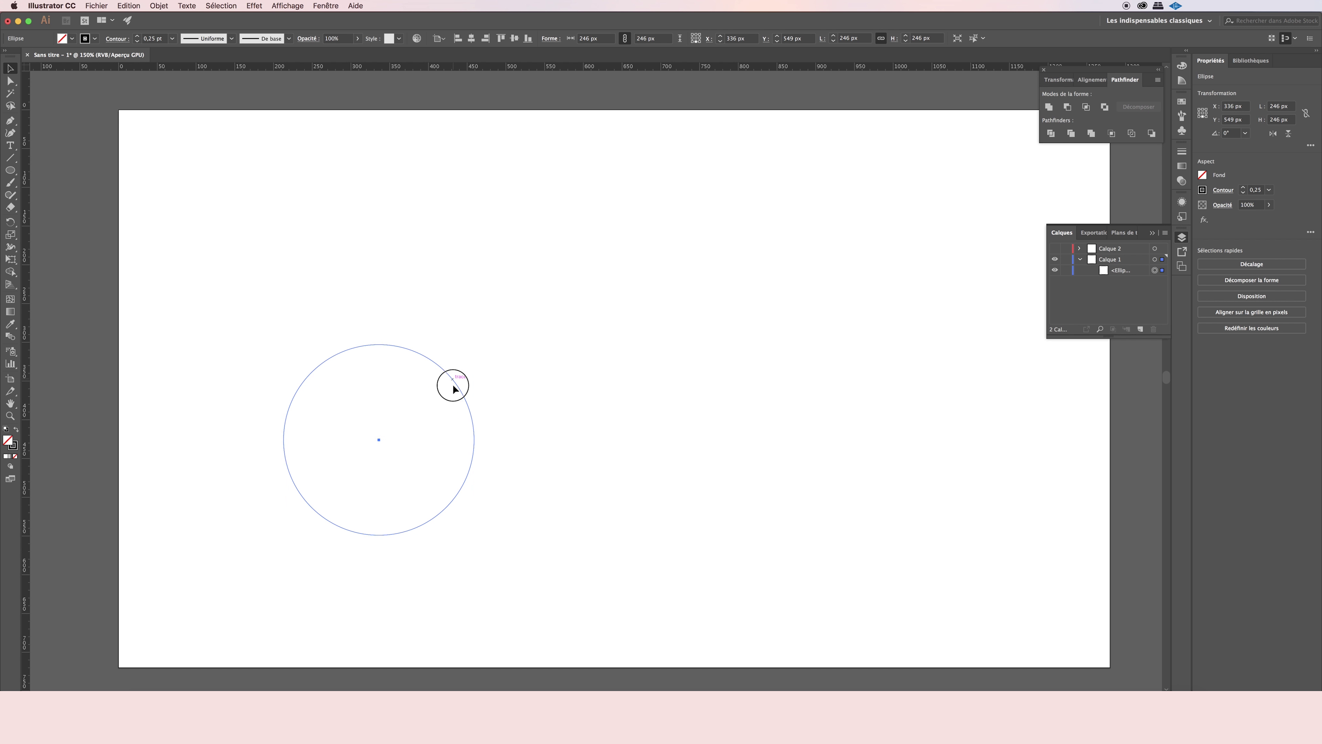
Duplicate the wheel circle in place, lock the original, and delete the copy's bottom anchor.
click(396, 393)
key(ctrl+c)
key(ctrl+b)
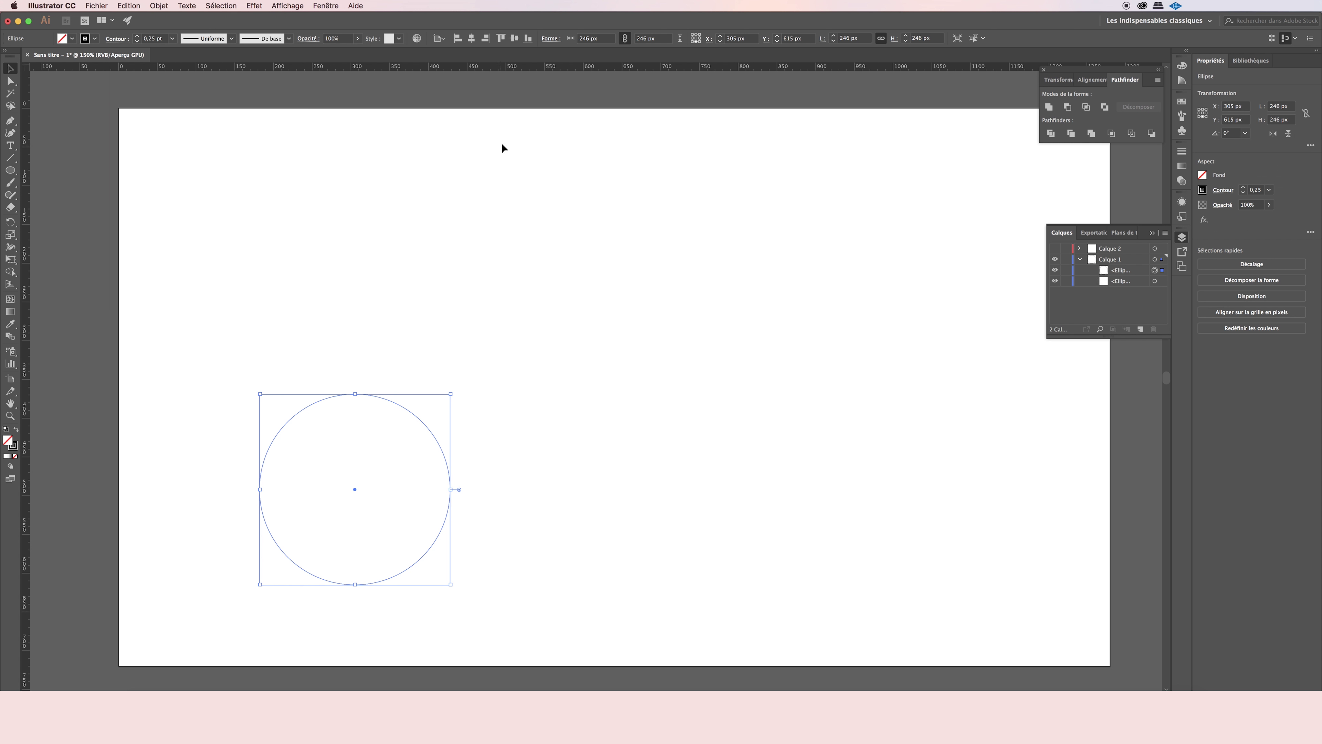
key(ctrl+2)
key(a)
click(355, 584)
key(Delete)
Pen-draw the cab outline from the circle: curved bumper, bonnet, windscreen, flat roof, rear edge.
key(p)
click(259, 489)
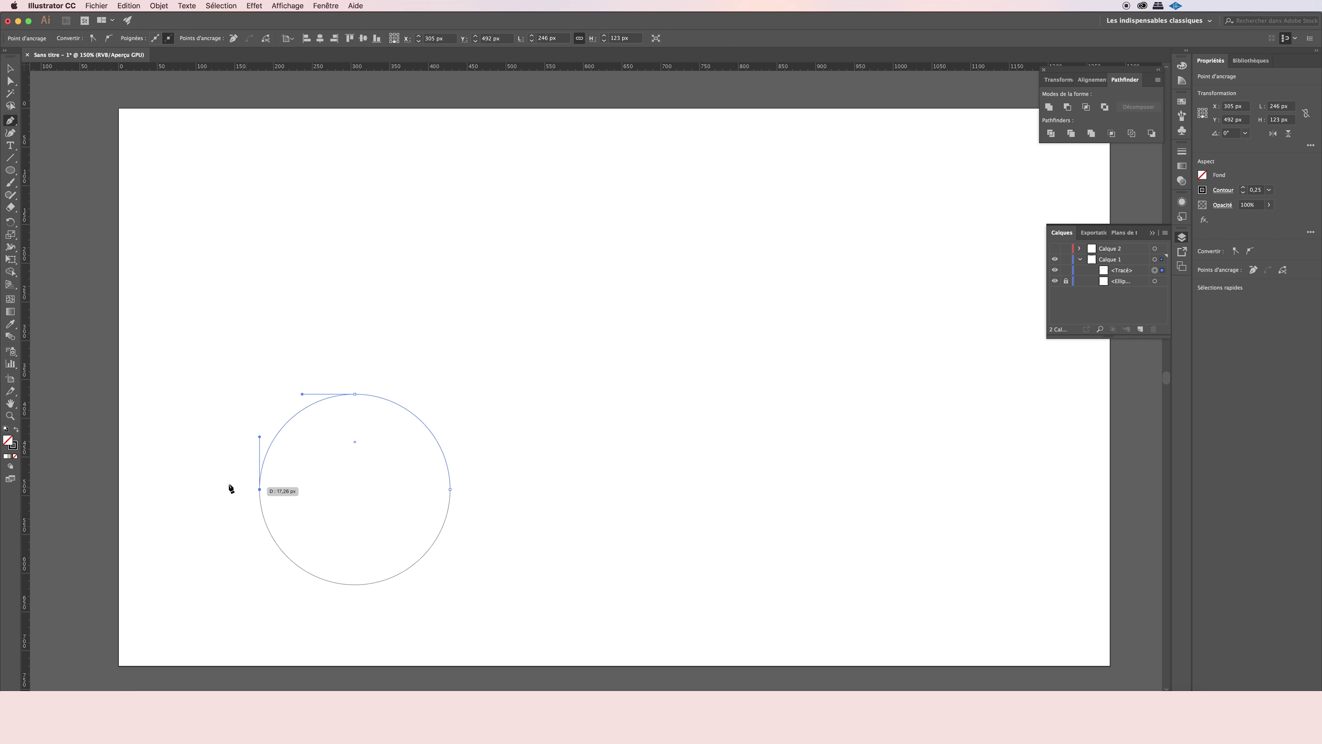
click(201, 489)
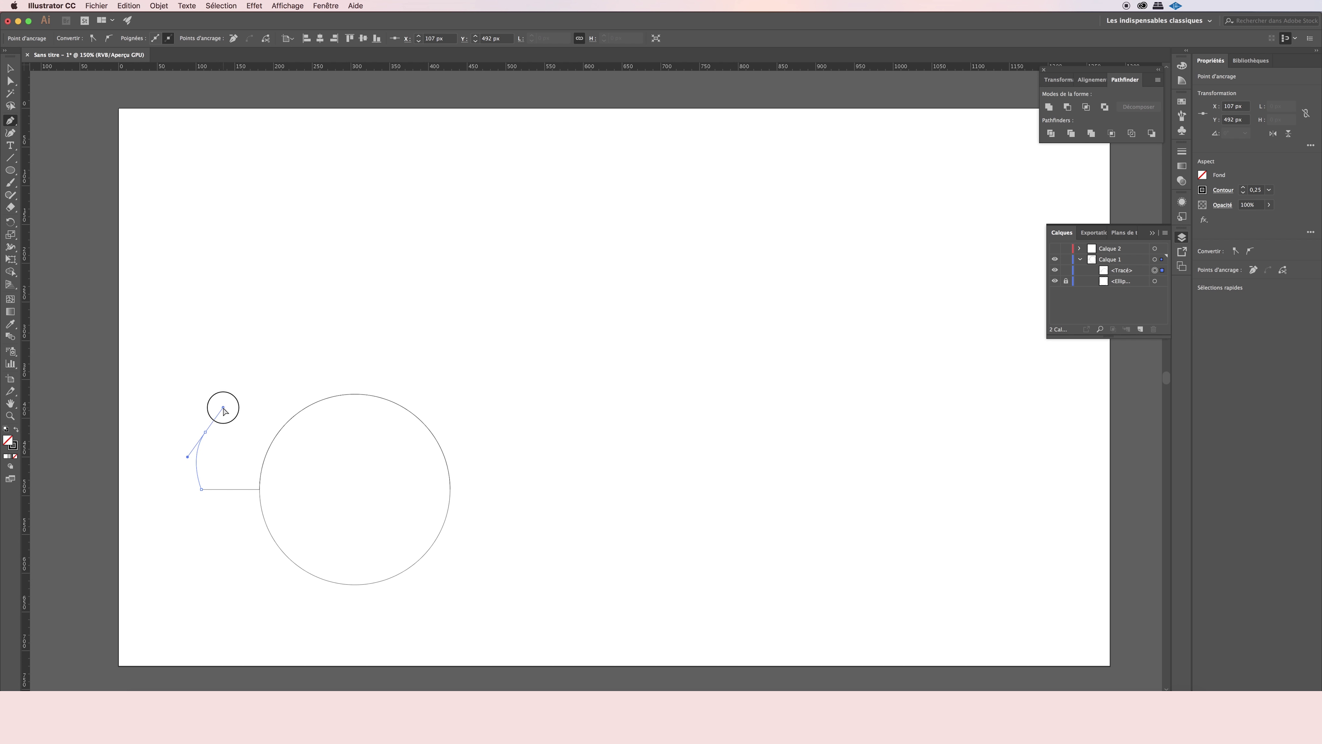
drag(205, 431, 207, 381)
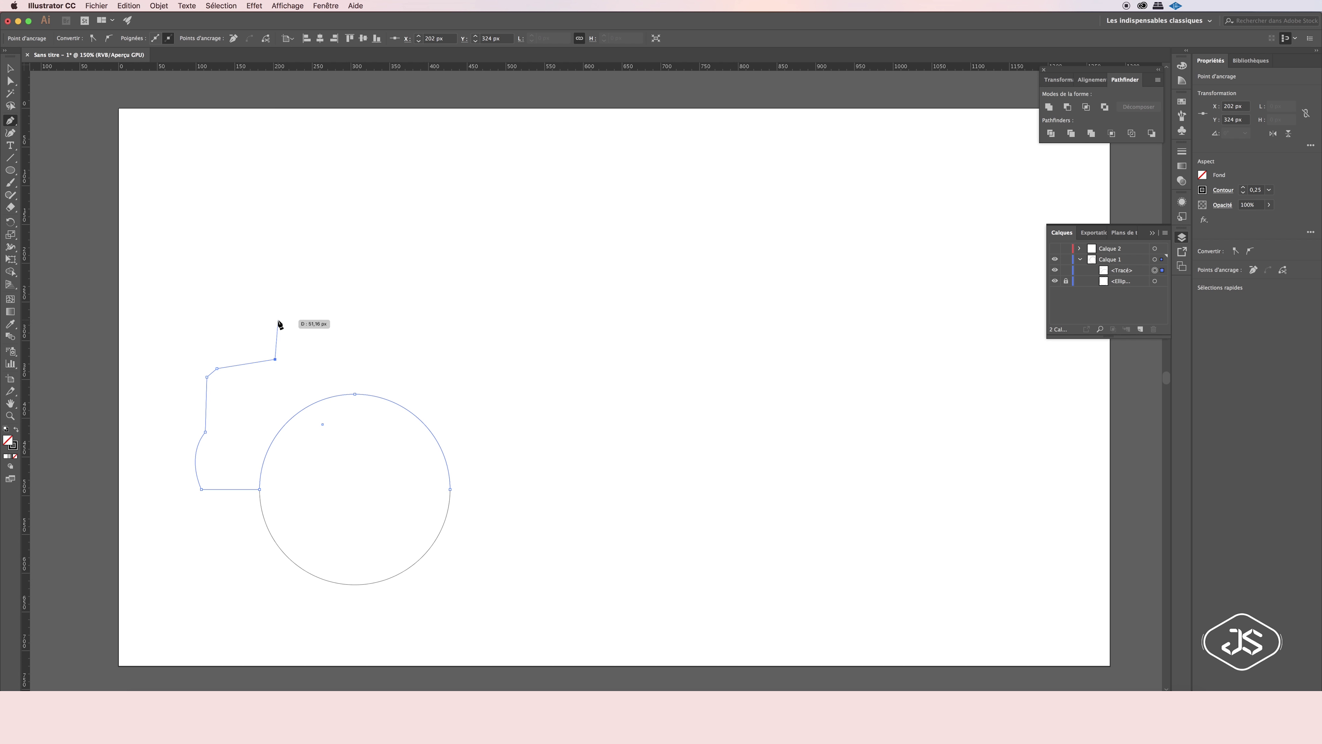
click(234, 321)
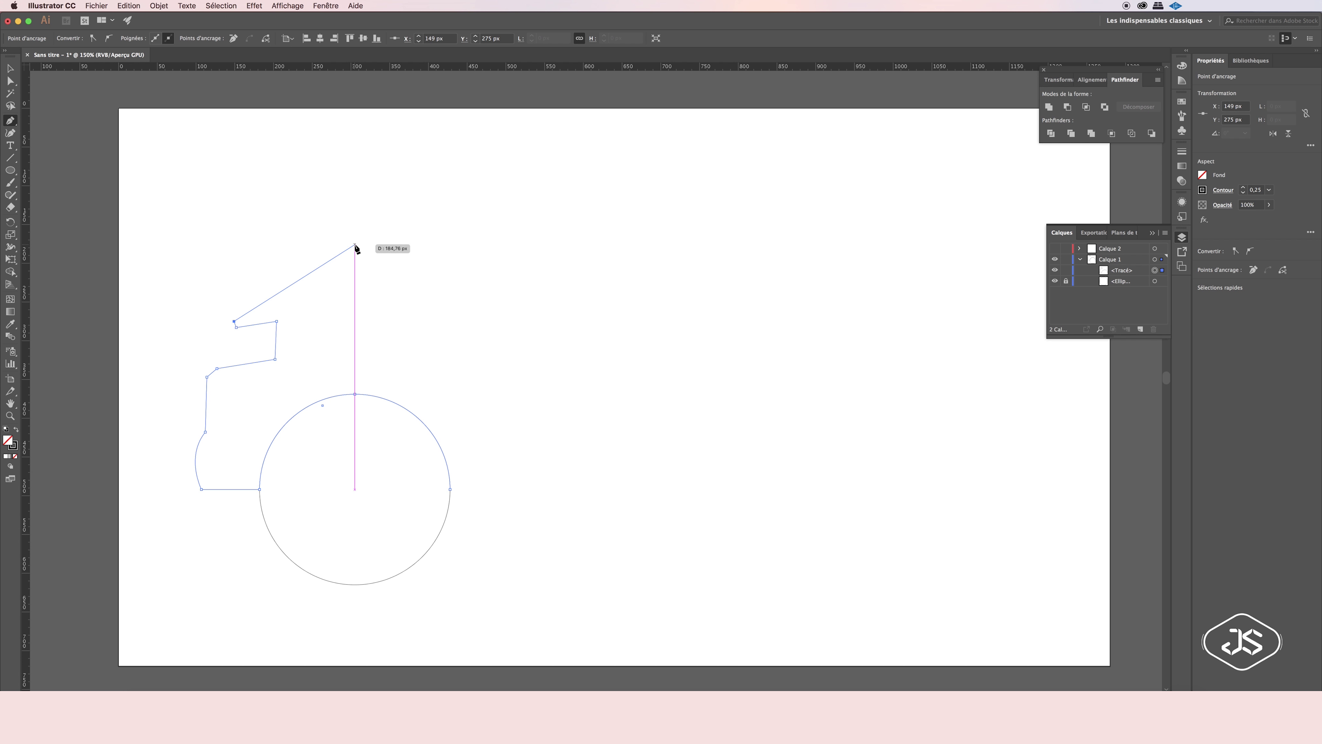
click(355, 283)
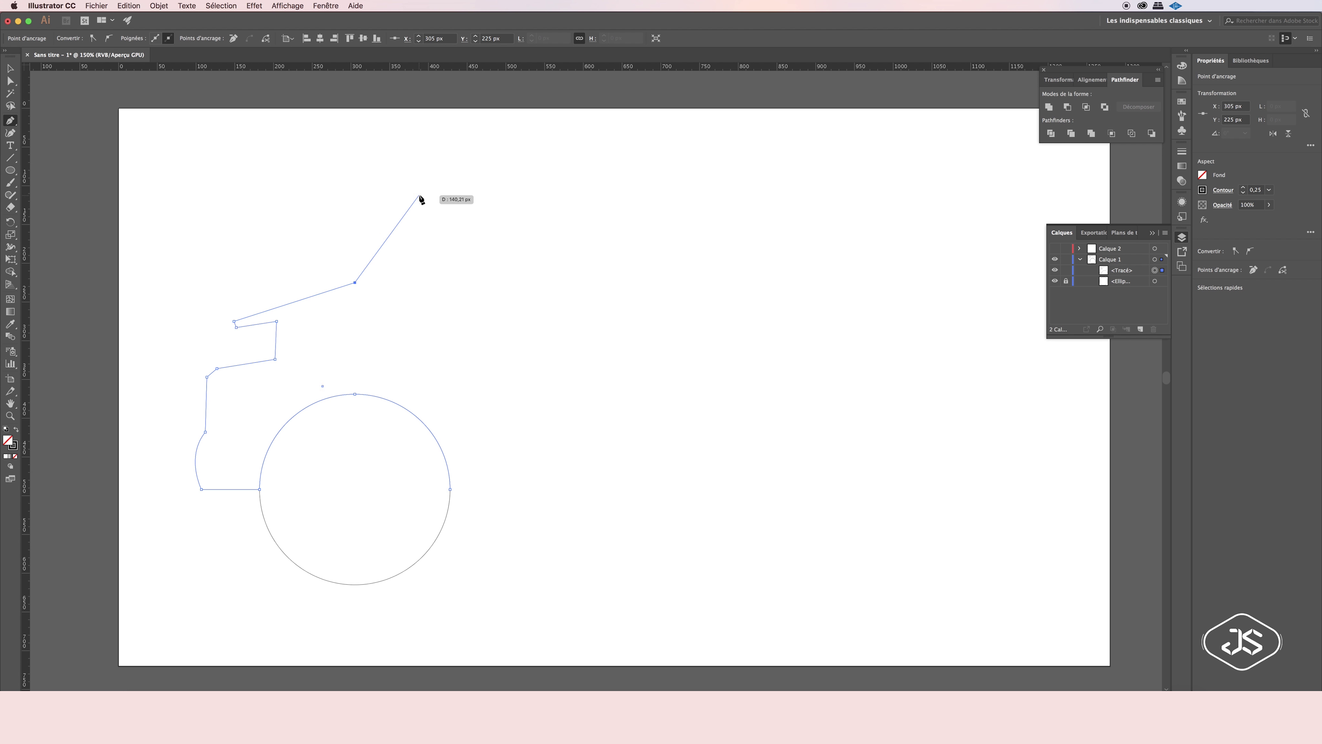
click(434, 166)
click(587, 166)
click(587, 489)
key(v)
click(709, 313)
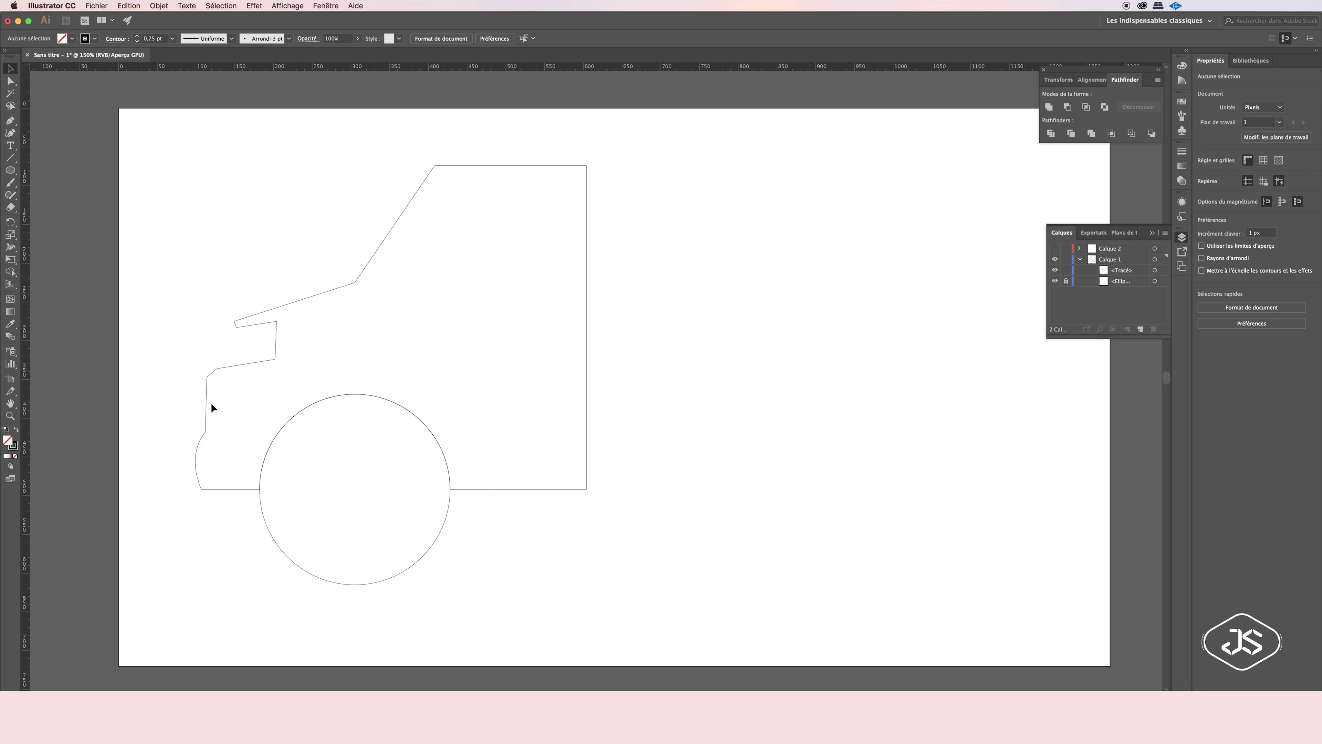
key(ctrl+alt+2)
Enlarge a copy of the wheel and trim it to a top-right arc over the wheel.
key(ctrl+c)
key(ctrl+f)
drag(259, 394, 235, 259)
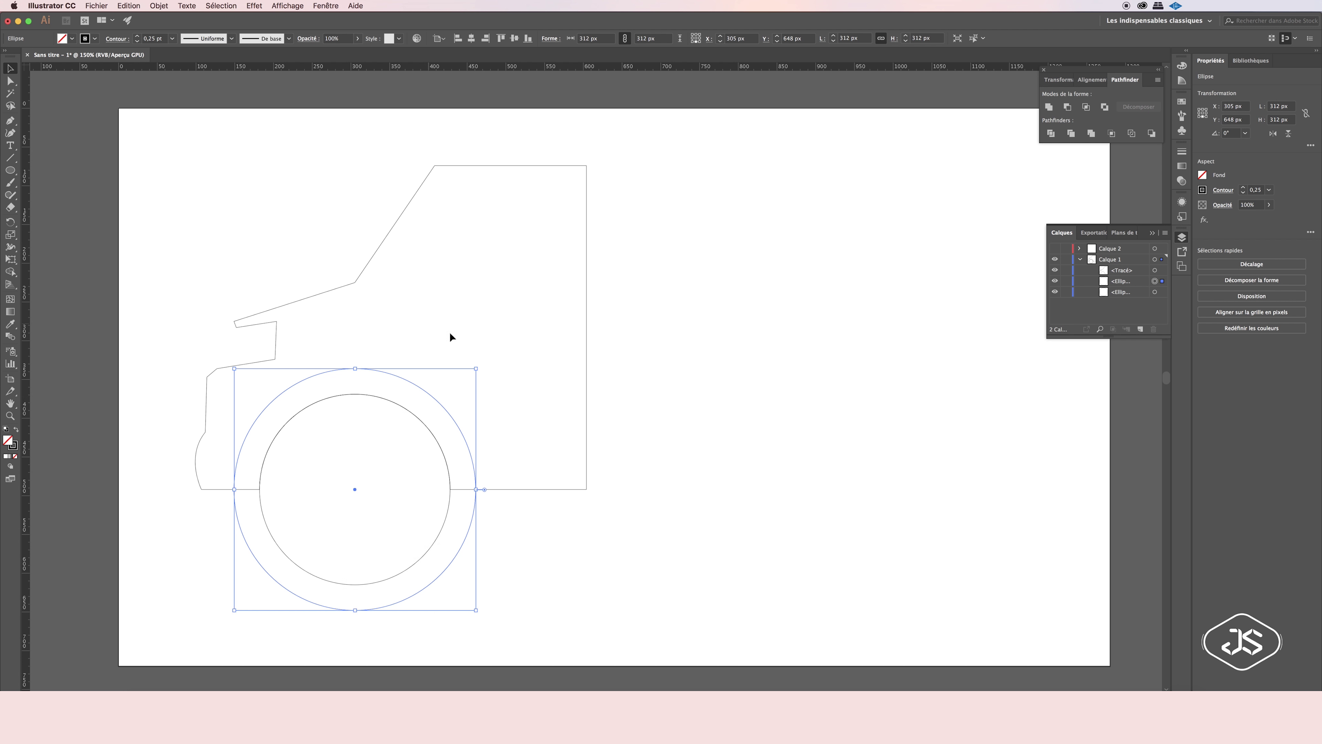
key(a)
click(355, 609)
key(Delete)
click(234, 491)
key(Delete)
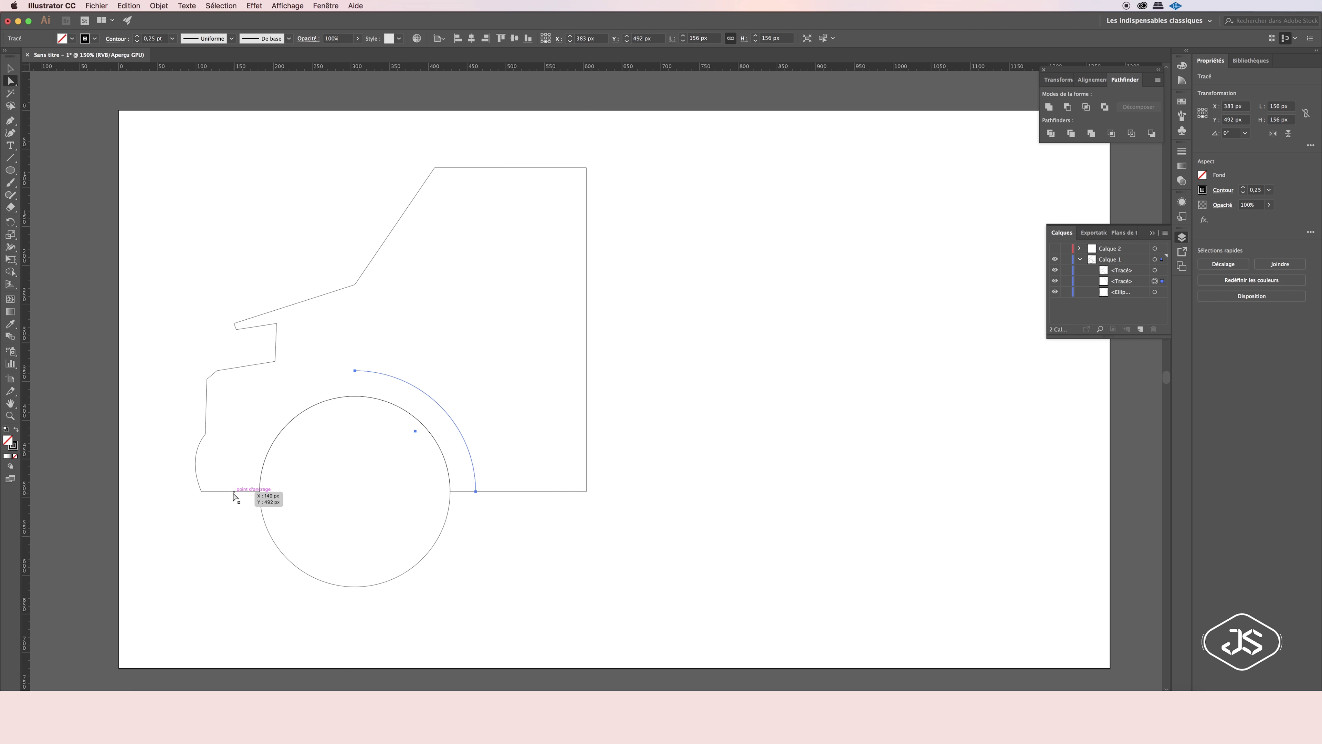
Pen-draw the inner cab outline from the arc up the front, across the roof and down the rear.
key(p)
click(355, 370)
click(355, 295)
click(438, 174)
click(581, 174)
click(581, 484)
key(ctrl+z)
key(v)
Redo the inner outline's rear and bottom edges, joining the bottom to the arc end.
click(726, 263)
click(10, 120)
click(475, 484)
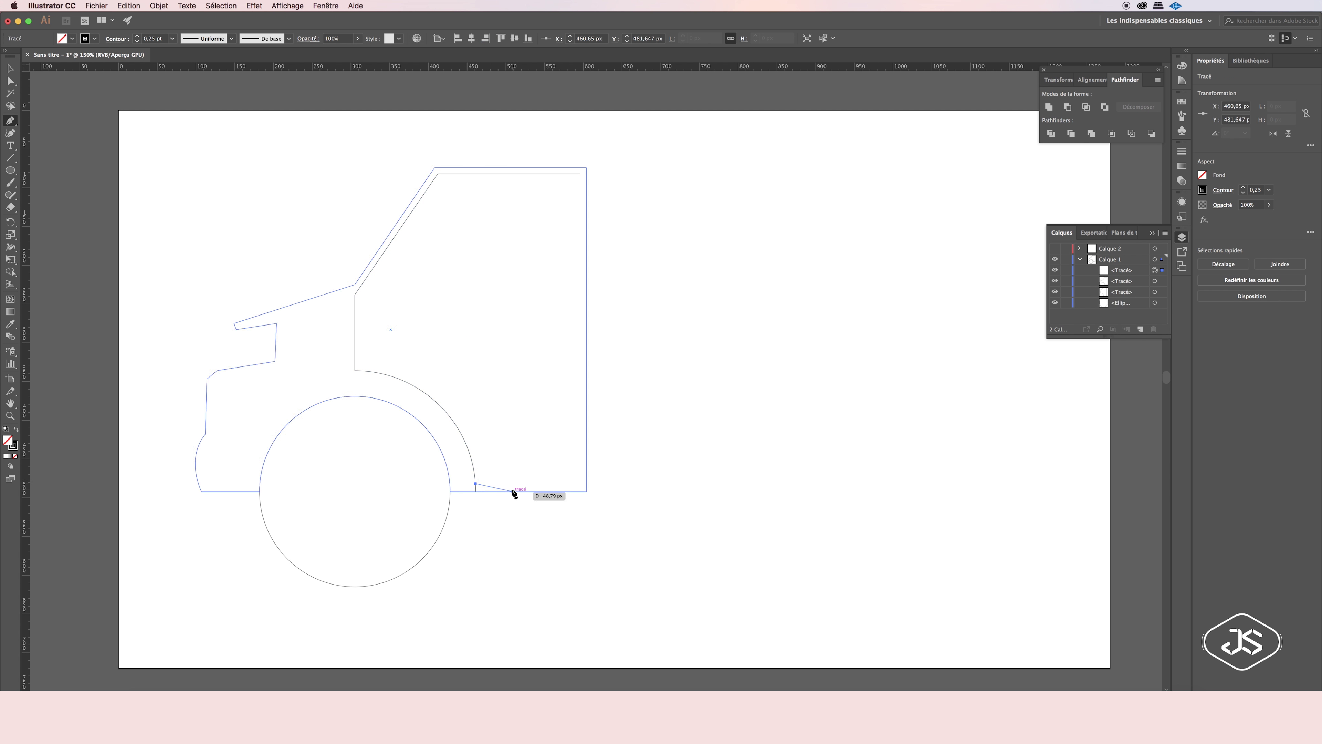
key(ctrl+z)
click(10, 82)
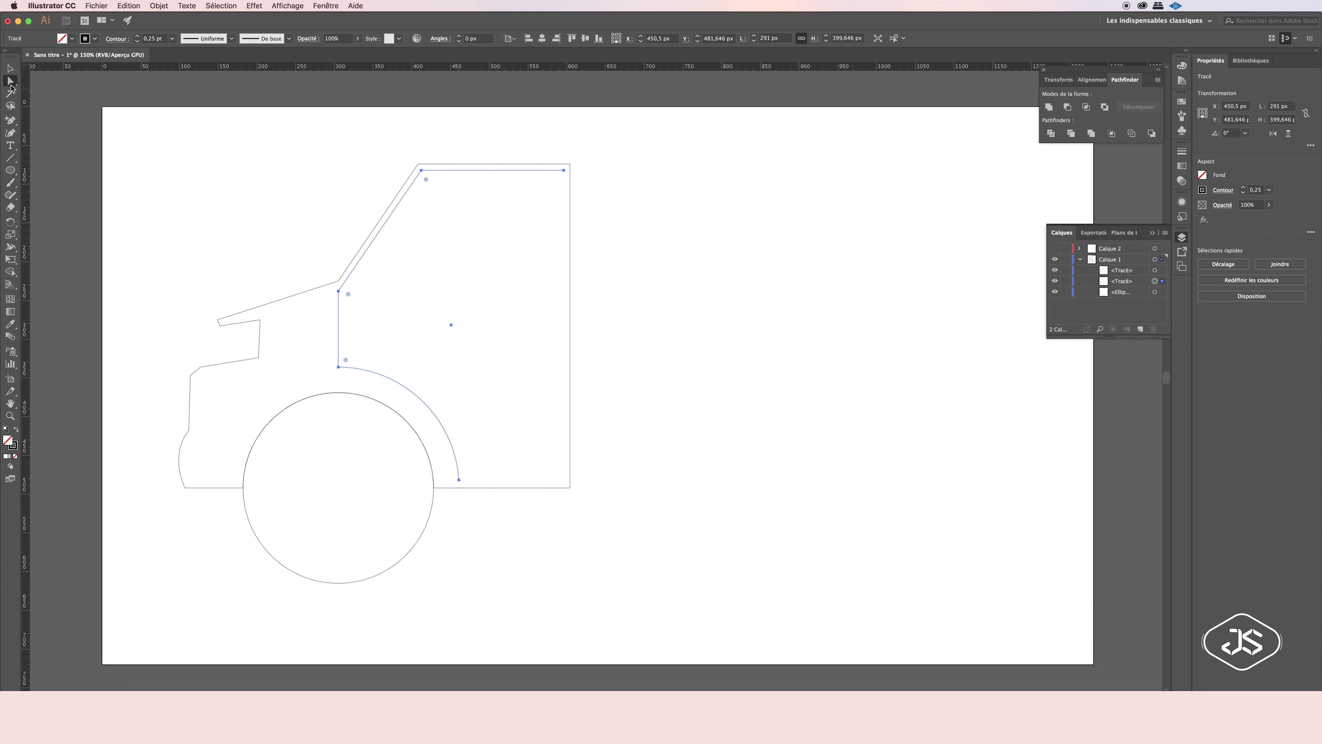
key(p)
click(564, 170)
click(563, 480)
click(459, 480)
key(v)
click(723, 246)
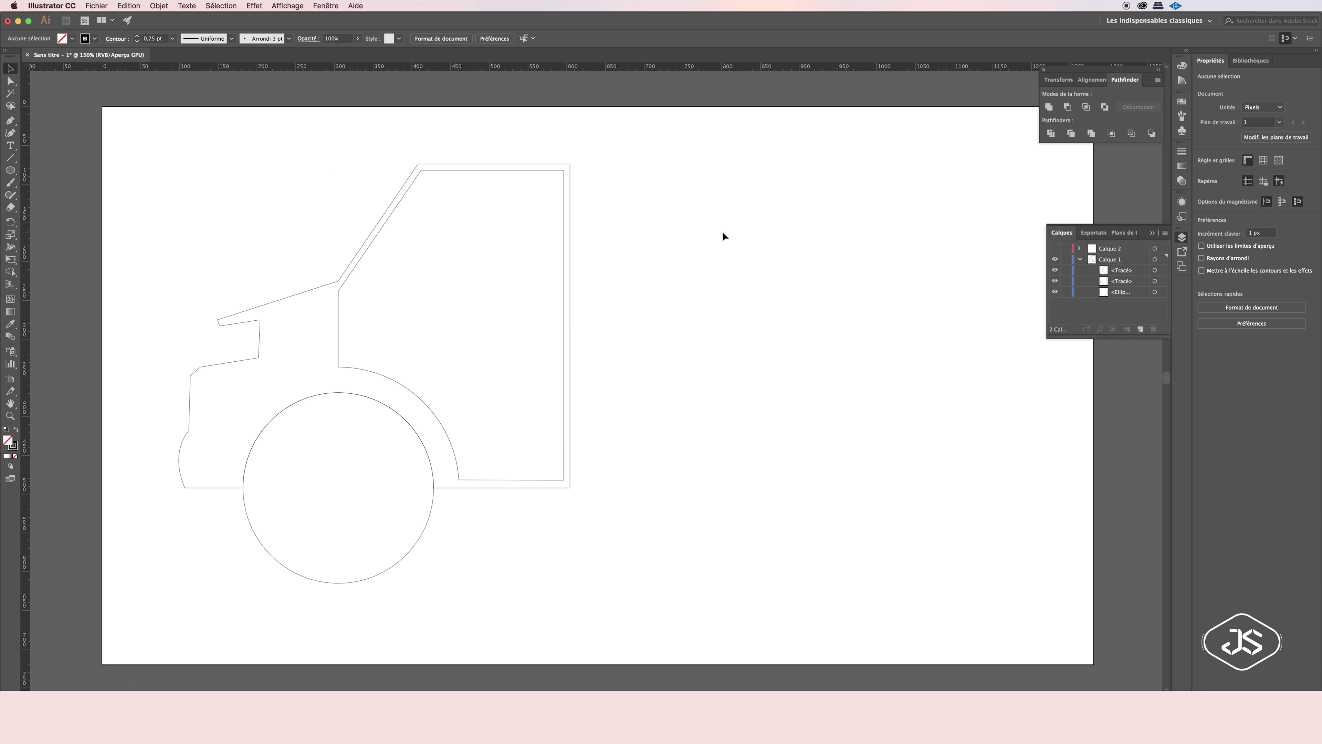
Draw a four-point slanted side window in the cab and adjust its lower corners.
key(p)
click(347, 290)
click(424, 176)
click(557, 176)
click(558, 290)
click(347, 290)
click(9, 80)
drag(557, 293, 558, 286)
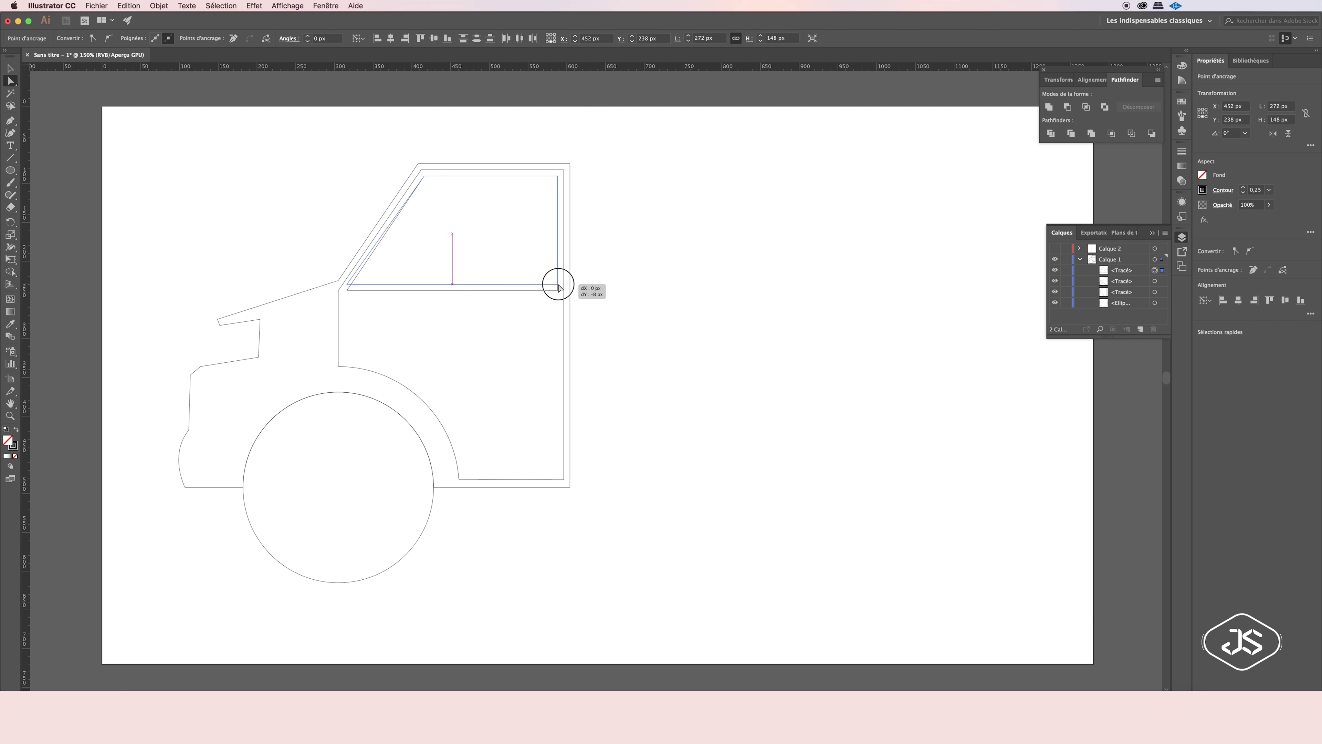
drag(347, 283, 353, 283)
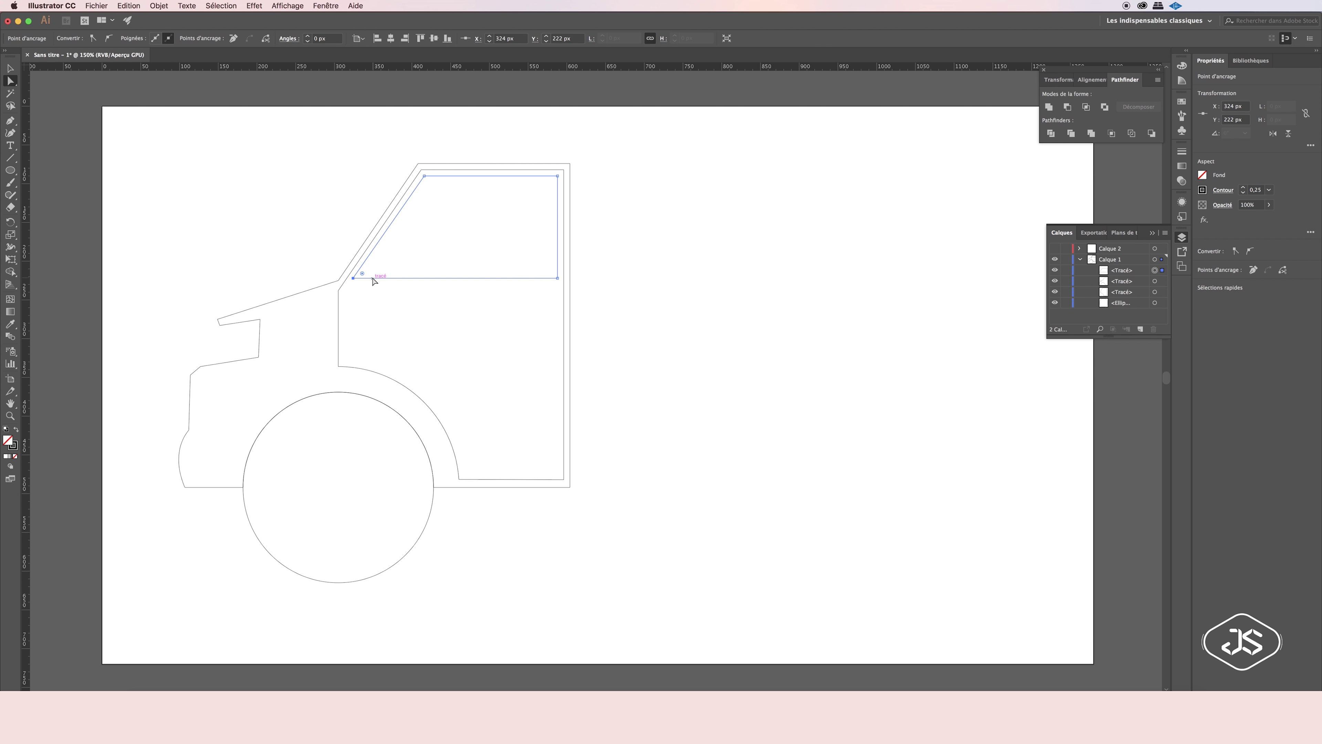
Replace the first window attempt with a redrawn four-point slanted window.
key(v)
click(372, 282)
key(Delete)
key(p)
click(350, 281)
click(423, 176)
click(556, 176)
click(556, 282)
click(350, 282)
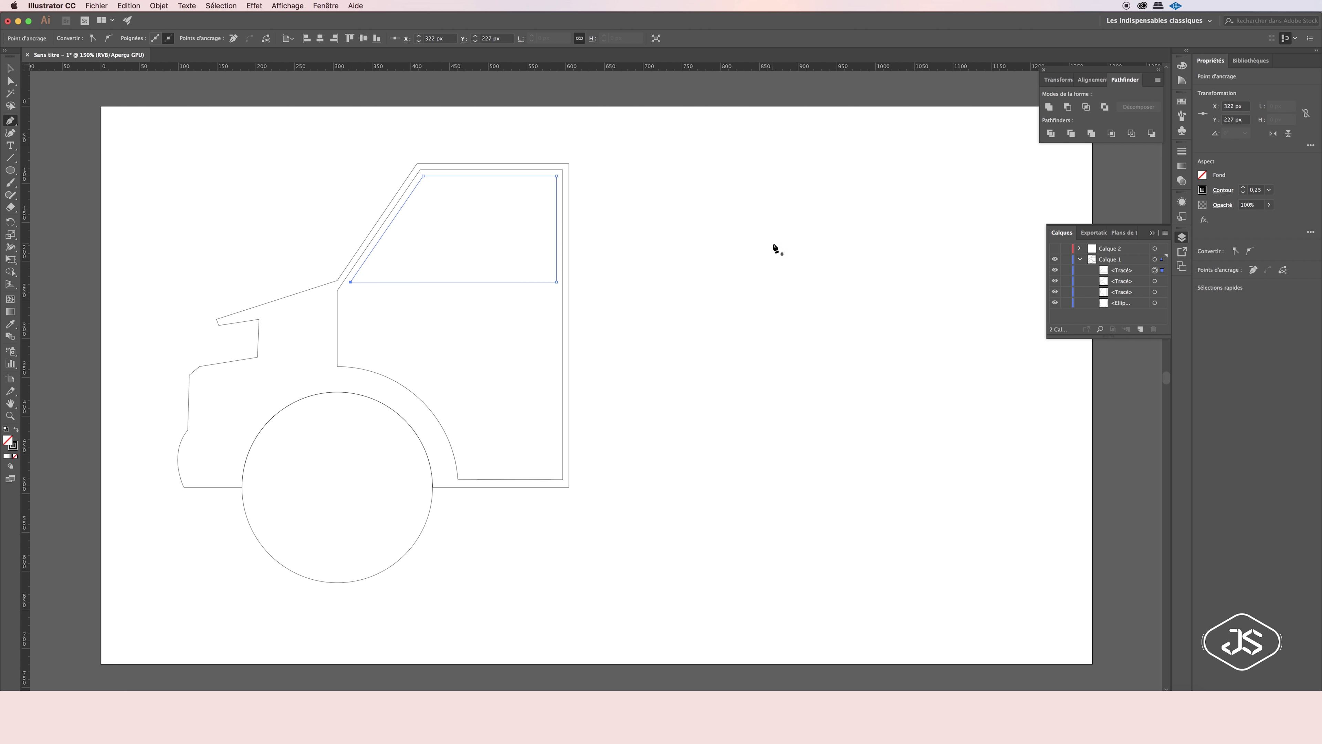
Draw a small rounded-rectangle door handle below the window.
key(m)
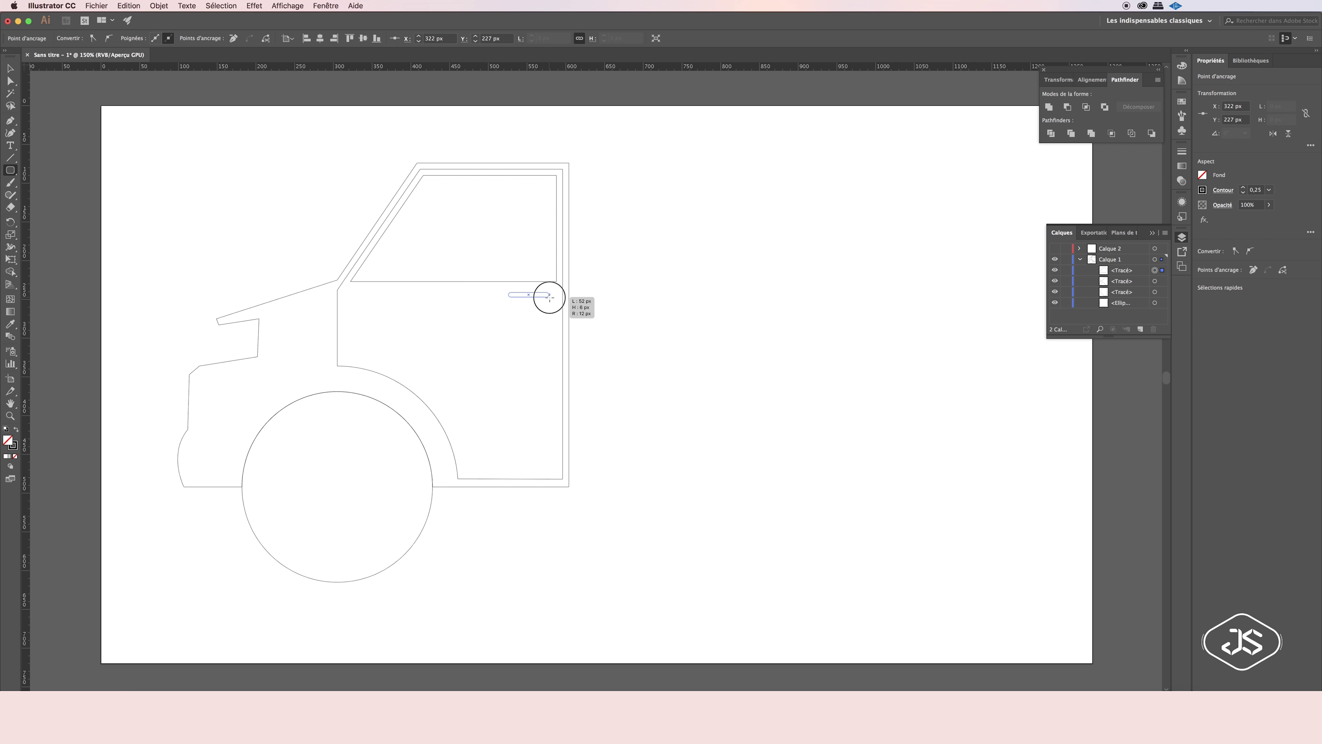
drag(544, 296, 550, 301)
key(v)
click(283, 370)
Scale the whole truck drawing down slightly and zoom in.
mouse_move(163, 150)
mouse_down()
mouse_move(620, 508)
mouse_move(252, 244)
mouse_up()
click(528, 384)
key(z)
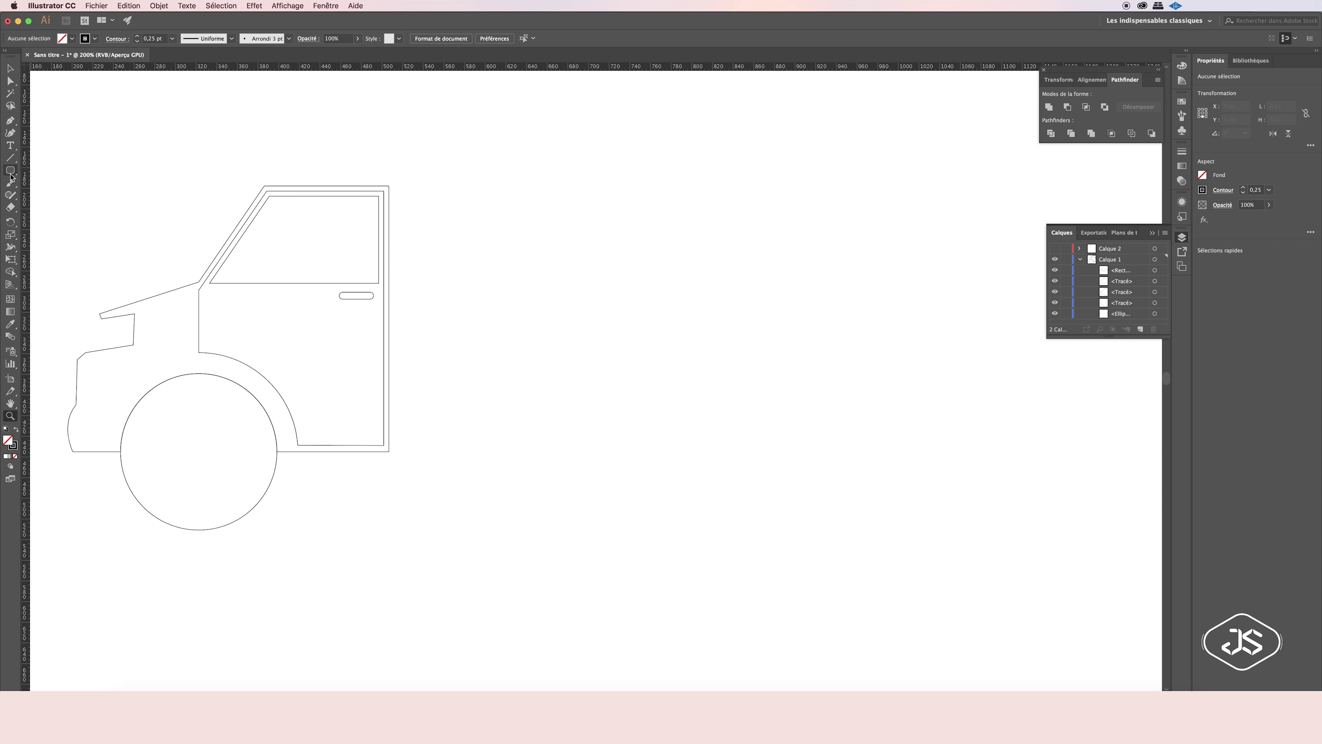
drag(10, 174, 39, 169)
Draw a rectangle behind the cab and Alt-copy the front wheel to the rear.
drag(390, 309, 895, 423)
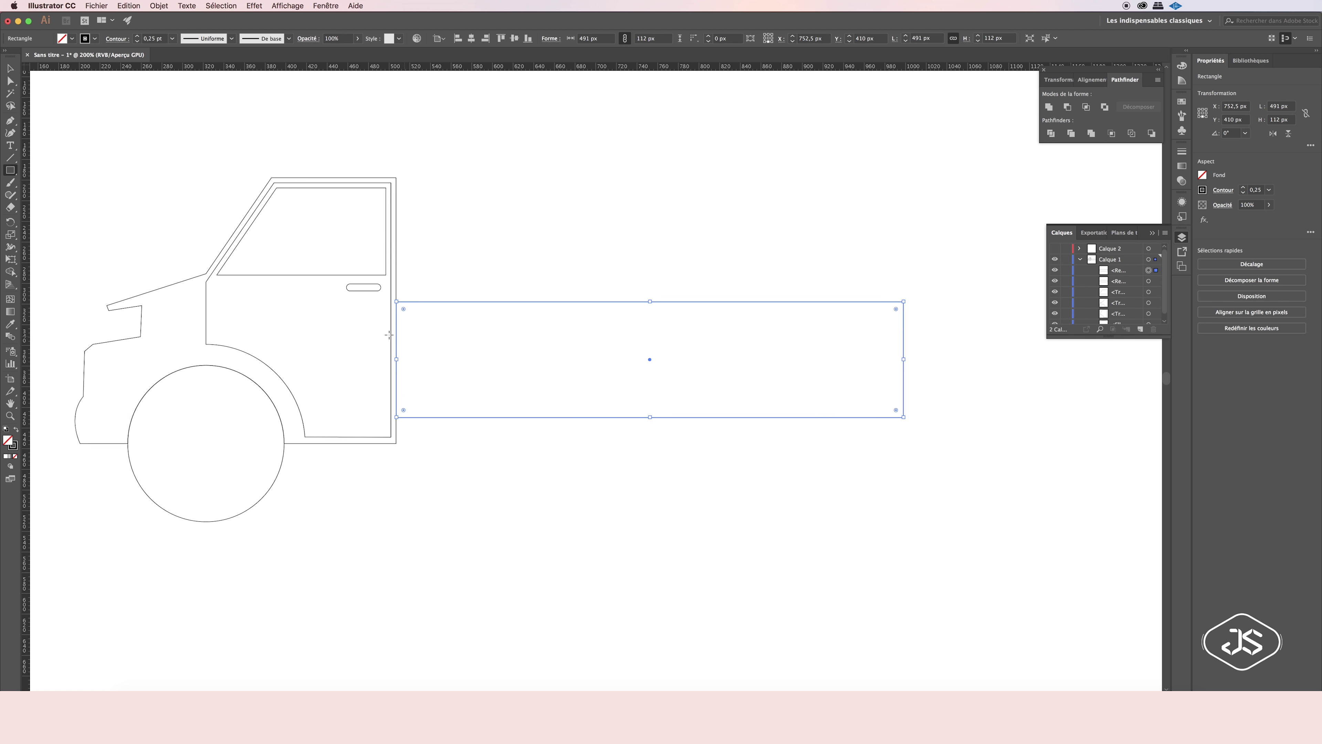
key(v)
click(475, 224)
drag(282, 464, 819, 460)
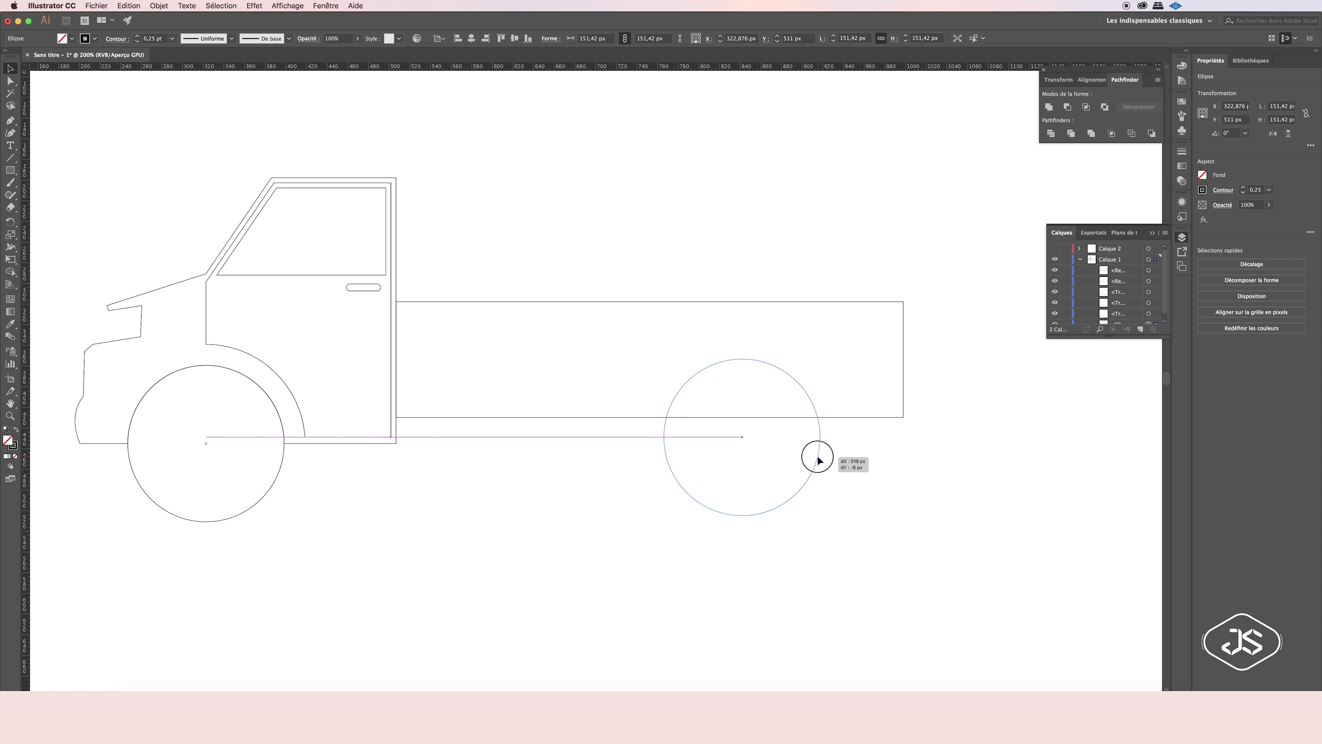
click(954, 471)
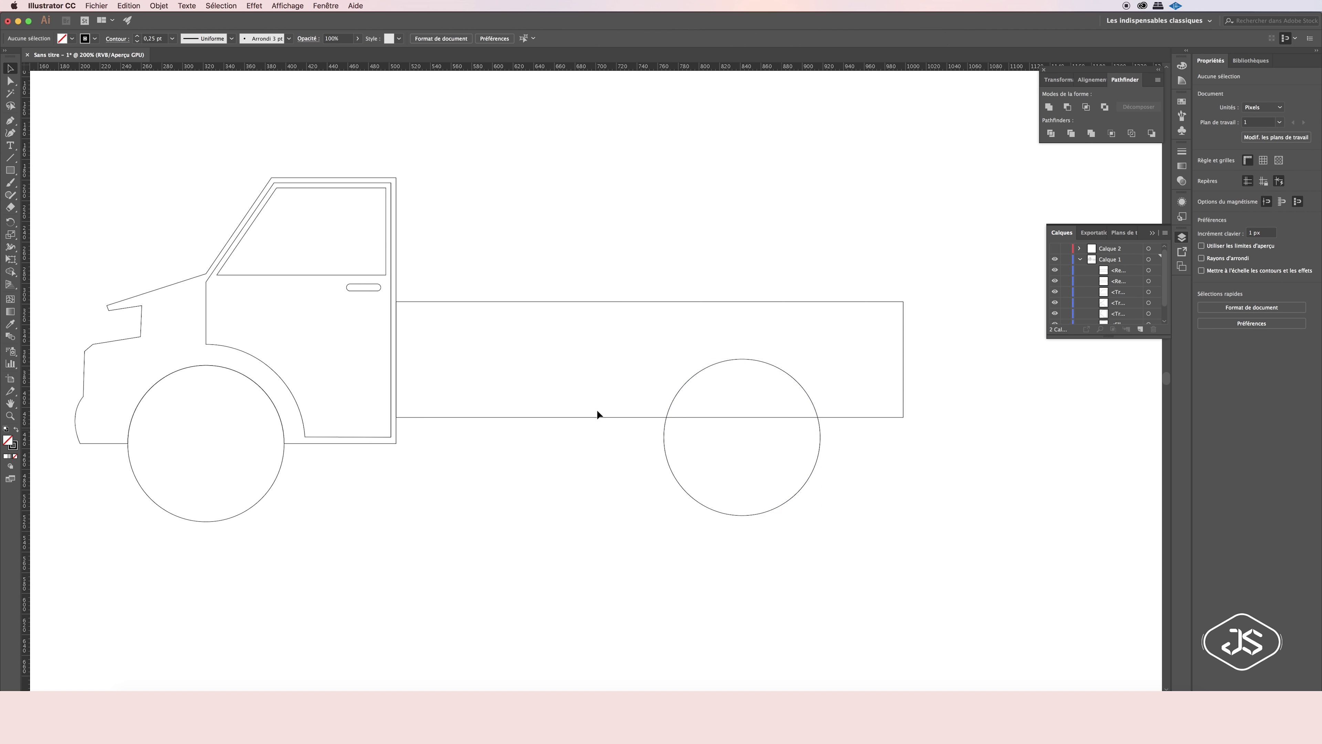
Stretch the cargo box taller, lowering its bottom and raising its top well above.
click(620, 307)
drag(646, 422, 643, 450)
drag(644, 307, 635, 152)
click(948, 386)
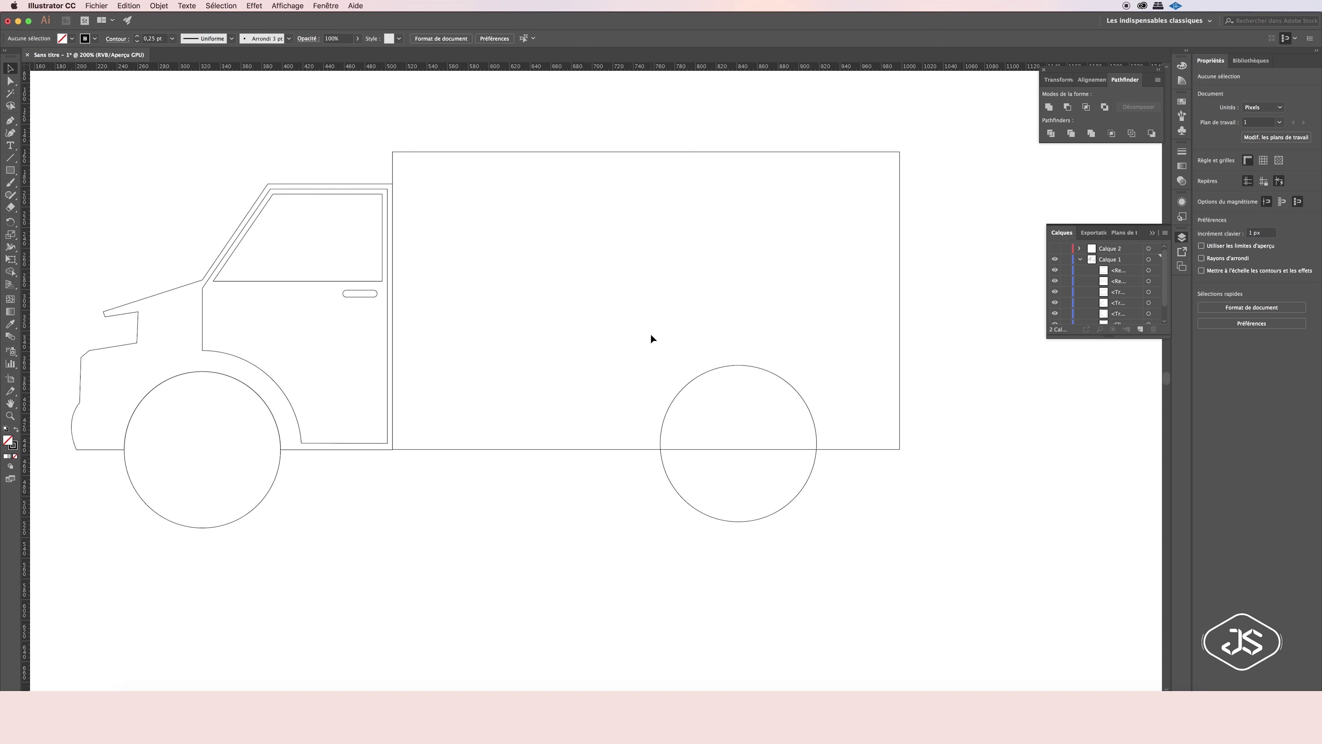
Paste a copy in front of the rear wheel and enlarge it into a centred tyre ring.
click(671, 411)
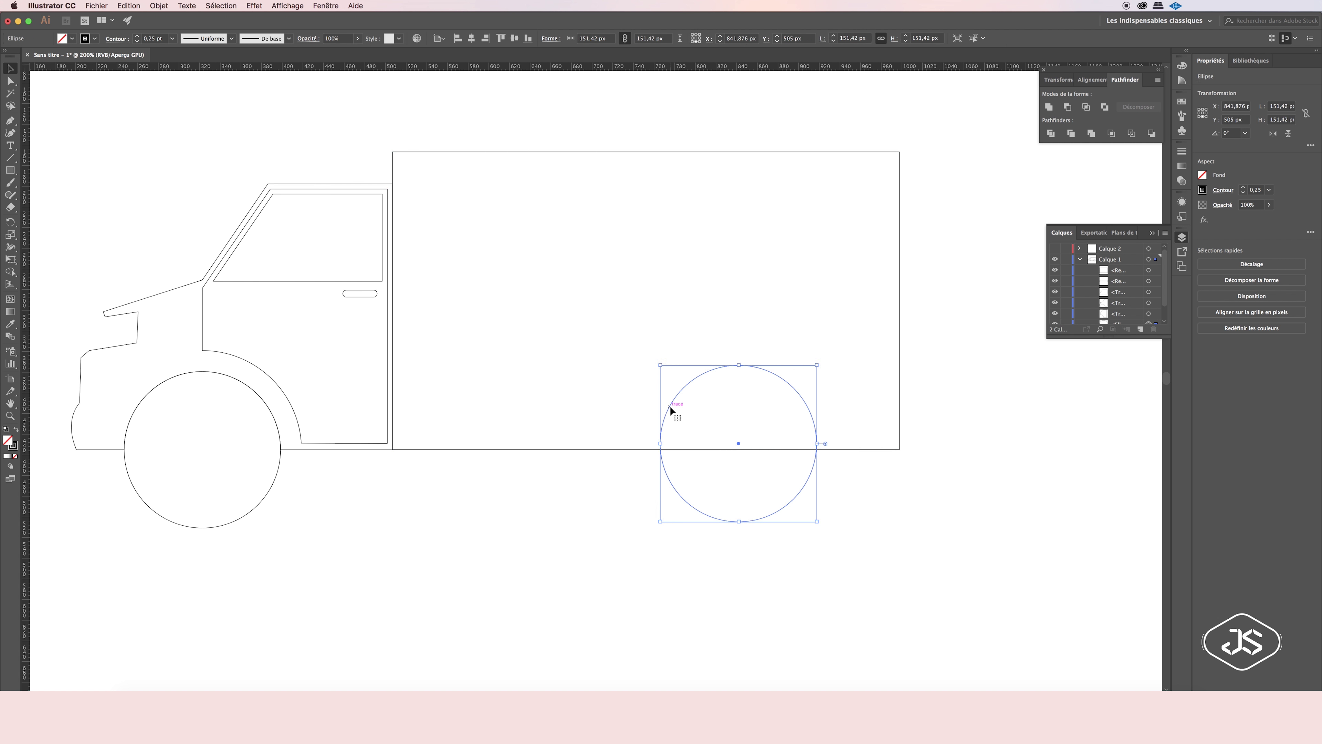
click(129, 5)
click(145, 69)
drag(661, 366, 618, 346)
drag(759, 367, 759, 374)
click(521, 412)
click(676, 380)
drag(641, 352, 635, 348)
Check the wheel selections, ending with the inner rear wheel circle selected.
click(273, 416)
click(317, 485)
click(838, 464)
key(ctrl+shift+a)
click(816, 471)
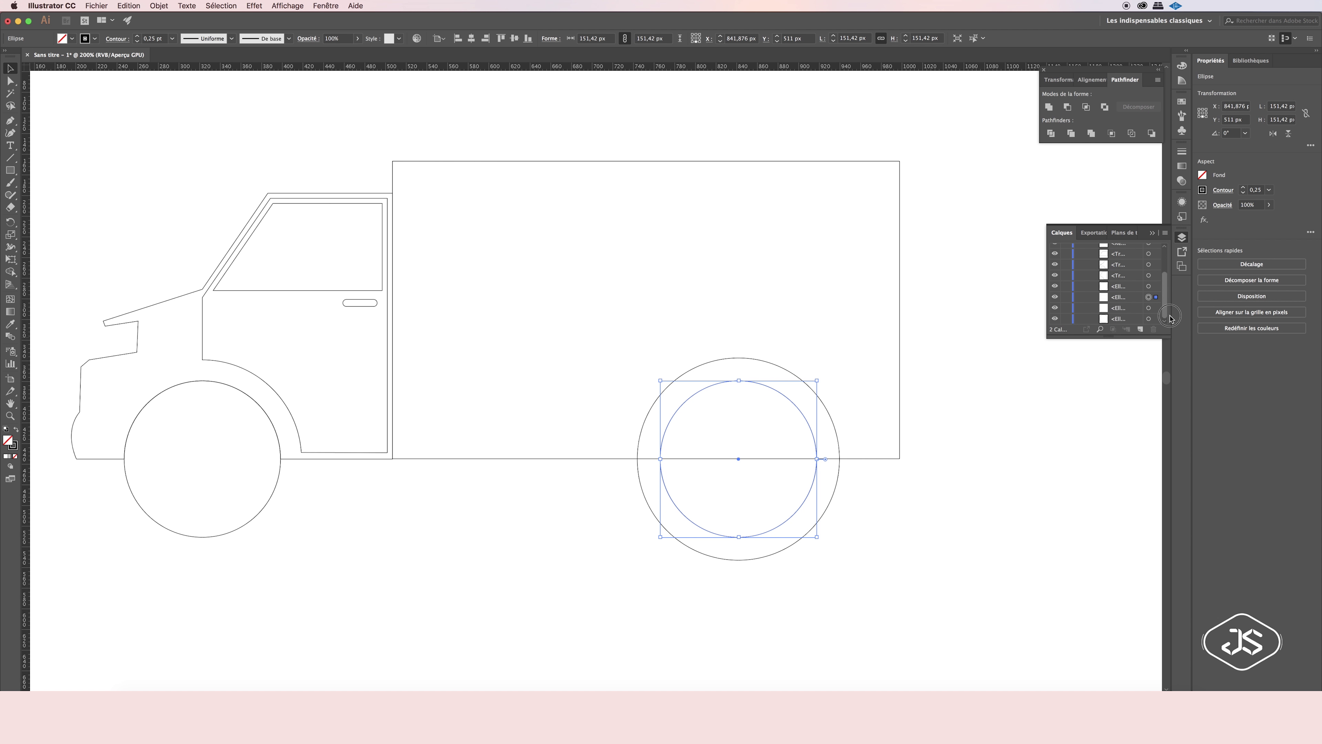
Paste a copy in front of the front wheel and enlarge it into an outer ring.
click(525, 459)
click(570, 446)
click(641, 437)
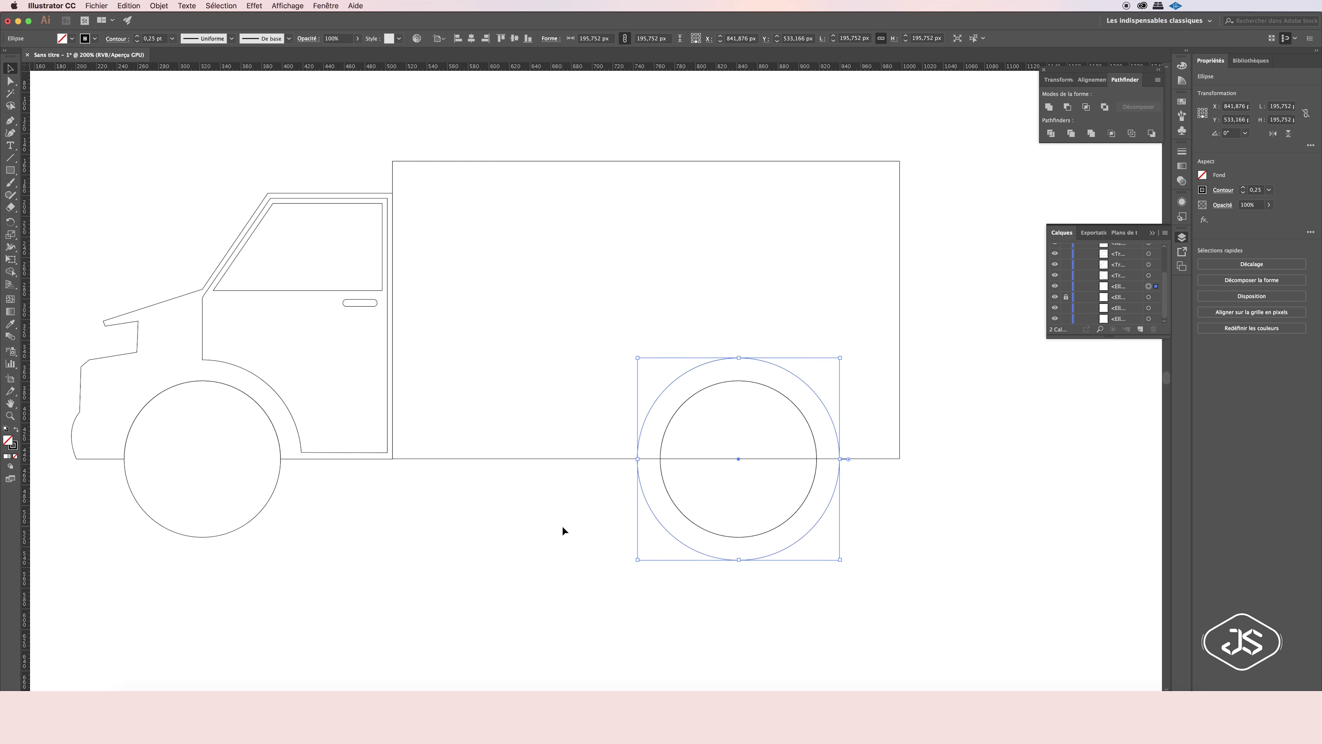
click(573, 529)
click(279, 484)
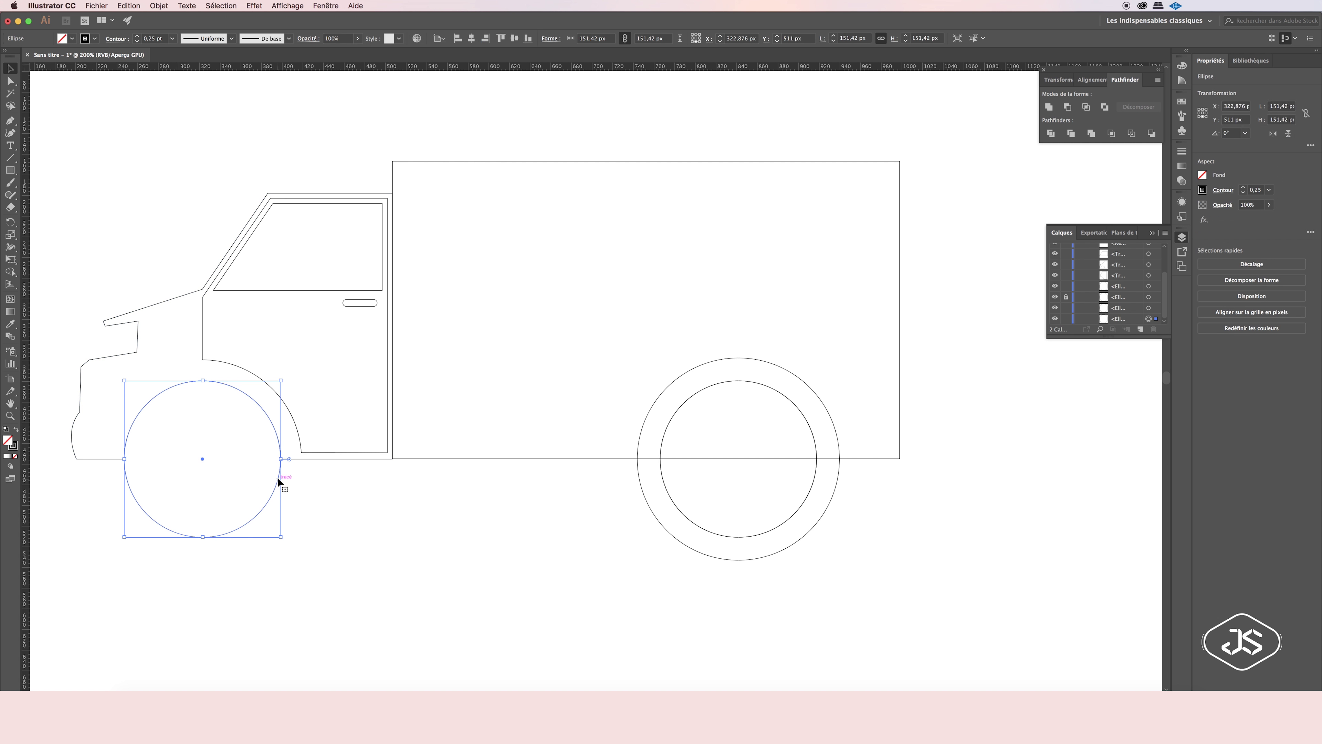
click(128, 6)
click(141, 76)
mouse_move(124, 380)
mouse_down()
mouse_move(101, 323)
mouse_move(103, 359)
mouse_up()
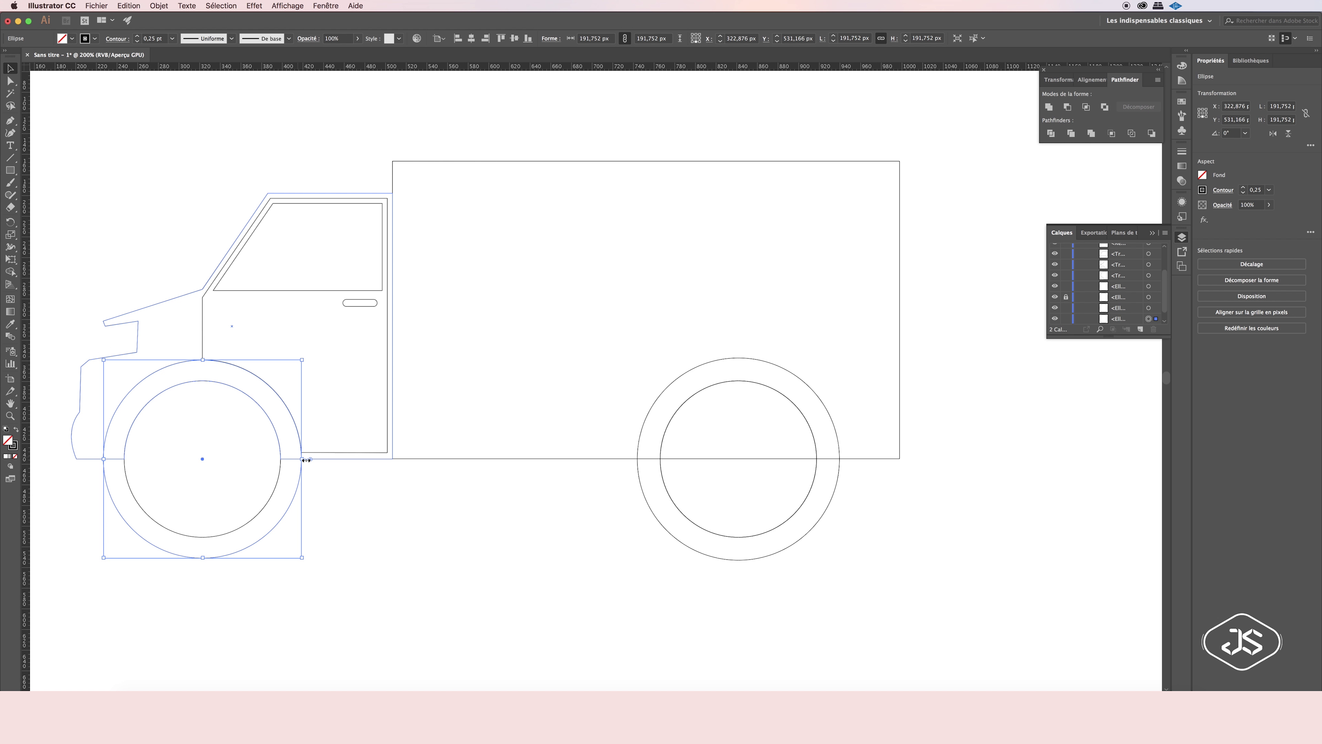
Trim the front outer ring against the cab outline into an arch above the wheel.
click(80, 375)
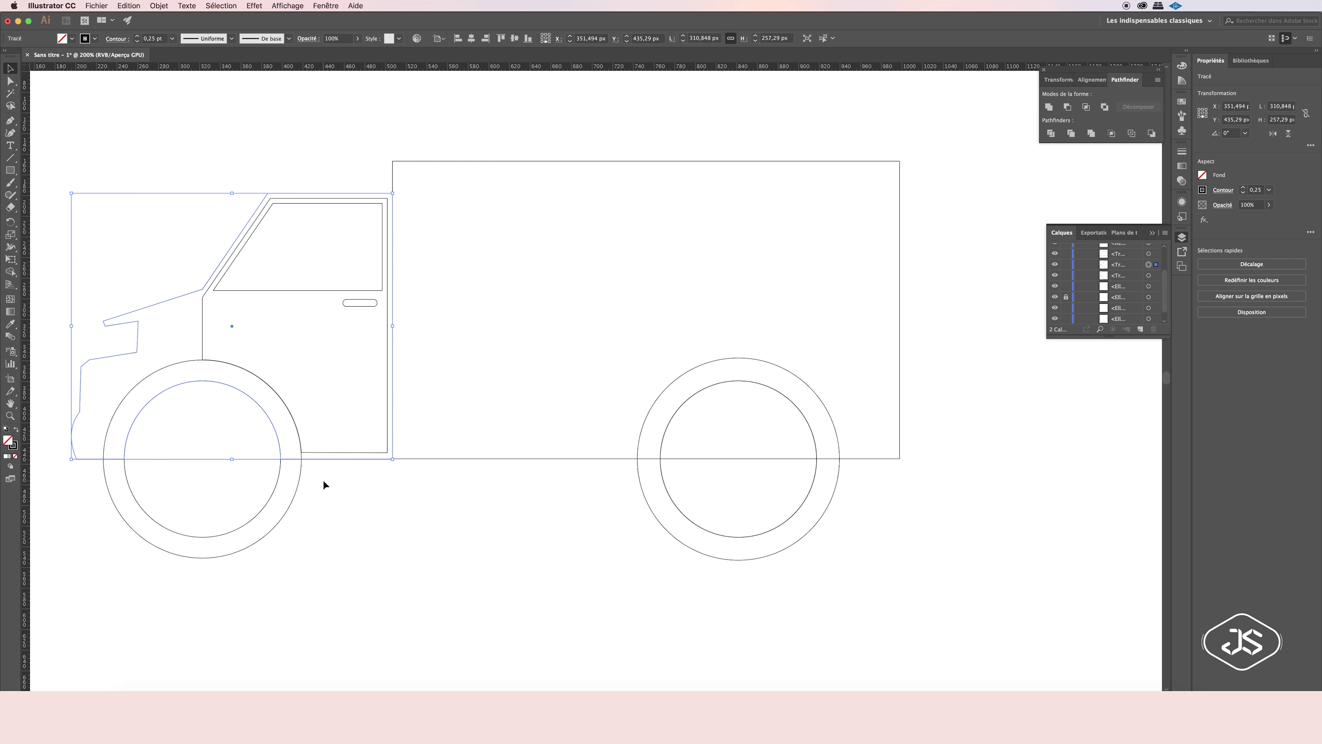
click(286, 531)
click(105, 359)
click(97, 6)
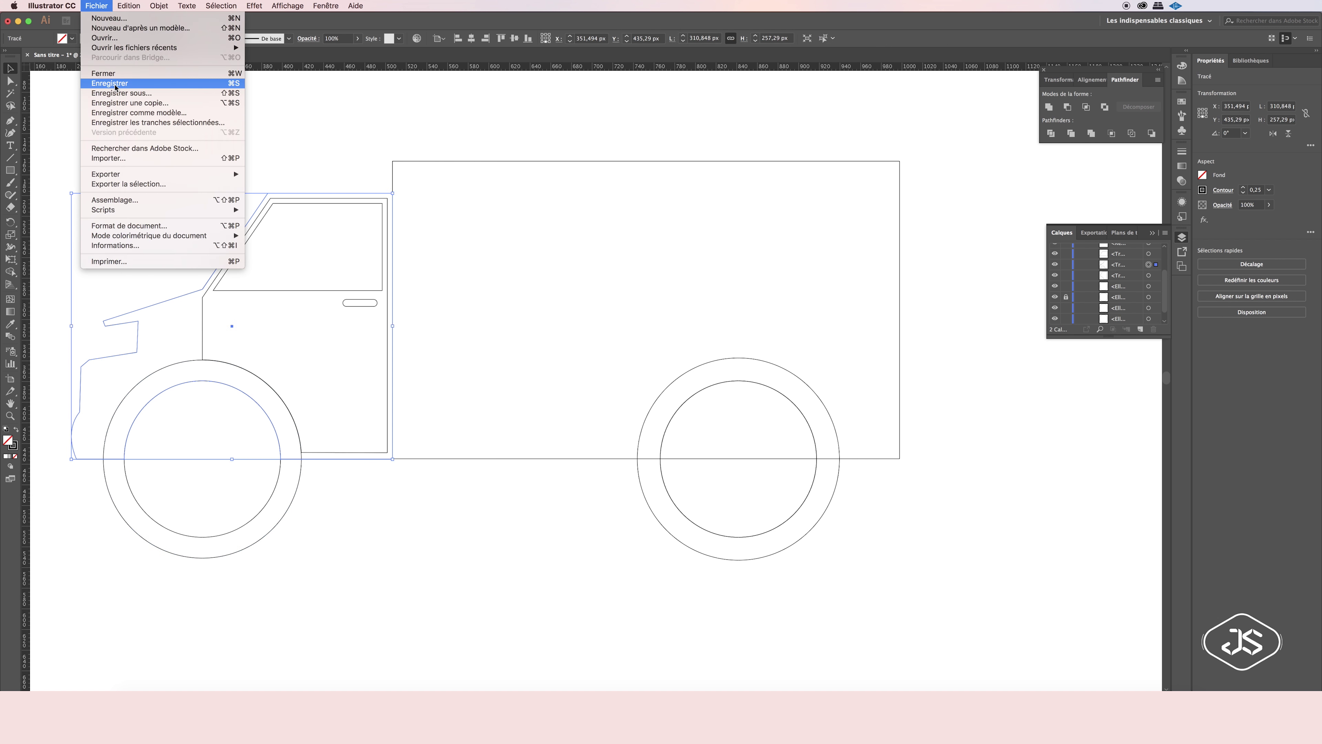
shift+click(295, 493)
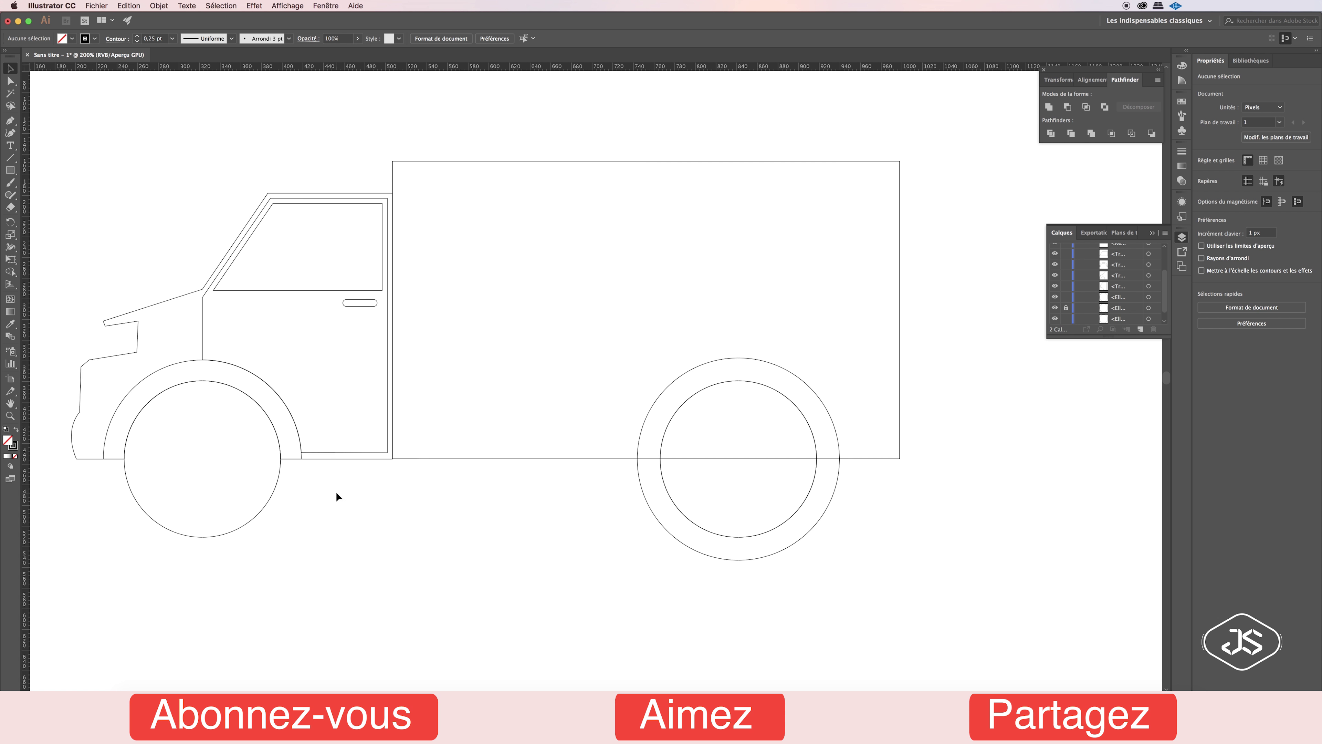
click(653, 406)
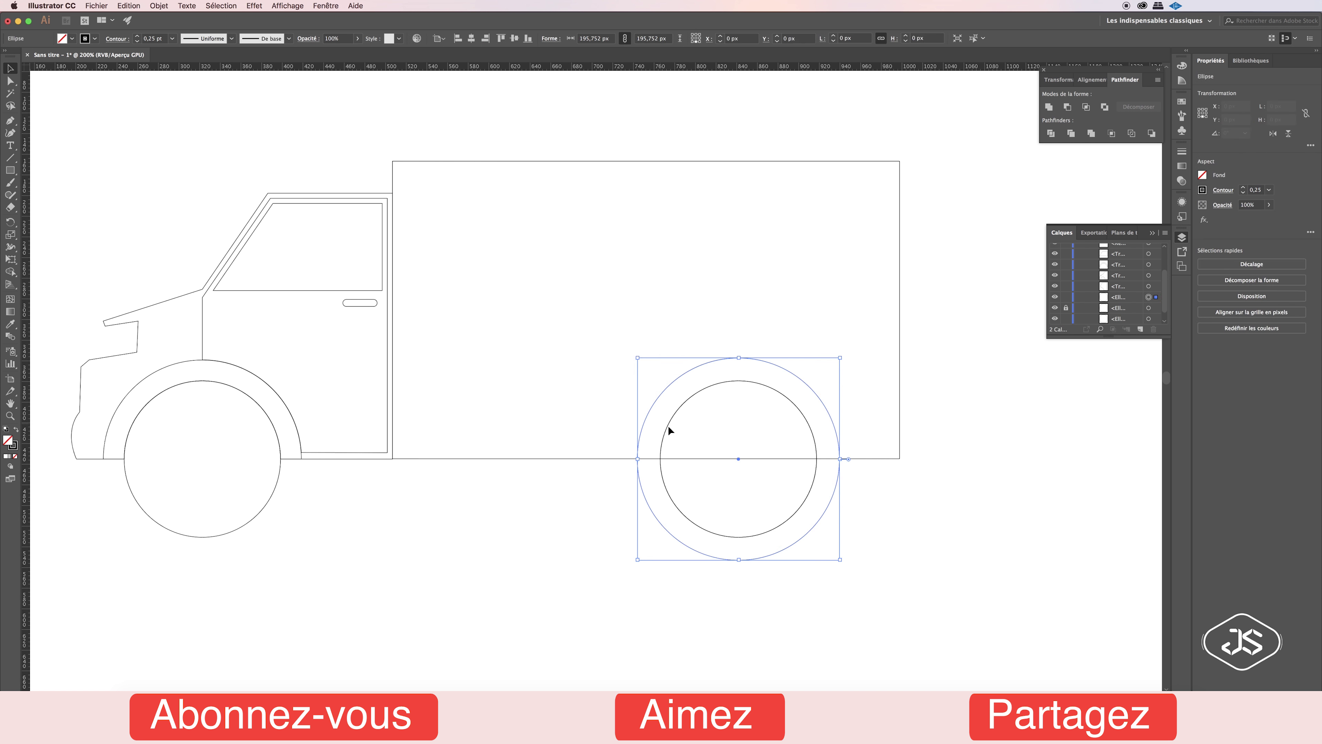
click(941, 475)
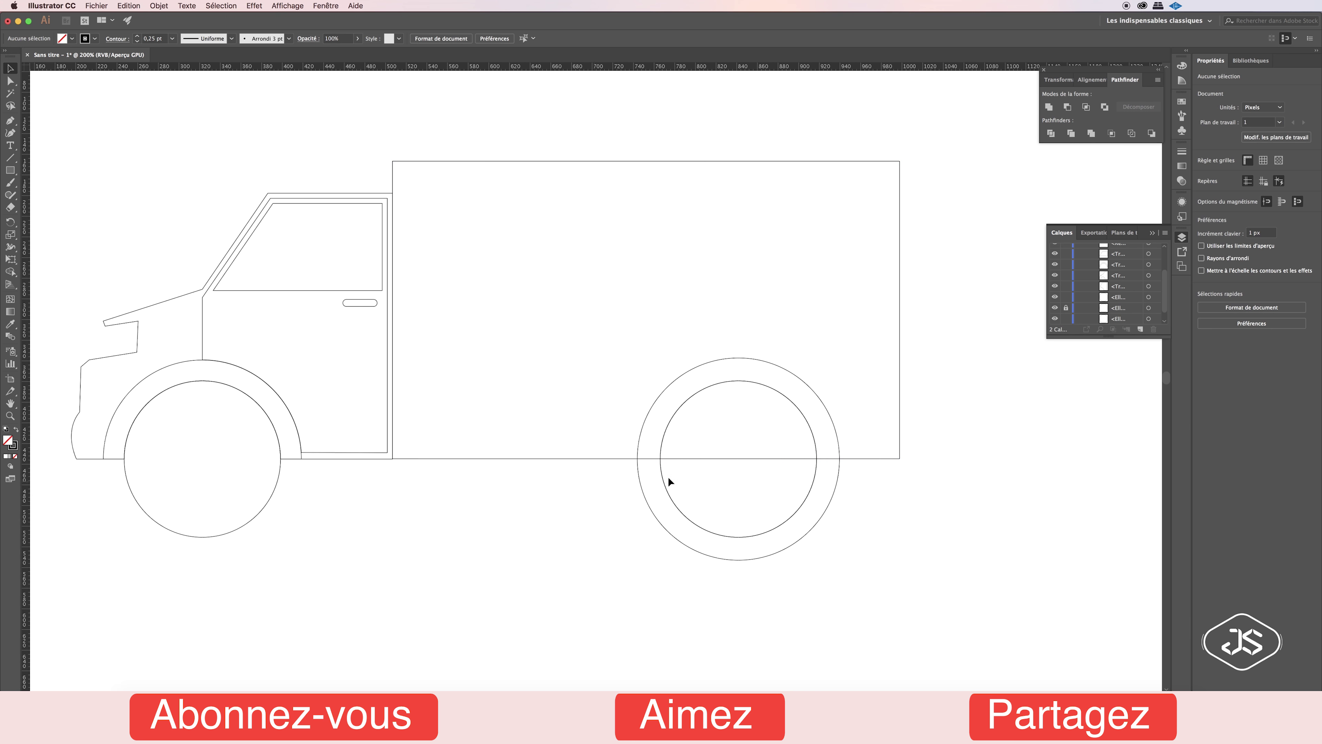
Widen the truck body to the right, shift the rear wheel right, and delete the leftover inner circle.
click(899, 313)
drag(899, 310, 952, 309)
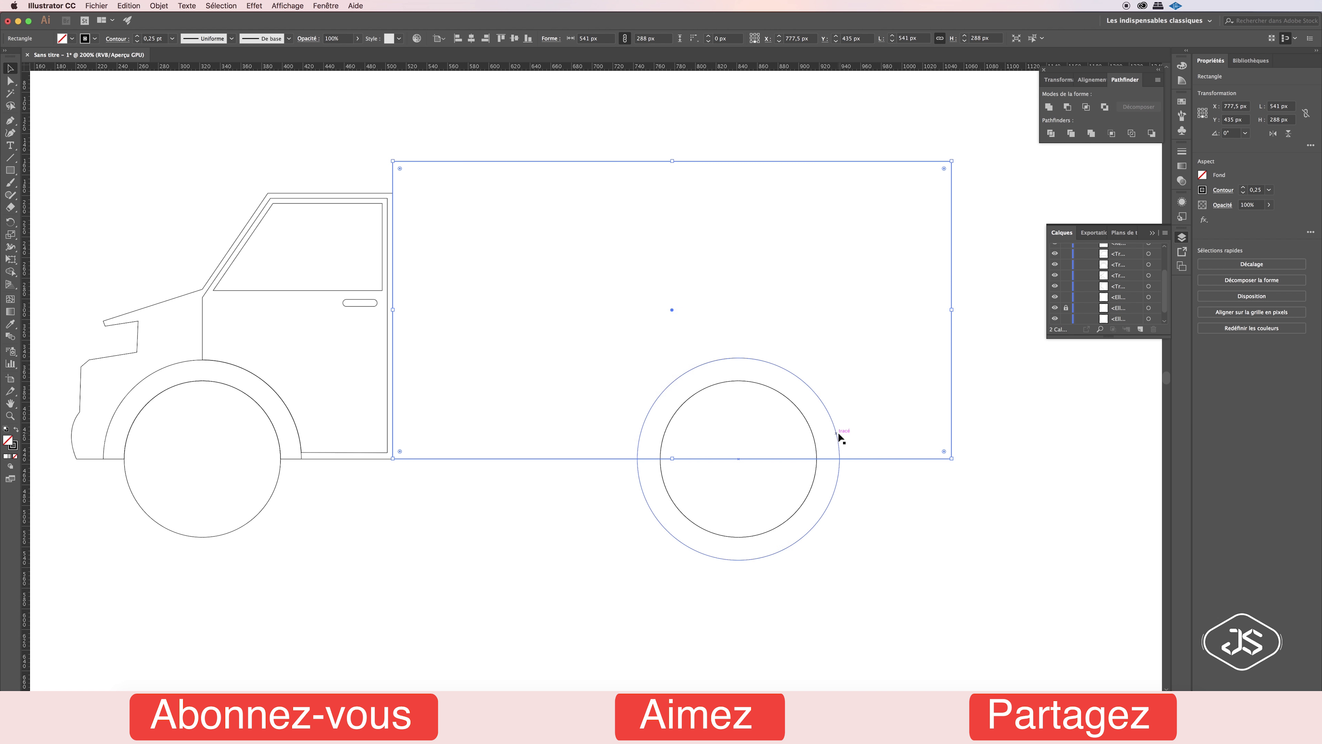
click(675, 426)
key(Right)
key(Right)
key(Right)
key(Right)
key(Right)
key(Right)
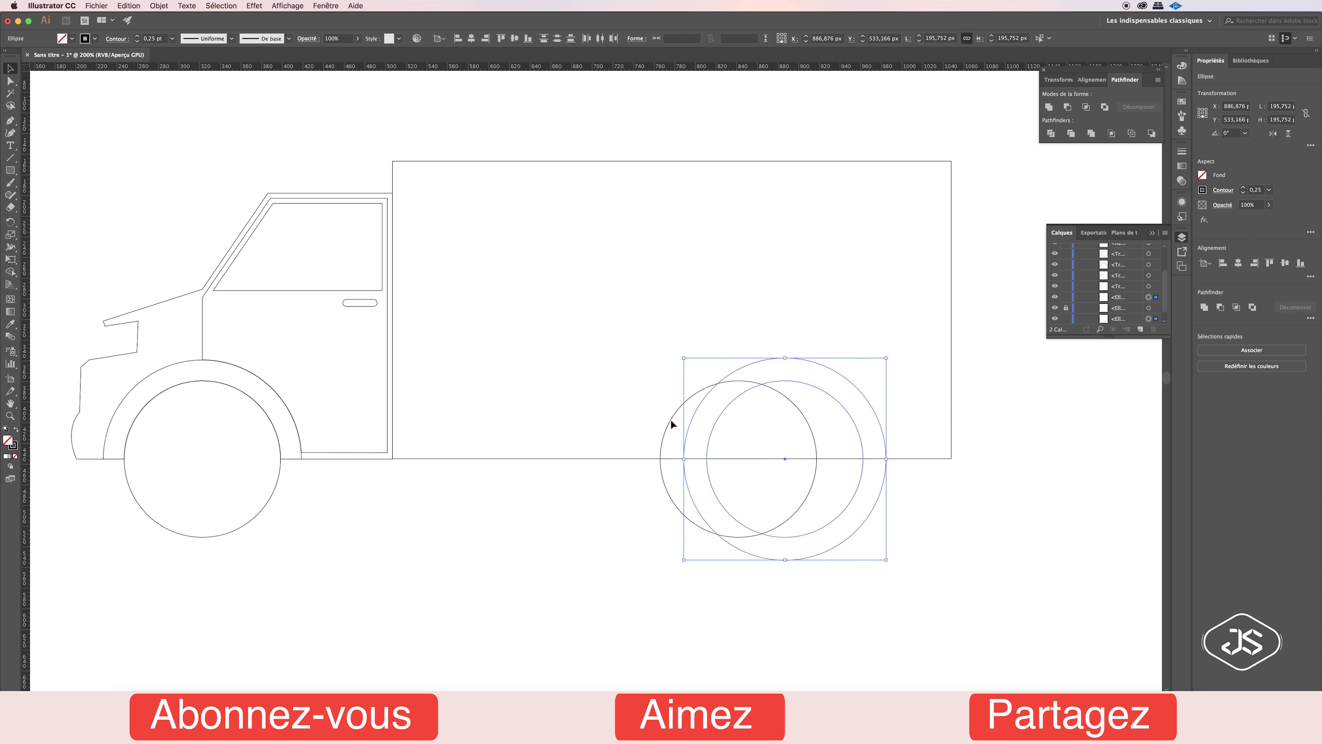
click(1066, 308)
click(679, 414)
key(Delete)
drag(951, 308, 990, 307)
Draw a new rectangle above the cab for the cargo box.
key(m)
mouse_move(276, 162)
mouse_down()
mouse_move(391, 185)
mouse_move(534, 483)
mouse_move(473, 492)
mouse_up()
key(v)
click(198, 133)
scroll(496, 177, up, 2)
scroll(479, 218, up, 1)
Add a wide roof panel along the truck top and fit the cargo box and door to it.
key(m)
drag(473, 217, 472, 226)
drag(275, 187, 989, 226)
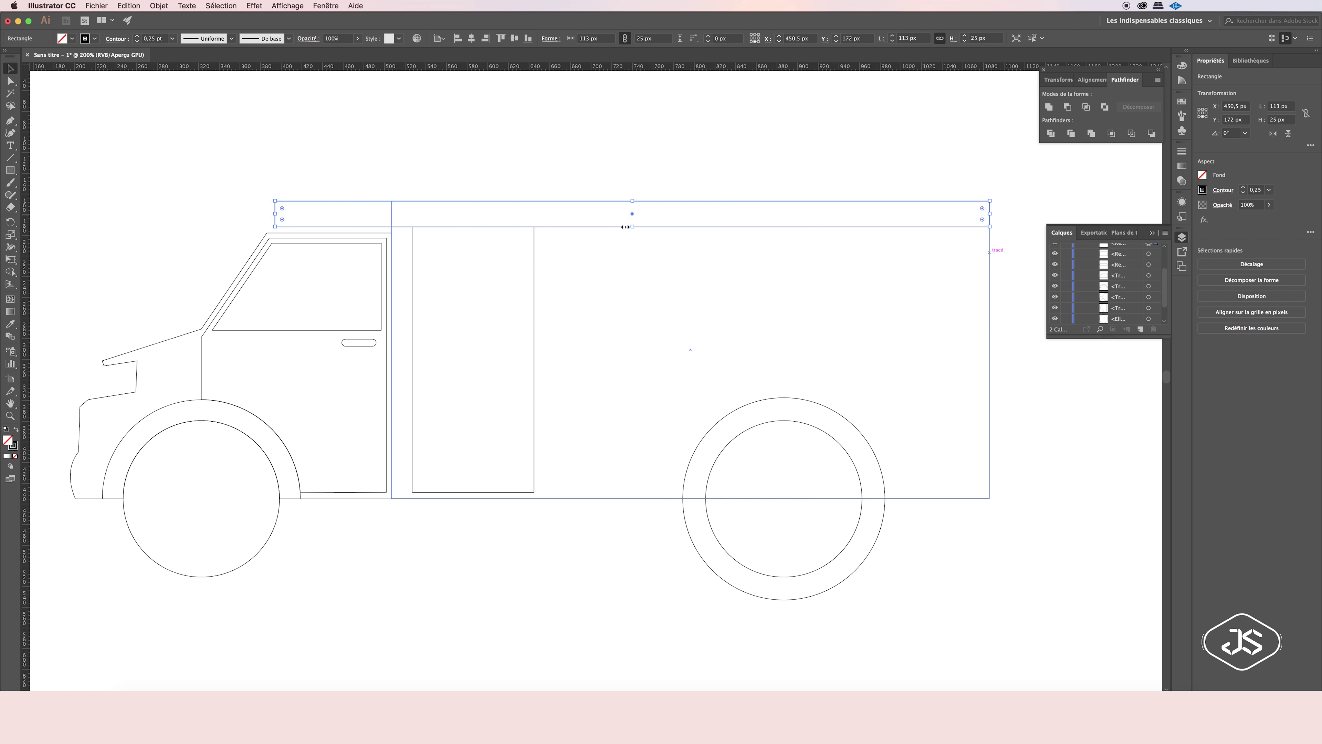
key(v)
click(589, 207)
drag(590, 202, 688, 226)
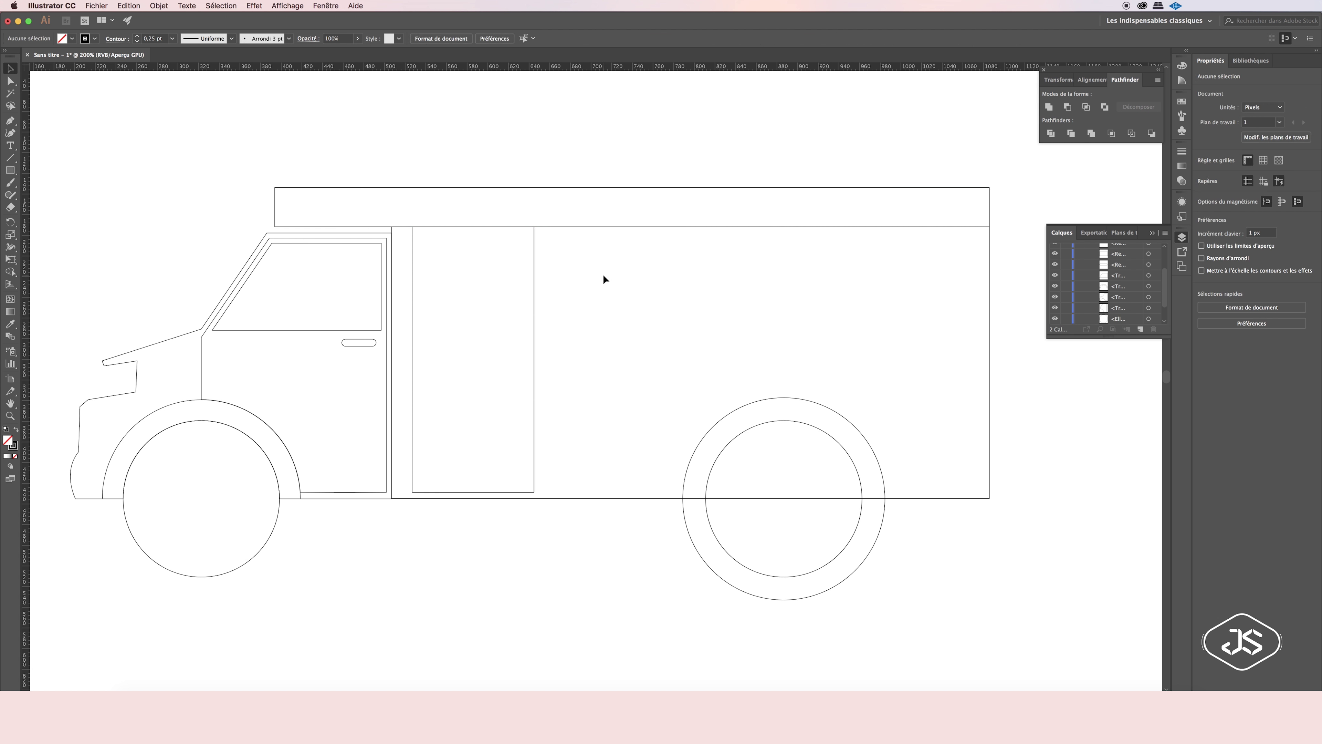
drag(534, 360, 541, 359)
Draw the serving window and add an inward Offset Path outline inside the door.
key(m)
drag(642, 226, 897, 359)
key(ctrl+shift+a)
click(412, 291)
click(159, 6)
click(312, 57)
click(895, 274)
Select the serving window, cargo body and rear wheel's inner circle for editing.
scroll(451, 555, up, 1)
click(129, 5)
key(Return)
click(643, 344)
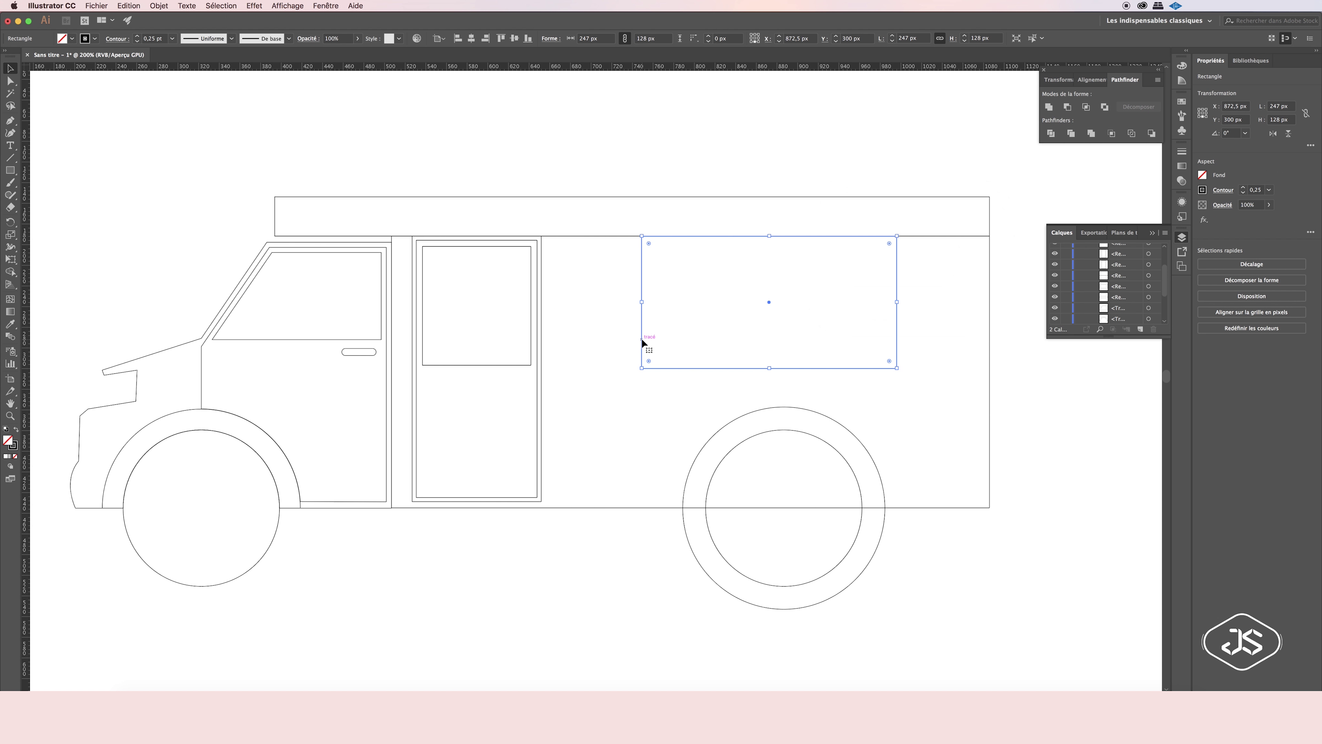
key(ctrl+minus)
click(795, 394)
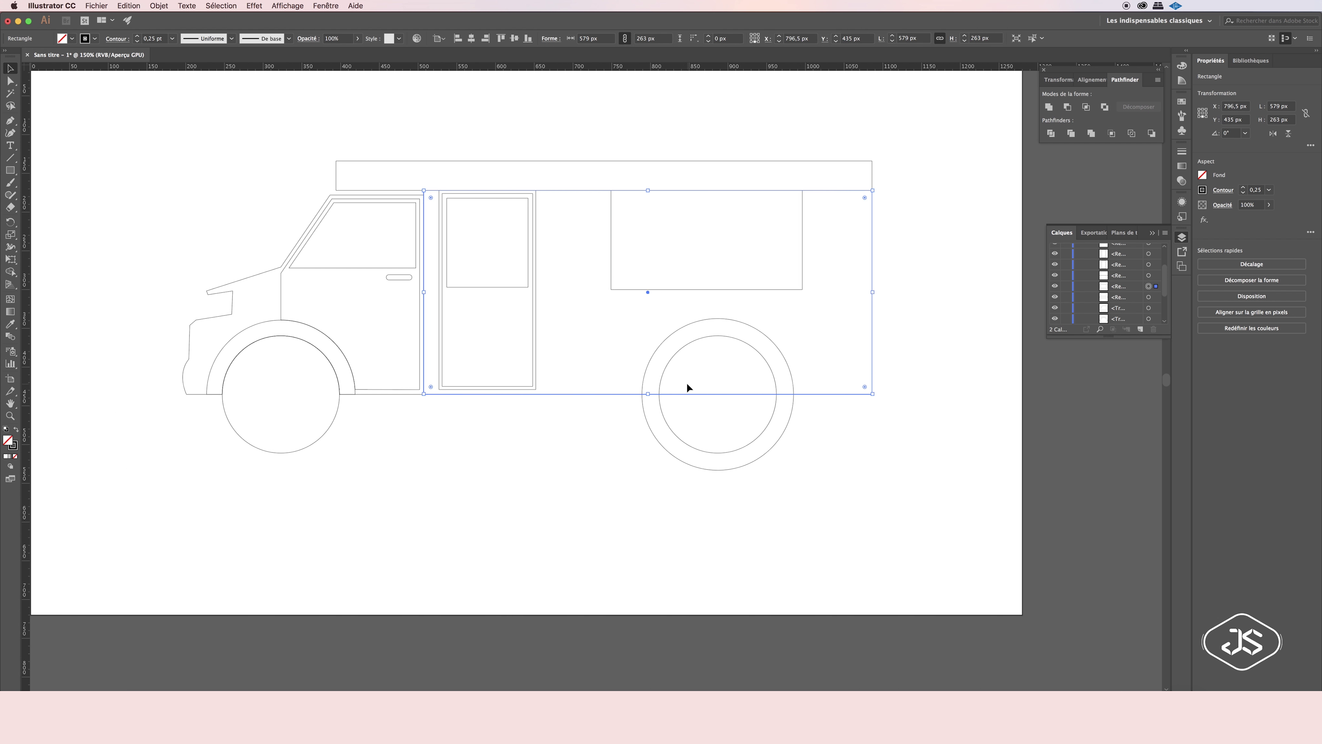
click(660, 383)
click(96, 6)
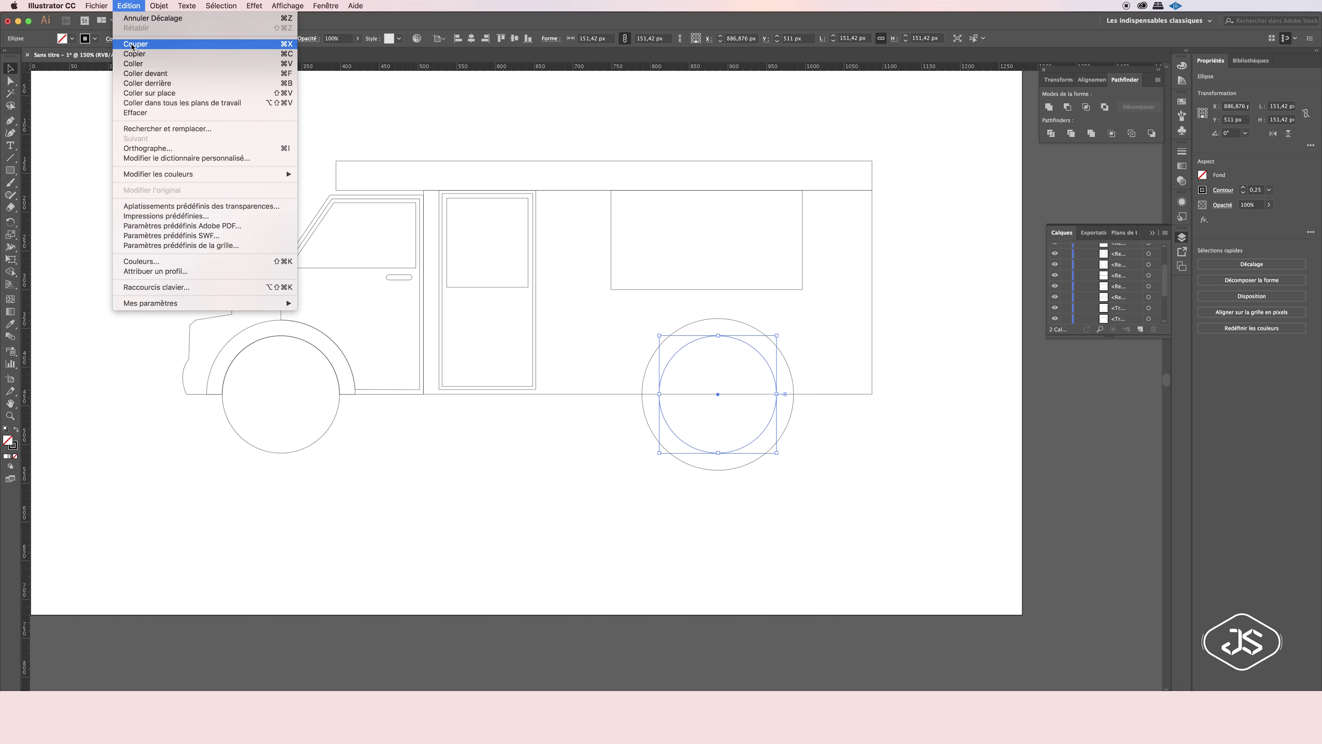
Paste a copy of the inner wheel circle in front, Divide it with the body rectangle, and ungroup.
click(130, 56)
key(ctrl+f)
shift+click(872, 347)
click(1085, 107)
key(ctrl+z)
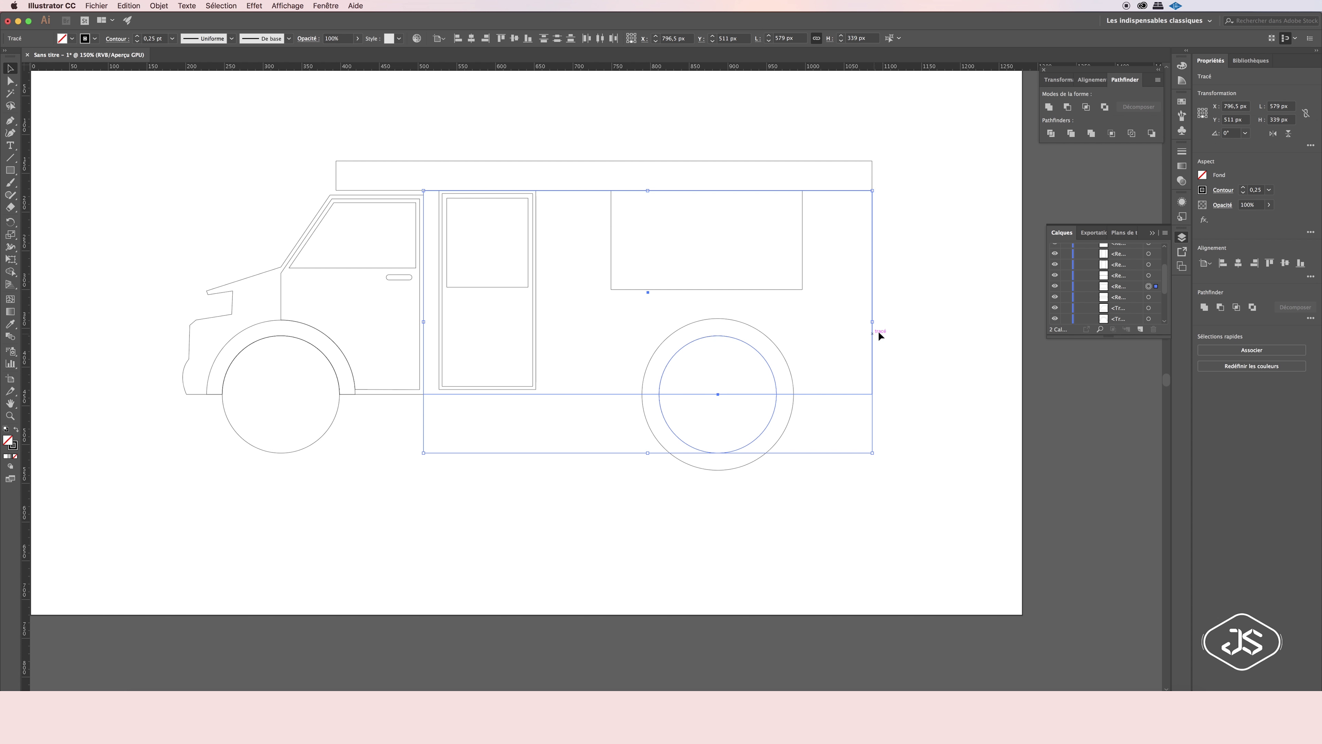
click(1051, 134)
right_click(870, 304)
click(894, 380)
click(832, 388)
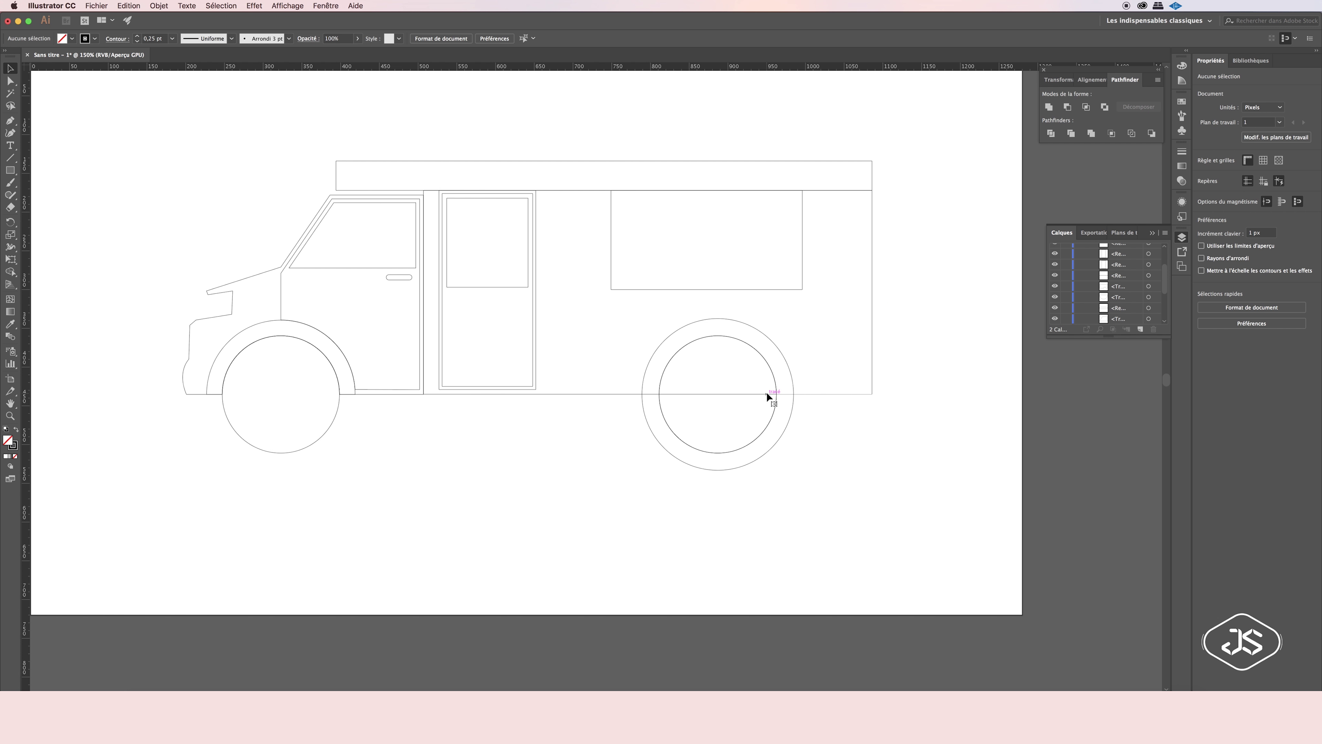
Reorder the outer wheel ring and body piece, then trim the ring into a wheel arch.
click(666, 422)
click(129, 6)
click(143, 76)
shift+click(647, 372)
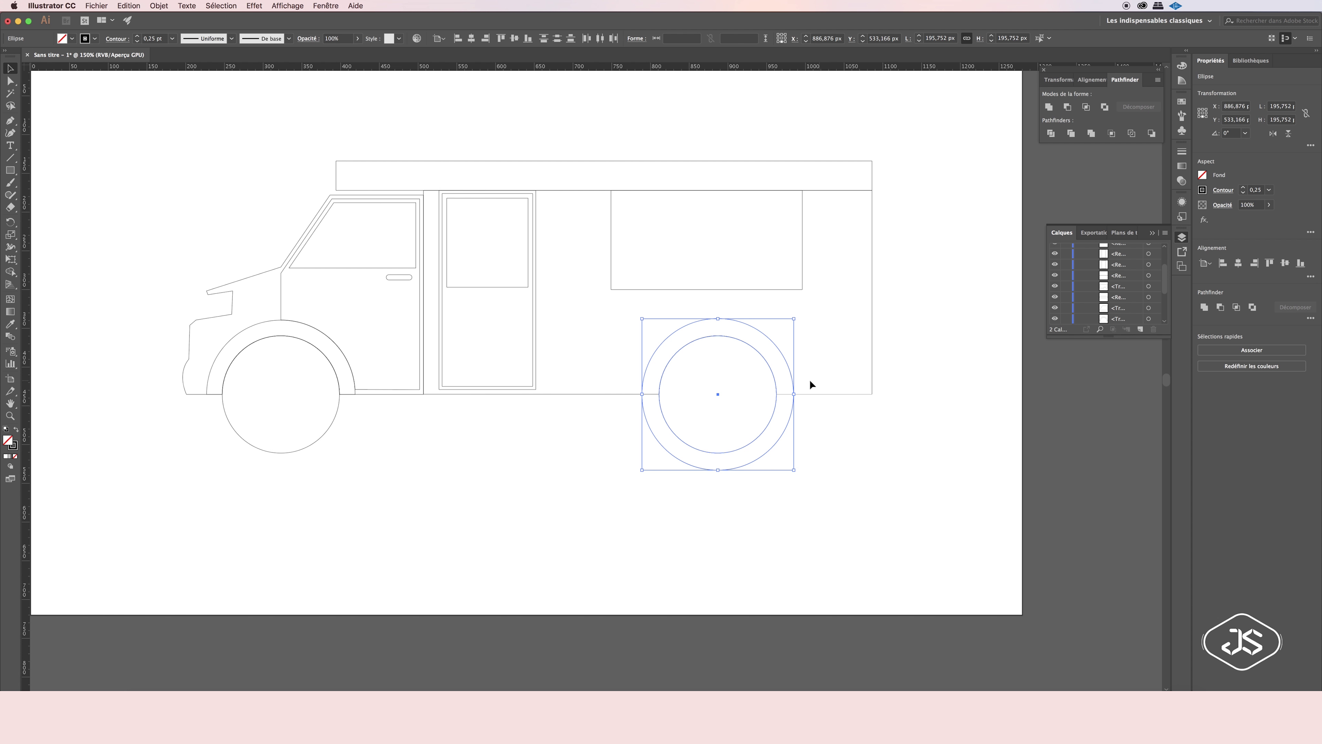
click(792, 407)
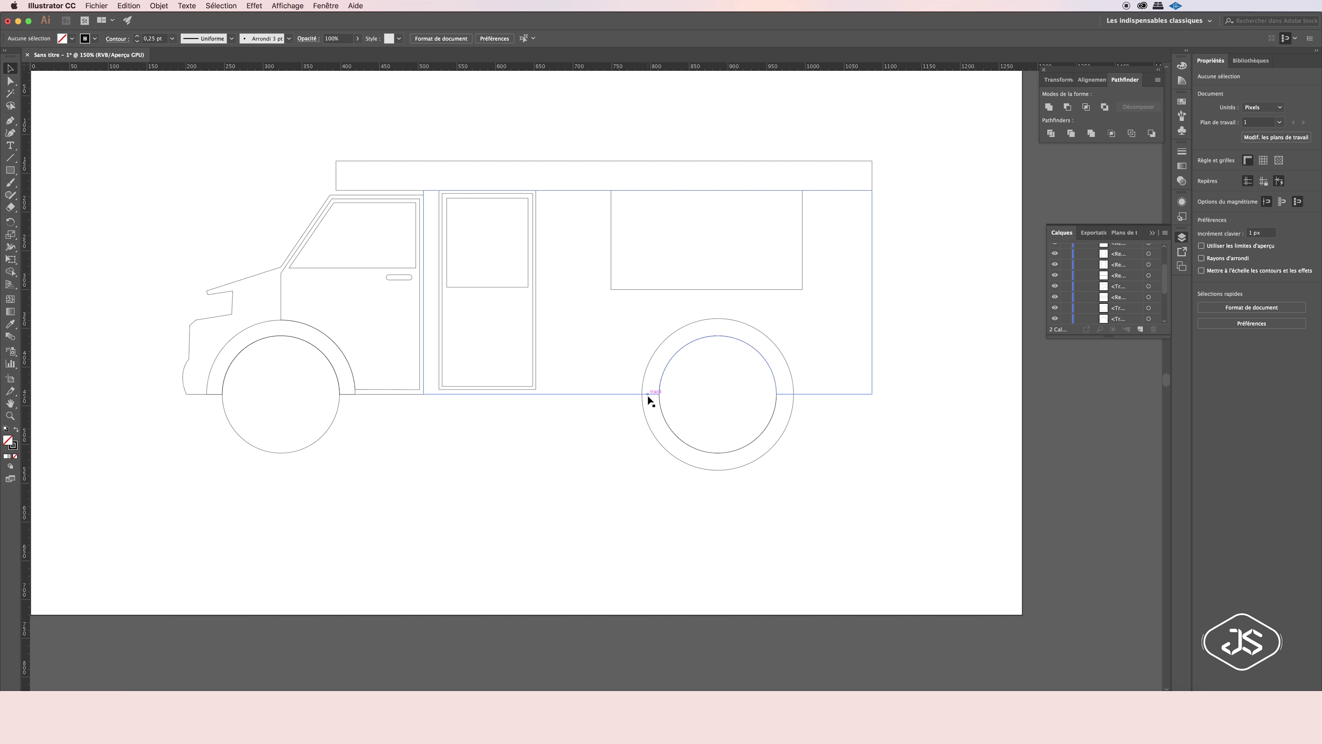
click(823, 394)
click(159, 6)
click(188, 27)
shift+click(653, 354)
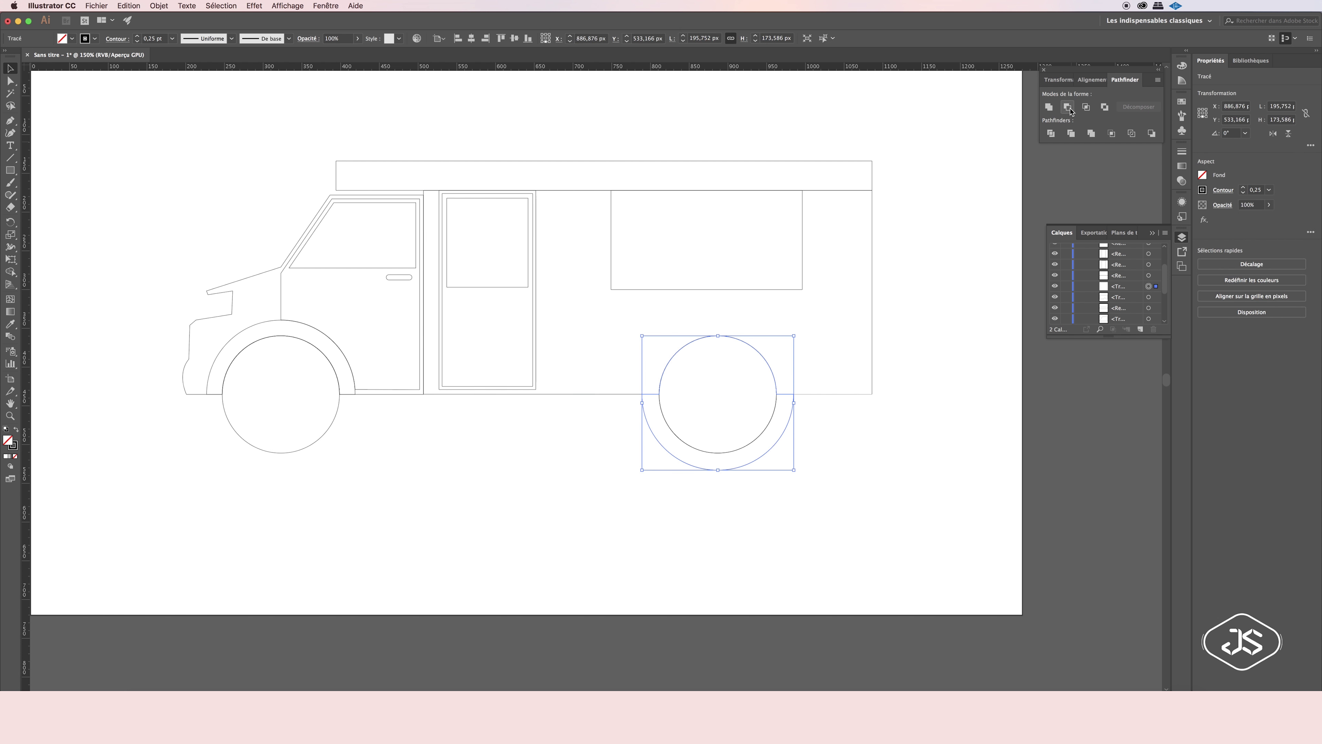
click(792, 378)
click(816, 437)
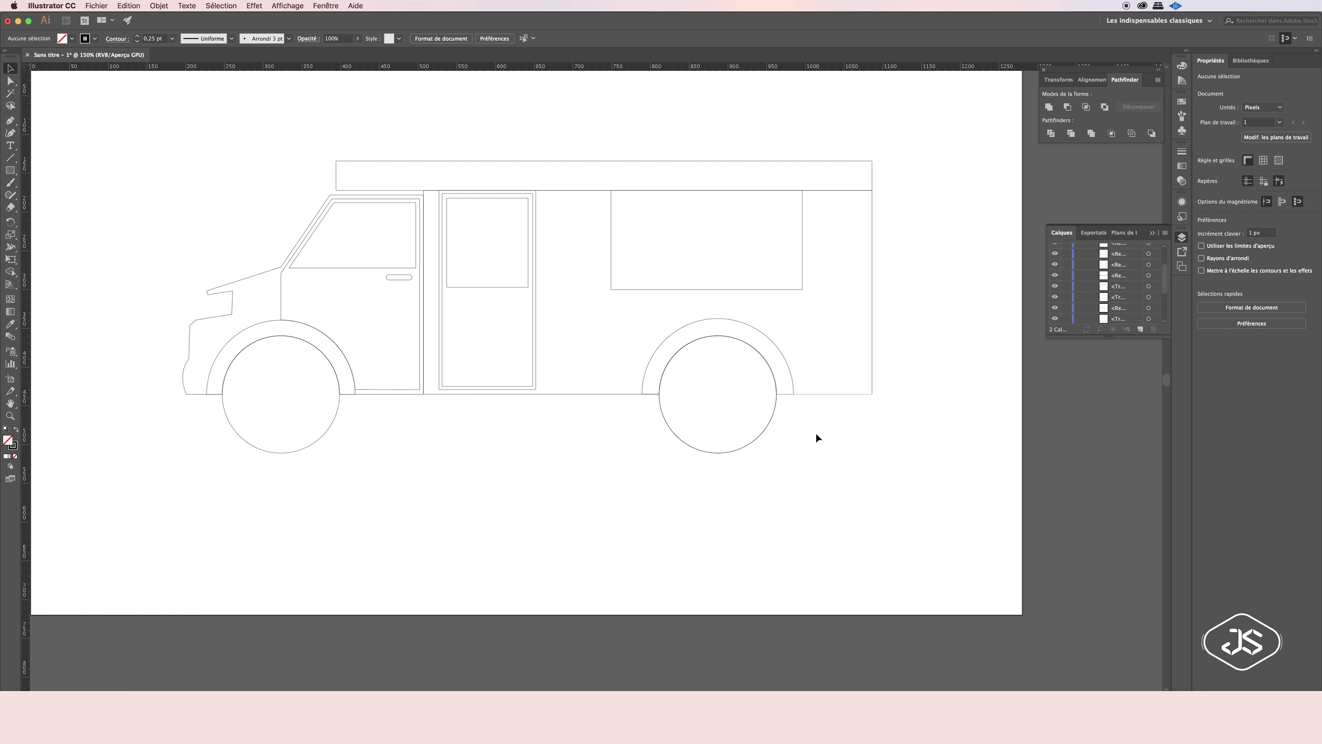
Nudge the serving window right and draw a small awning square.
drag(705, 290, 717, 291)
click(582, 518)
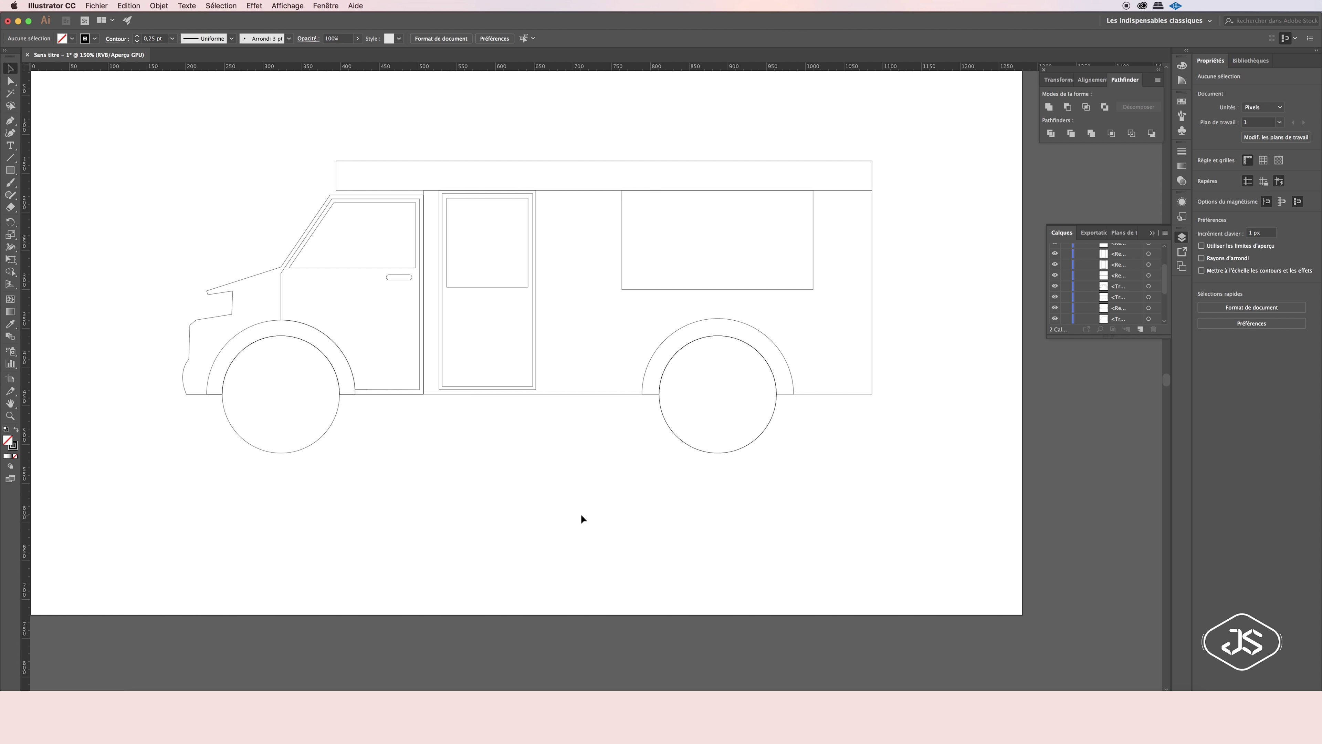
key(m)
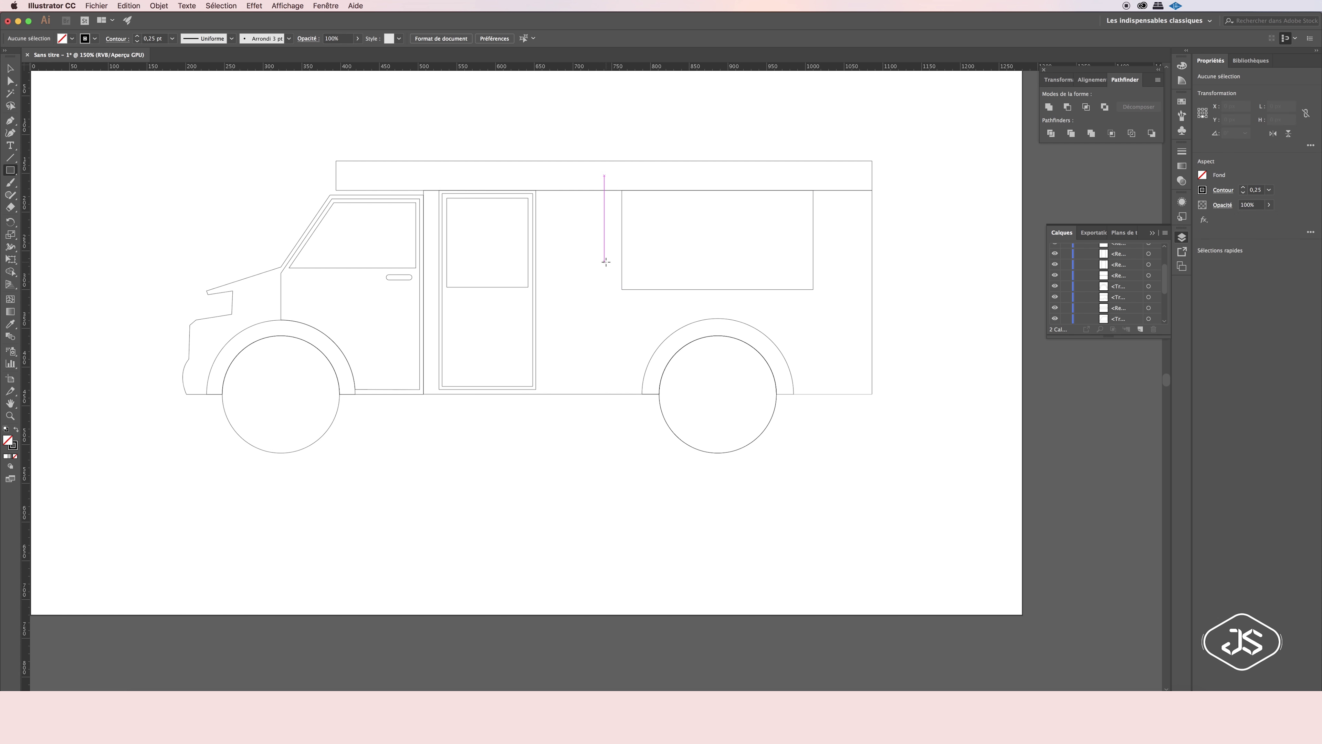
mouse_move(603, 250)
mouse_down()
mouse_move(630, 272)
mouse_move(655, 255)
mouse_up()
key(v)
Repeat the square into a row and perspective-distort it into tapered awning stripes.
key(ctrl+d)
key(ctrl+d)
key(ctrl+d)
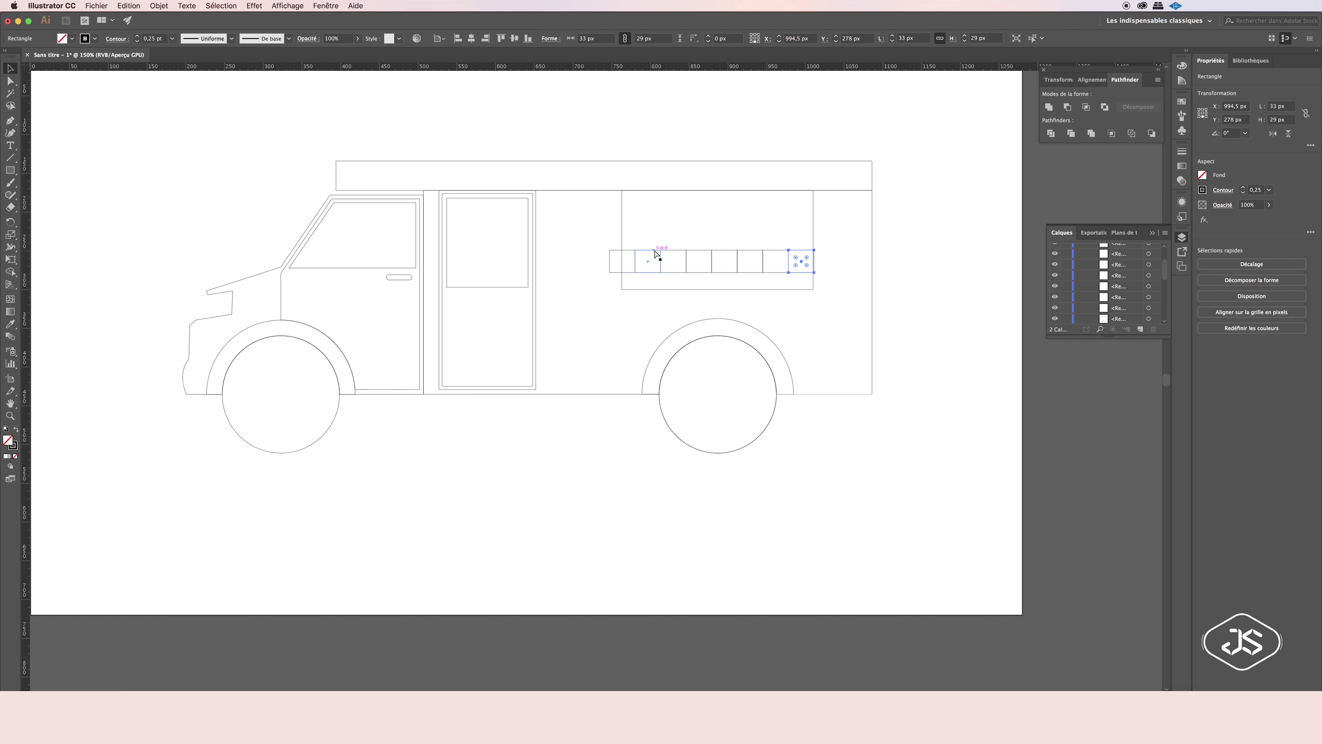
mouse_move(838, 262)
mouse_down()
mouse_move(692, 254)
mouse_move(791, 249)
mouse_up()
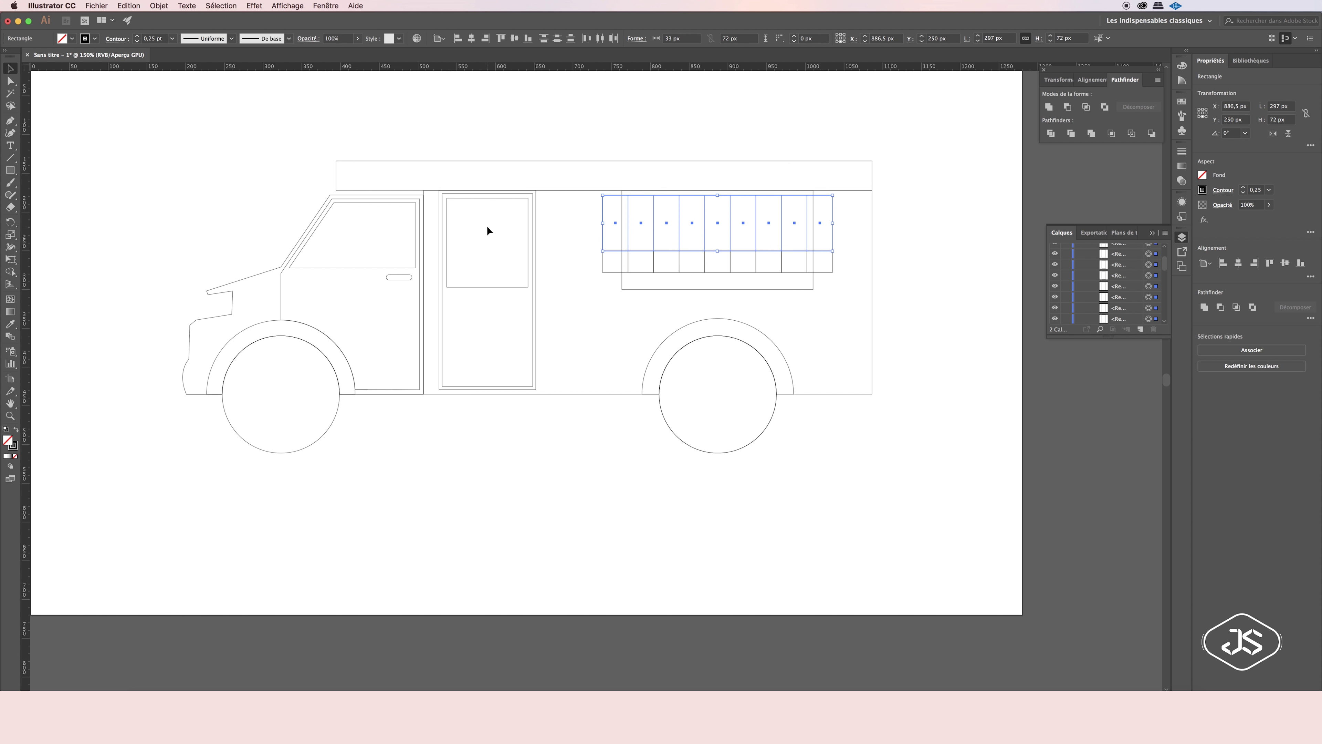
click(10, 258)
click(57, 139)
drag(602, 195, 622, 195)
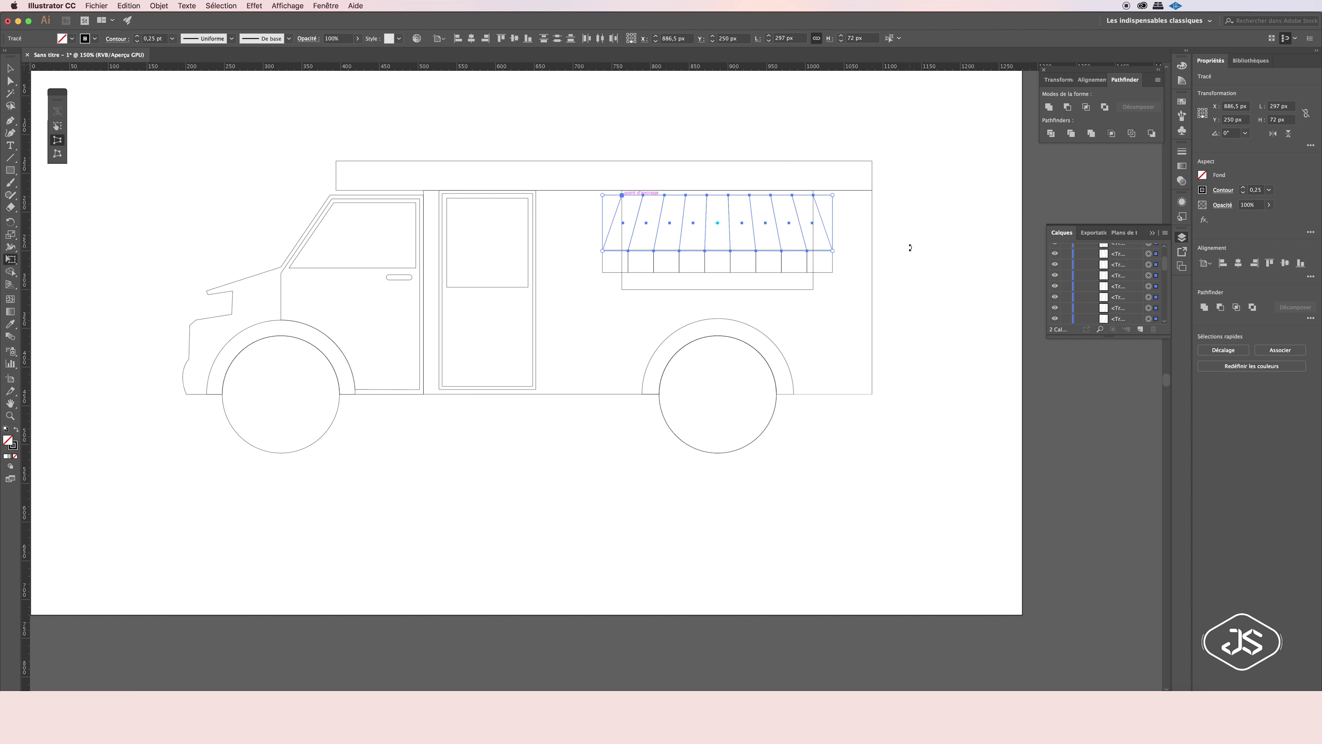
click(10, 69)
click(930, 245)
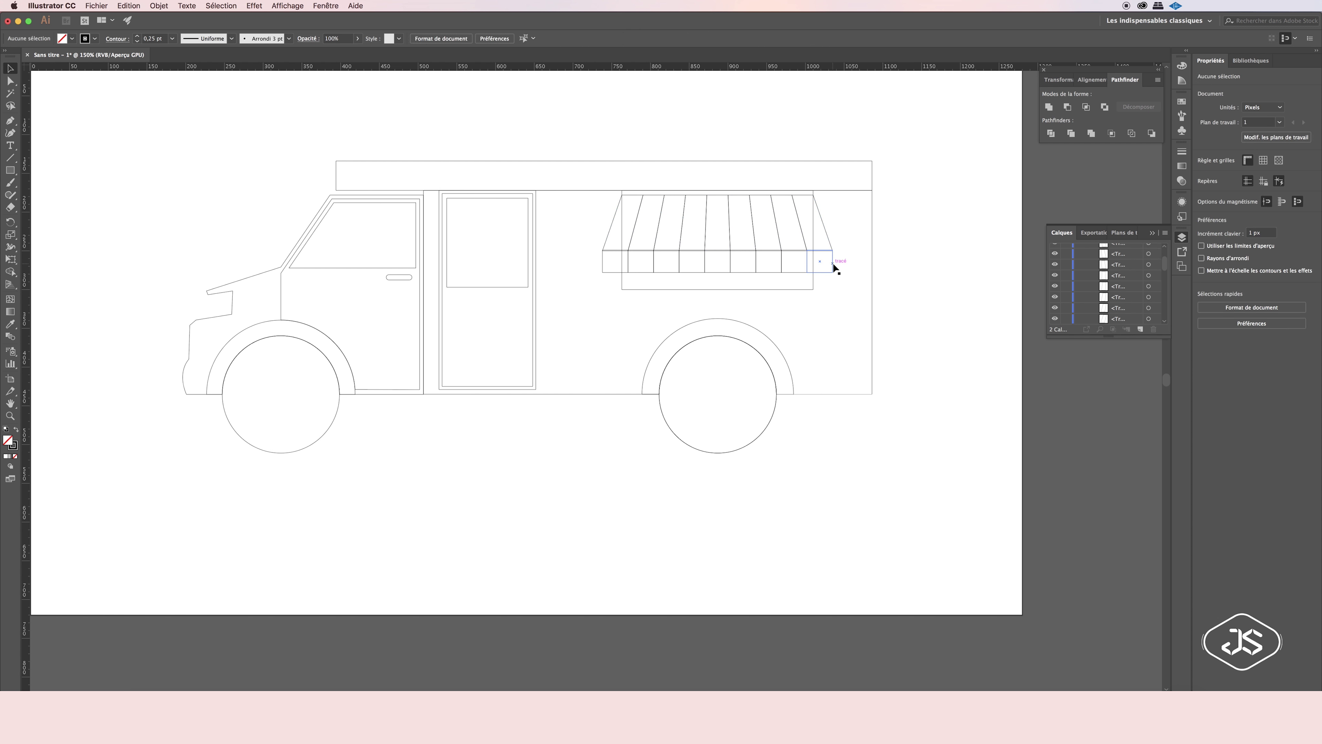
Select lower-row squares and a right flap anchor, zooming in closely on the awning.
drag(834, 276, 768, 263)
scroll(736, 271, up, 1)
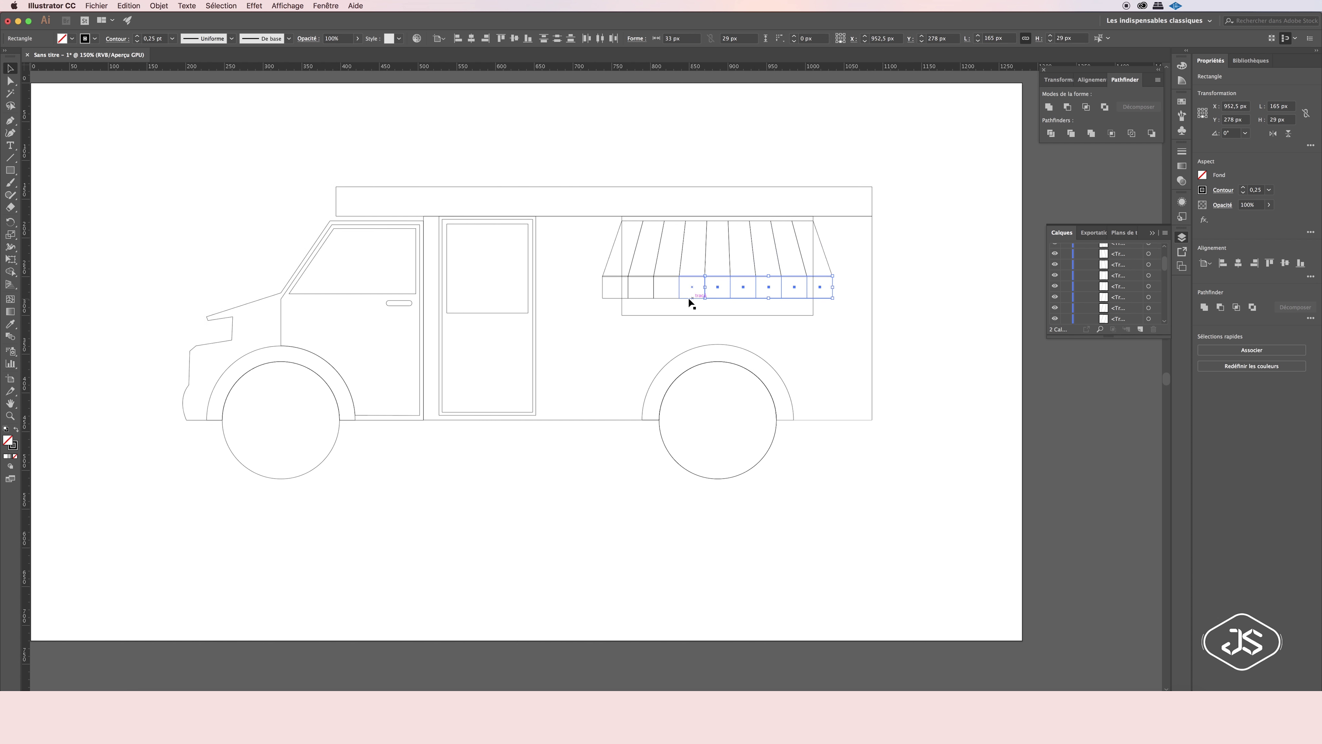
click(610, 301)
drag(877, 260, 657, 260)
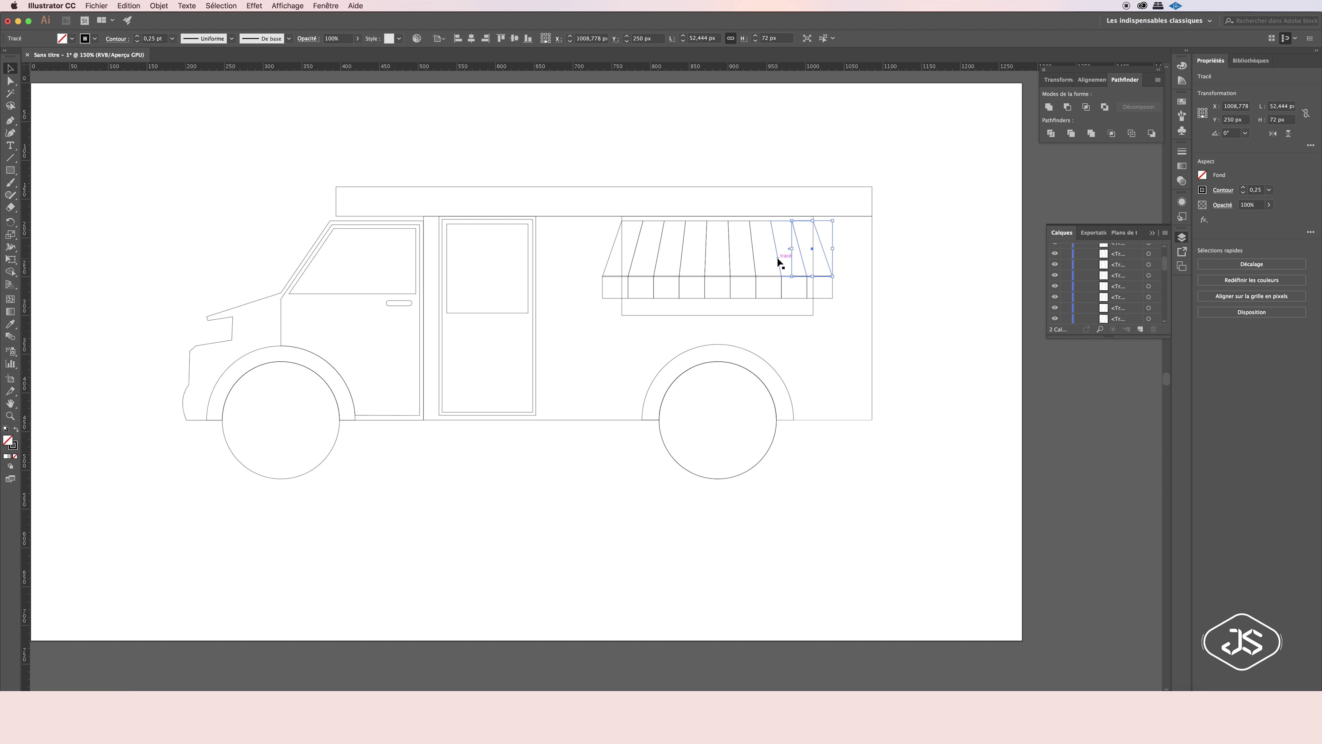
click(835, 288)
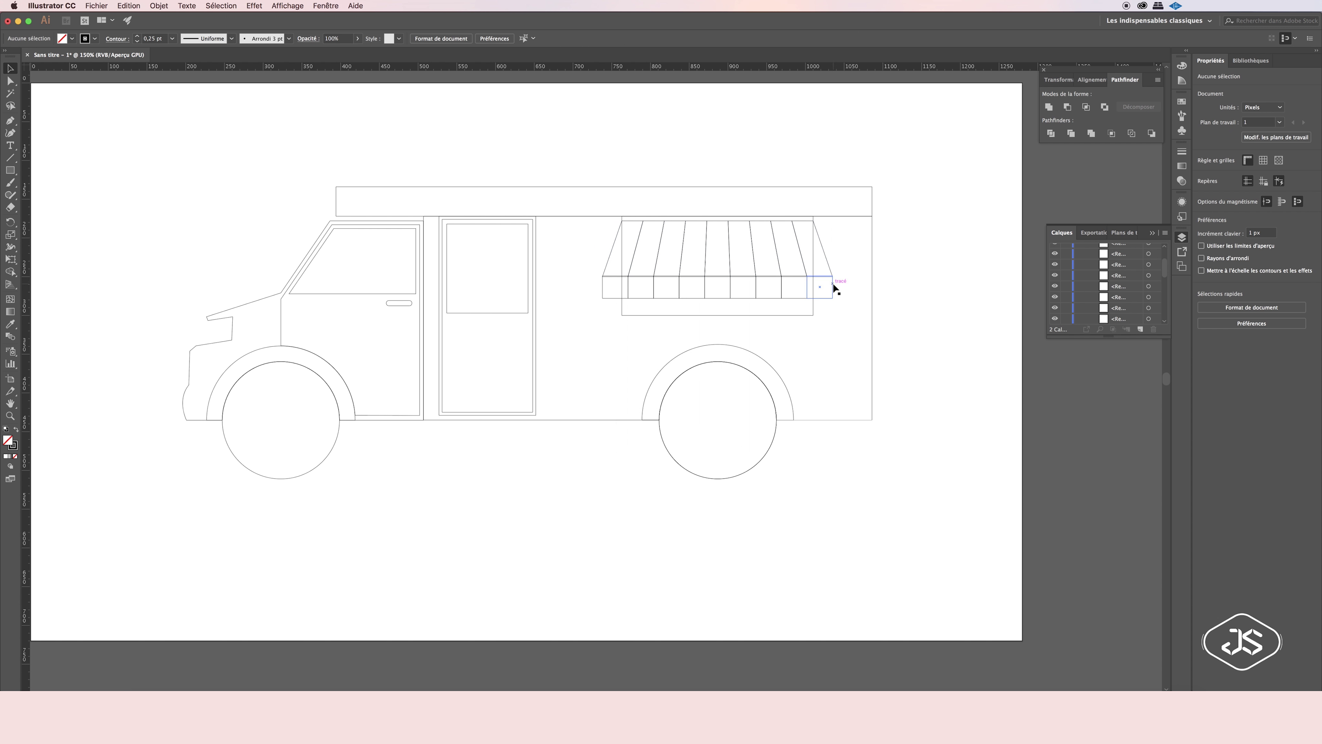
key(a)
click(832, 296)
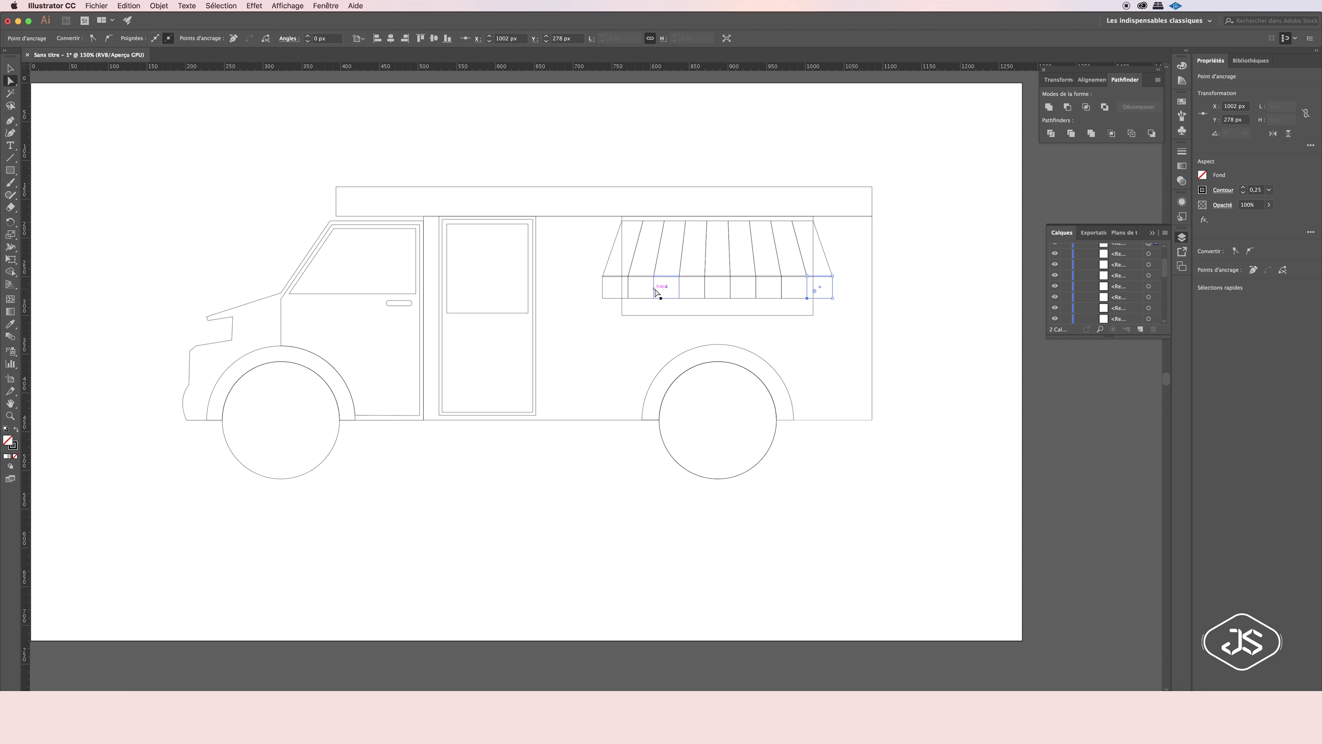
click(9, 417)
click(623, 384)
Delete the extra awning flaps, keeping only the first one.
key(v)
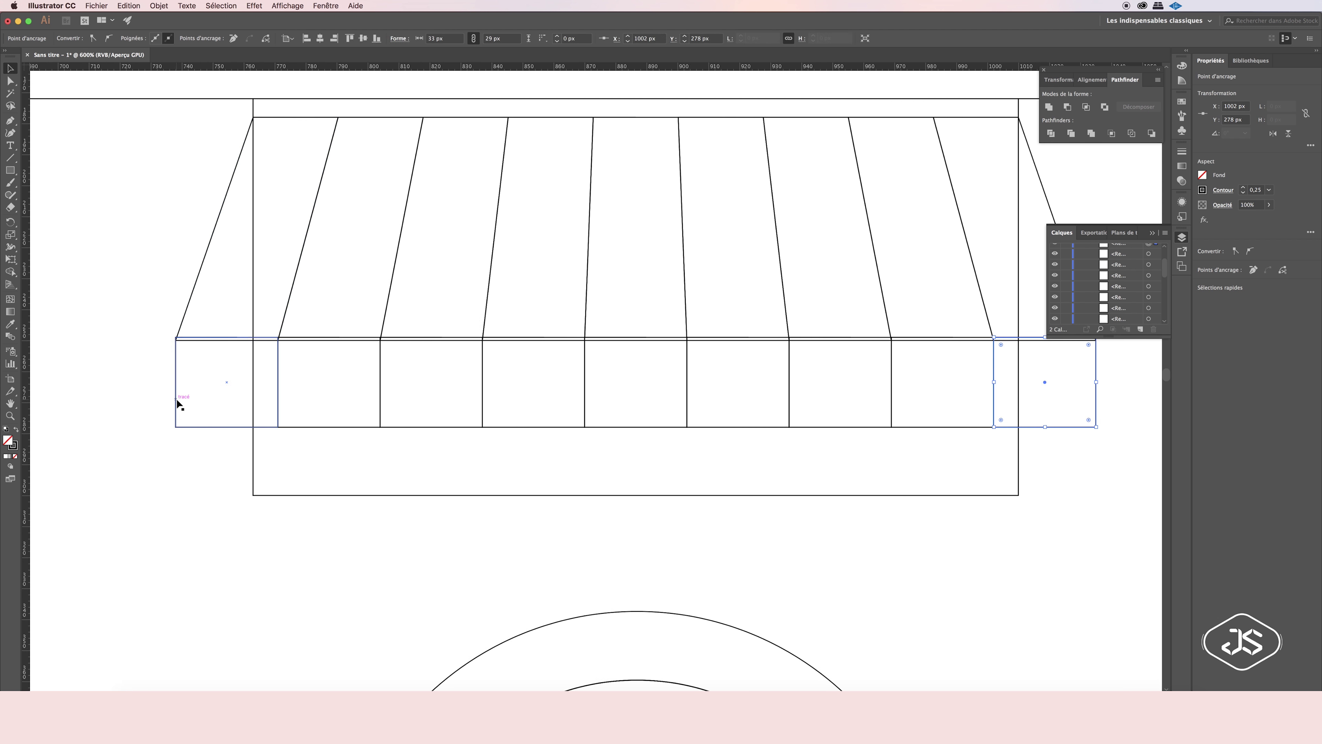
click(177, 404)
click(389, 428)
key(Delete)
key(Delete)
drag(596, 426, 1051, 434)
key(Delete)
key(a)
Try rounding the flap's bottom corner anchors, then undo the rounding.
click(278, 432)
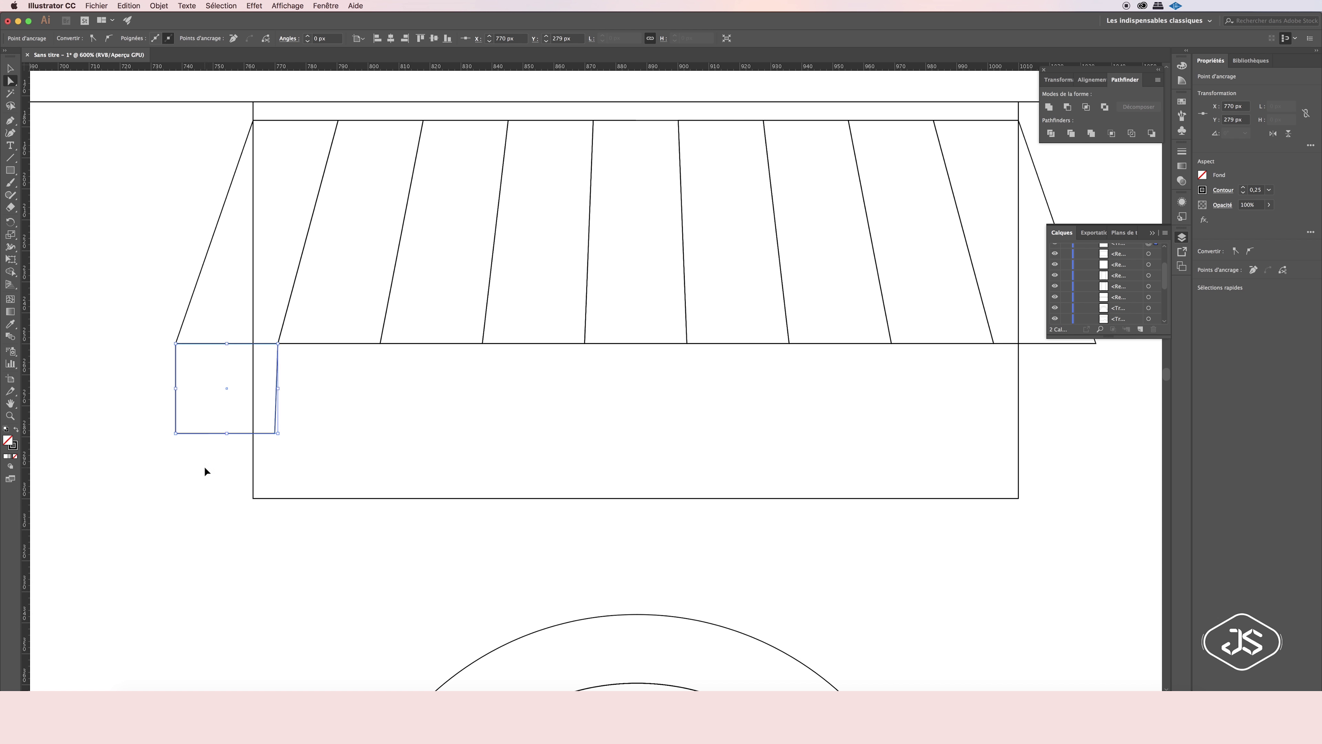
key(p)
key(a)
drag(272, 426, 348, 433)
drag(95, 206, 221, 438)
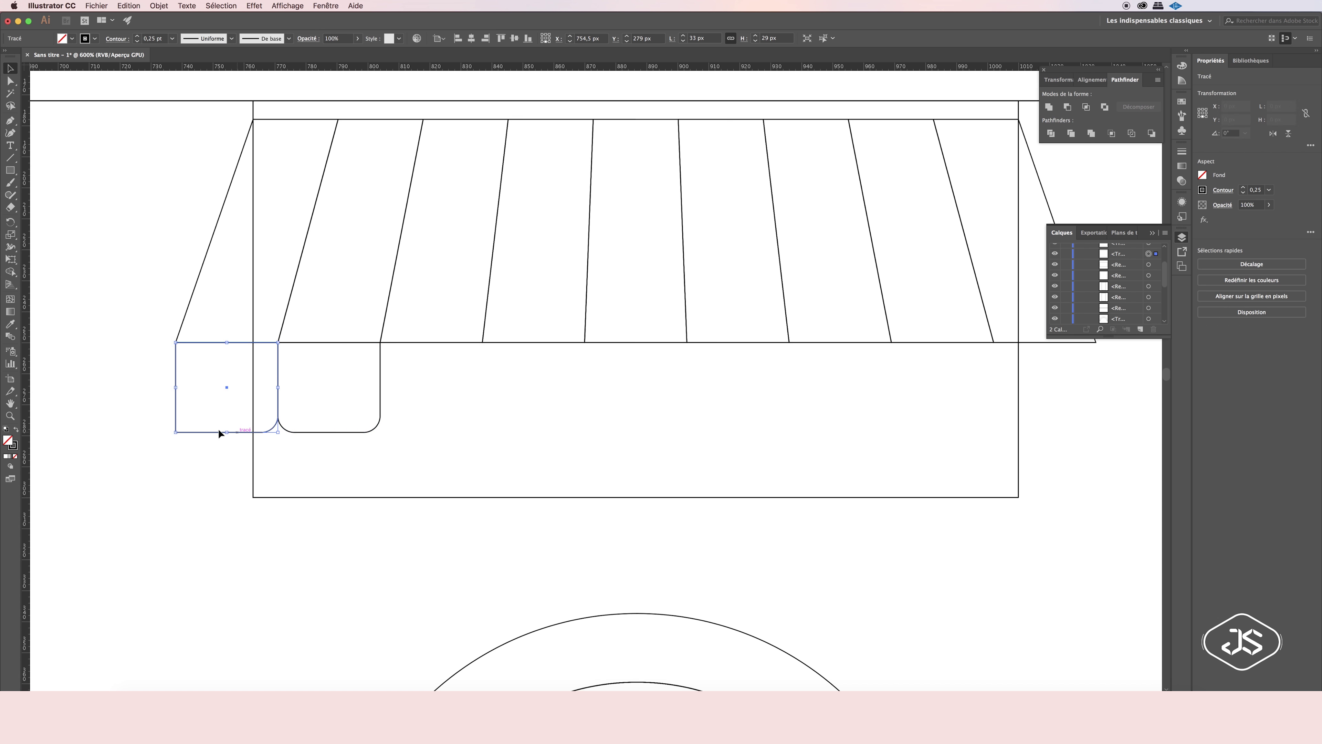
scroll(222, 431, down, 1)
drag(187, 388, 223, 362)
key(ctrl+z)
key(ctrl+z)
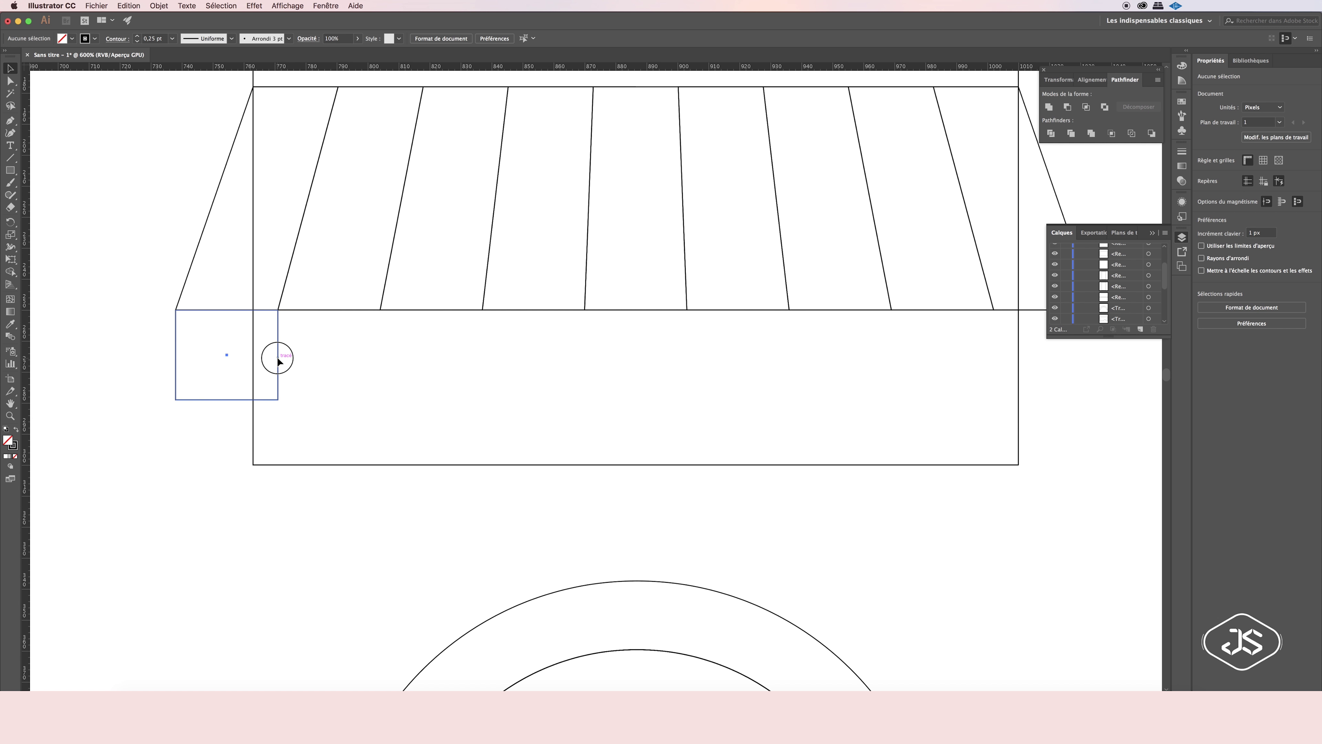
Repeat the flap and stripe into rows of ten and lock the finished awning.
key(ctrl+d)
key(ctrl+d)
key(ctrl+d)
key(v)
key(ctrl+shift+a)
key(ctrl+1)
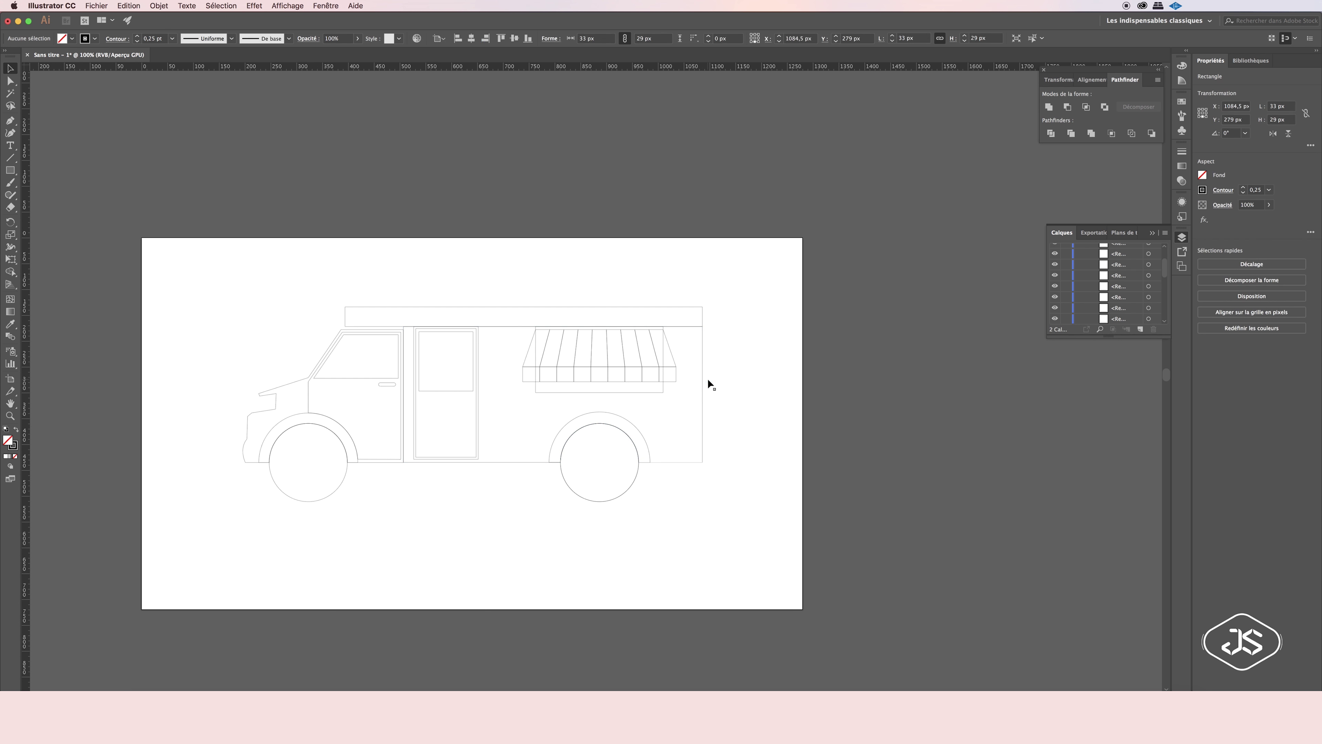
click(1109, 282)
key(ctrl+2)
Draw a thin rail above the awning and copy it below as a 10 px counter shelf.
drag(515, 422, 702, 376)
click(525, 396)
key(ctrl+plus)
key(ctrl+plus)
key(m)
drag(489, 225, 762, 232)
key(v)
mouse_move(544, 229)
mouse_down()
mouse_move(541, 365)
mouse_move(515, 397)
mouse_up()
key(ctrl+plus)
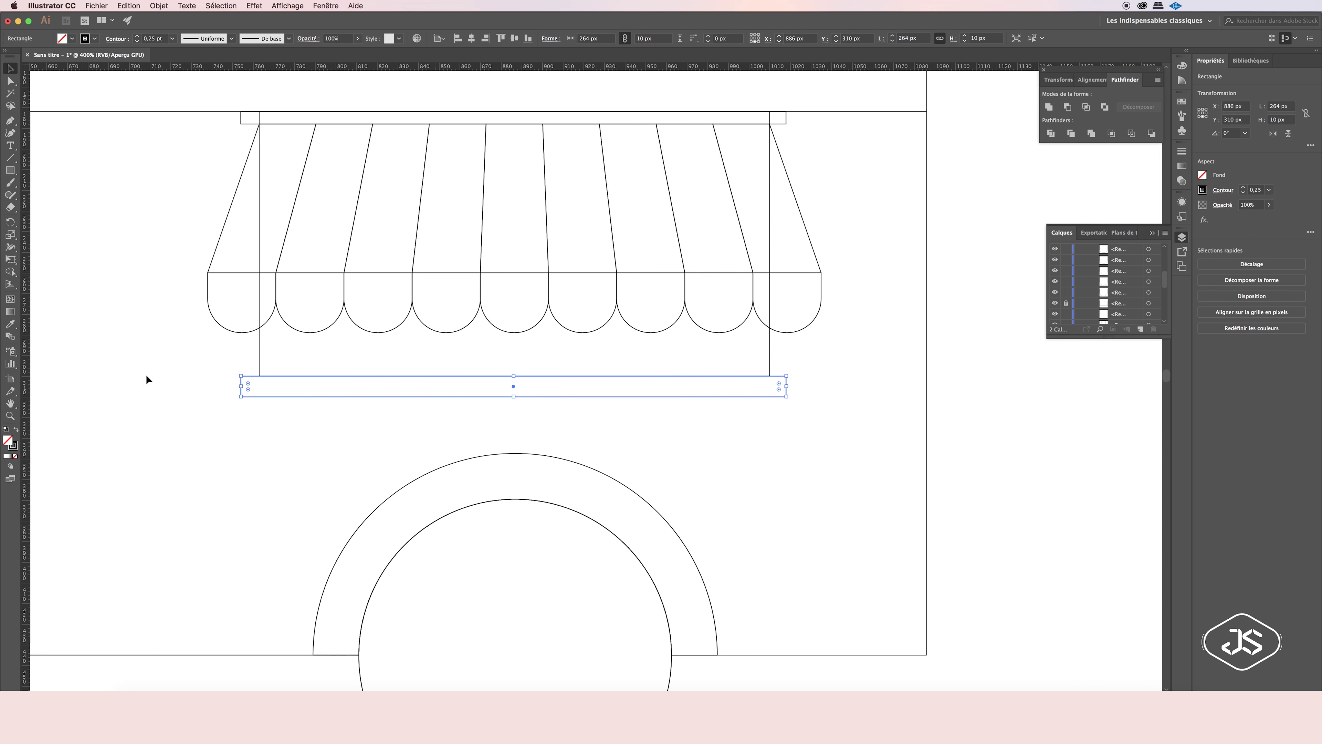
Select the awning stripes with the scallops, then zoom to 150% on the truck.
key(z)
key(ctrl+1)
key(v)
click(572, 329)
drag(489, 331, 686, 365)
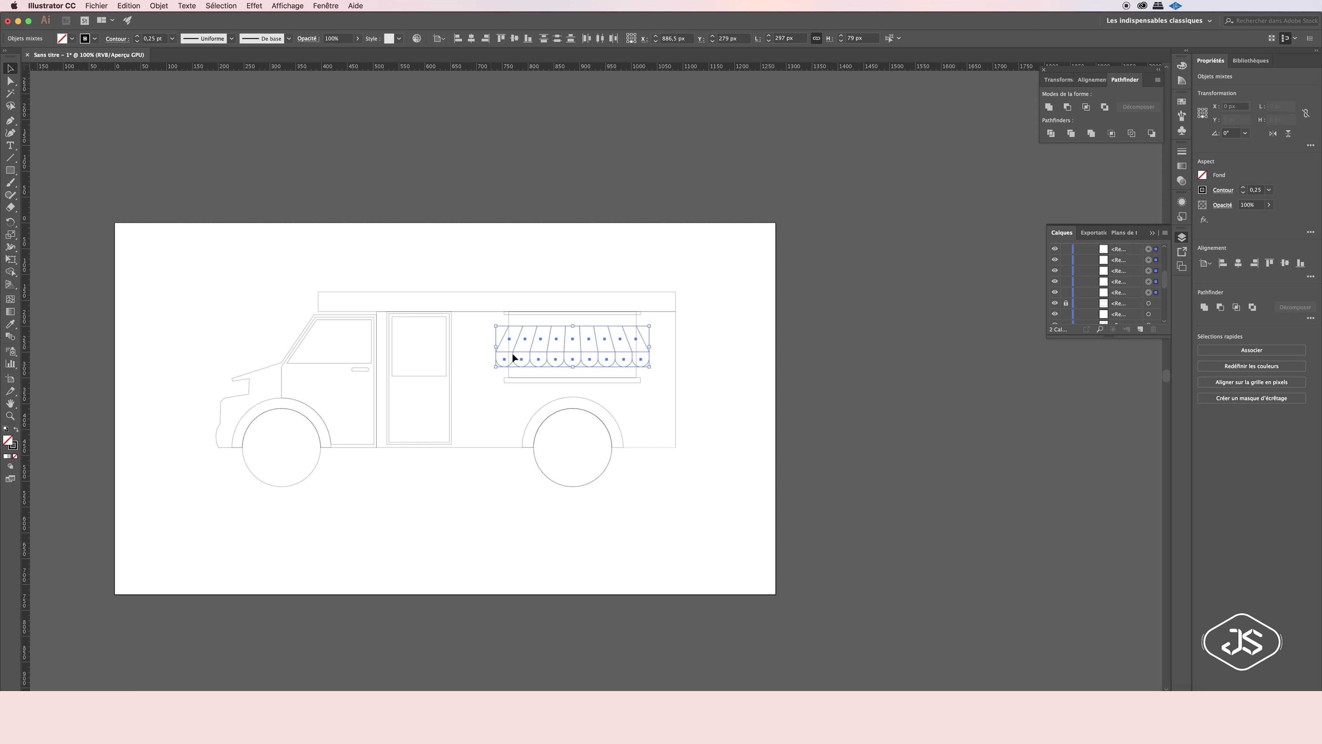
click(598, 352)
key(super+plus)
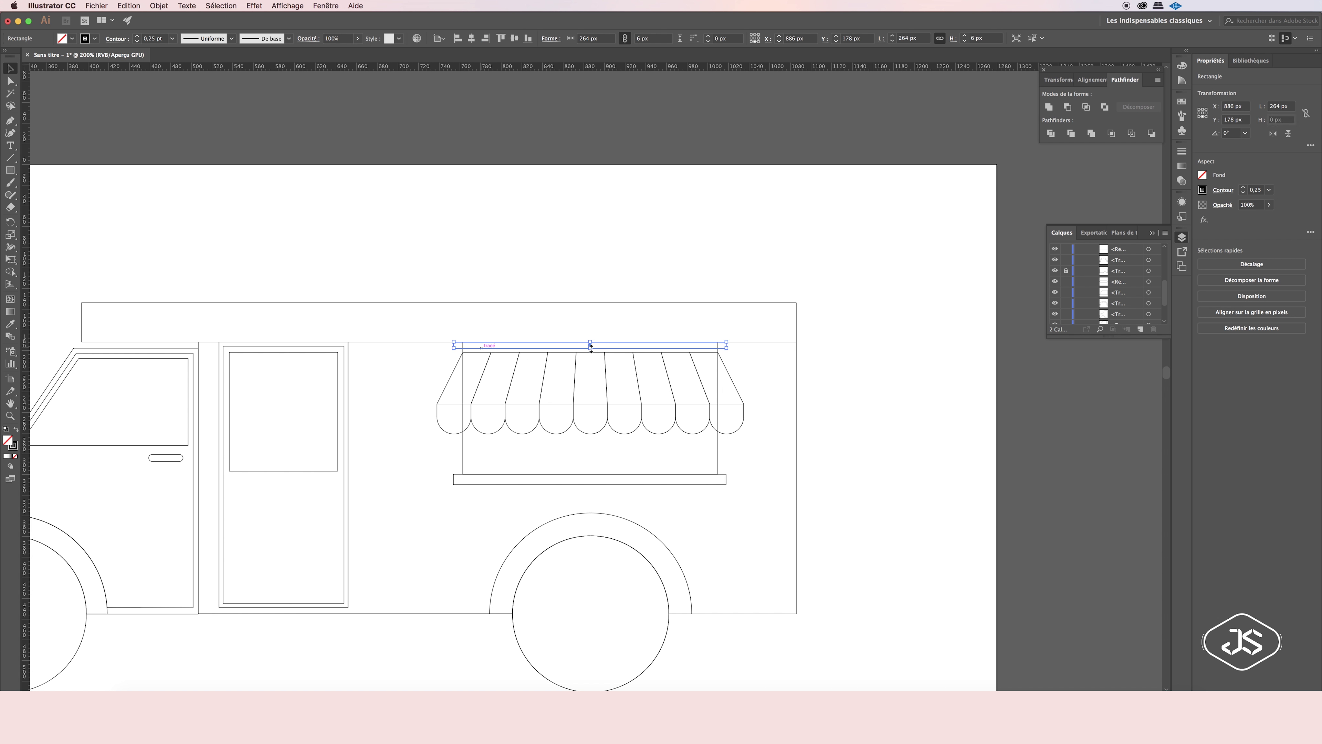
key(super+minus)
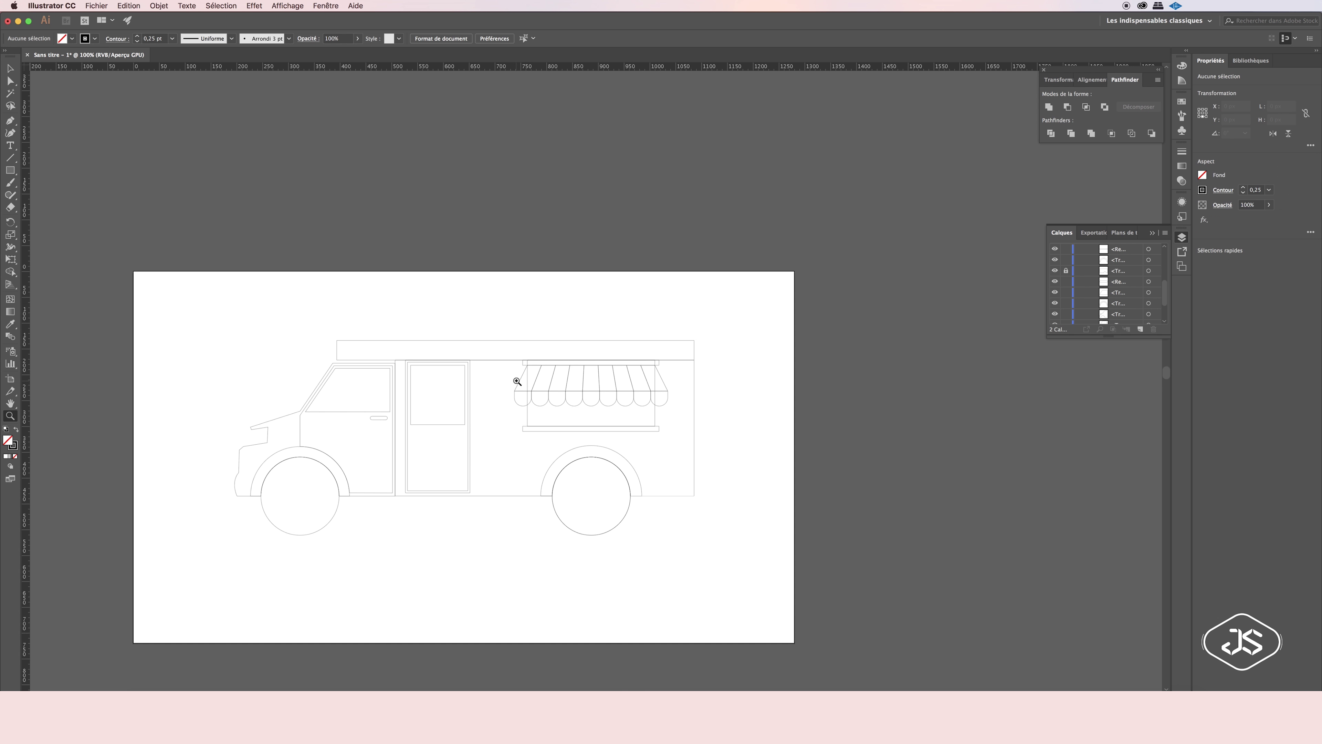
key(super+plus)
Check the front bumper anchors and select the hood outline, zoomed in on the hood.
click(9, 79)
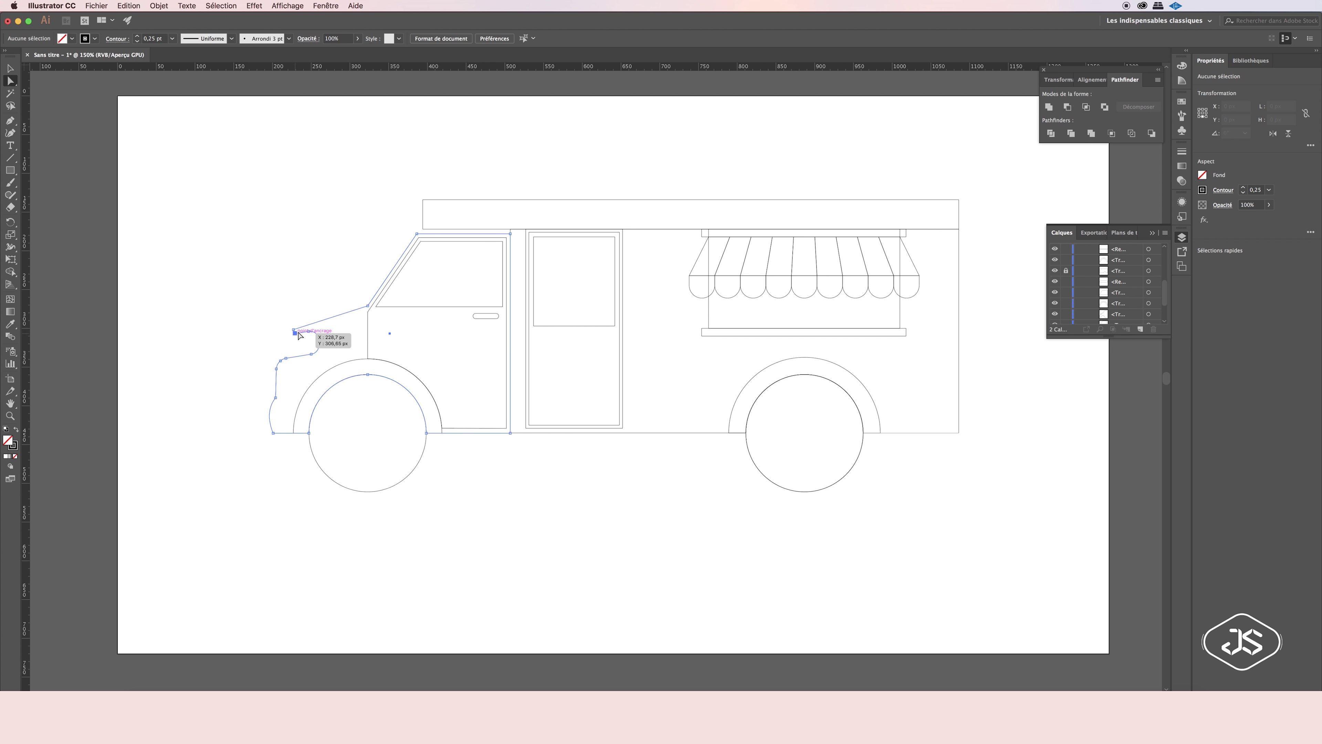
drag(297, 447, 252, 431)
click(251, 431)
key(super+plus)
key(super+plus)
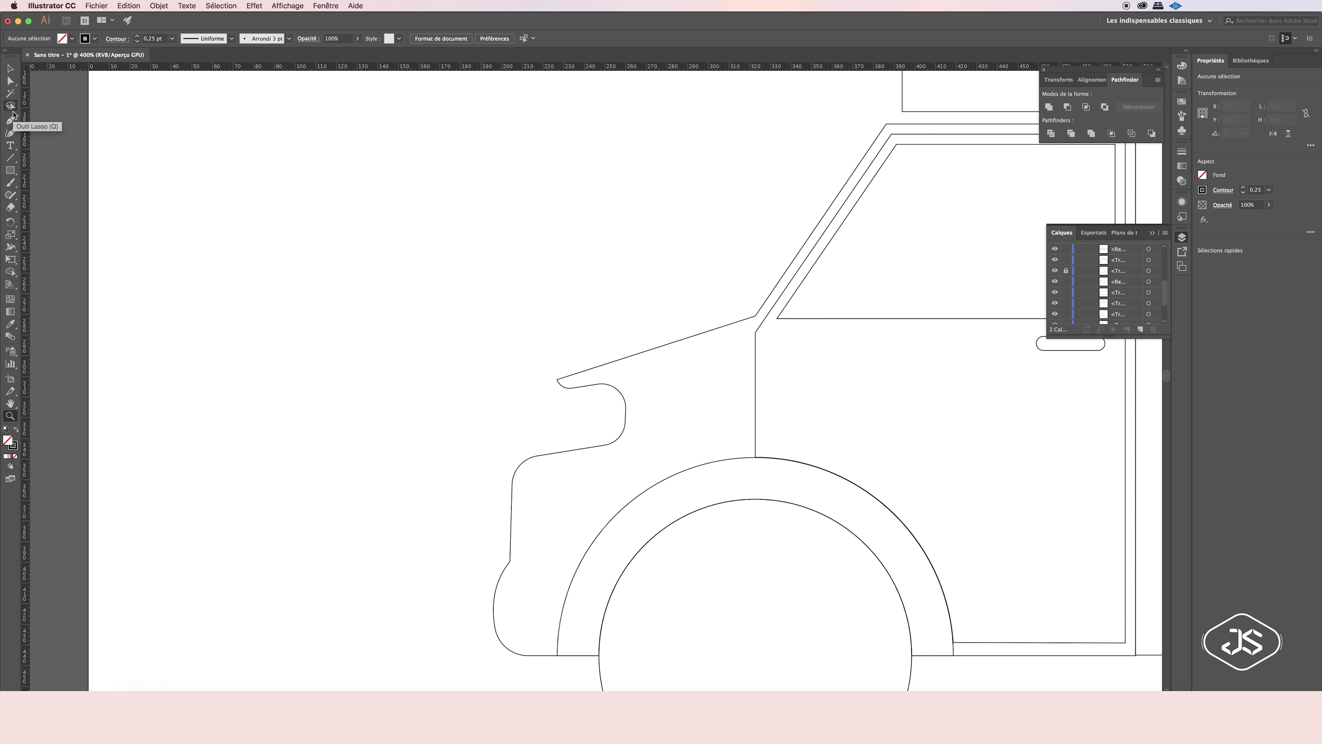
click(557, 379)
Draw a closed, rounded headlight shape on the hood with the Pen tool.
click(10, 119)
click(571, 380)
drag(522, 472, 526, 510)
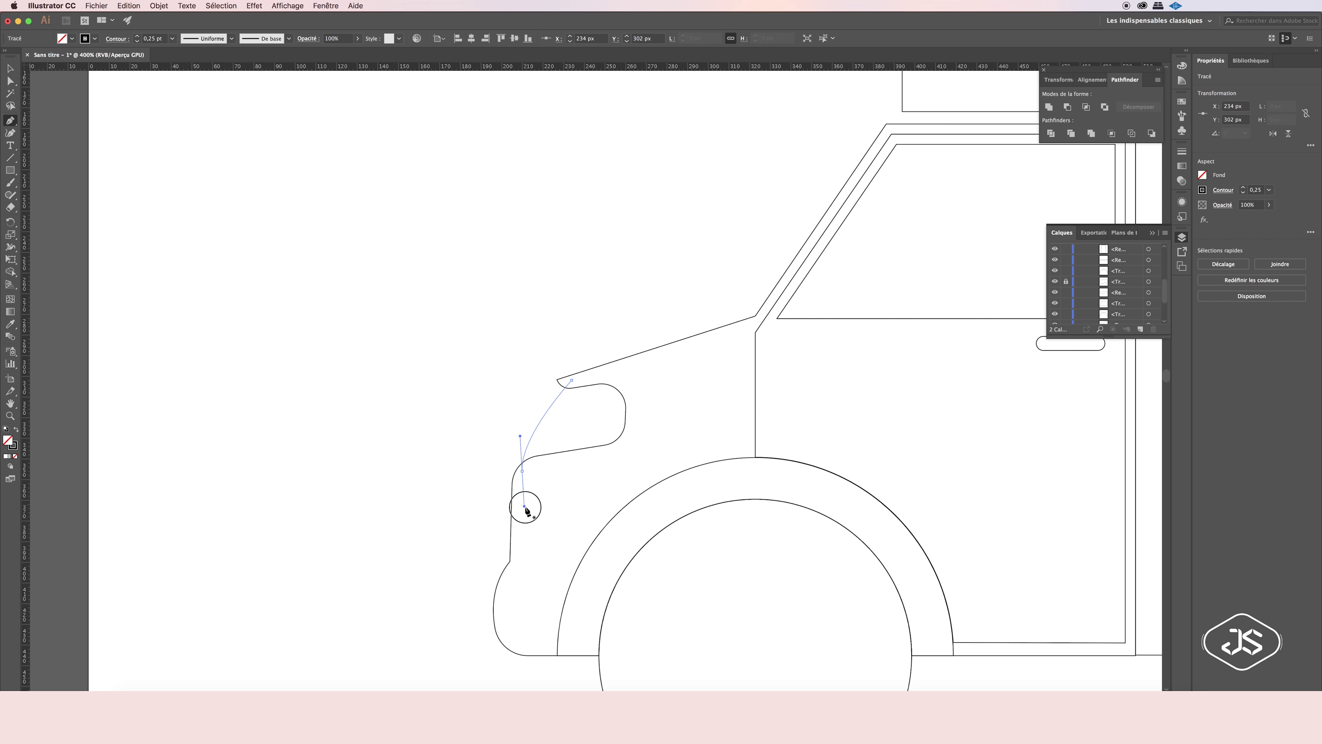
click(623, 461)
click(654, 406)
click(650, 376)
click(572, 380)
key(Right)
key(Right)
key(Right)
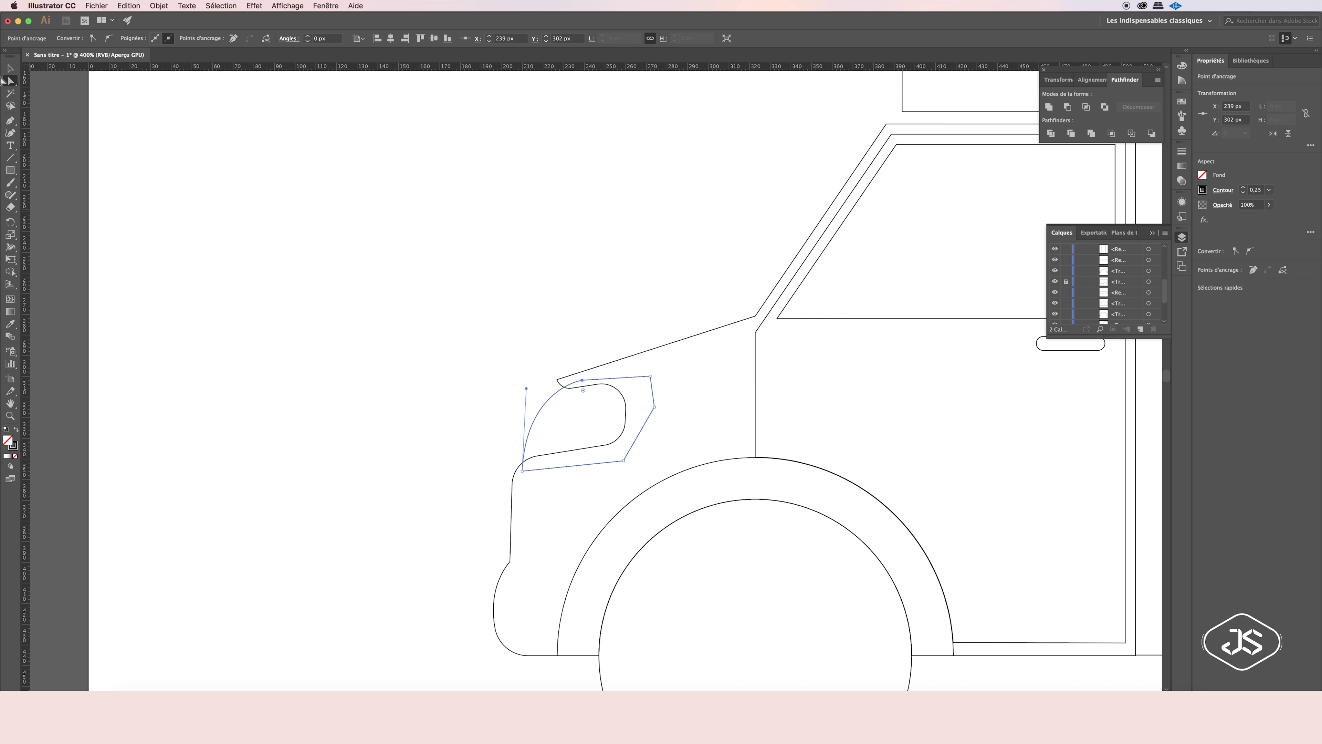
Unite the headlight with the body outline in Pathfinder, then zoom out.
key(v)
click(560, 384)
click(1085, 109)
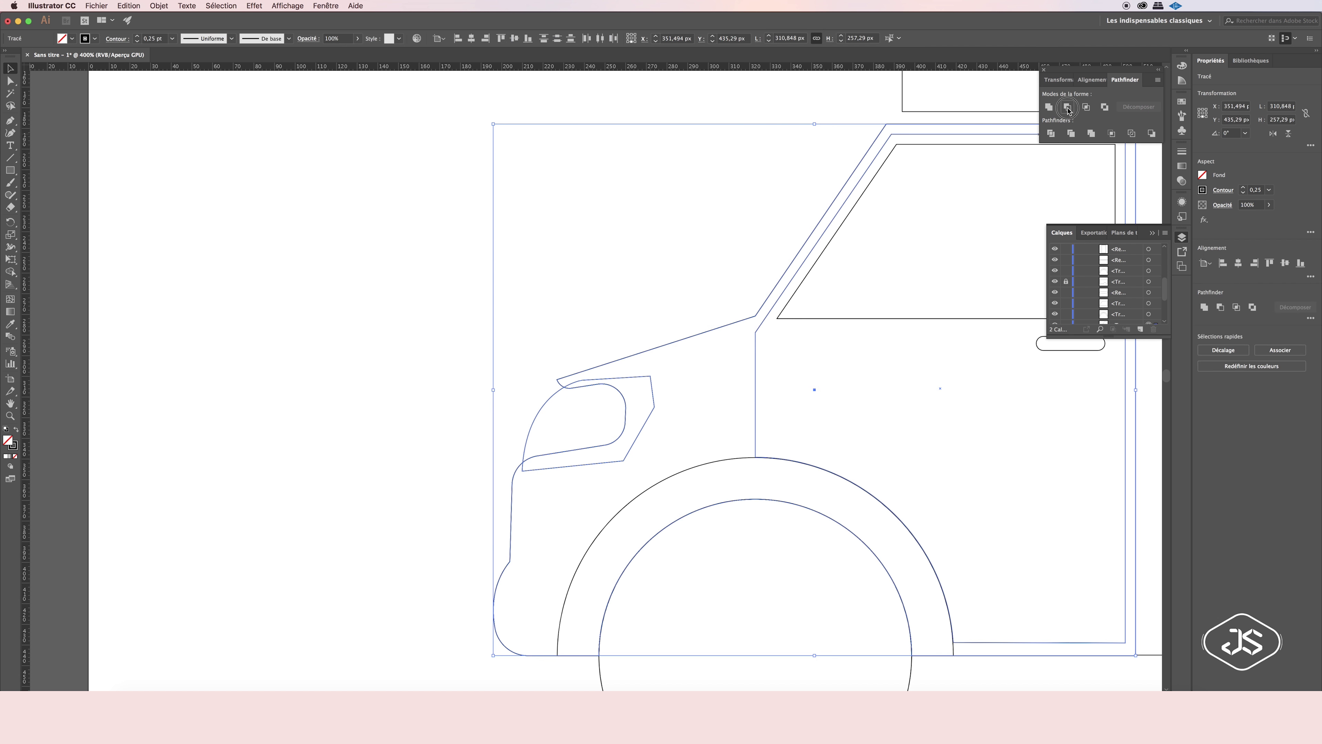
click(652, 388)
key(ctrl+z)
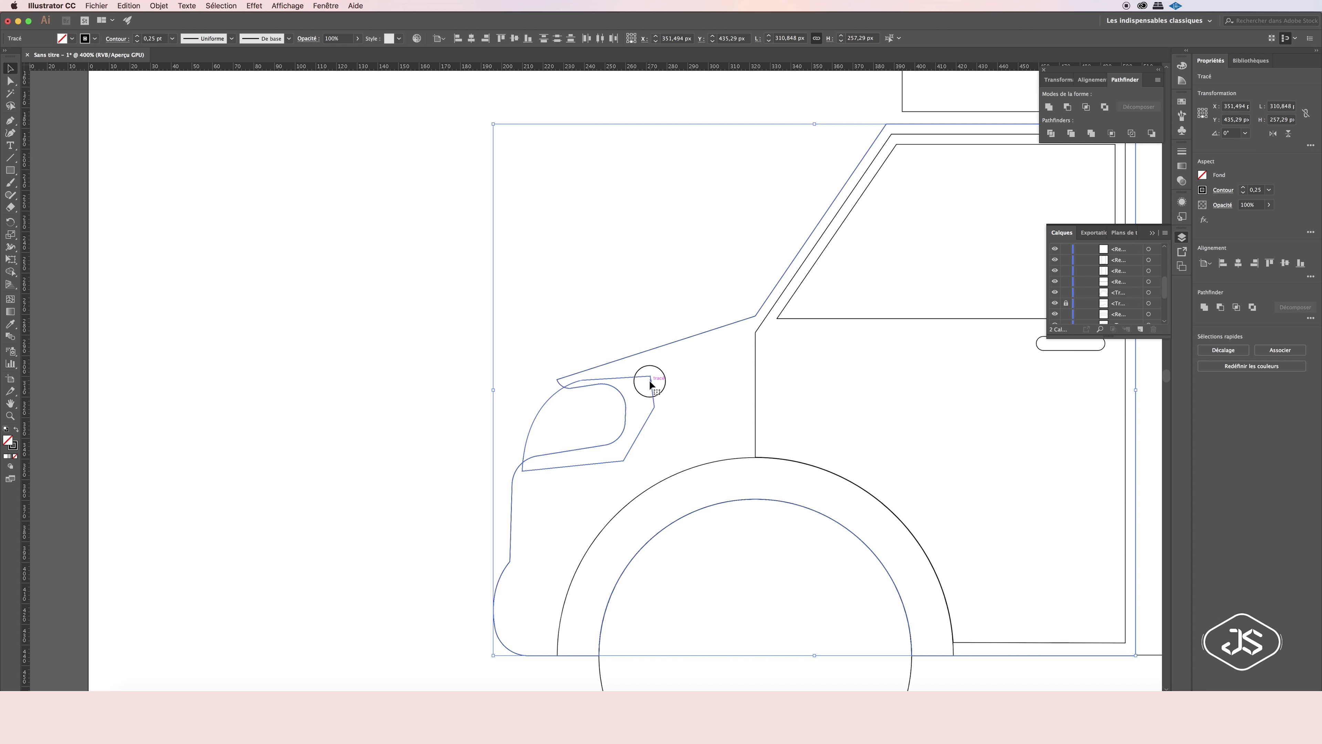
key(ctrl+shift+z)
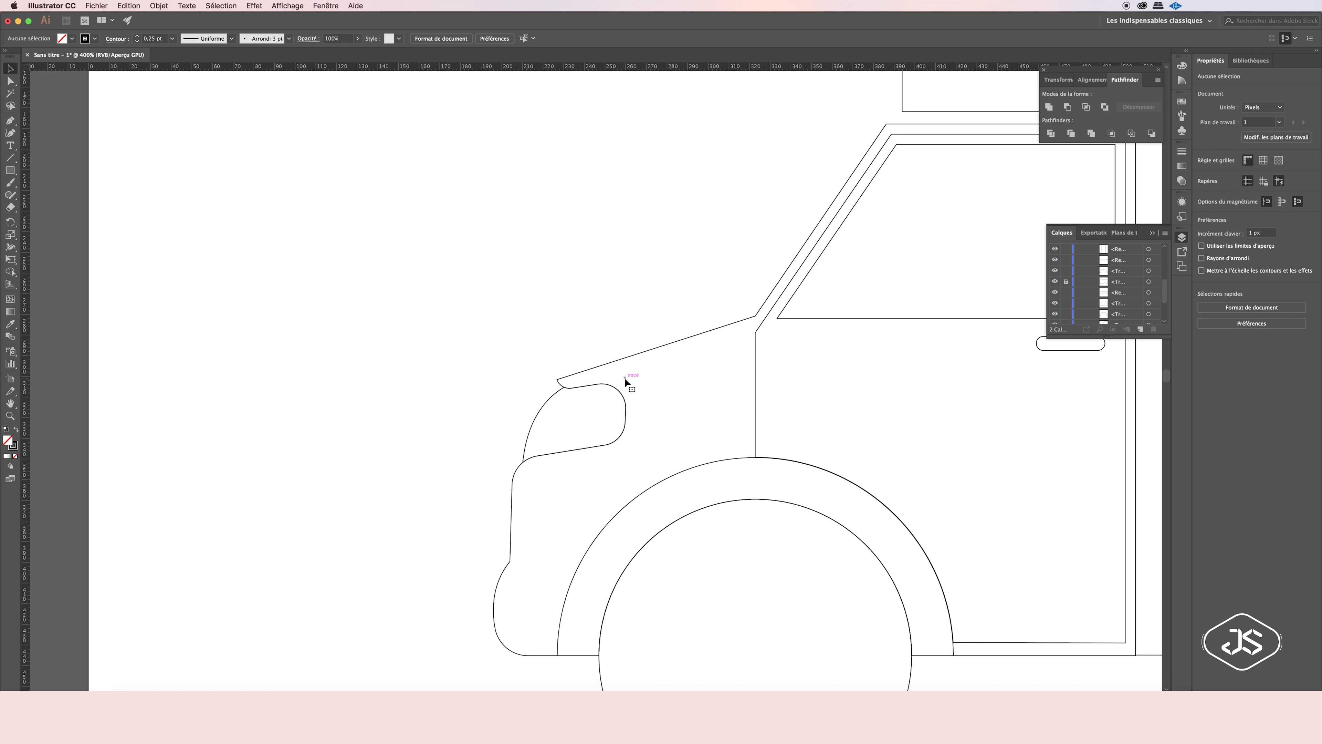
key(ctrl+0)
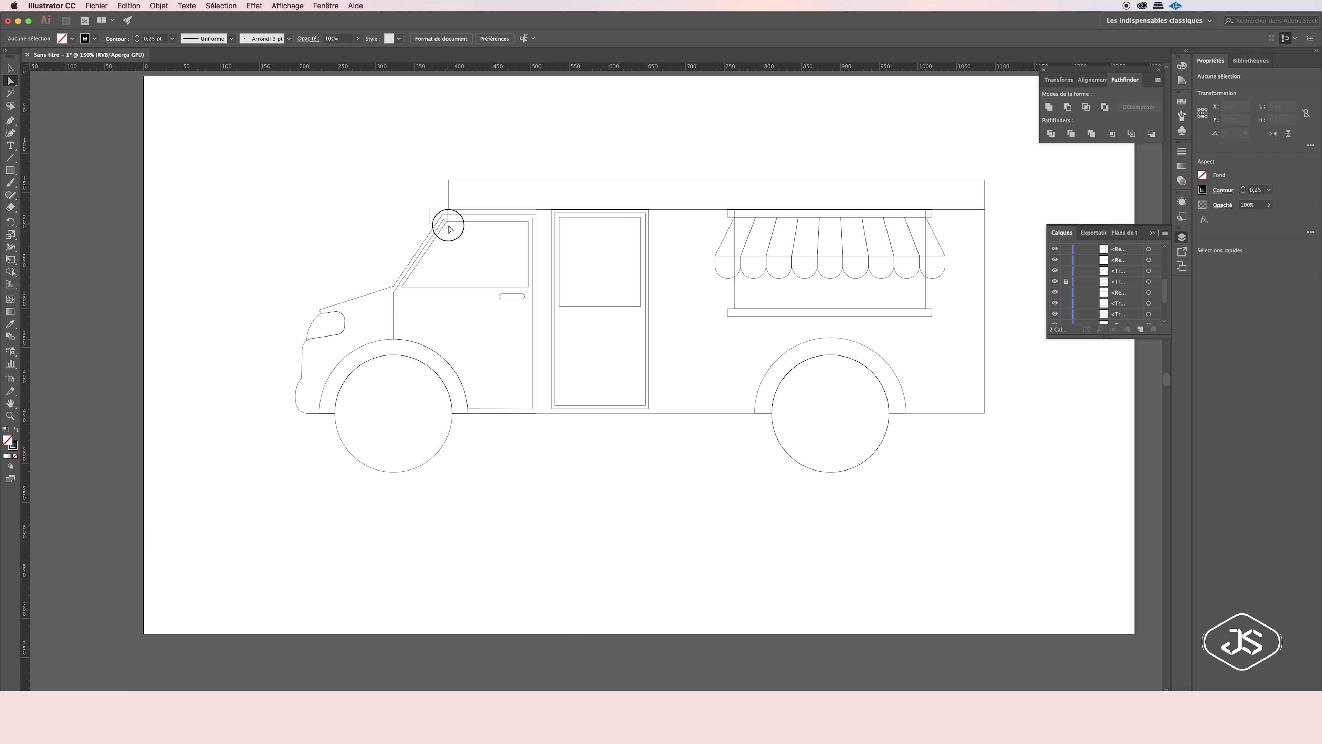
Shorten the roof by dragging its left edge to the right.
click(452, 232)
click(448, 198)
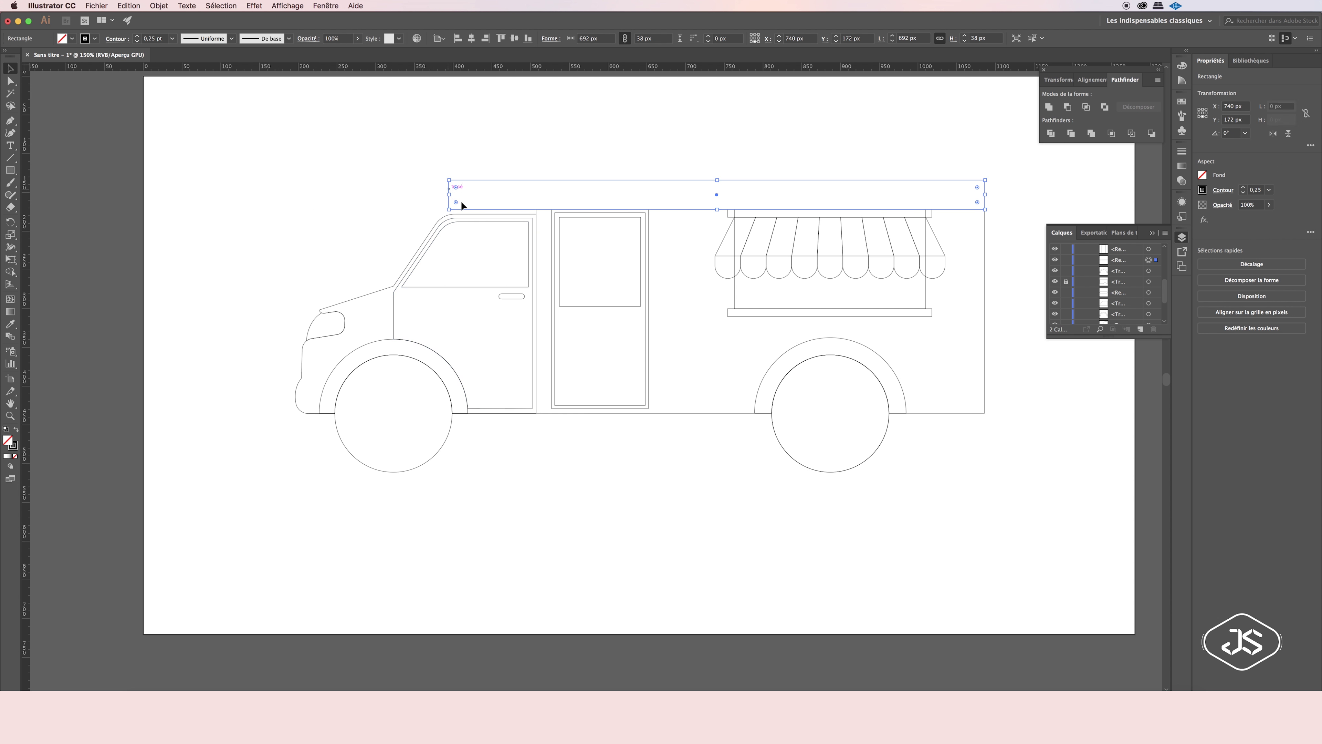
drag(448, 195, 464, 194)
click(819, 435)
Round the door window's corners and make the counter bar under the awning taller.
click(379, 416)
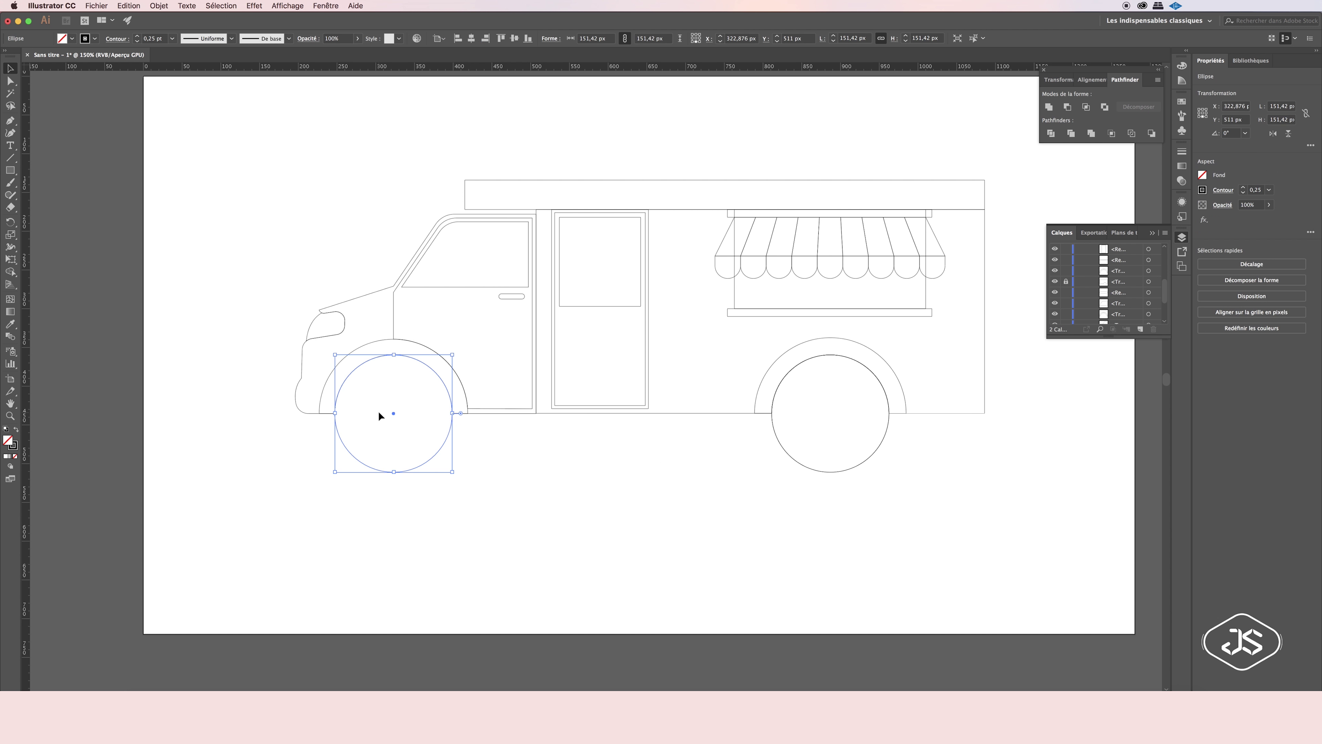
click(561, 289)
drag(567, 225, 572, 232)
click(352, 217)
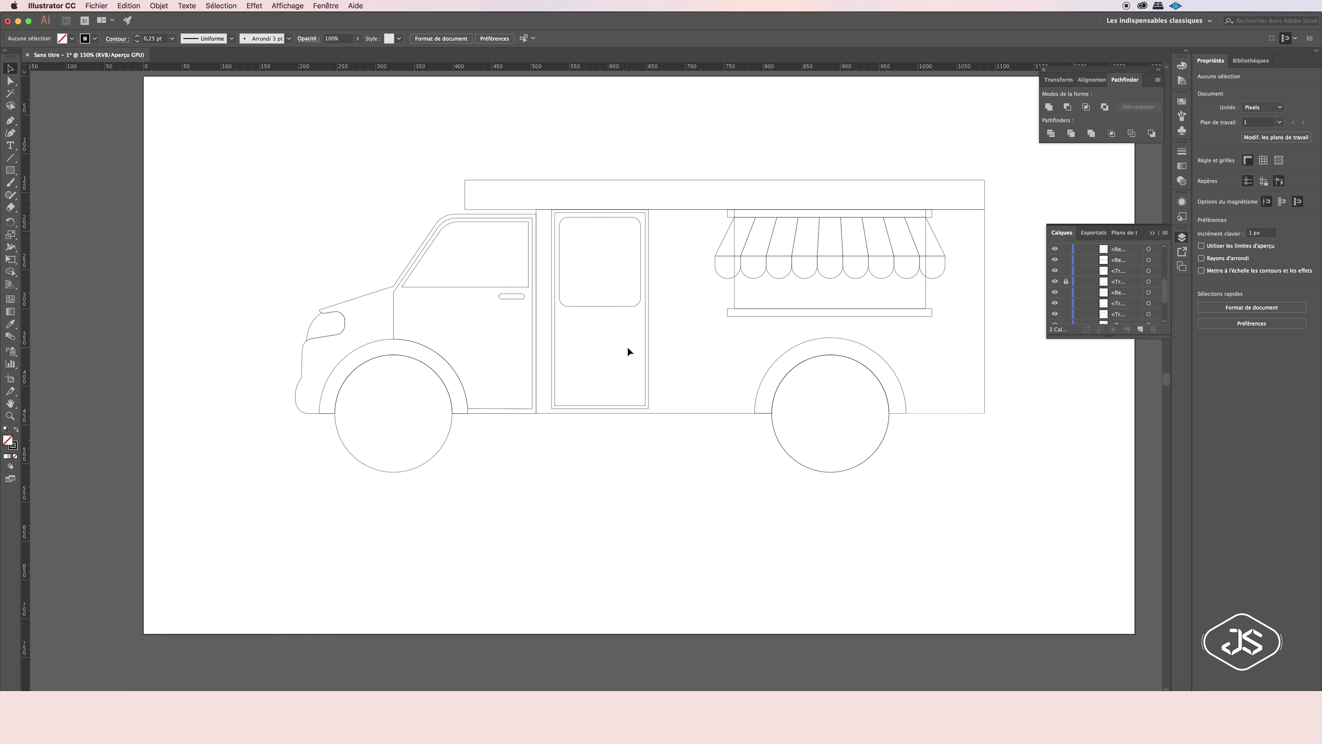
drag(830, 316, 829, 321)
click(693, 479)
Draw a slim 26 px-tall rounded-rectangle handle on the cargo door.
drag(10, 170, 52, 182)
drag(641, 322, 644, 341)
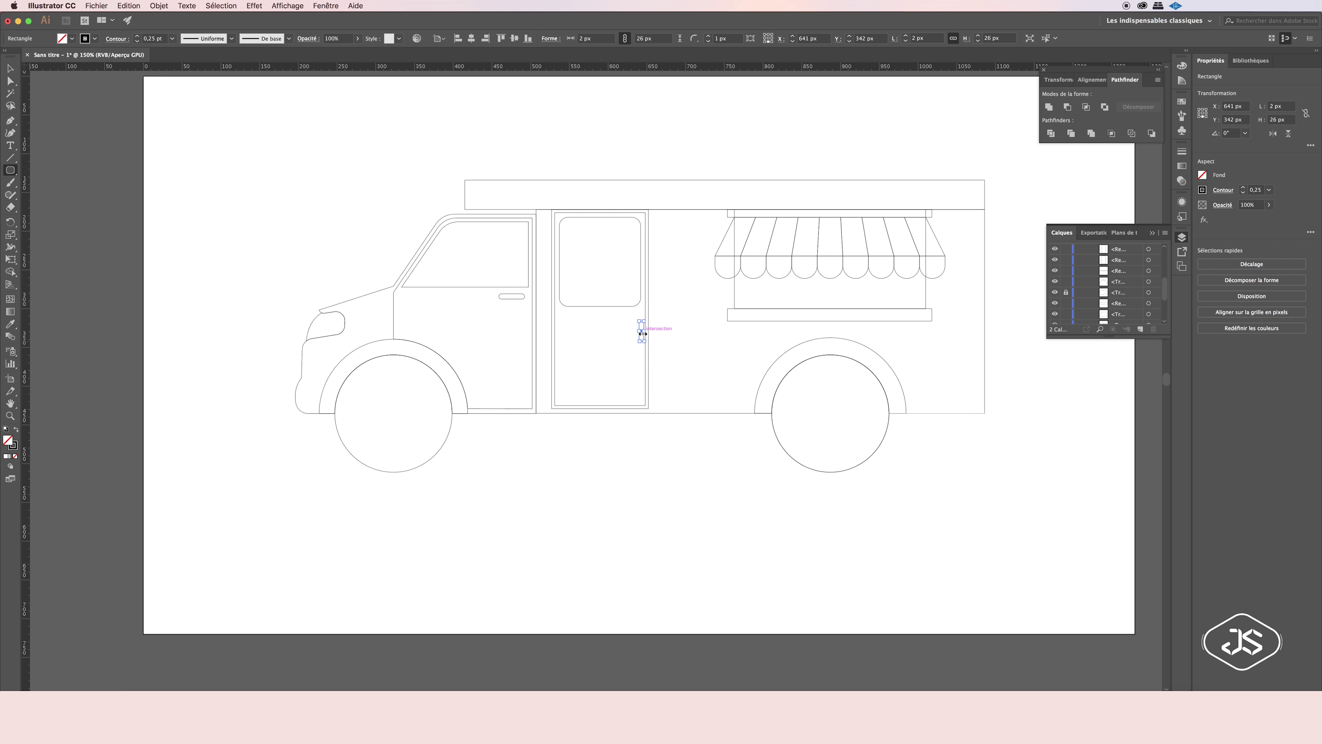
key(v)
key(ctrl+plus)
key(ctrl+plus)
key(ctrl+plus)
drag(550, 415, 555, 433)
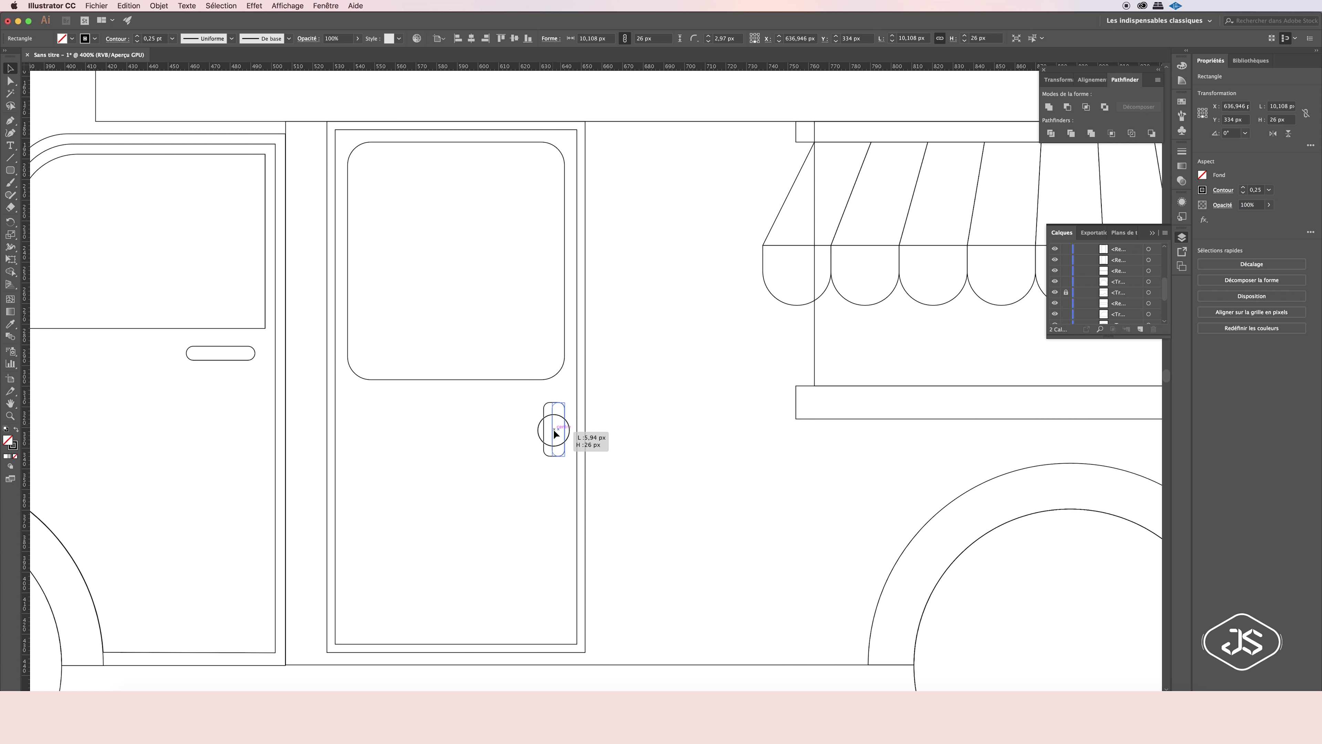
Select the whole truck, move it lower on the artboard, and zoom to 150%.
key(ctrl+0)
click(671, 457)
key(ctrl+a)
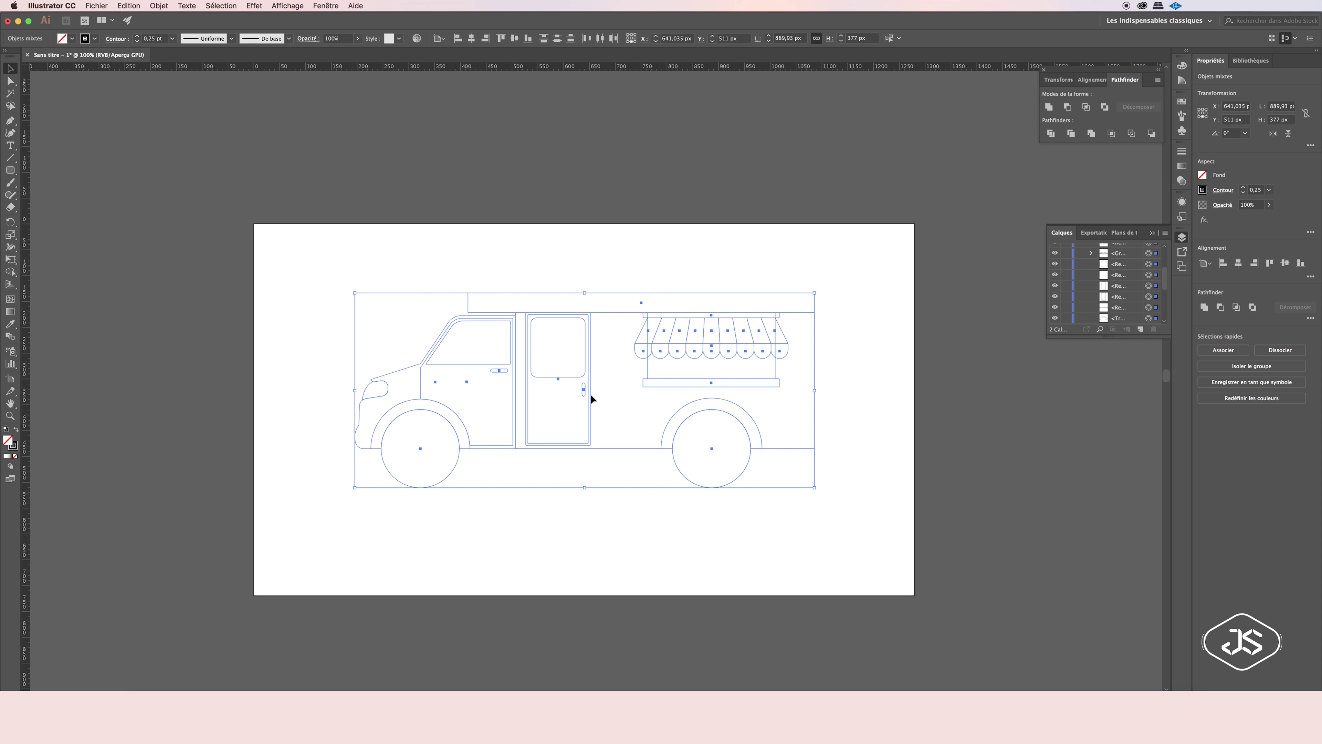
key(ctrl+z)
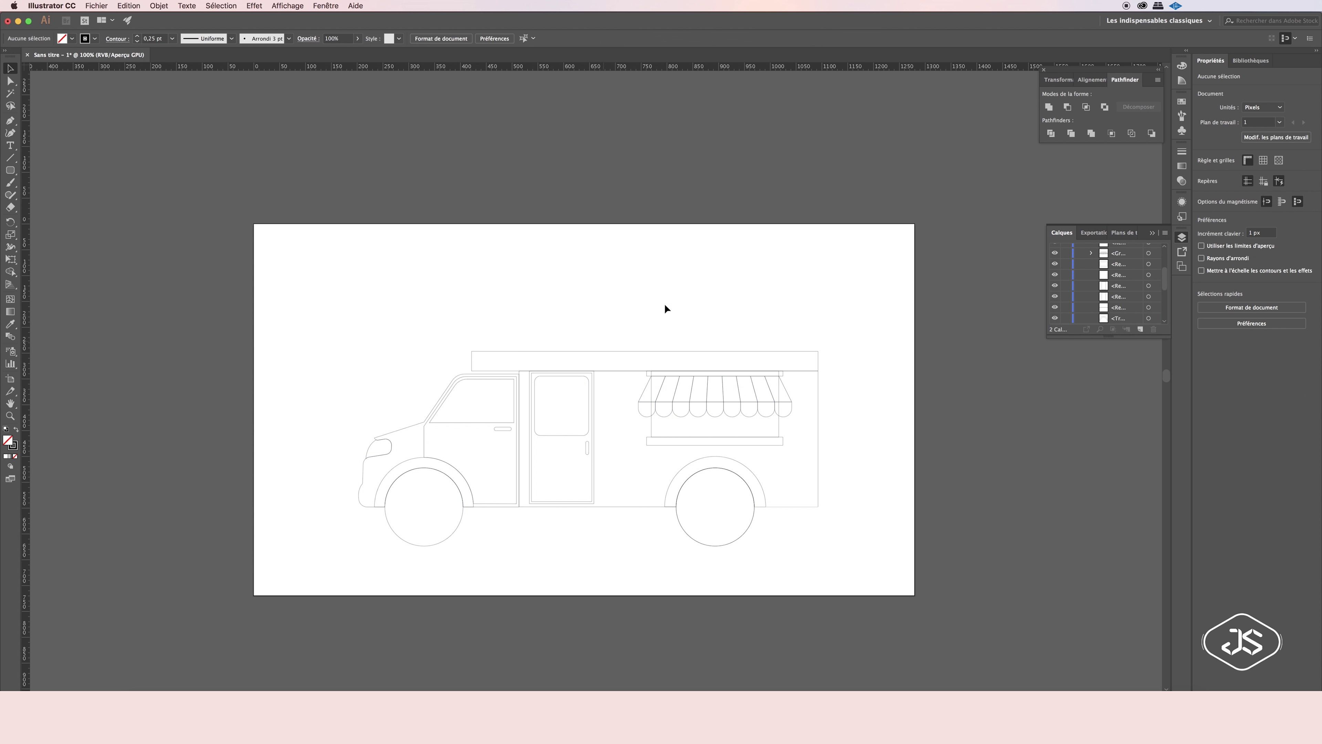
click(10, 416)
key(ctrl+plus)
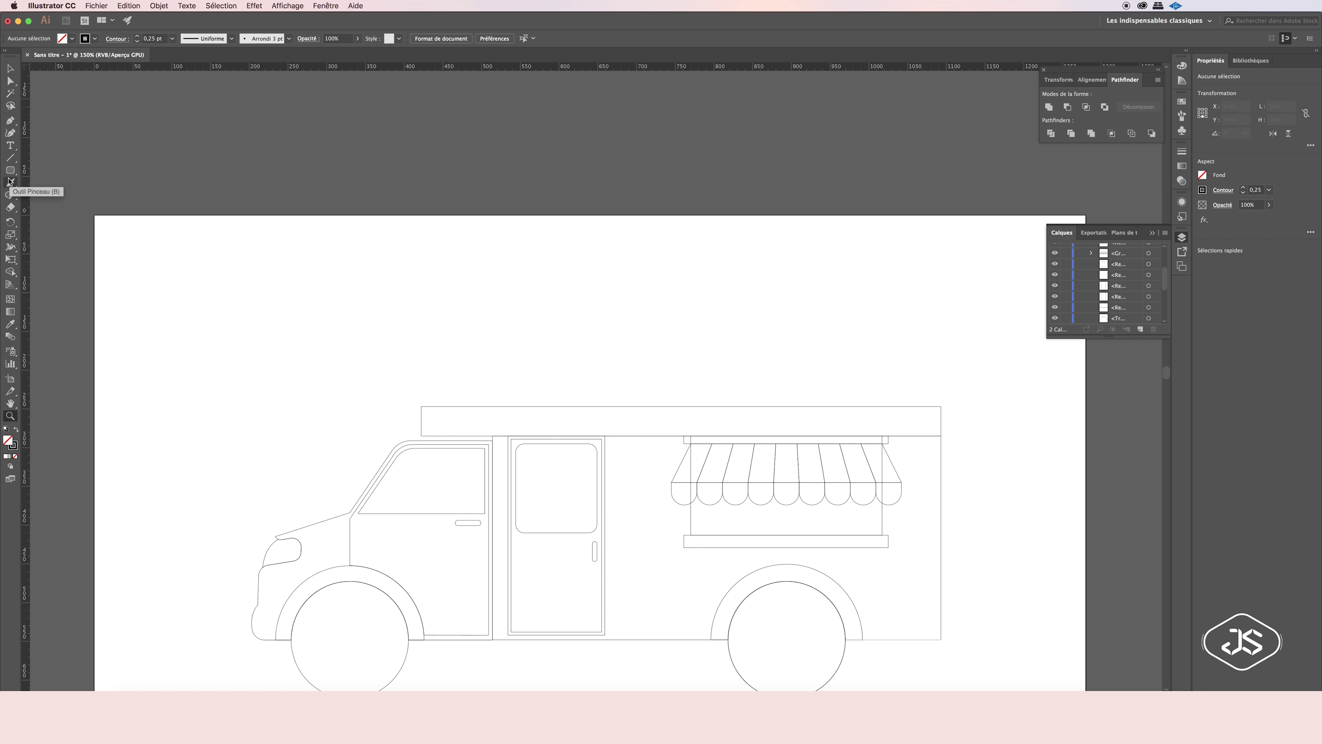
Draw a thin 219 px-wide bar above the roof and copy it upward into a stack.
drag(10, 175, 27, 170)
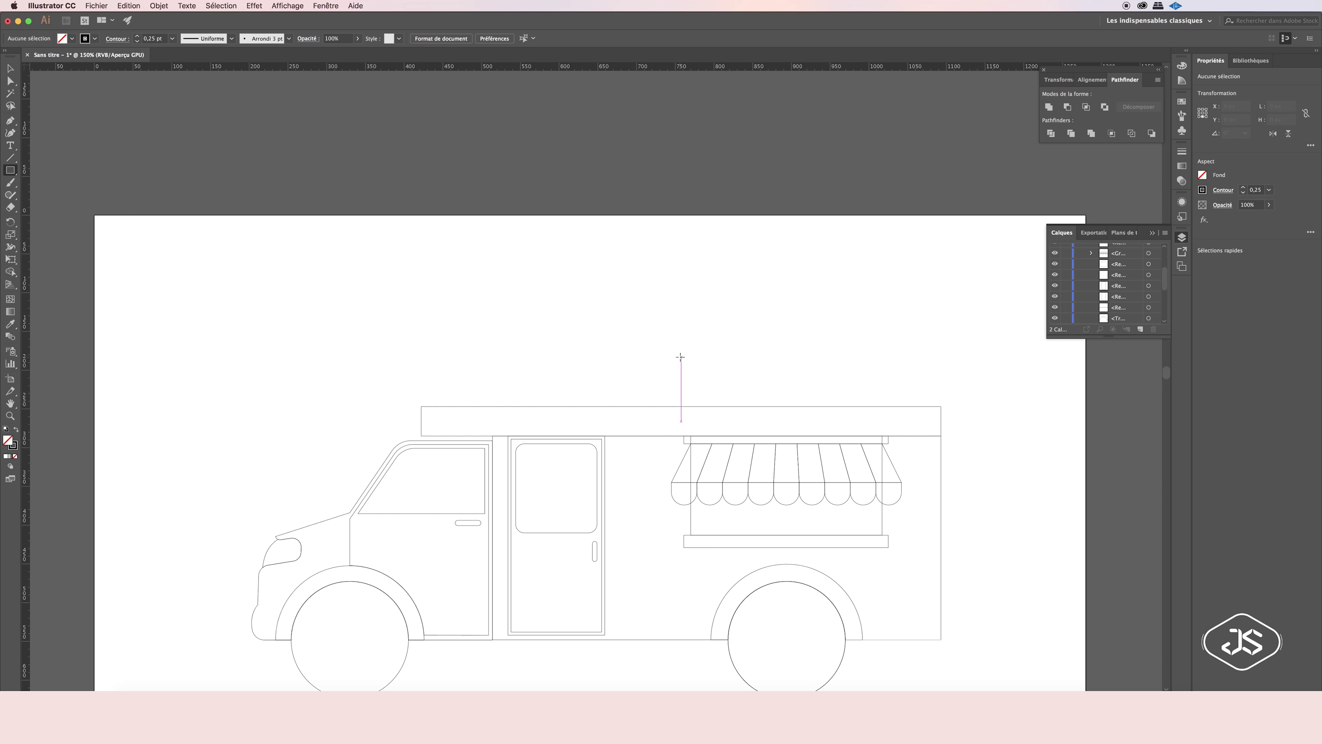
mouse_move(593, 370)
mouse_down()
mouse_move(763, 377)
mouse_move(762, 391)
mouse_up()
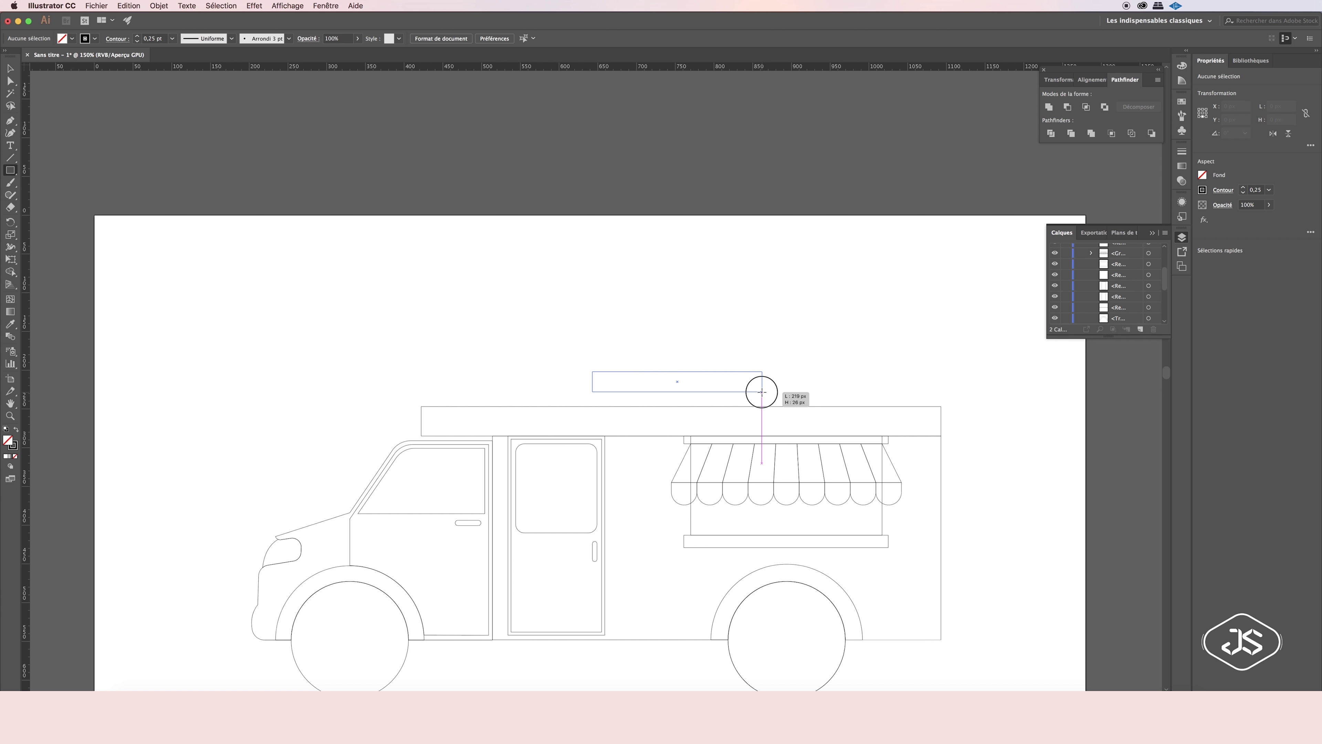
key(v)
drag(686, 370, 677, 346)
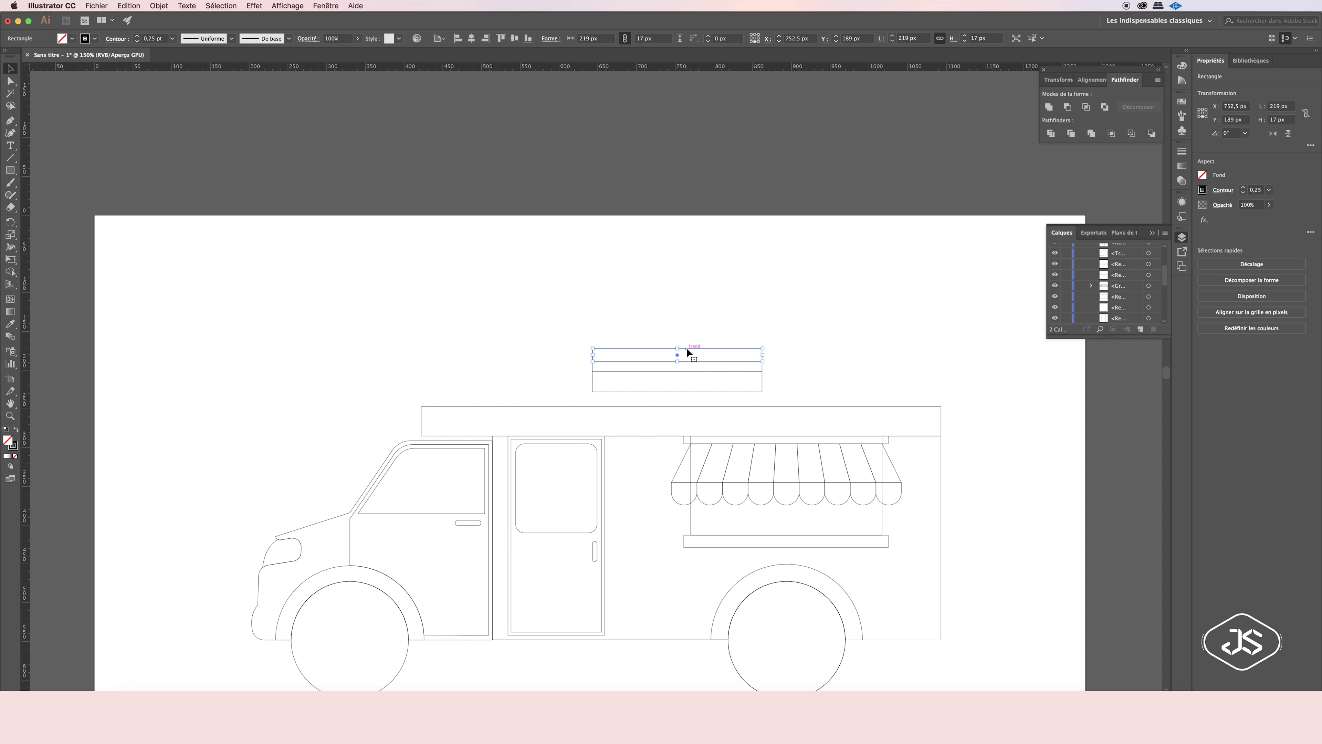
drag(687, 353, 677, 340)
click(661, 331)
Draw a large 218 px circle over the stacked bars and centre them above the roof.
drag(10, 169, 47, 197)
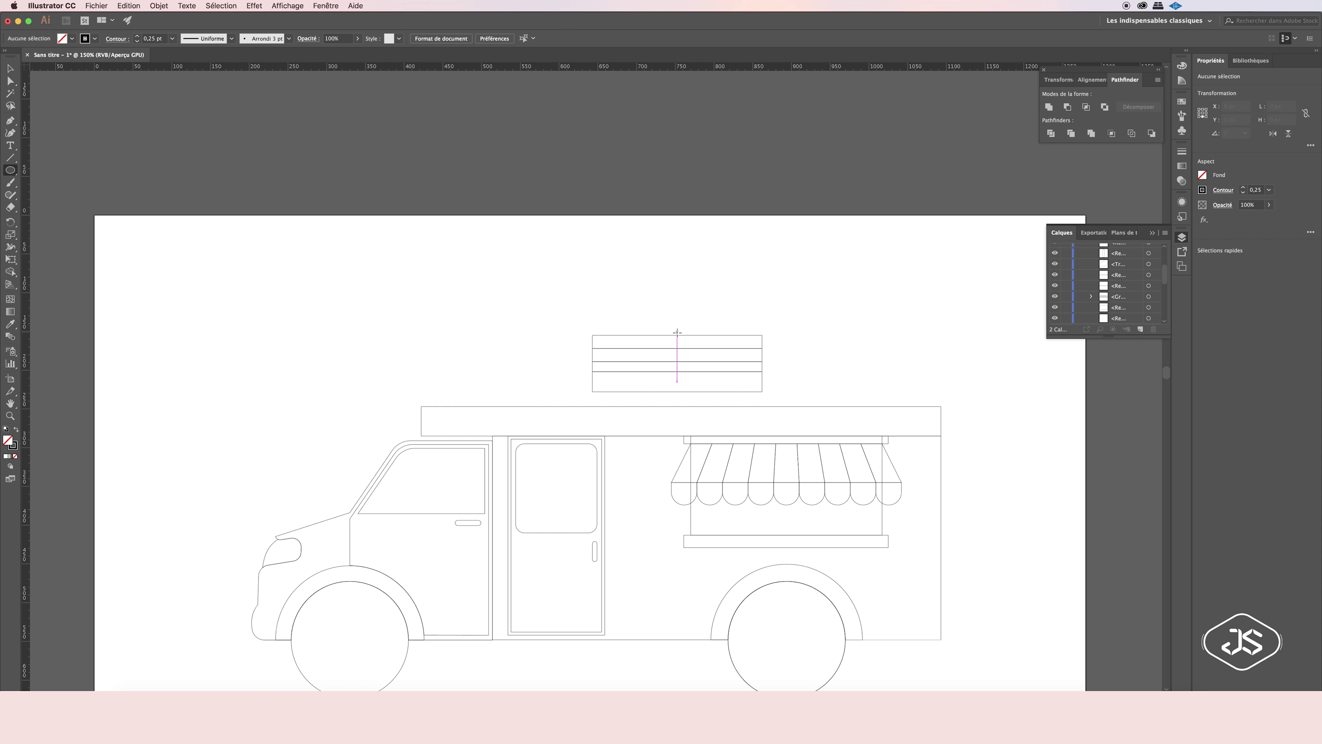
drag(676, 334, 759, 350)
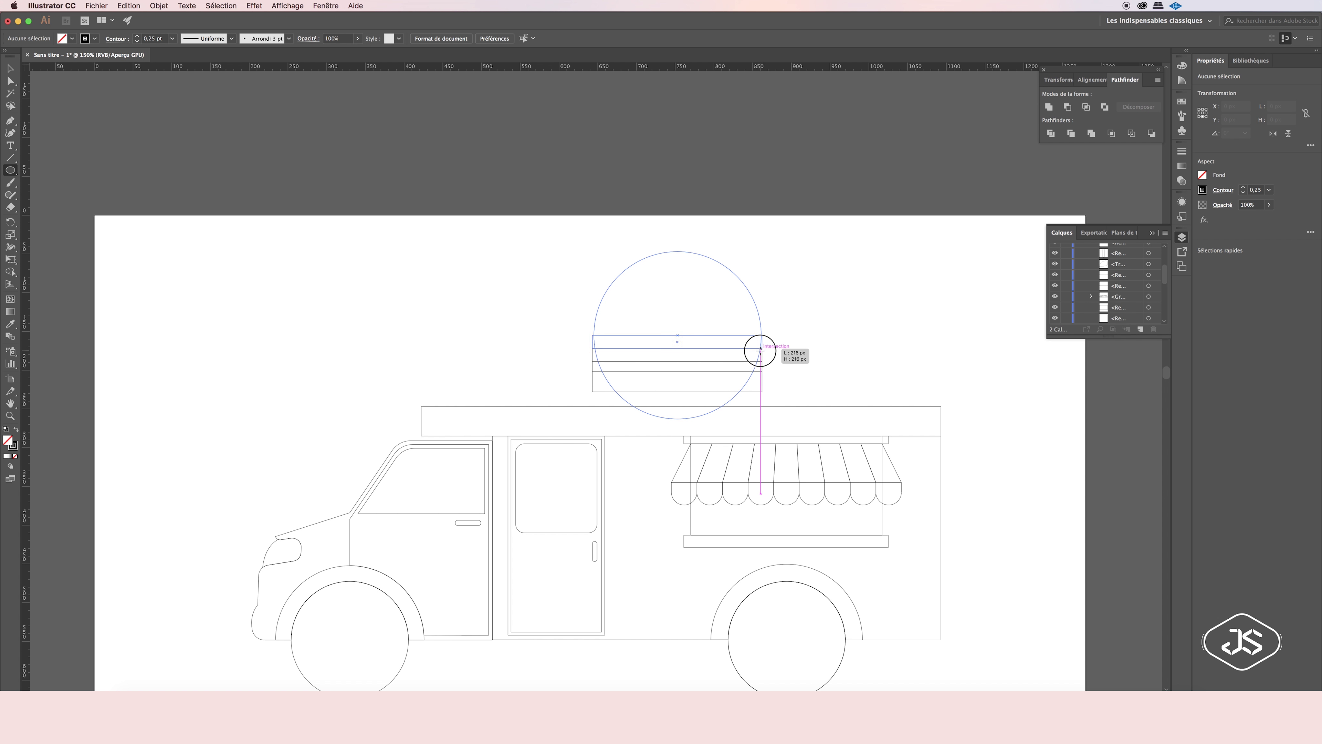
drag(762, 350, 762, 351)
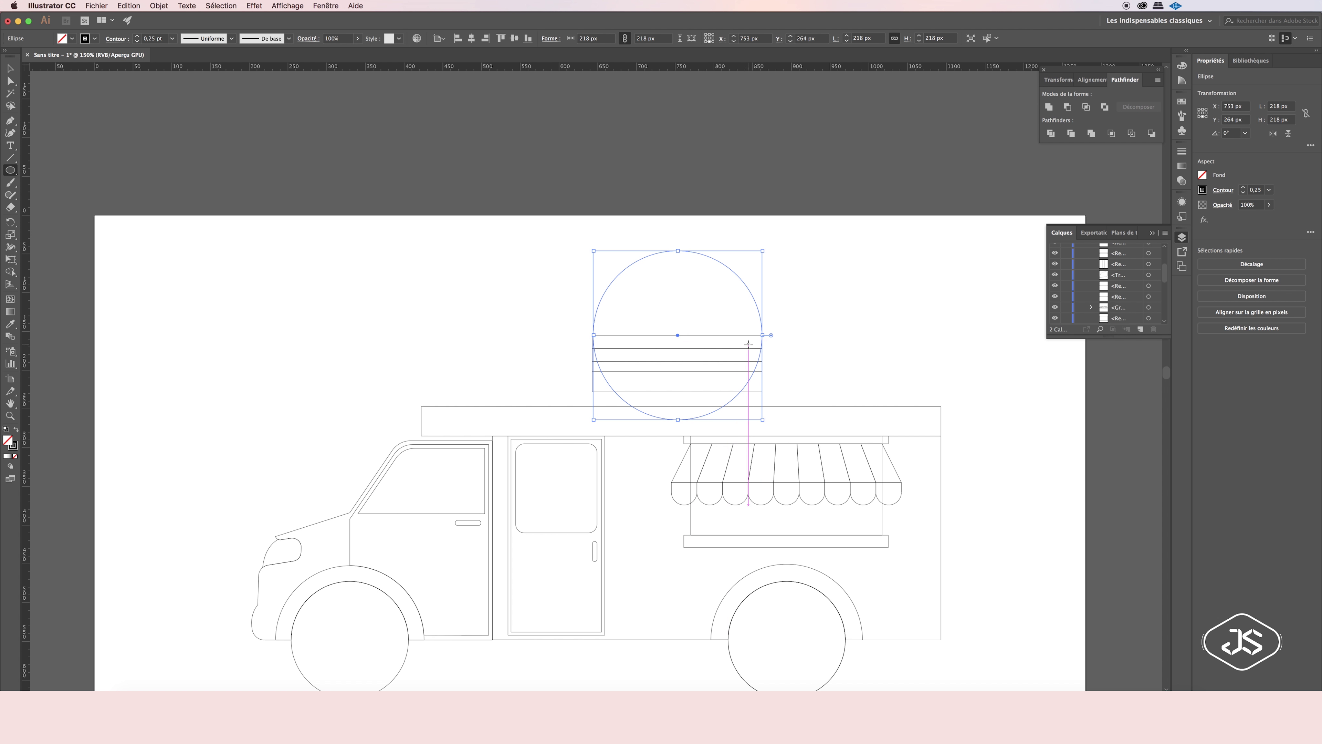
key(v)
drag(602, 339, 688, 346)
click(749, 281)
Zoom in on the circle and deselect it.
click(10, 415)
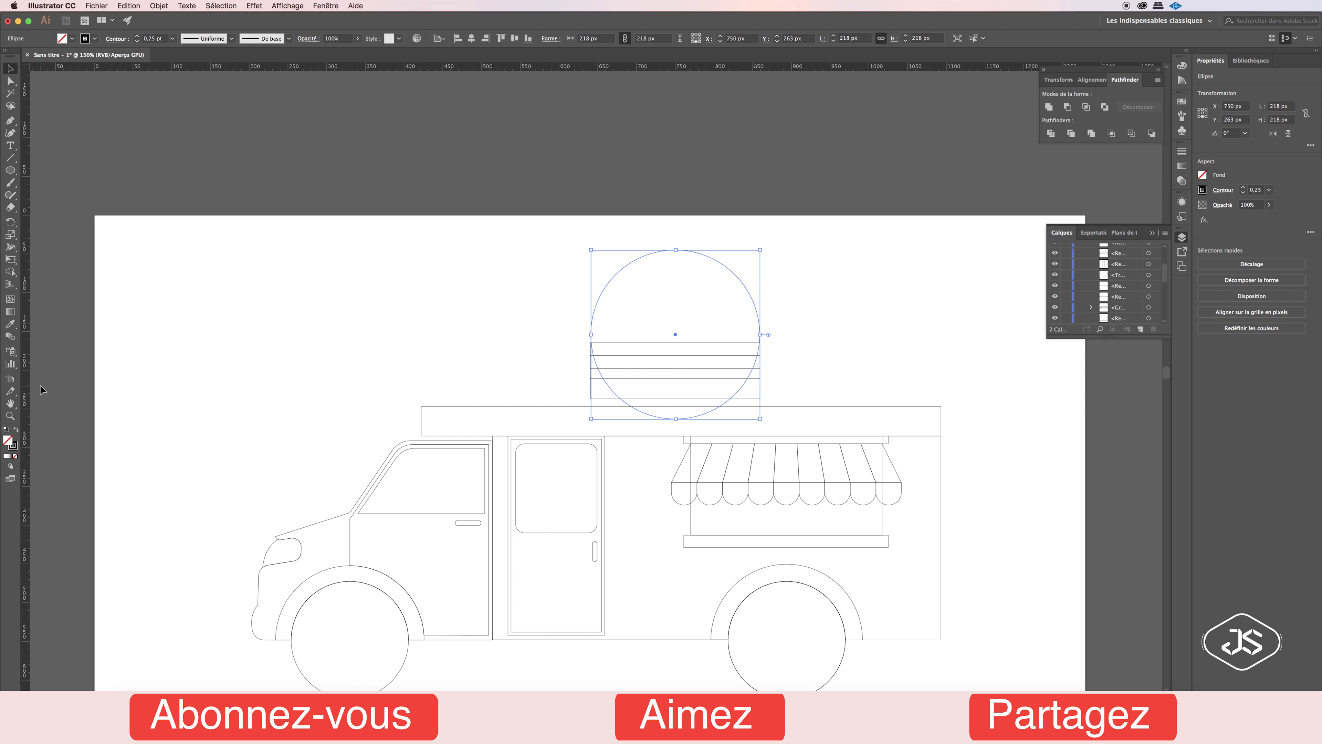
click(675, 334)
click(10, 71)
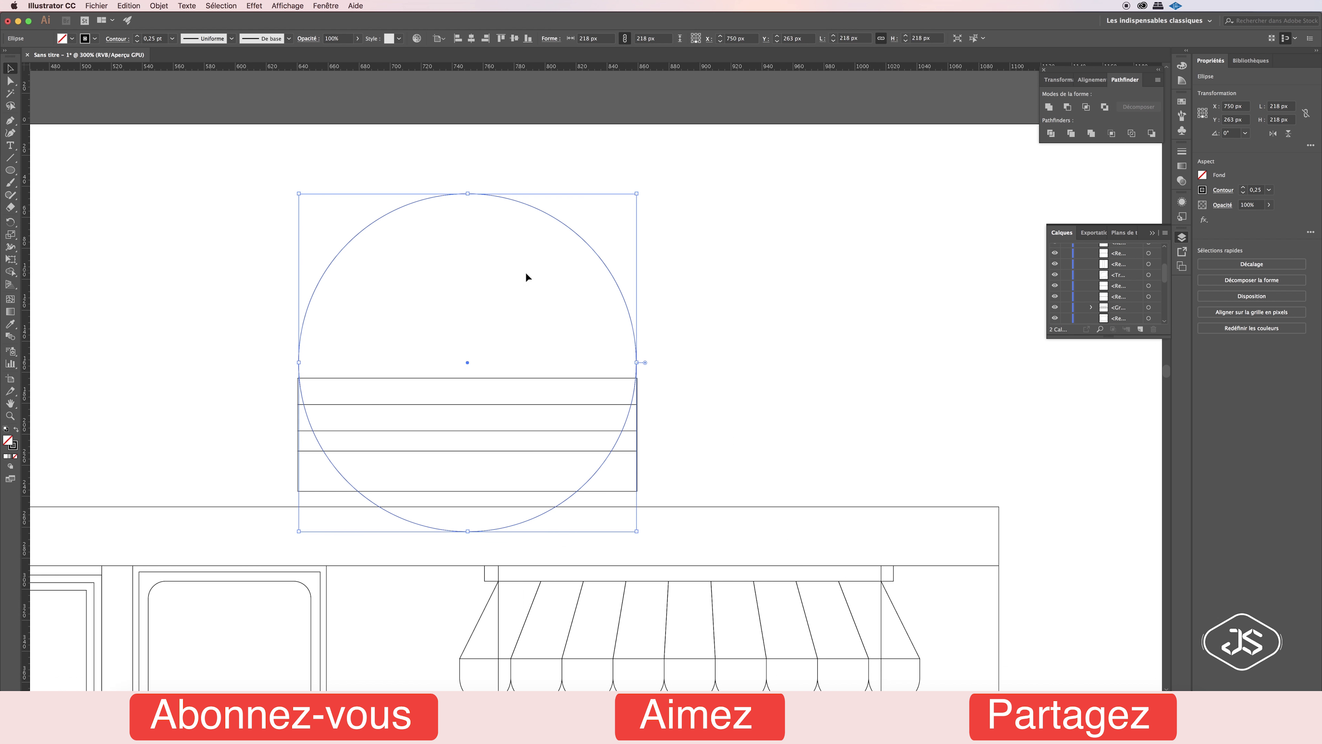
click(525, 278)
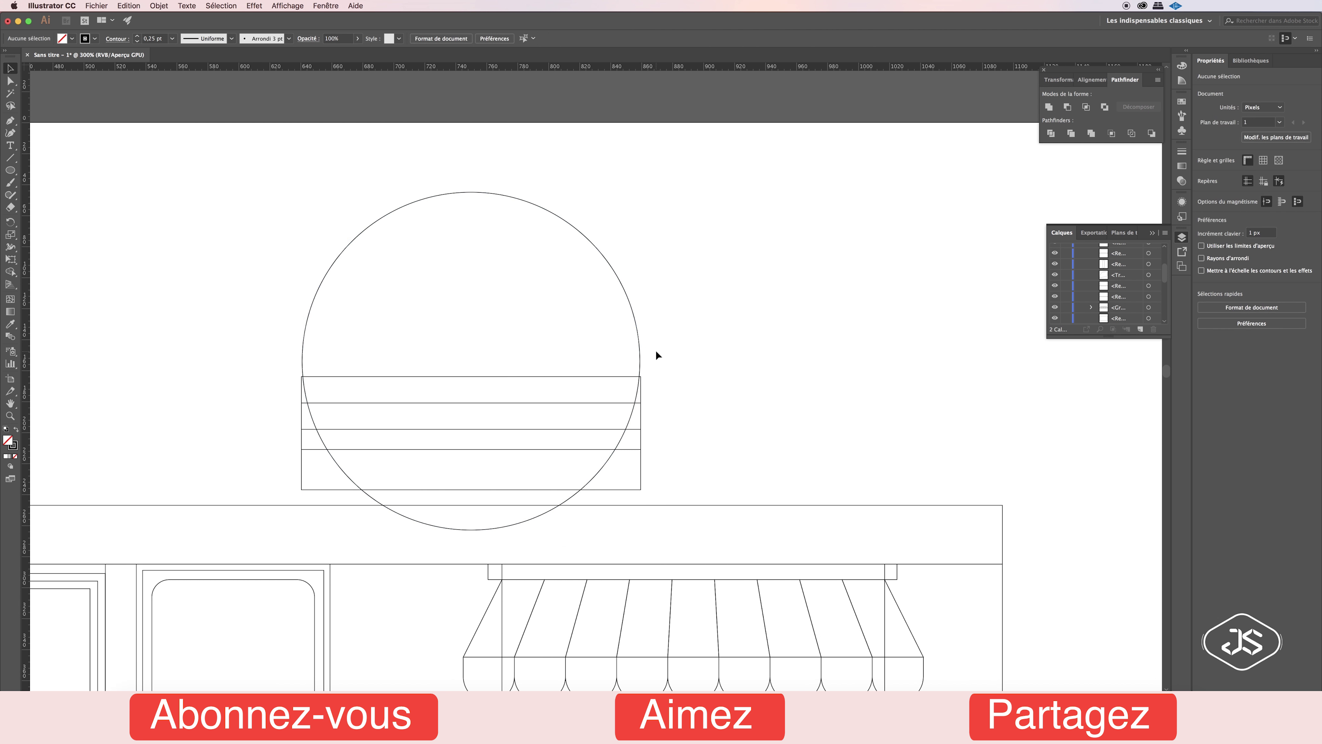
Enlarge the circle slightly, try deleting its bottom anchor, then undo that.
click(640, 359)
drag(302, 192, 300, 190)
click(725, 326)
click(641, 359)
key(p)
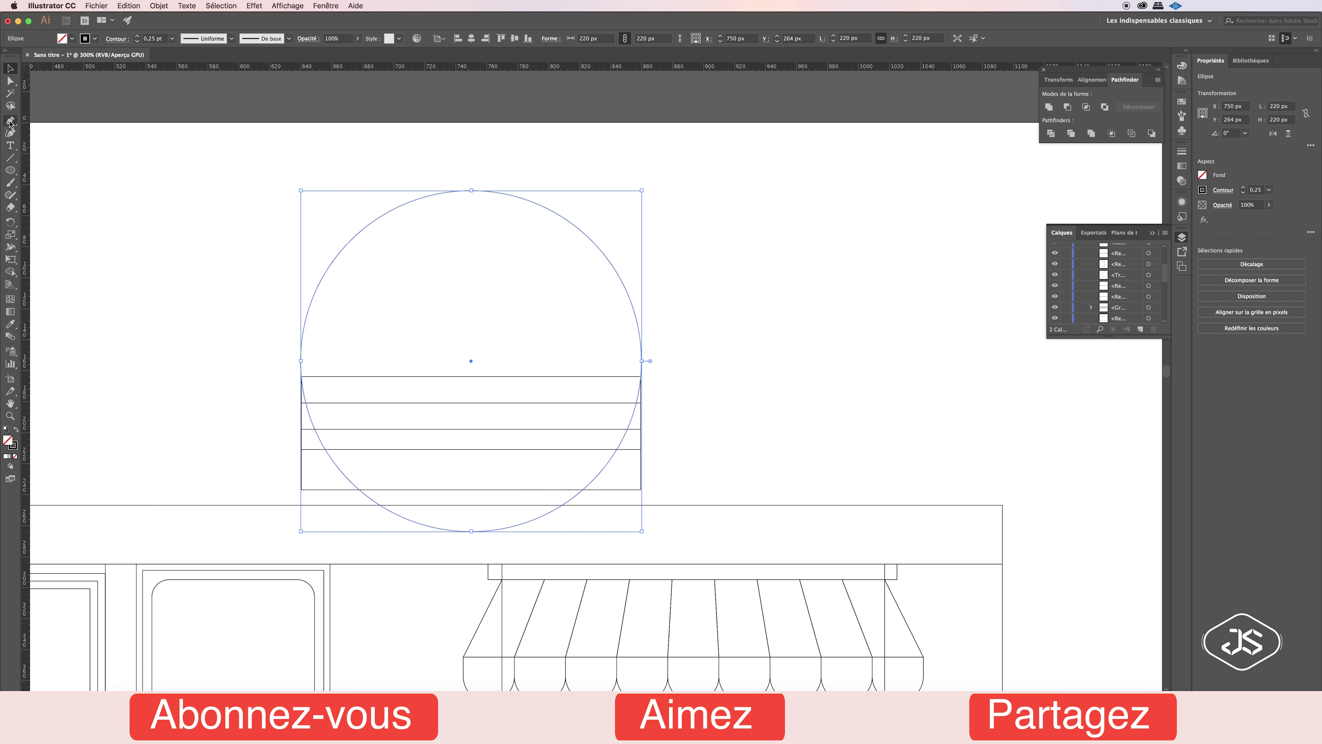
click(471, 531)
key(super+z)
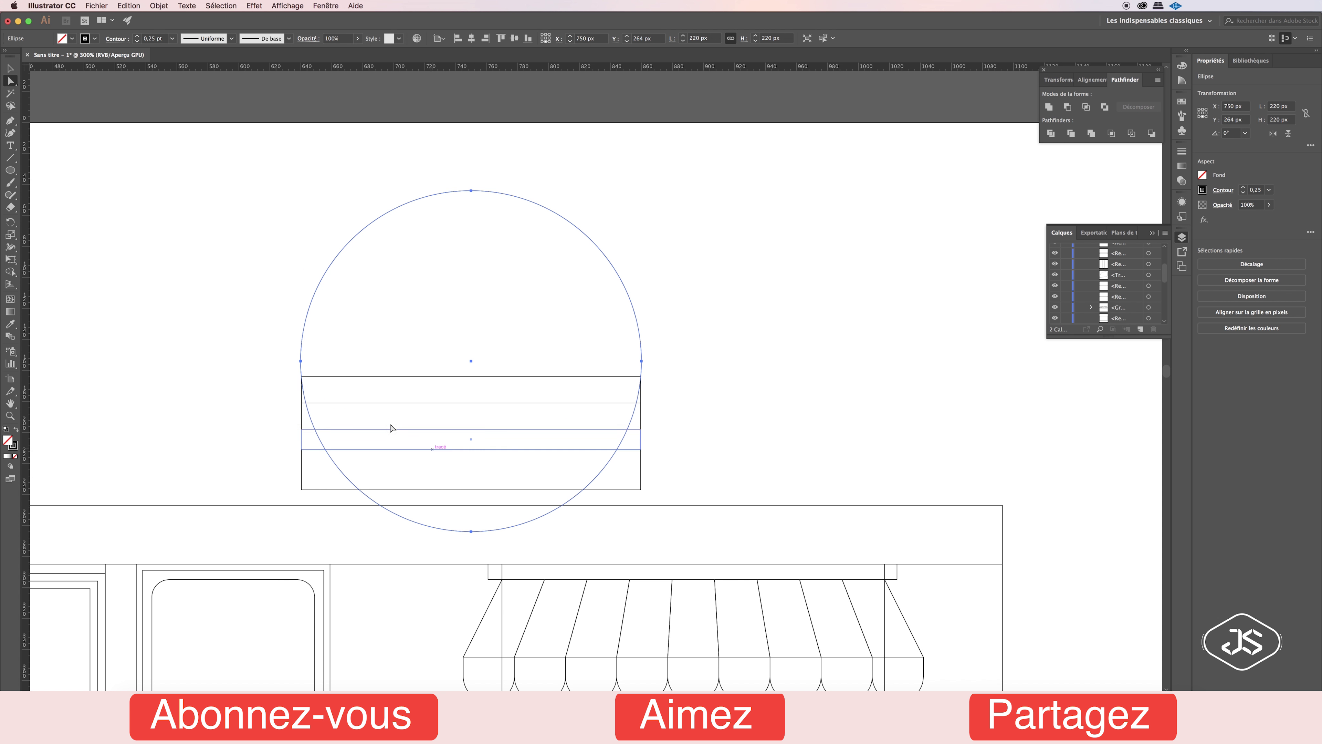
Cut away the circle's lower half with a rectangle using Pathfinder Minus Front.
key(m)
drag(239, 360, 693, 544)
key(v)
shift+click(331, 268)
click(1067, 107)
click(723, 297)
Draw a 220x110 rectangle over the half circle and round its top corners heavily.
key(a)
click(537, 205)
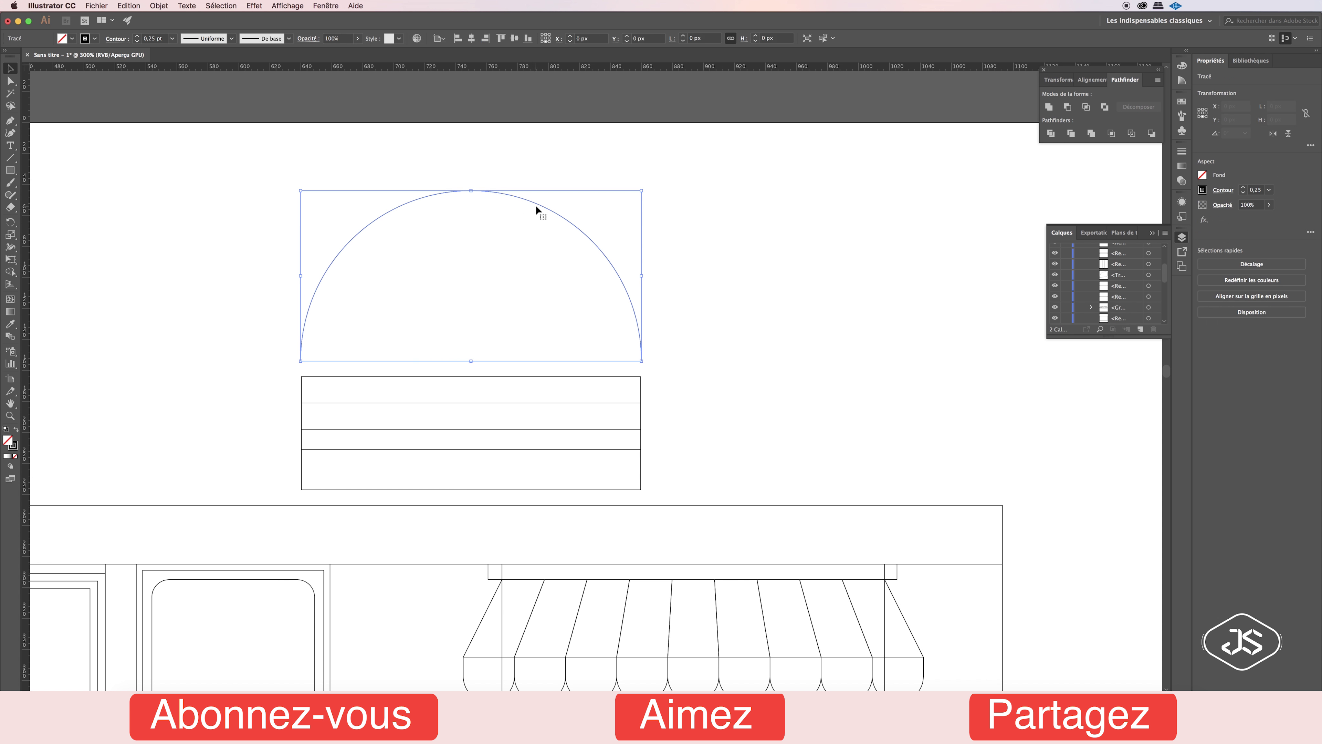
key(m)
drag(300, 361, 640, 226)
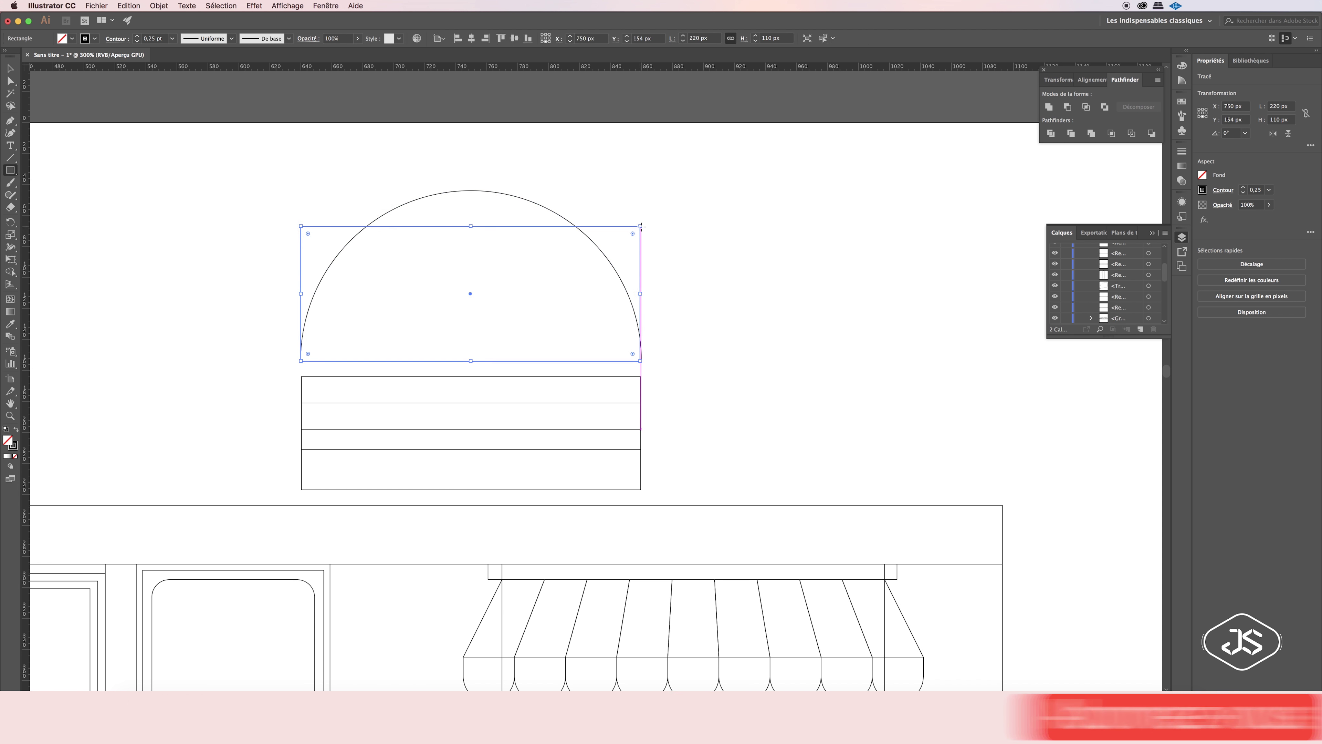
key(a)
drag(633, 229, 375, 287)
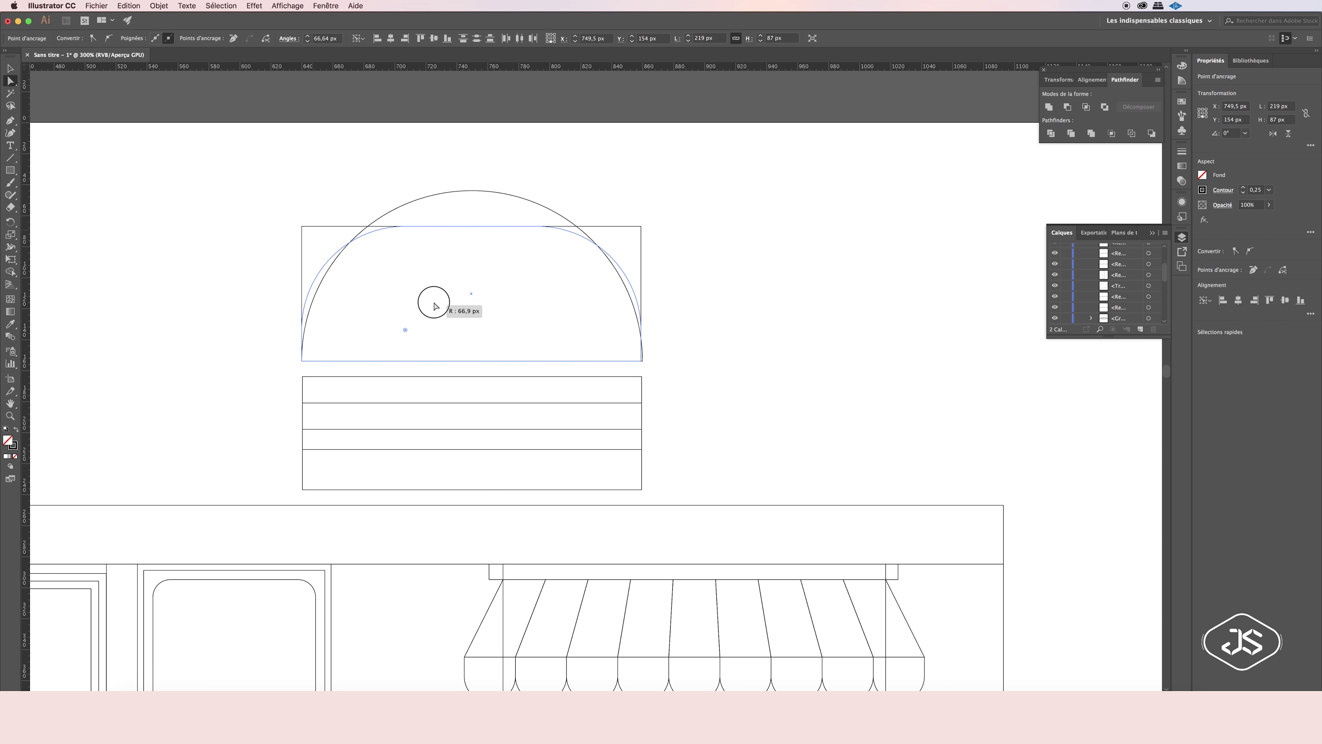
Delete the leftover half circle, keeping the rounded dome as the top bun.
key(v)
click(375, 286)
click(533, 204)
key(Delete)
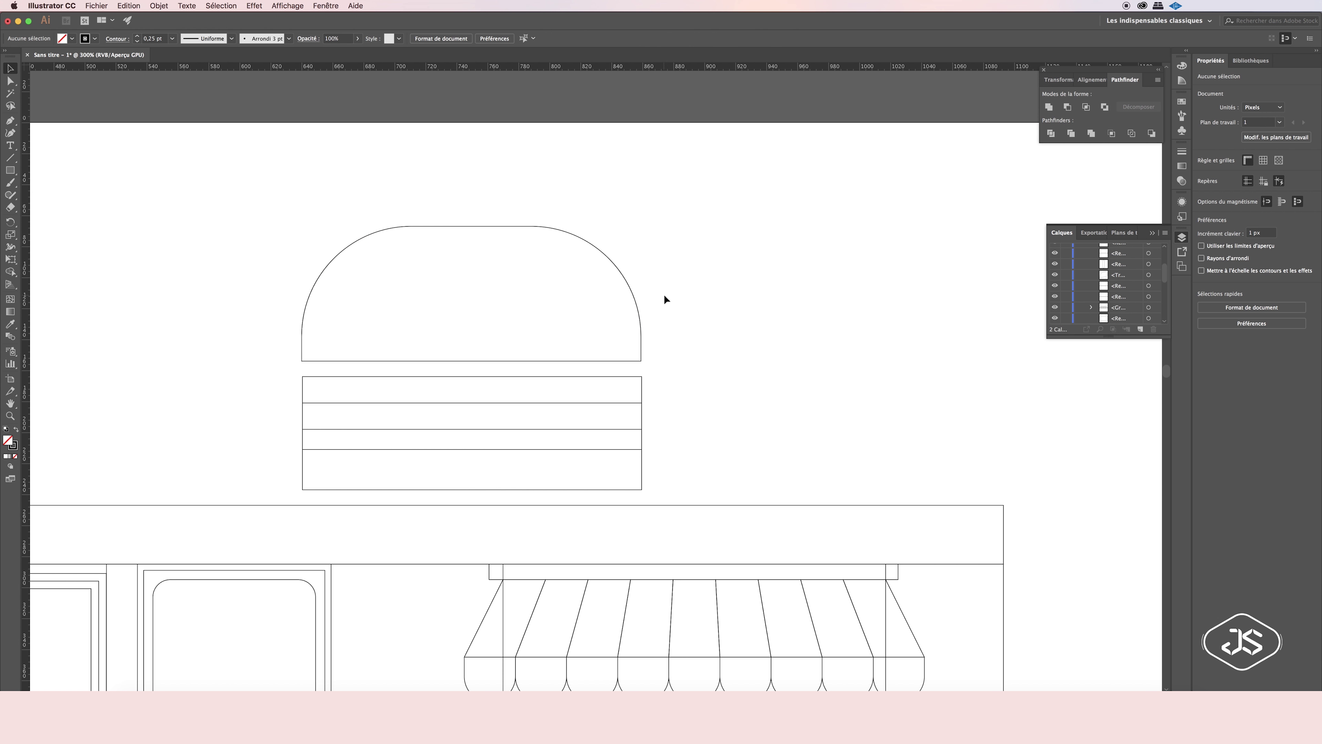
Round the ends of the stacked bars into patties and draw a small oval seed on the bun.
scroll(650, 350, down, 1)
click(337, 385)
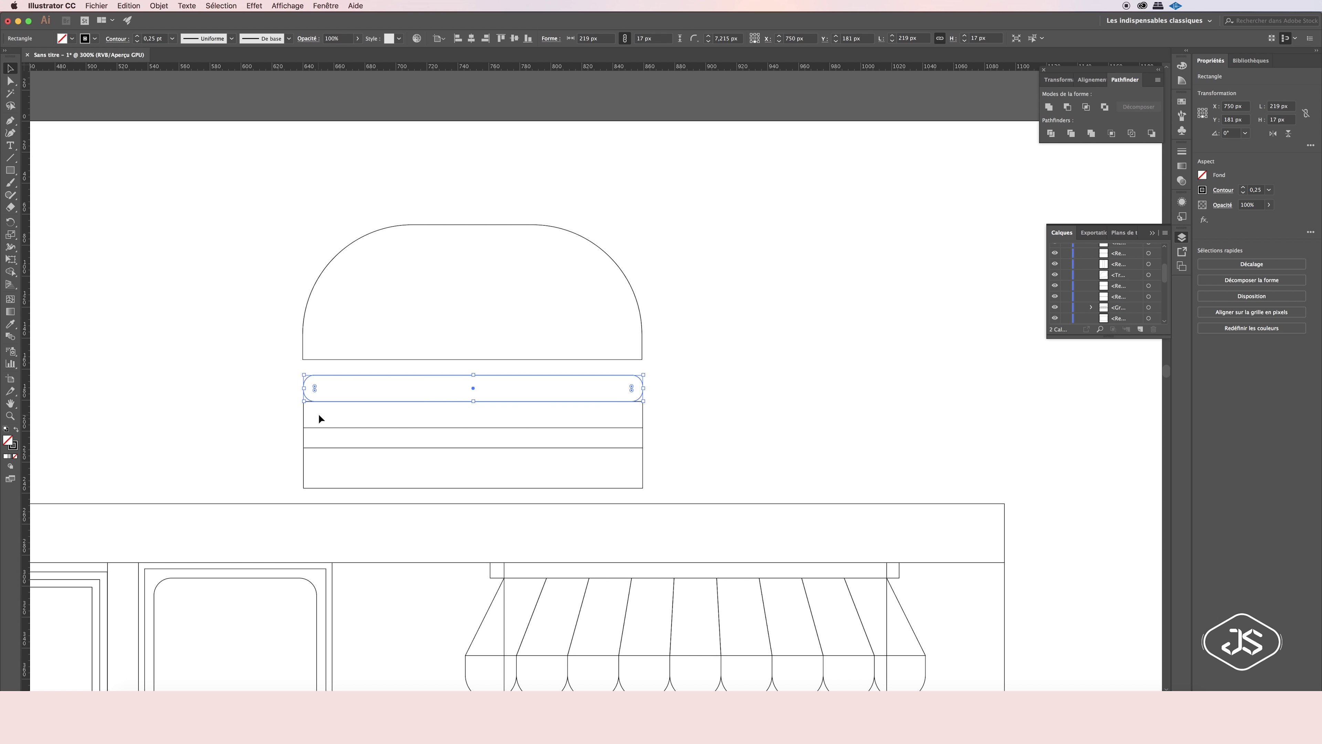
click(312, 423)
scroll(287, 428, down, 1)
key(a)
drag(311, 417, 313, 422)
click(643, 434)
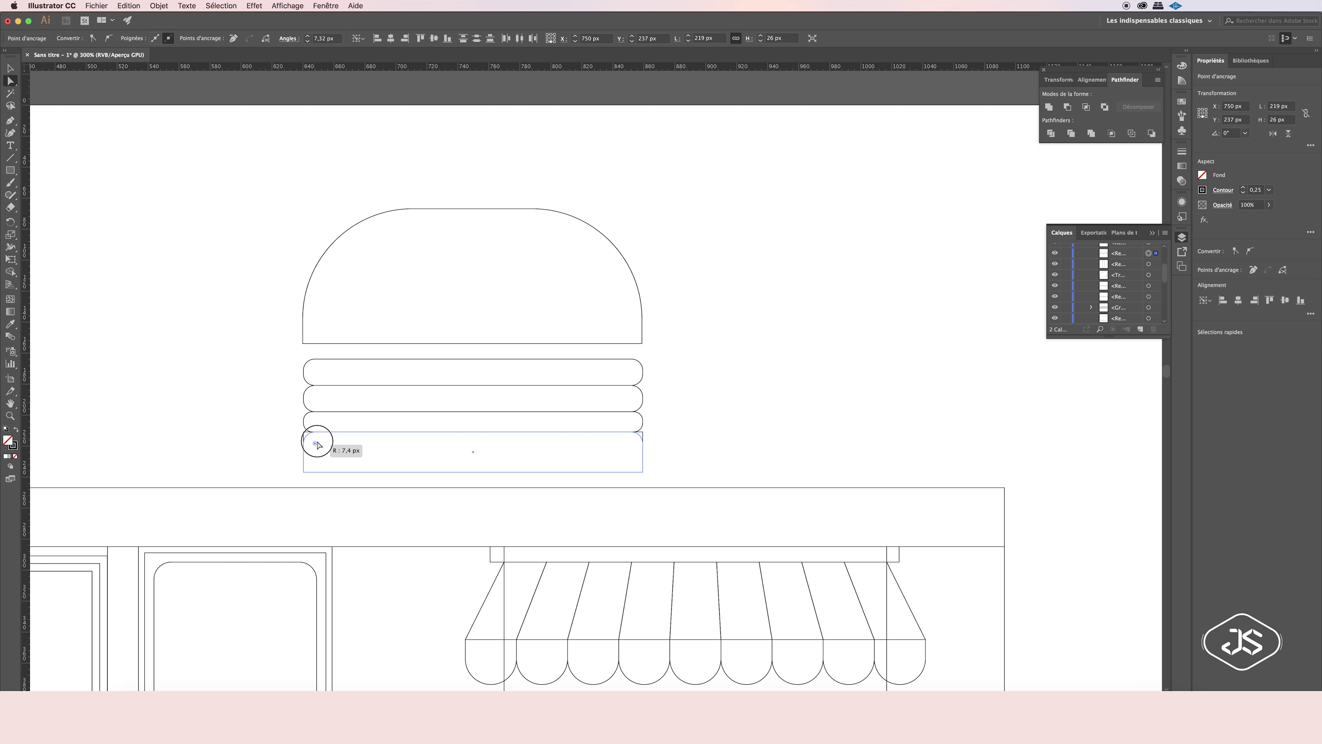
click(760, 448)
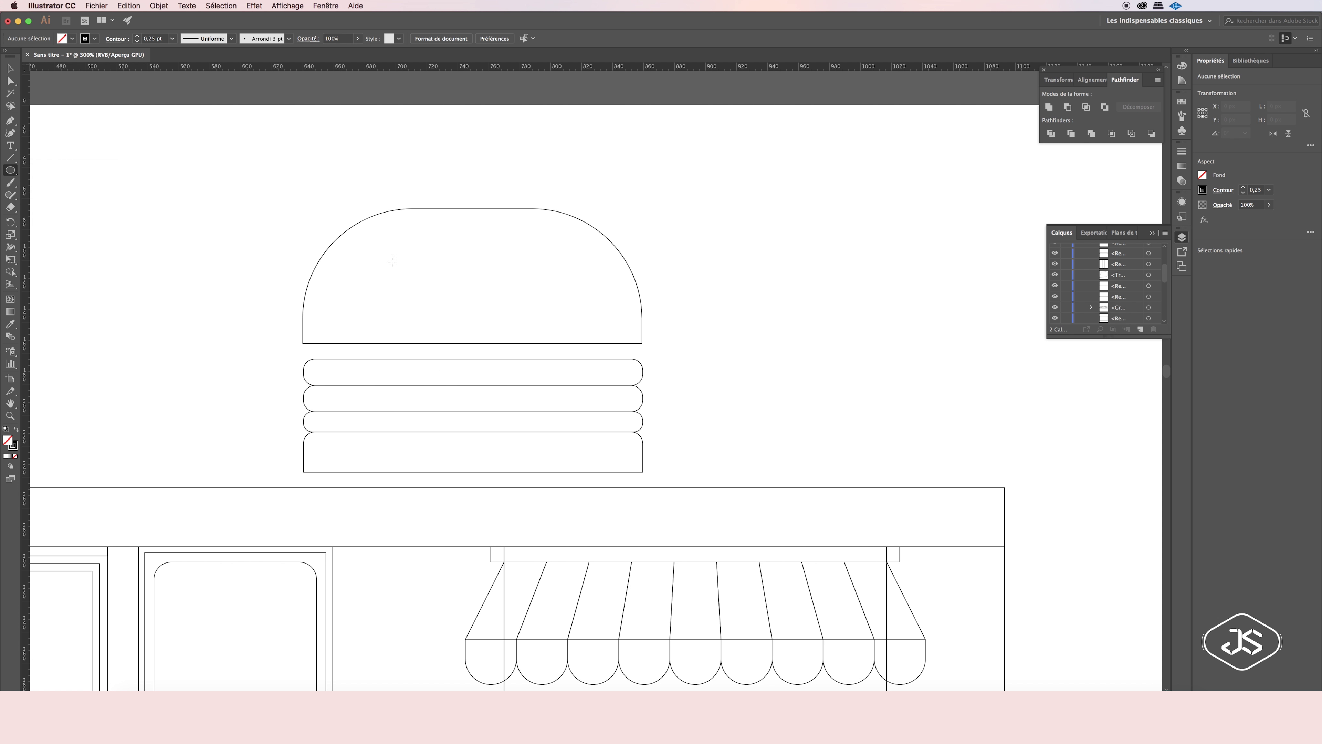
mouse_move(337, 252)
mouse_down()
mouse_move(345, 266)
mouse_move(319, 315)
mouse_up()
Copy the oval seed repeatedly across the bun.
key(v)
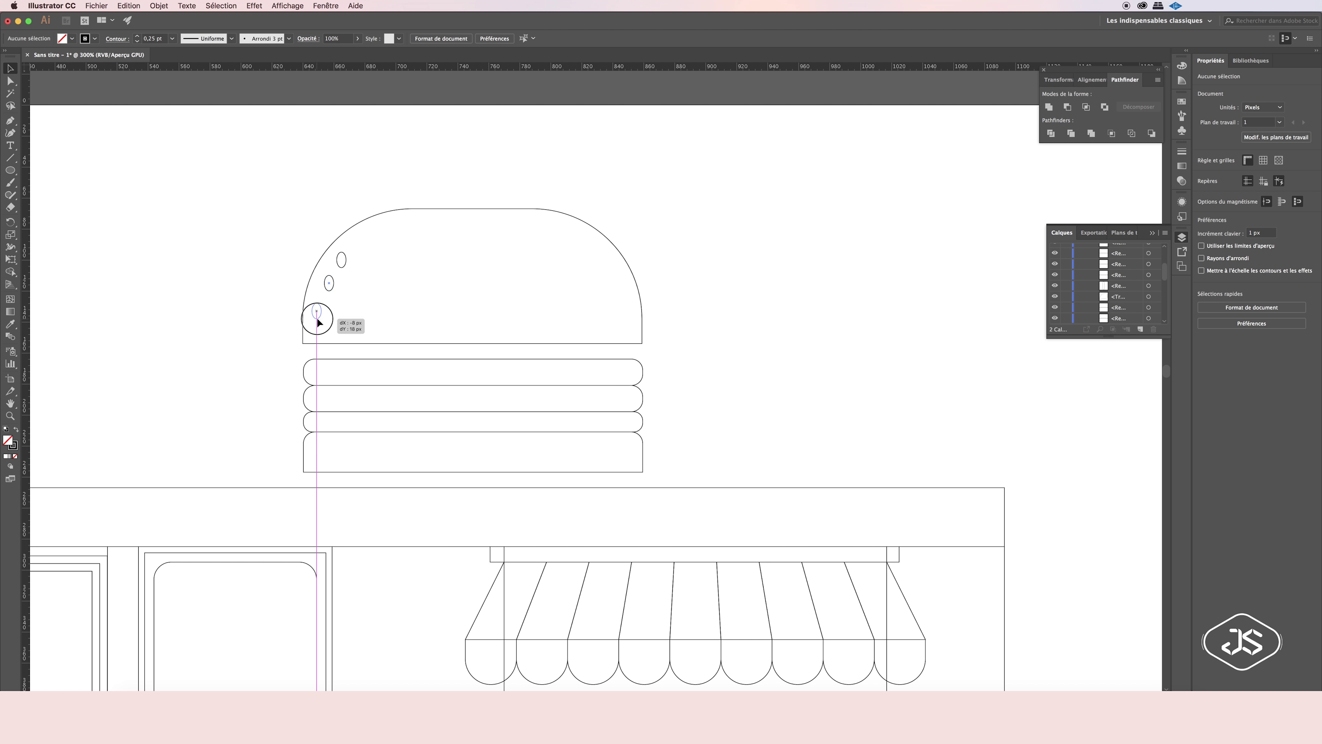
mouse_move(307, 244)
mouse_down()
mouse_move(348, 320)
mouse_move(364, 285)
mouse_up()
drag(364, 286, 442, 285)
drag(442, 285, 476, 285)
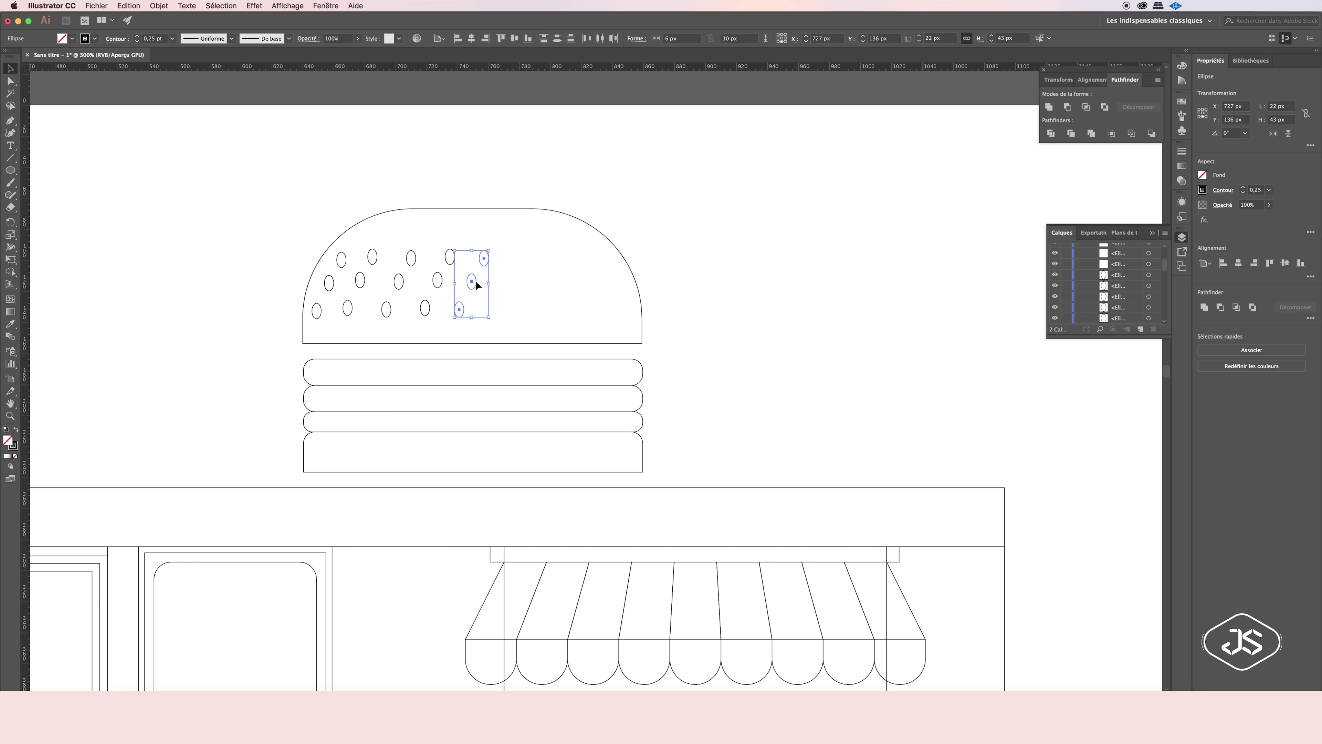
drag(567, 284, 605, 287)
click(675, 245)
Group the bun with its seeds and nudge the bun down onto the top patty.
drag(675, 245, 319, 260)
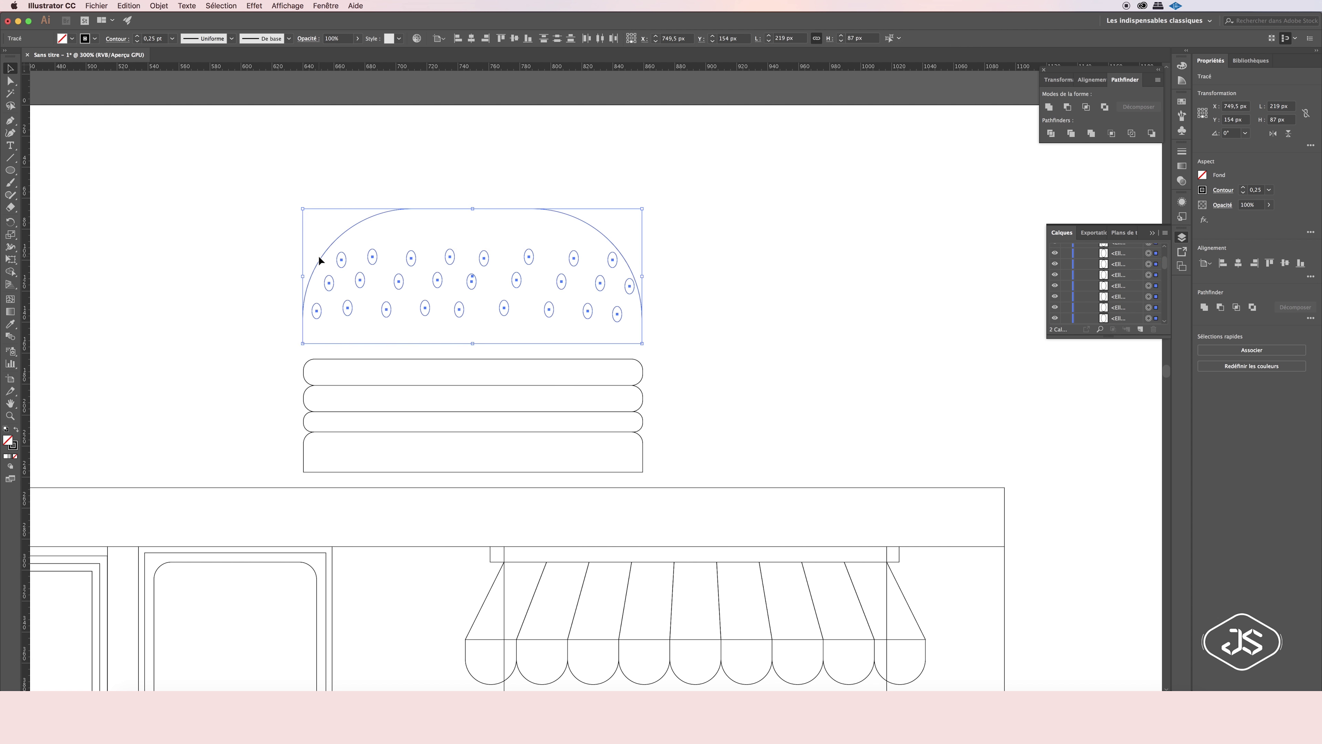
key(ctrl+g)
click(301, 220)
click(656, 311)
key(shift+Down)
key(shift+Down)
key(shift+Down)
key(a)
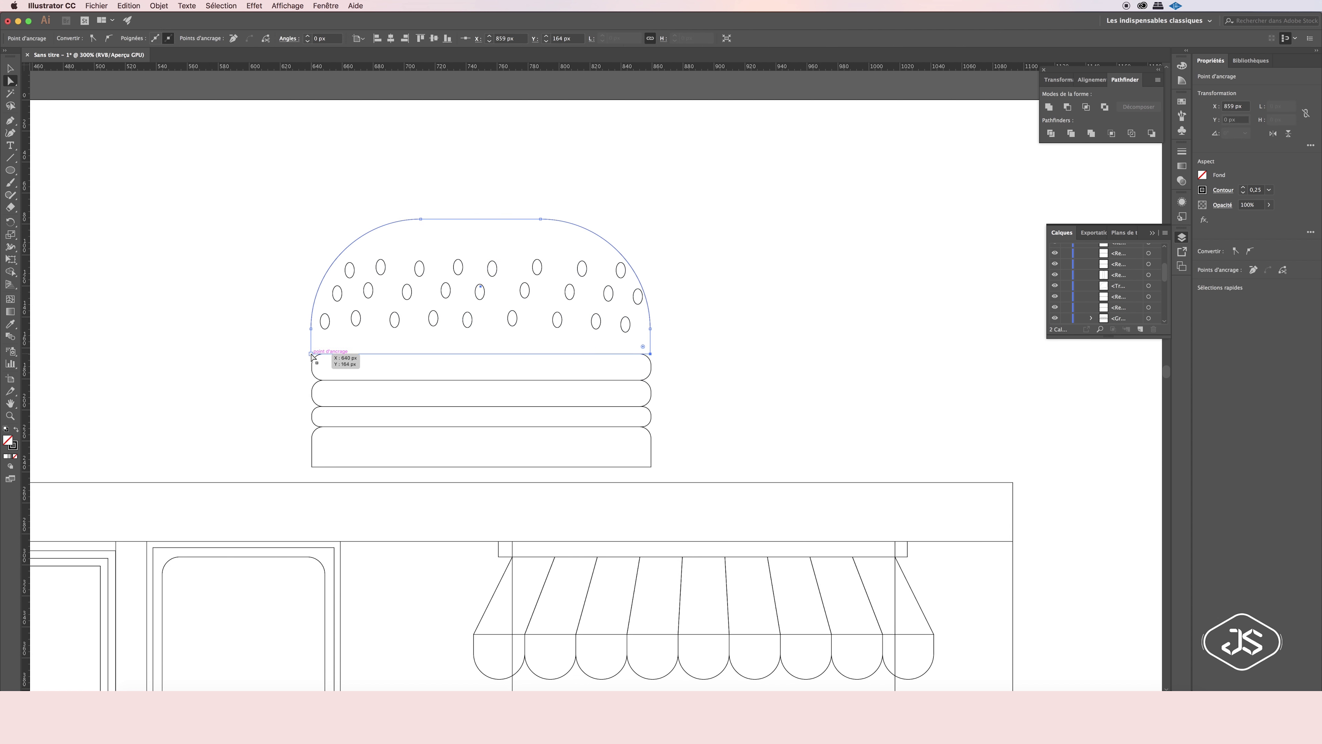
click(729, 354)
Zoom in on the burger and select the top bun.
key(z)
key(ctrl+0)
click(600, 373)
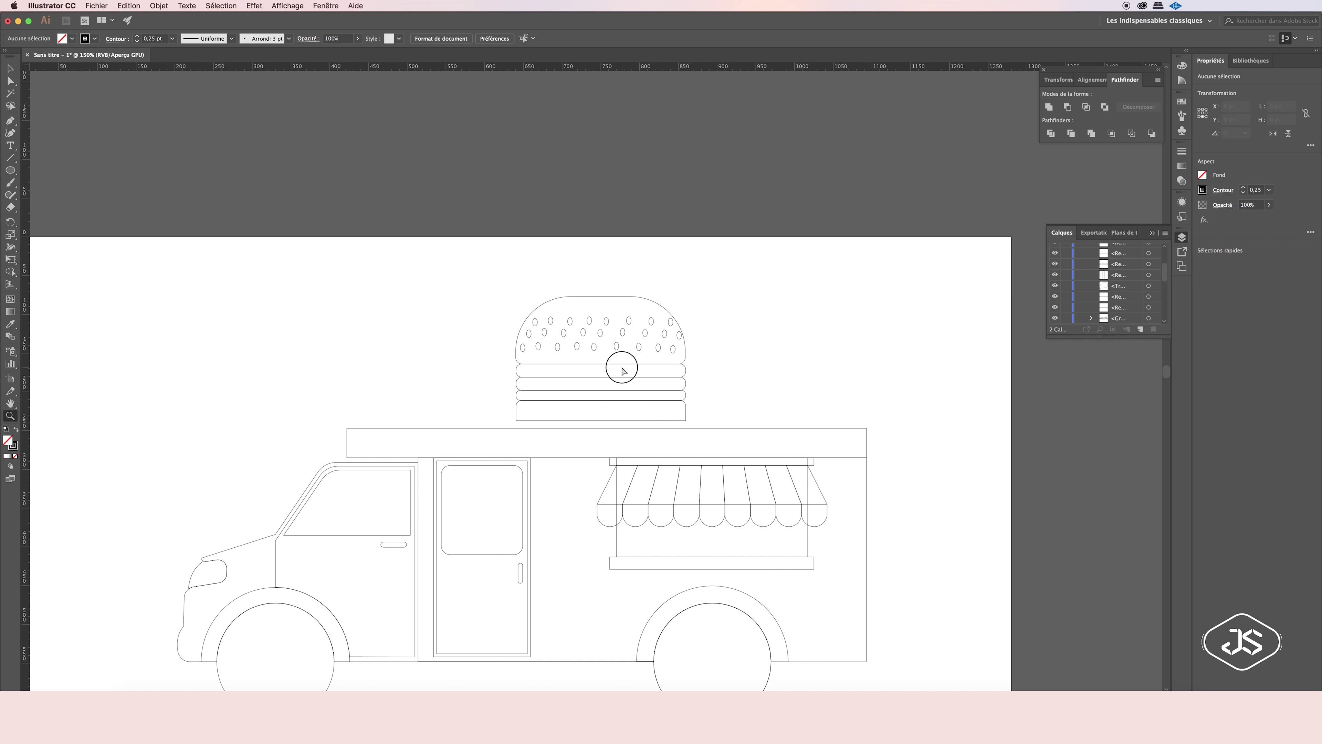
key(v)
click(592, 370)
Fill the bun light orange and draw a wavy dripping sauce line across the second patty.
key(F6)
drag(1062, 95, 1064, 94)
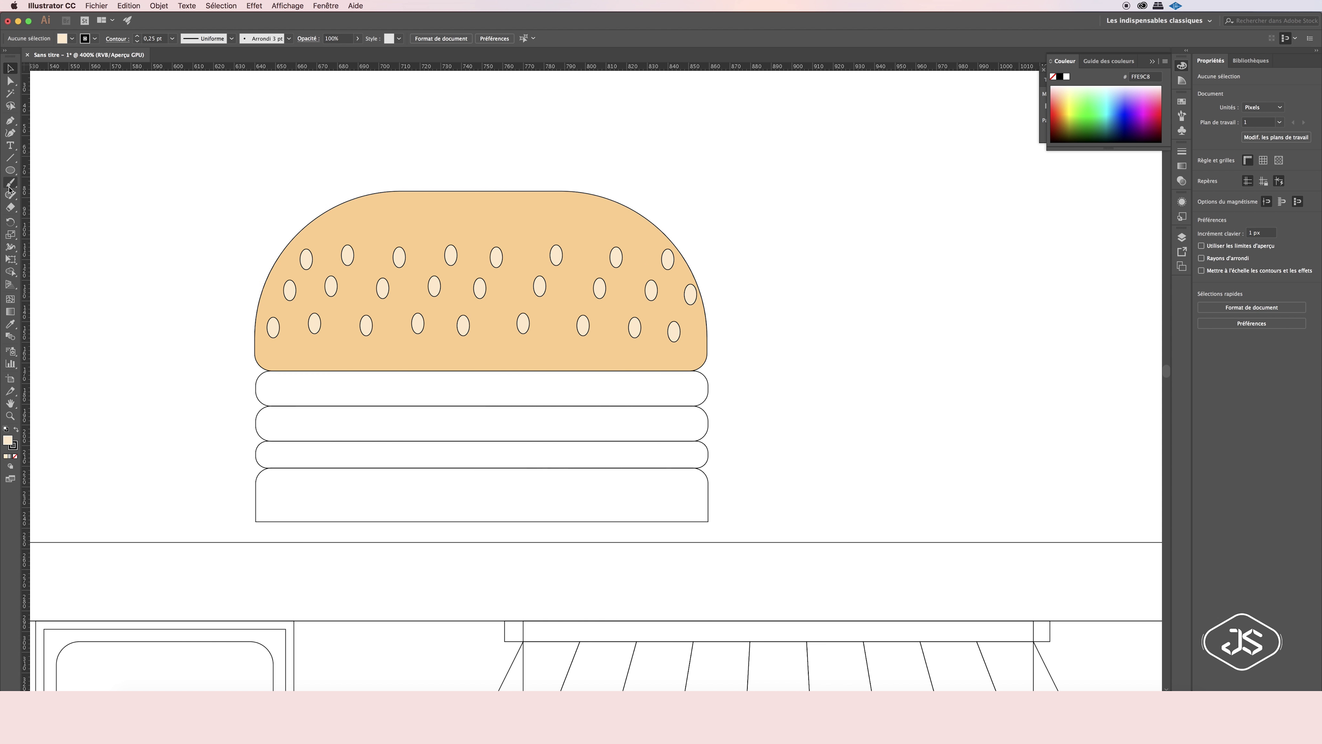
drag(9, 193, 52, 205)
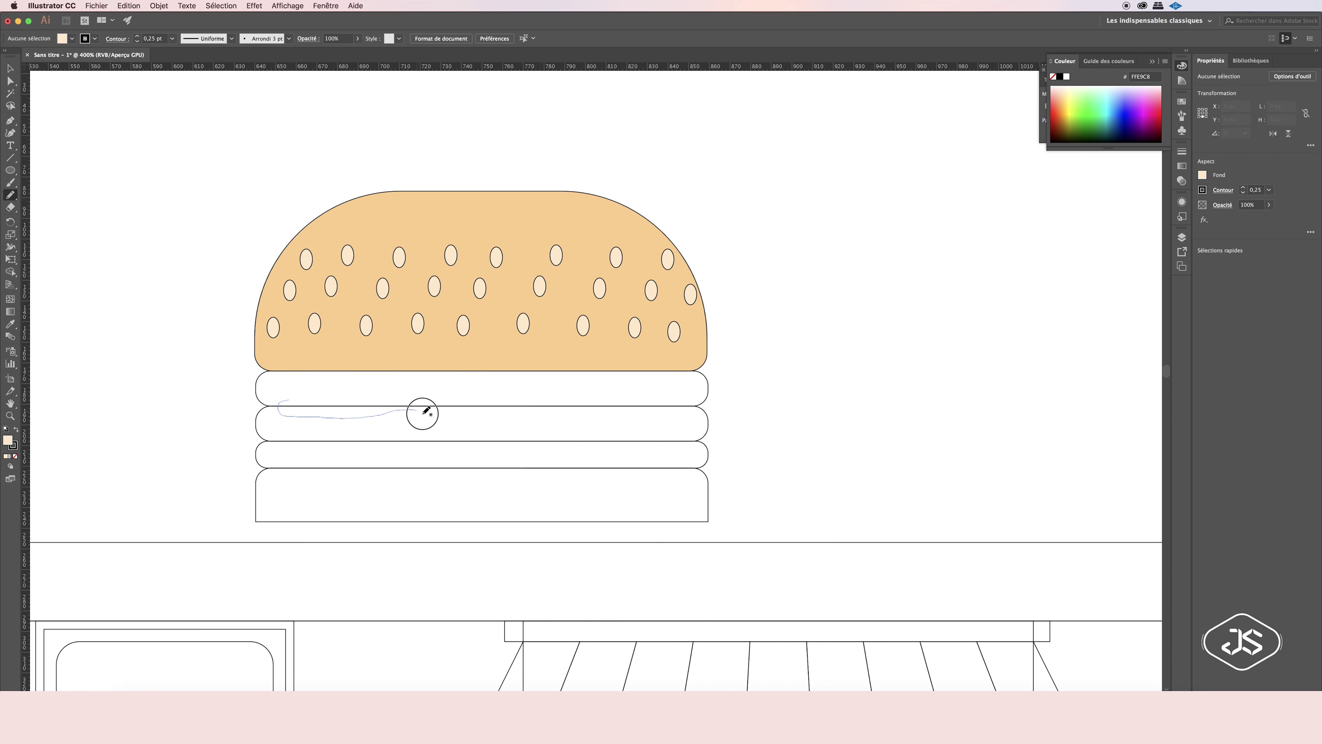
drag(631, 444, 609, 389)
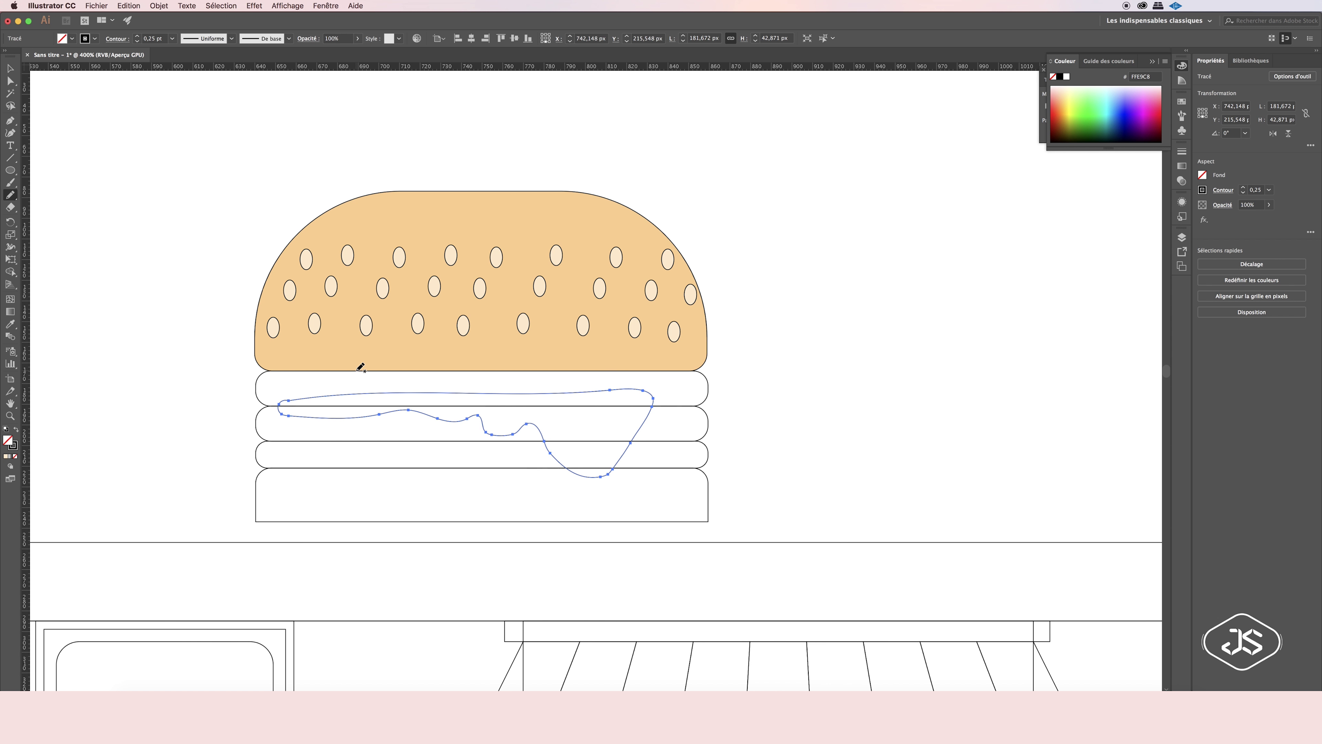
Divide the second patty along the sauce line with Pathfinder.
shift+click(257, 417)
click(129, 5)
key(Escape)
click(1042, 86)
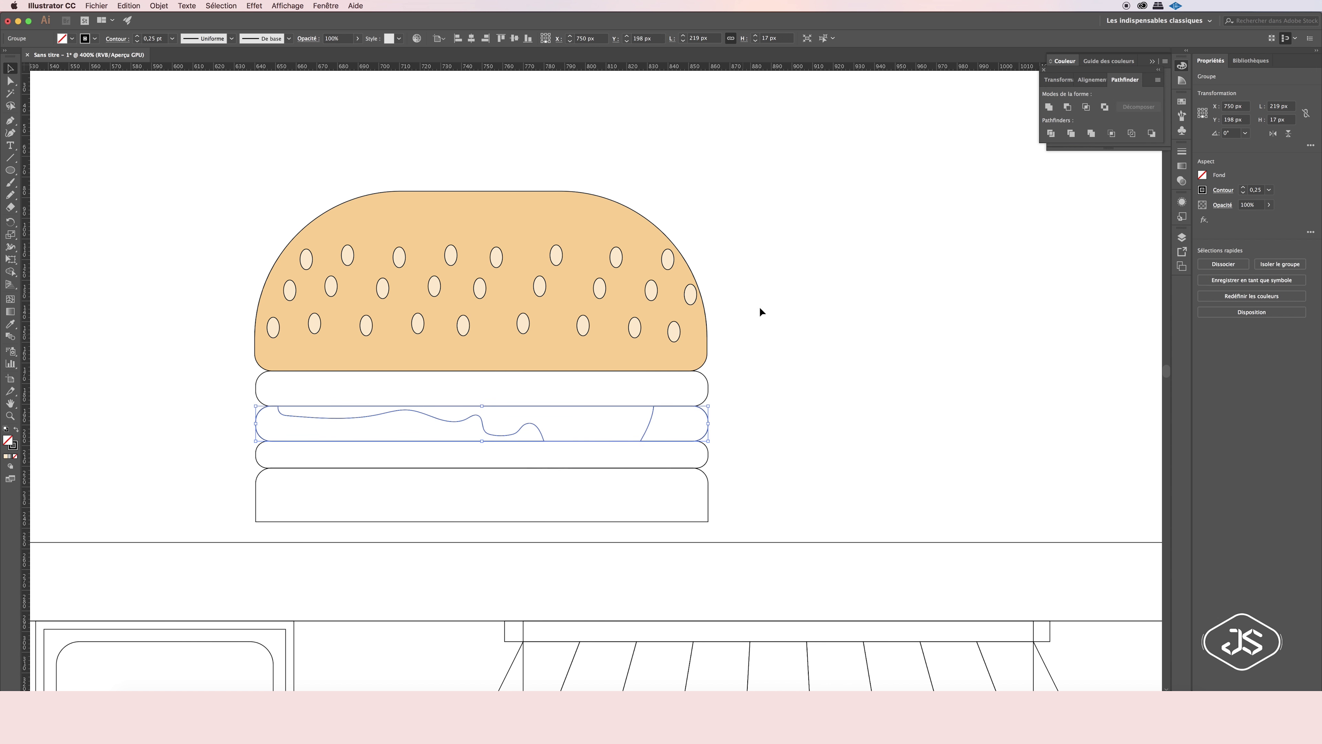
Copy the bottom bar, then reselect the top bun.
click(256, 495)
click(129, 5)
click(137, 53)
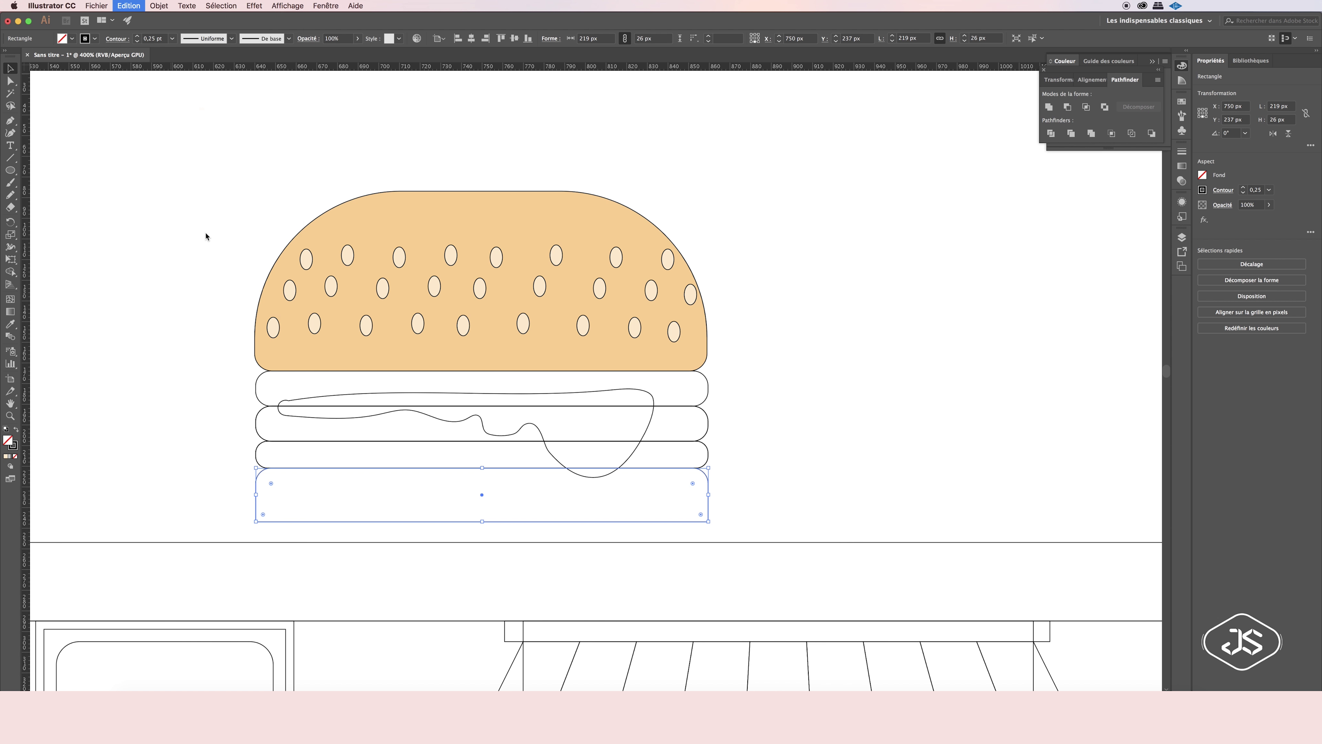
shift+click(648, 417)
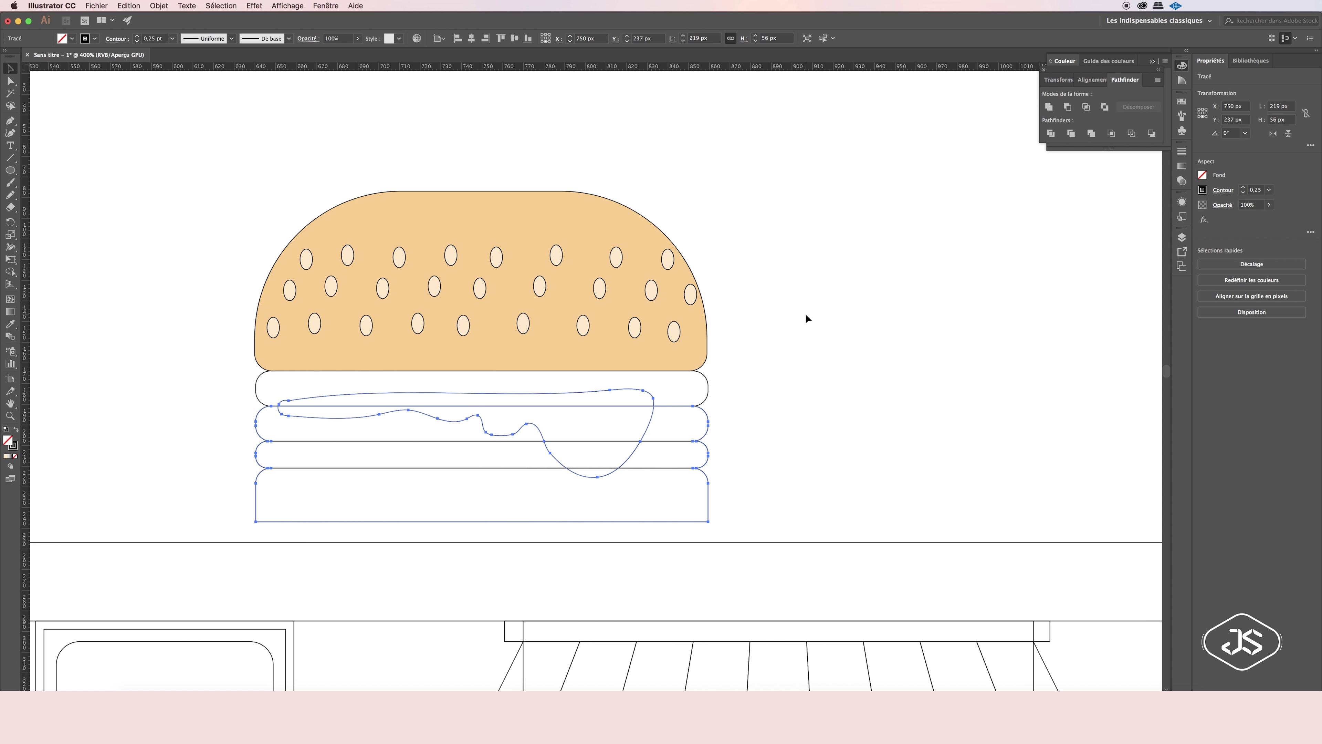
click(739, 359)
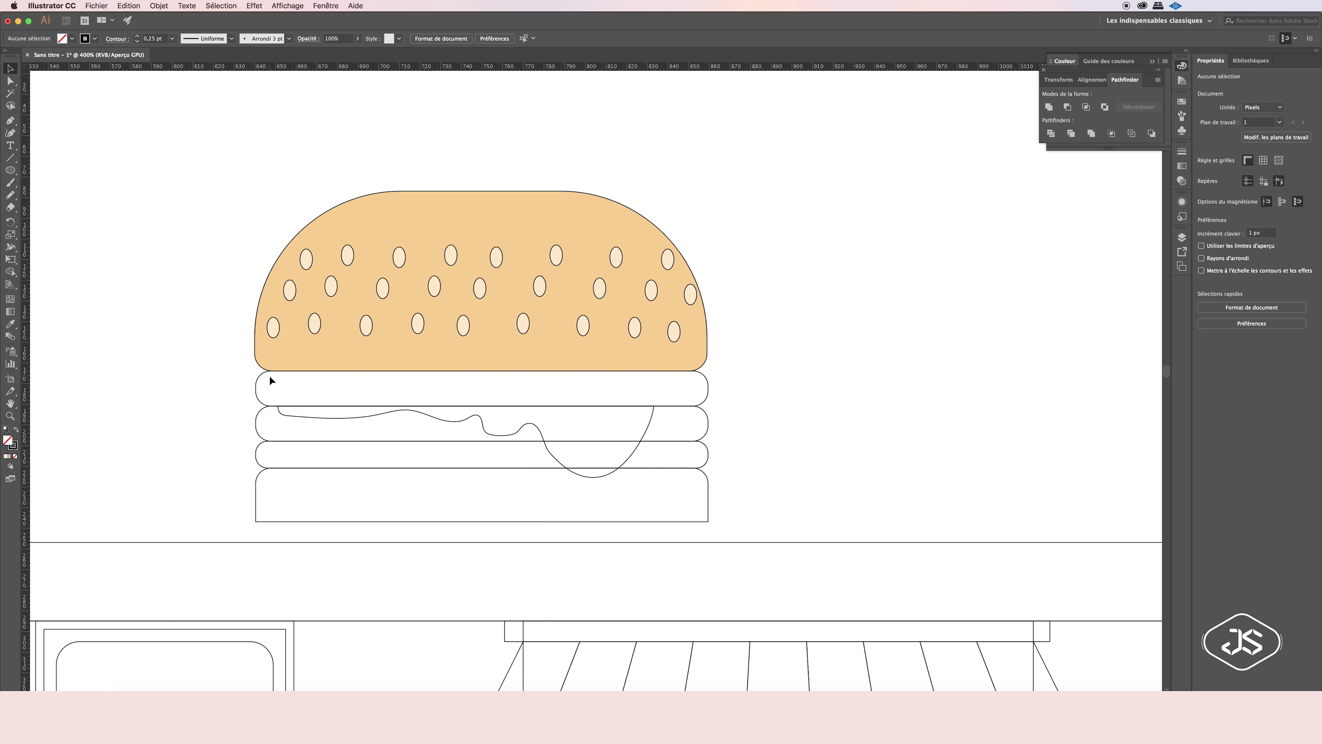
click(259, 325)
click(1182, 166)
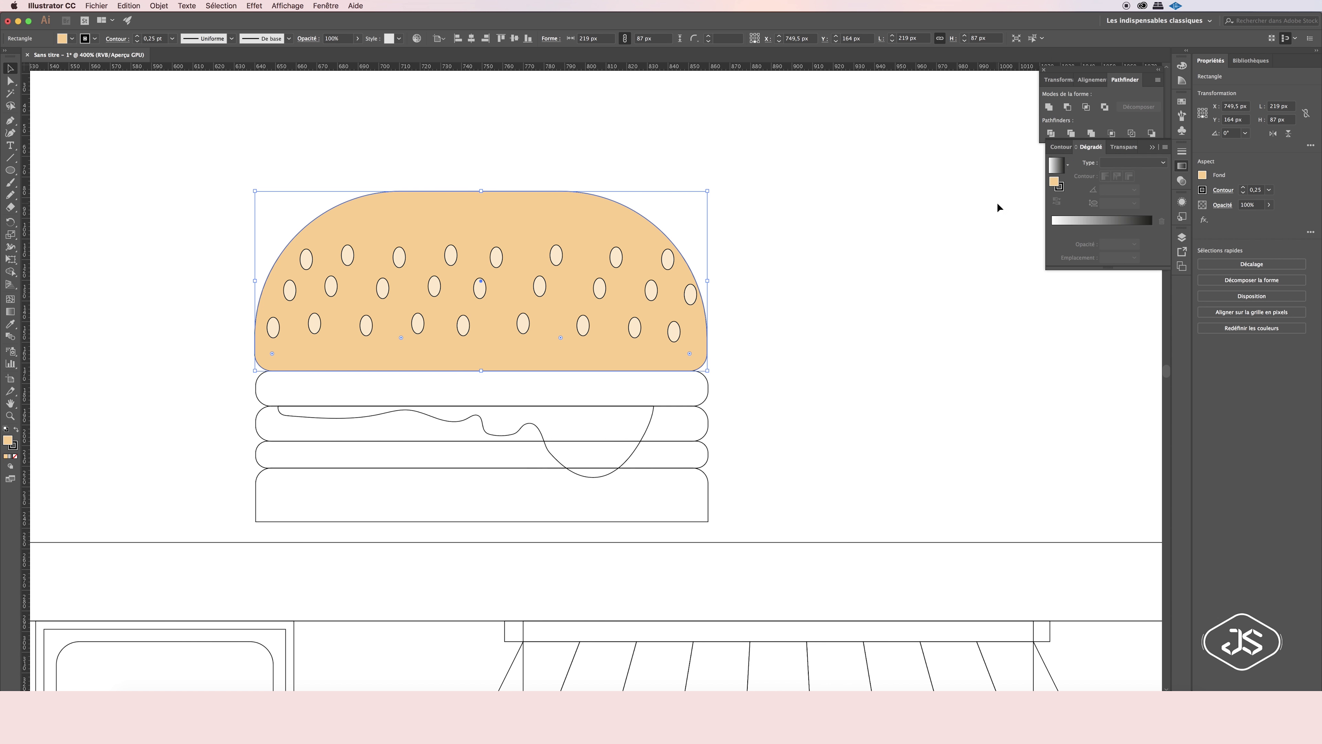
Create a -4 px Offset Path inset copy of the top bun.
click(538, 295)
click(665, 231)
click(159, 5)
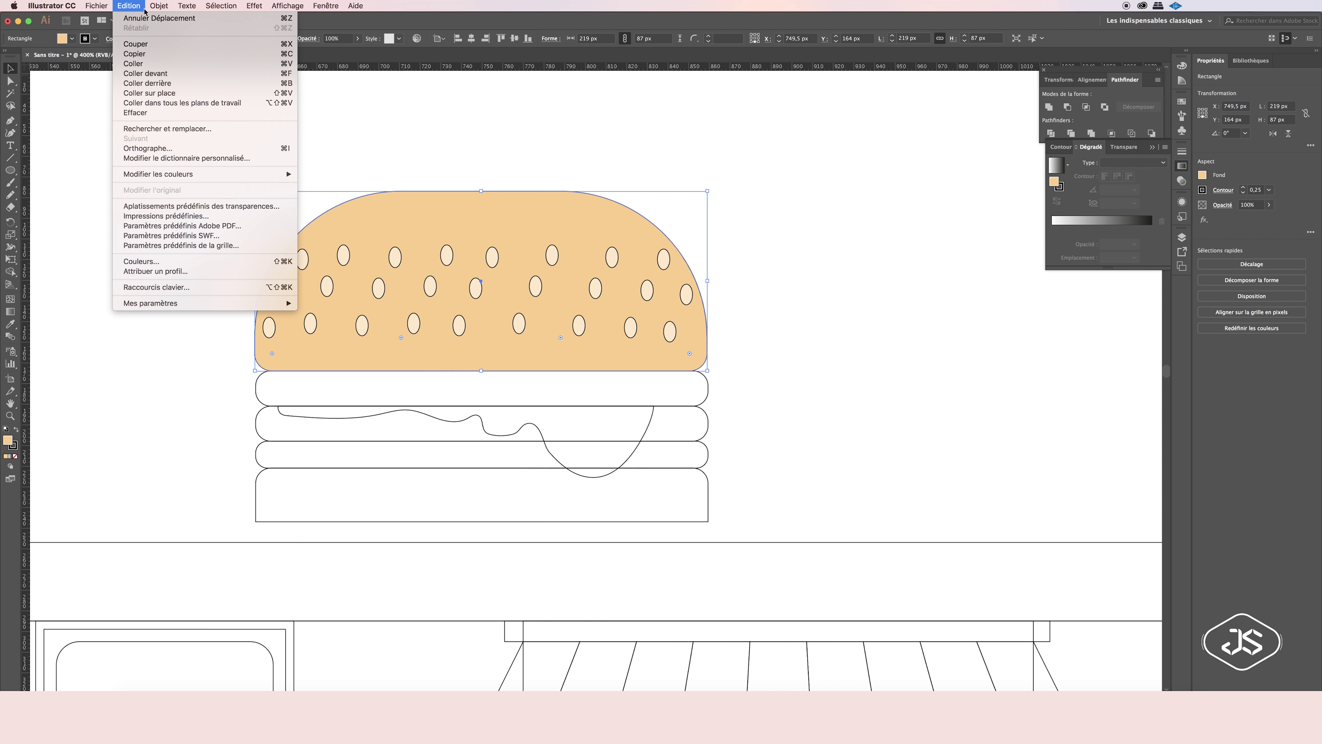
click(323, 255)
click(845, 276)
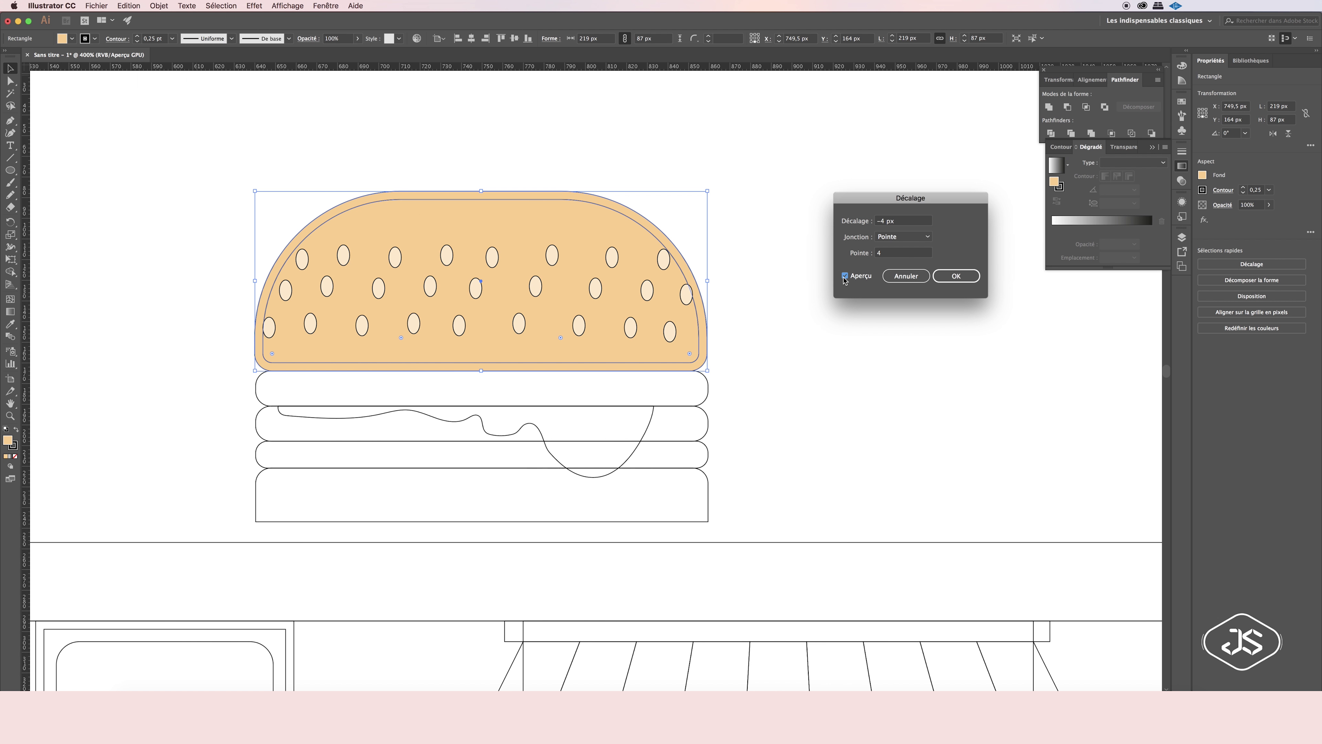
click(956, 276)
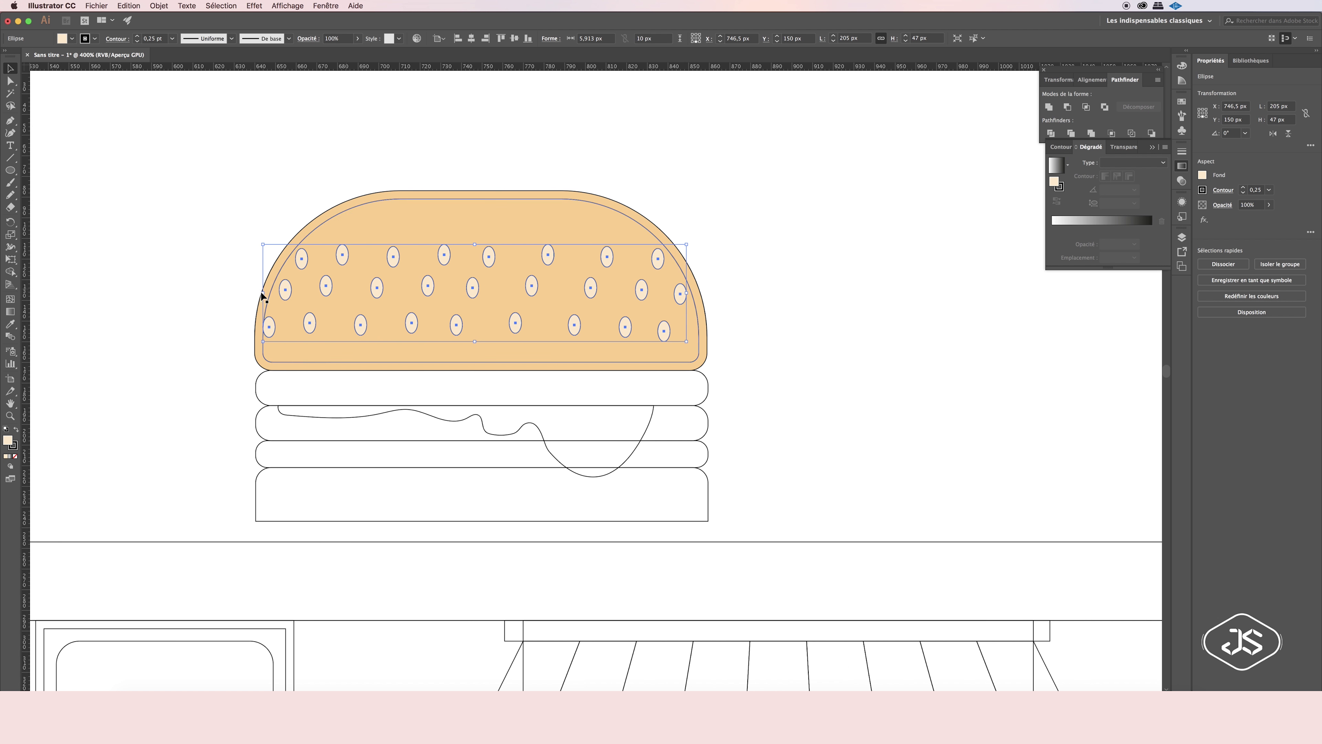
Fill the outer bun shape dark brown to form the crust rim.
click(670, 236)
click(1181, 65)
click(1066, 122)
double_click(7, 440)
click(814, 287)
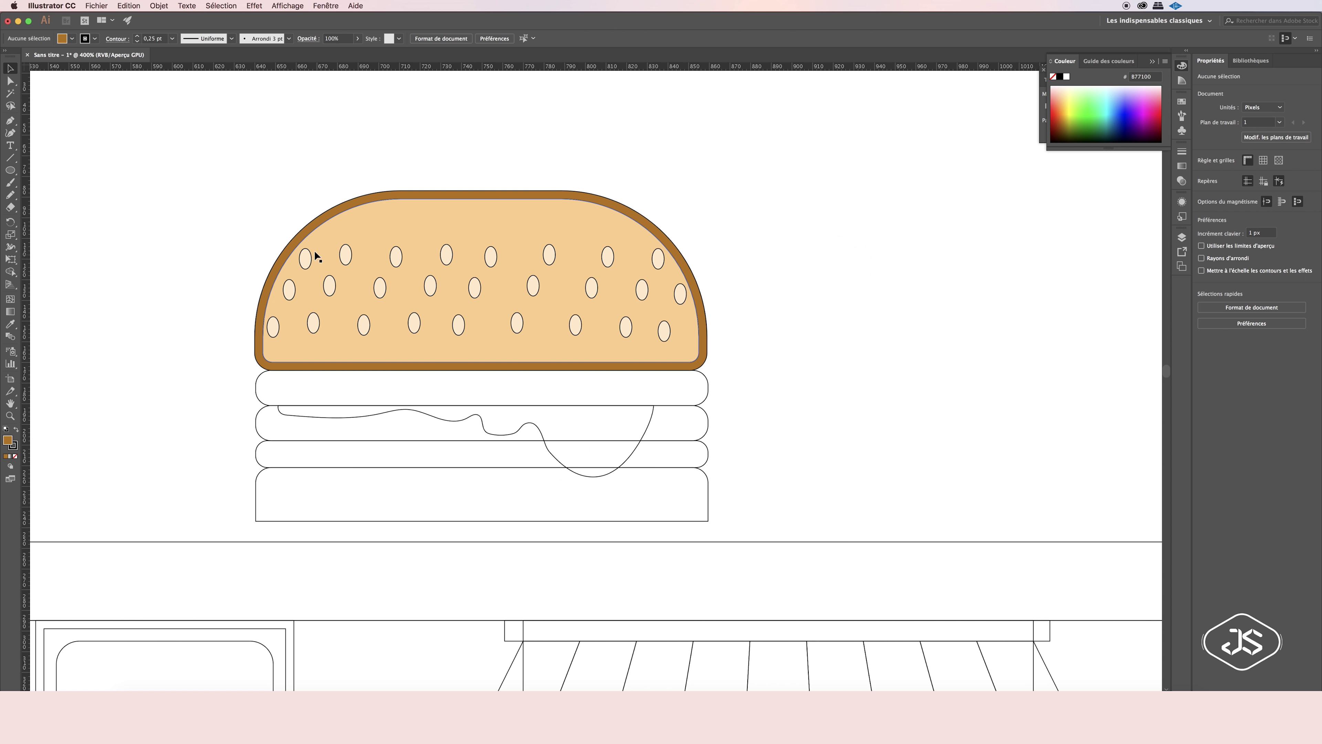
Add a -1 px Offset Path inset copy to the top patty bar.
click(704, 382)
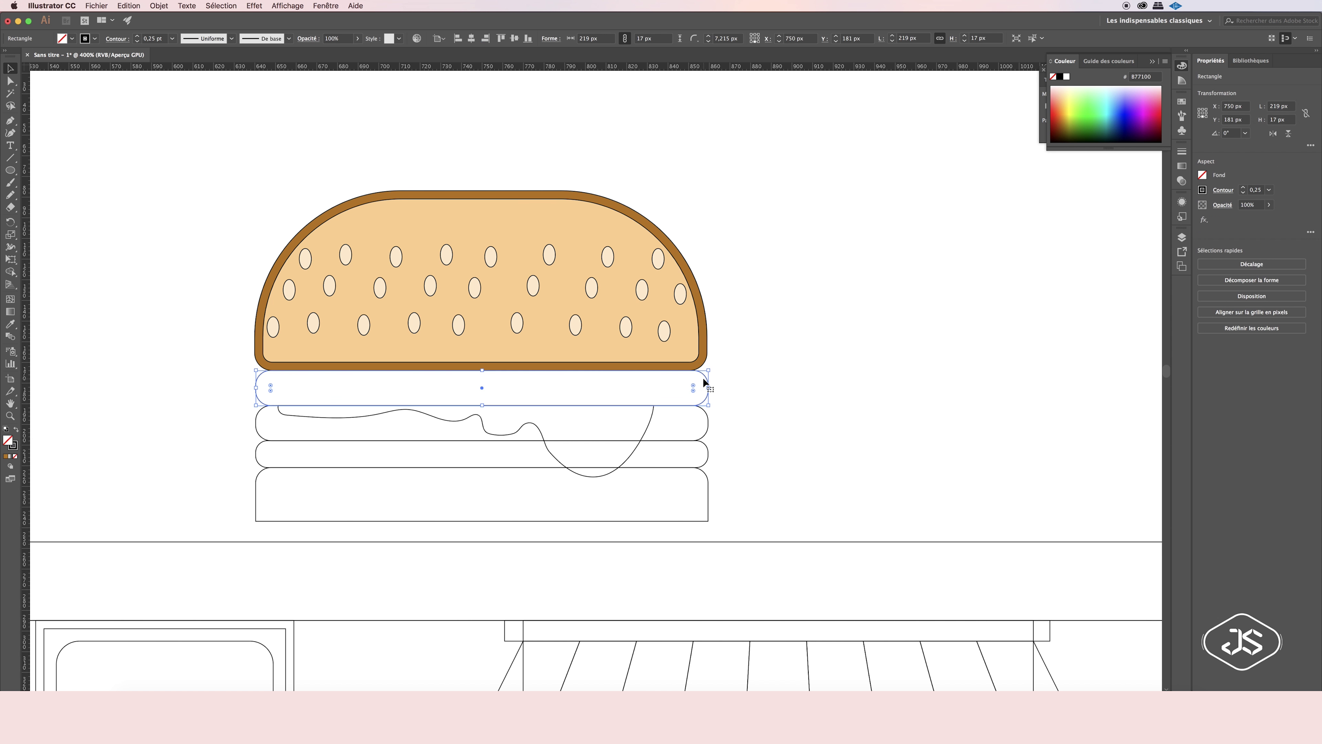
click(159, 5)
click(328, 253)
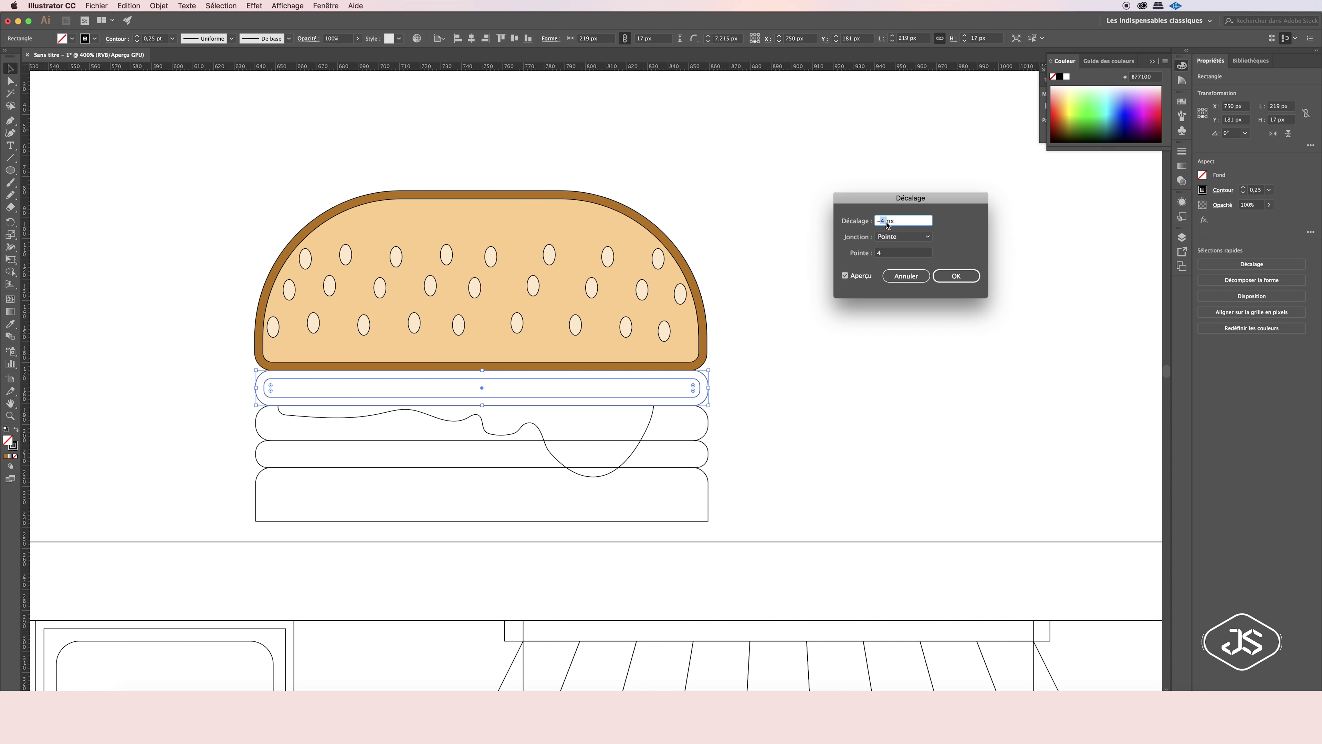
click(845, 276)
key(Return)
click(756, 399)
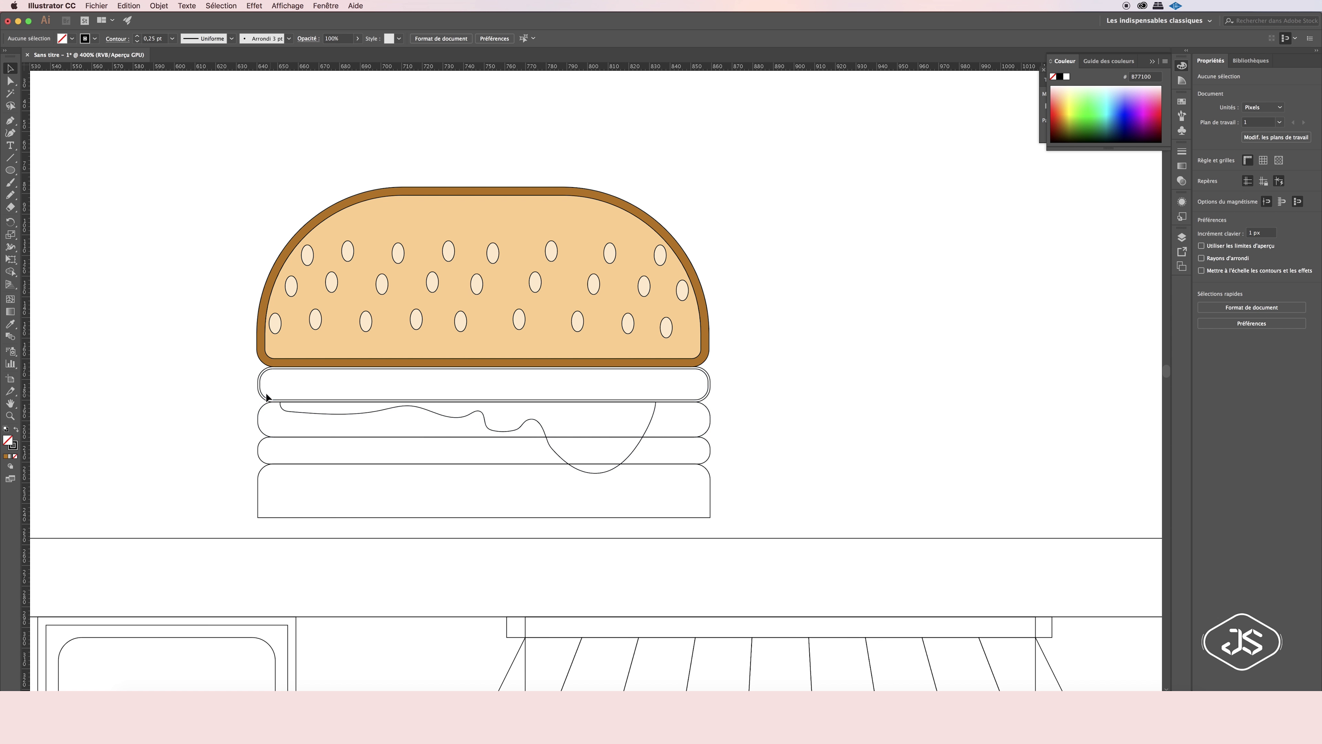
Fill the band under the bun red with a dark-red rim stroke.
click(260, 384)
click(1052, 99)
click(1181, 102)
click(707, 382)
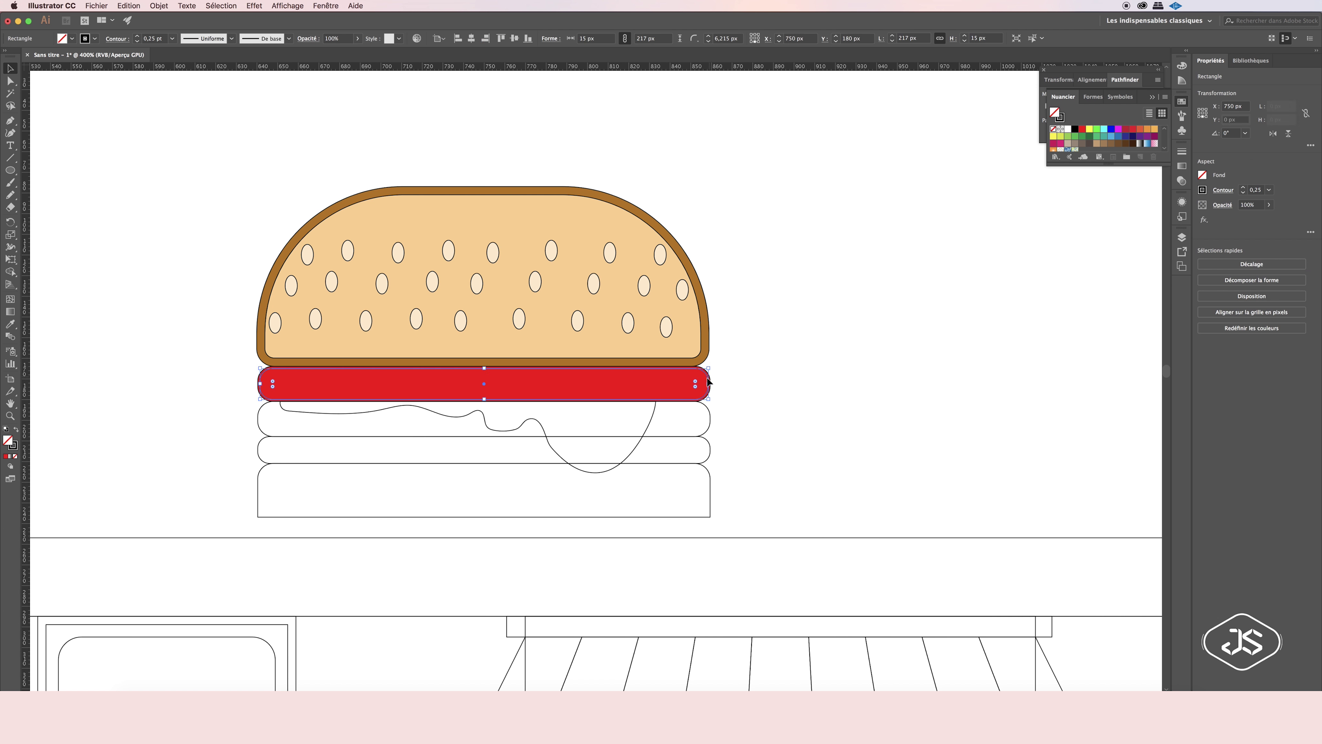
click(708, 391)
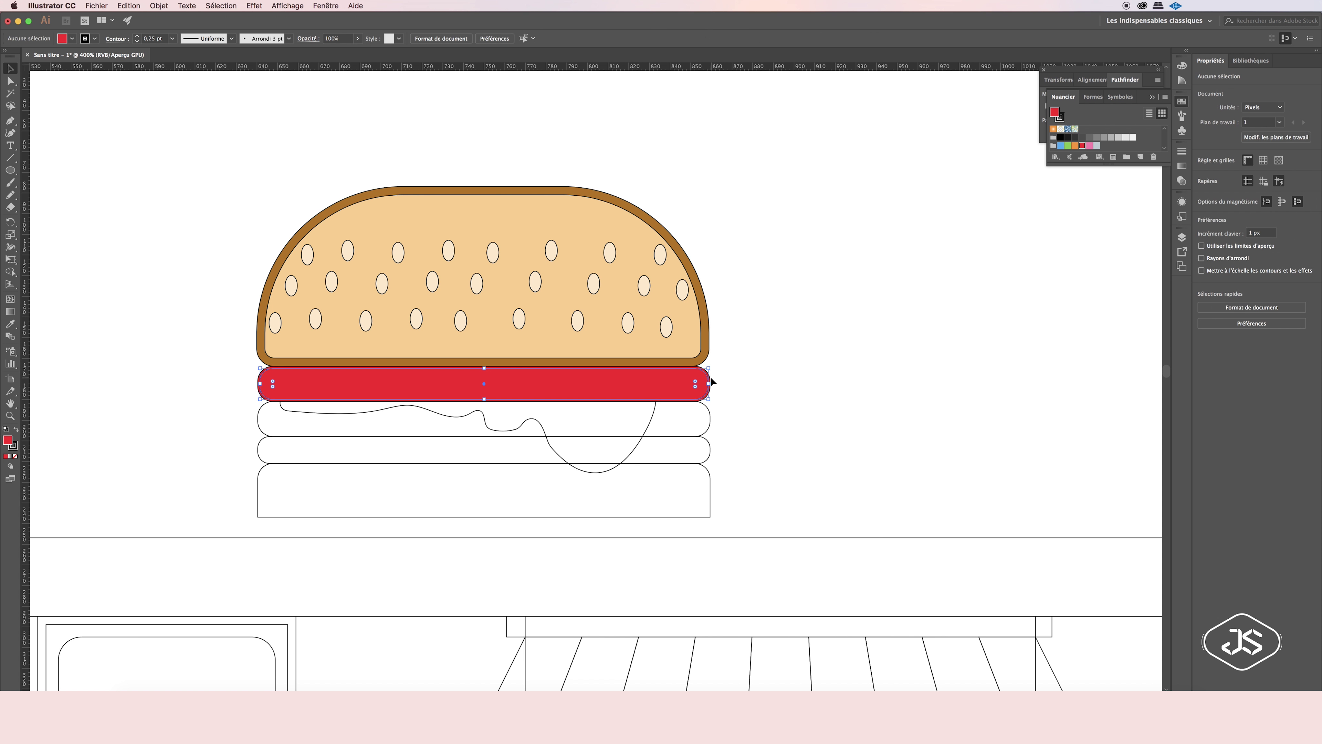
double_click(7, 441)
click(823, 286)
click(731, 328)
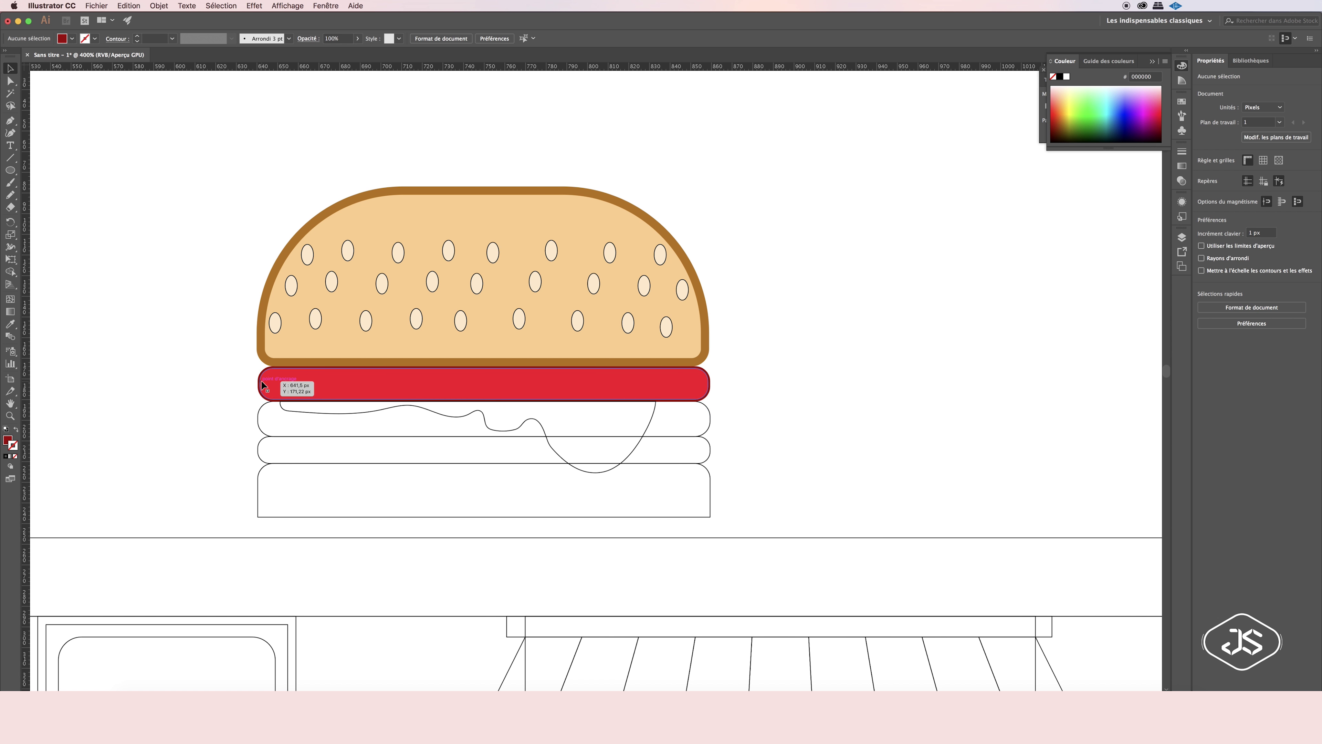
Draw a thin strip over the red band and duplicate it onto the bands below.
click(10, 170)
drag(257, 366, 728, 383)
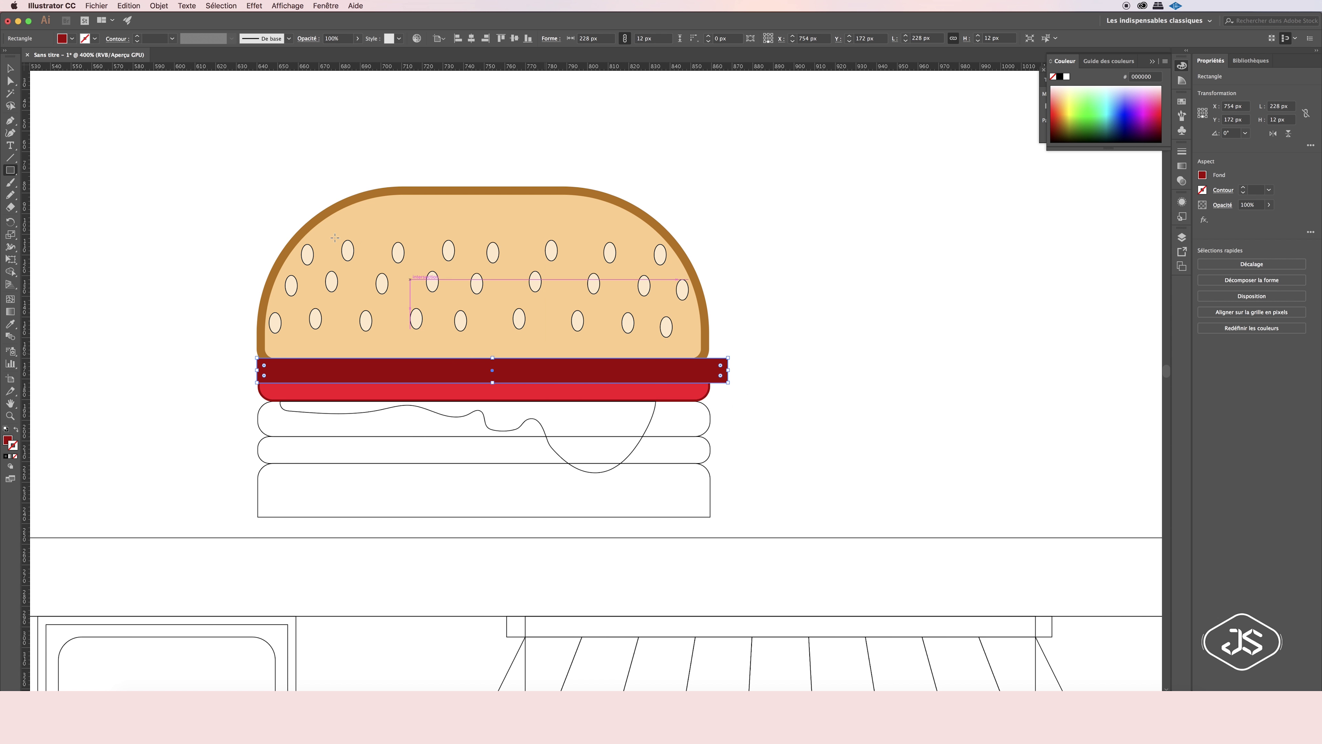
click(293, 308)
key(slash)
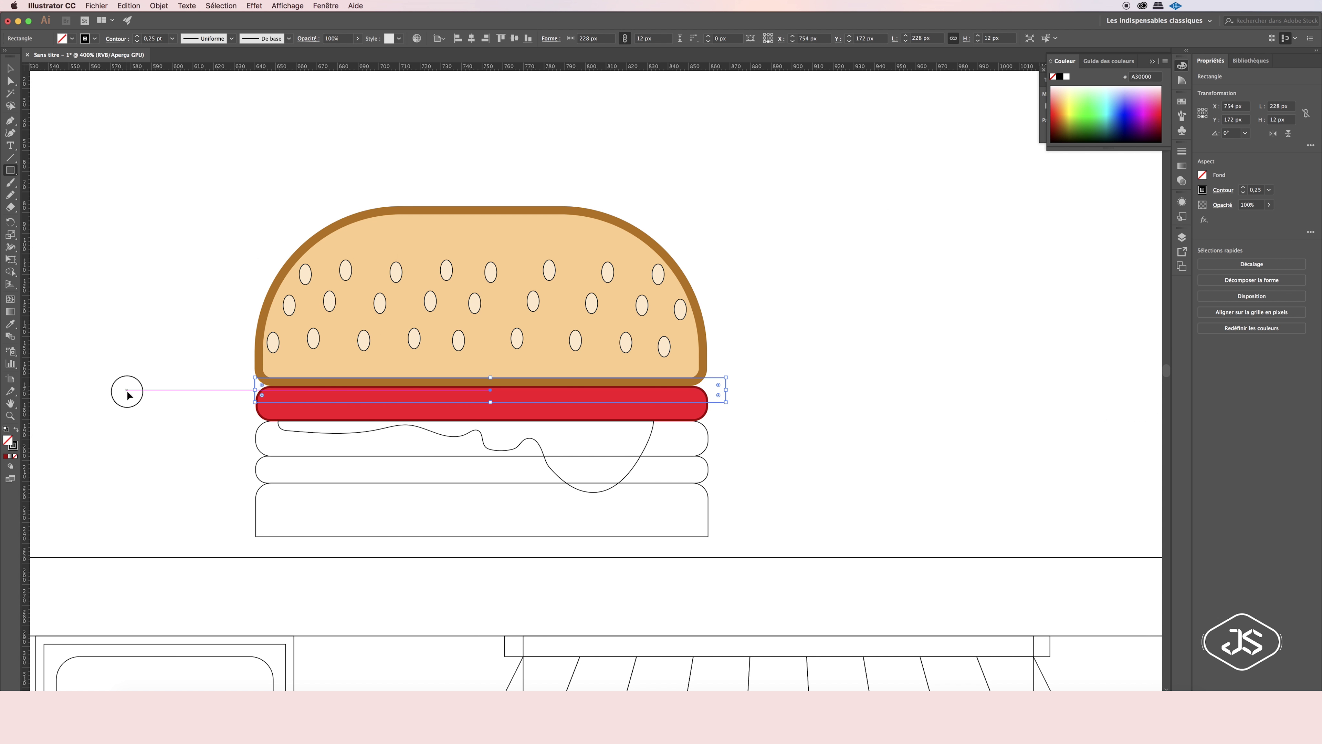
click(702, 409)
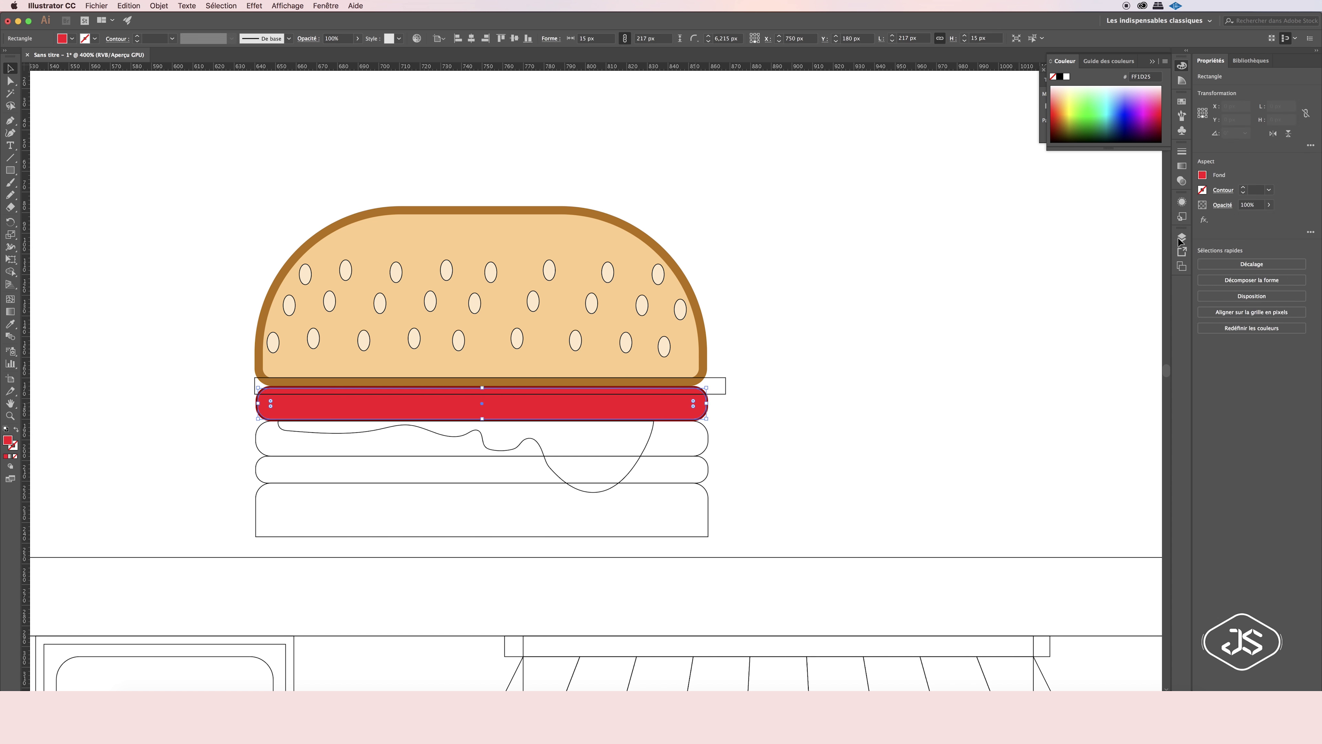
drag(720, 411, 713, 506)
Divide the red band along the strip with Pathfinder for a darker lower half.
click(128, 5)
click(168, 74)
click(1050, 133)
click(741, 415)
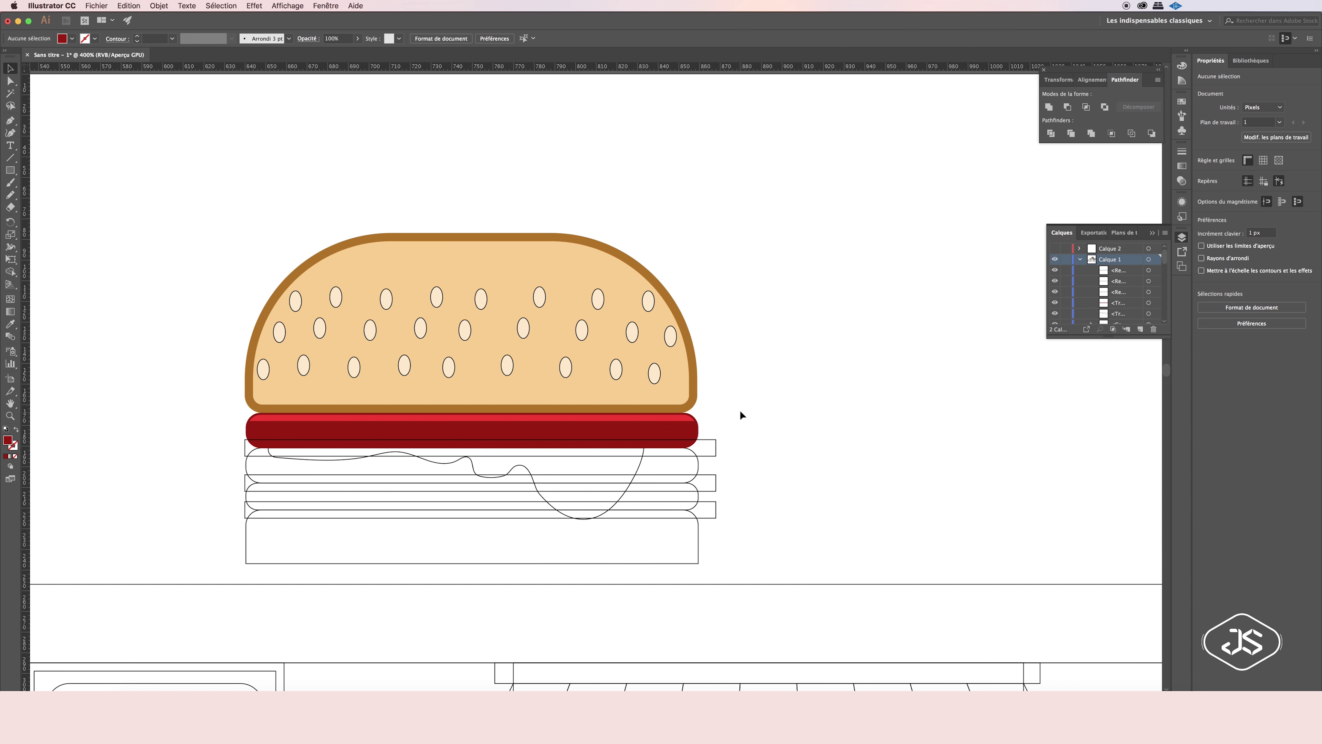
Fill the thin strip across the top of the red band black.
click(698, 418)
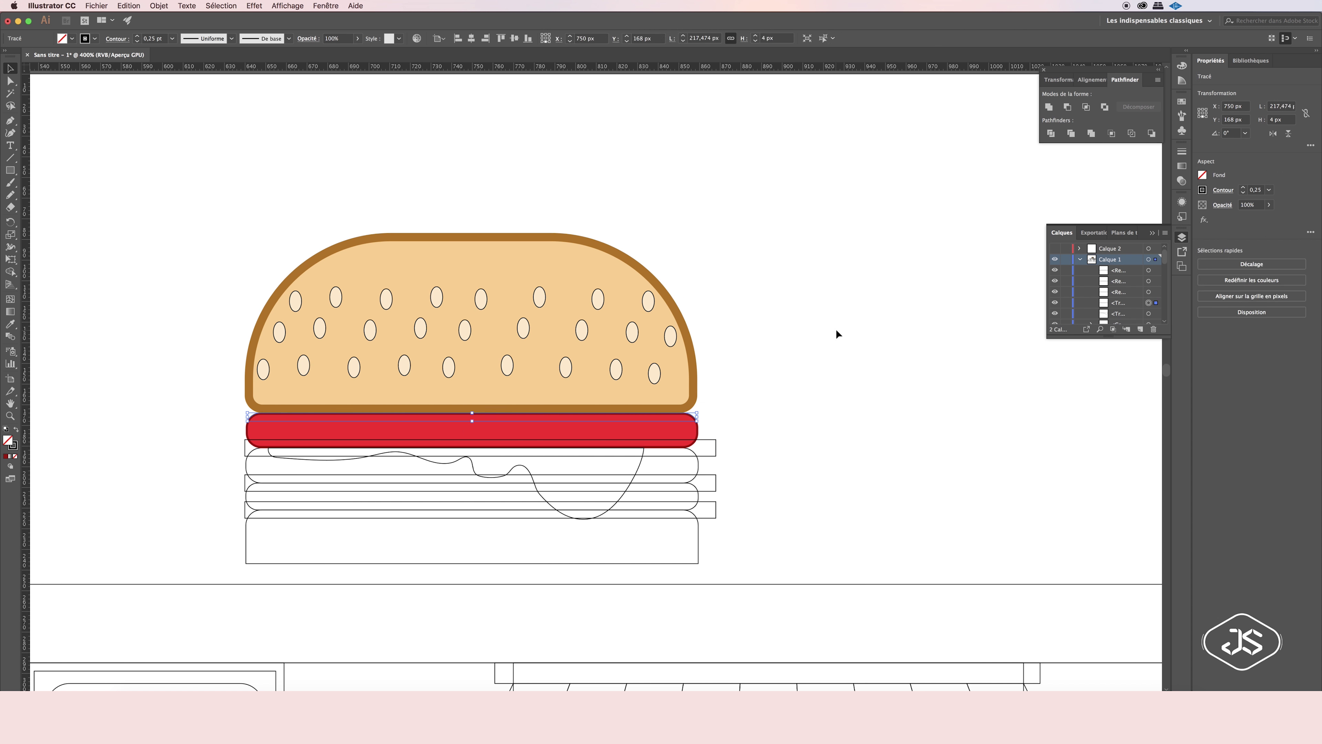
click(1182, 102)
click(1075, 128)
scroll(885, 286, down, 3)
scroll(869, 298, down, 2)
Paste copies of the bands beneath the red band in front with Edit > Paste in Front.
click(710, 291)
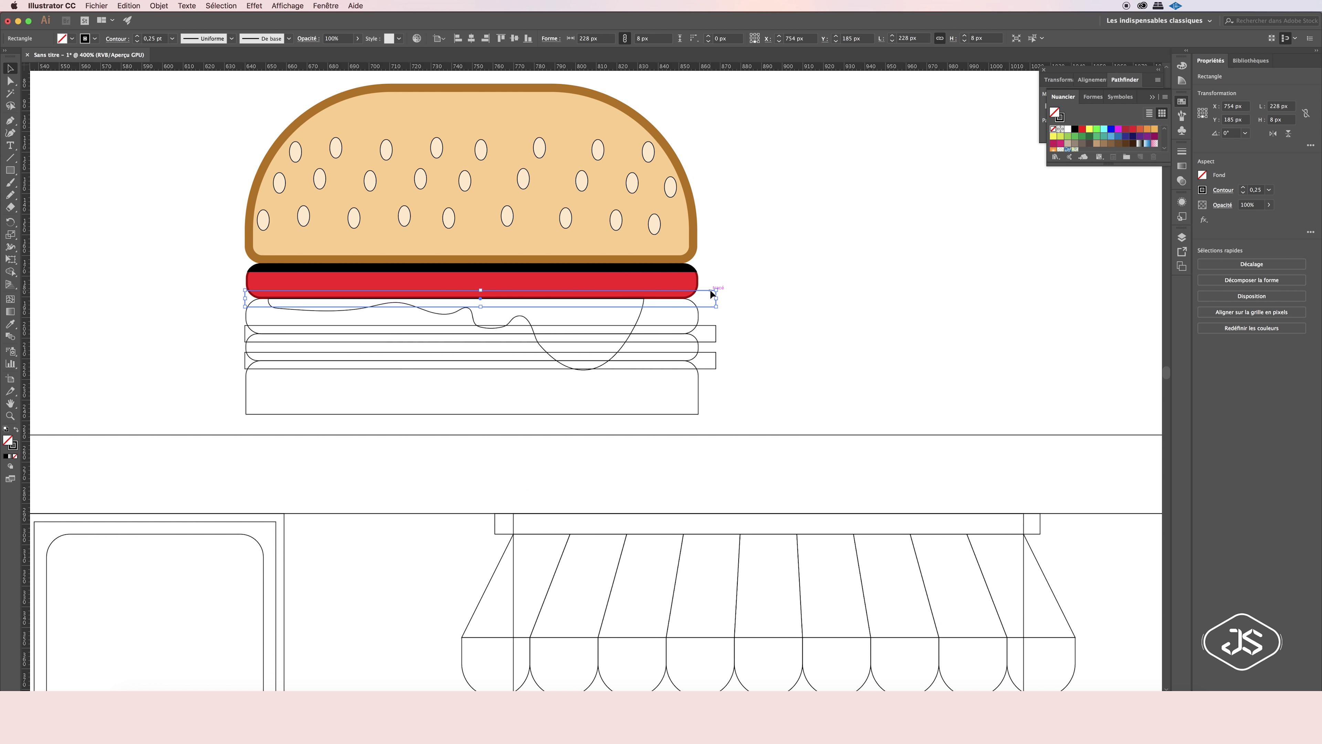
click(698, 317)
click(127, 6)
click(152, 73)
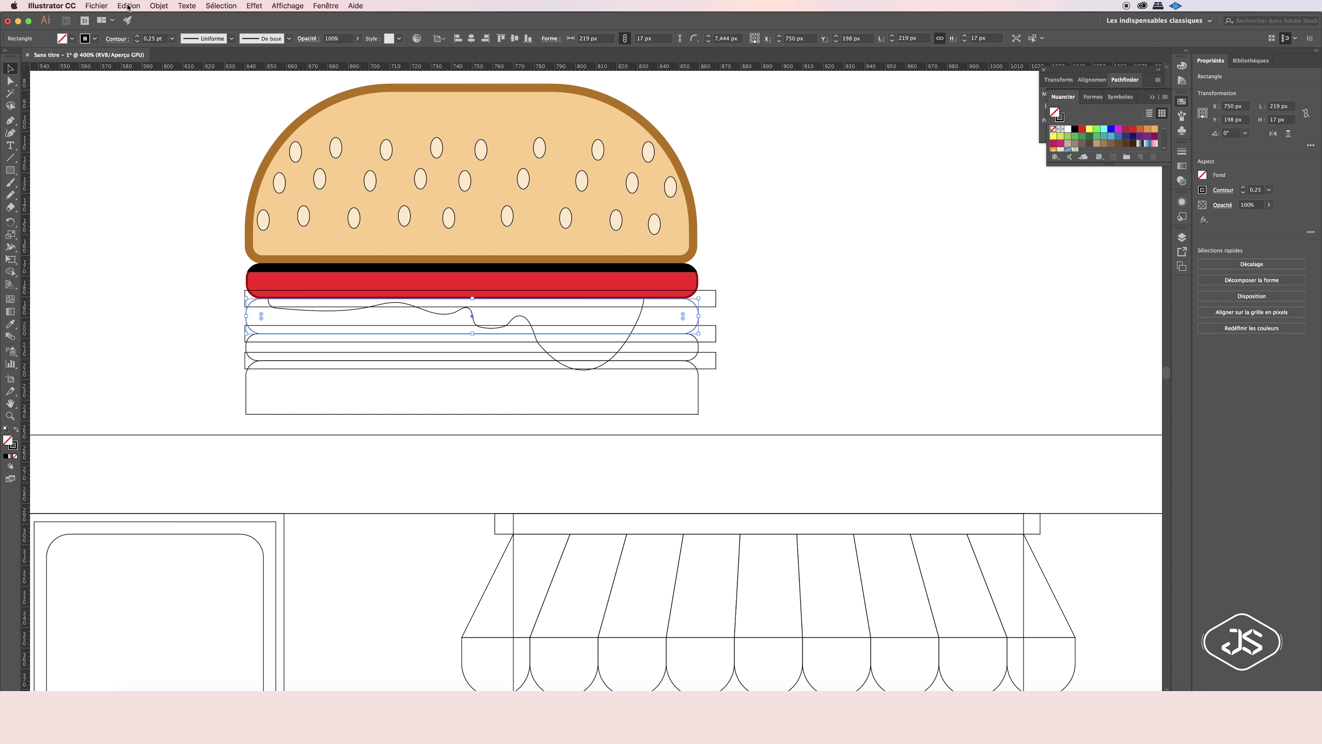
click(1065, 180)
click(700, 345)
click(128, 6)
click(152, 73)
Cut the band copies into thin top strips with Pathfinder and fill them black.
click(700, 382)
click(128, 6)
click(146, 43)
click(679, 346)
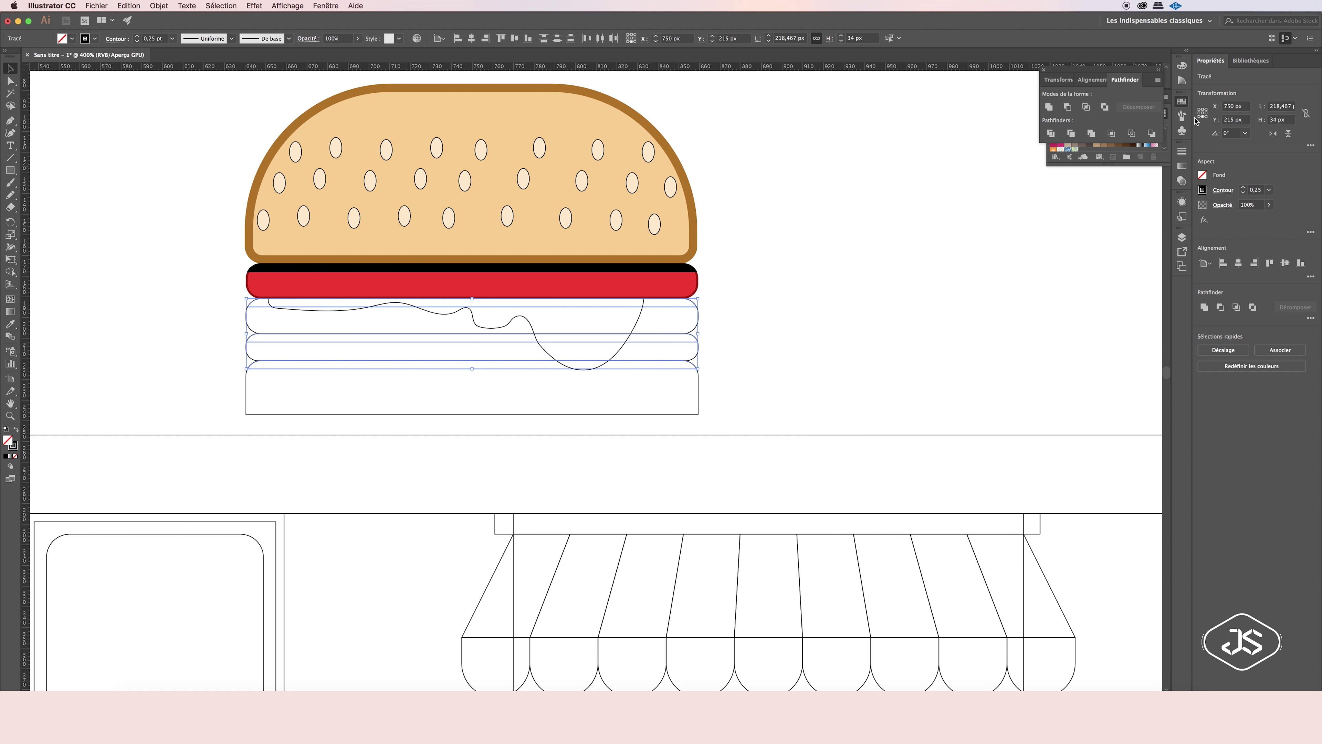
click(1182, 101)
click(1075, 128)
click(824, 242)
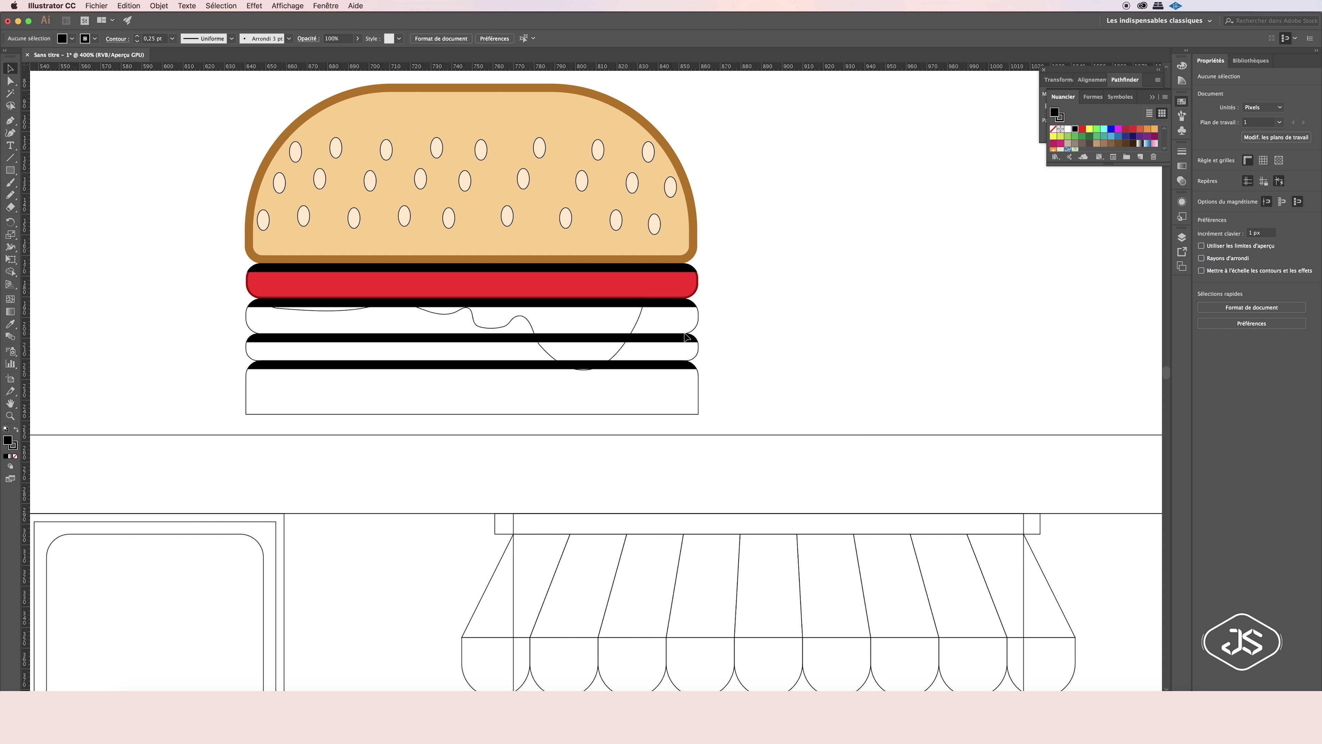
click(636, 327)
click(155, 6)
mouse_move(169, 199)
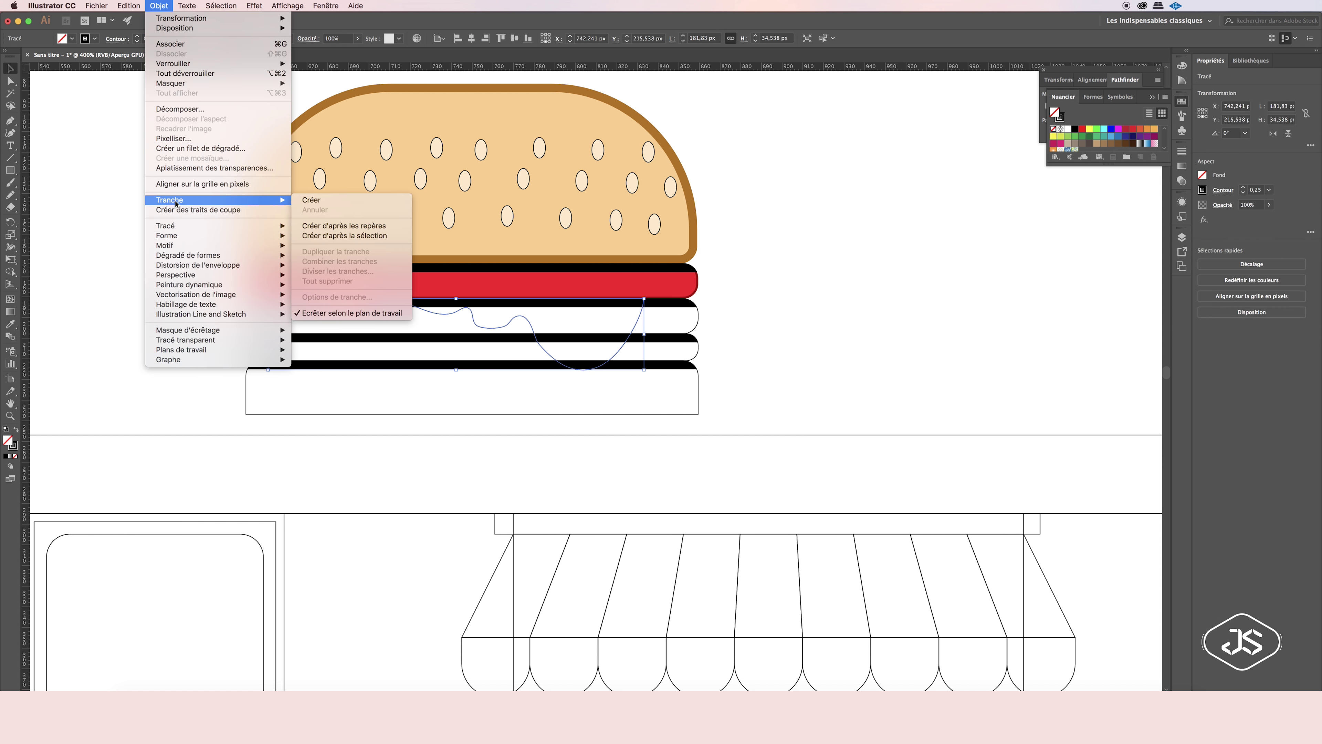
Apply Object > Path > Offset Path to the wavy cheese path.
click(339, 241)
click(937, 277)
click(1053, 136)
key(shift+ctrl+a)
Colour the cheese's offset edge a darker yellow.
scroll(691, 266, up, 2)
click(597, 367)
double_click(7, 440)
drag(720, 312, 711, 325)
click(813, 286)
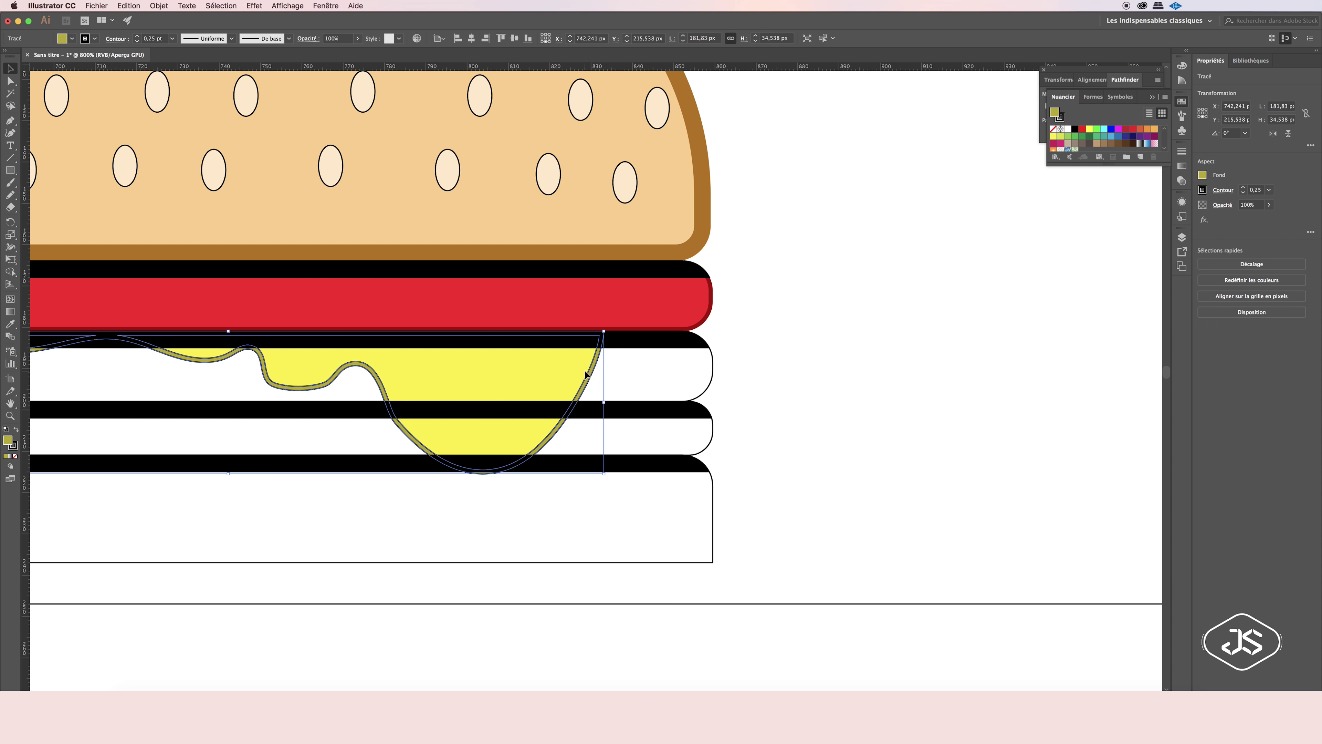
key(shift+ctrl+a)
Offset the white bun band and bottom bun outlines inward to create inset outlines.
click(672, 367)
click(159, 6)
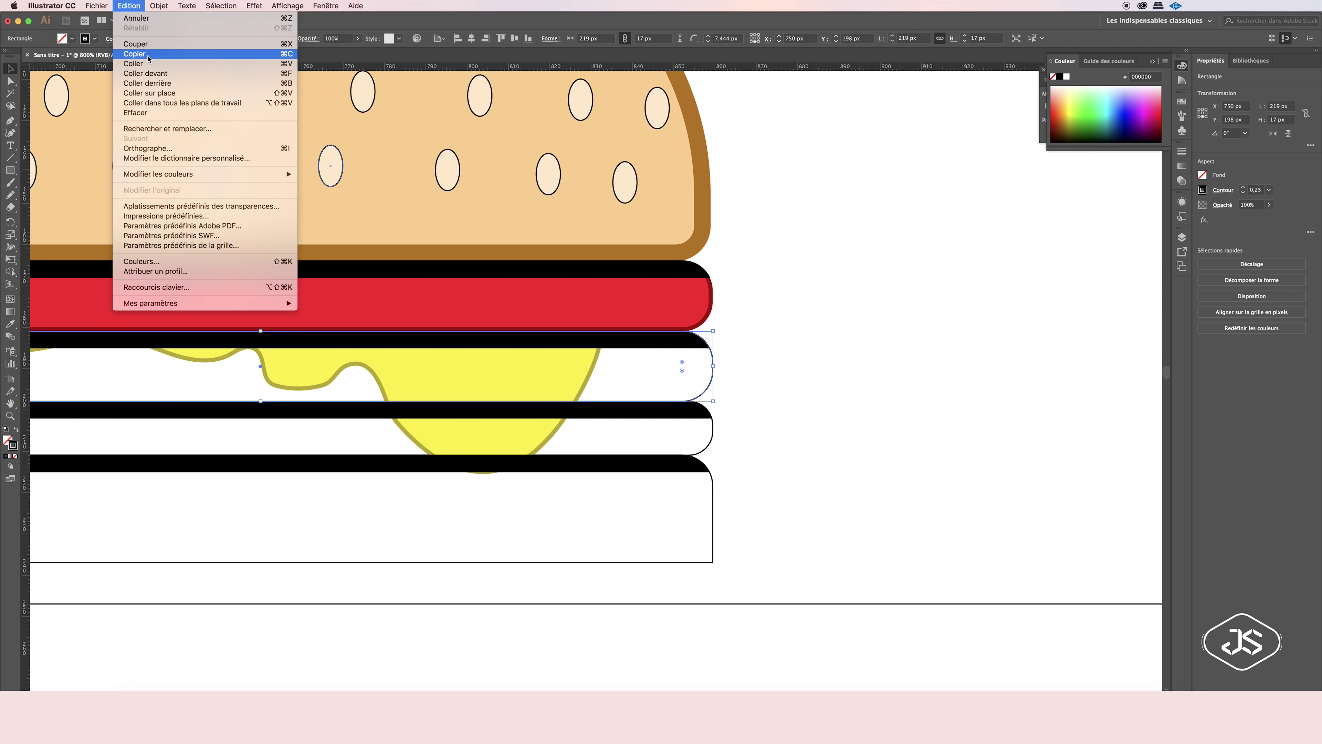
click(339, 254)
key(Return)
click(159, 5)
key(Escape)
click(693, 503)
click(159, 5)
click(338, 255)
key(Return)
Bring the cheese drip in front of the bun bands.
click(552, 365)
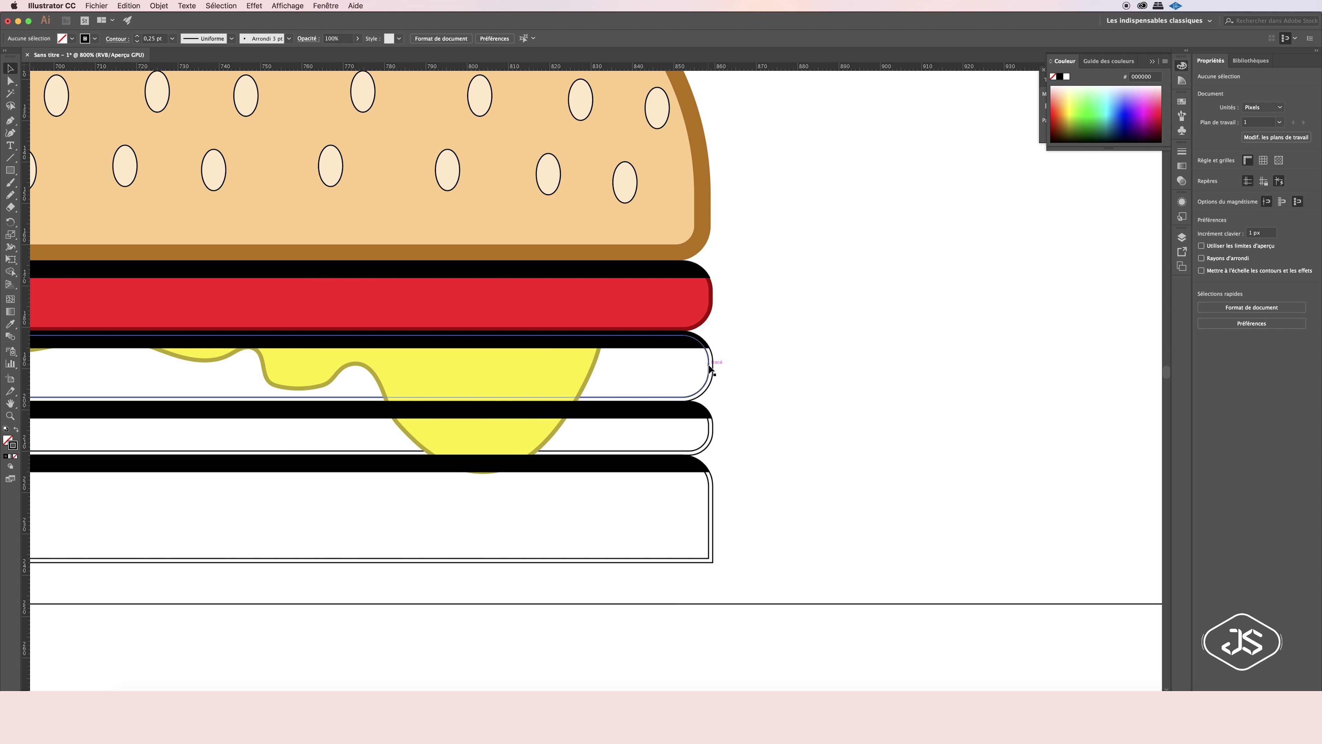
shift+click(591, 372)
click(1182, 240)
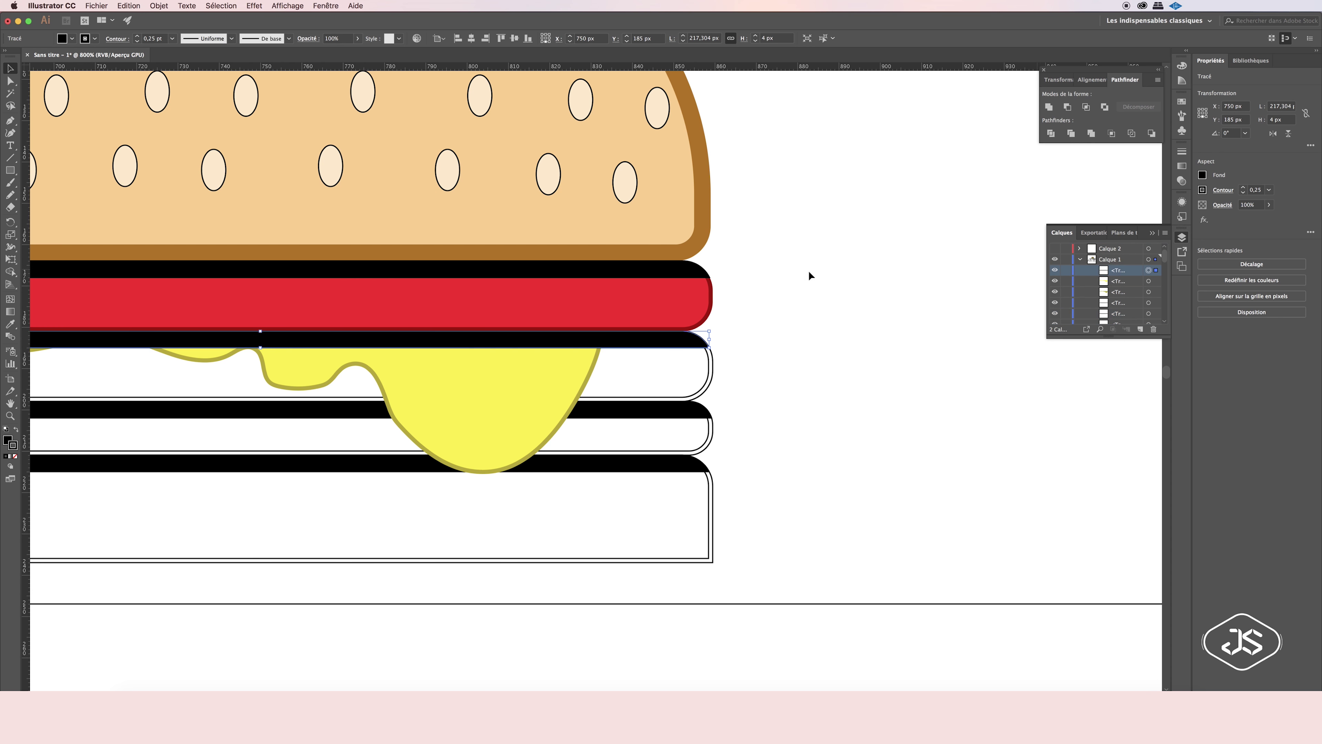
Fill the lower lettuce band green with a darker green edge.
scroll(788, 277, down, 5)
click(710, 320)
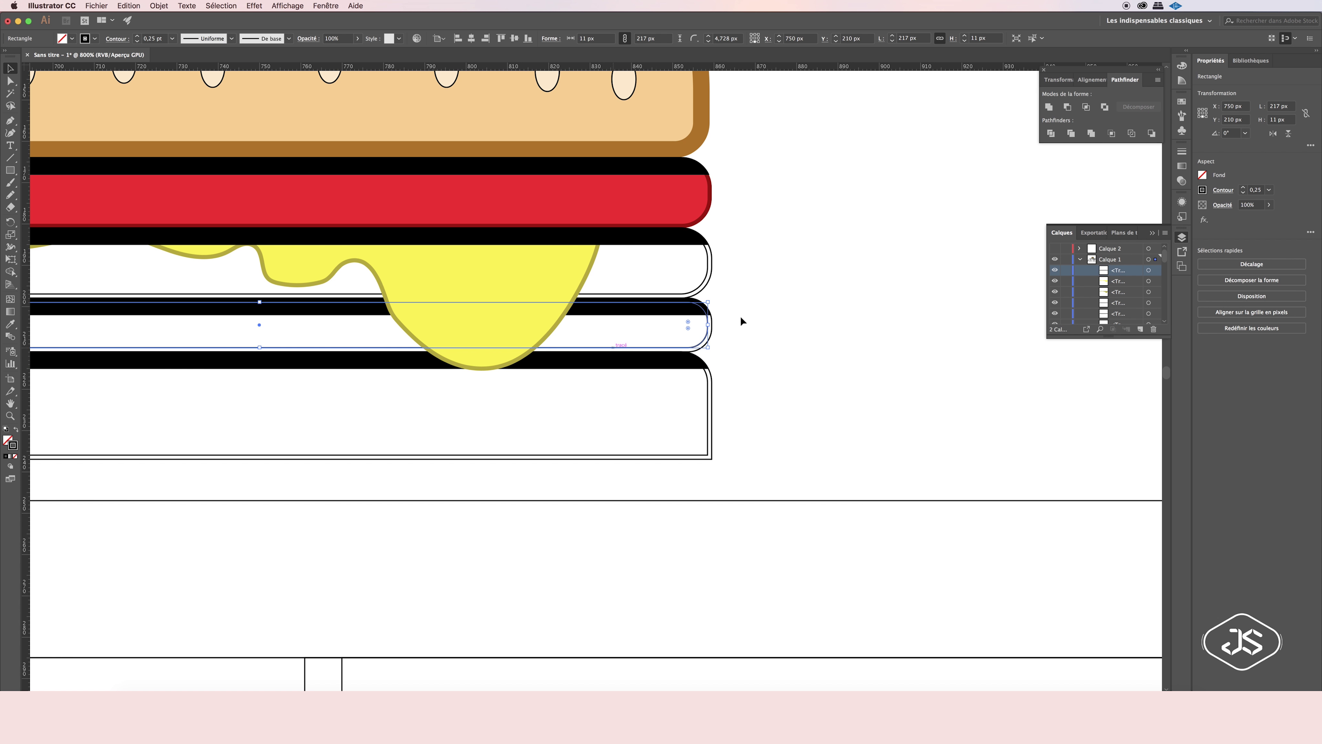
click(1182, 65)
click(1083, 111)
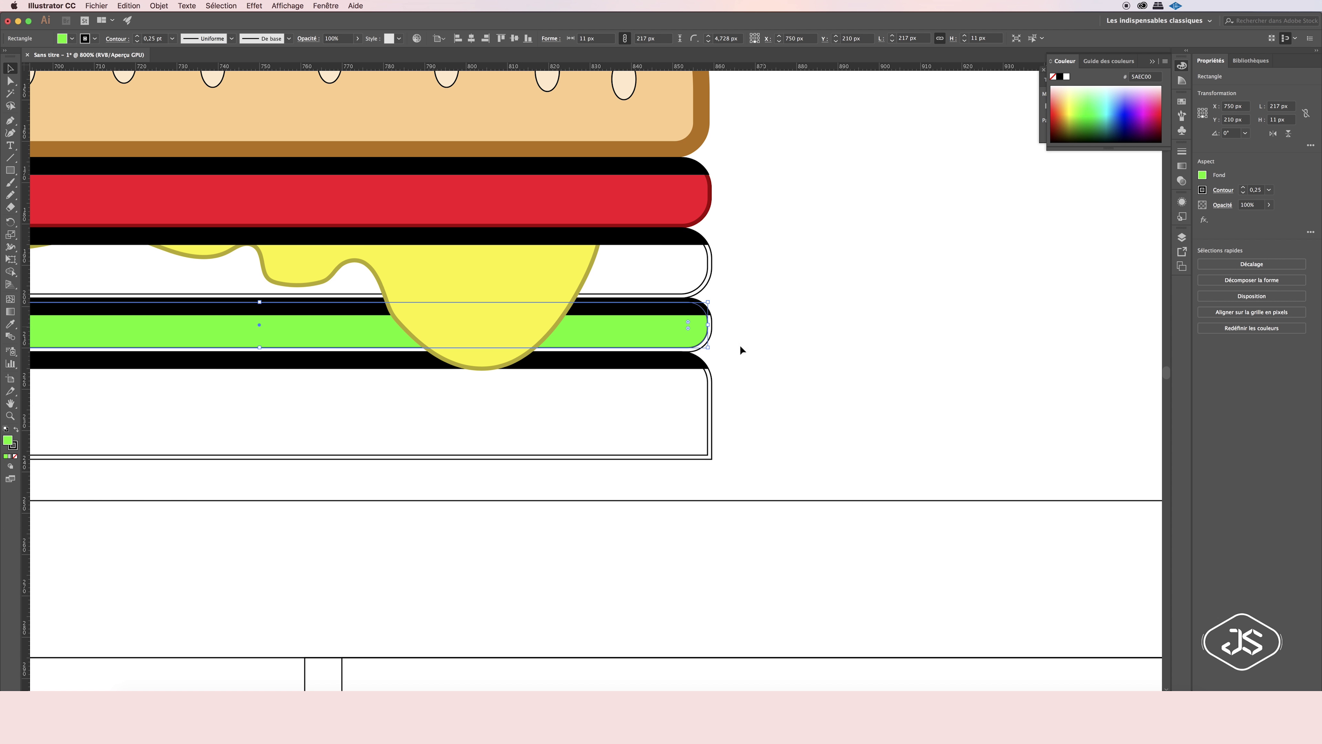
double_click(12, 446)
click(815, 286)
key(ctrl+shift+a)
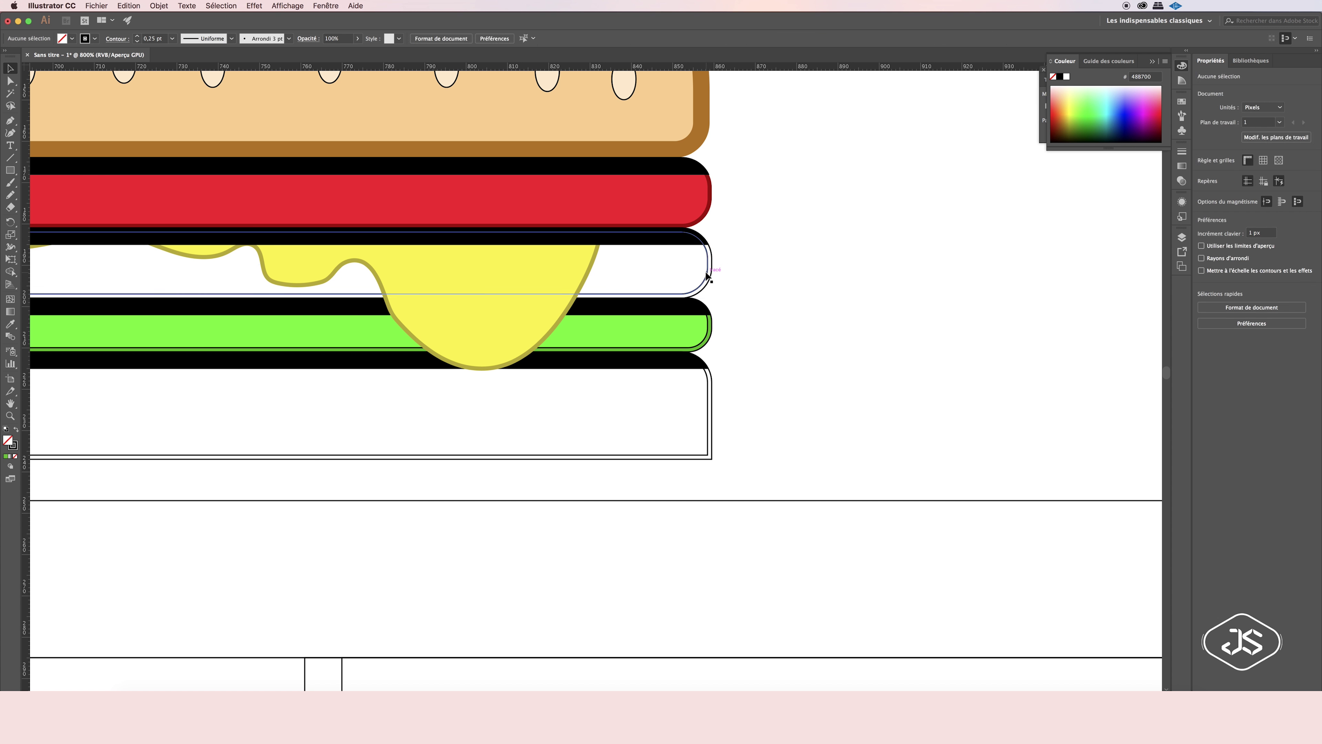
Fill the middle patty band dark brown with a dark edge.
click(708, 278)
key(i)
click(711, 333)
key(v)
Eyedrop the top bun's tan fill and brown edge onto the bottom bun.
click(711, 416)
click(9, 329)
click(364, 152)
click(364, 115)
key(v)
click(364, 271)
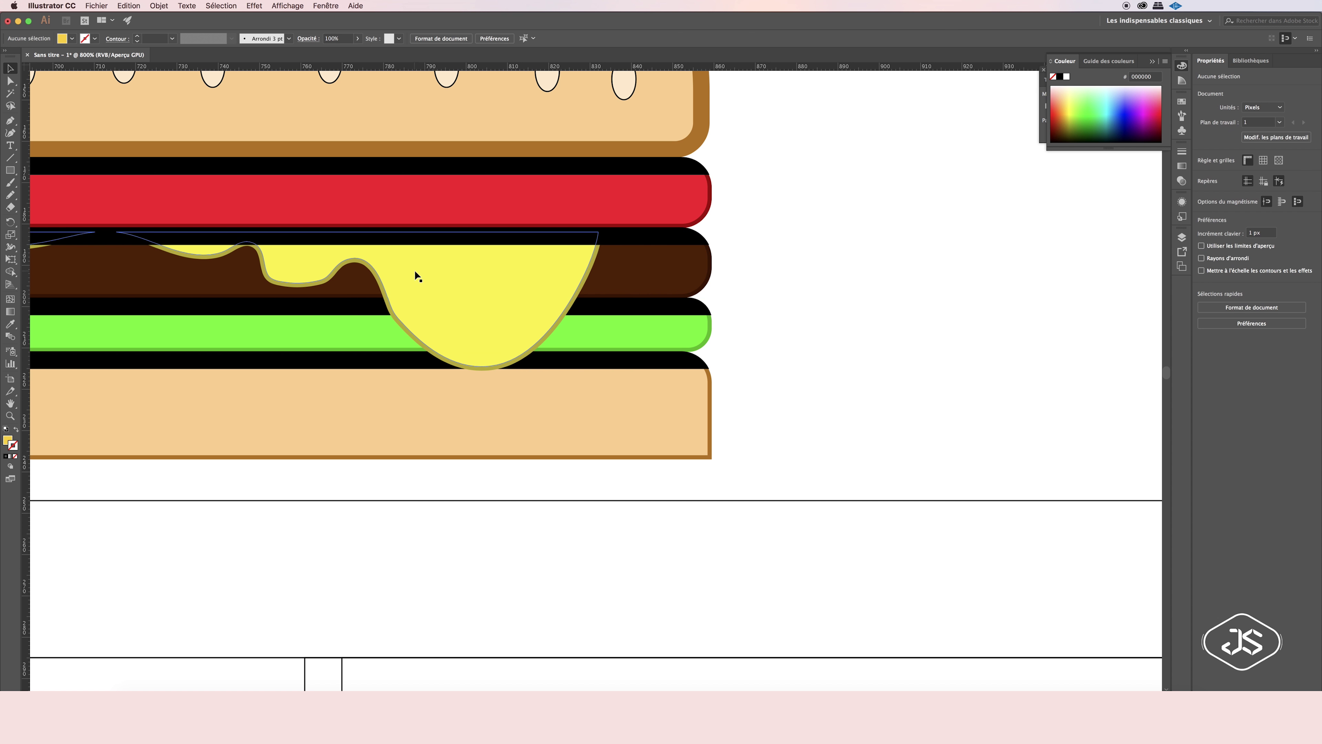
Select all the black shadow strips.
scroll(414, 270, down, 5)
scroll(576, 375, up, 4)
click(312, 263)
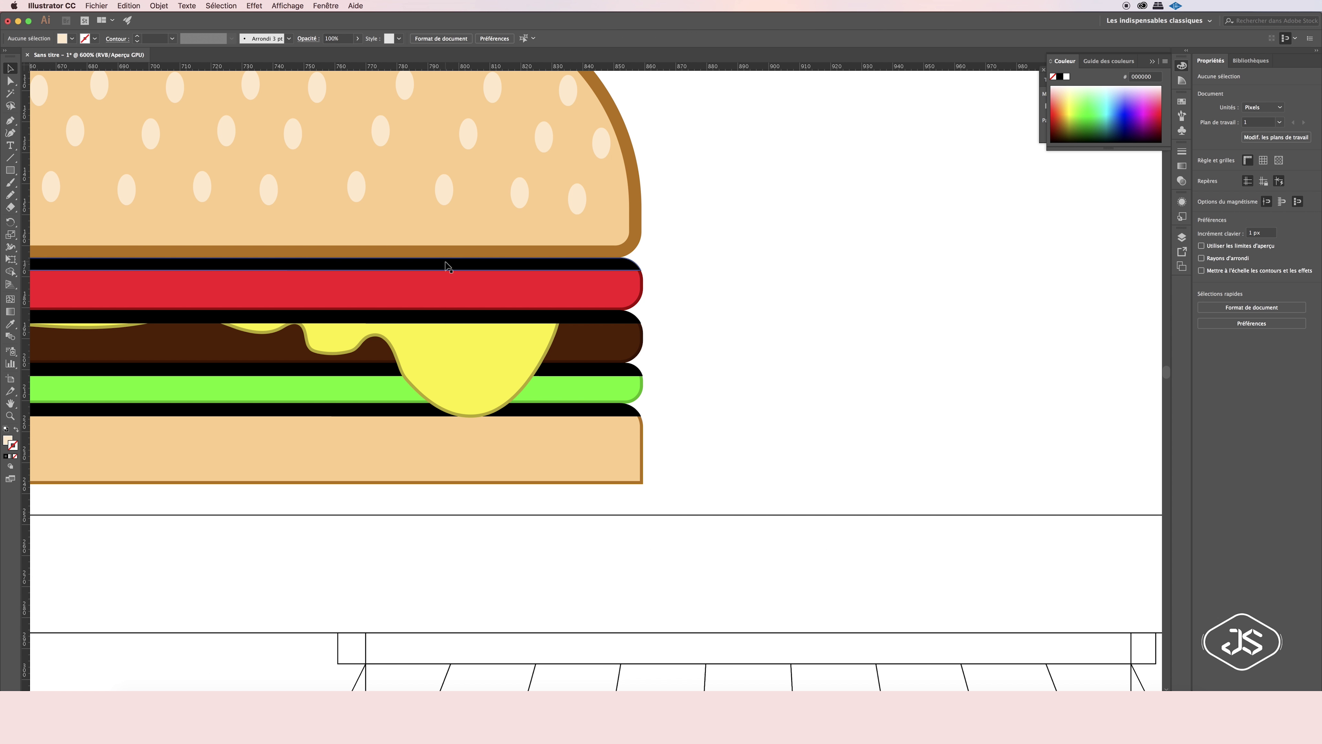
Lower the black shadow strips' opacity to 54% in Transparency.
click(1182, 180)
drag(1162, 176, 1145, 177)
click(648, 393)
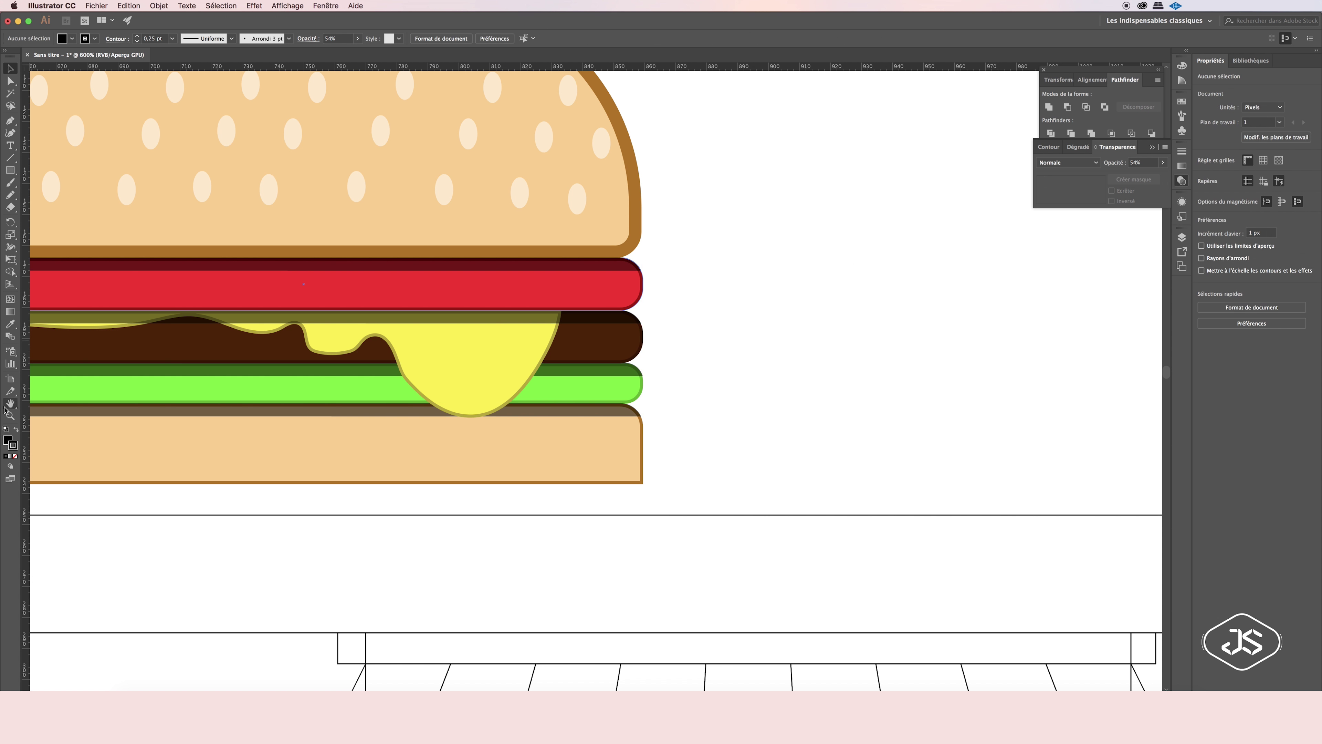
key(z)
click(595, 390)
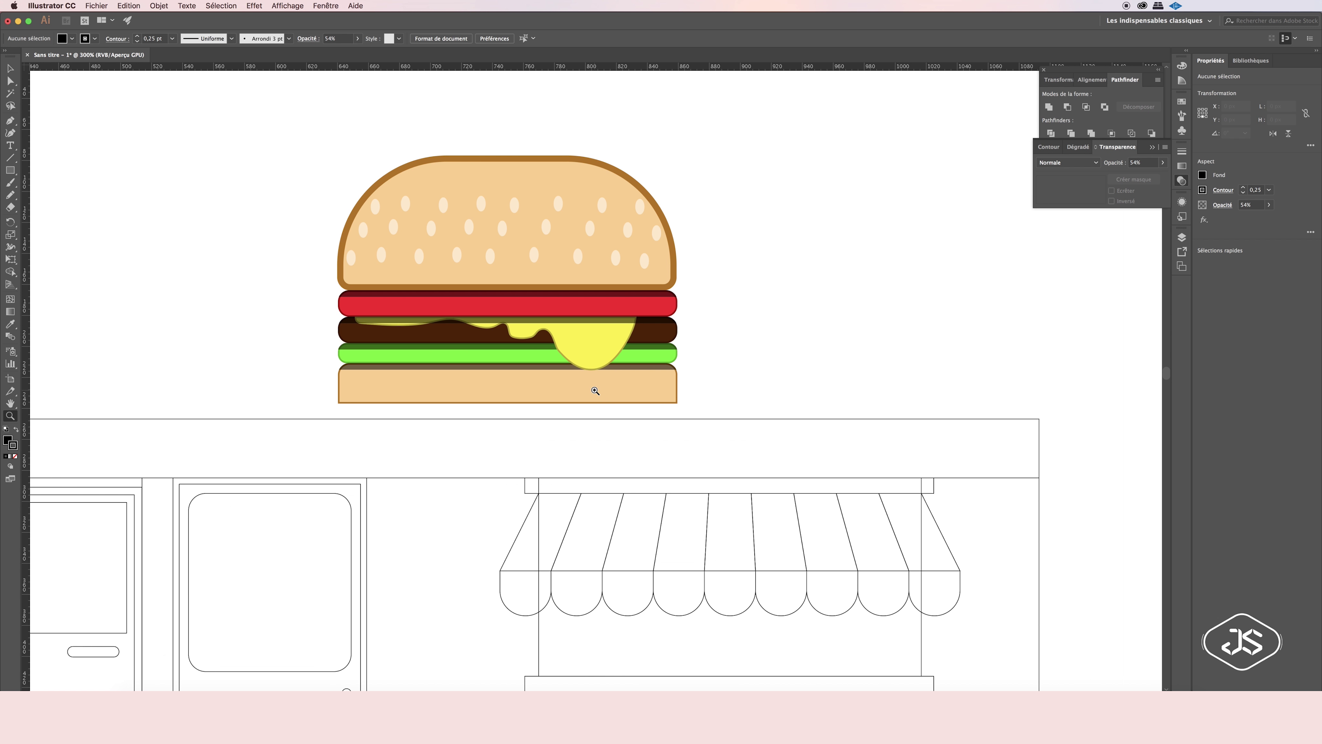
key(ctrl+0)
scroll(465, 238, up, 3)
key(v)
click(595, 277)
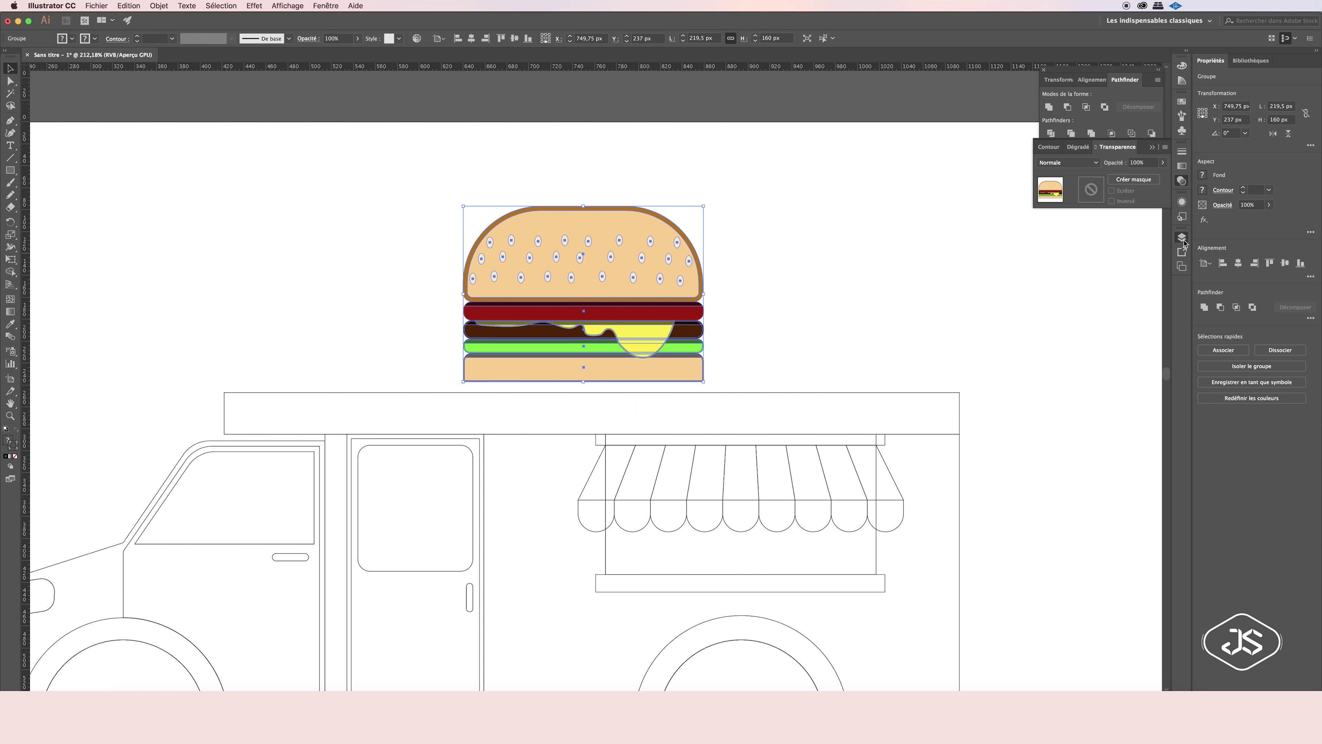
Lock an item in Layers, then select all the burger parts and group them.
click(1182, 238)
click(1066, 281)
click(1149, 270)
right_click(517, 260)
click(560, 325)
click(1079, 270)
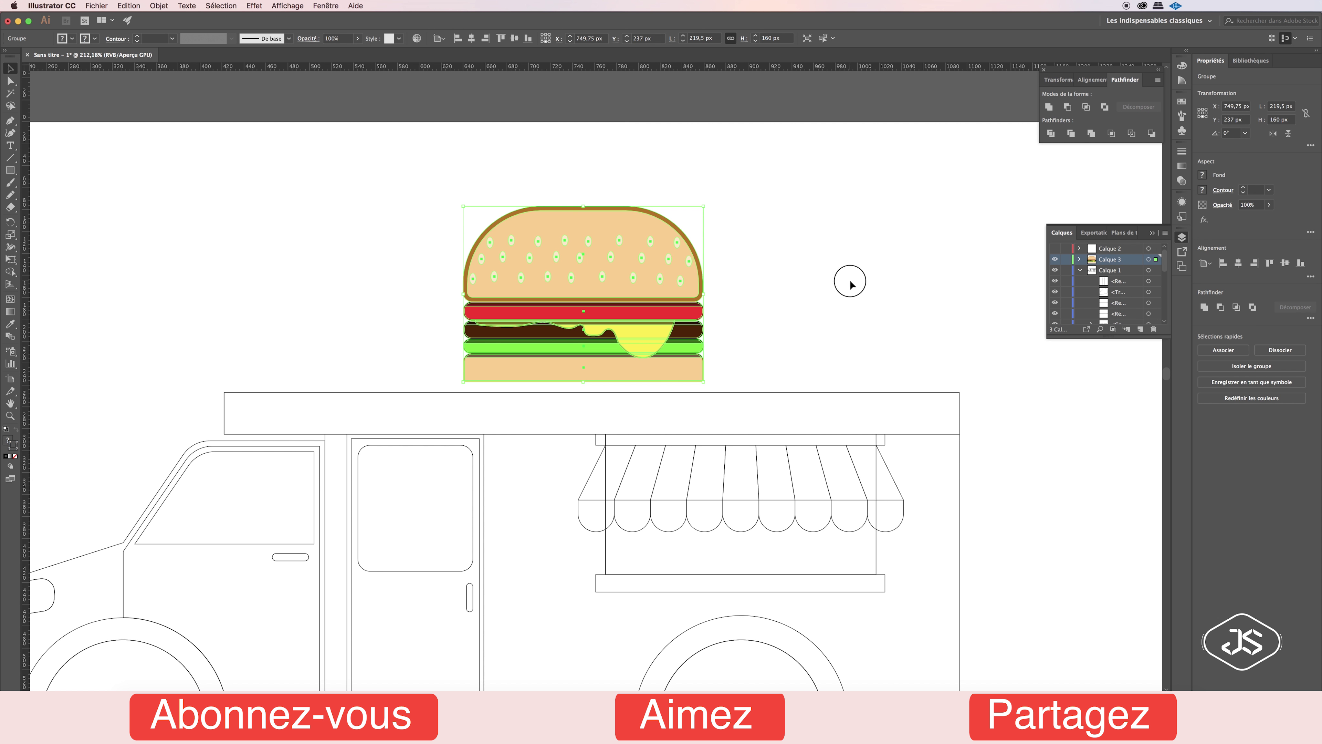
click(850, 281)
scroll(850, 281, down, 3)
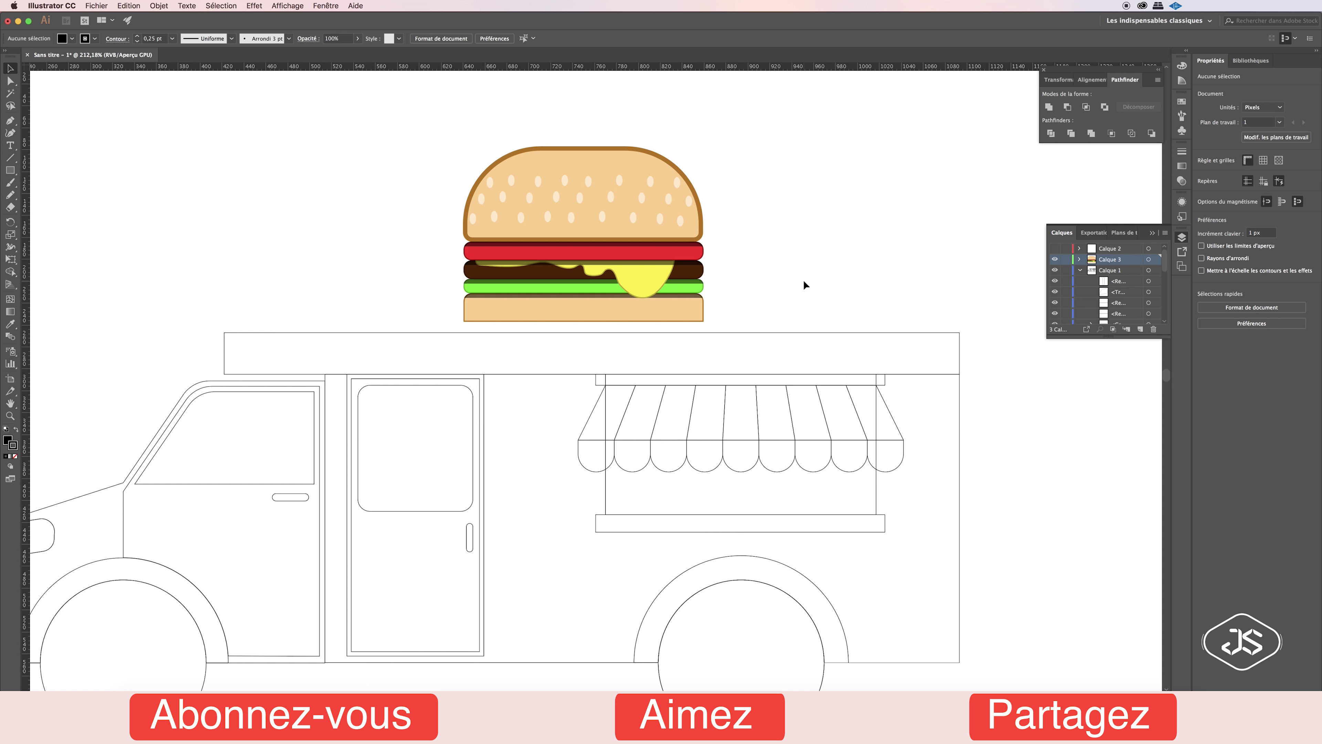
Fill the truck's roof bar with a red swatch.
click(716, 332)
key(a)
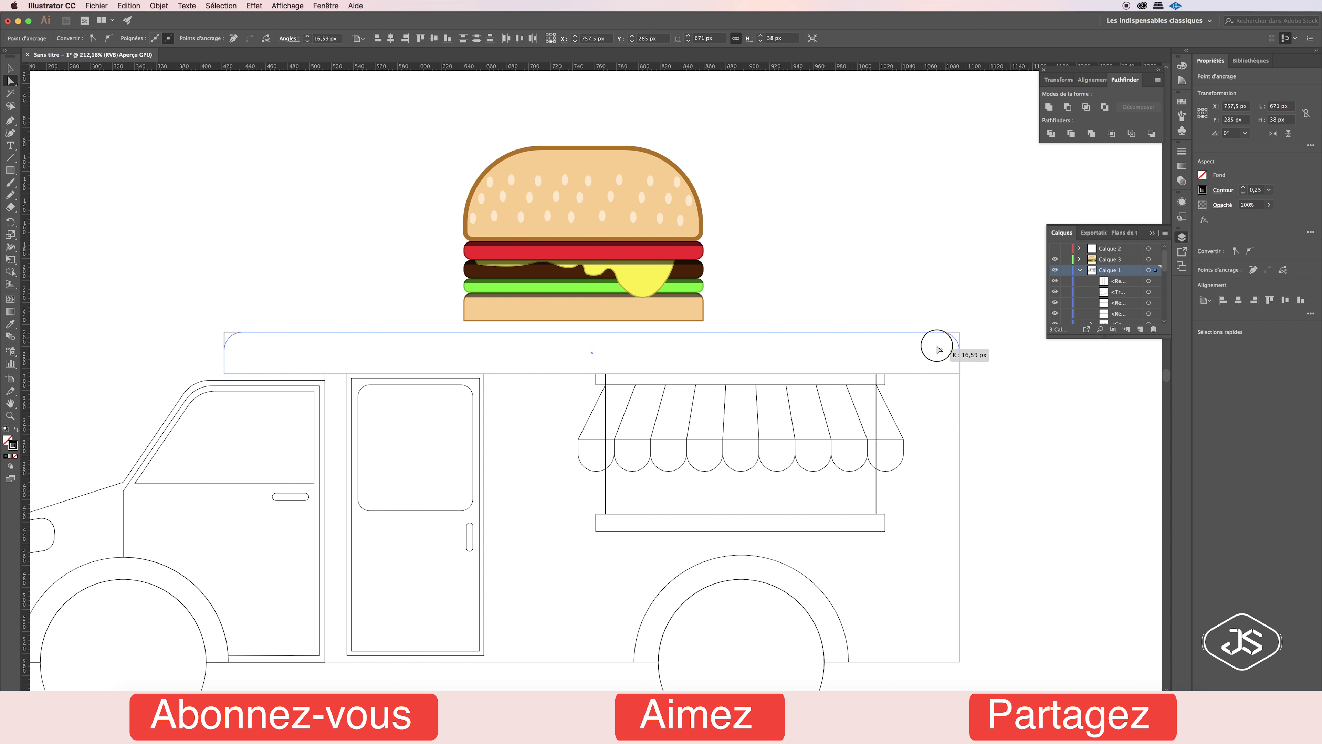
key(v)
click(296, 212)
click(779, 374)
click(1182, 101)
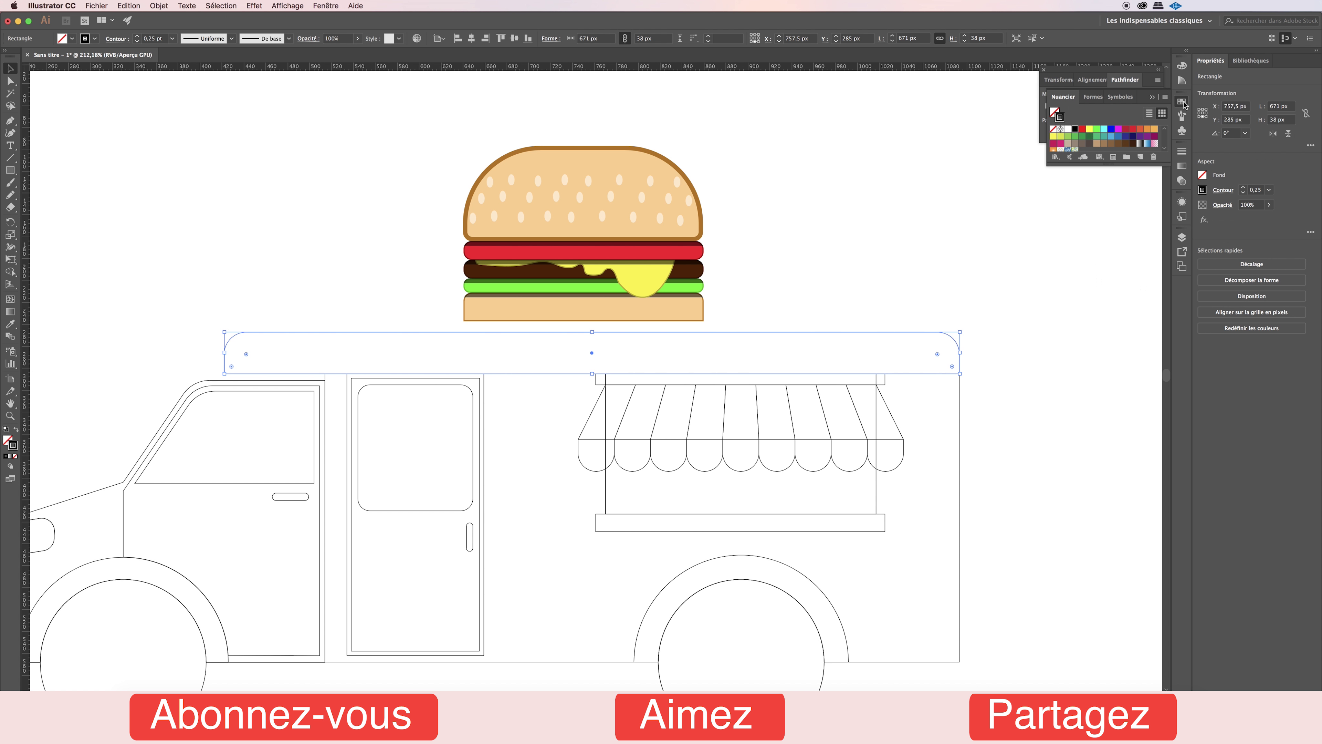
click(1082, 128)
click(909, 378)
scroll(1000, 400, down, 3)
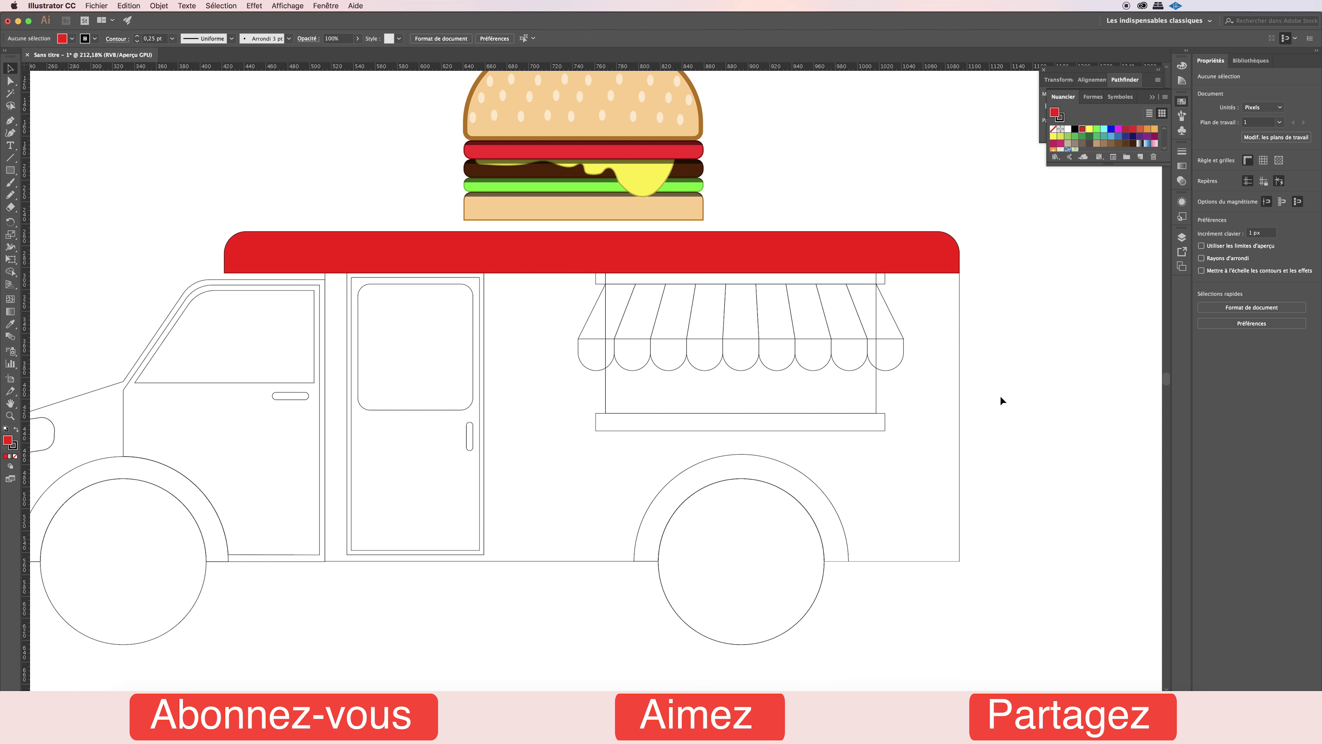
Zoom out and fill the 247 × 128 px serving window rectangle black.
click(862, 301)
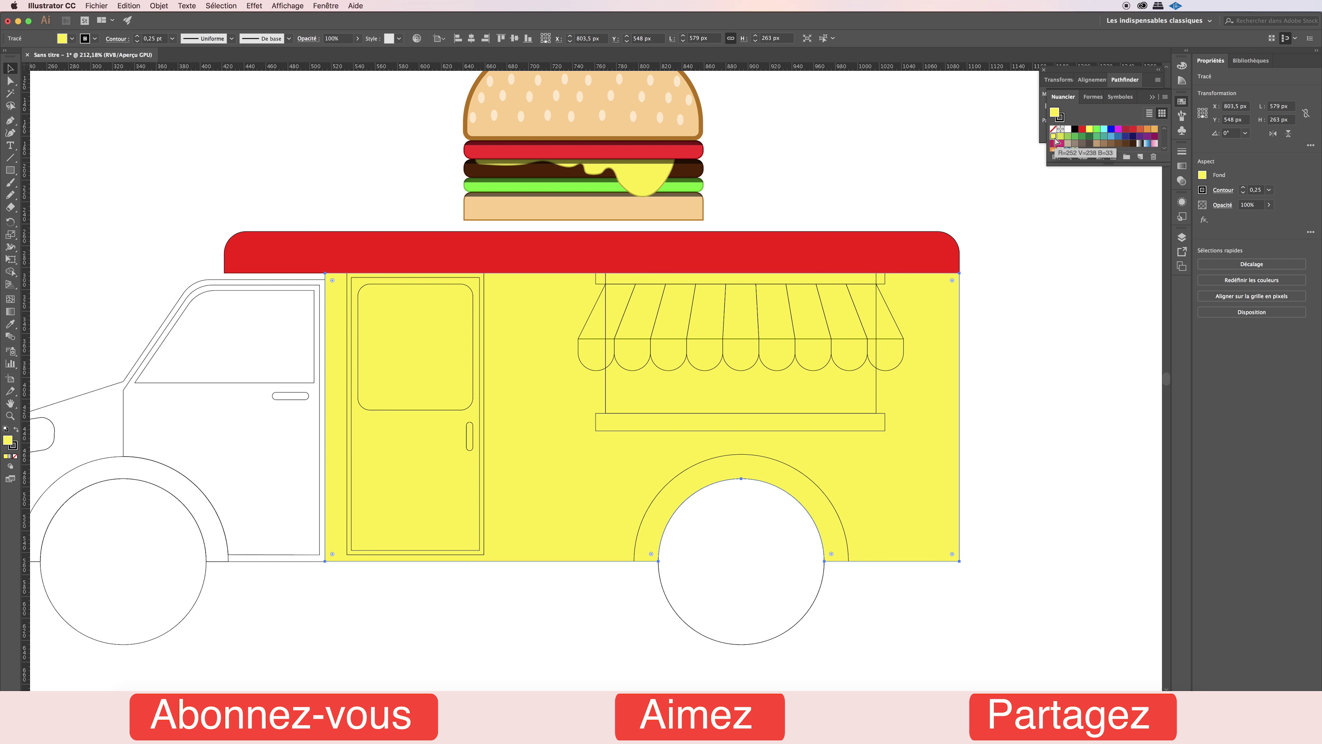
click(10, 417)
alt+click(566, 427)
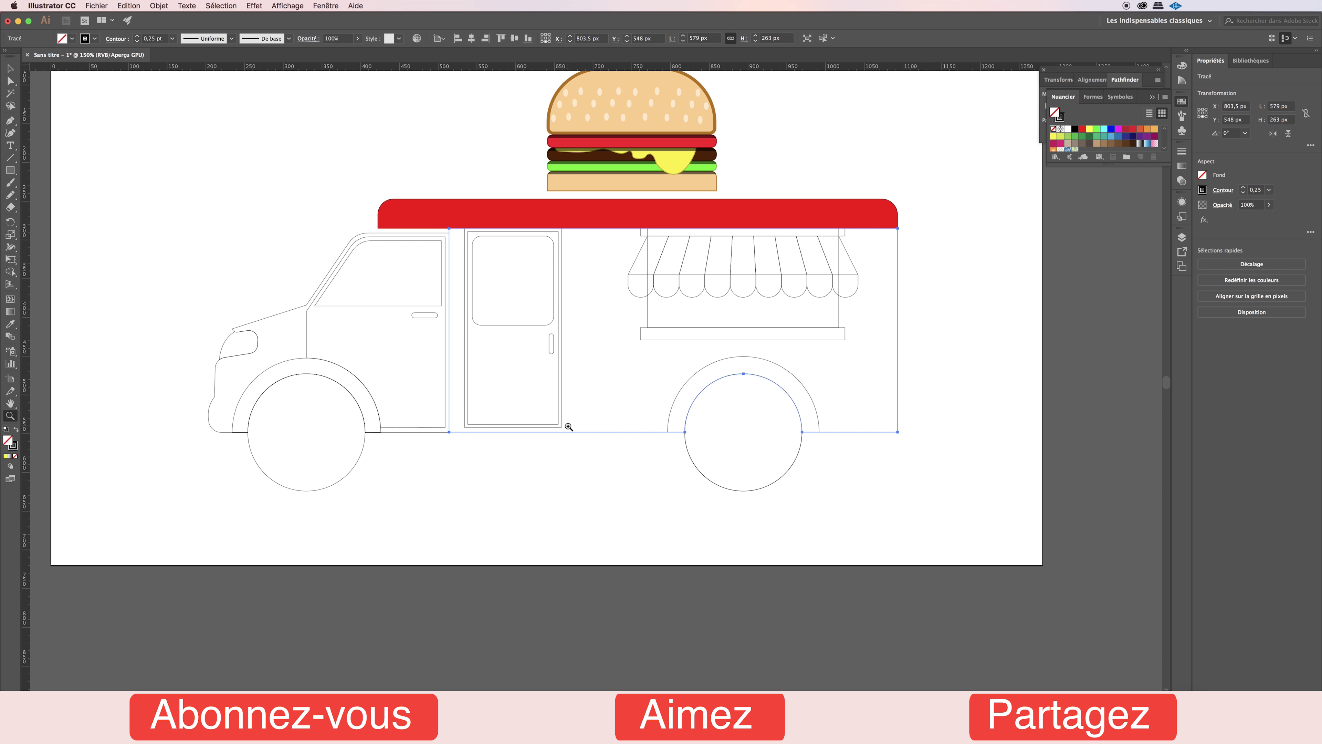
key(v)
click(649, 318)
click(1074, 129)
click(1181, 237)
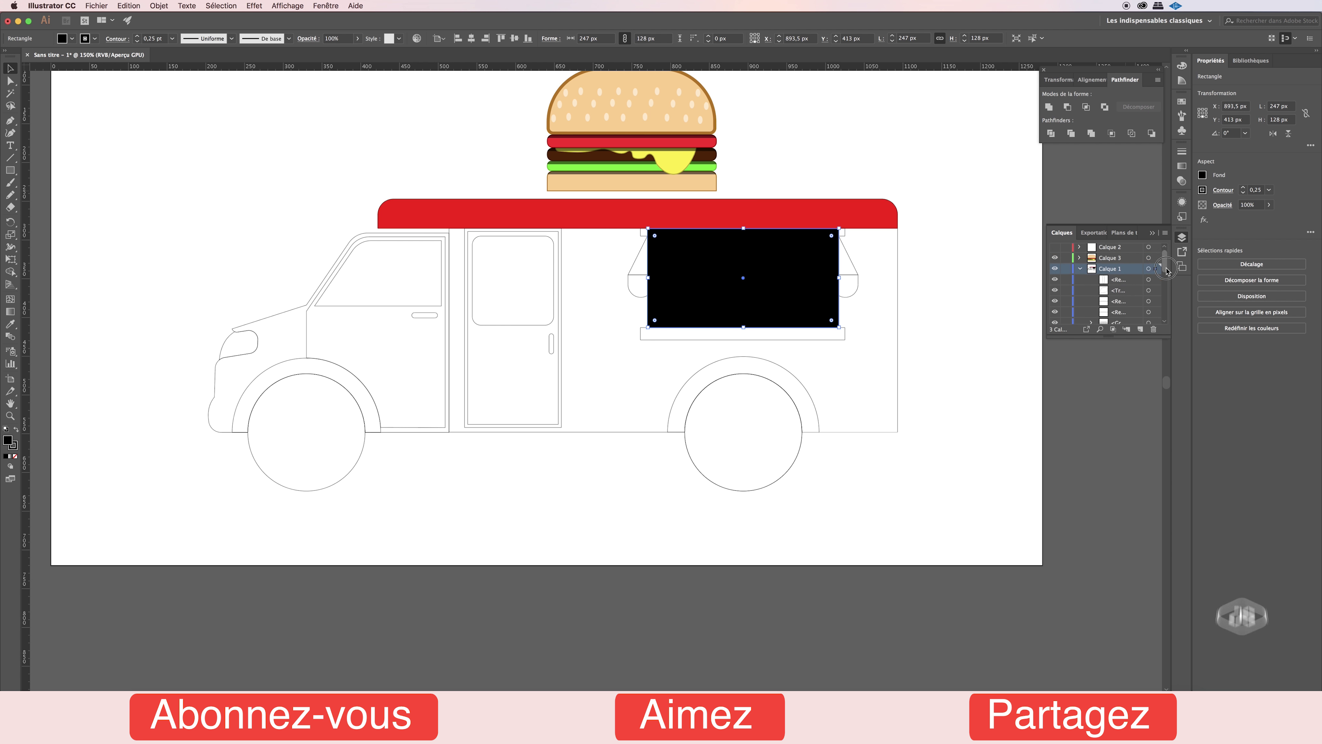
Hide the black window, ungroup the awning and eyedrop the roof's red onto its stripes.
click(850, 265)
right_click(852, 268)
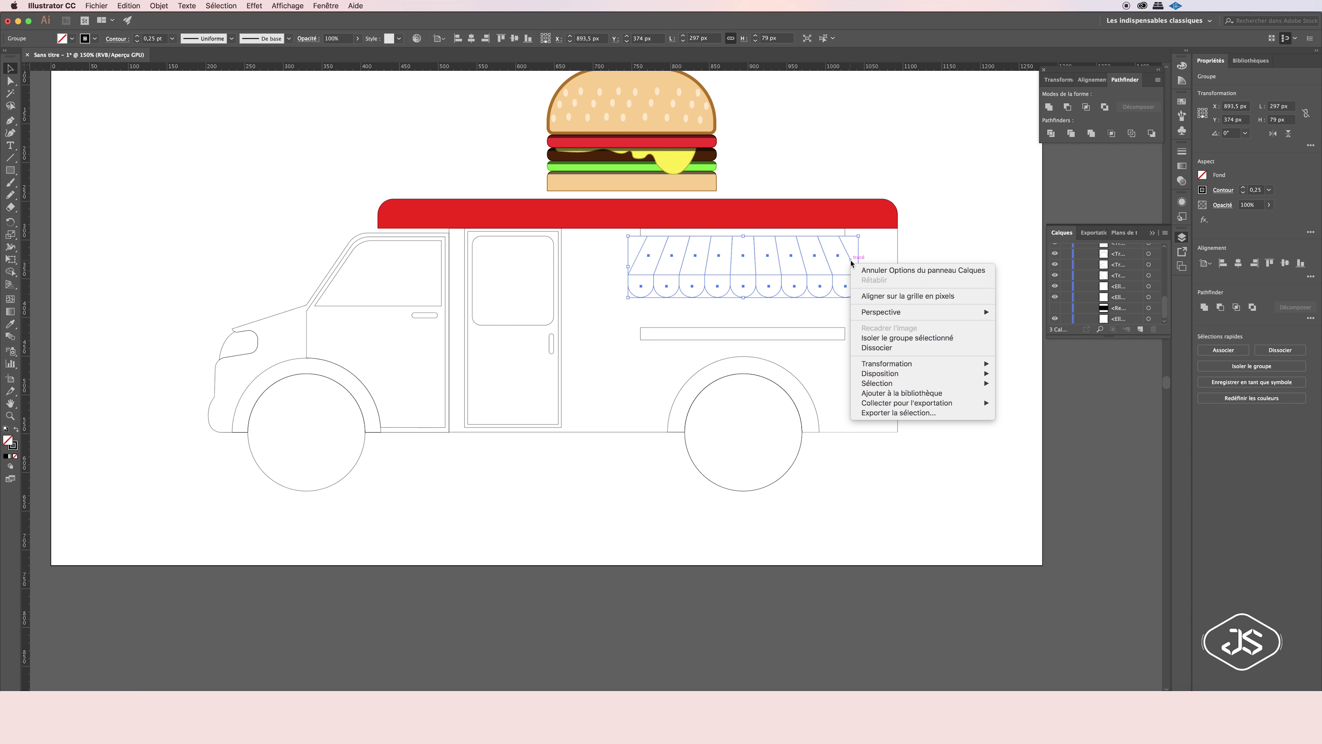
click(877, 351)
click(661, 269)
shift+click(710, 258)
shift+click(718, 260)
key(i)
click(575, 217)
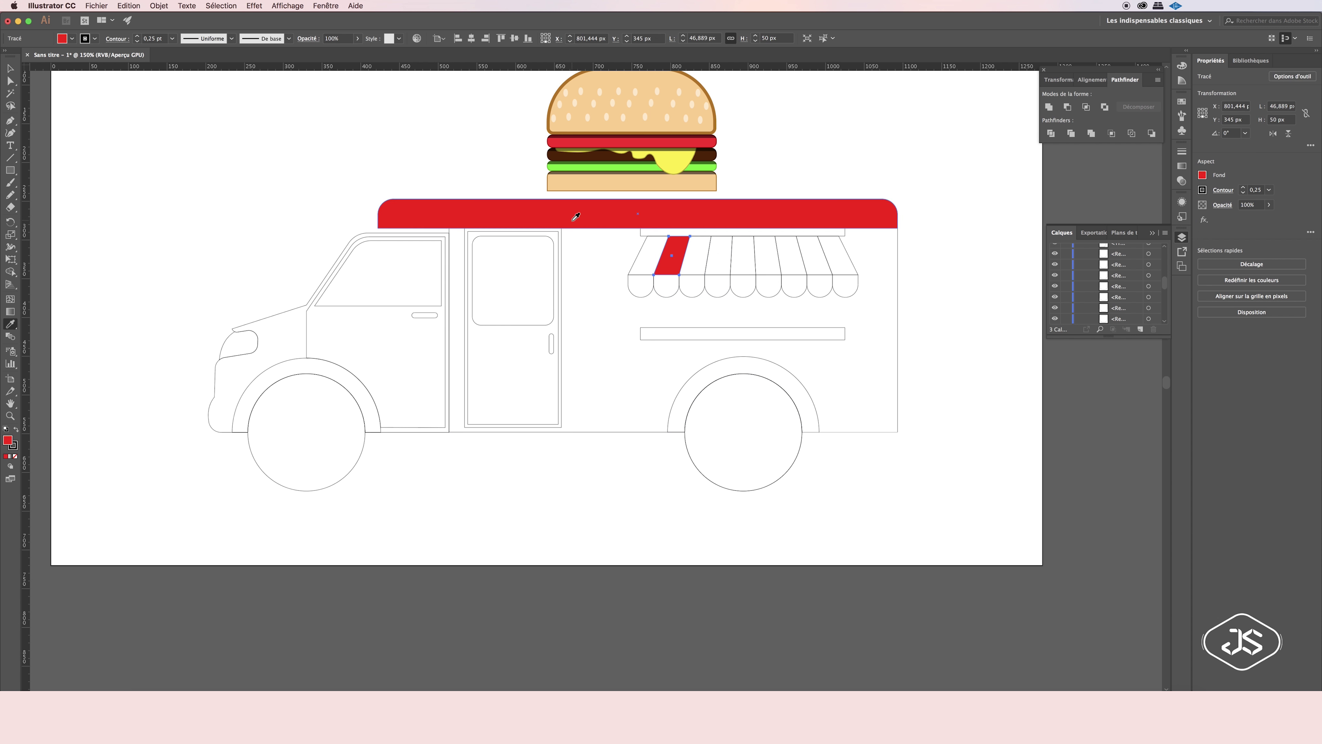
Make the alternate awning stripes white.
drag(942, 281, 398, 375)
click(651, 293)
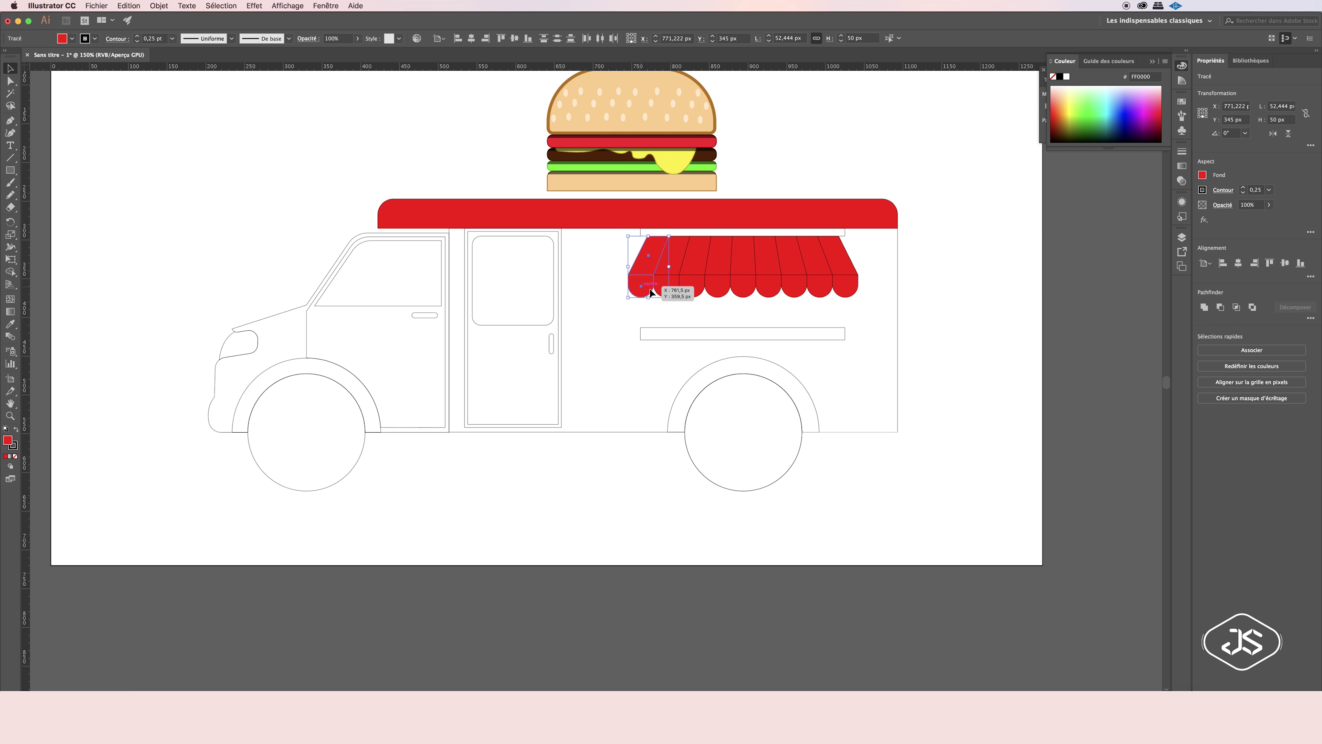
key(d)
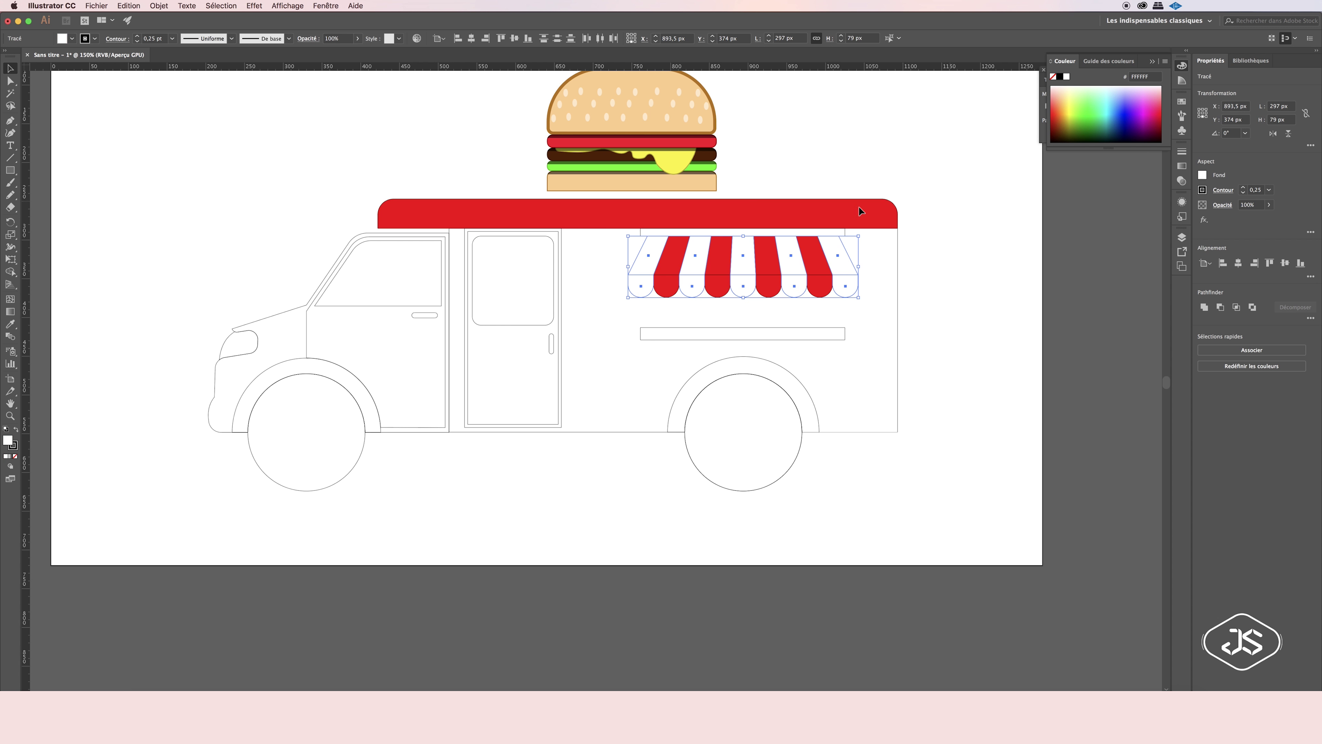
key(cmd+z)
click(678, 275)
shift+click(820, 281)
key(d)
Fill the bar above the awning and the counter bar below the window blue.
click(1003, 201)
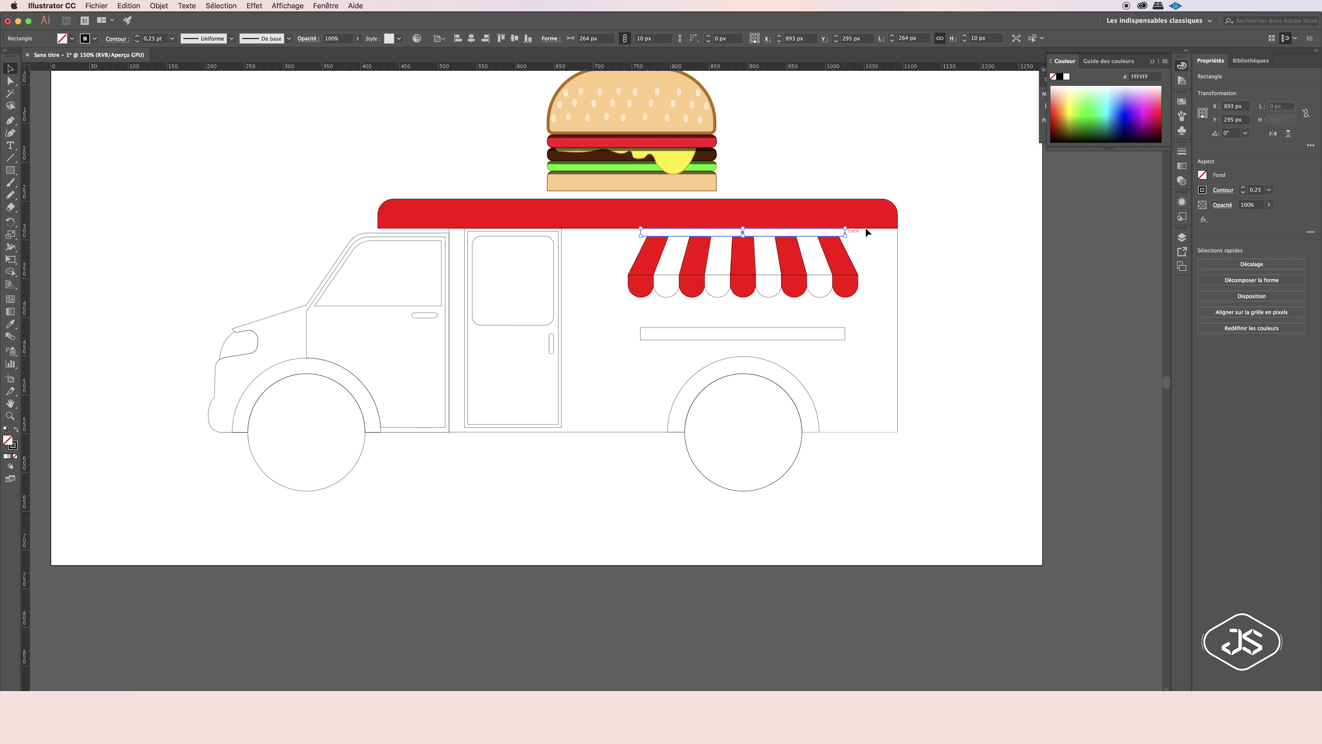
click(847, 232)
click(866, 313)
click(843, 333)
click(1121, 107)
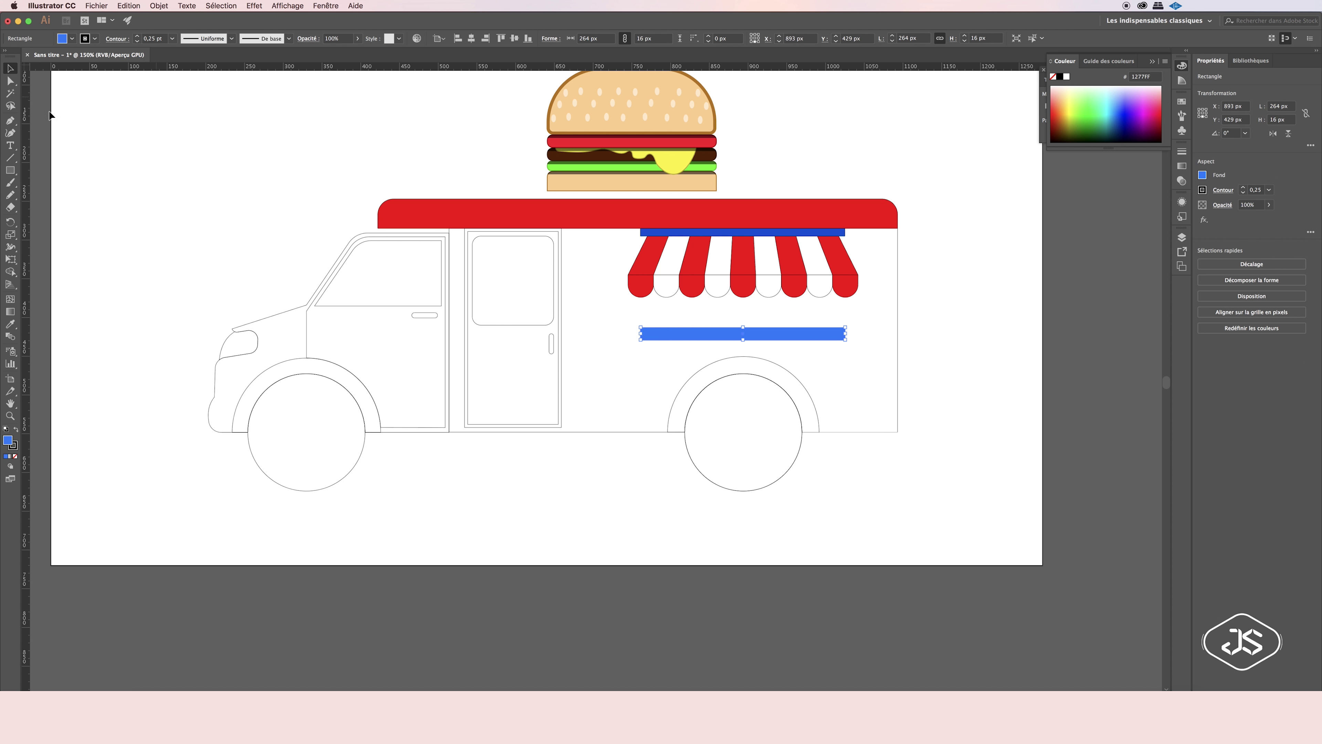
click(96, 107)
Bring the black window rectangle back behind the awning in Layers.
click(1177, 239)
drag(646, 234, 838, 327)
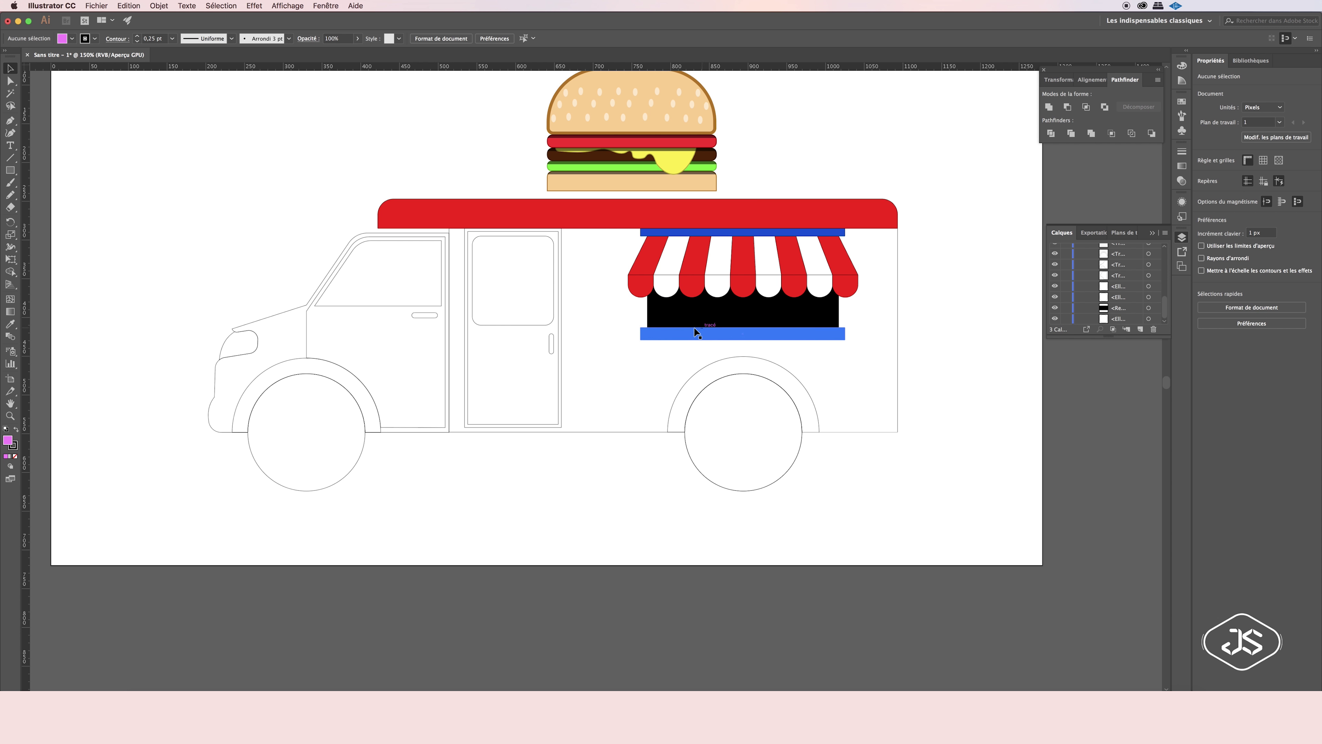
key(F6)
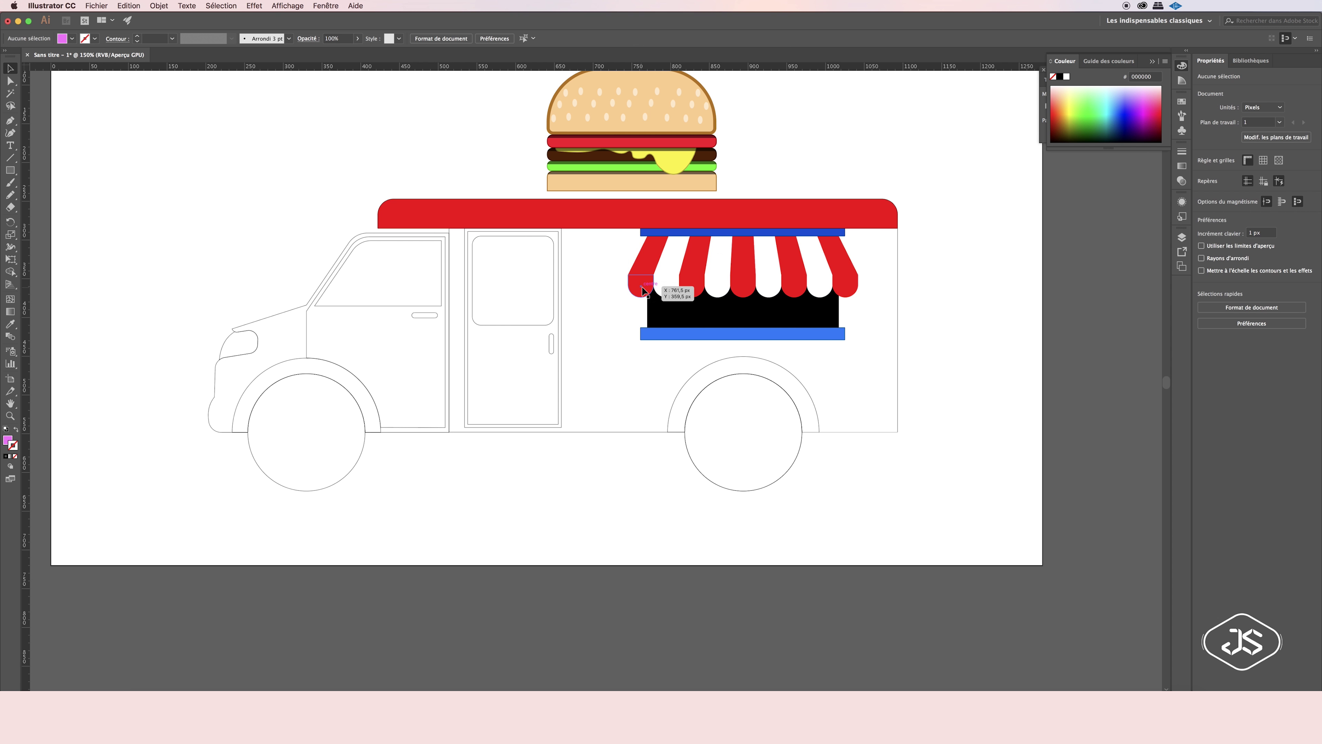
click(671, 292)
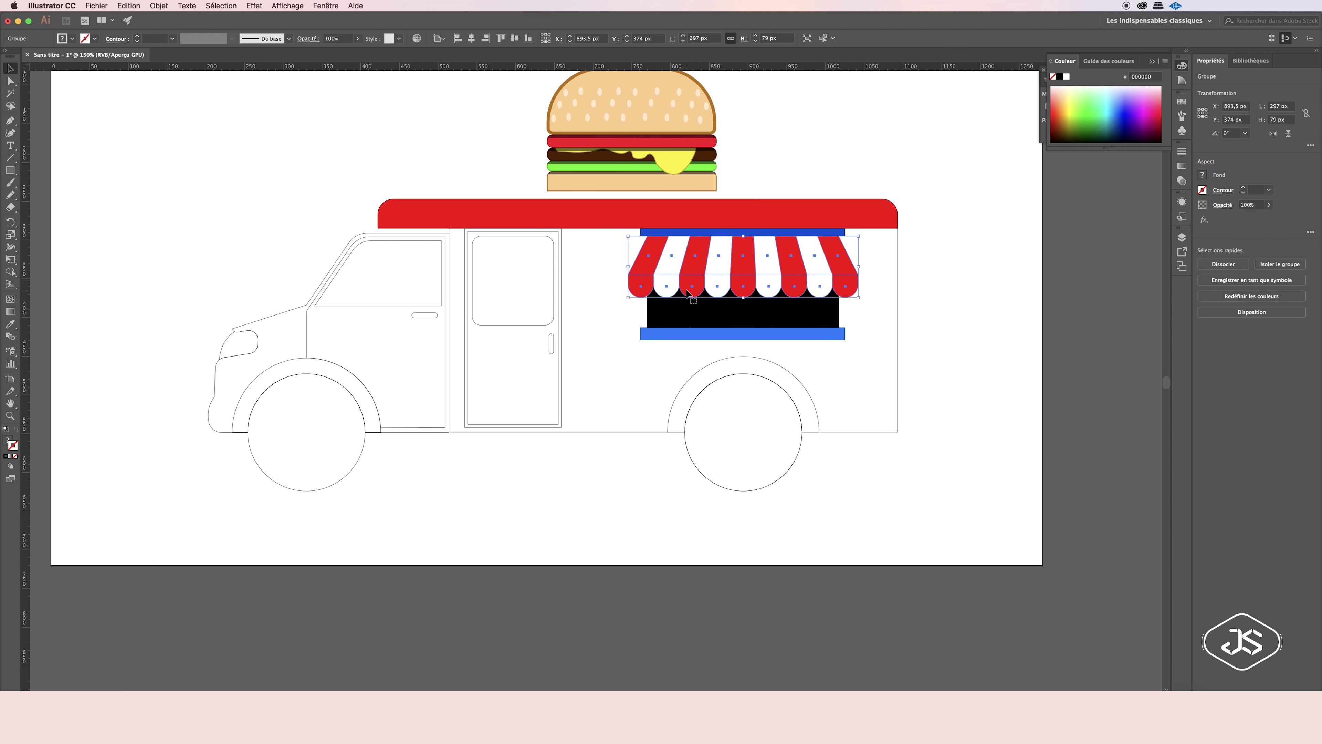
Recolour the white awning scallops light grey #EAEAEA.
drag(692, 323, 754, 291)
double_click(8, 440)
click(815, 286)
click(718, 289)
double_click(8, 440)
text(eaeaea)
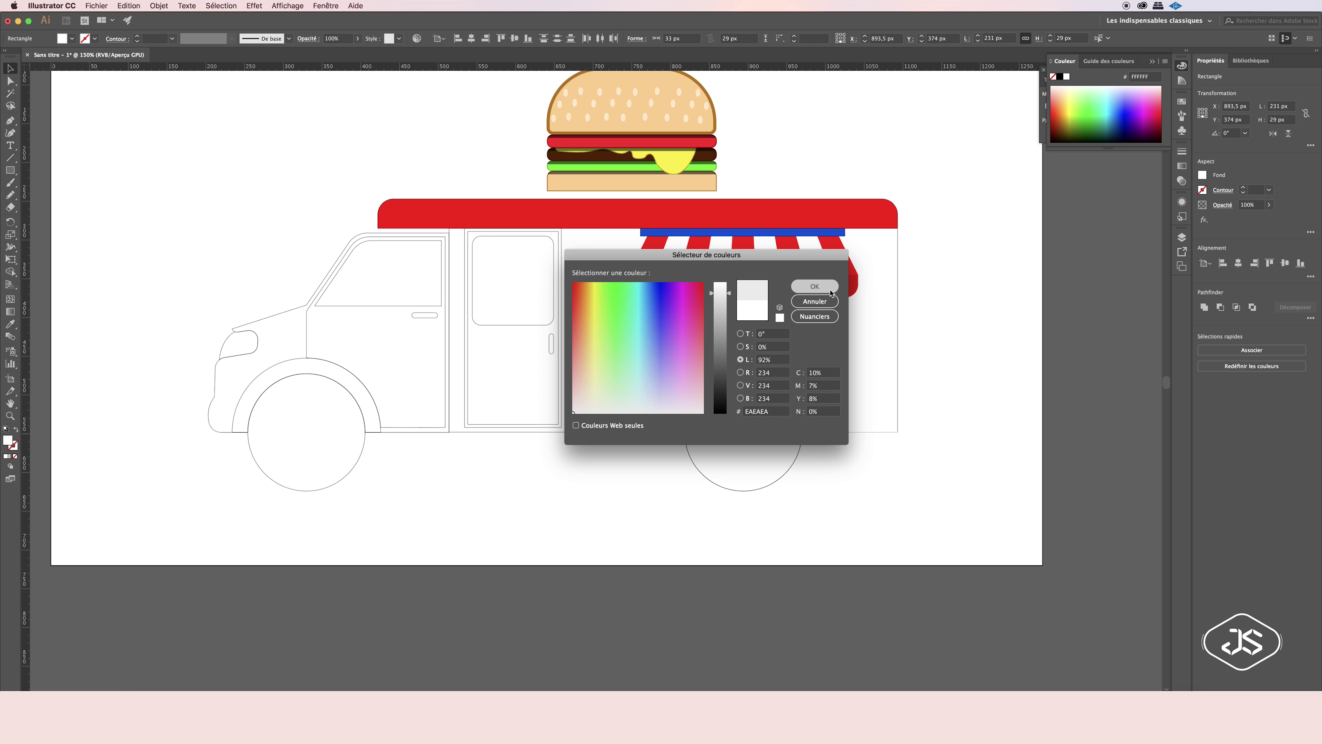
key(Return)
click(939, 318)
Lock the black window rectangle and zoom out to the whole artboard.
click(830, 324)
key(super+2)
key(shift+x)
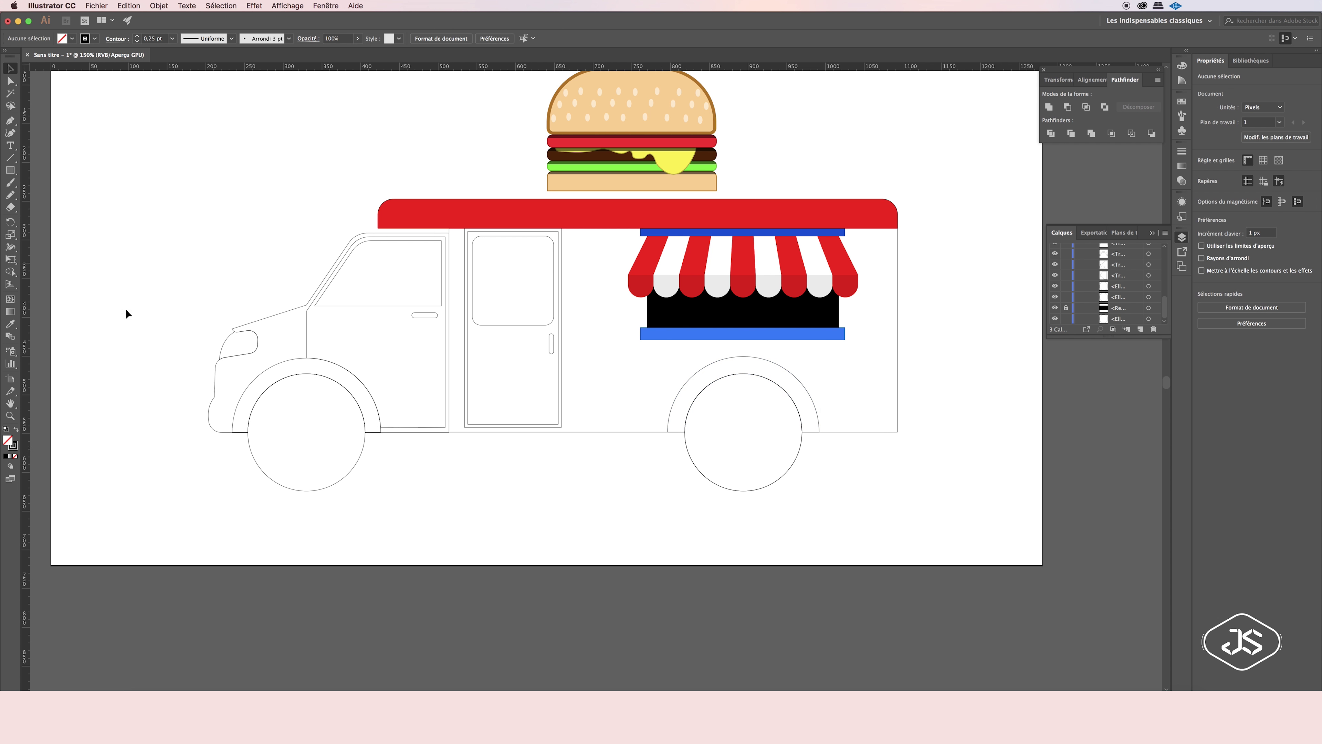
key(z)
key(super+1)
Draw thin tall strips and duplicate and stretch them into a set of glare streaks.
drag(288, 302, 299, 280)
key(v)
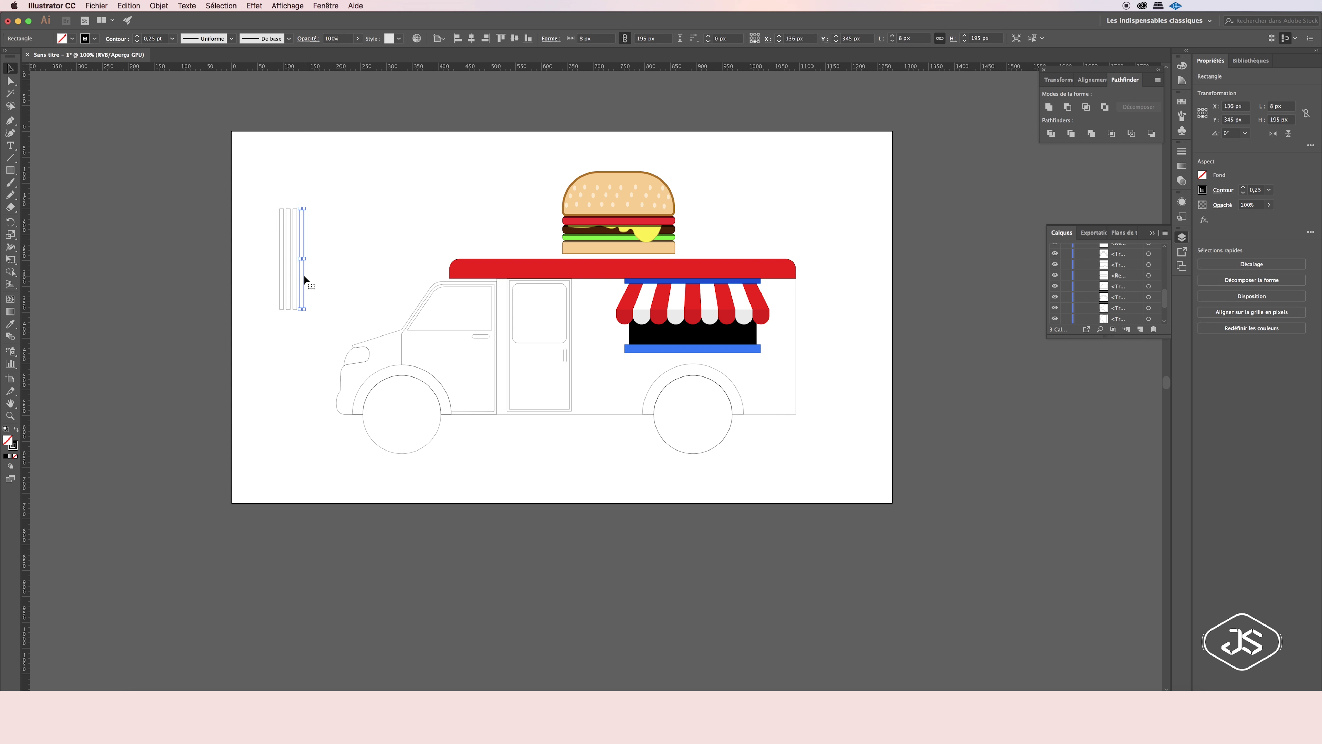
scroll(295, 271, up, 5)
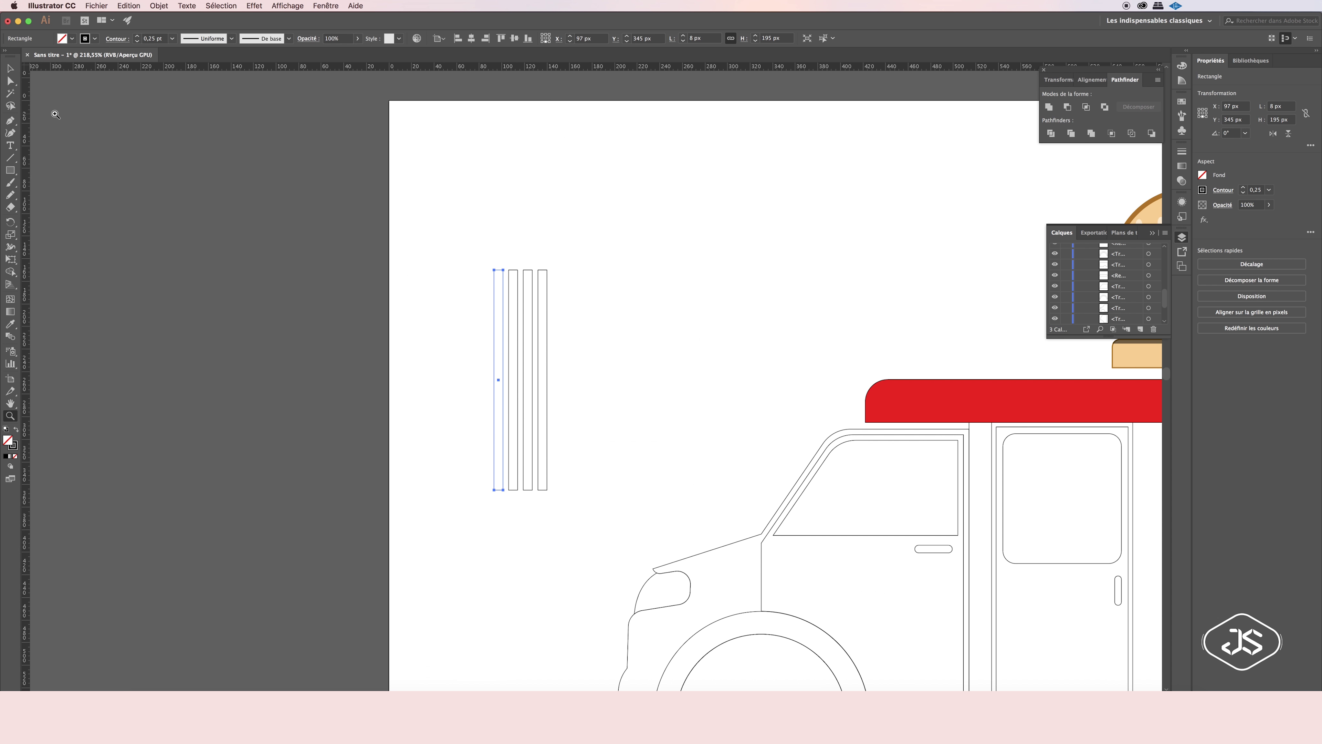
mouse_move(493, 378)
mouse_down()
mouse_move(531, 375)
mouse_move(510, 401)
mouse_up()
click(596, 370)
click(587, 370)
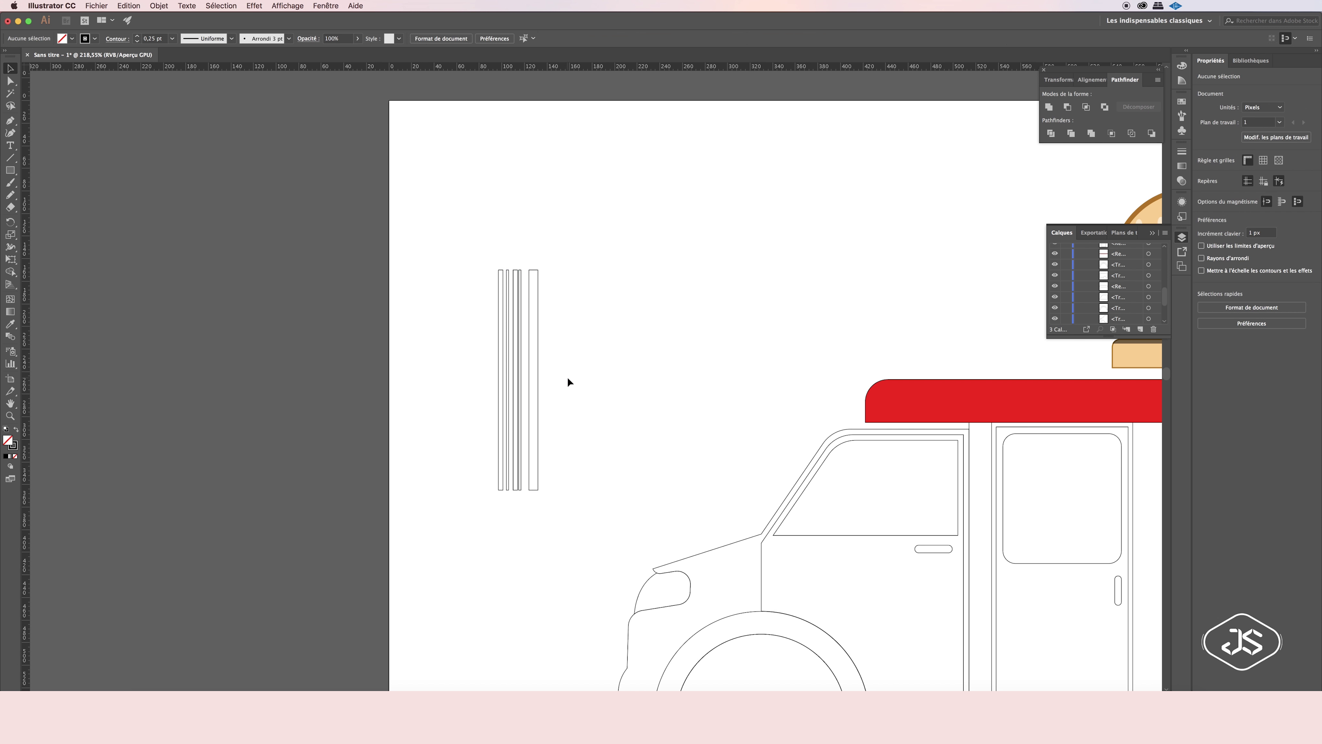
drag(557, 296, 545, 301)
click(535, 298)
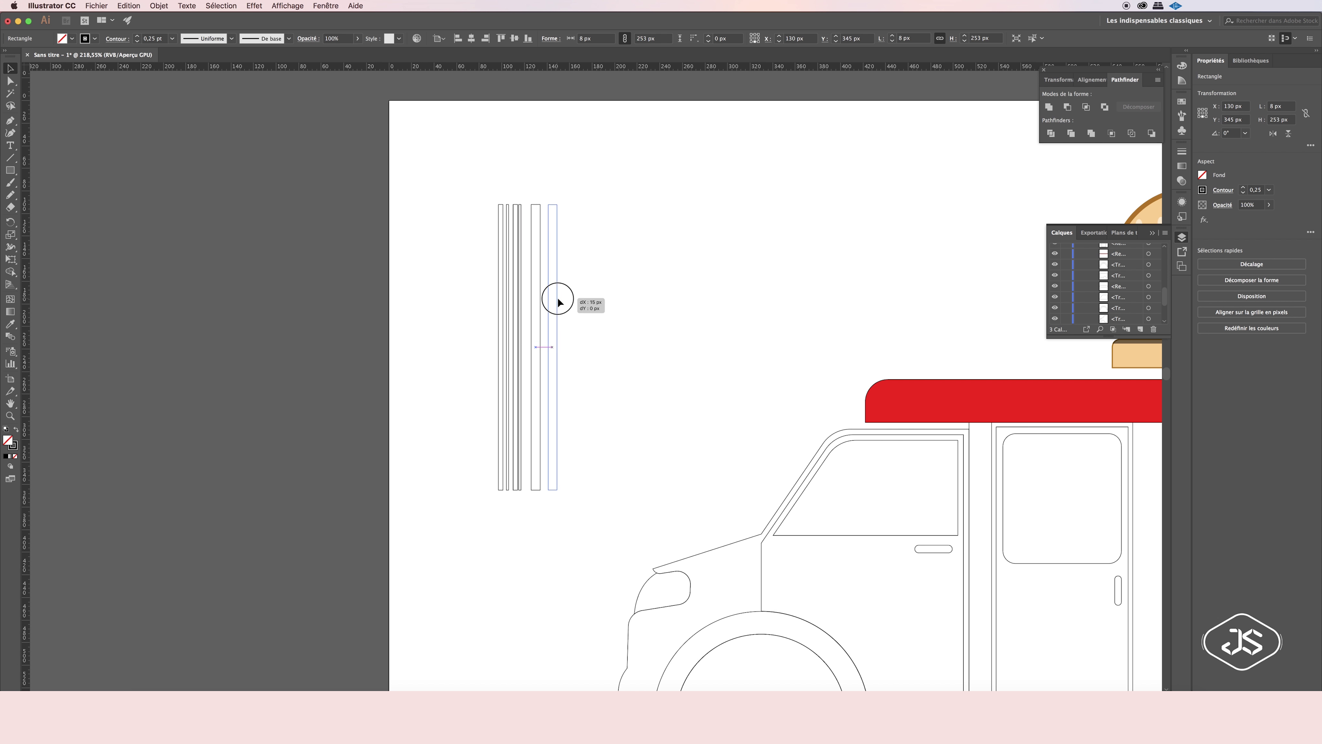
click(585, 333)
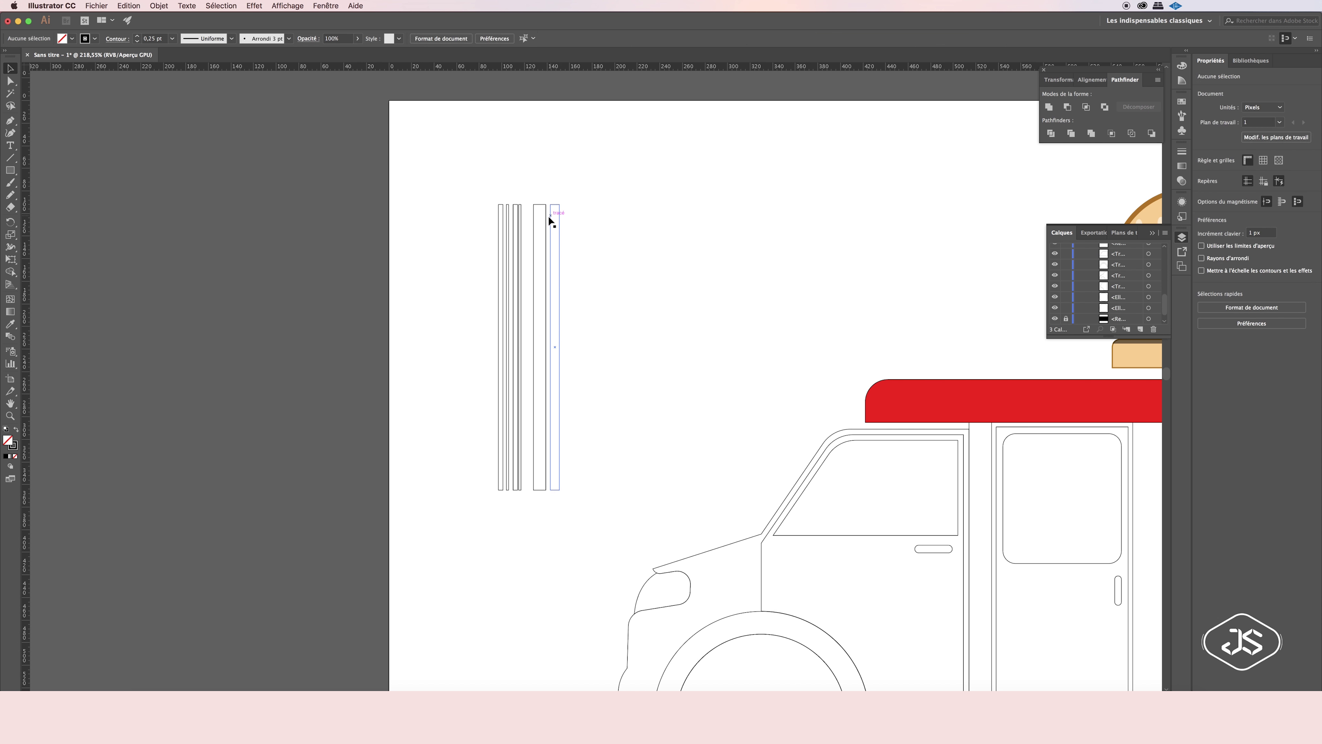
Tilt the strips diagonally over both windows and cut them from a front copy of the cab window.
drag(636, 186, 698, 220)
mouse_move(645, 289)
mouse_down()
mouse_move(902, 454)
mouse_move(936, 428)
mouse_up()
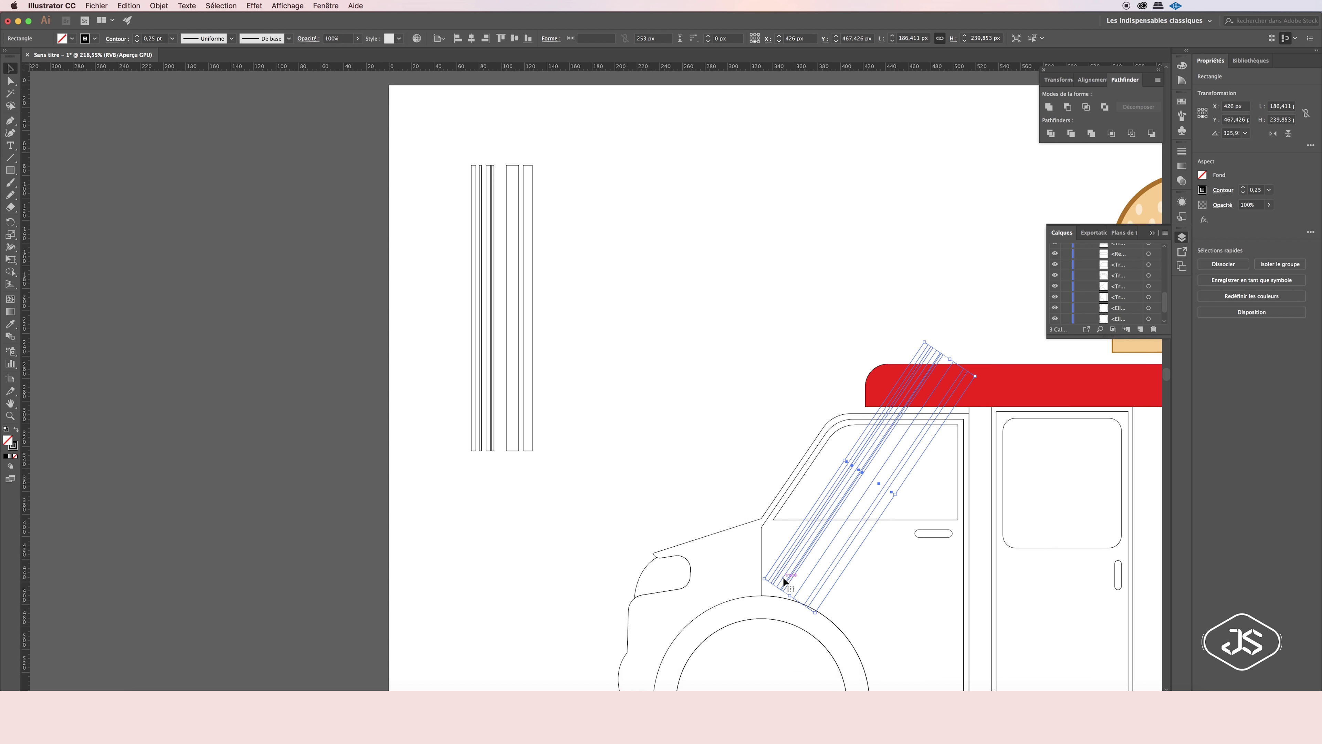
scroll(786, 576, down, 5)
drag(859, 445, 1064, 450)
click(958, 412)
click(128, 6)
click(167, 88)
shift+click(858, 383)
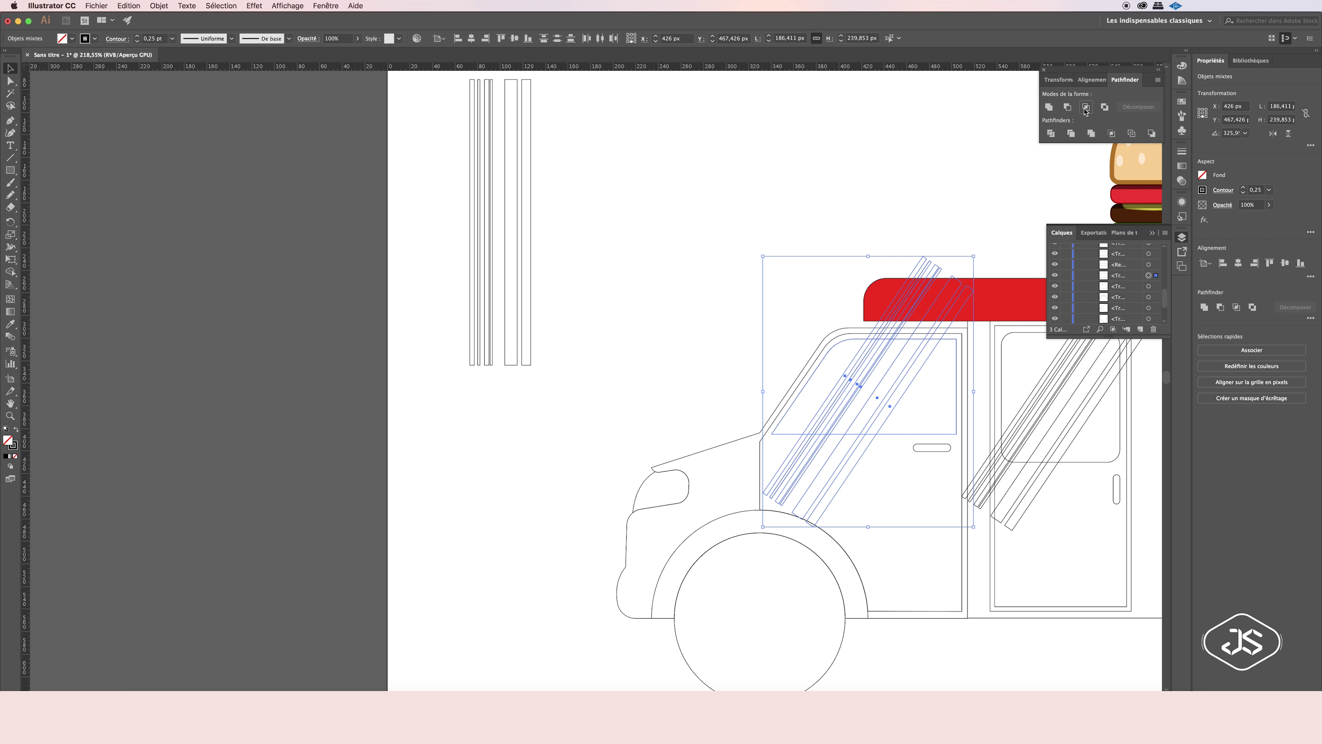
Fill the striped cab window blue #00ADE3 and cut the door window into striped glass.
click(1066, 106)
drag(899, 405, 778, 280)
click(756, 326)
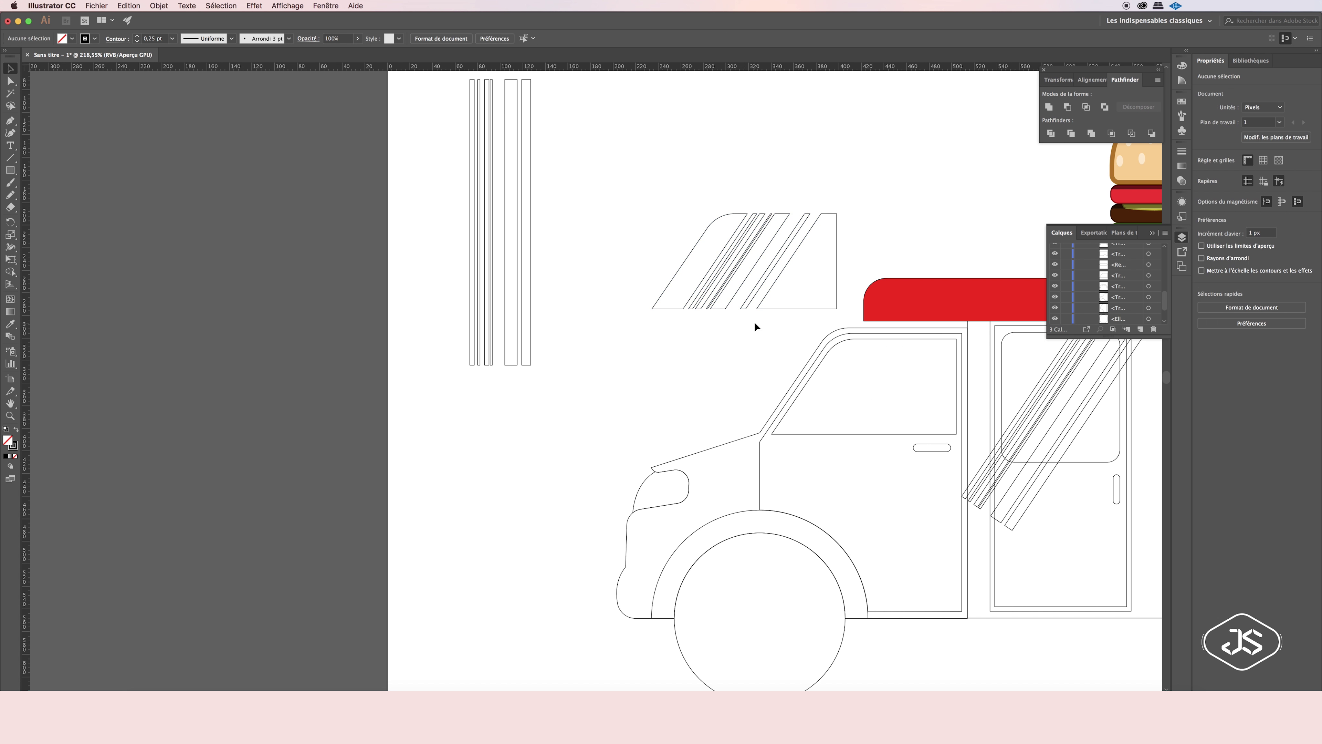
key(ctrl+z)
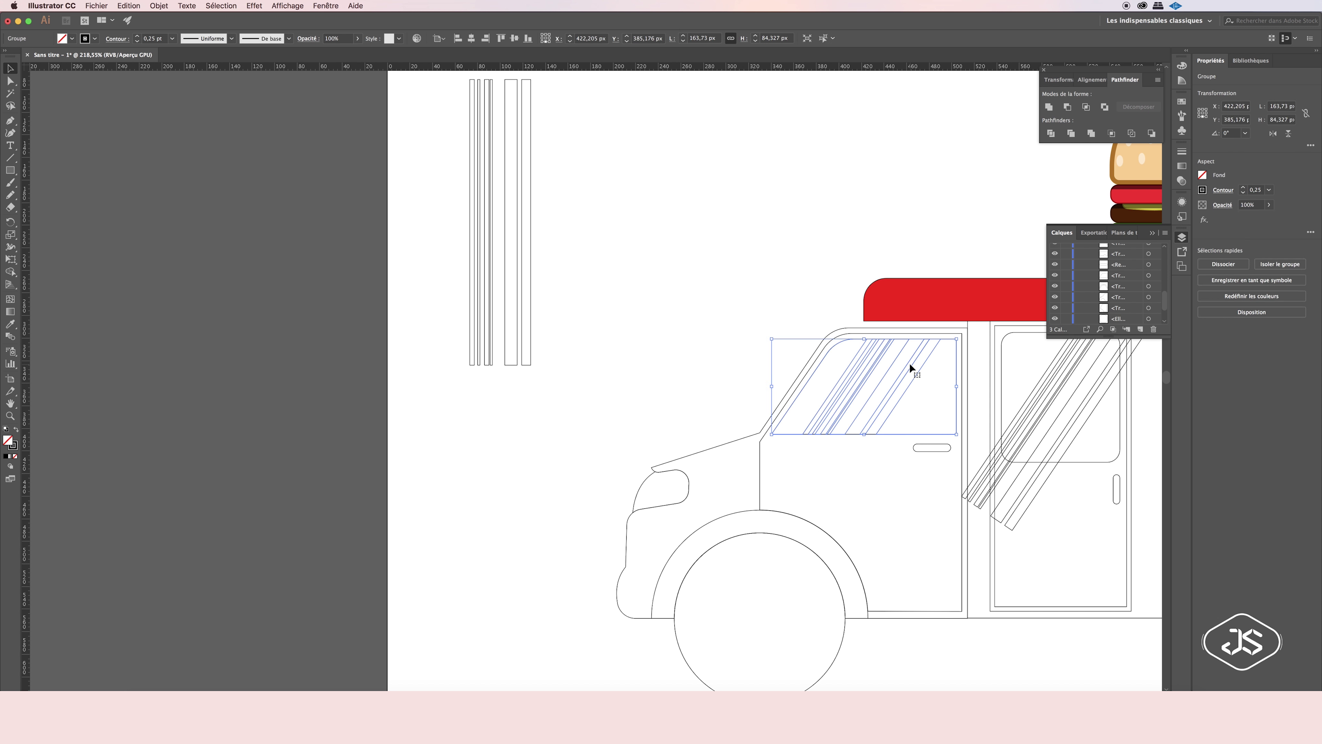
click(1182, 82)
click(1113, 112)
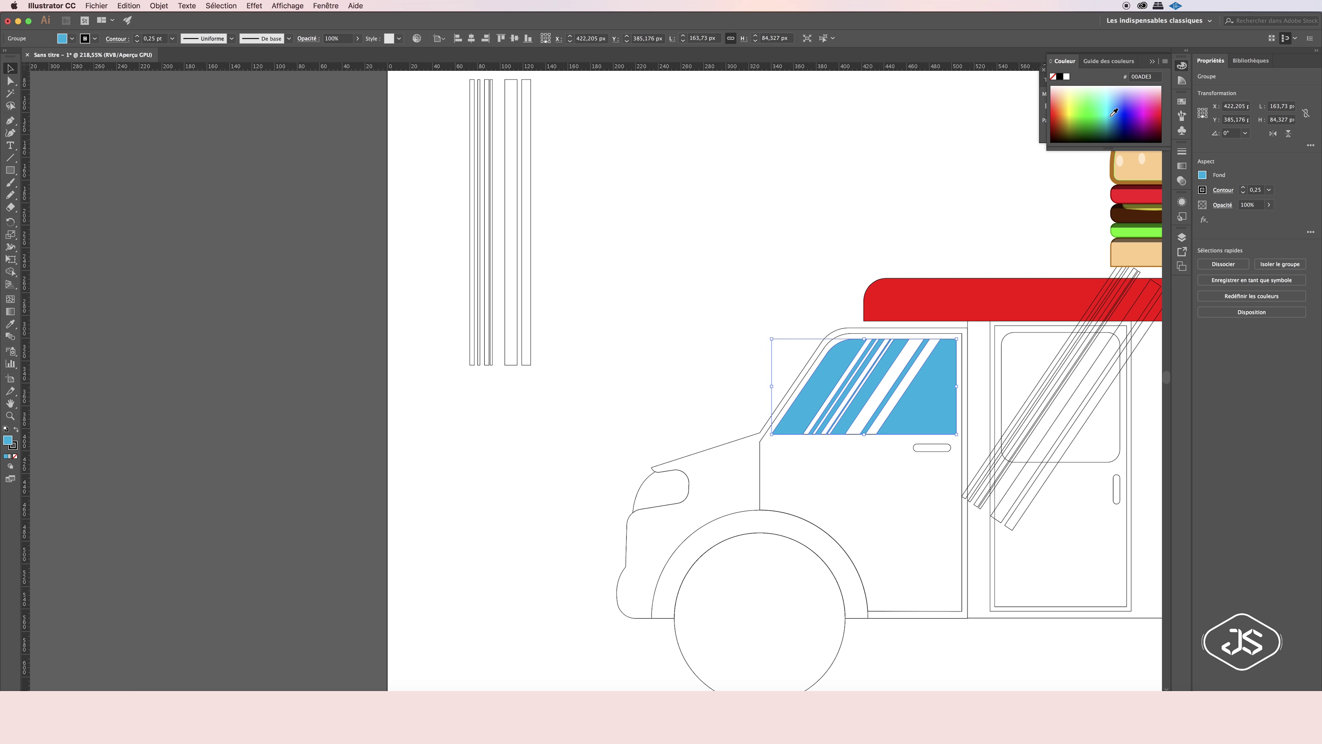
click(1027, 334)
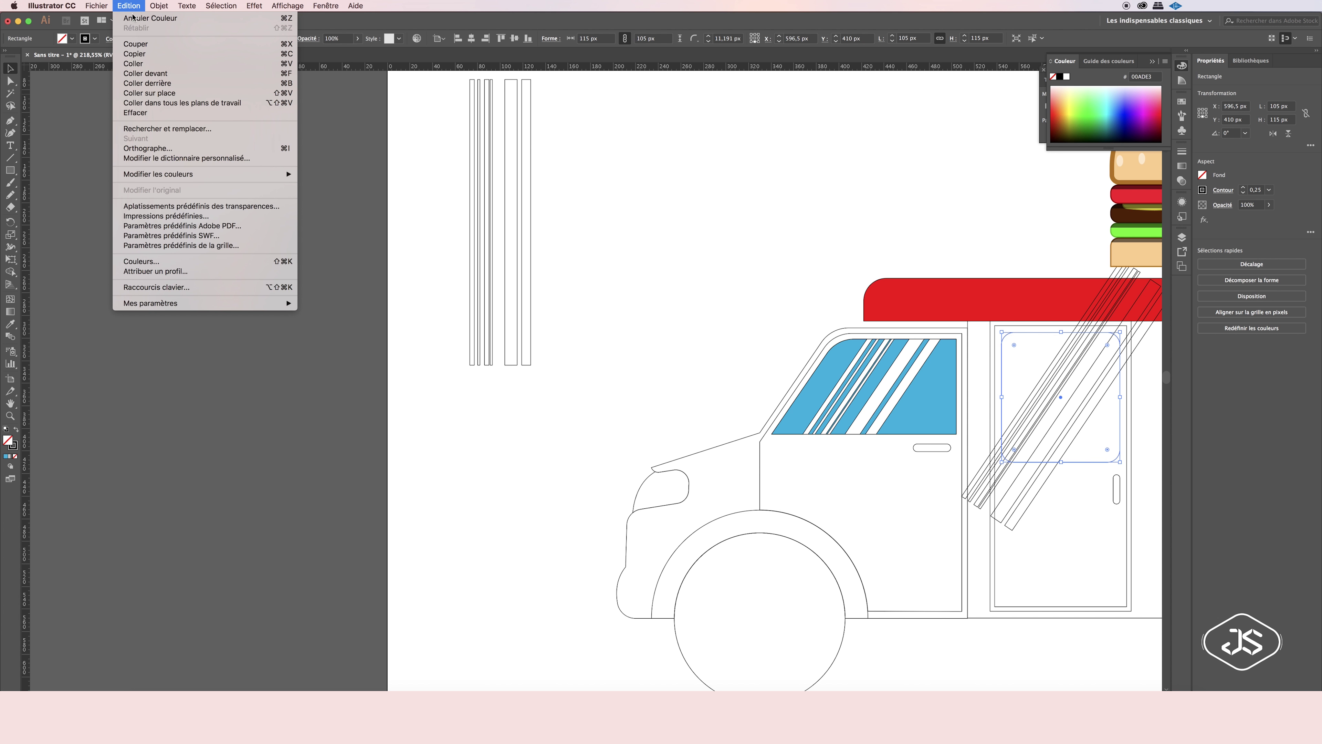
key(ctrl+7)
click(171, 153)
key(ctrl+0)
key(z)
click(622, 418)
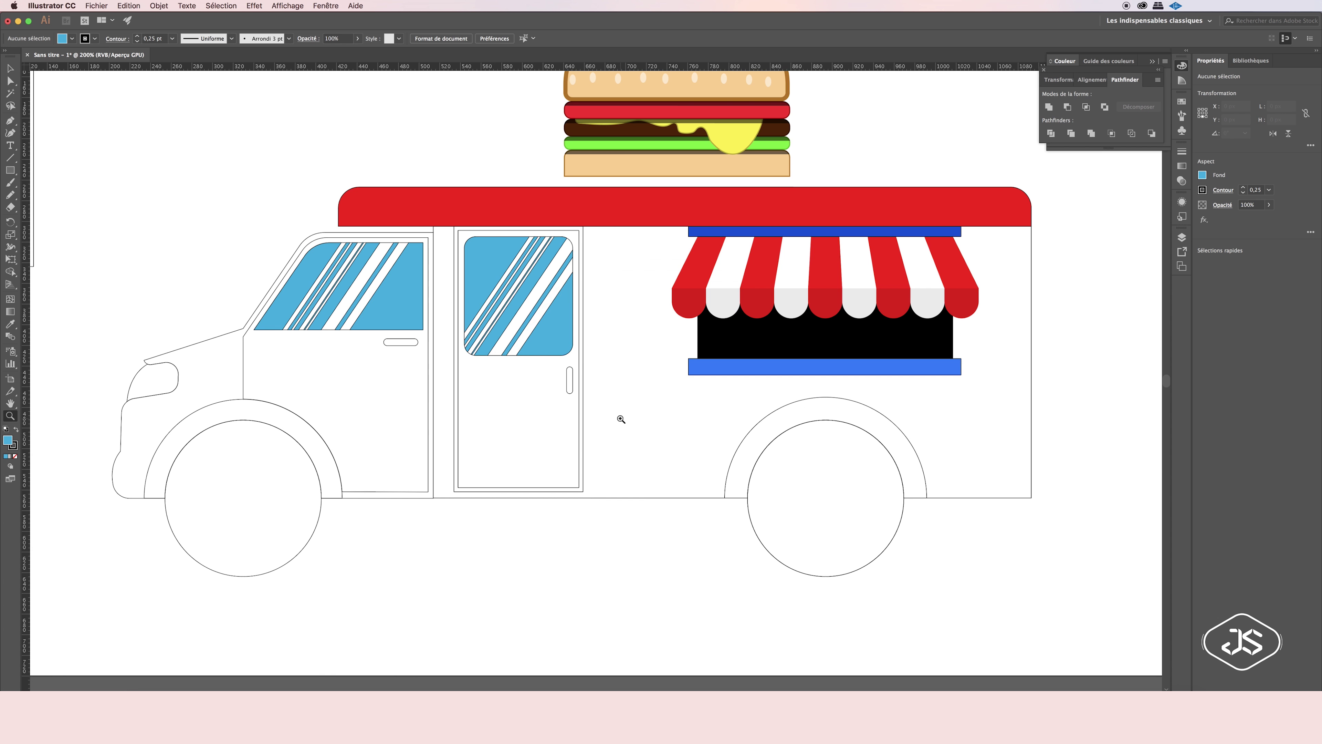
Draw a rectangle across the cab's front bottom and trim it with a cab copy into a rounded bumper.
click(428, 375)
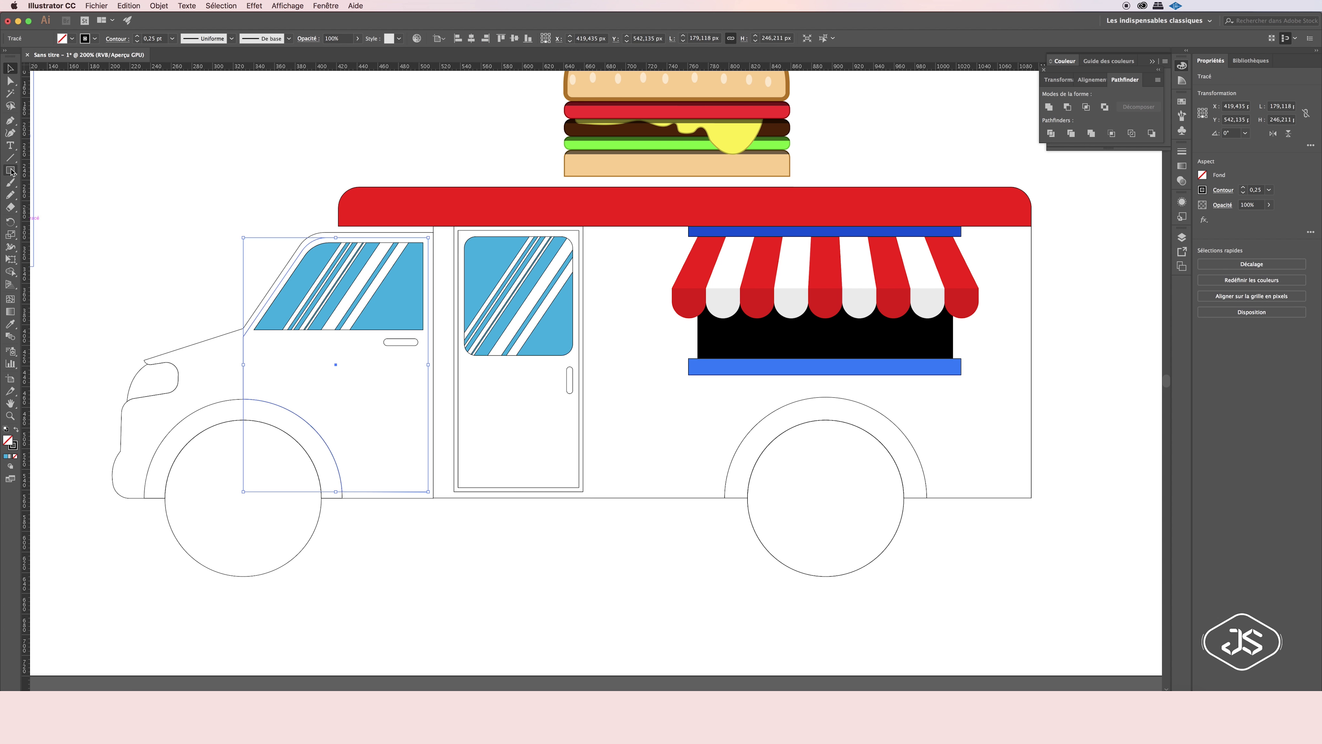
key(m)
mouse_move(95, 448)
mouse_down()
mouse_move(352, 500)
mouse_move(434, 499)
mouse_up()
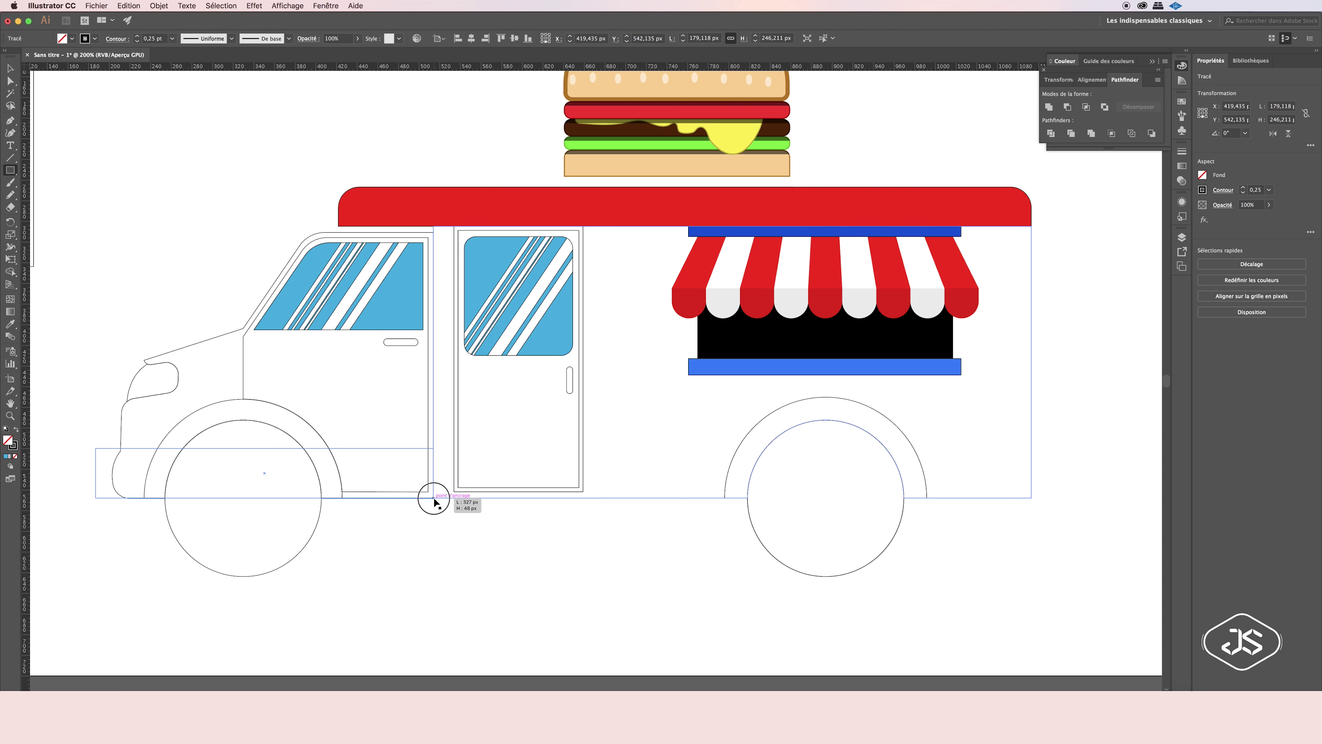
drag(434, 499, 281, 498)
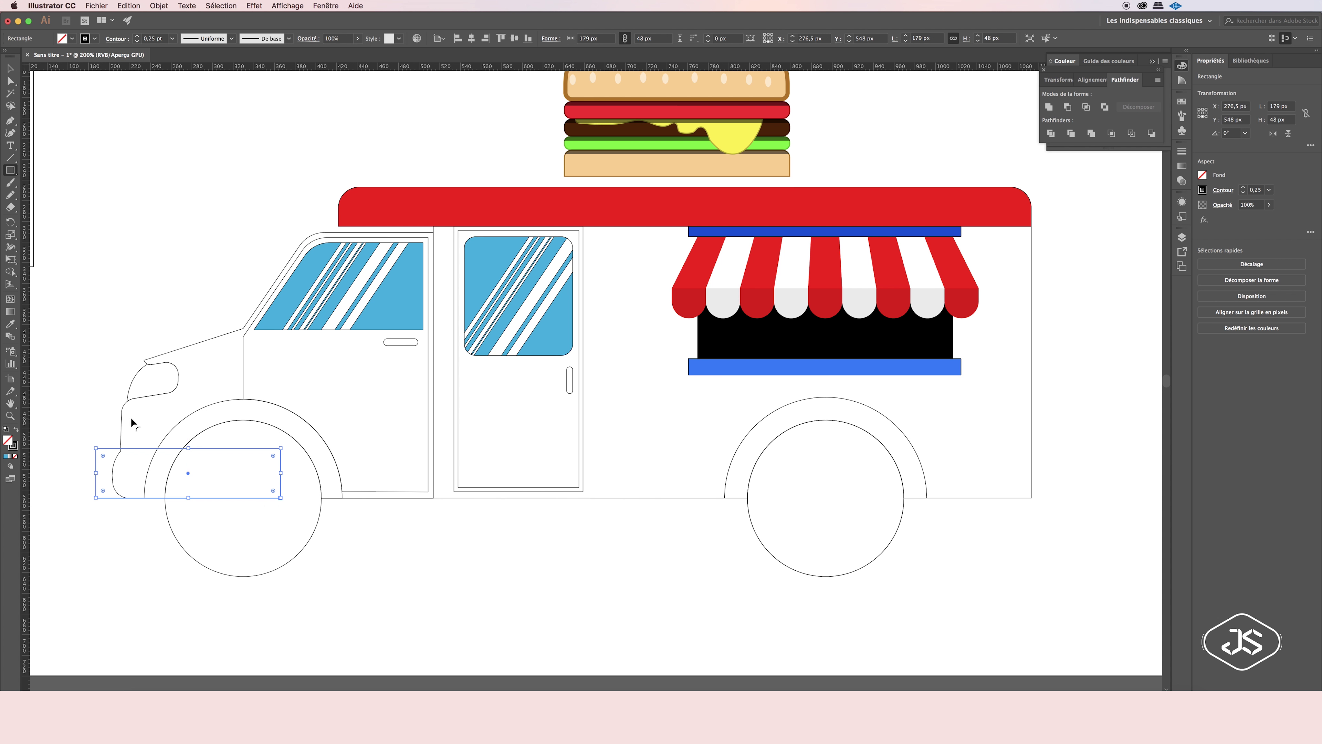
click(183, 449)
click(129, 5)
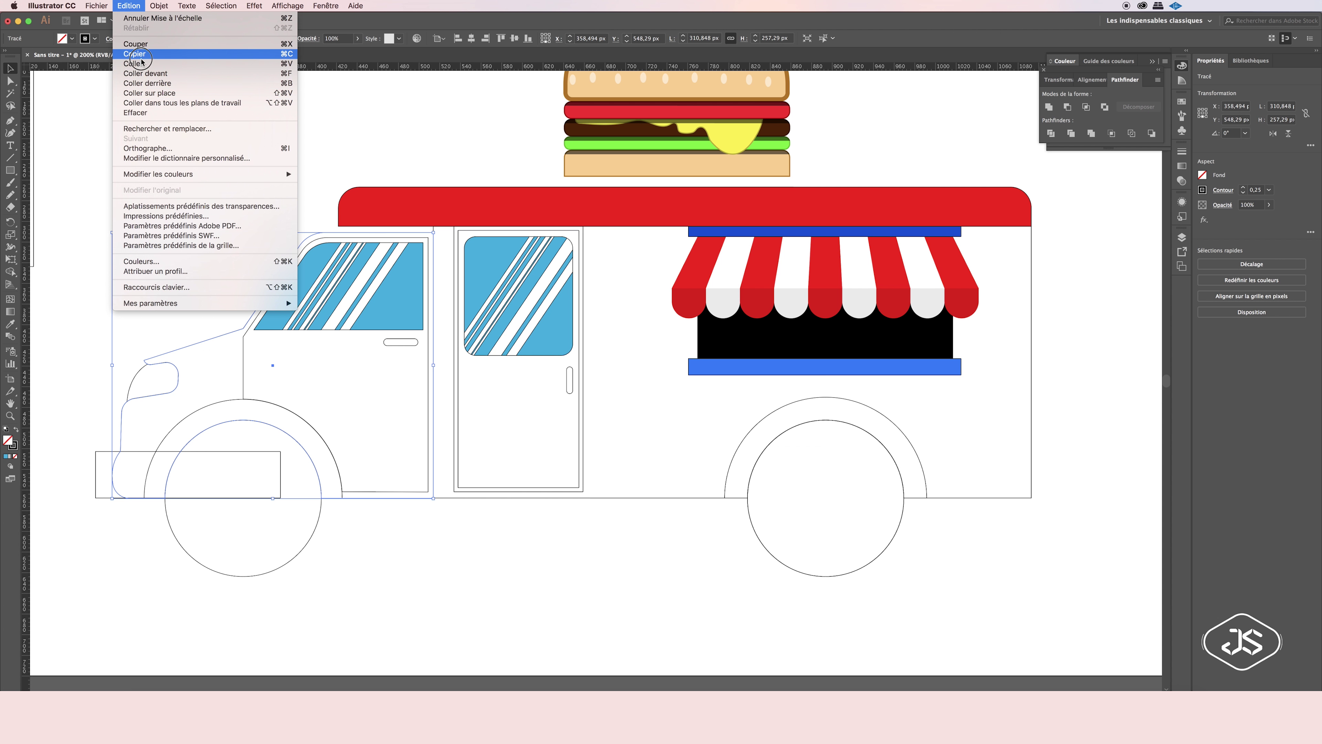
click(145, 76)
shift+click(100, 458)
click(147, 455)
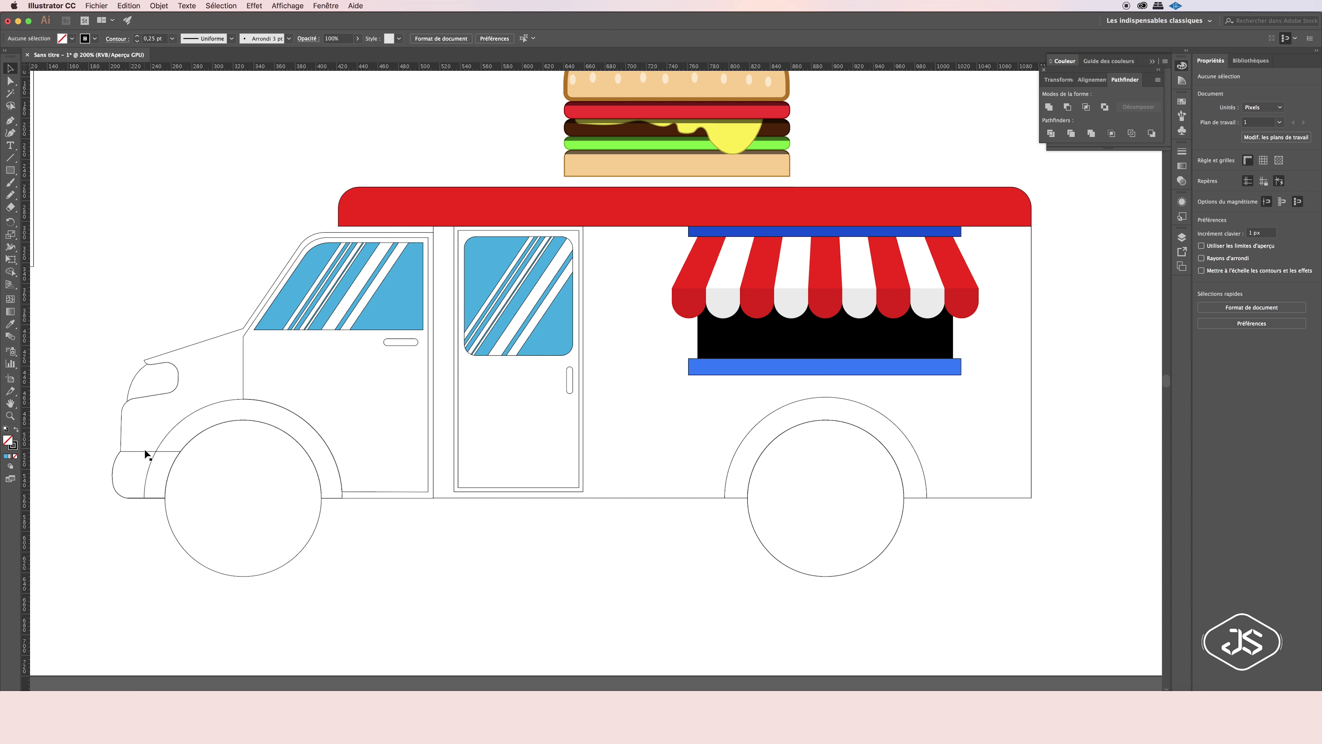
Add 45 px rectangles along the lower body, merge them into a band and fill it red.
key(m)
drag(428, 491, 427, 491)
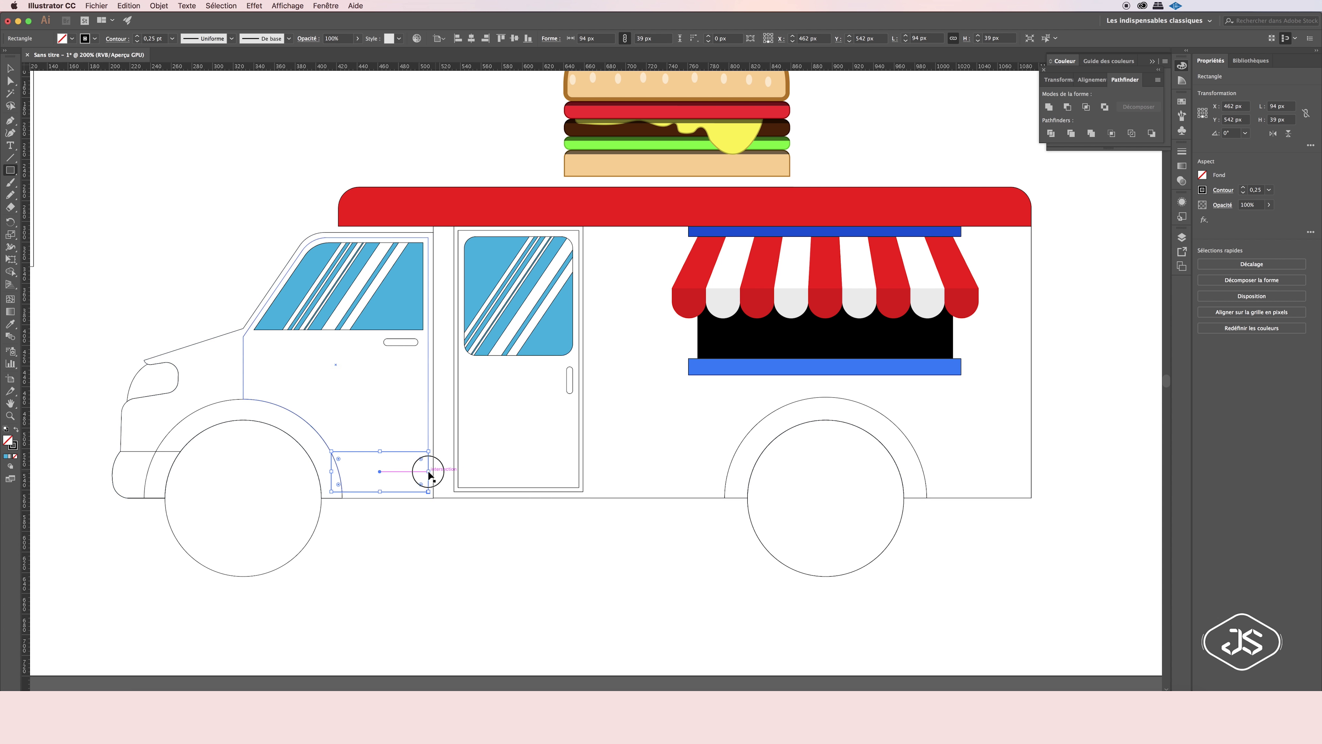
drag(381, 498, 382, 497)
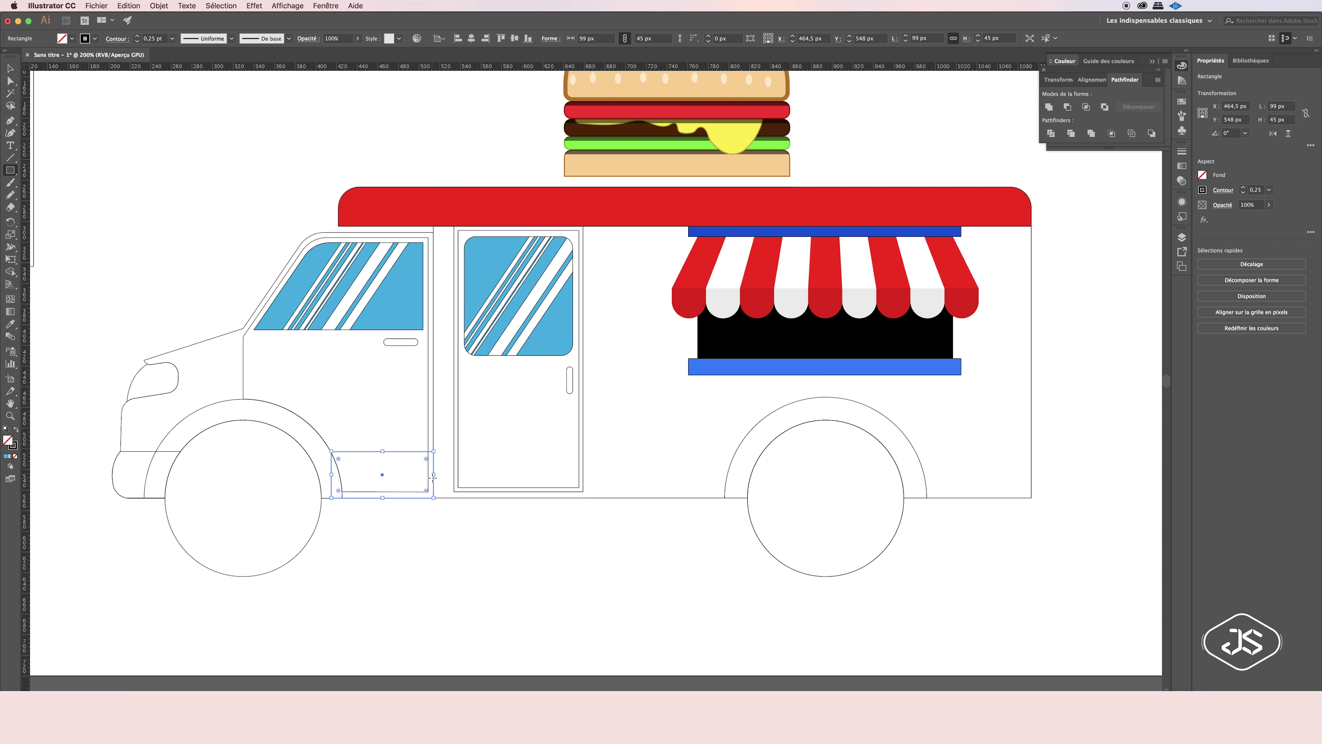
drag(437, 452, 790, 497)
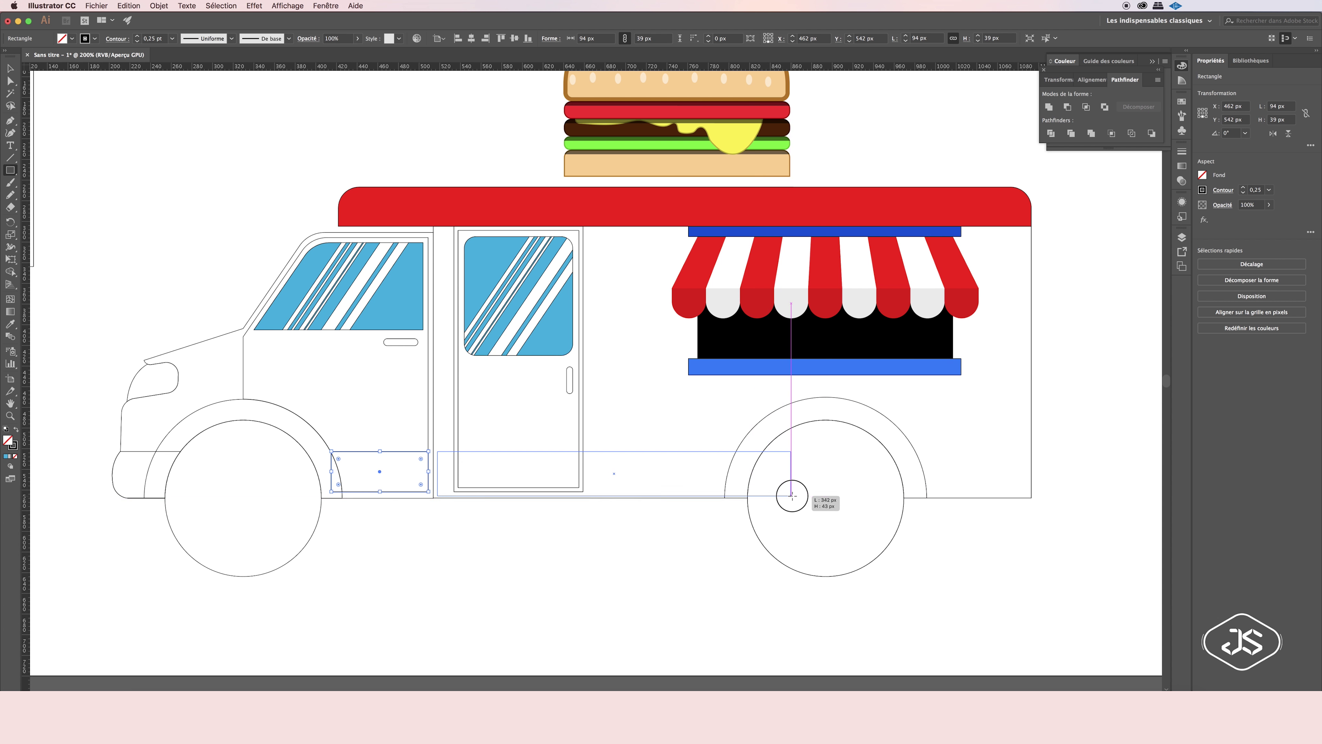
key(v)
mouse_move(669, 455)
mouse_down()
mouse_move(936, 456)
mouse_move(899, 478)
mouse_up()
shift+click(525, 185)
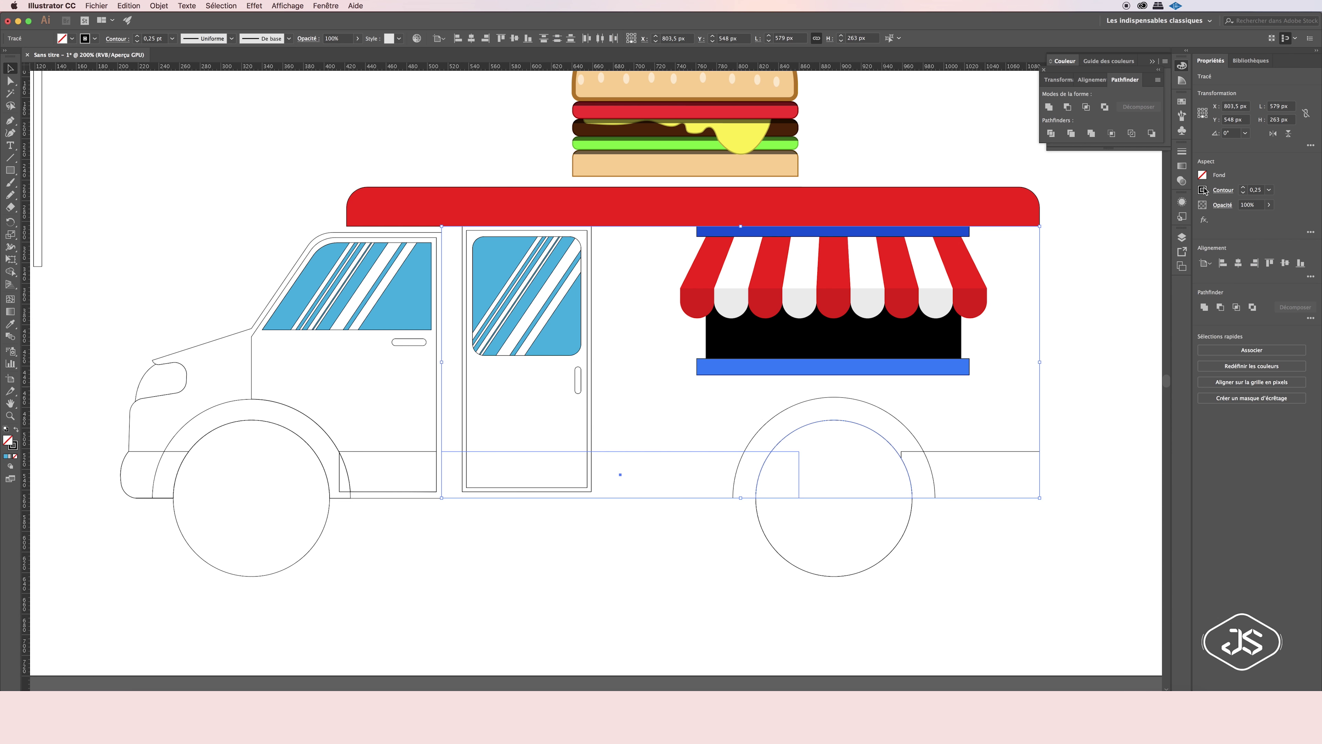
key(i)
click(590, 207)
Give the rear wheel arch a red radial gradient centred low over the wheel.
click(1182, 165)
click(1068, 166)
click(1023, 266)
click(1161, 224)
drag(832, 447, 833, 479)
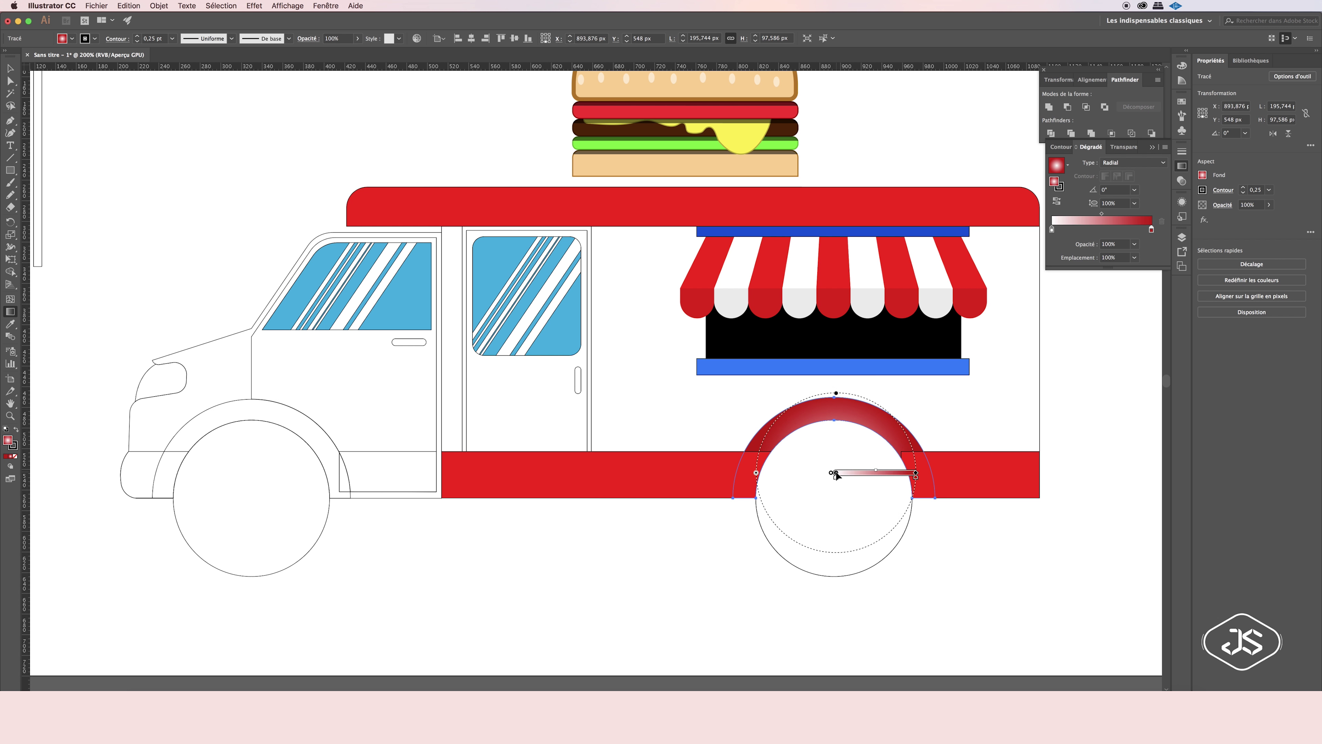
drag(753, 480, 746, 482)
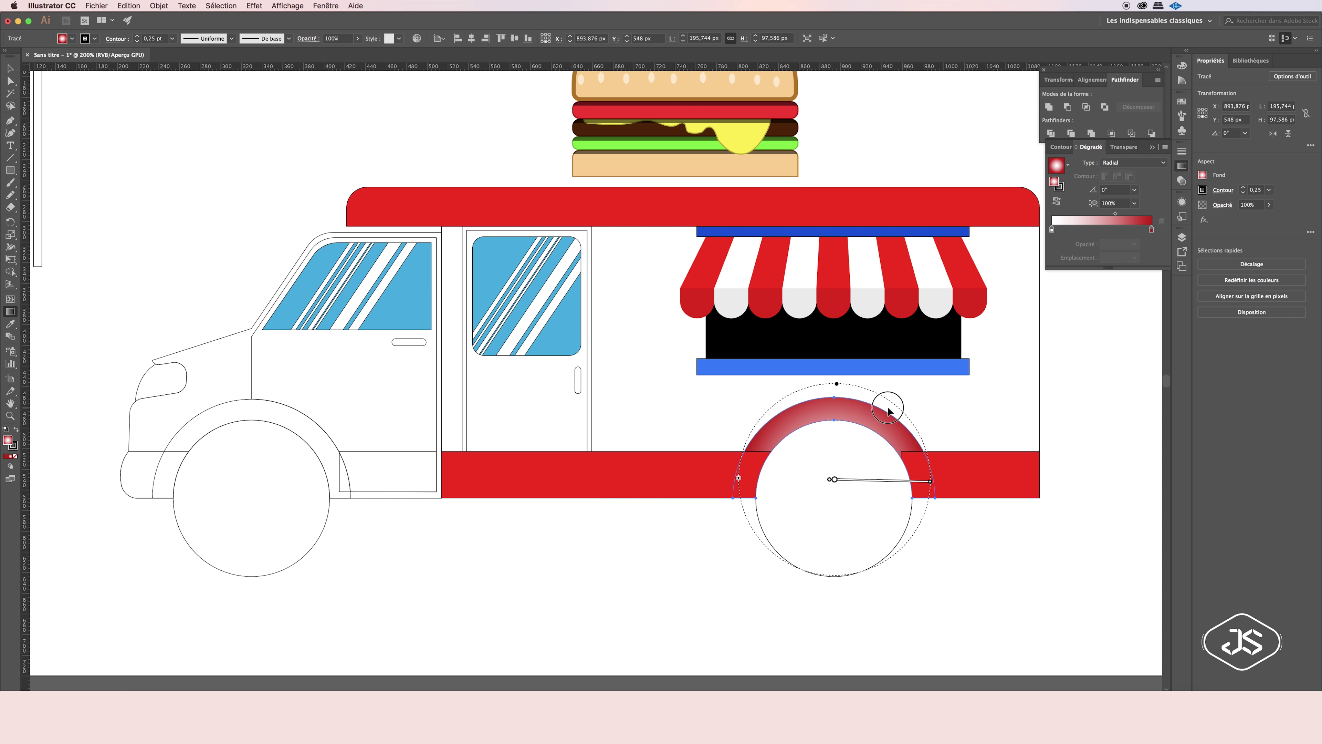
Apply the same radial gradient to the front arch and adjust its midpoint and colour stops.
click(316, 427)
drag(316, 427, 333, 458)
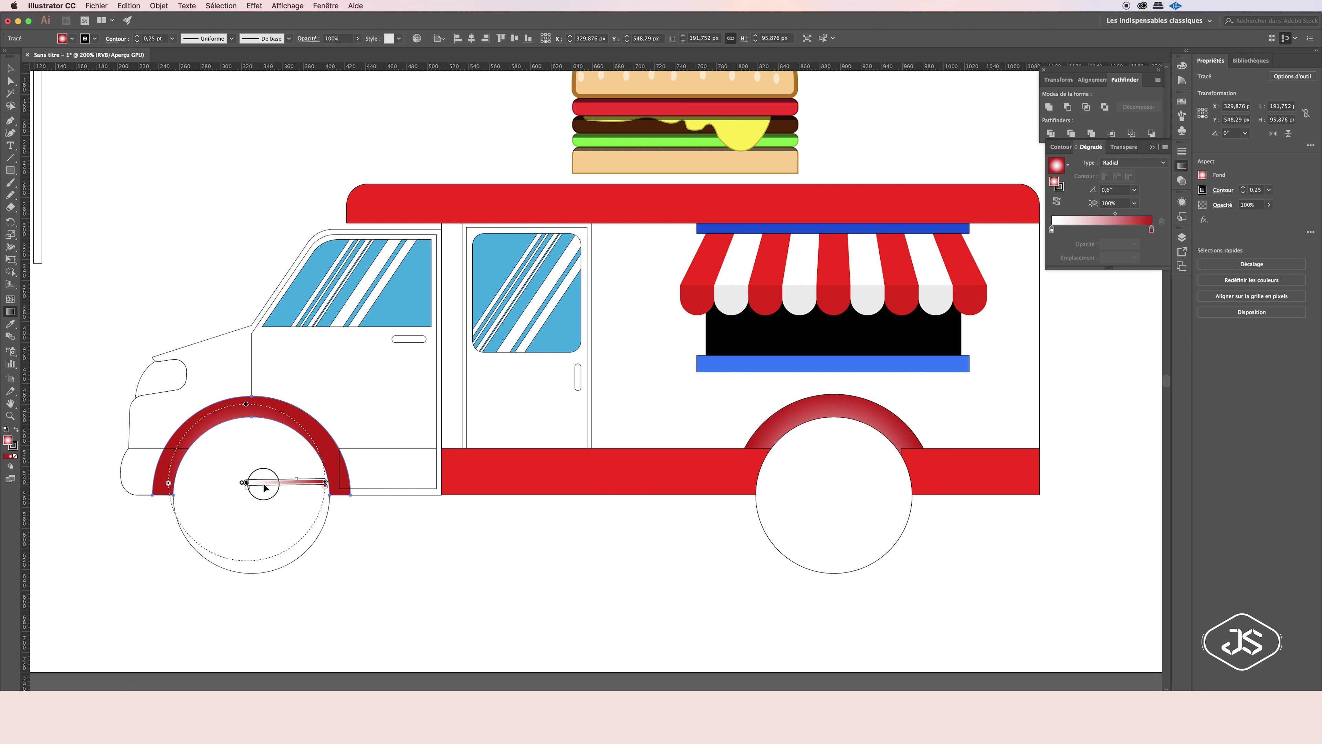
drag(1101, 218, 1139, 217)
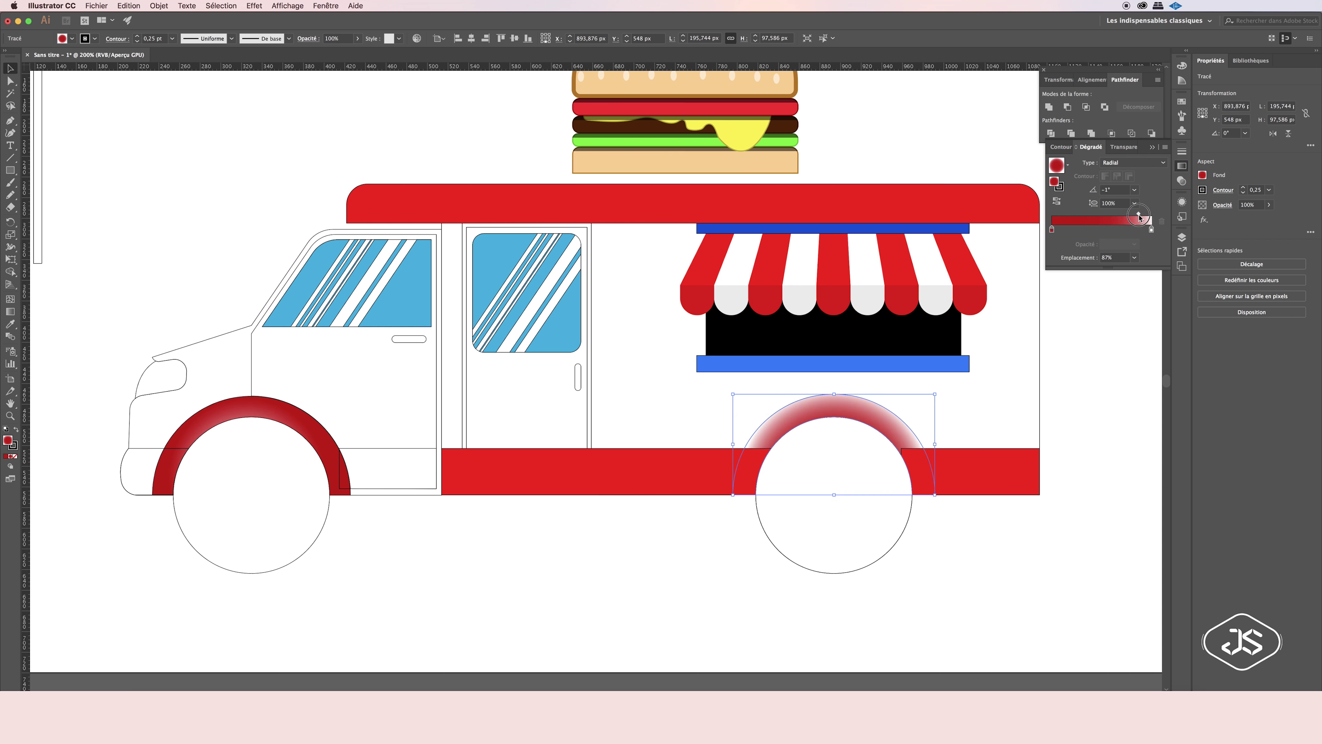
key(g)
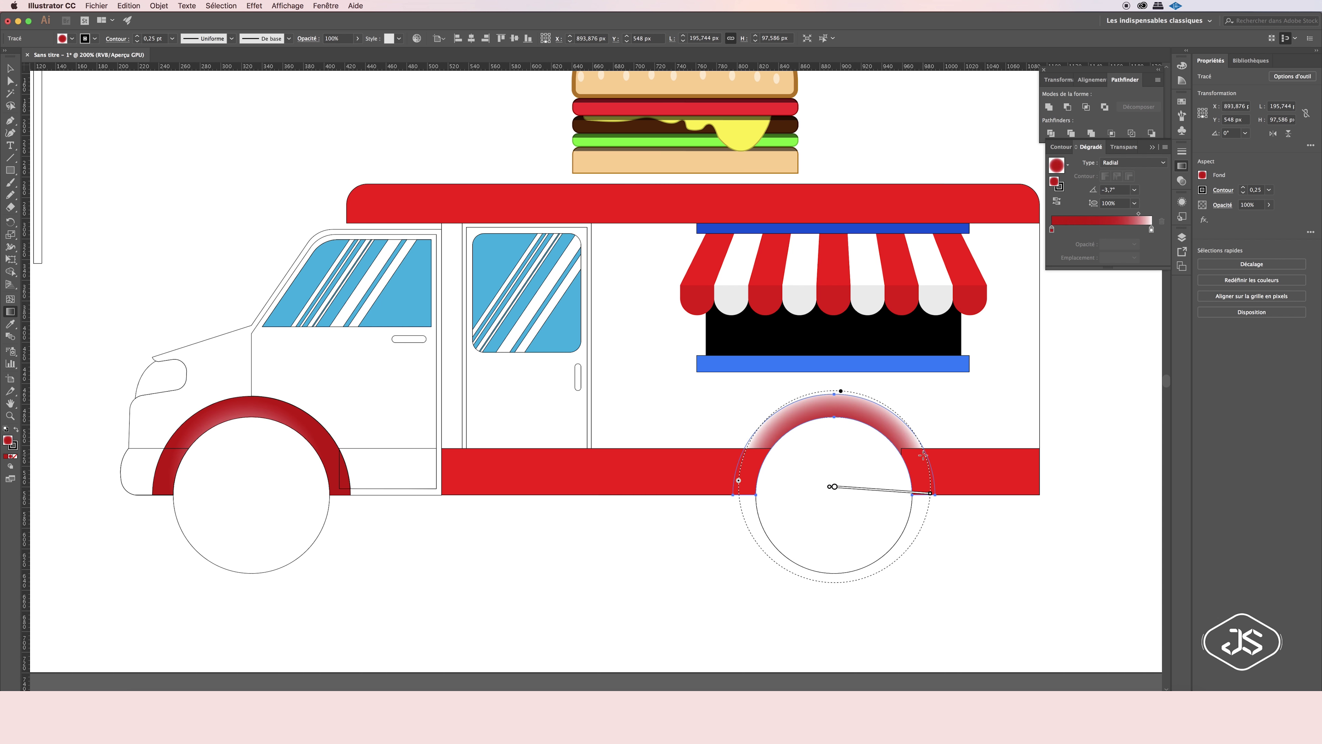
click(273, 452)
click(1096, 229)
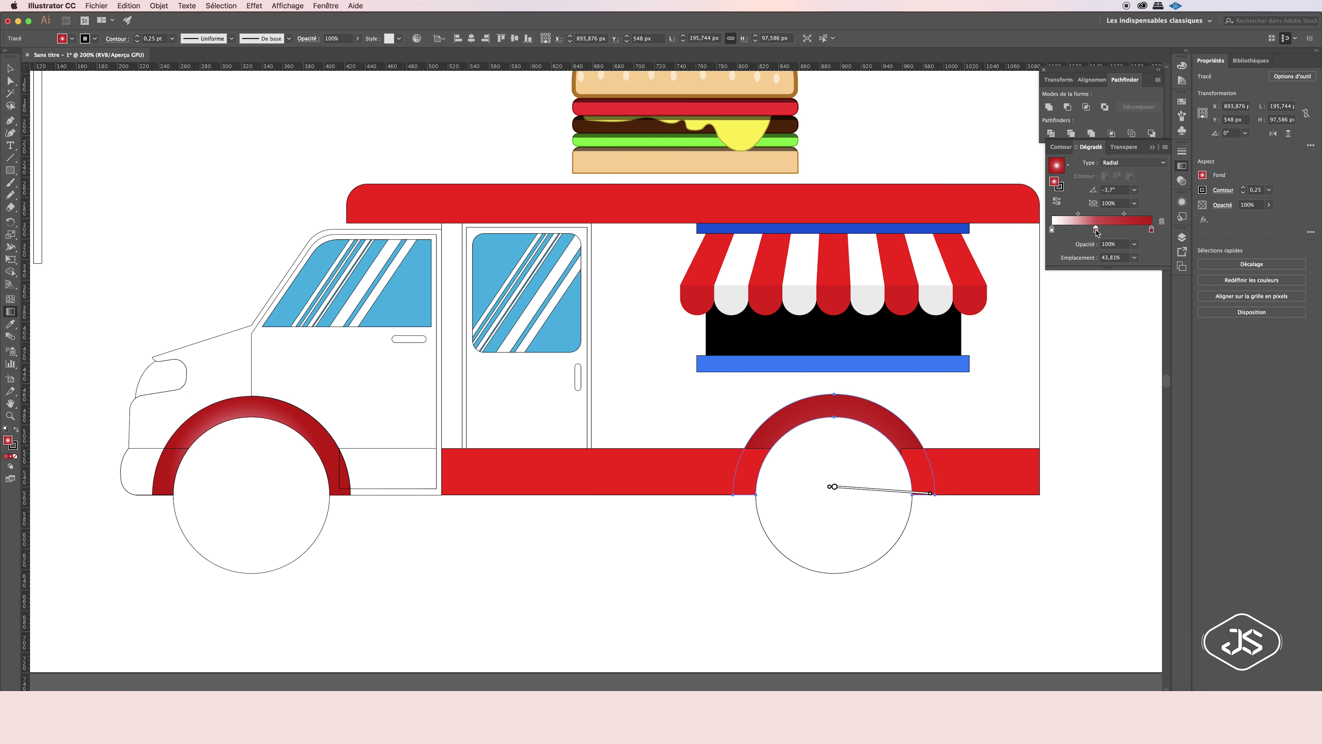
drag(1075, 230, 1076, 230)
Select the front and rear wheel arches together.
scroll(826, 422, up, 1)
key(i)
super+click(251, 414)
click(786, 430)
shift+click(832, 411)
click(1181, 237)
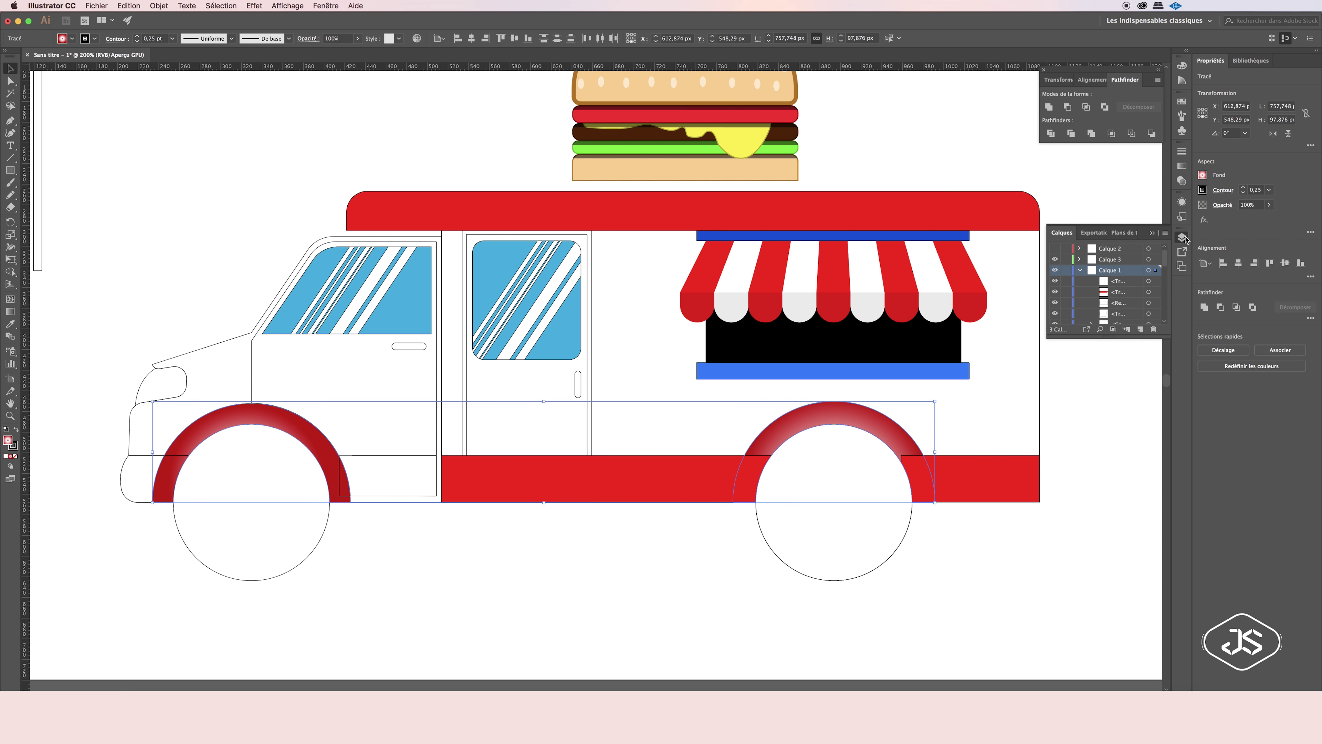
Send the wheel arches back and move the door pieces below them in stacking order.
key(super+z)
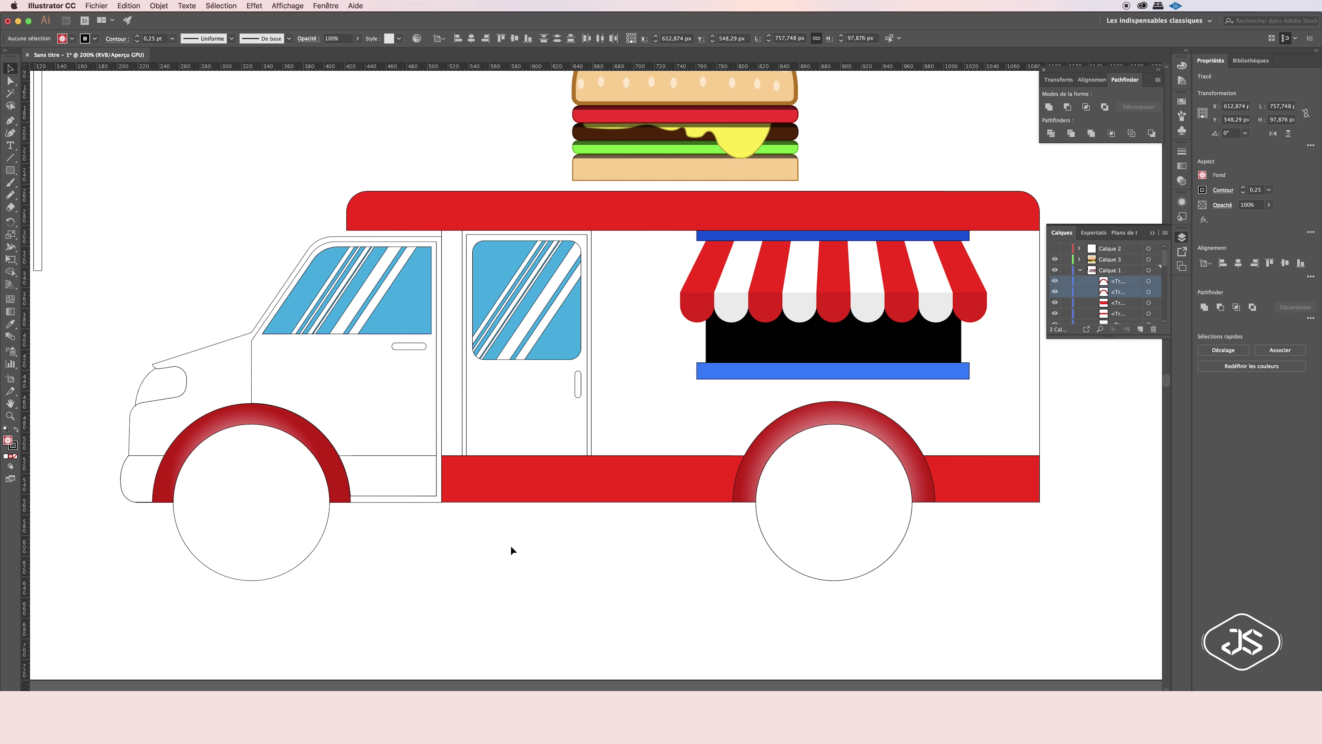
key(super+z)
key(super+z)
key(super+z)
click(587, 434)
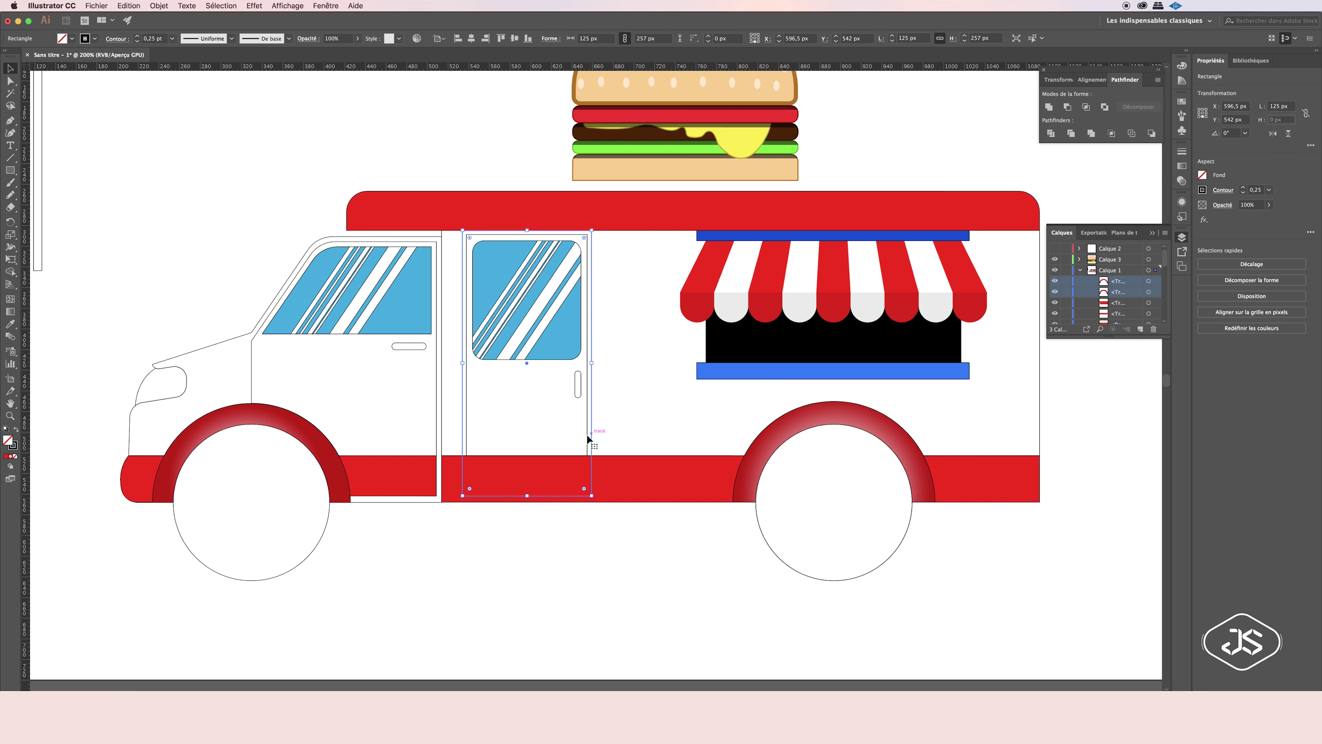
shift+click(555, 328)
shift+click(577, 384)
drag(1122, 304, 1165, 285)
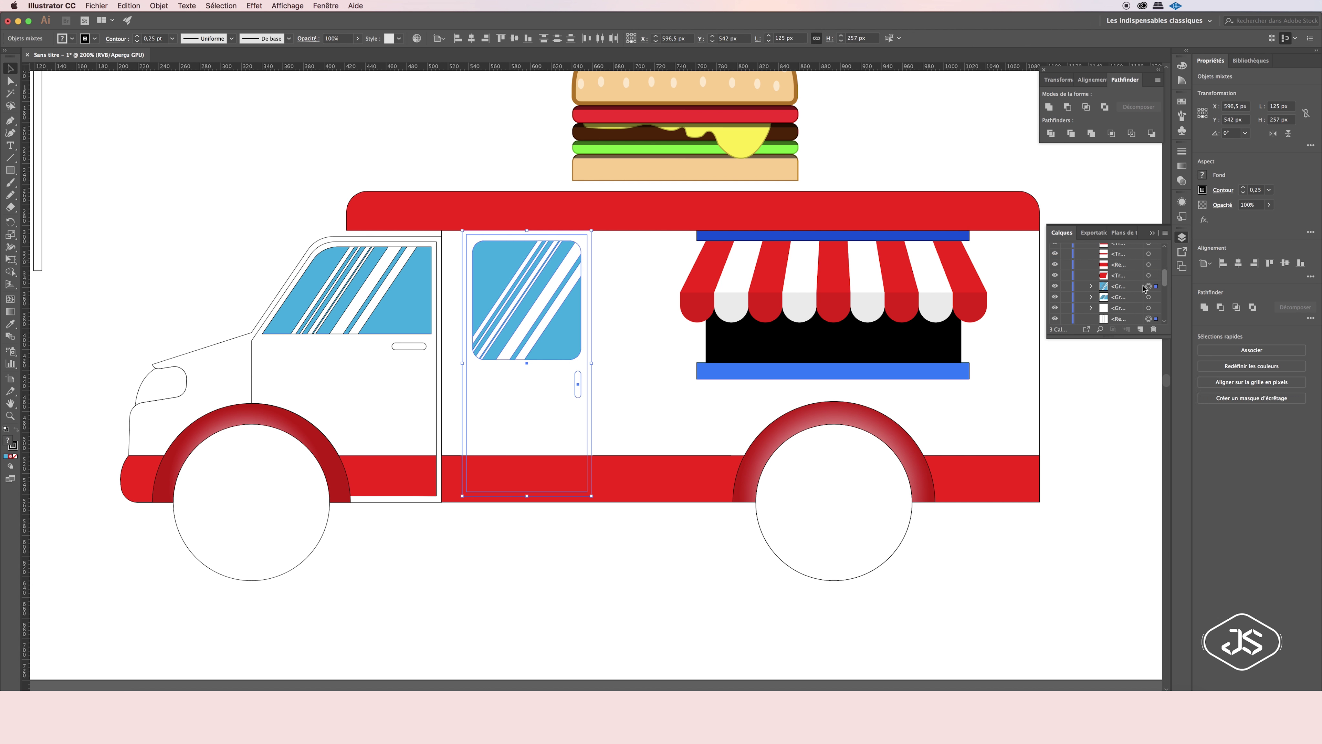
Fill the truck body cheese yellow and make the door window backing white.
click(439, 393)
scroll(599, 387, down, 3)
scroll(599, 387, up, 3)
scroll(558, 358, up, 3)
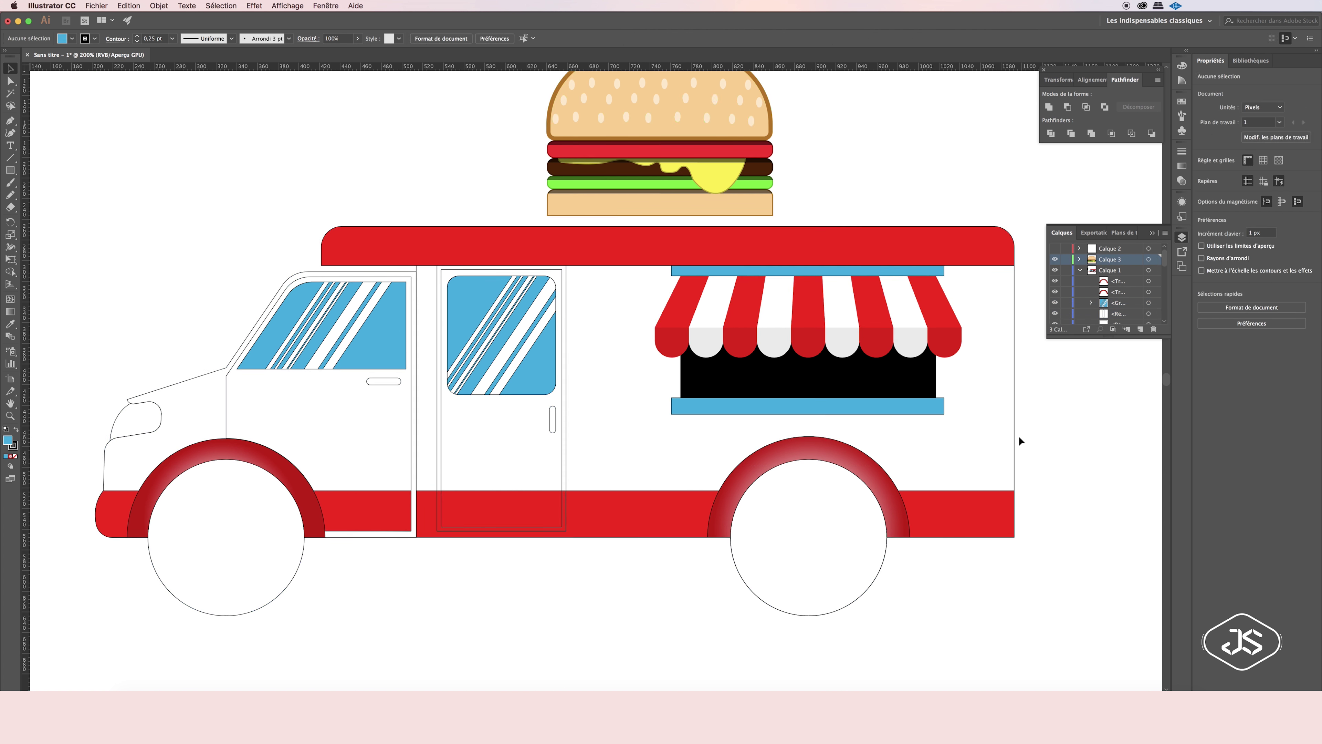
click(716, 175)
scroll(1108, 292, down, 3)
click(1055, 297)
click(544, 345)
scroll(1167, 300, up, 2)
key(d)
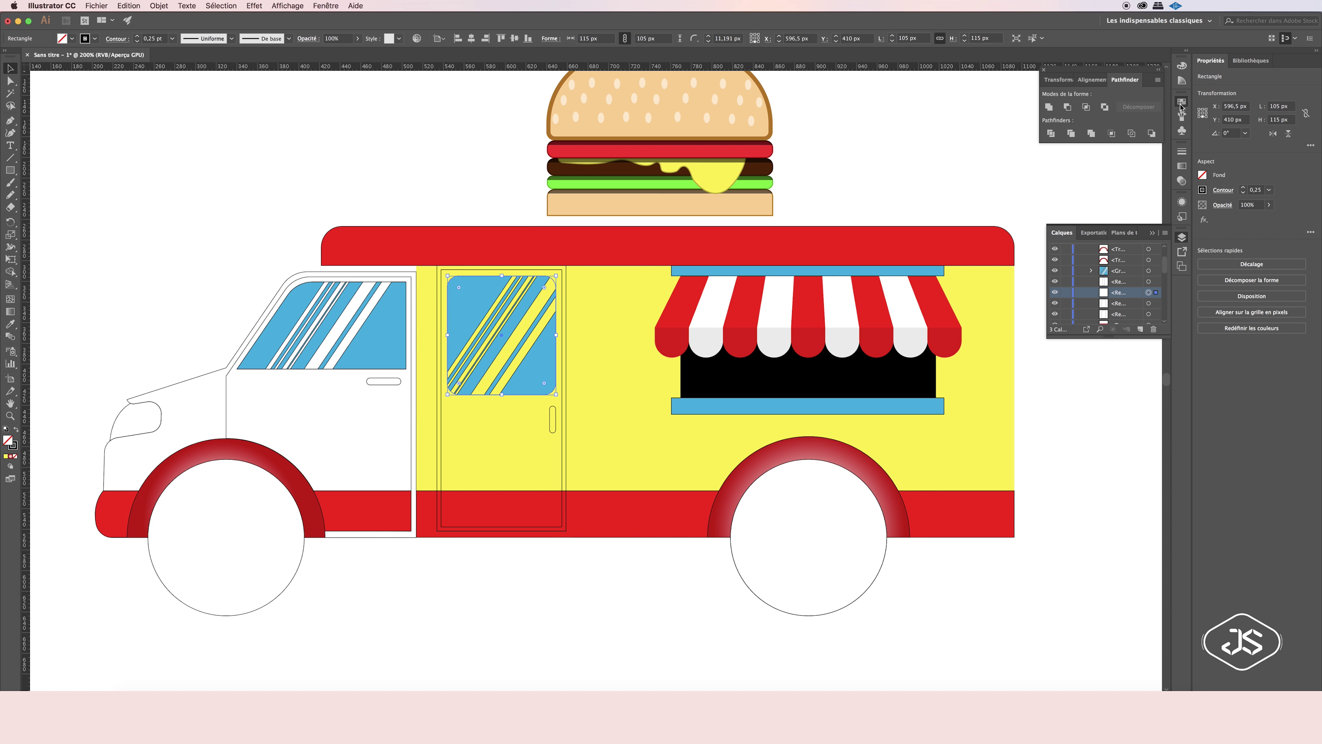
click(1181, 101)
Fill the cab with the body's yellow and turn both handles red.
click(287, 281)
key(i)
click(599, 365)
scroll(233, 406, up, 2)
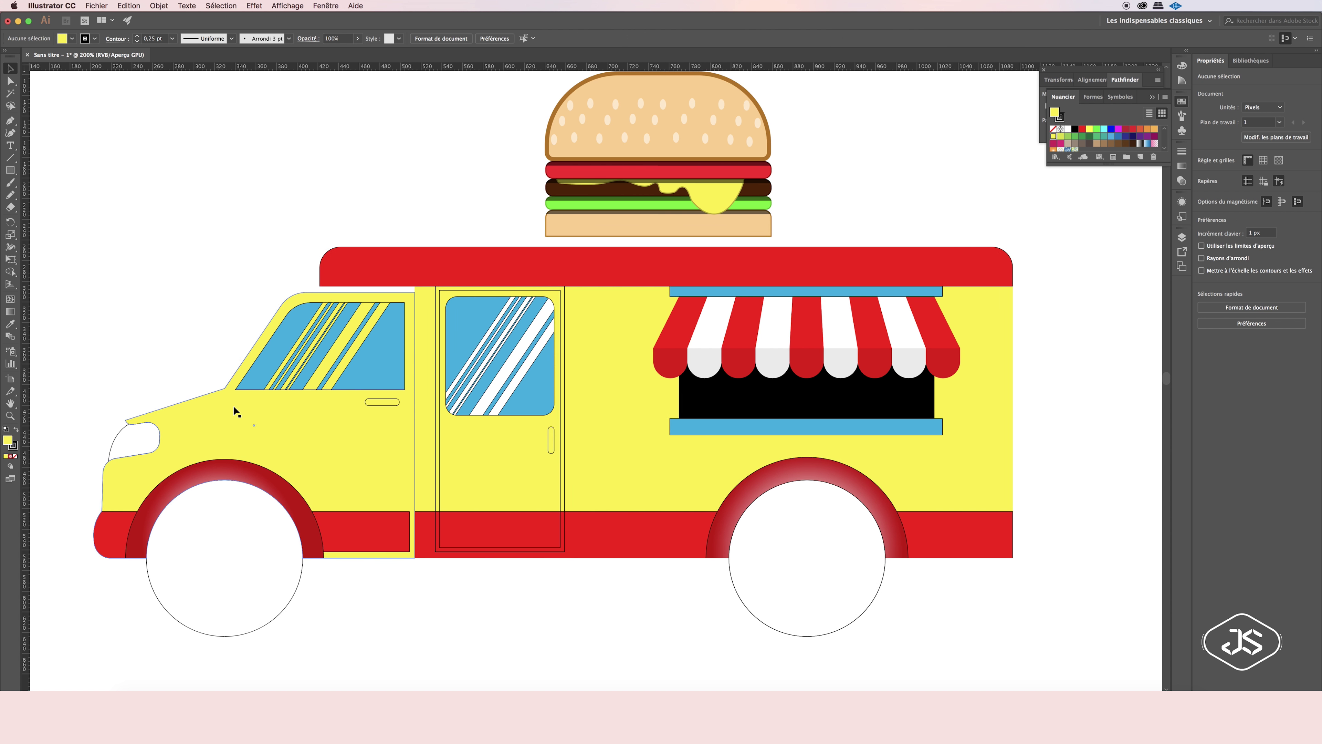
click(1181, 237)
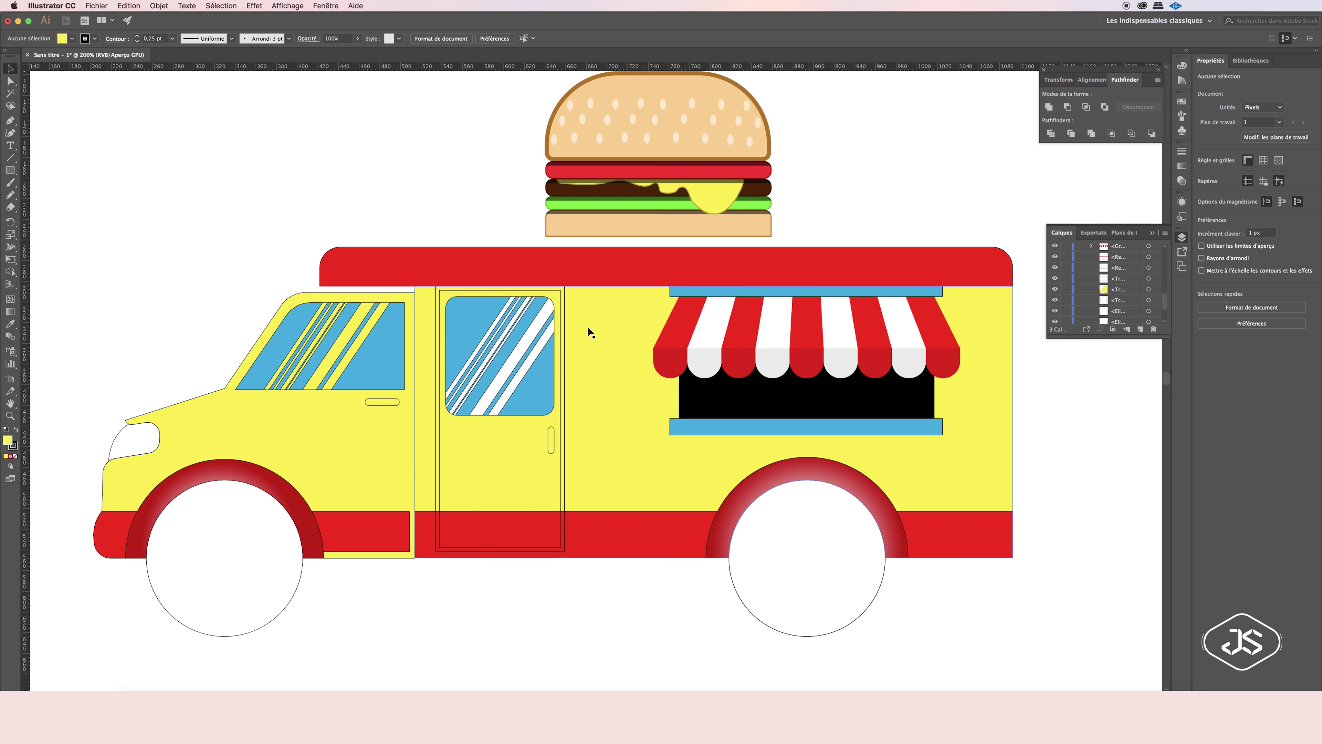
click(383, 402)
shift+click(549, 442)
key(i)
click(364, 531)
Try a black fill on the door shape, then undo it and deselect.
key(z)
key(ctrl+minus)
key(ctrl+minus)
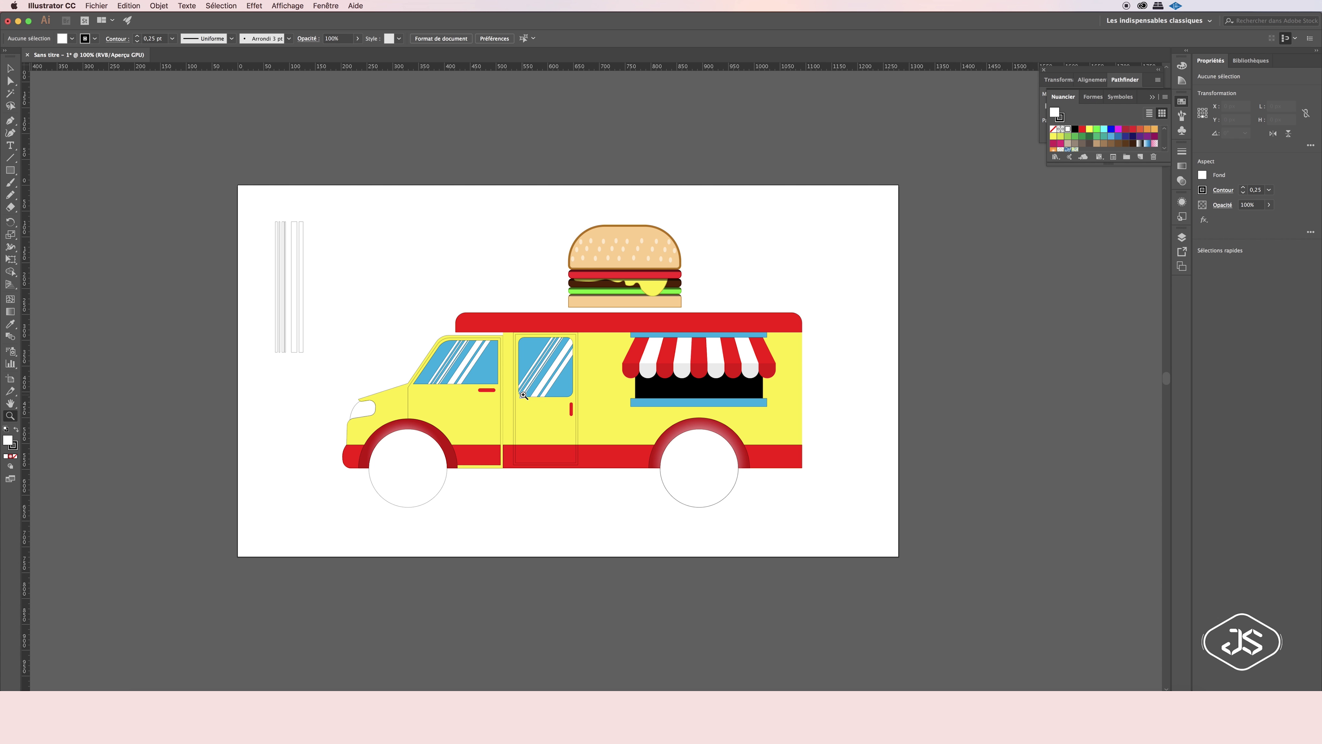
click(524, 395)
key(v)
click(316, 298)
click(473, 297)
click(1075, 131)
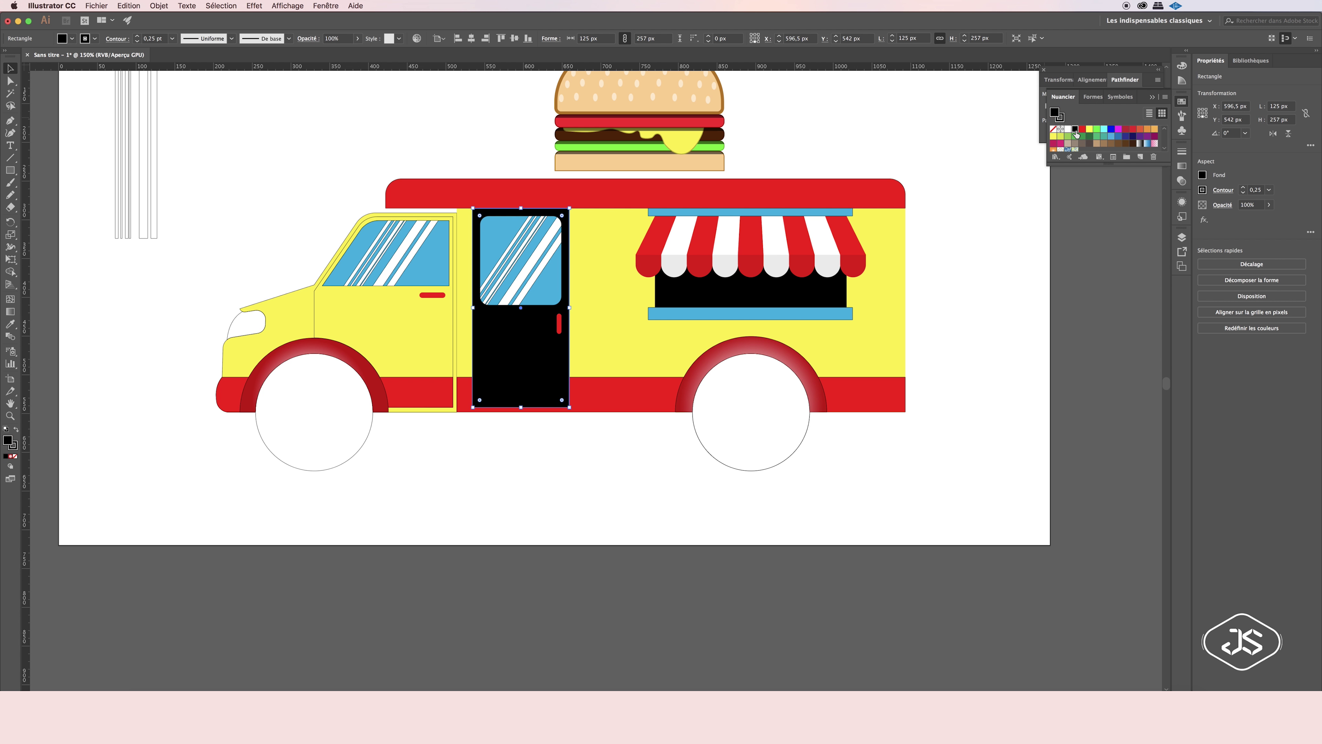
key(ctrl+z)
key(ctrl+shift+a)
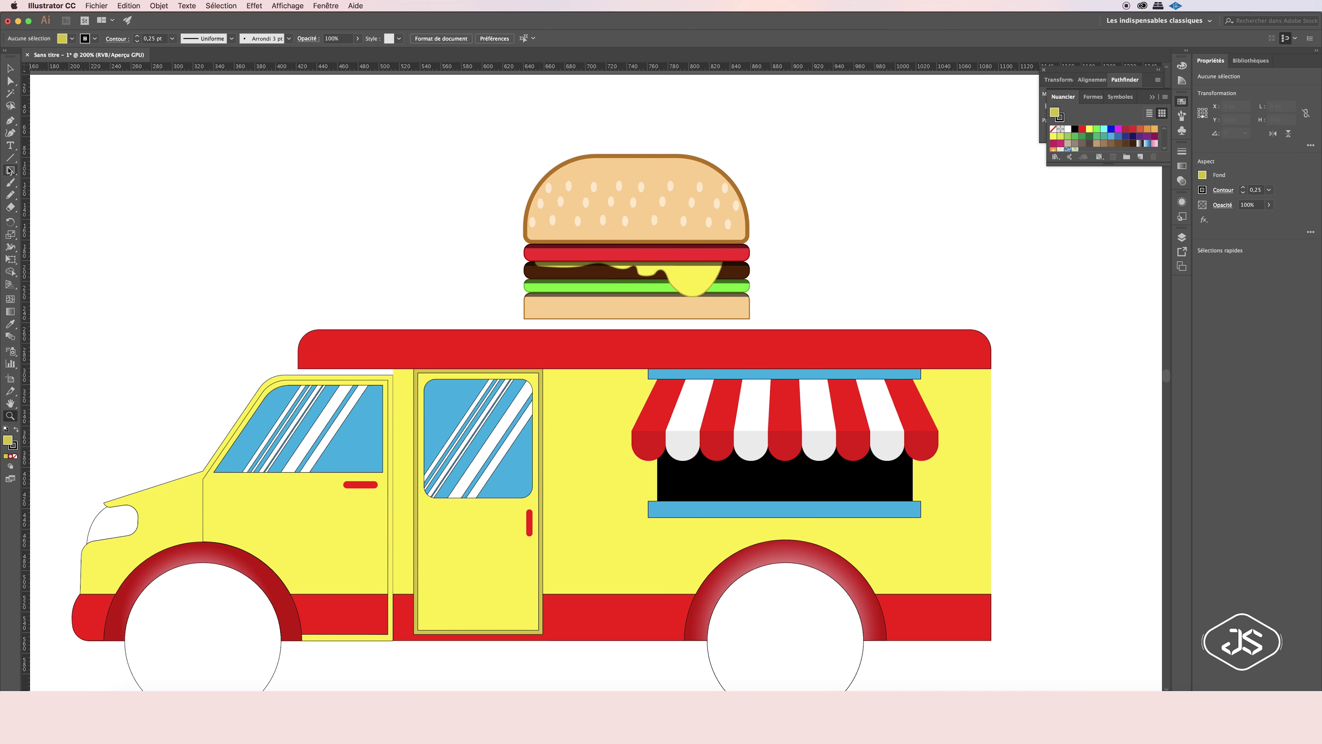
Draw a thin strip under the roof's lower edge at 57% opacity.
drag(390, 396, 988, 404)
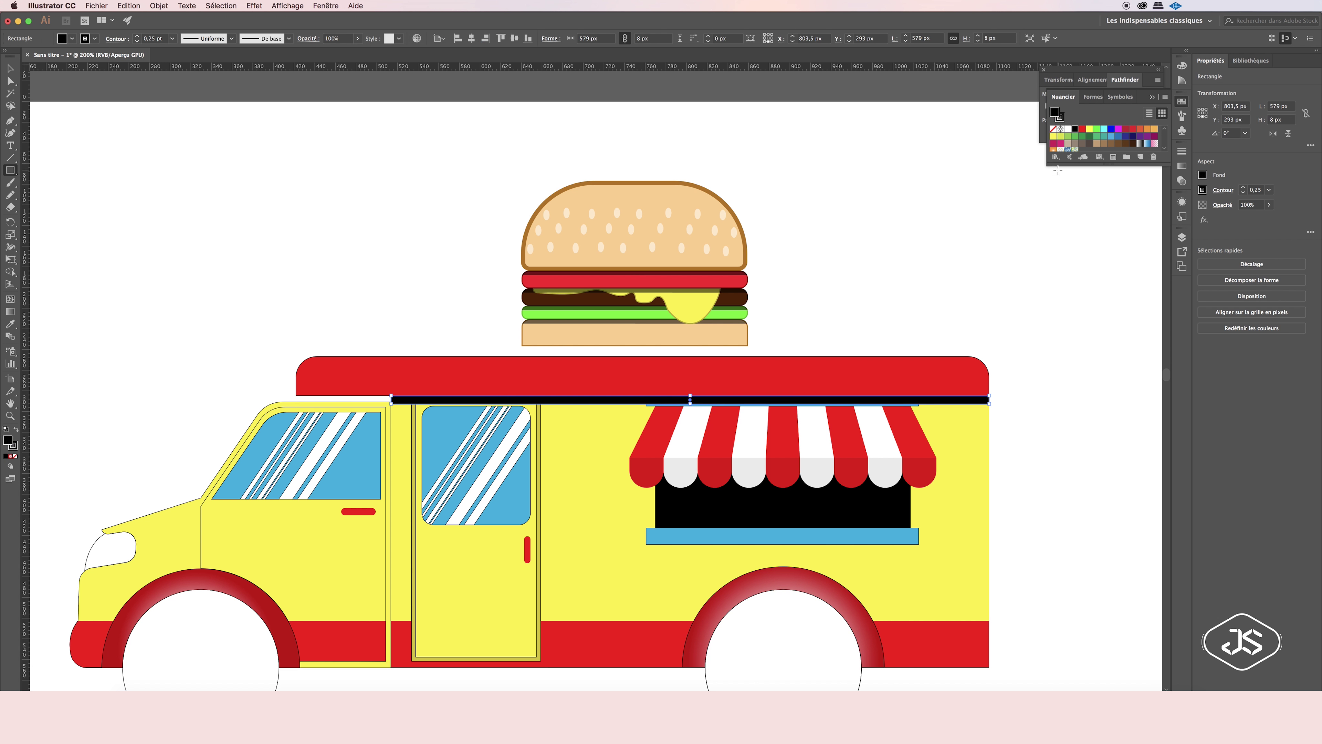
click(1181, 181)
drag(1162, 162, 1145, 174)
click(132, 172)
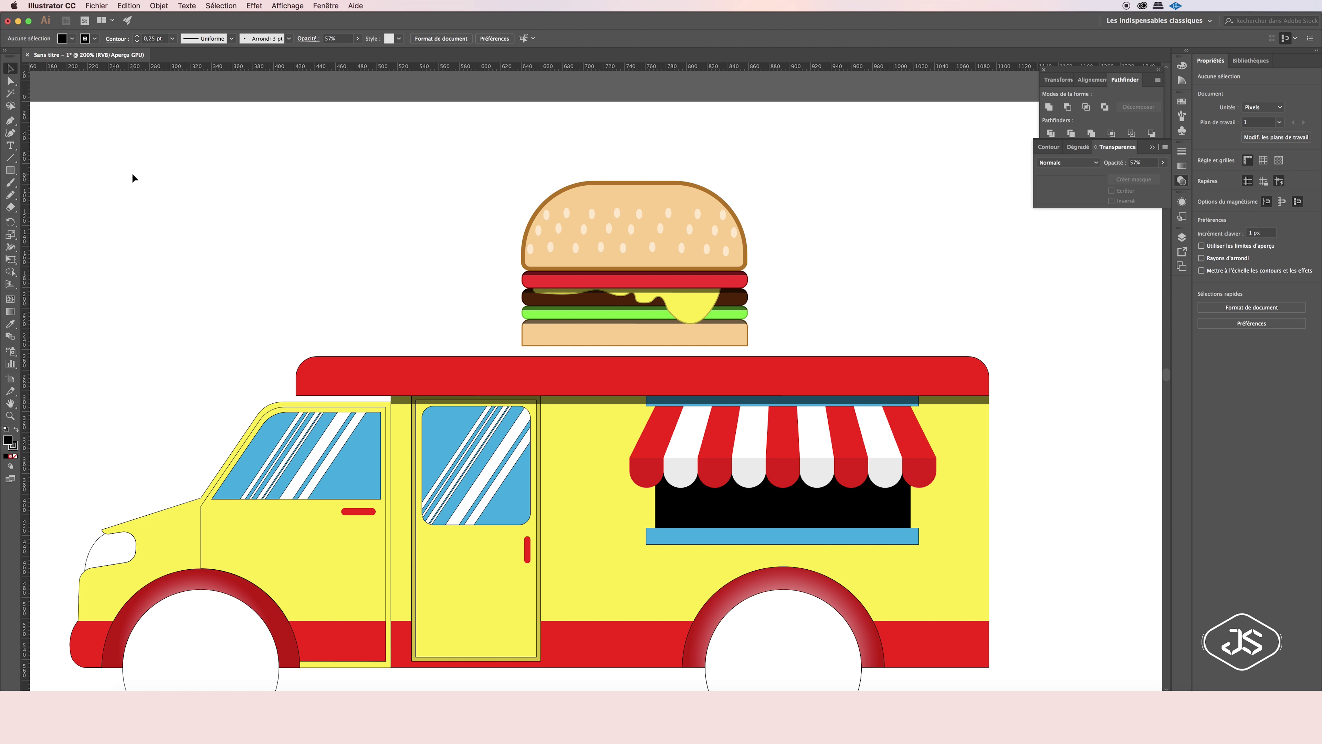
scroll(208, 219, down, 3)
Fill the headlight white and select the front wheel circle.
click(110, 448)
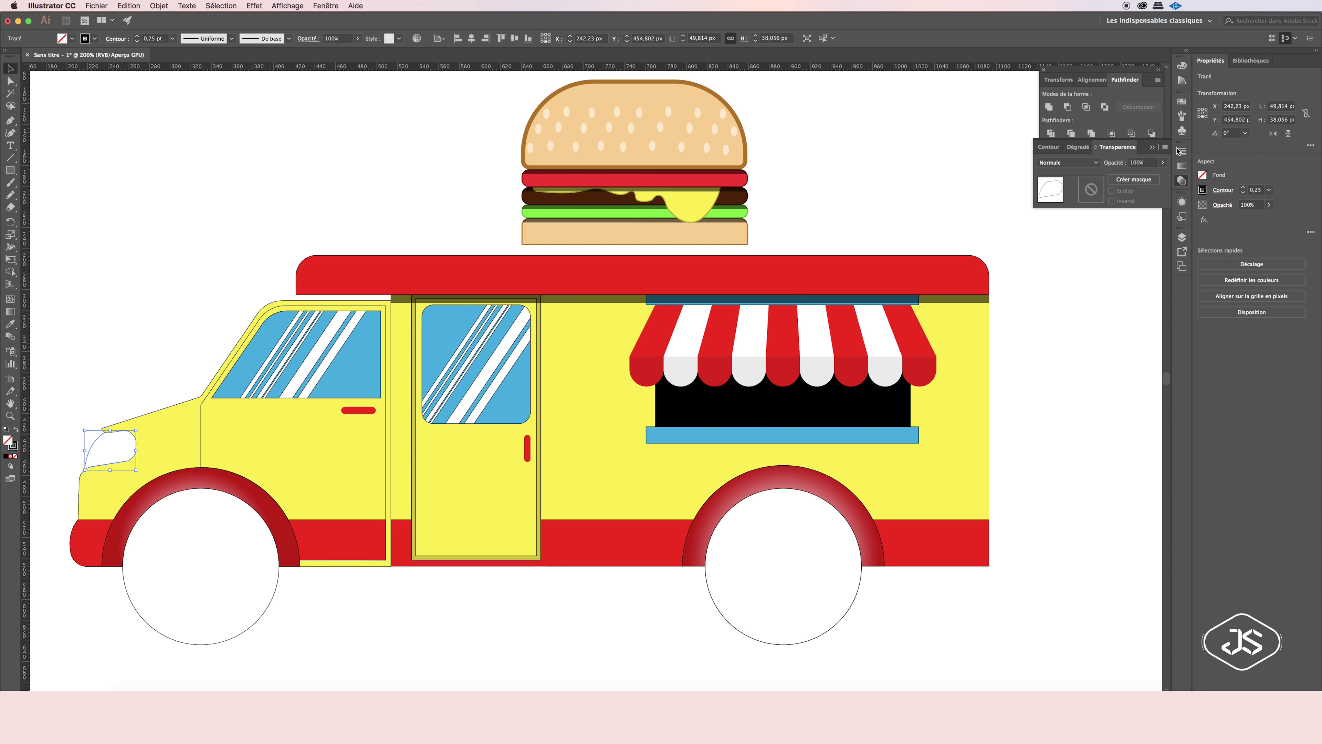
click(1182, 101)
click(1133, 137)
double_click(1054, 112)
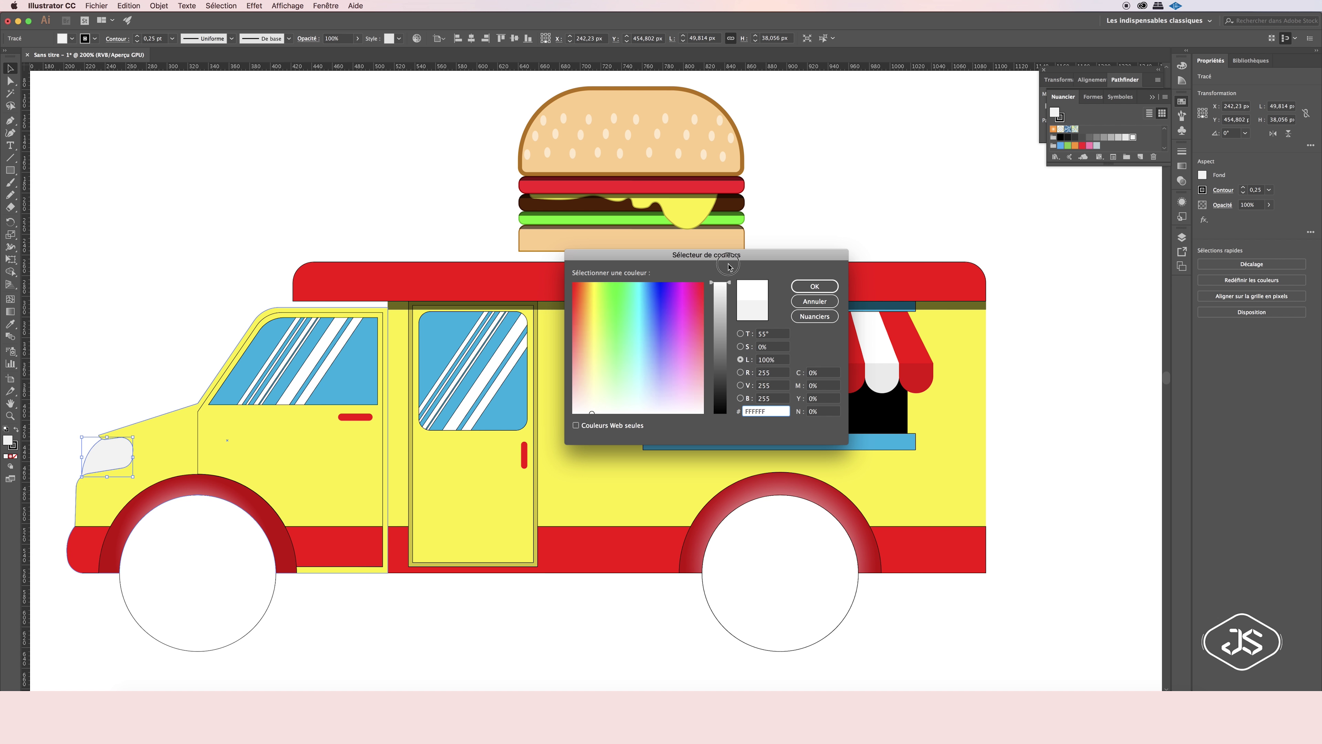
key(Return)
key(super+0)
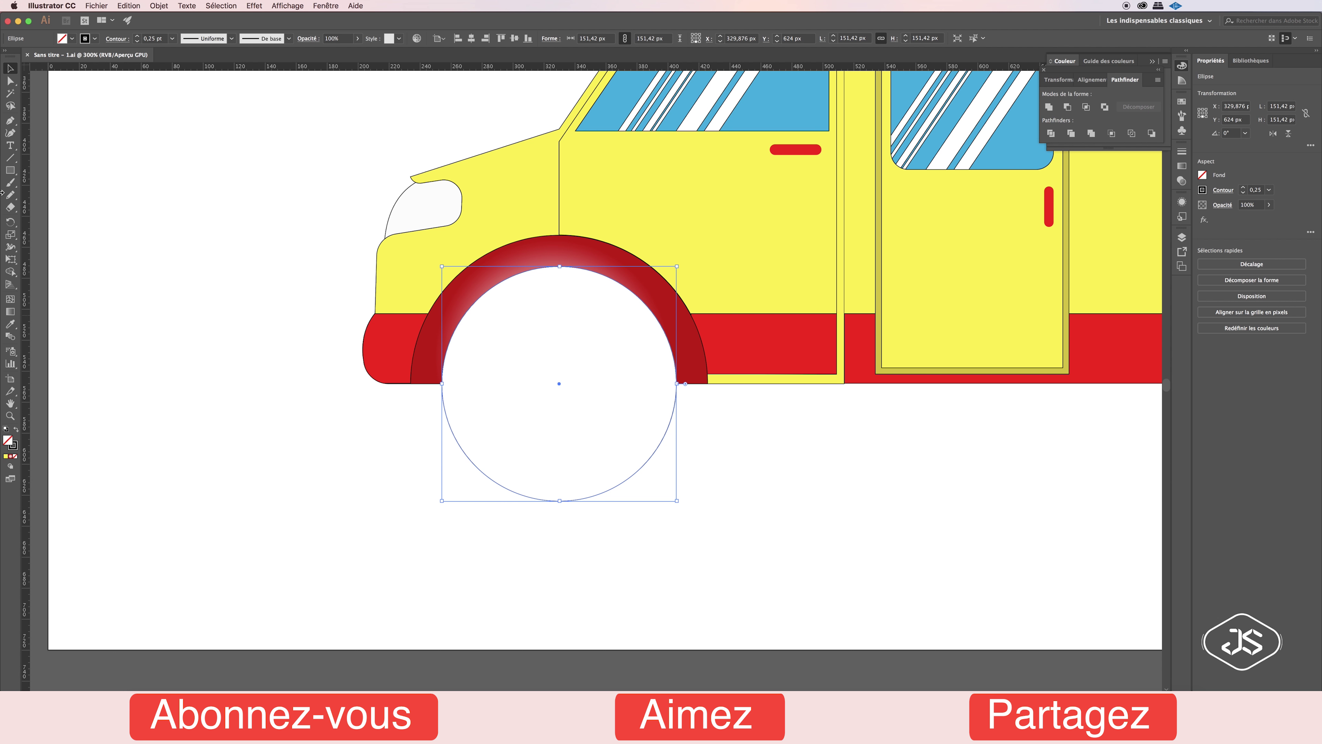
drag(10, 170, 36, 199)
click(37, 199)
Paste a copy of the wheel circle in front and shrink it around the centre into a hub.
key(v)
click(128, 5)
click(150, 52)
drag(441, 267, 514, 325)
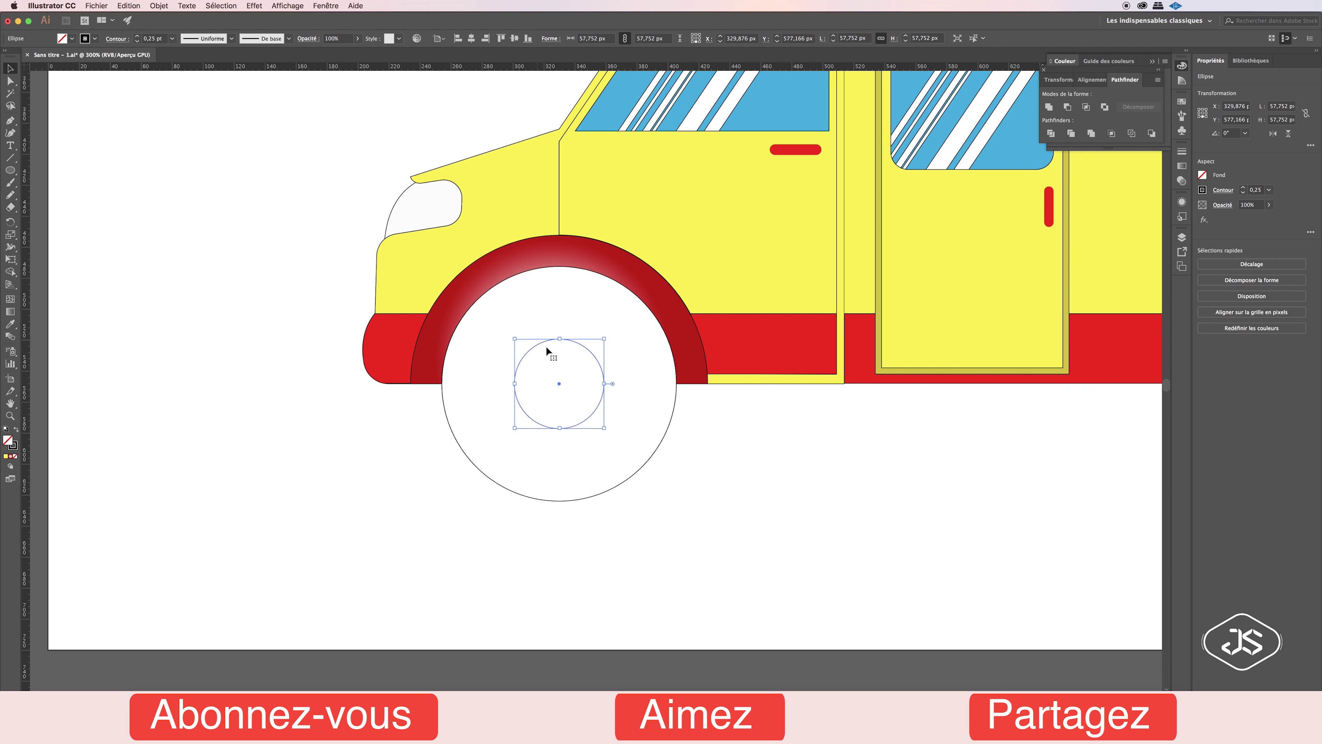
click(768, 448)
click(1181, 236)
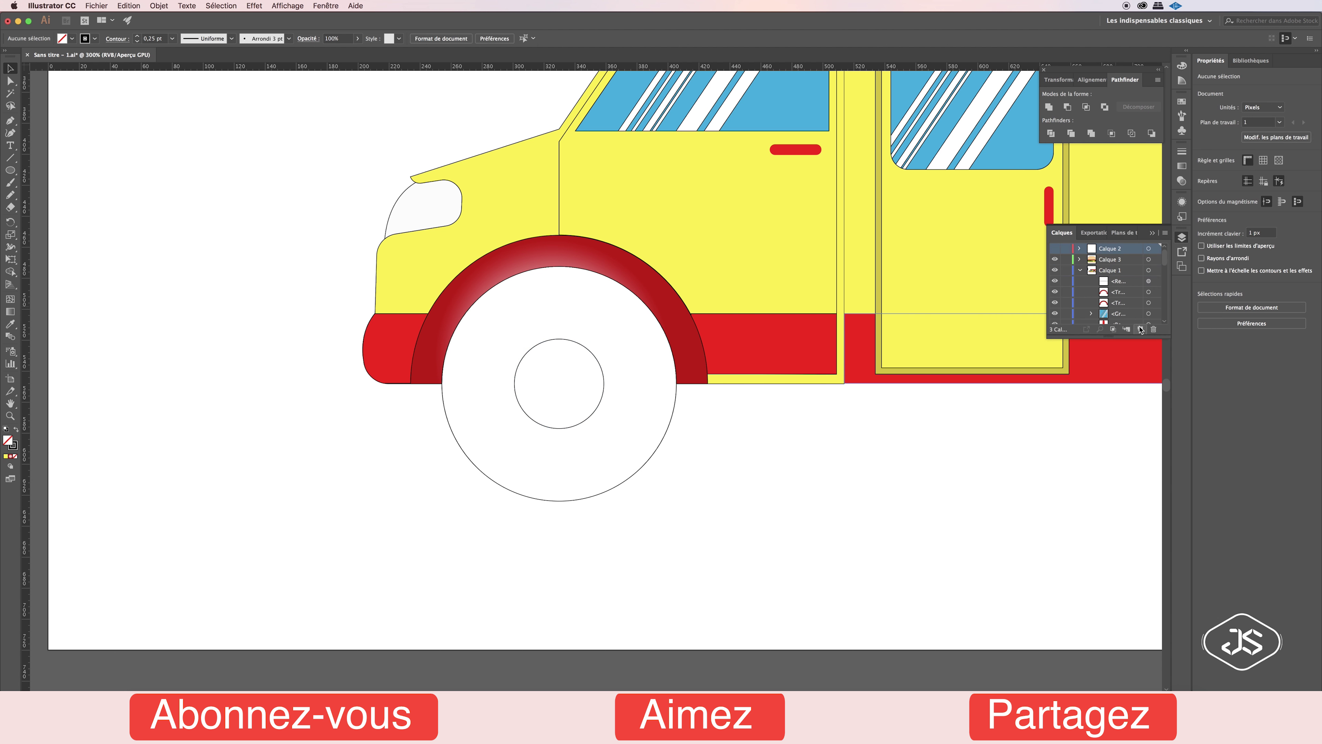
click(573, 341)
drag(559, 385, 560, 440)
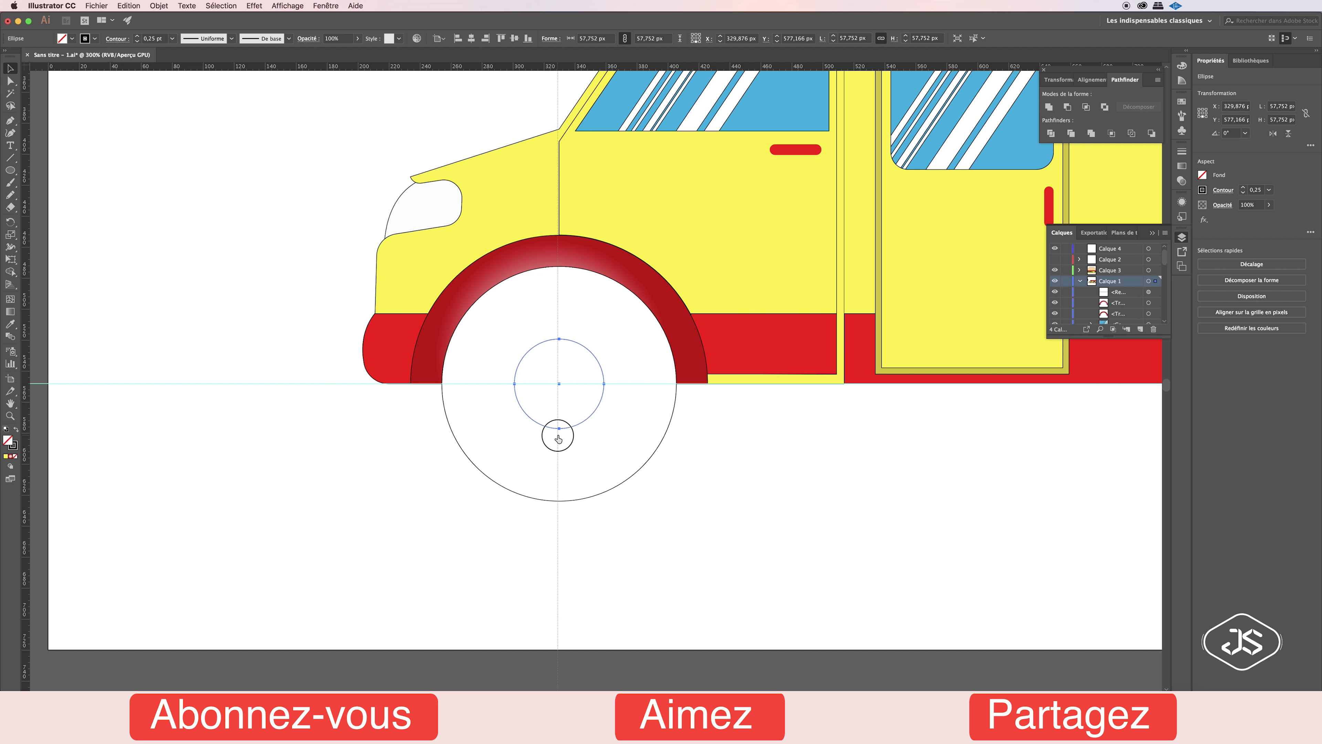
Add a 127.75 px inner ring from another wheel copy, enlarge the hub and zoom in.
click(718, 458)
click(473, 286)
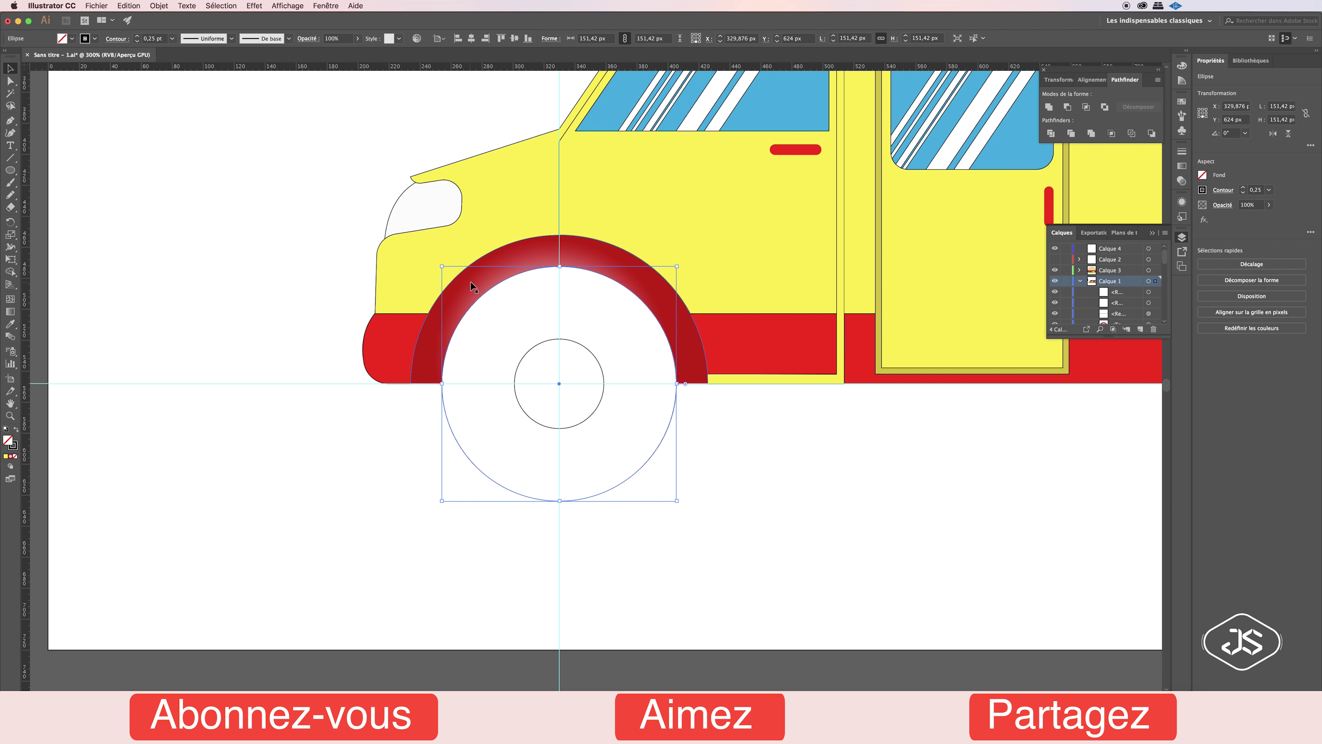
click(128, 5)
click(156, 81)
drag(442, 266, 458, 275)
click(587, 354)
click(523, 353)
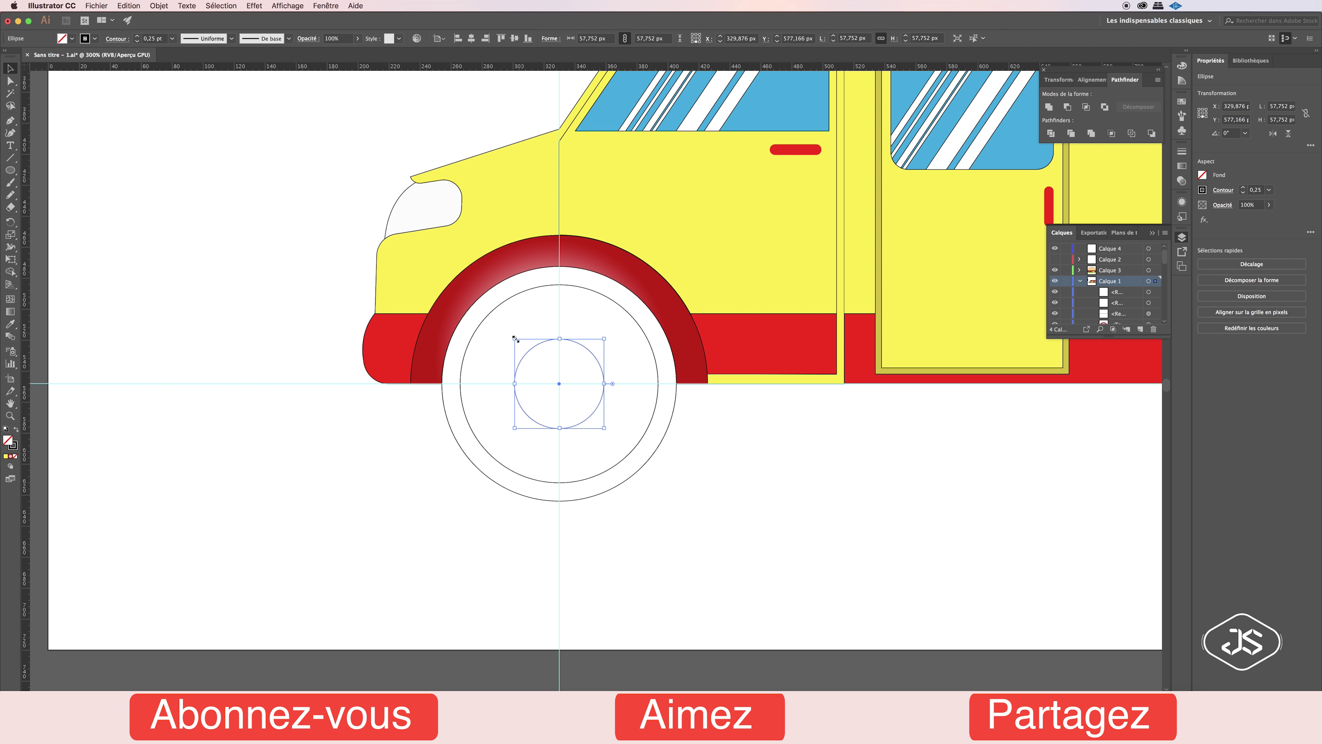
drag(514, 338, 504, 328)
click(728, 430)
key(z)
click(596, 426)
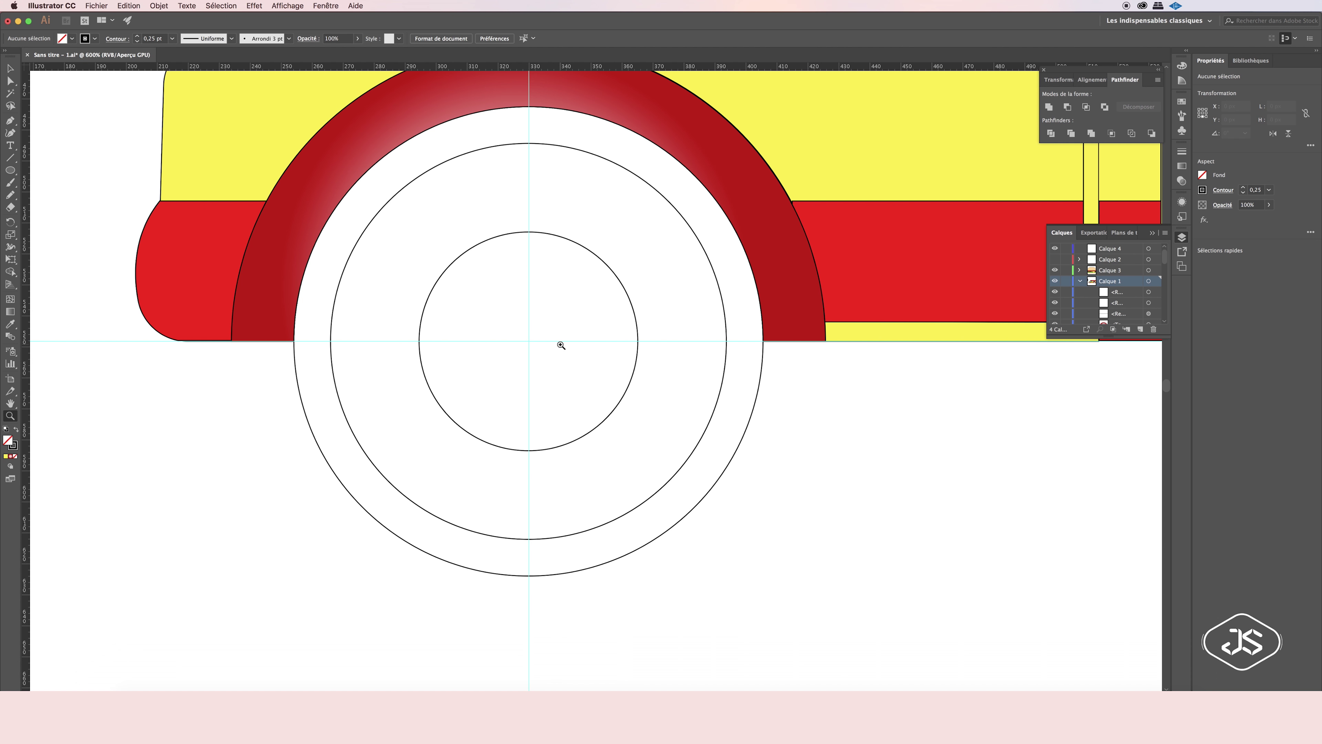
drag(8, 172, 42, 167)
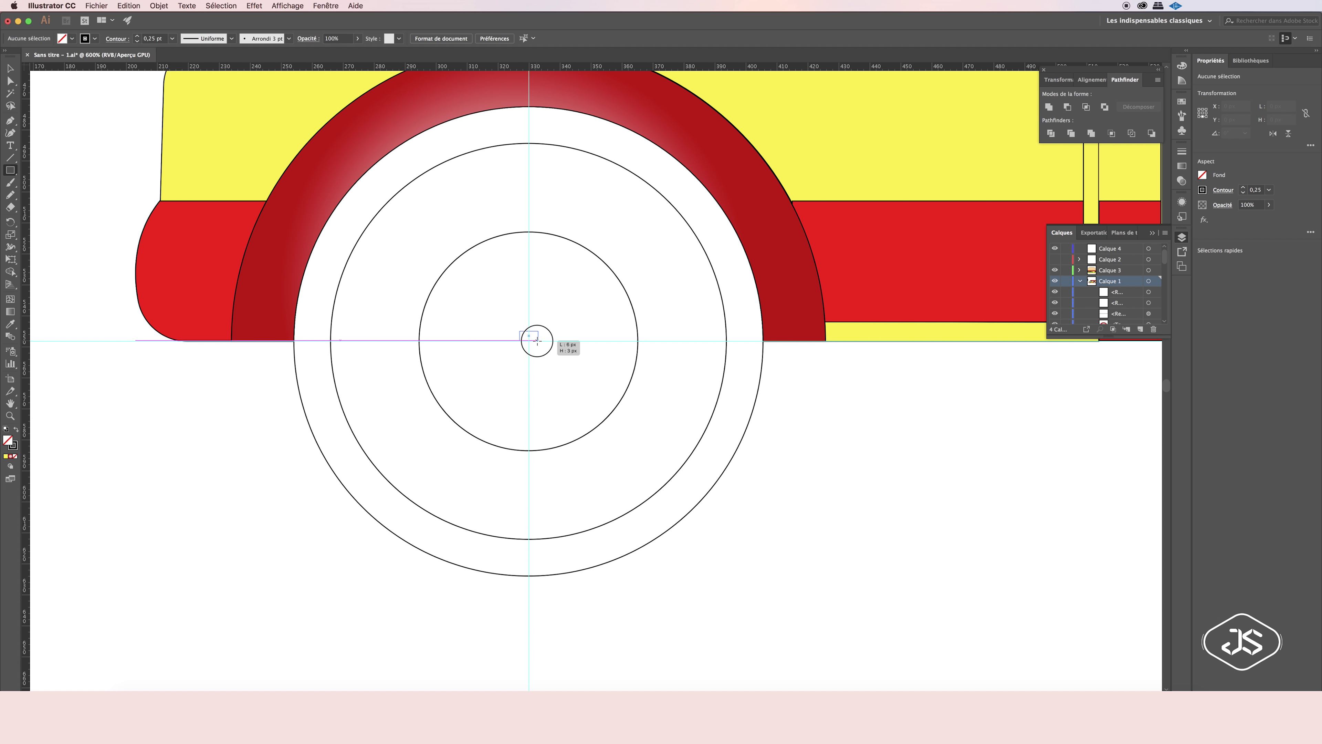
Draw a thin upright rectangle above the wheel centre and taper it toward the top.
drag(537, 341, 538, 225)
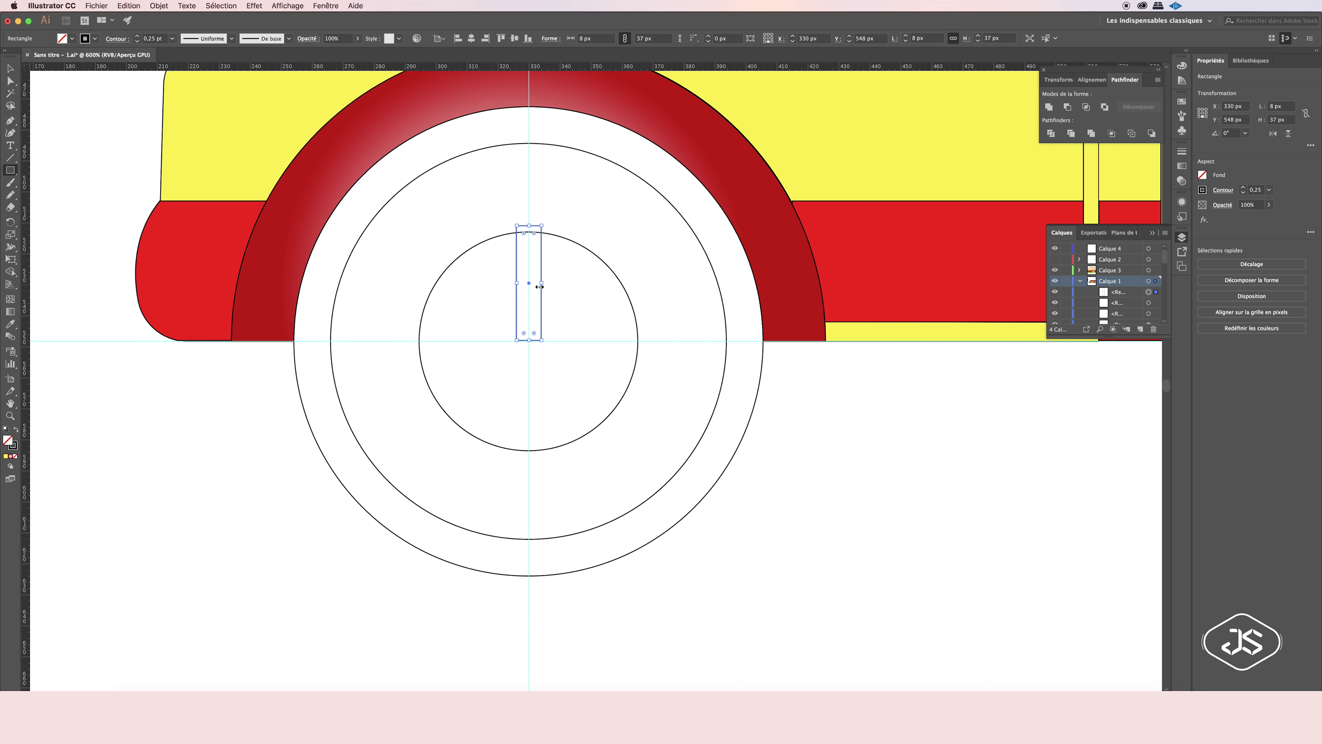
key(e)
drag(525, 227, 524, 226)
key(v)
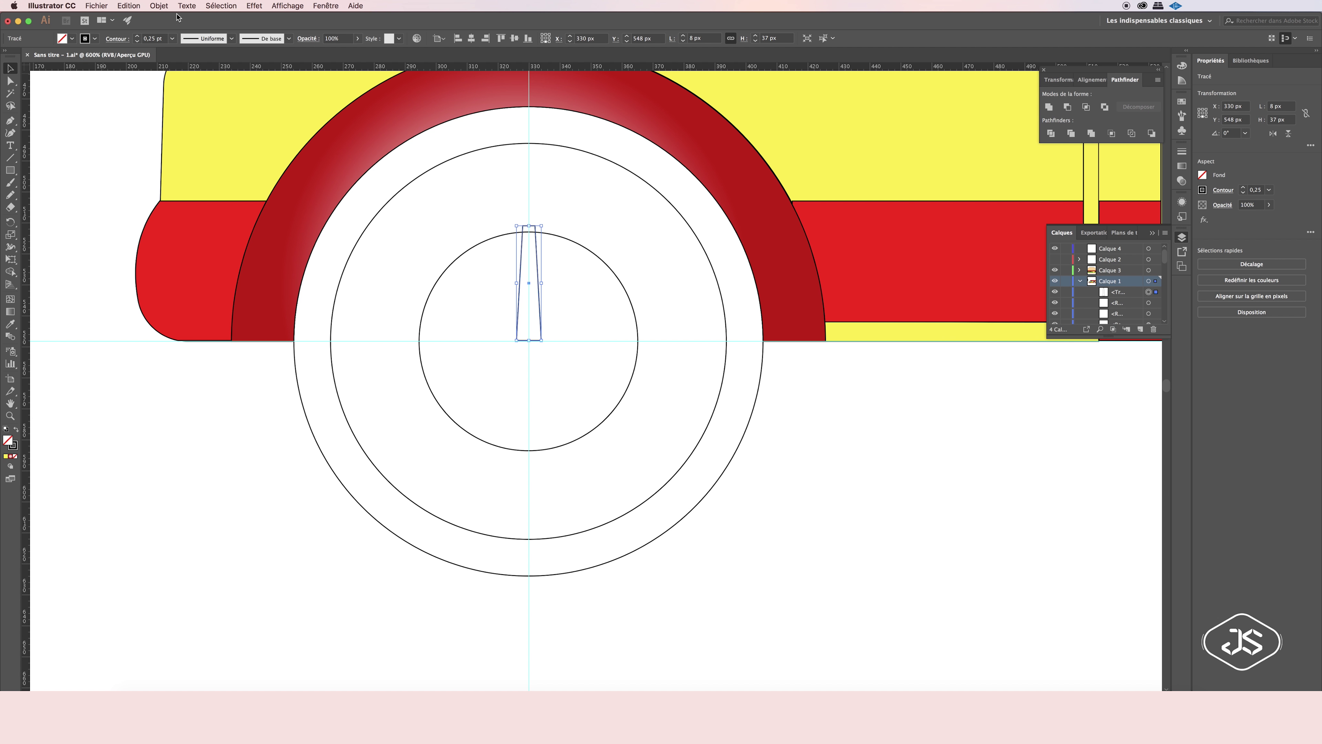
Adjust the tapered spoke's bottom edge so it sits just above the wheel centre.
click(160, 8)
mouse_move(198, 199)
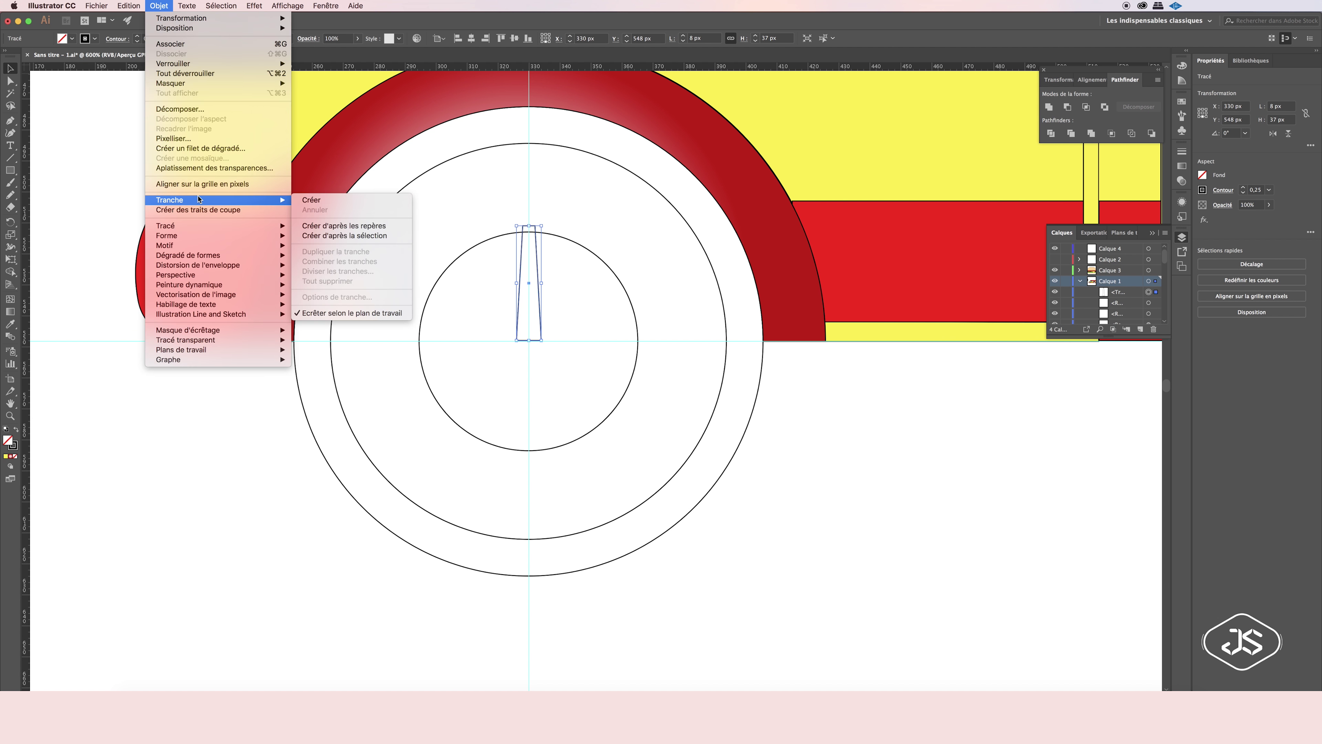
click(529, 340)
drag(528, 340, 529, 322)
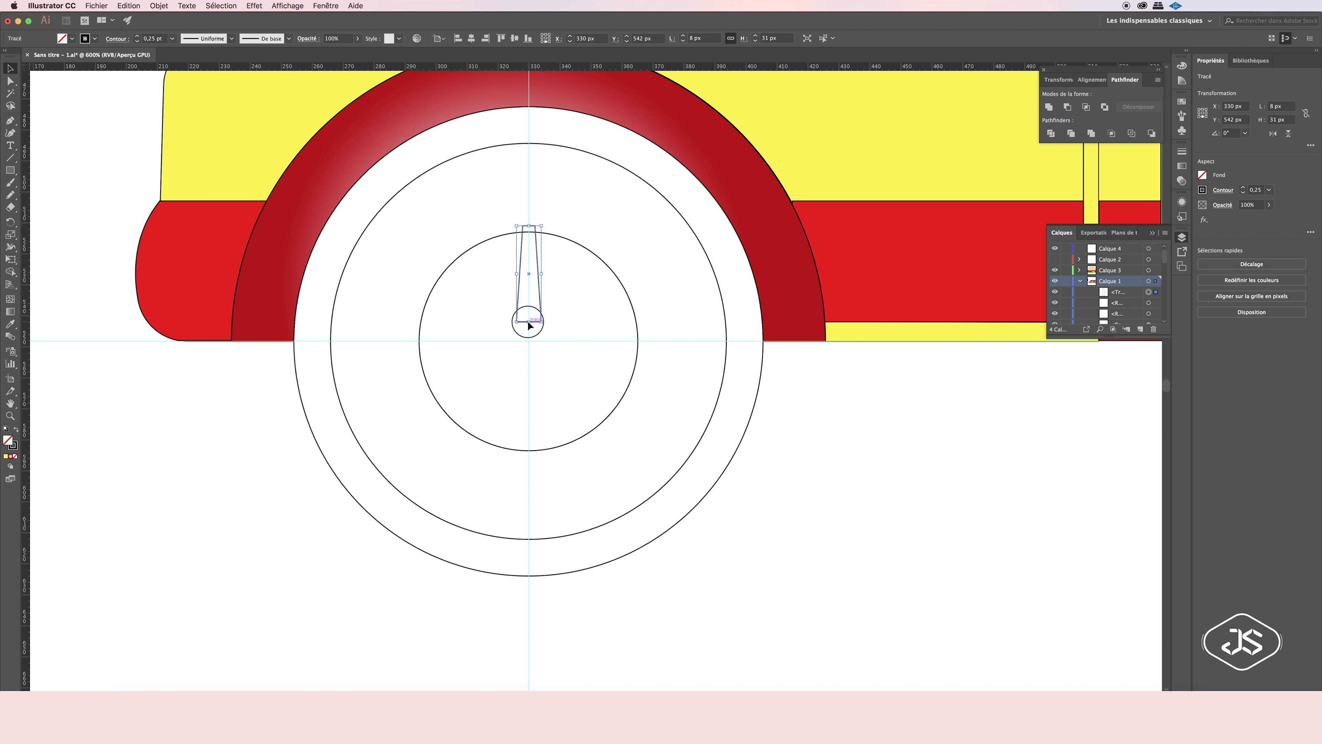
click(536, 295)
drag(529, 318, 529, 324)
click(902, 415)
click(519, 315)
Add a -4 px inset outline inside the spoke with Offset Path.
click(159, 5)
click(333, 257)
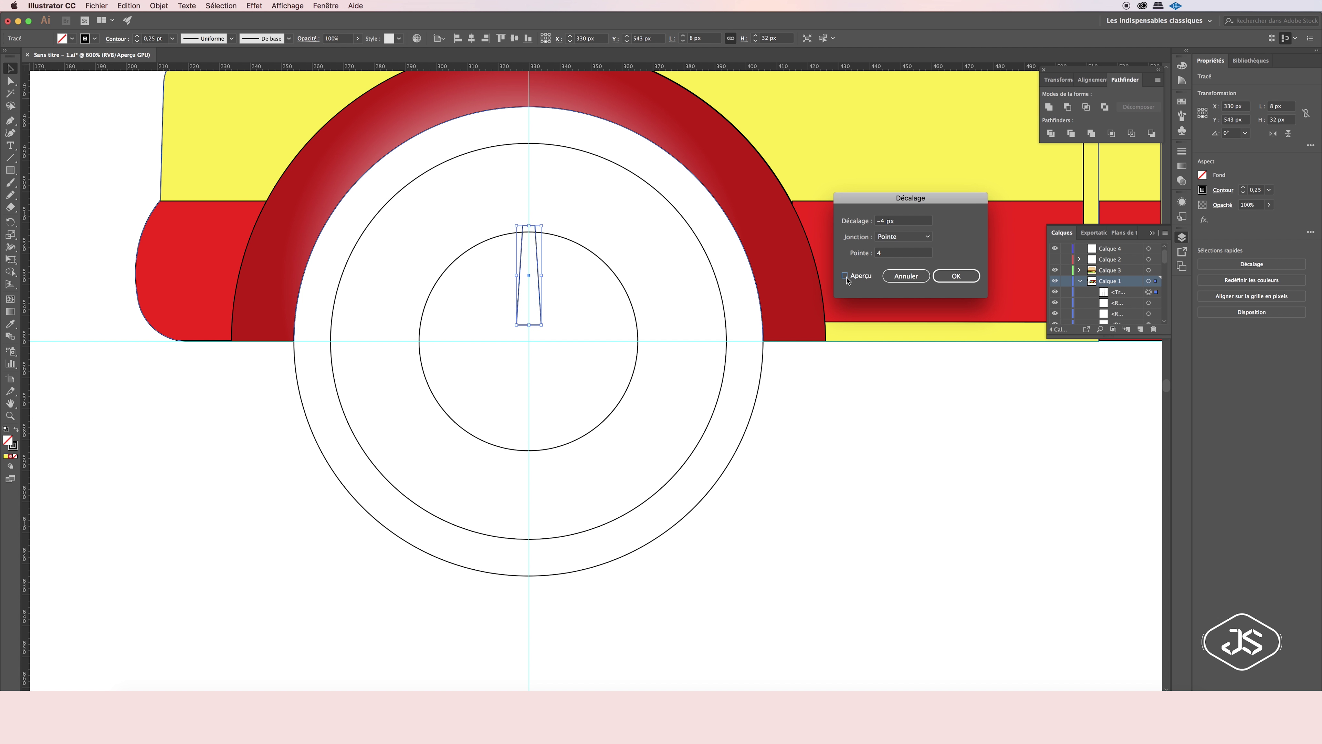
key(Return)
click(158, 5)
click(458, 257)
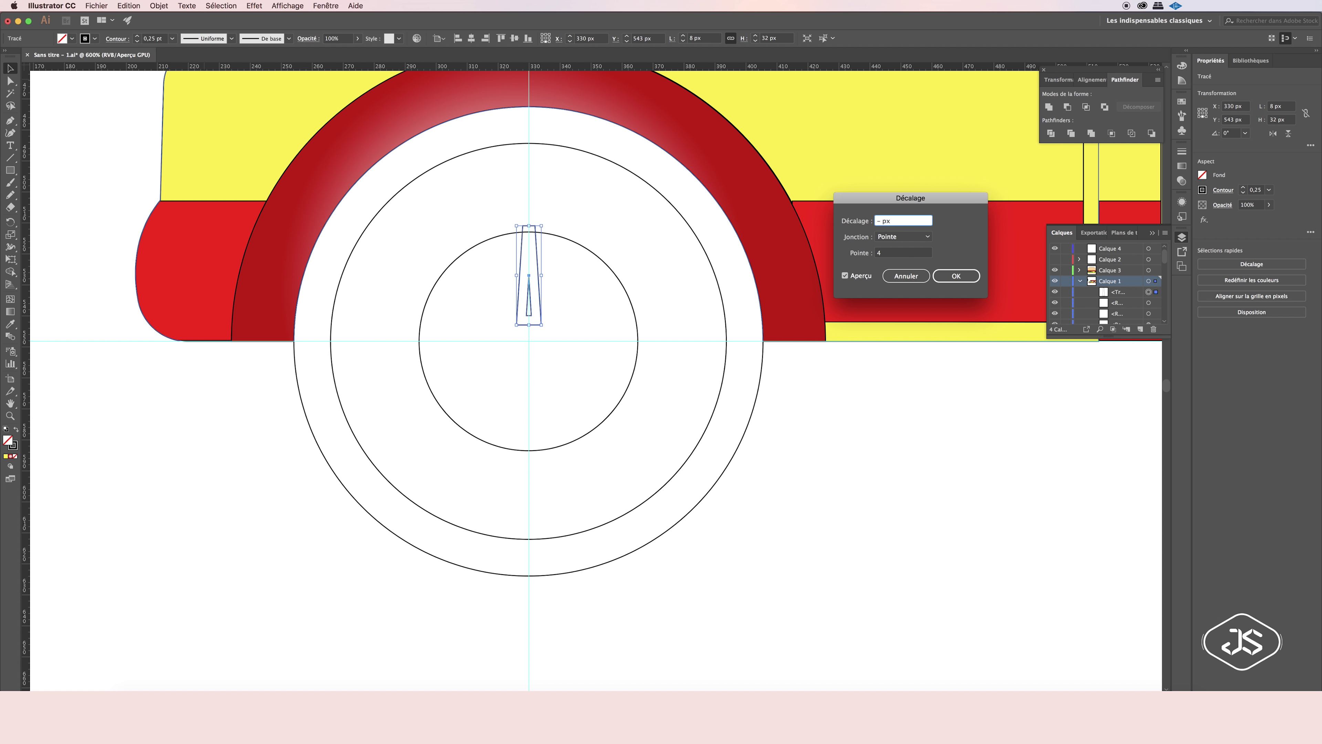
text(2)
key(Return)
click(878, 377)
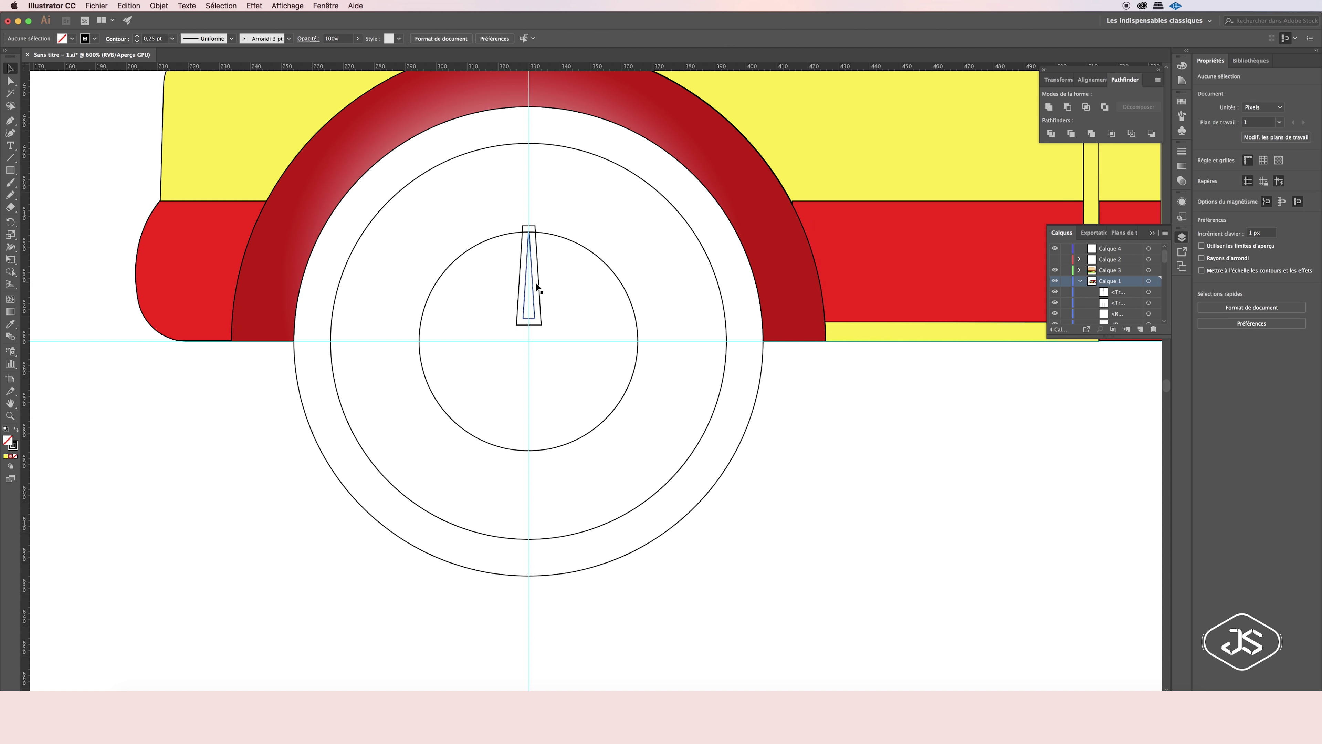
Group the spoke with its inset outline and set the wheel centre as rotation pivot.
click(535, 284)
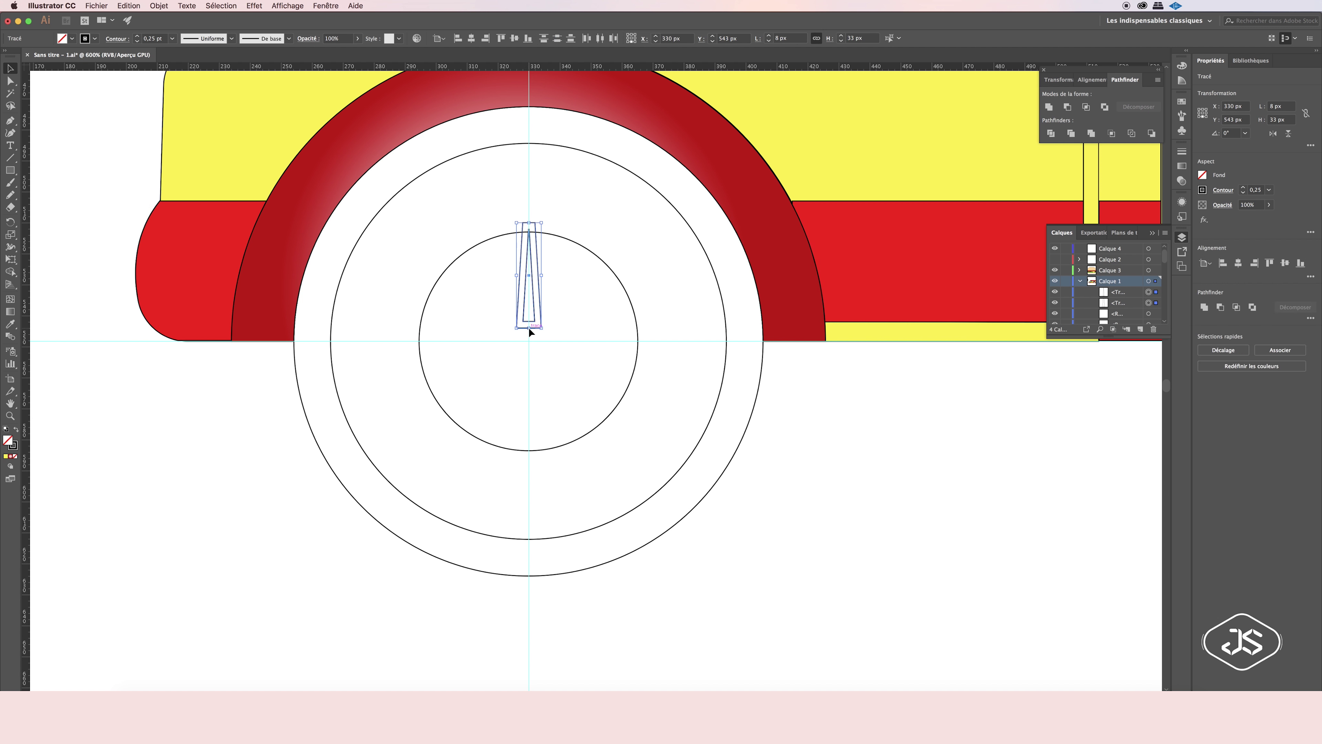
click(562, 286)
click(533, 282)
right_click(540, 296)
click(584, 358)
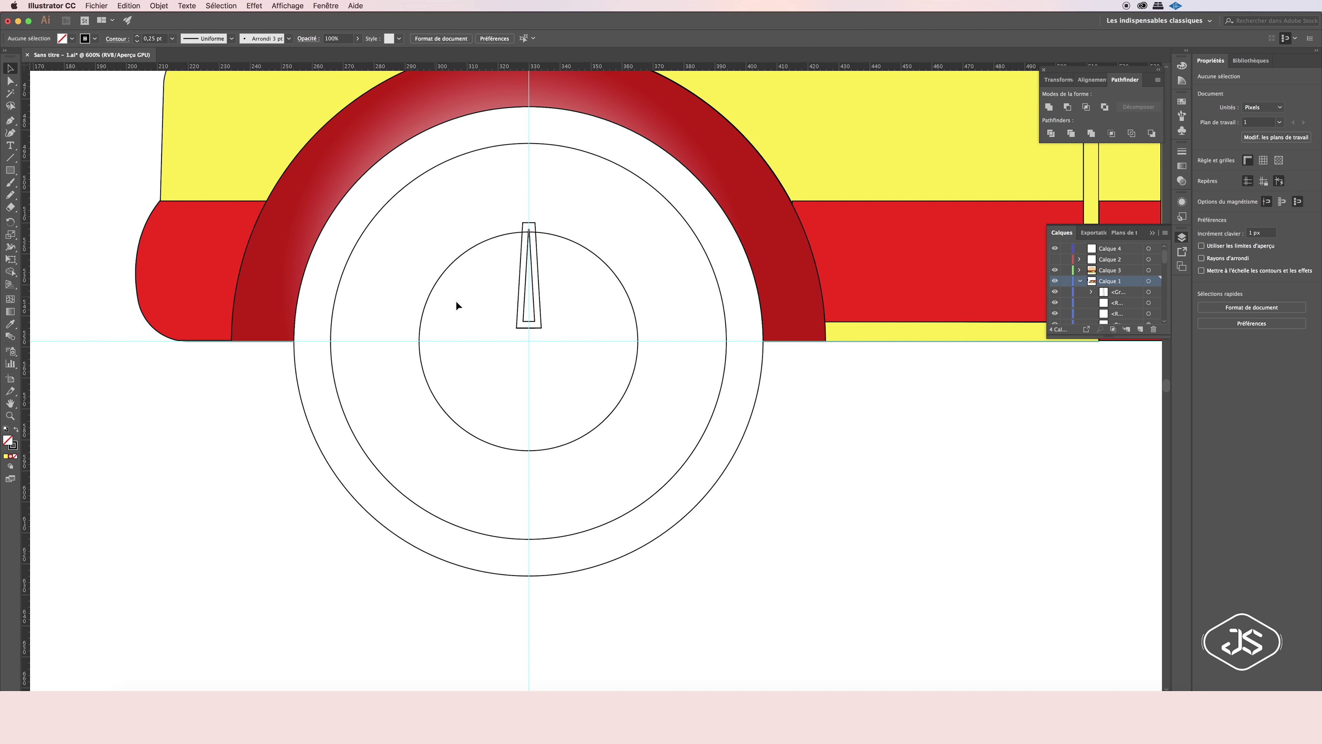
alt+click(529, 342)
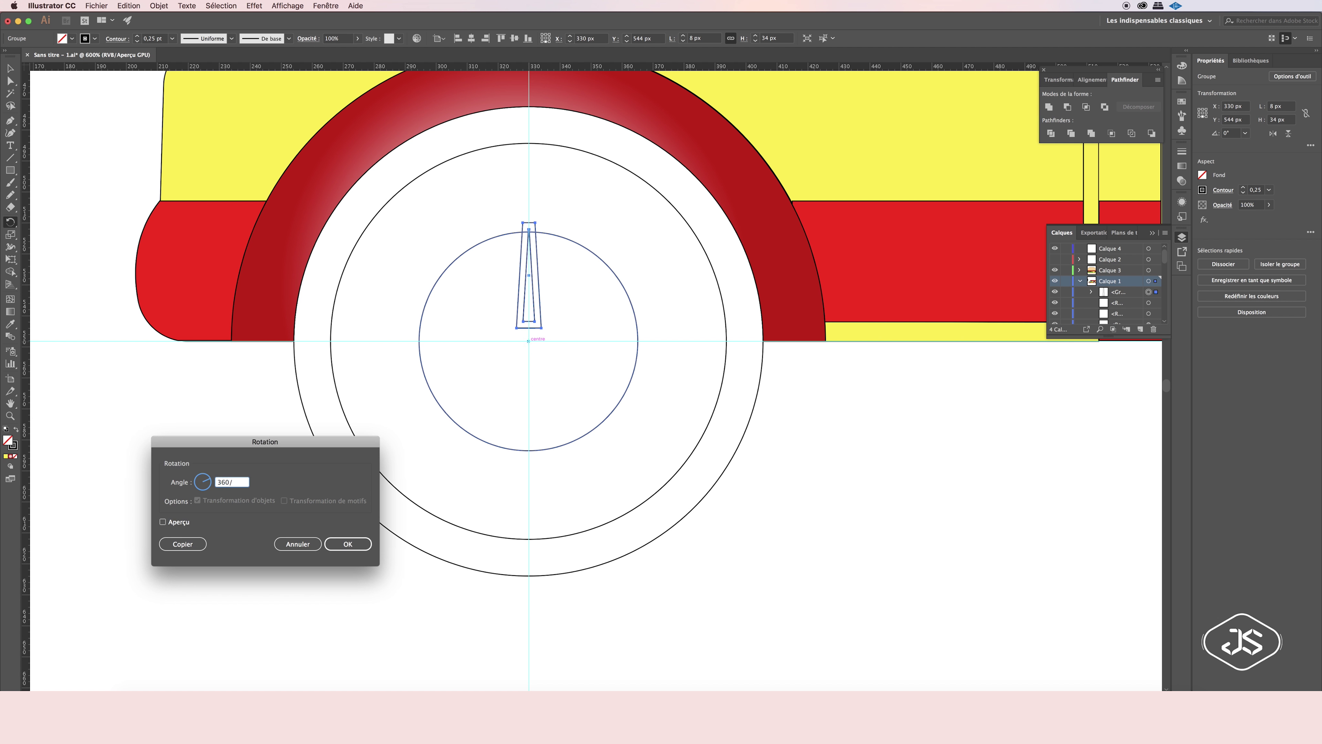
text(360/7)
Try rotated spoke copies, then undo back to the single spoke and reselect it.
click(190, 546)
key(ctrl+d)
key(ctrl+d)
key(ctrl+d)
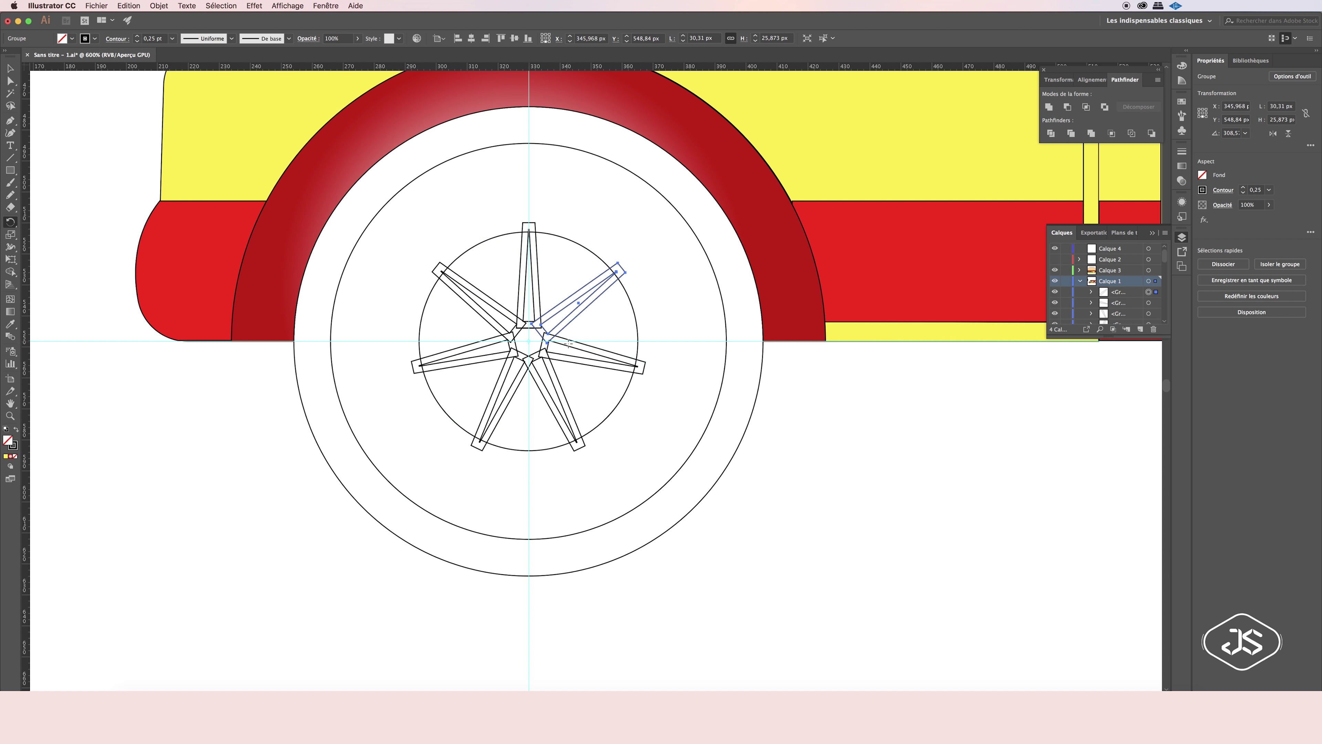
key(ctrl+z)
key(ctrl+z)
key(ctrl+z)
key(v)
key(a)
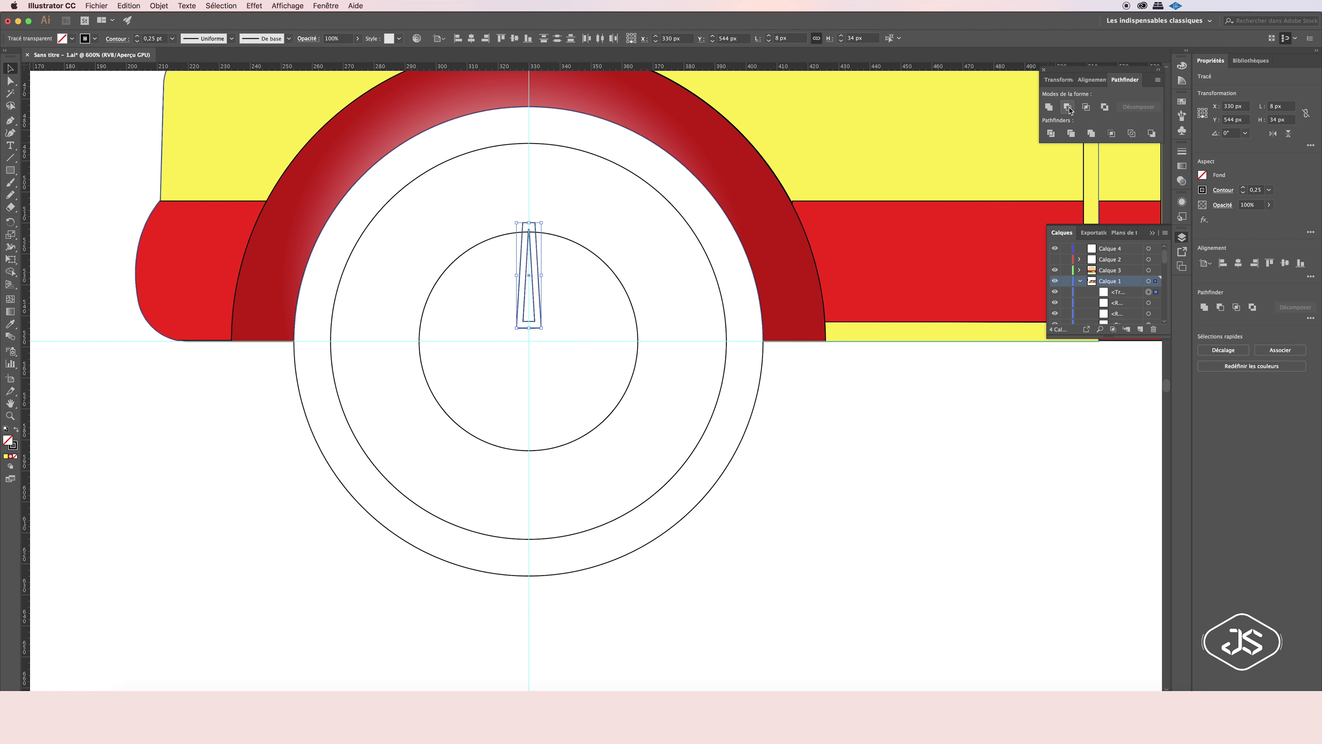
click(535, 321)
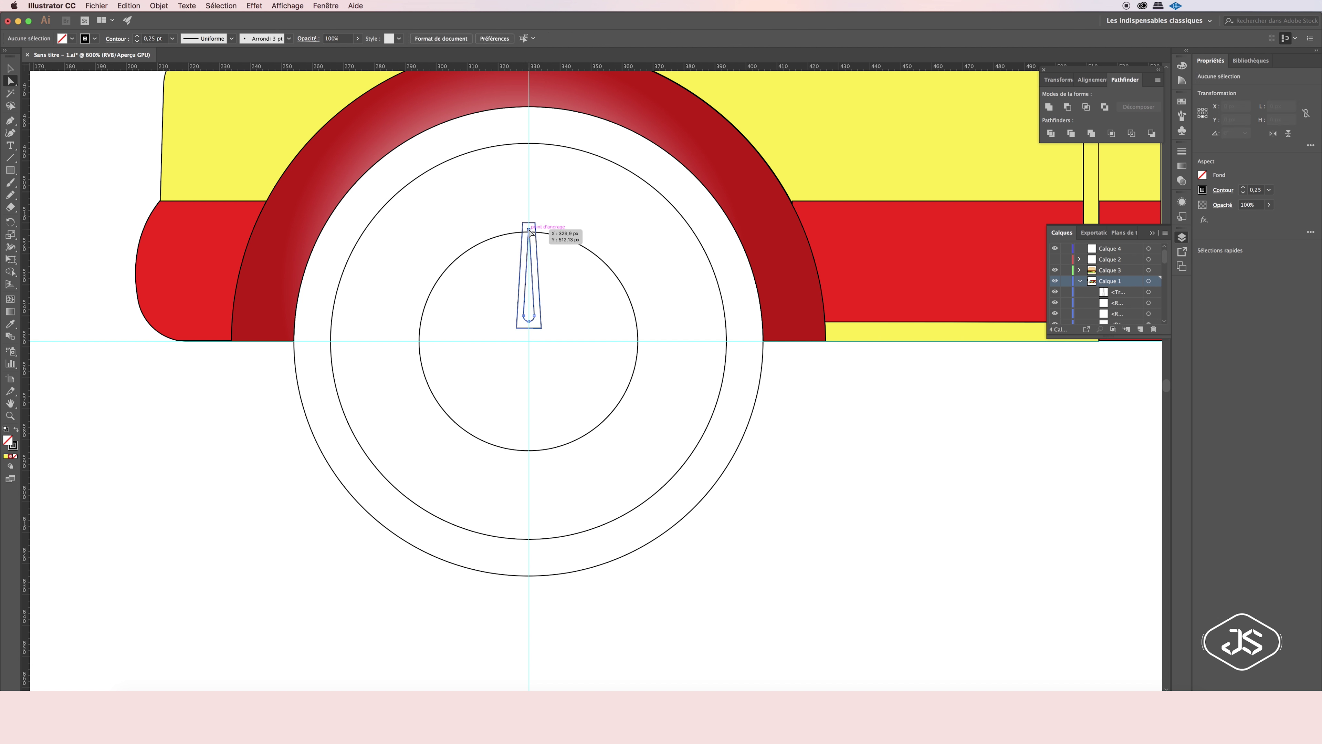
Zoom in on the hub and rotate copies at 360/7 to make seven spokes.
key(z)
alt+click(601, 383)
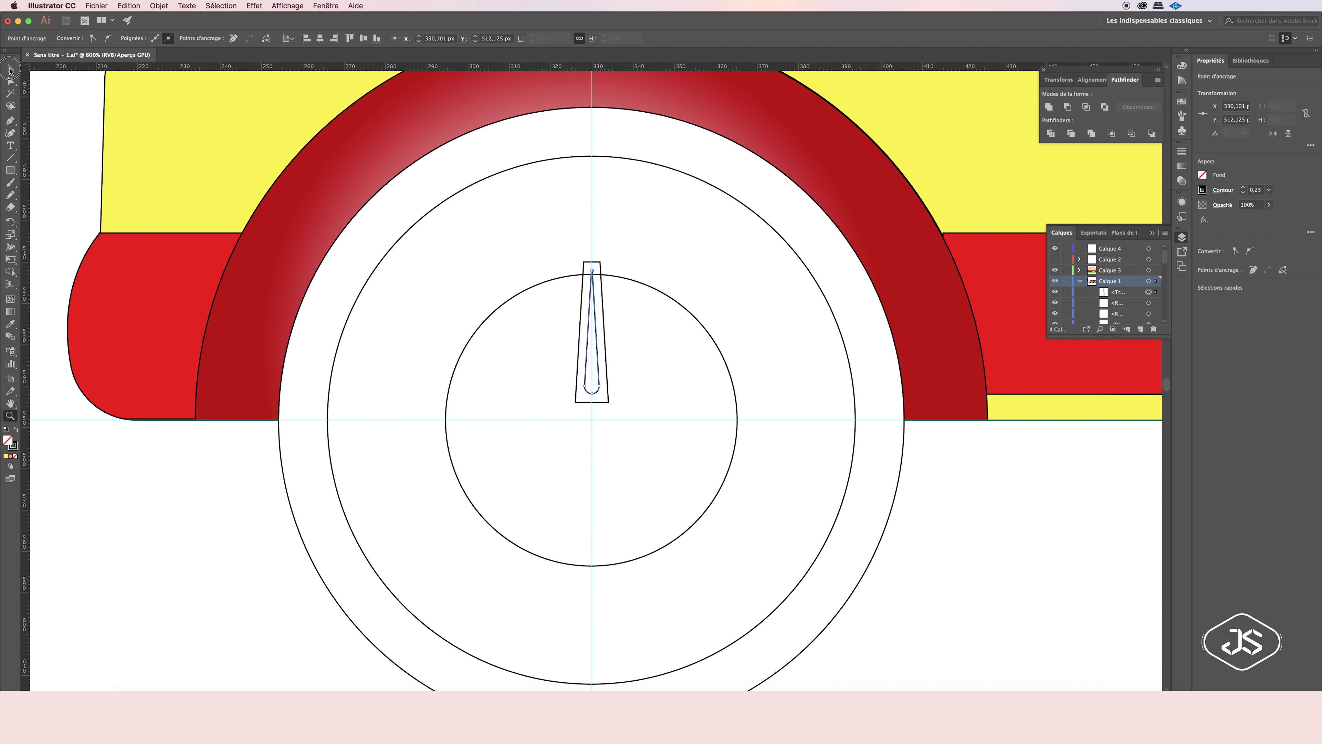
key(r)
alt+click(590, 419)
click(183, 544)
key(ctrl+d)
key(ctrl+d)
key(ctrl+d)
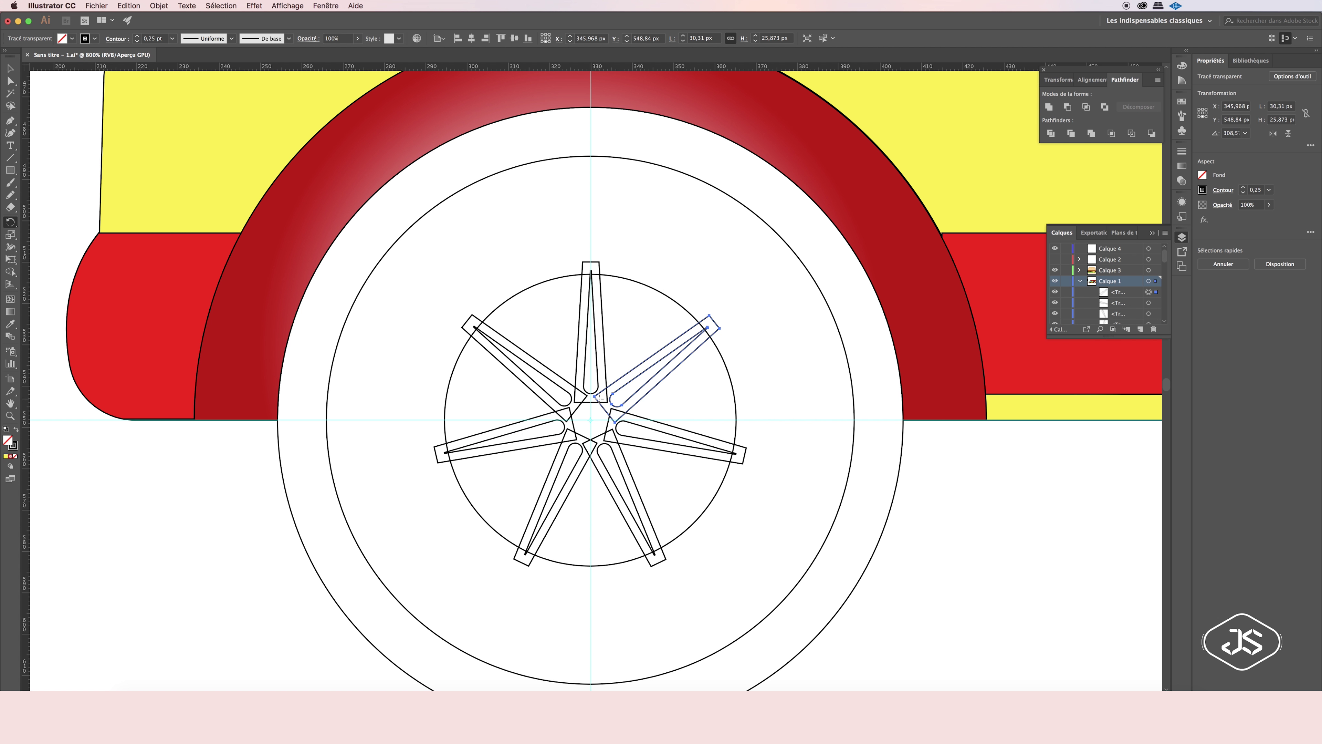
key(ctrl+a)
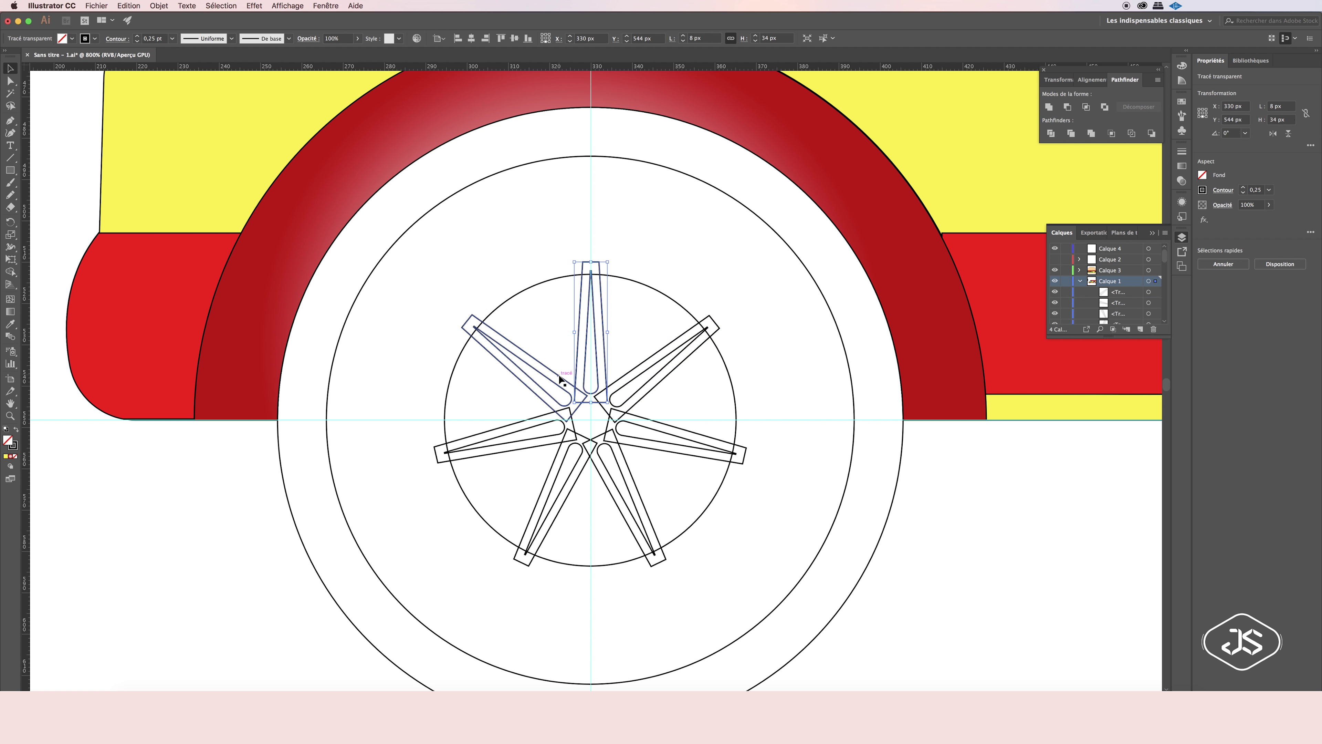
Merge the spokes into one star hub with Shape Builder and round its corners.
key(shift+m)
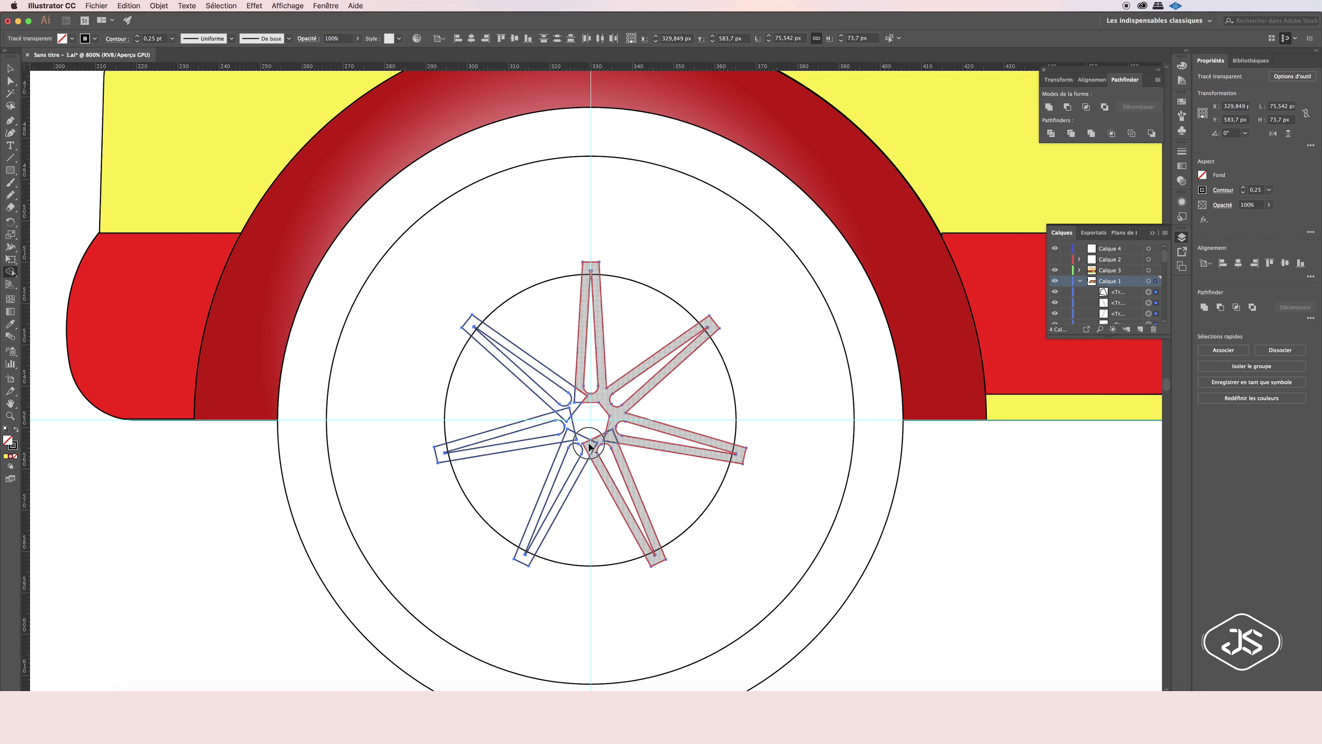
drag(628, 415, 590, 356)
click(9, 74)
key(a)
drag(571, 377, 566, 373)
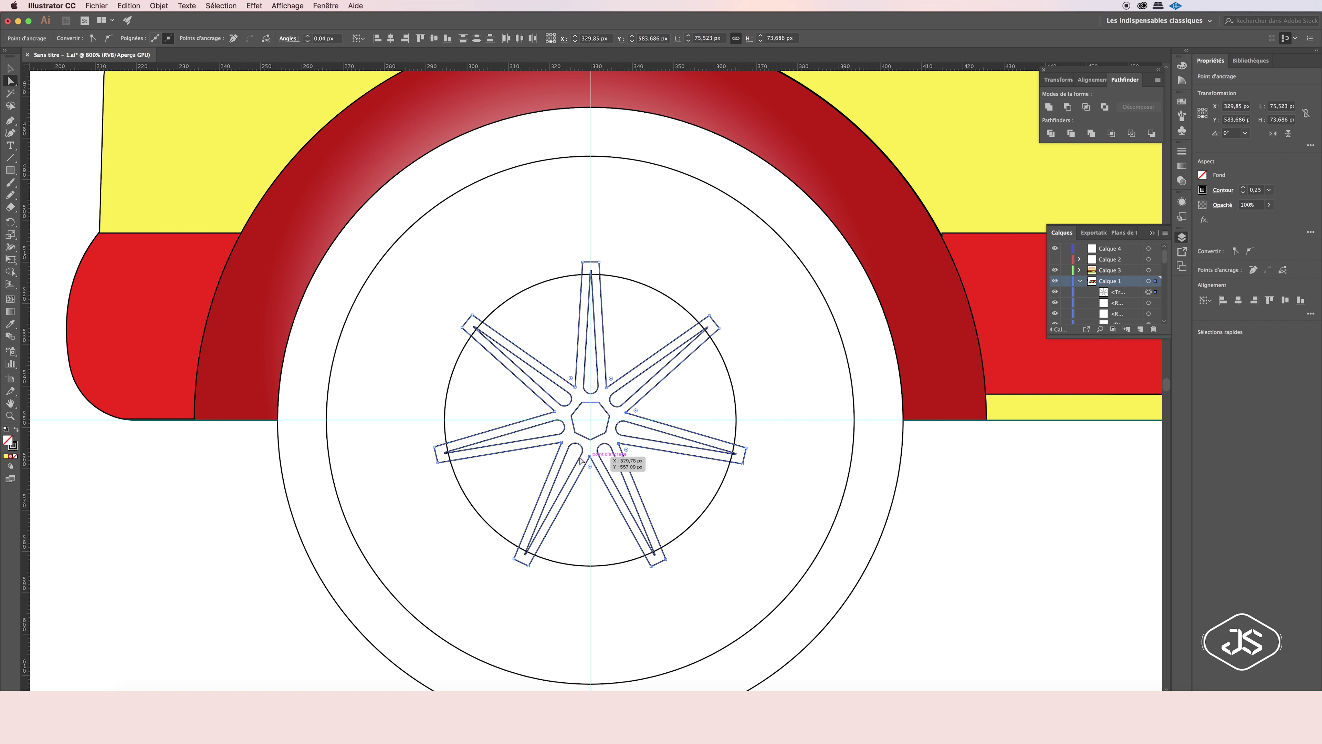
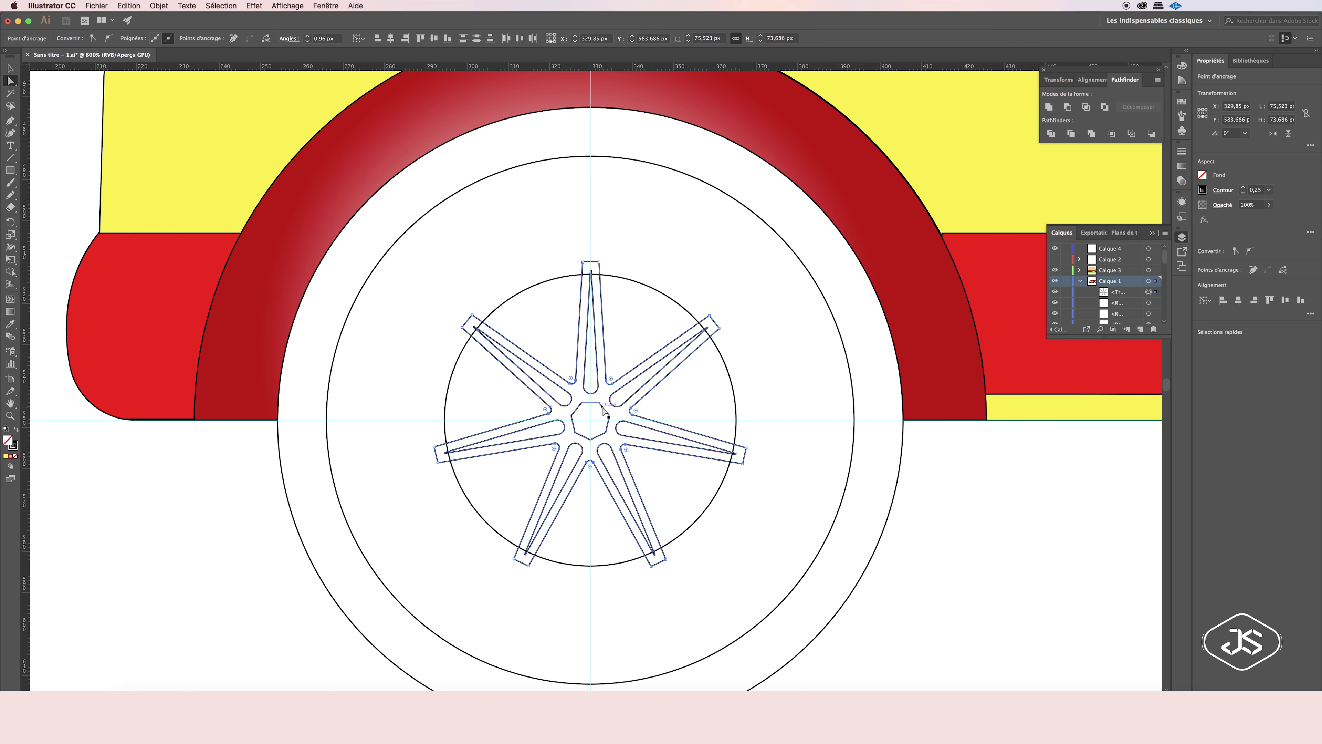
Select and slightly resize the inner circle around the star spokes.
key(v)
click(697, 478)
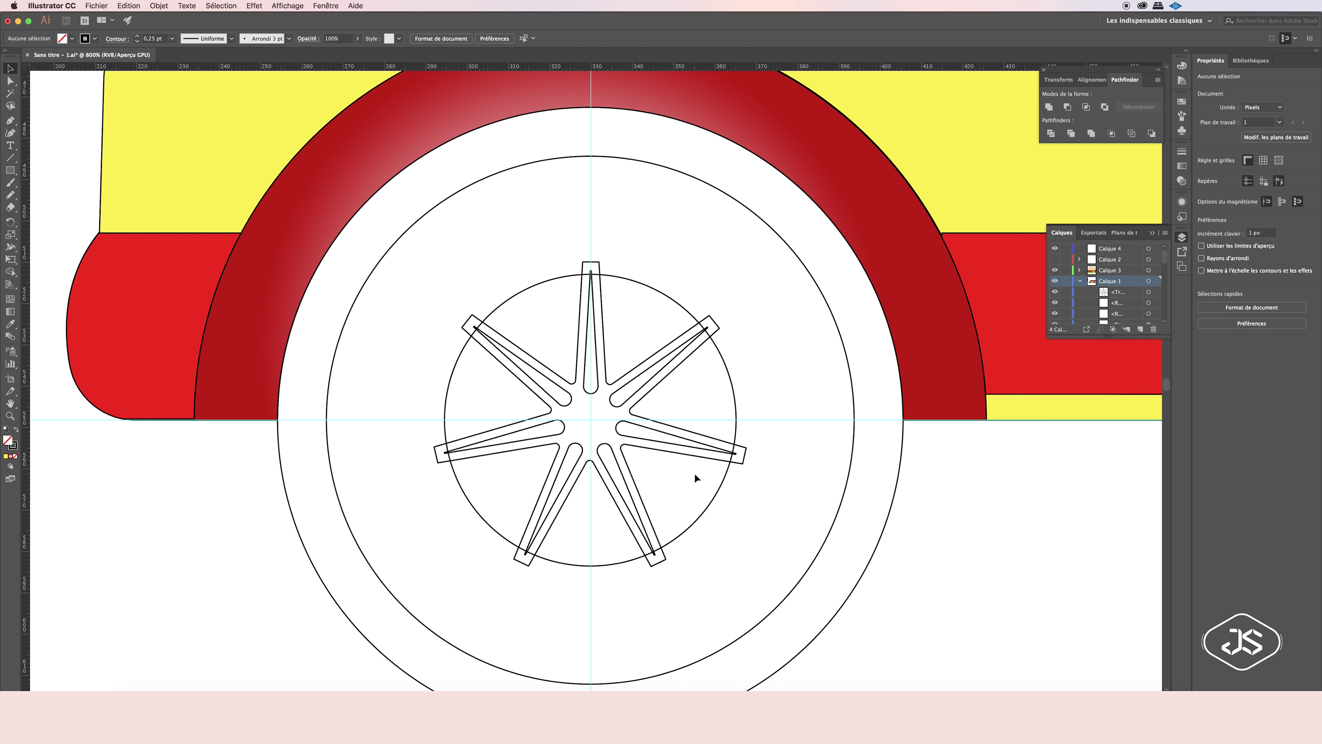
key(a)
click(590, 265)
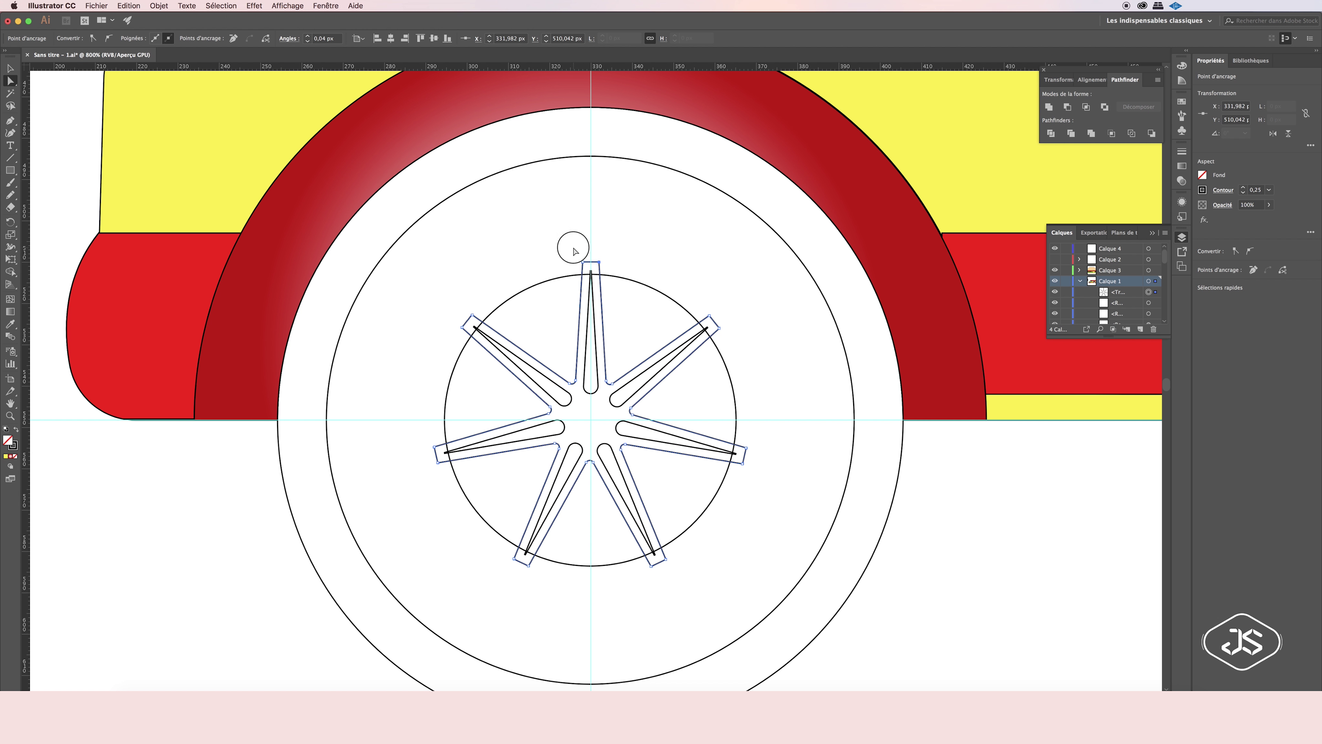
key(v)
click(956, 519)
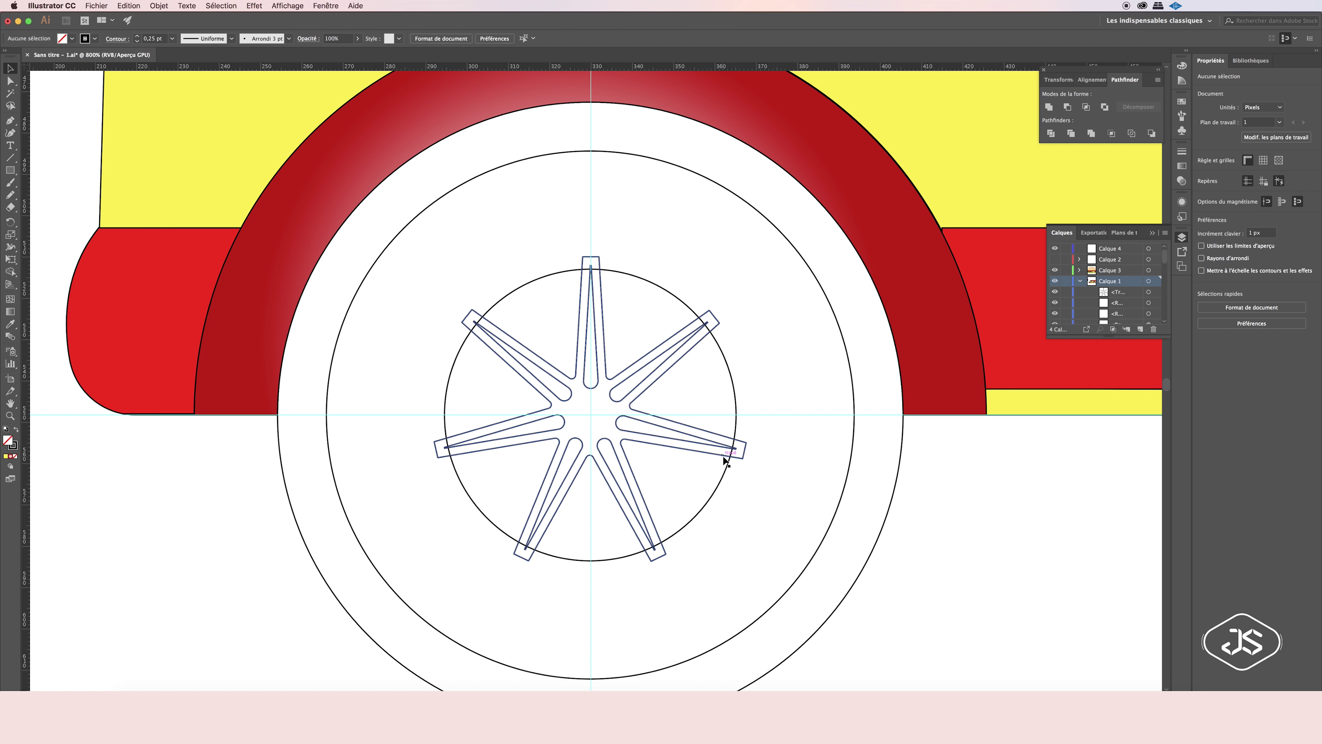
click(850, 339)
click(730, 378)
drag(449, 273, 446, 271)
Draw a small bolt circle near the hub centre, shrinking it to 1.414 px.
click(714, 360)
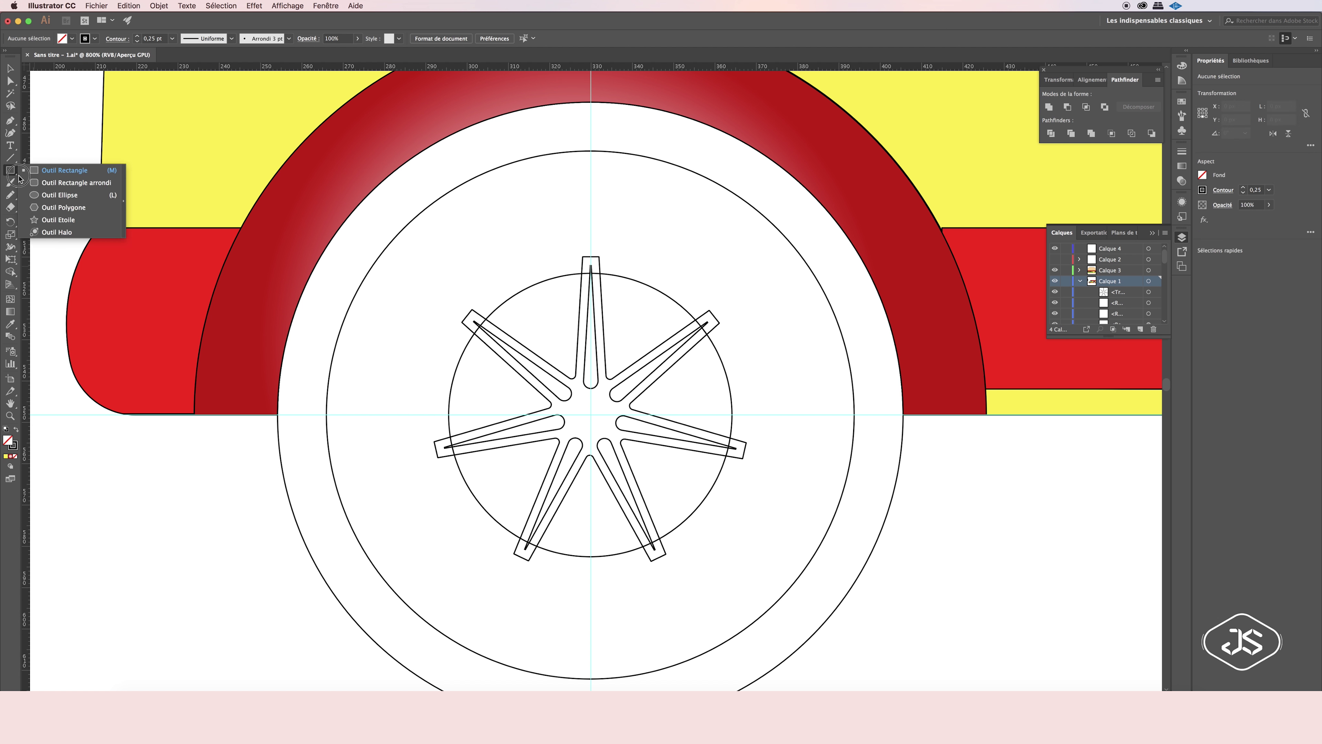
drag(10, 170, 47, 199)
drag(579, 402, 603, 427)
key(super+plus)
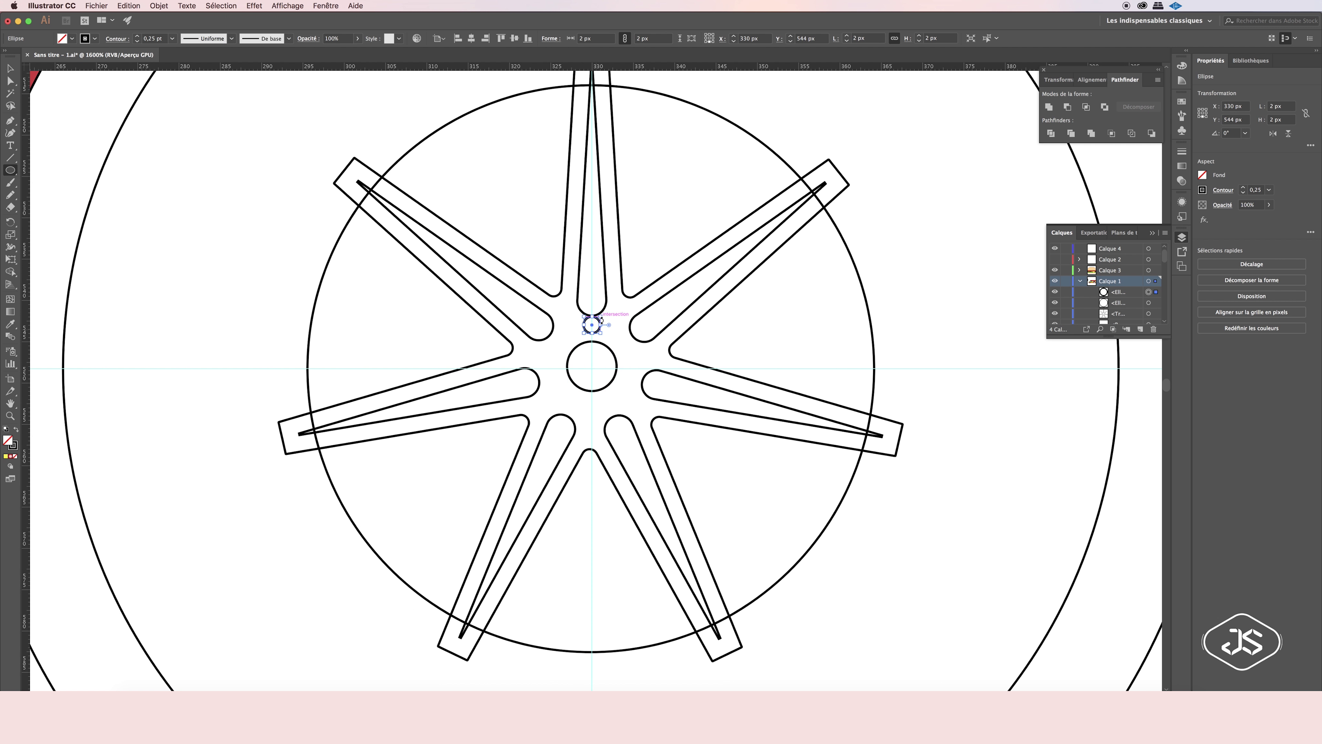
key(super+plus)
click(288, 5)
click(312, 371)
scroll(517, 337, down, 5)
scroll(518, 338, up, 10)
drag(517, 338, 537, 360)
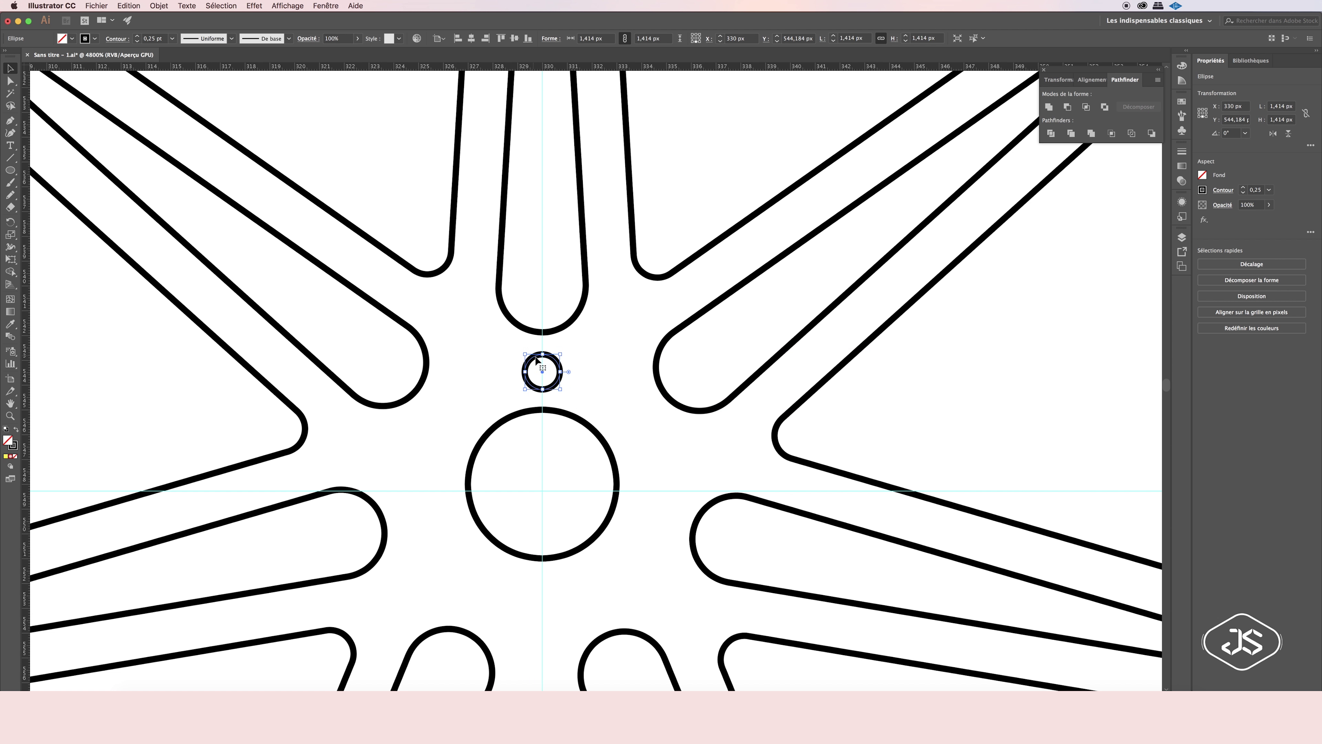
Rotate-copy the bolt circle around the hub centre and repeat to ring the hub.
click(9, 224)
alt+click(541, 493)
text(360/7)
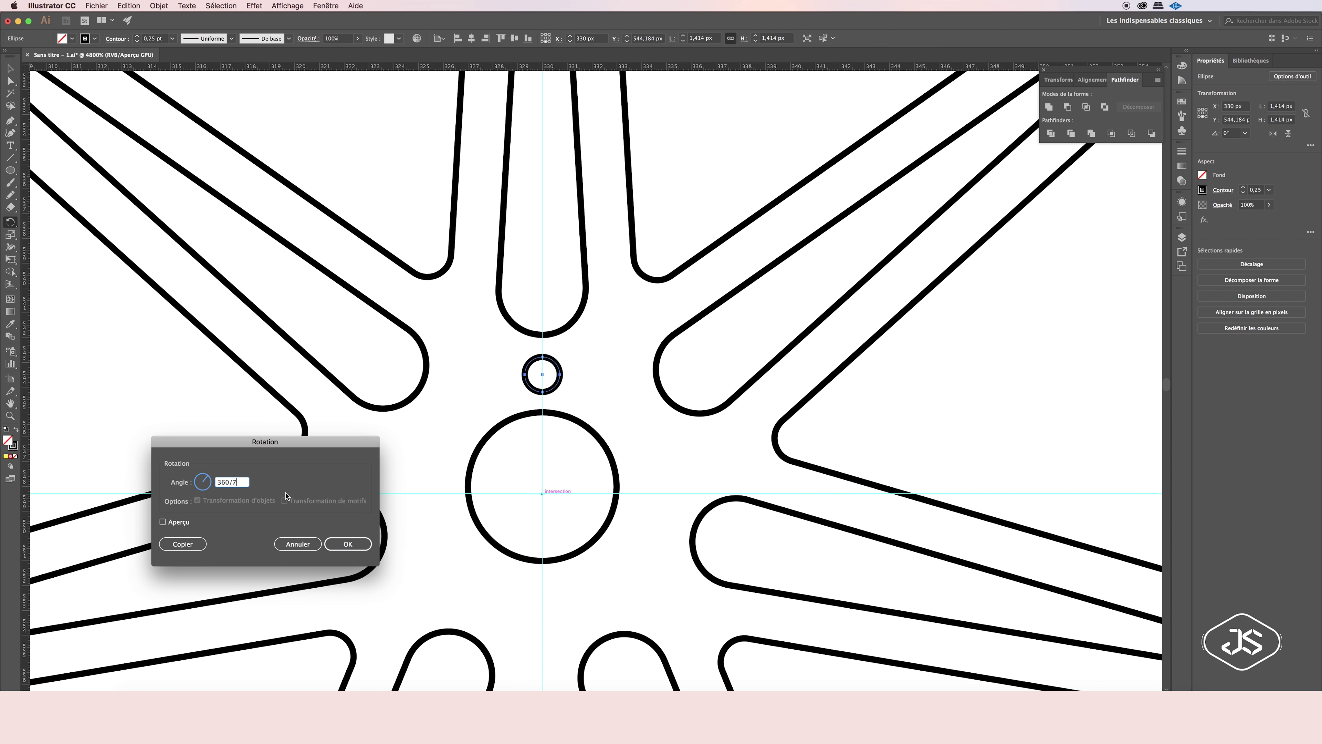
key(alt+Return)
key(ctrl+d)
key(ctrl+d)
key(ctrl+d)
key(ctrl+d)
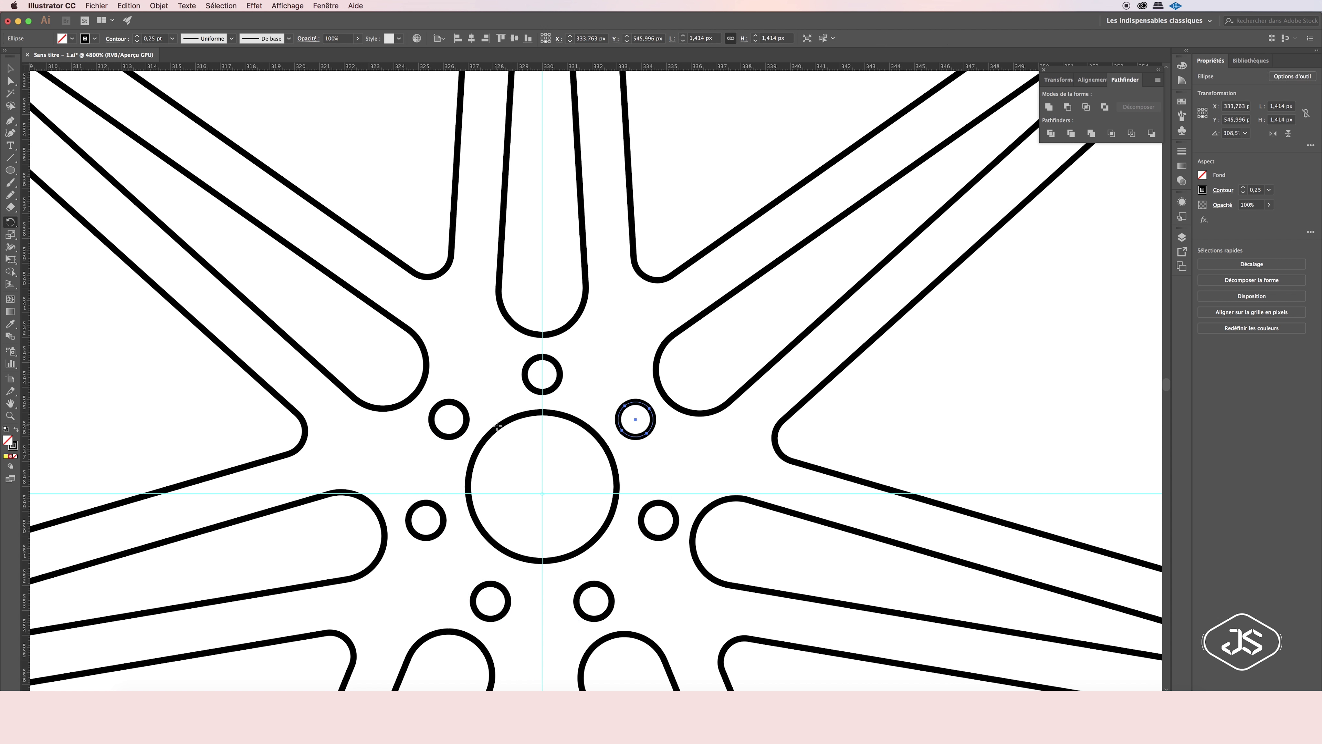
Give the top bolt circle a white-to-black radial gradient fill.
key(v)
click(524, 373)
click(1182, 165)
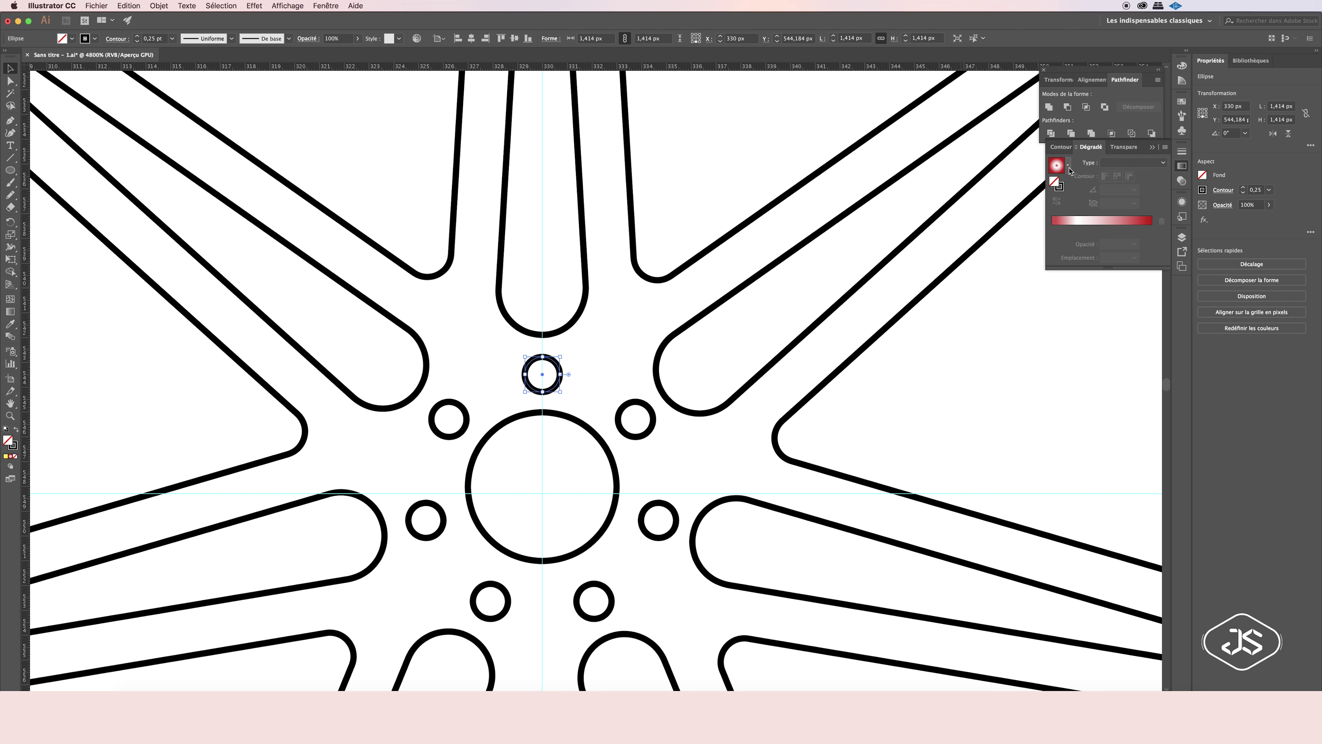
click(1055, 164)
click(1134, 162)
click(1118, 173)
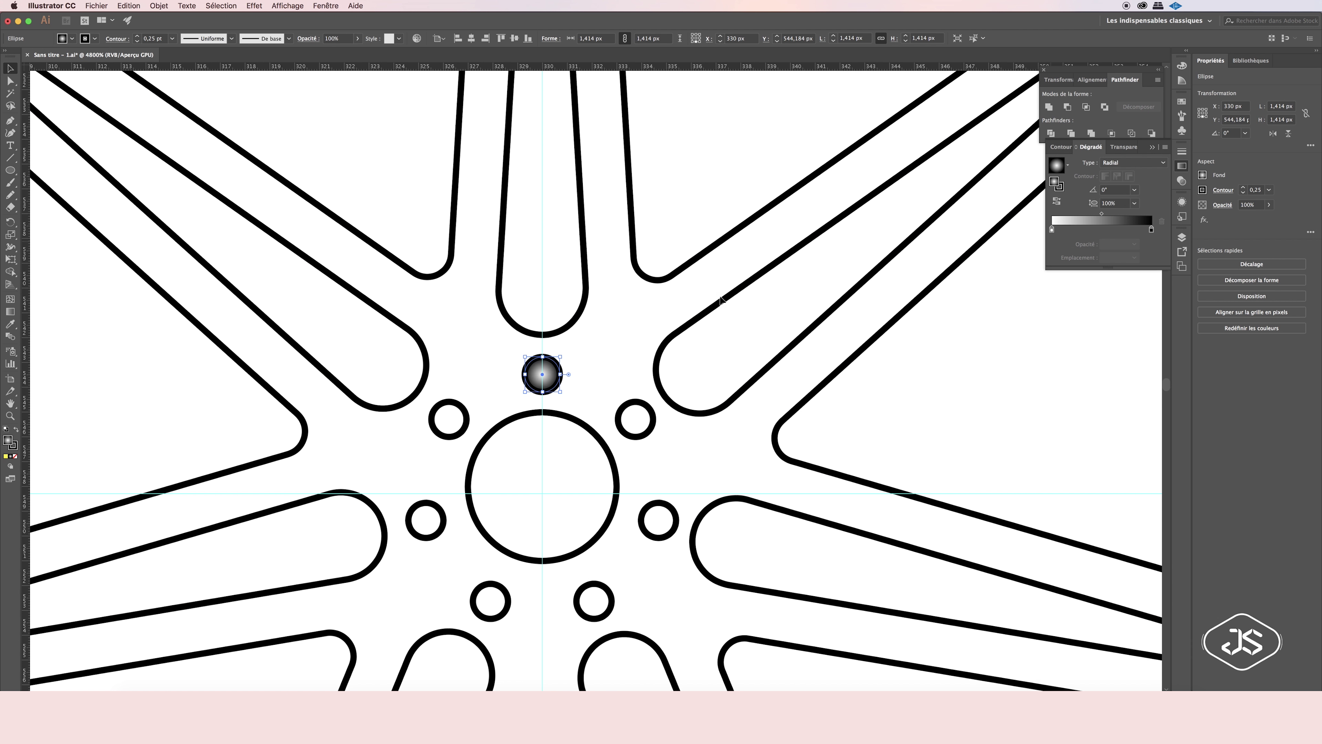
scroll(624, 412, up, 3)
drag(678, 467, 407, 689)
Copy the radial gradient onto the other bolt circles with the Eyedropper.
key(i)
click(553, 441)
key(ctrl+0)
scroll(581, 364, up, 5)
key(v)
key(ctrl+shift+a)
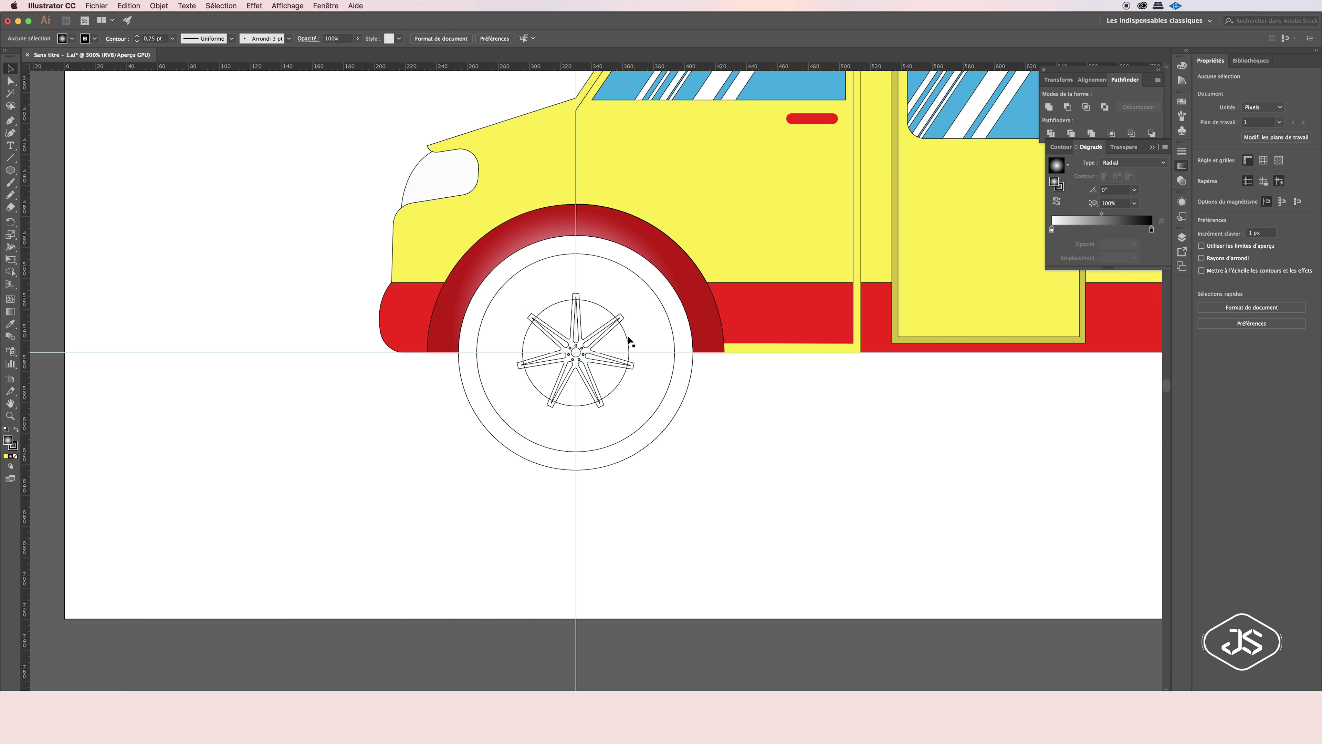
Combine the two wheel circles into a tyre ring with a radial gradient, inner stop ~24%, middle stop white.
click(624, 334)
shift+click(659, 304)
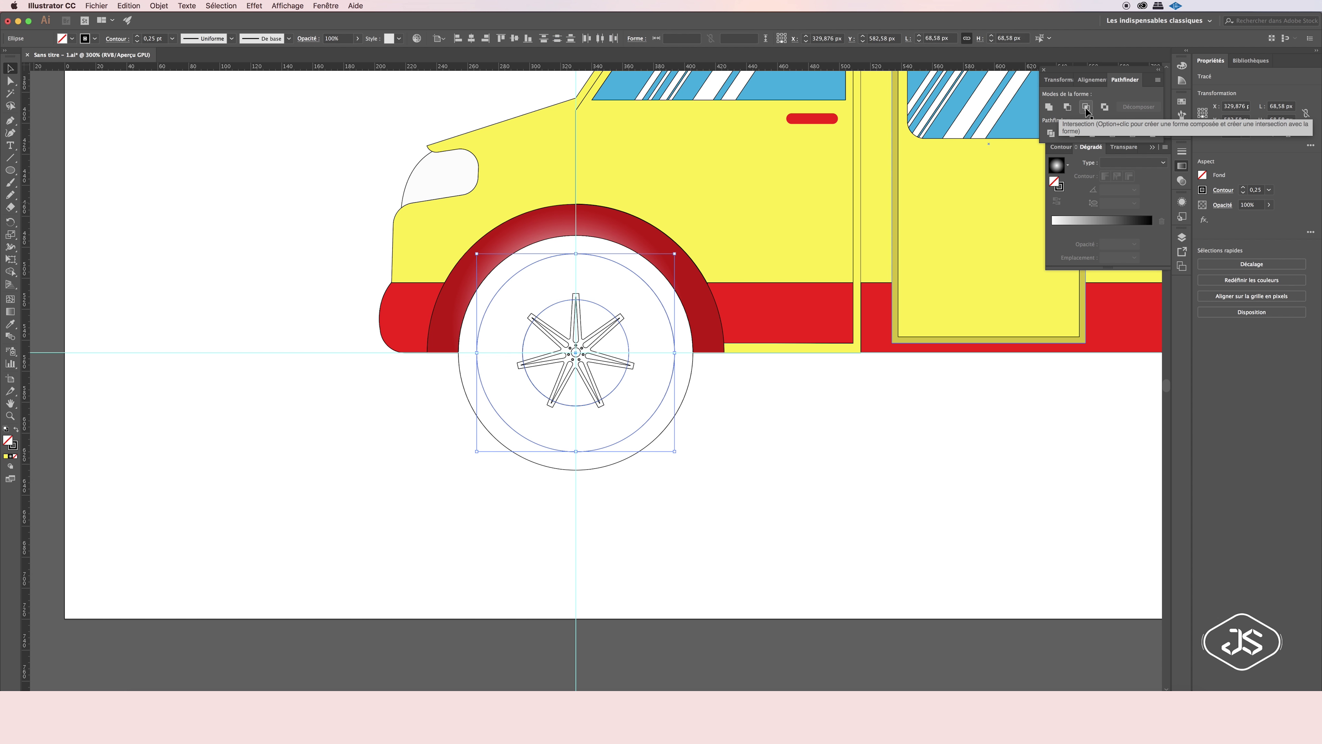
key(ctrl+8)
key(period)
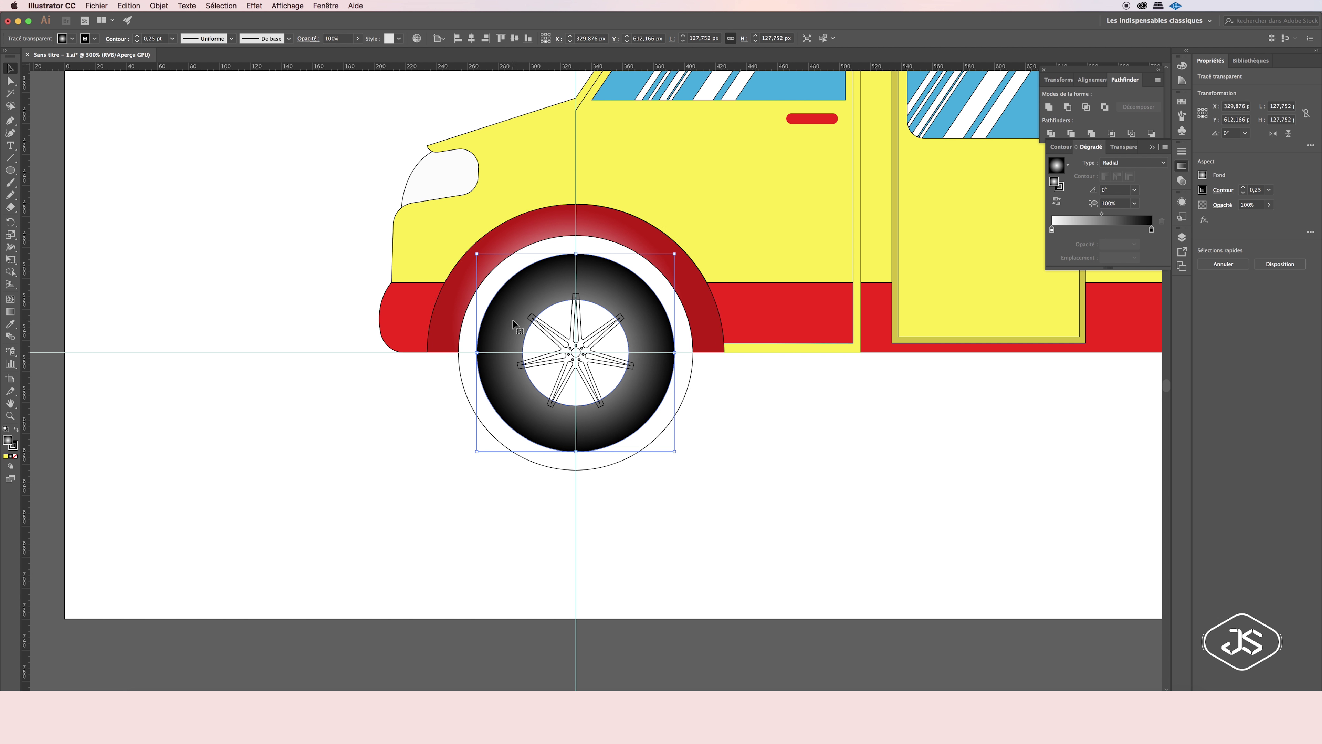
drag(1051, 229, 1076, 229)
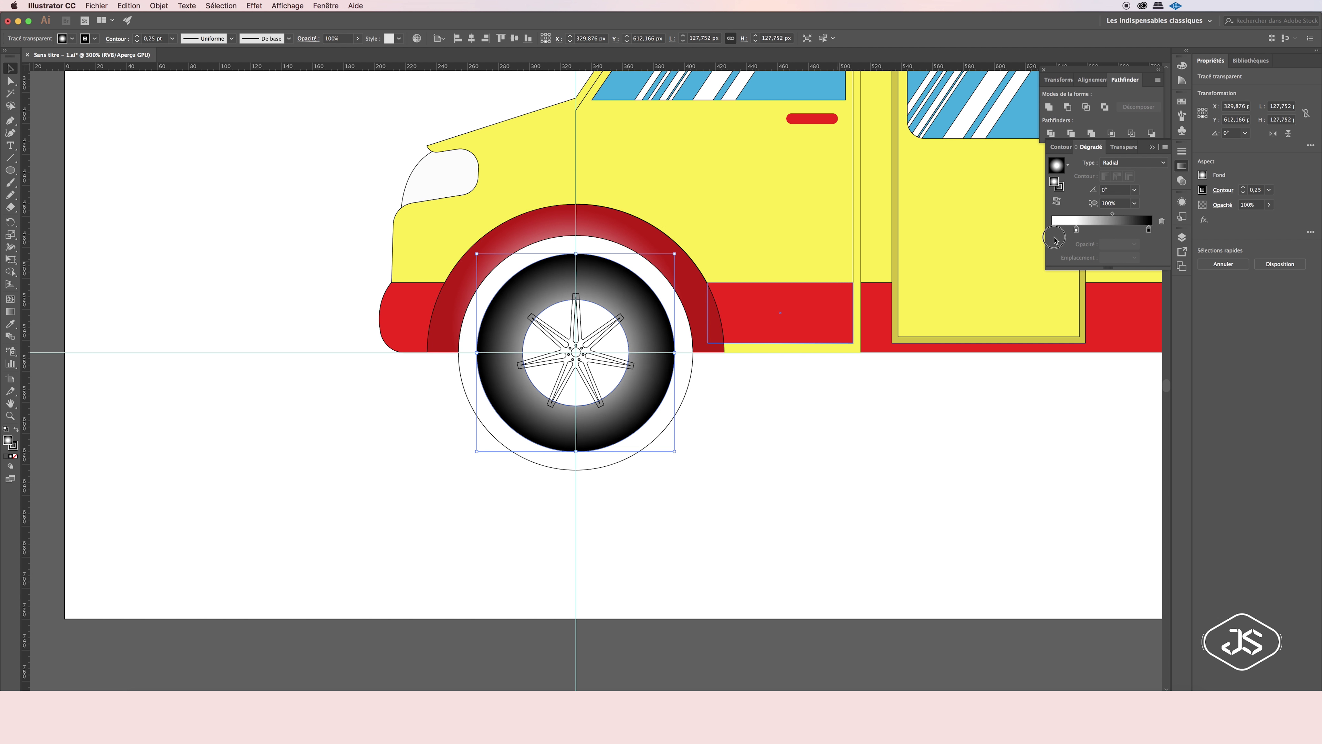
double_click(1104, 231)
Paste a copy of the outer wheel circle in front and shrink it around the spokes.
click(681, 359)
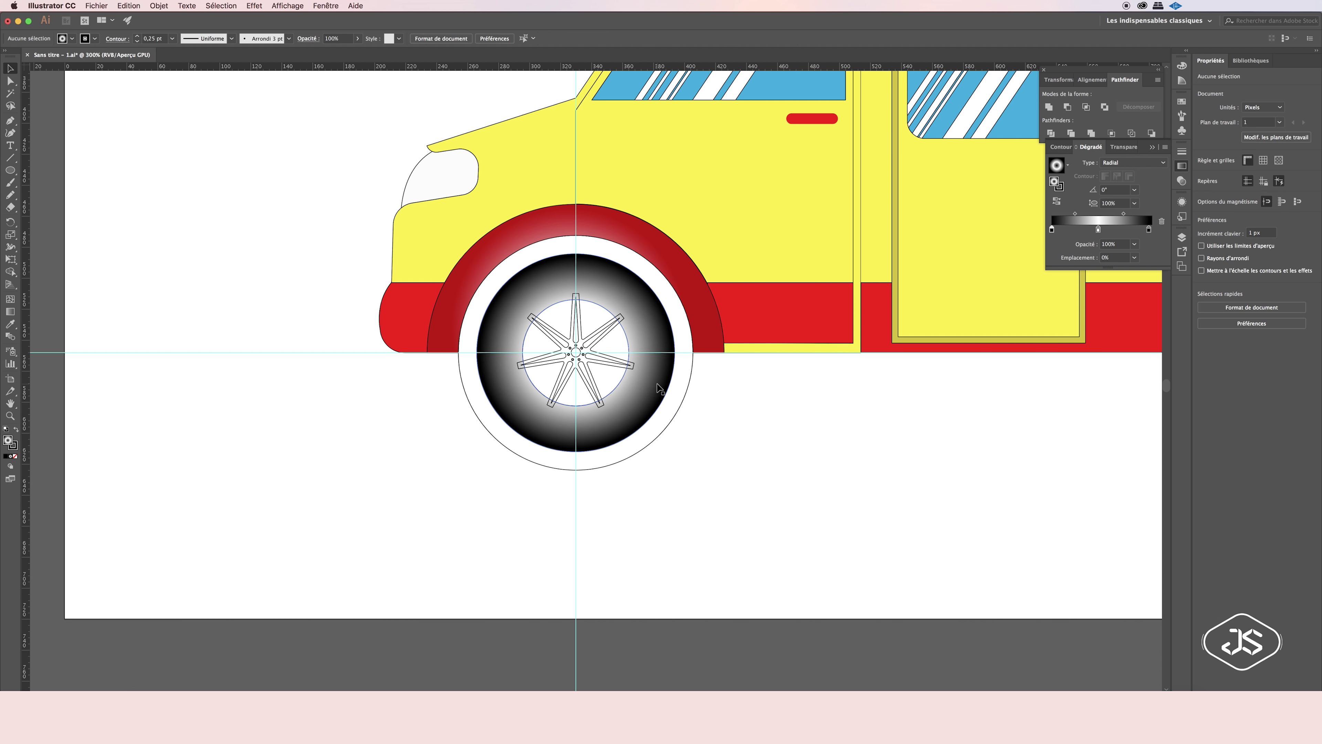
click(128, 6)
click(151, 80)
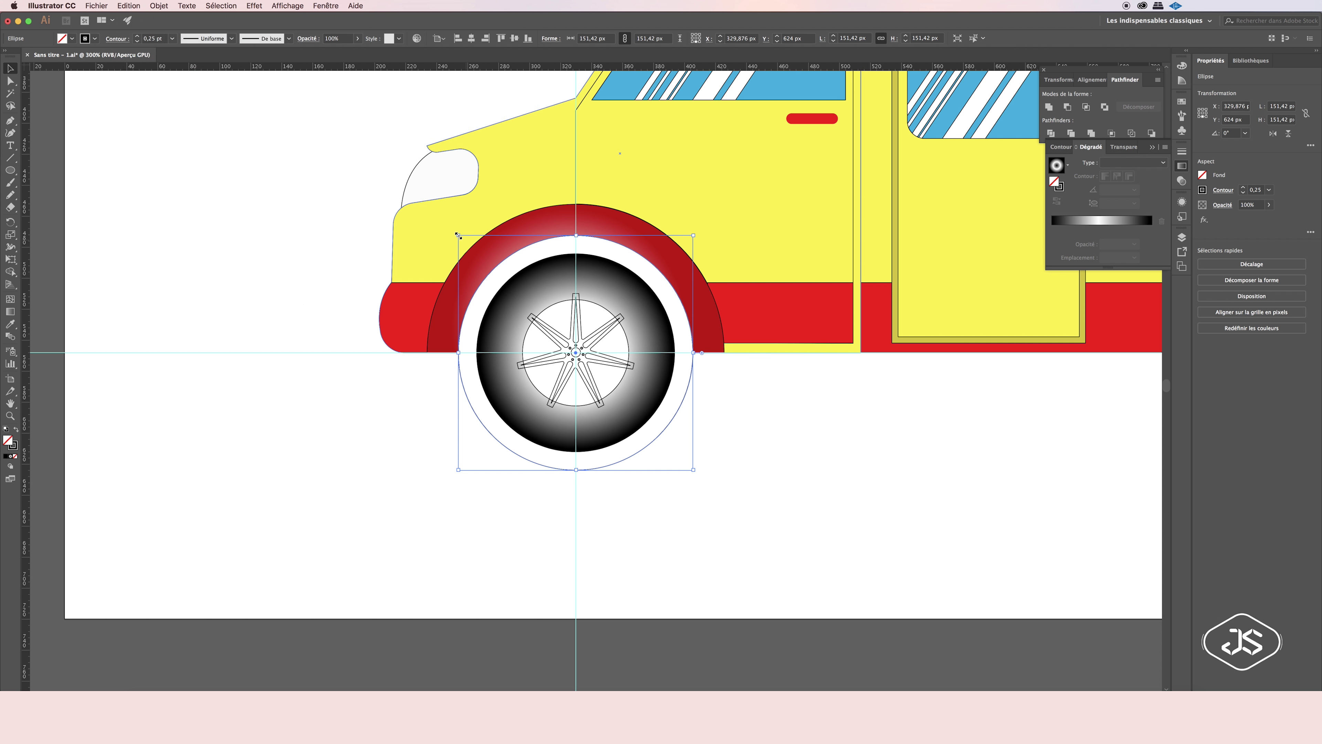
mouse_move(457, 239)
mouse_down()
mouse_move(517, 275)
mouse_move(517, 294)
mouse_up()
click(127, 6)
click(127, 6)
Paste a smaller circle copy in front and give it a thick black stroke.
click(1181, 238)
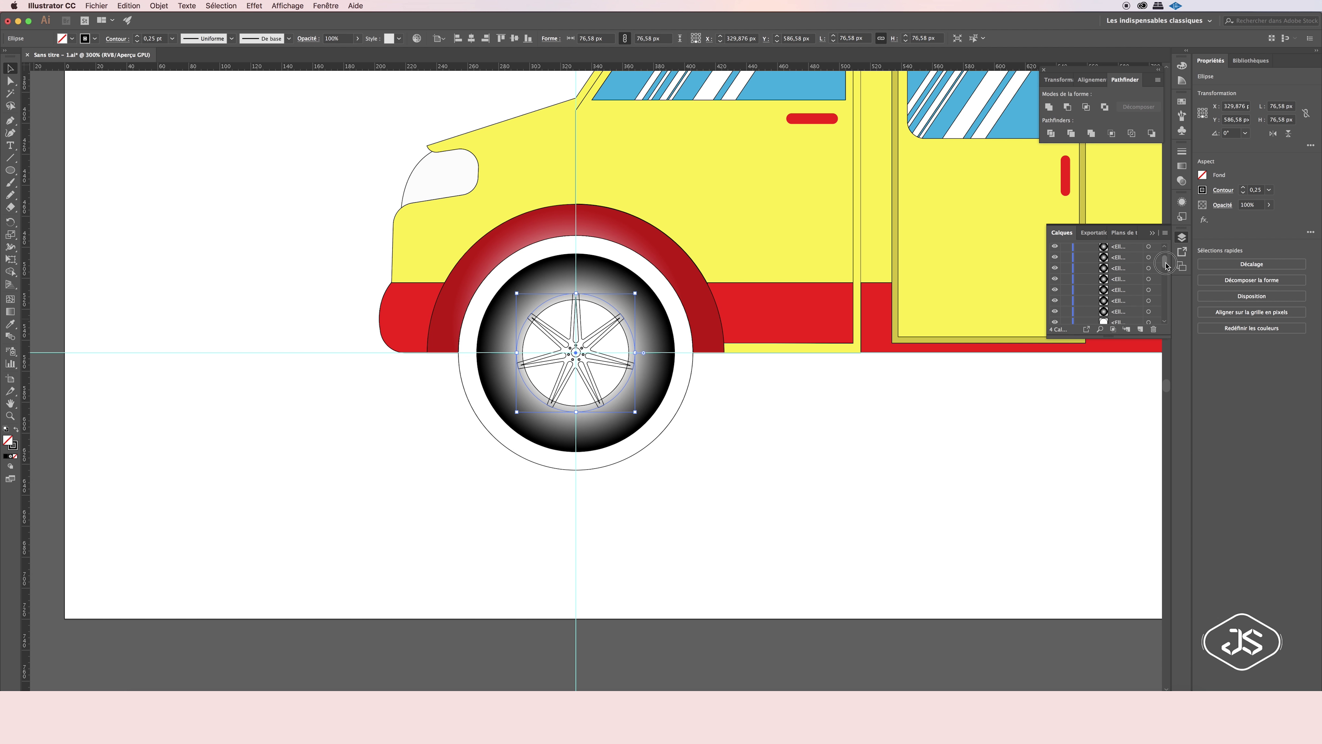
click(129, 6)
click(143, 69)
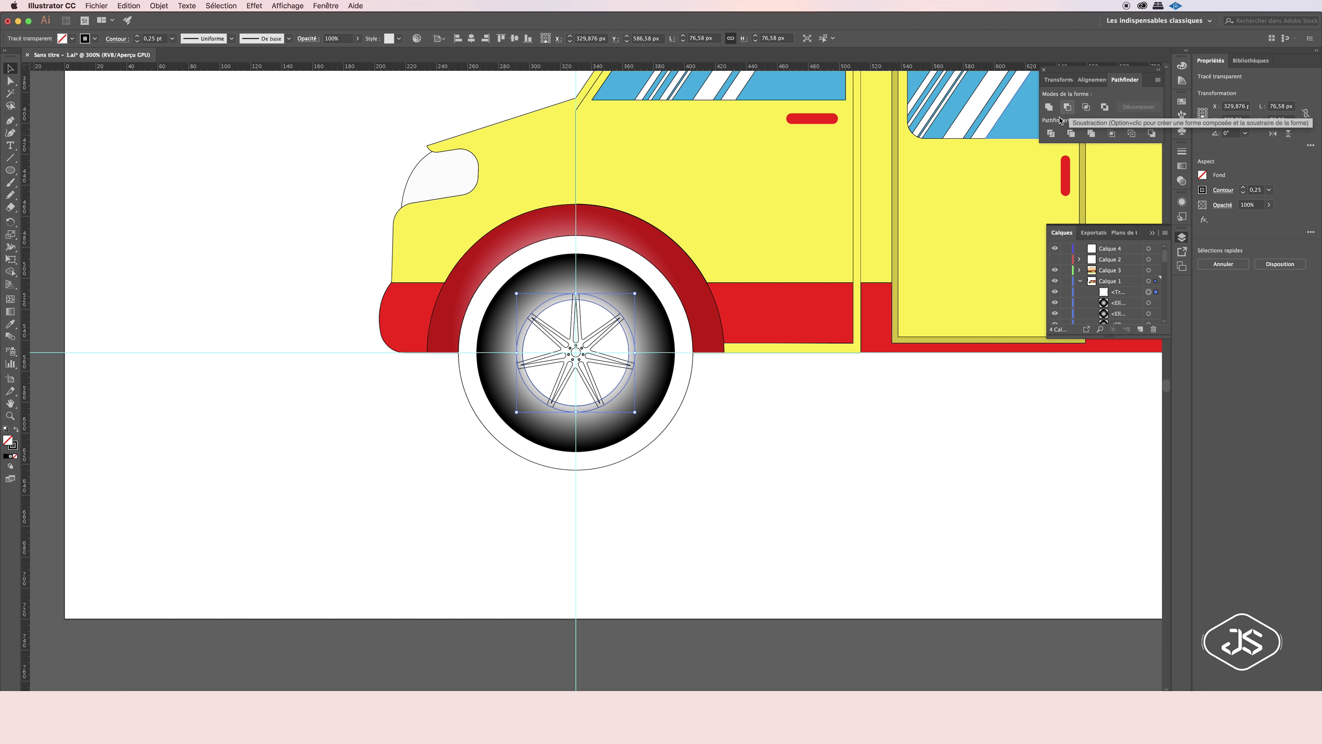
click(1182, 101)
click(702, 423)
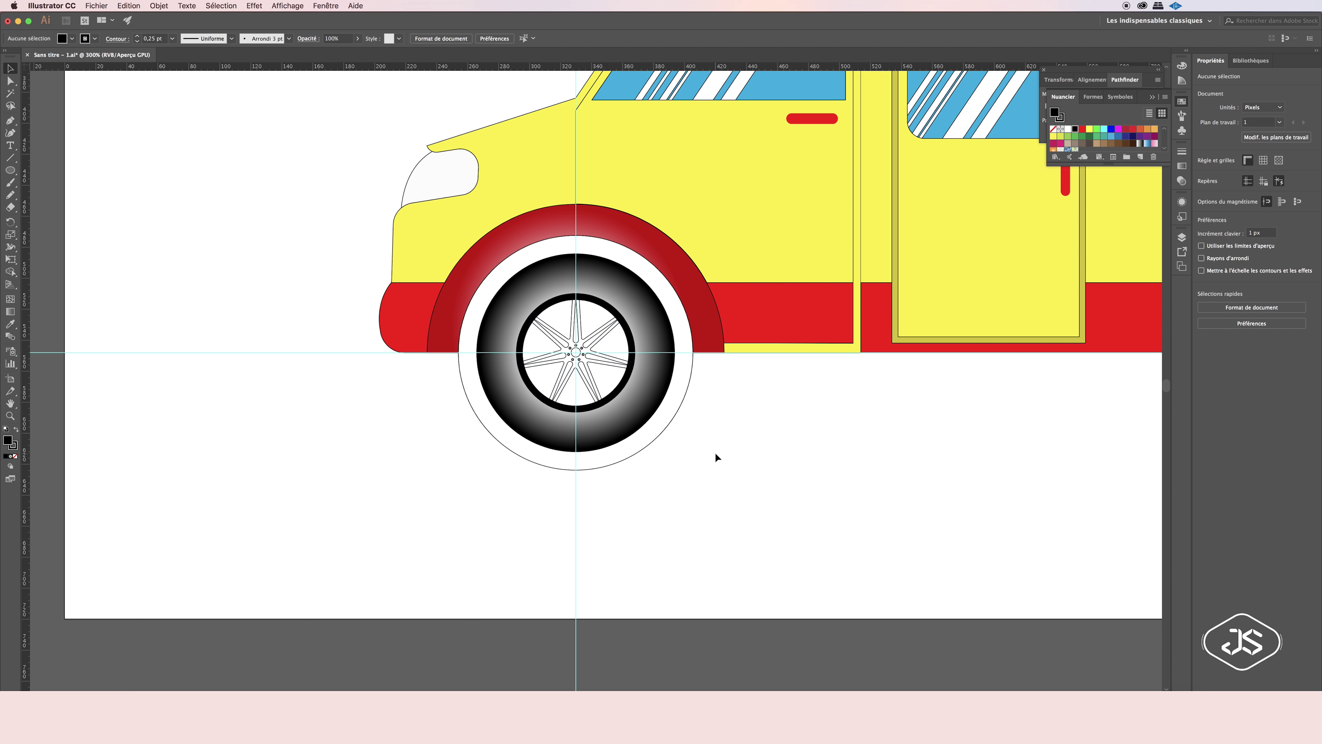
click(622, 399)
Fill the rim spokes with light grey.
click(580, 333)
click(593, 348)
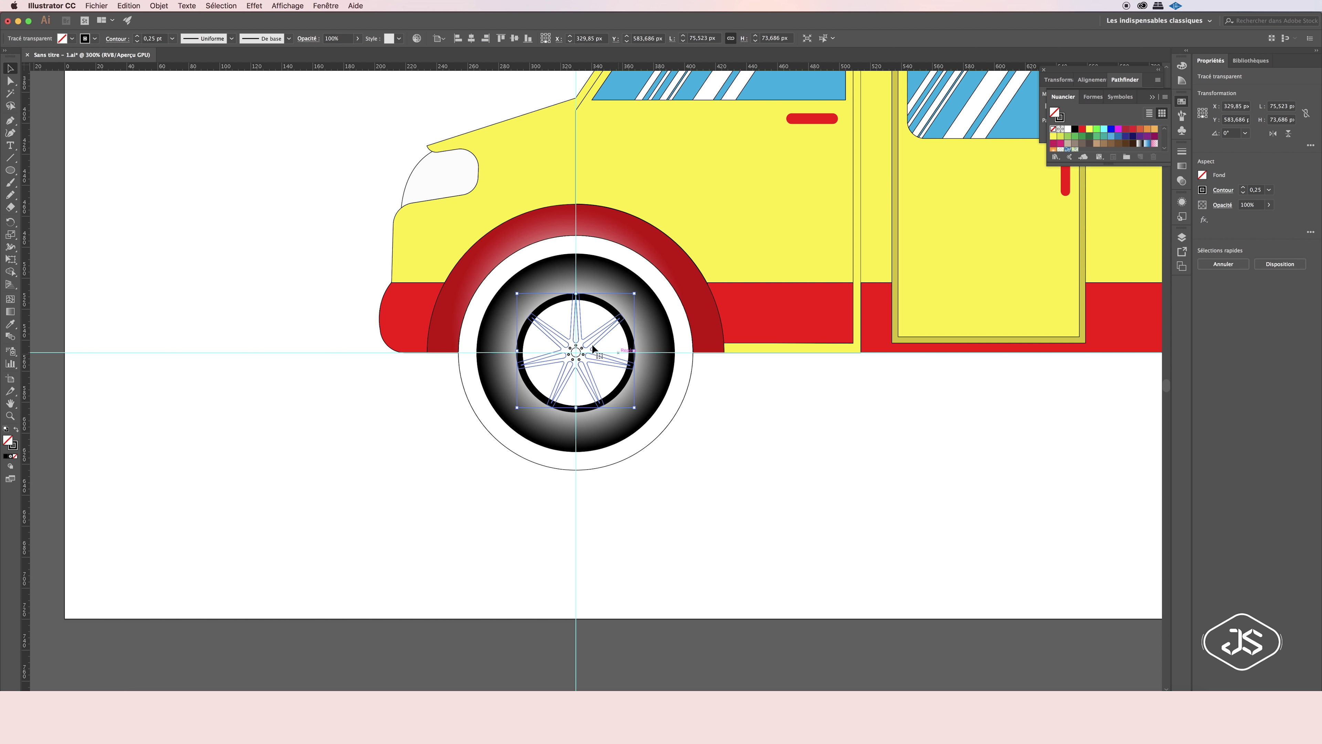
click(1118, 137)
click(700, 425)
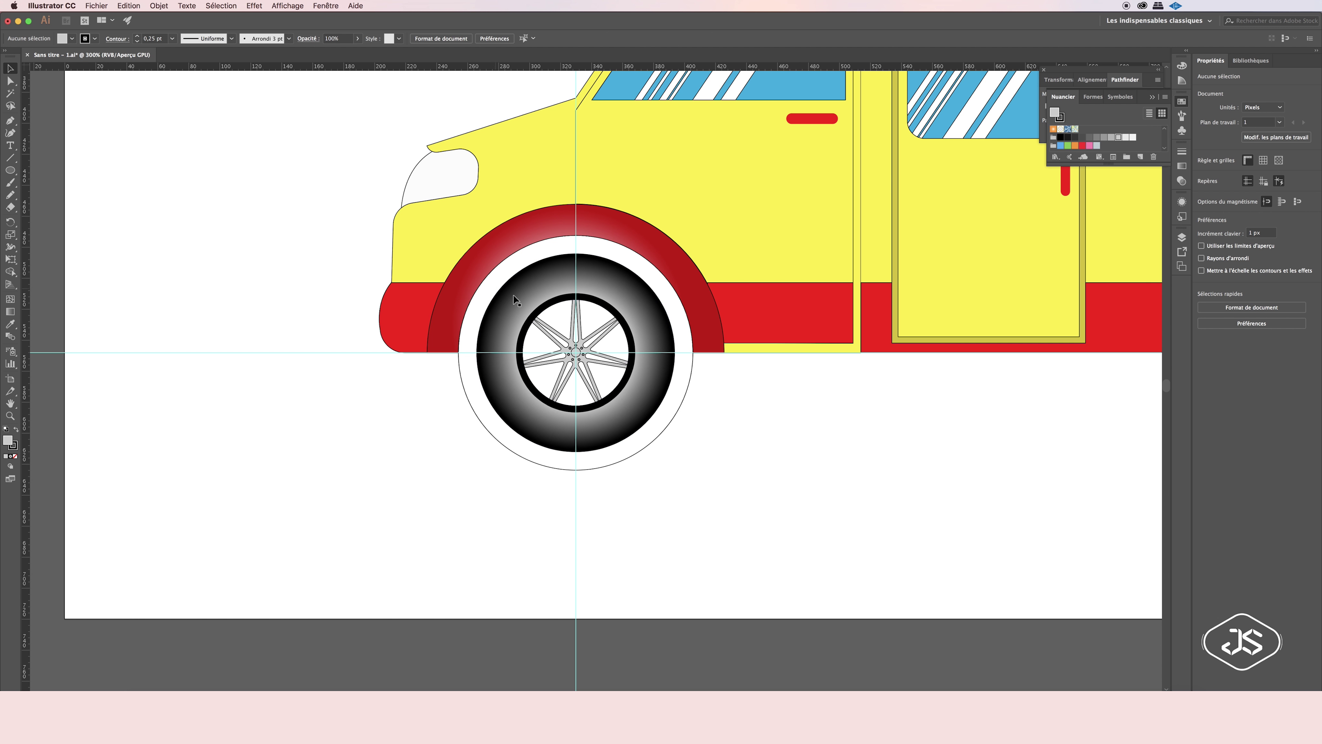
Paste a light grey circle in front filling the rim and move it below the spokes in Layers.
click(128, 5)
click(157, 75)
drag(520, 301, 517, 294)
click(1119, 138)
click(1181, 237)
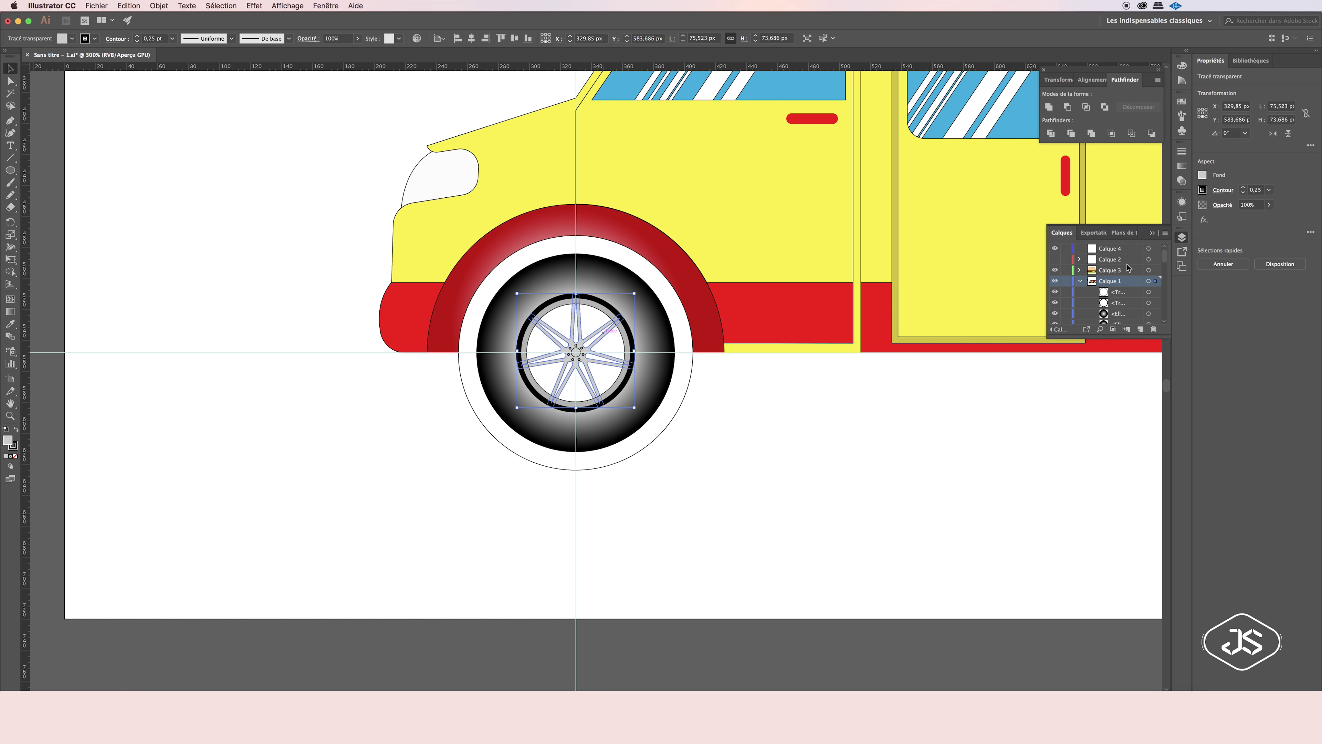
drag(1118, 292, 1119, 318)
click(775, 372)
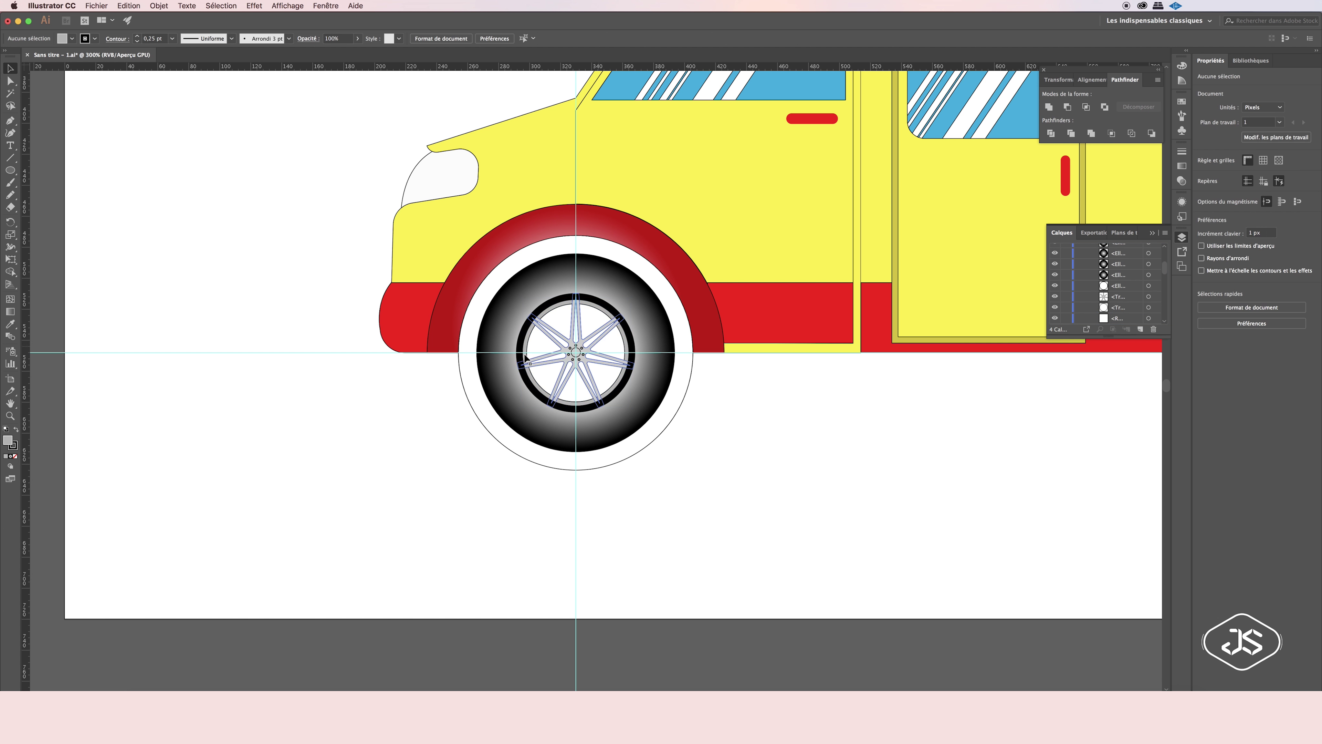
Give the rim circle a radial gradient and shrink its spread.
click(526, 333)
click(1181, 165)
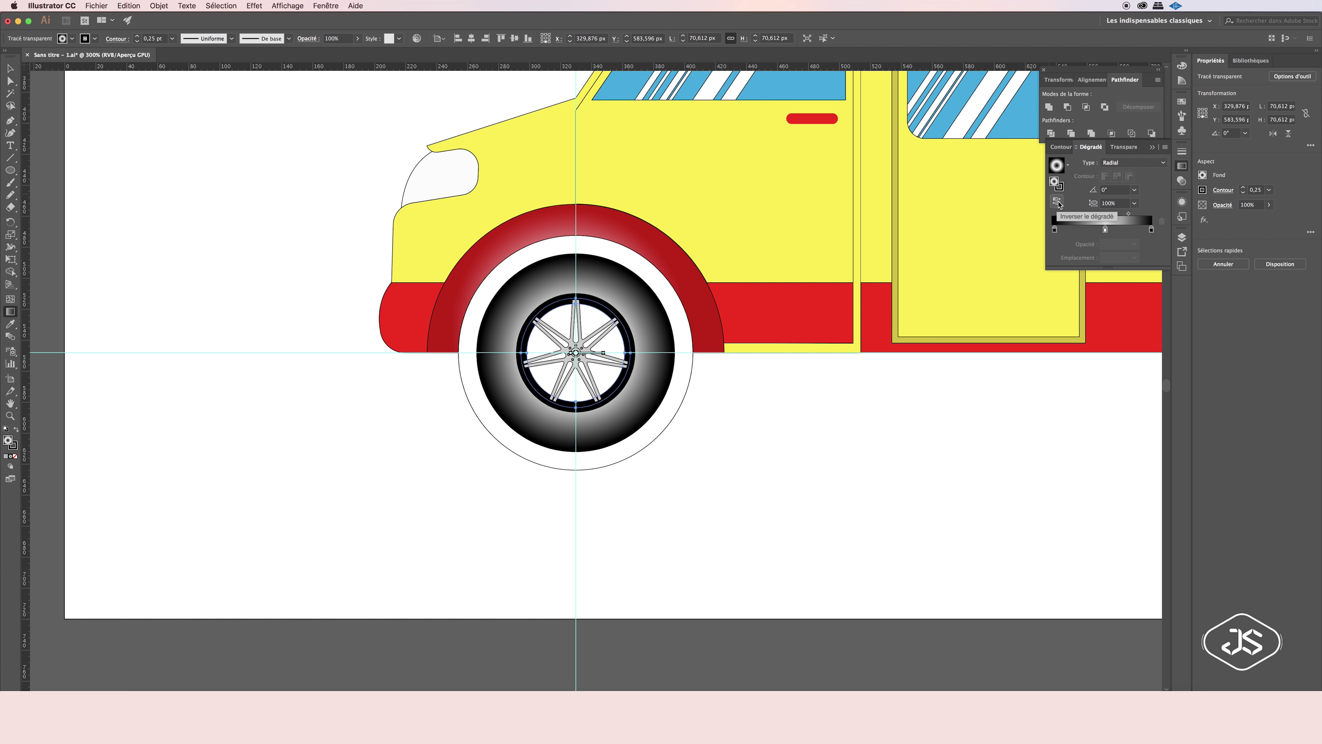
drag(471, 336, 502, 354)
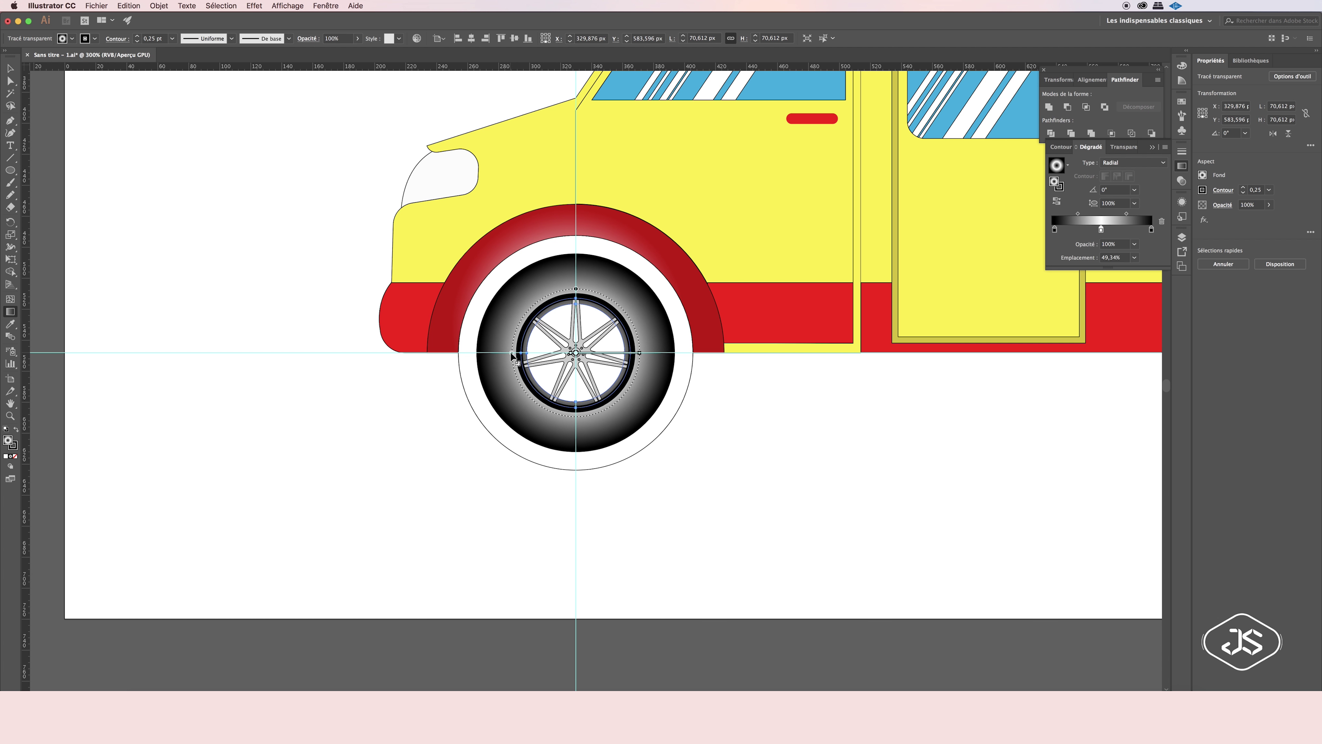
click(9, 69)
click(744, 478)
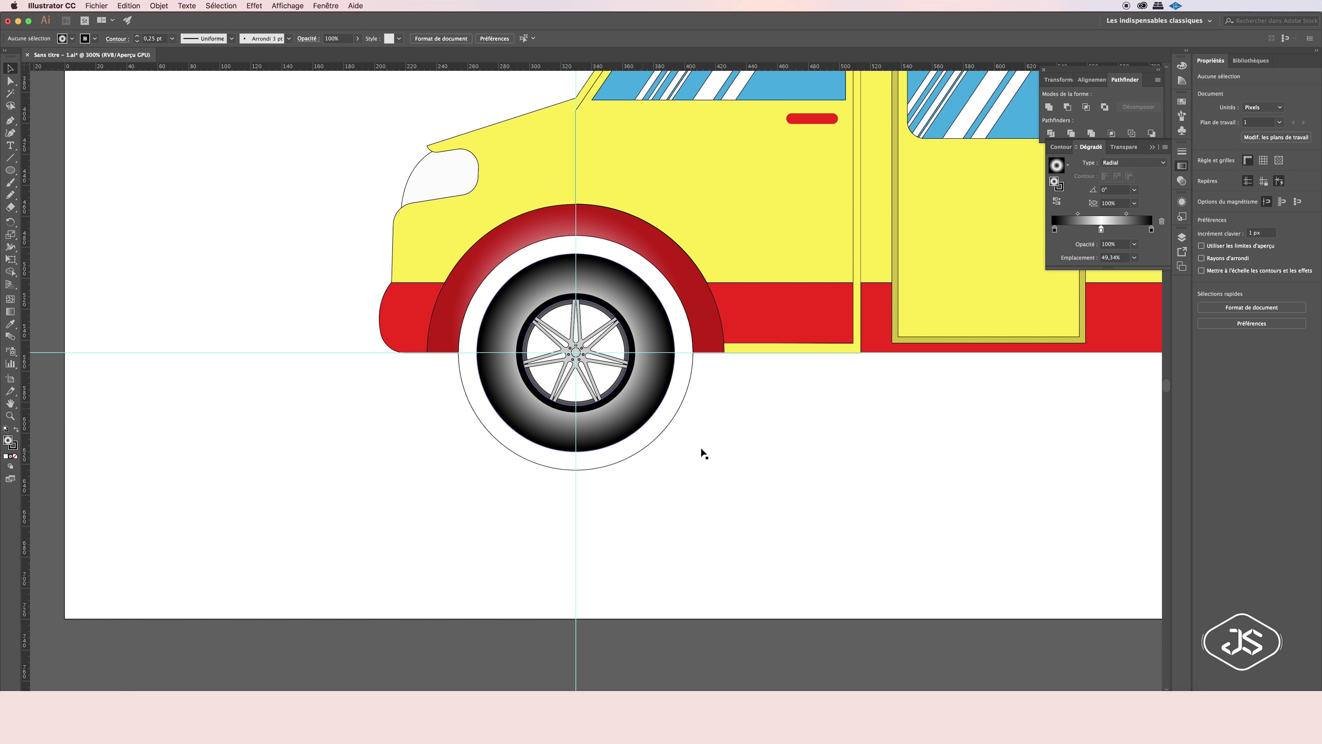
Paste a copy of the tyre in front as a dark gradient disc over the wheel centre.
click(653, 431)
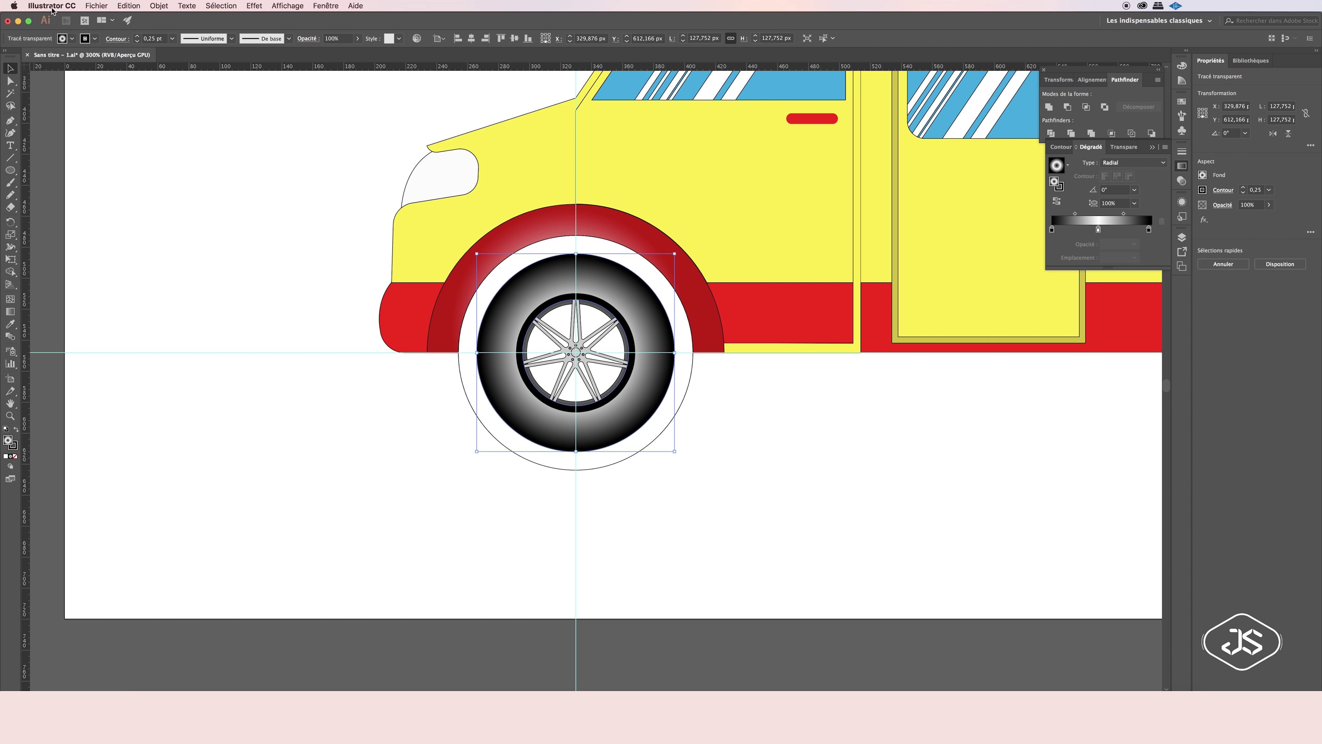
click(128, 5)
click(135, 50)
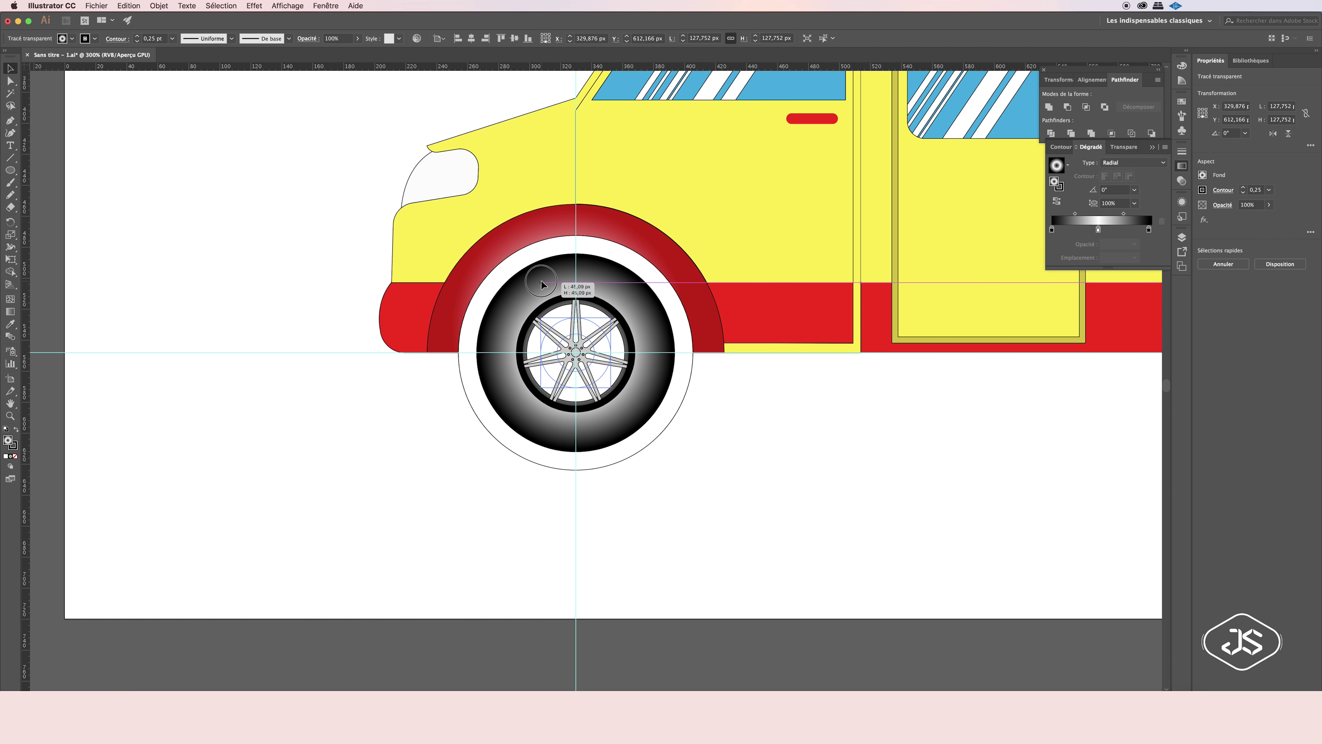
drag(541, 283, 541, 283)
click(746, 413)
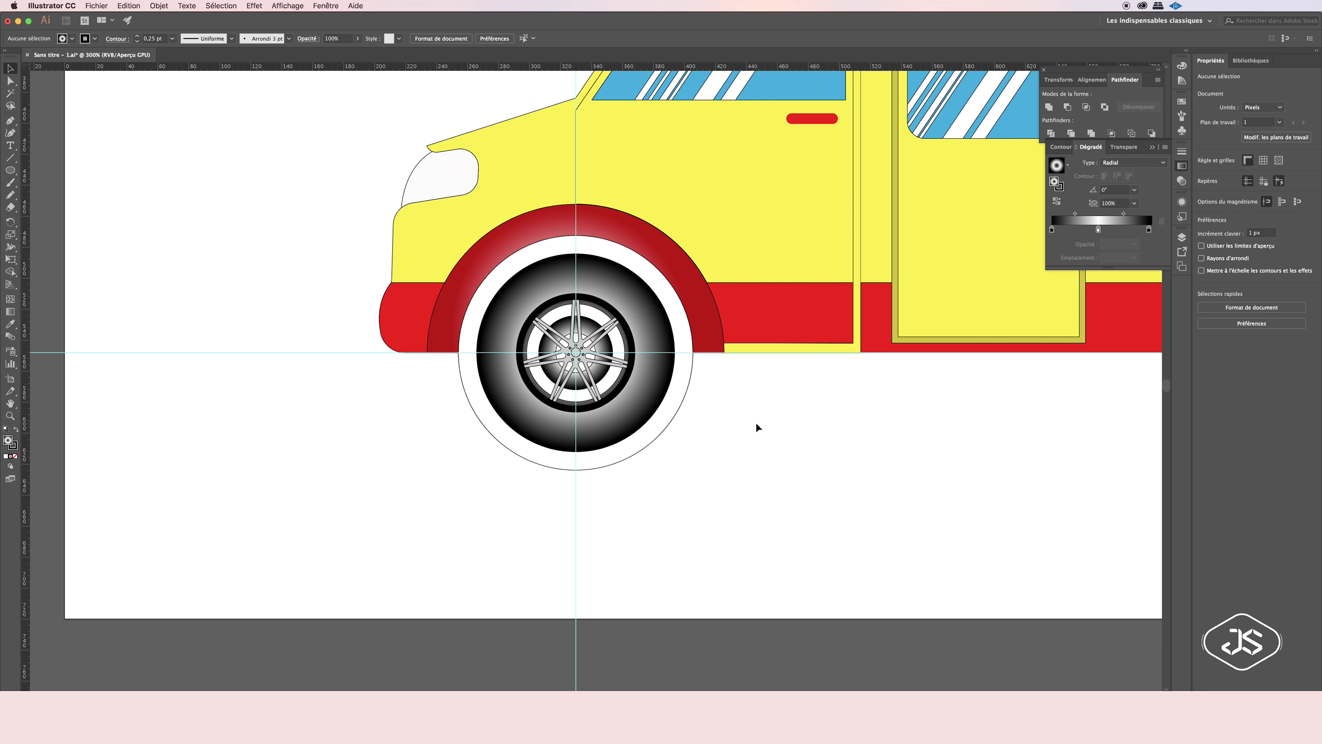
key(ctrl+1)
click(639, 384)
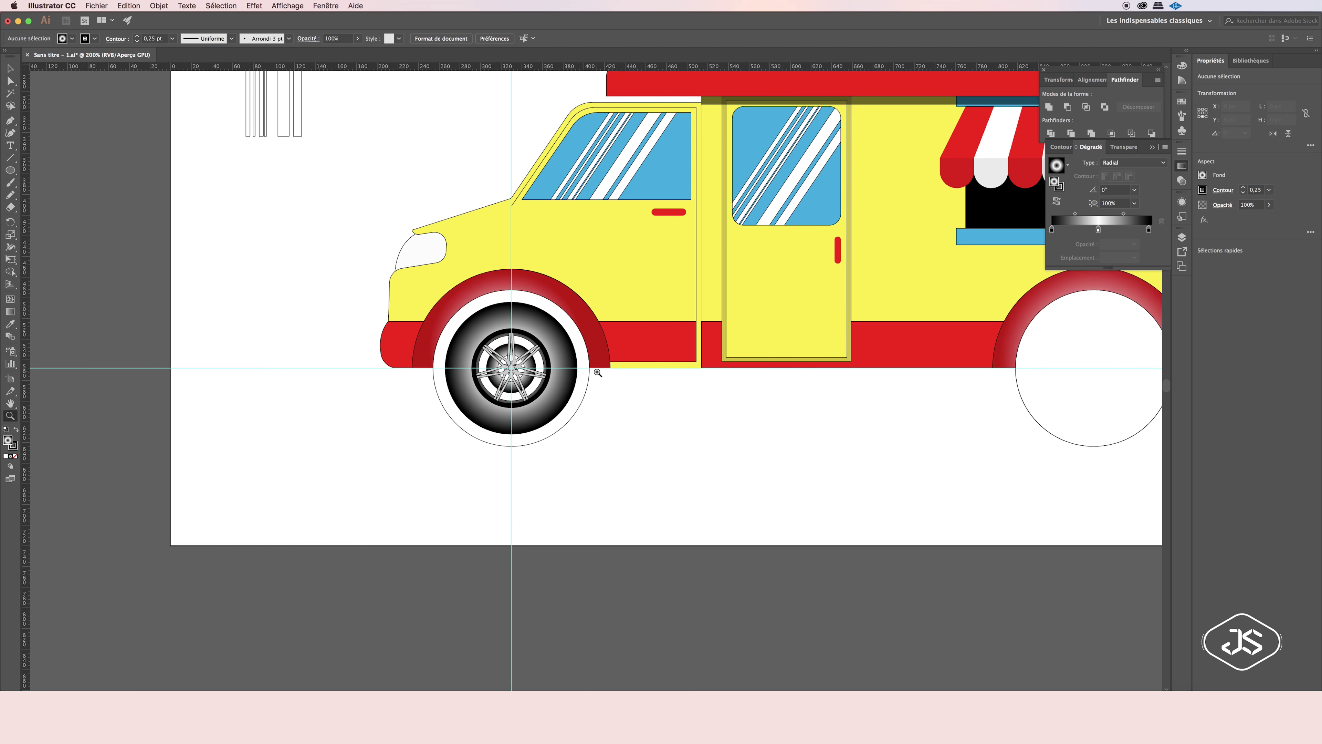
click(493, 360)
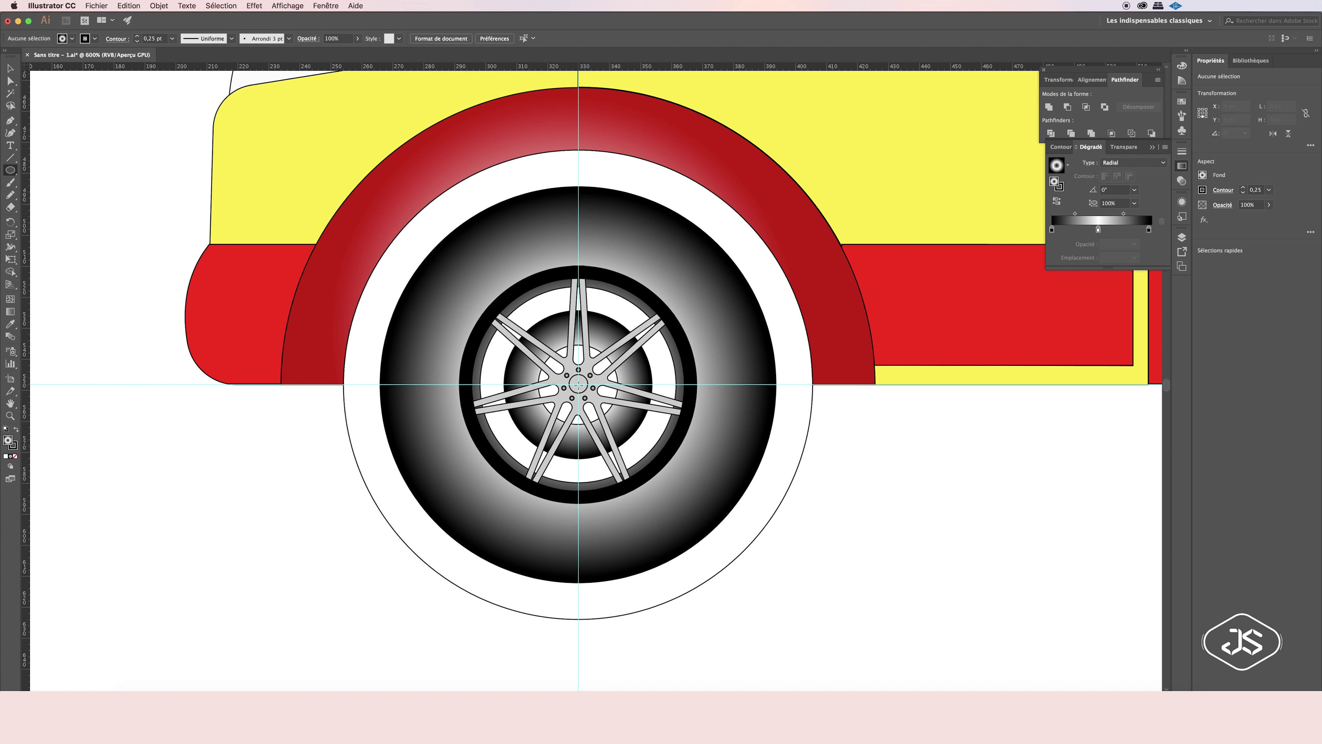
Draw a hub circle from the wheel centre with a grey radial gradient.
mouse_move(578, 382)
mouse_down()
mouse_move(458, 291)
mouse_move(479, 284)
mouse_up()
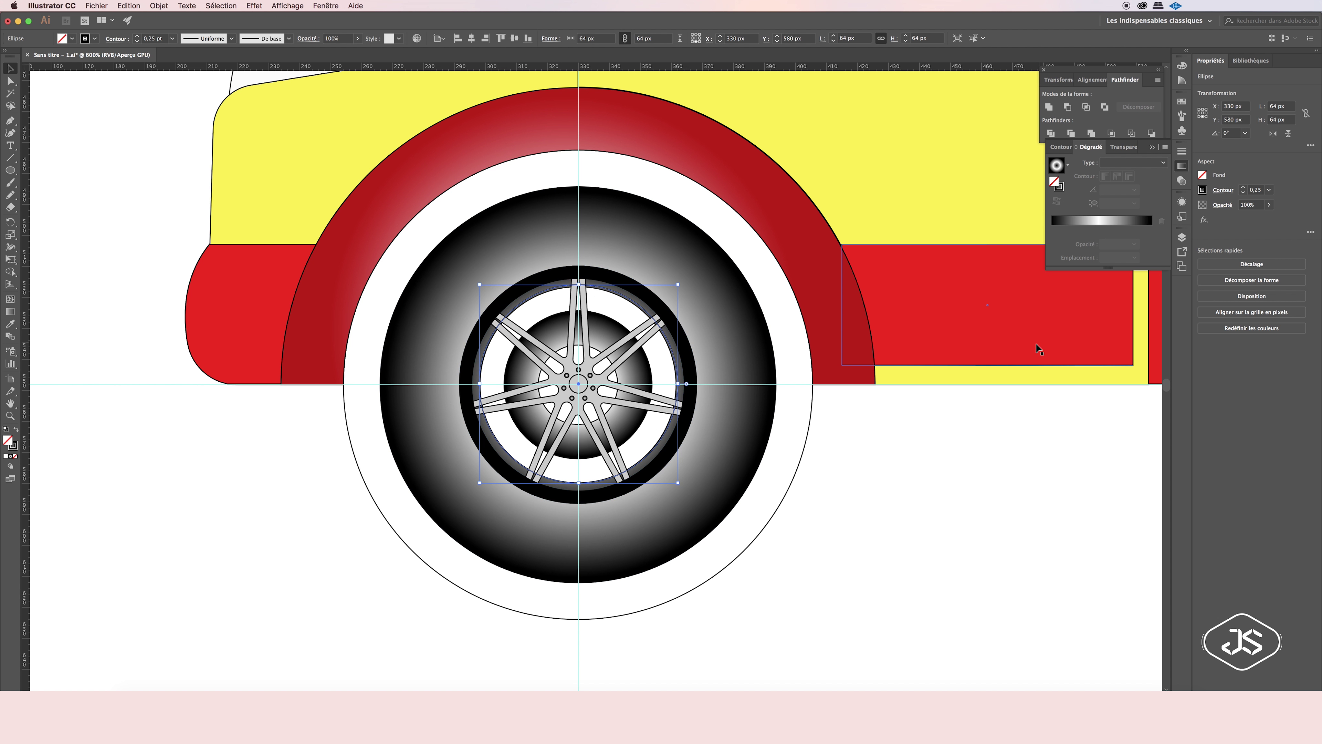
click(1057, 165)
click(1059, 205)
double_click(1054, 230)
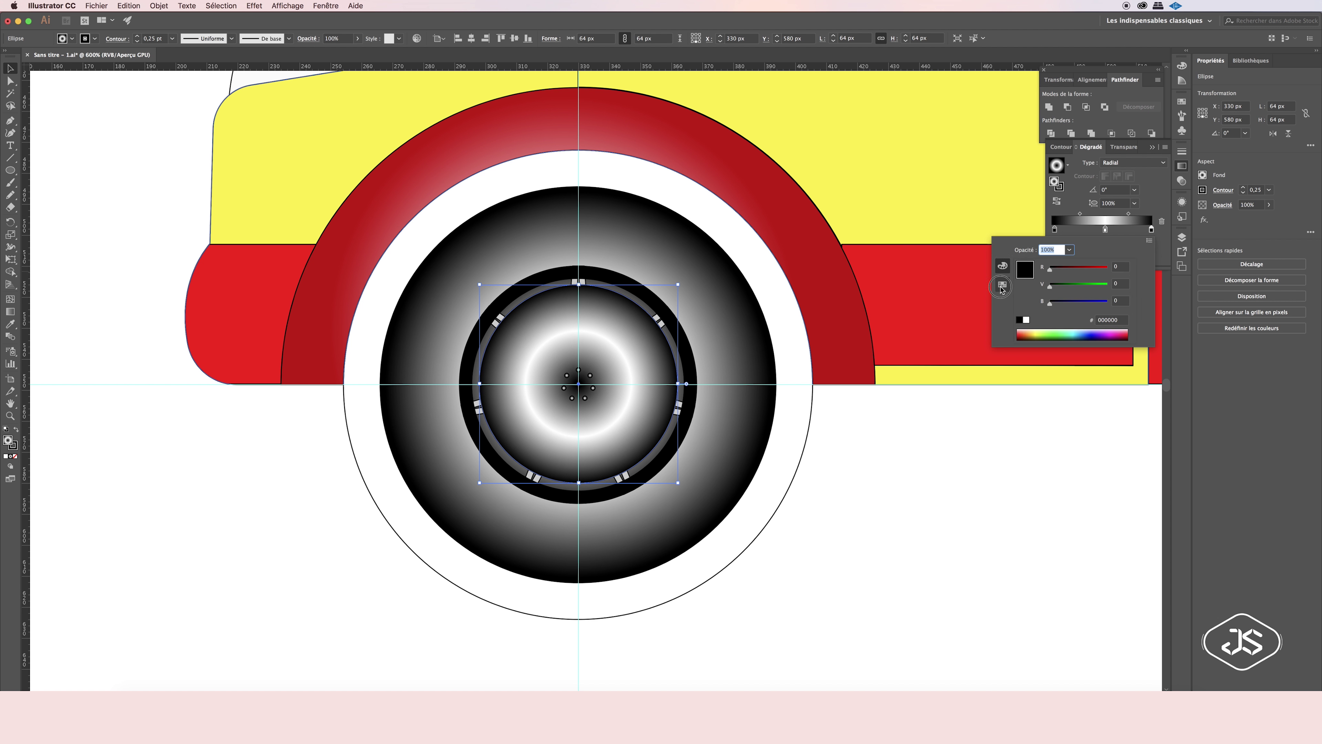
click(1002, 283)
click(1053, 284)
Move the hub ellipse below the spokes in the Layers panel.
click(1181, 237)
mouse_move(1119, 266)
mouse_down()
mouse_move(1125, 307)
mouse_move(1127, 246)
mouse_up()
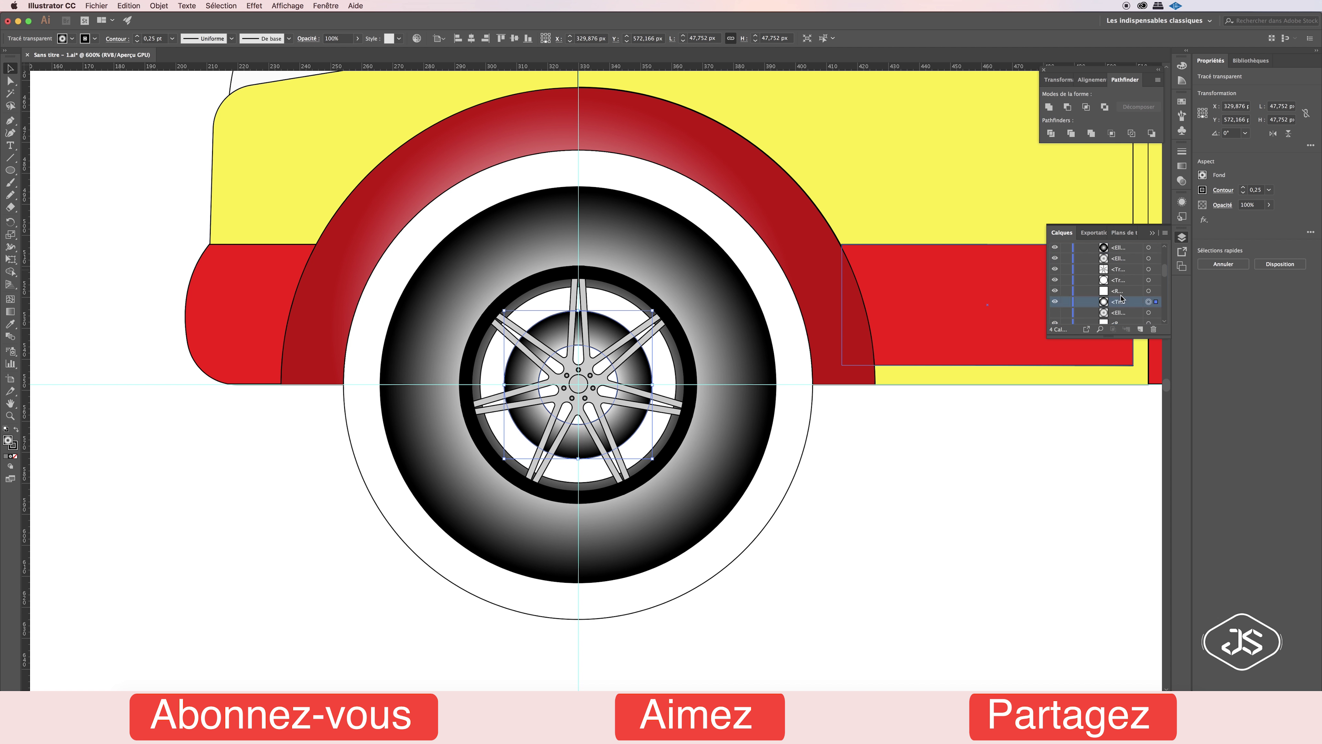
drag(1123, 312, 1123, 313)
click(943, 347)
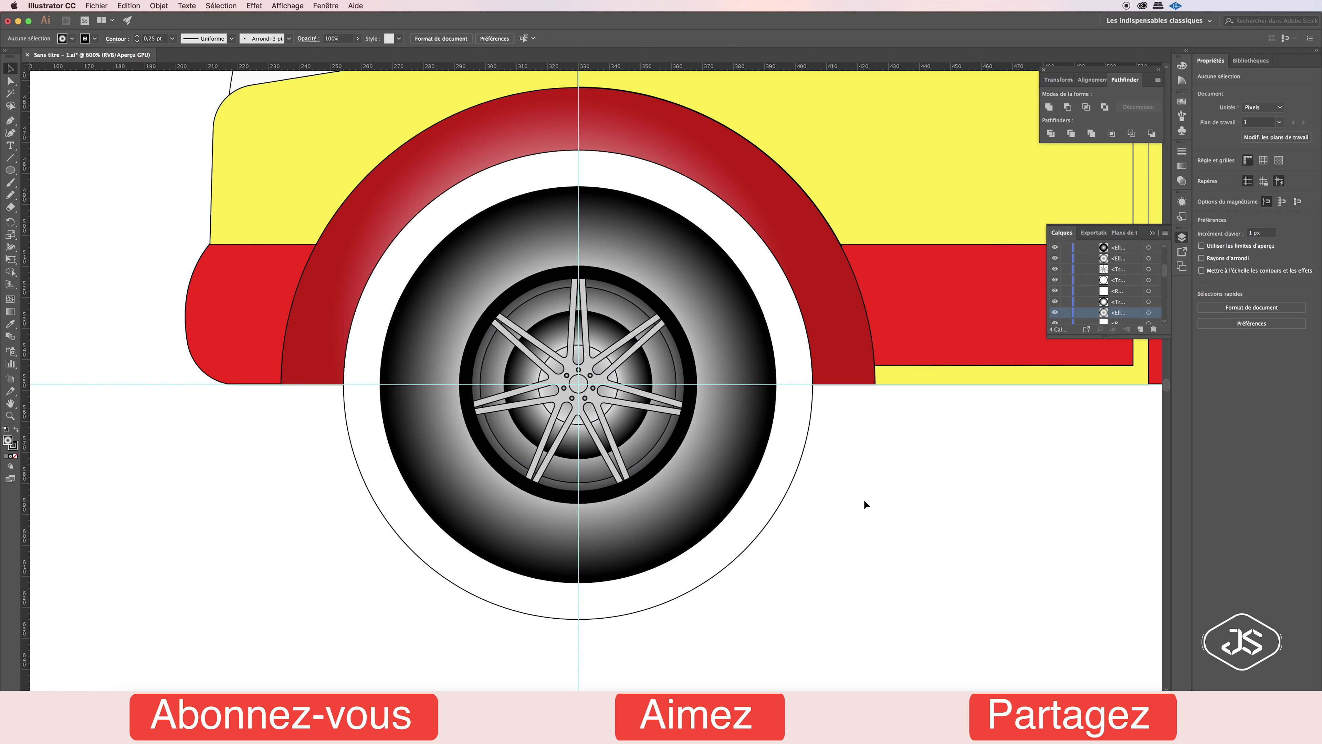
scroll(611, 302, down, 3)
scroll(612, 302, up, 6)
Lower the hub ellipse's opacity to 43%.
click(1148, 312)
click(1182, 181)
click(1162, 162)
drag(1163, 176, 1140, 179)
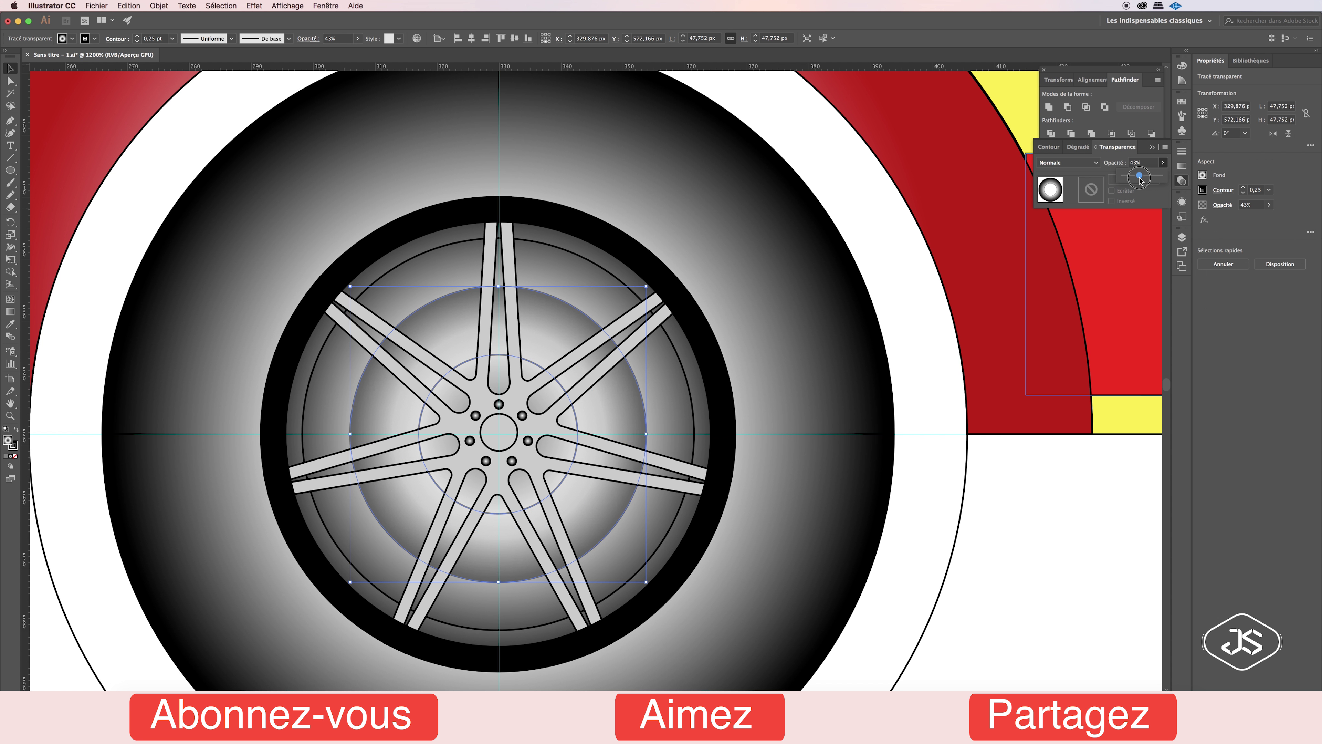
click(1037, 587)
scroll(655, 458, down, 5)
scroll(602, 404, up, 2)
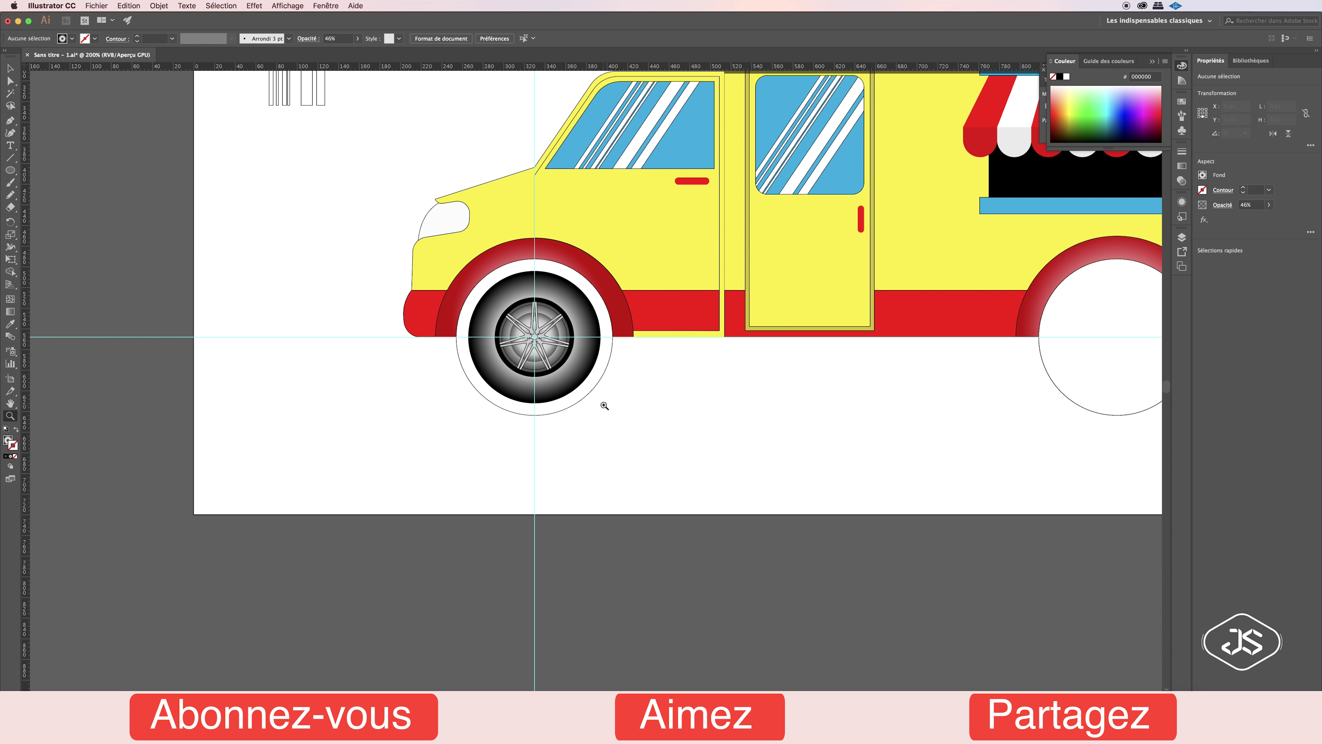
Shift the front wheel's radial gradient shading and select the outer wheel ellipse.
click(596, 333)
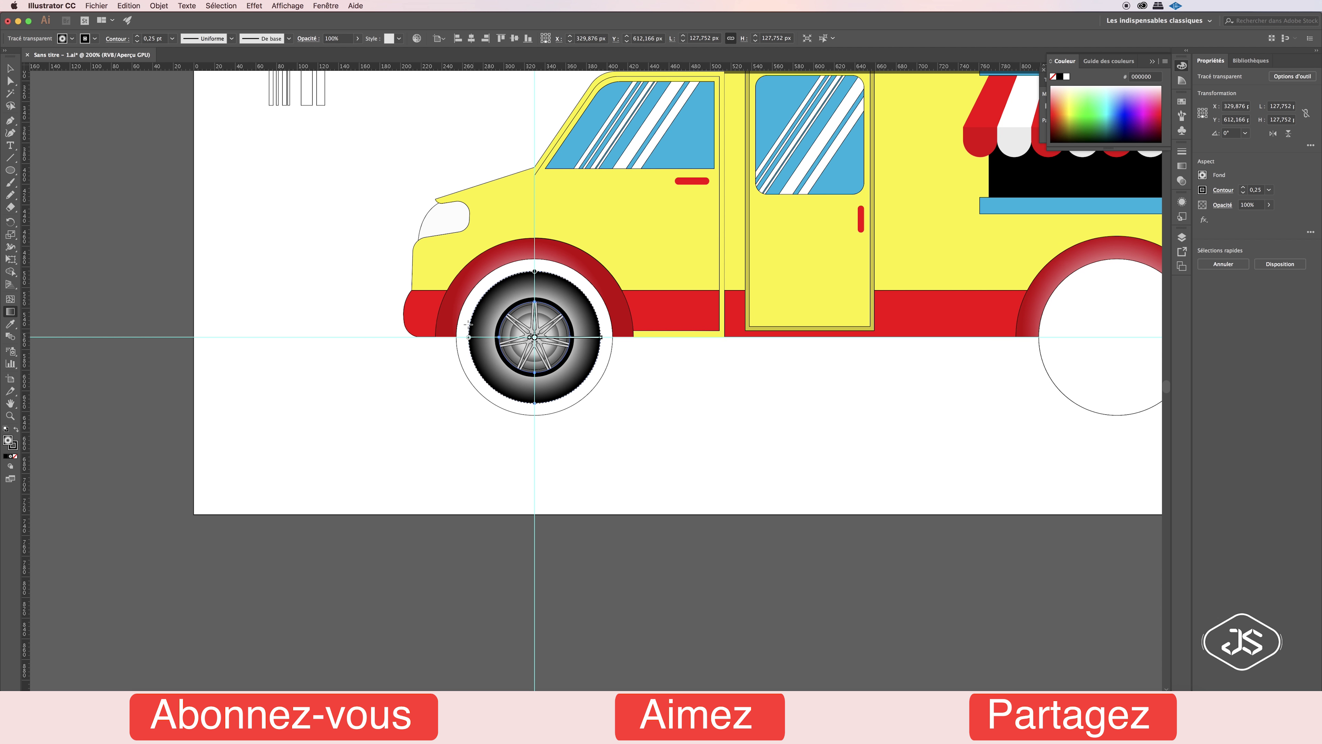
drag(535, 337, 480, 337)
key(v)
click(1181, 237)
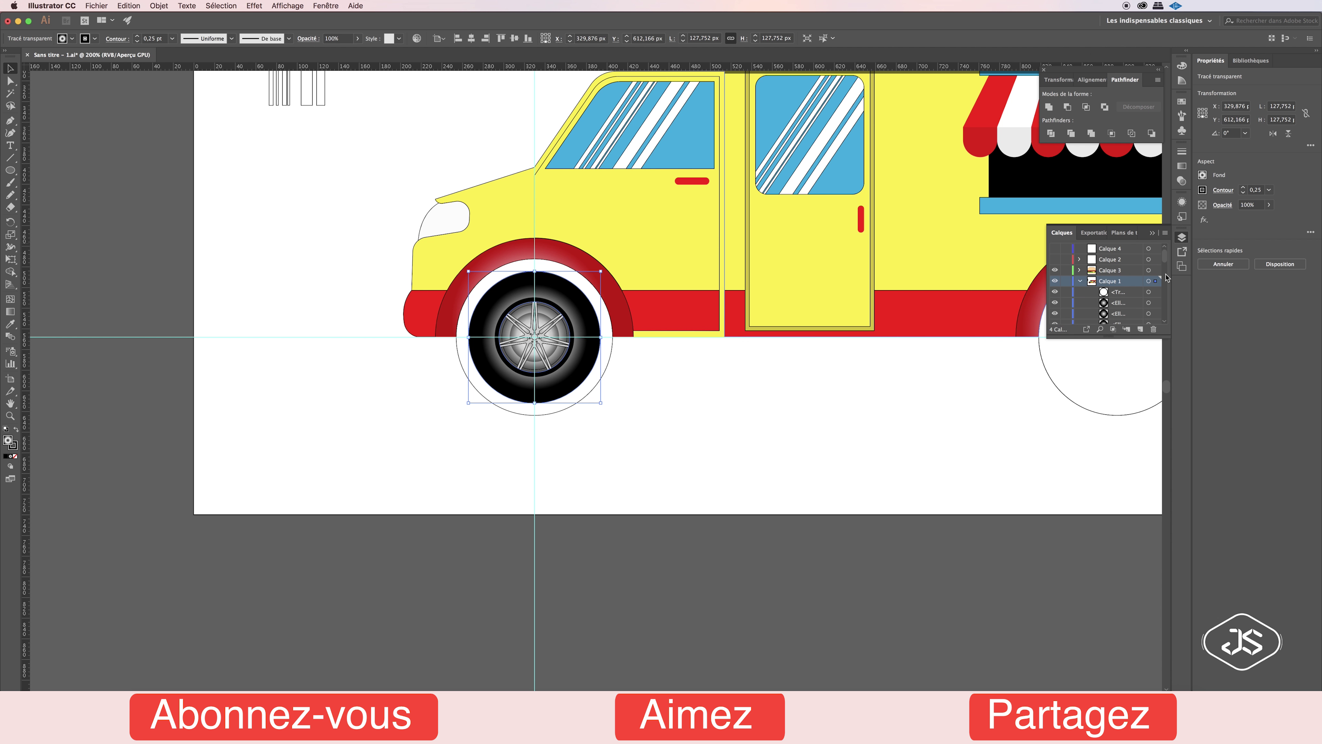
click(563, 393)
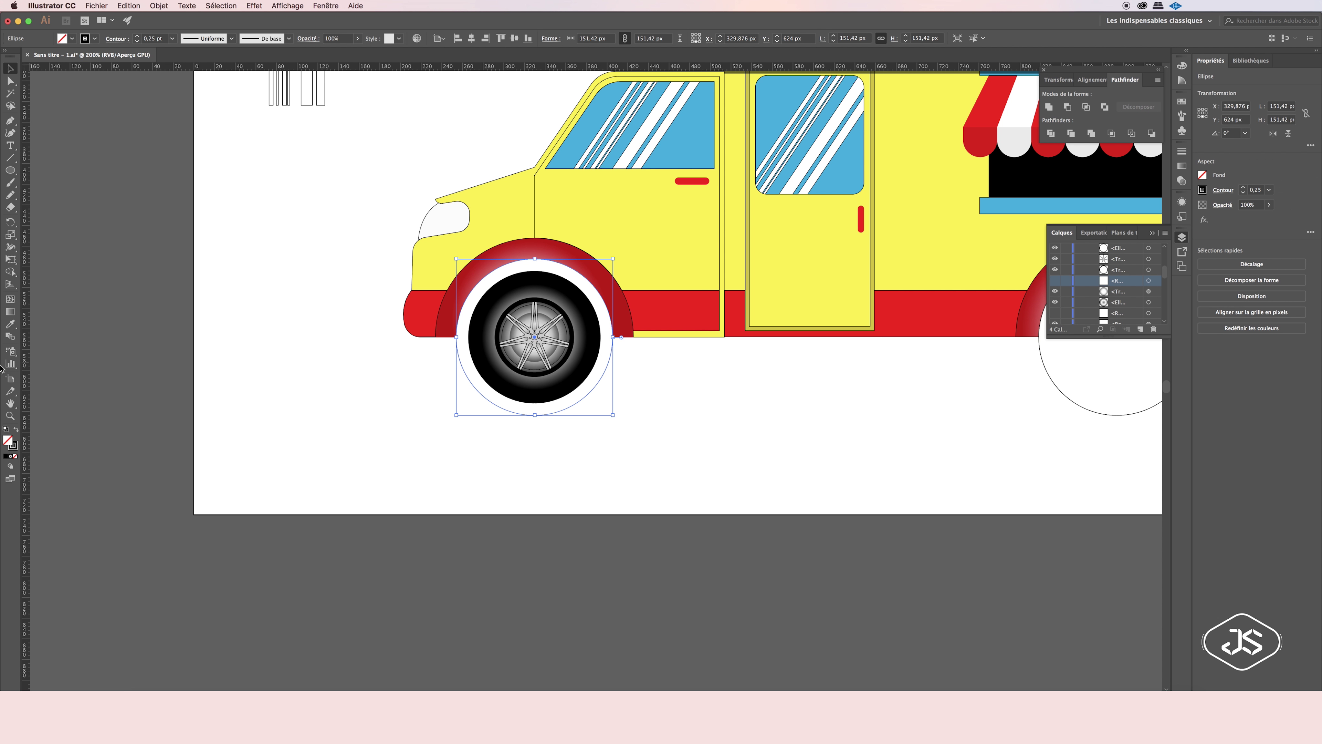
Select all parts of the front wheel and group them.
key(super+minus)
click(439, 422)
drag(516, 366, 568, 412)
drag(521, 359, 523, 360)
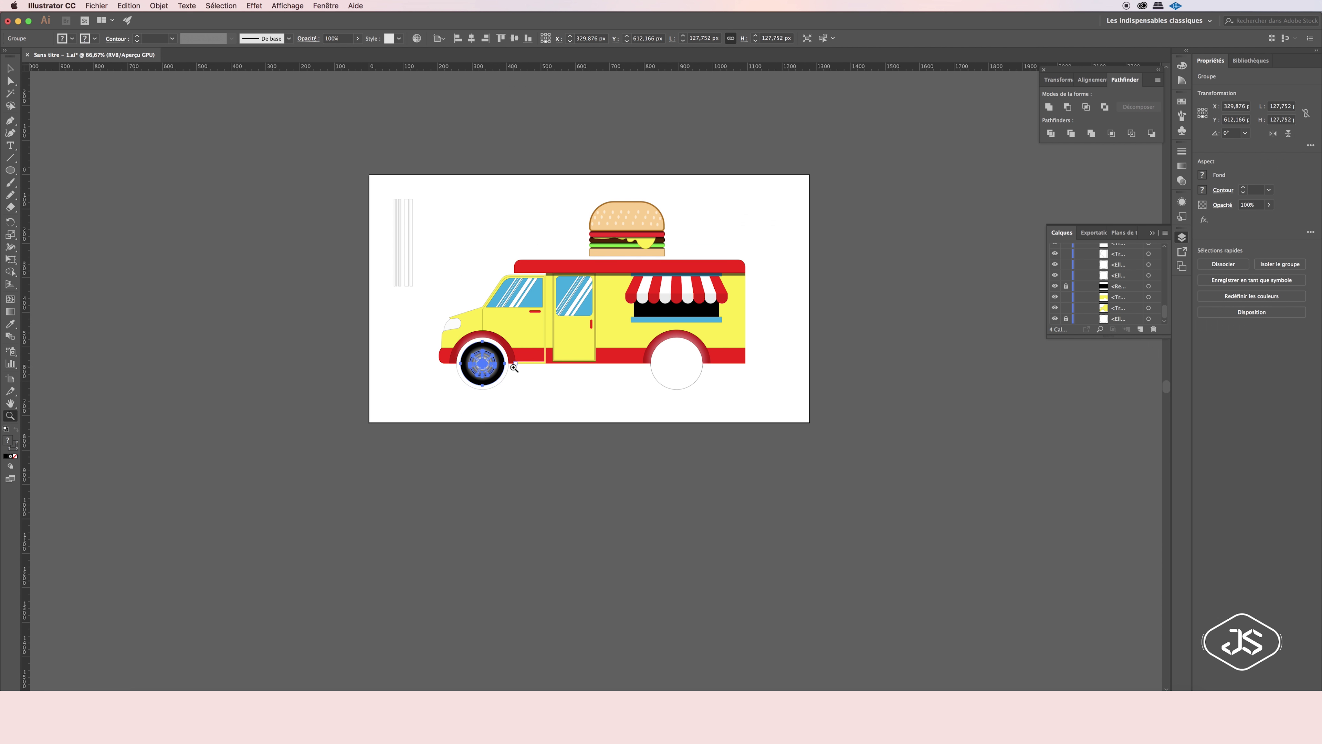
key(super+plus)
Drag a copy of the front wheel onto the rear wheel and delete its extra outer ring.
drag(292, 445, 875, 452)
click(698, 517)
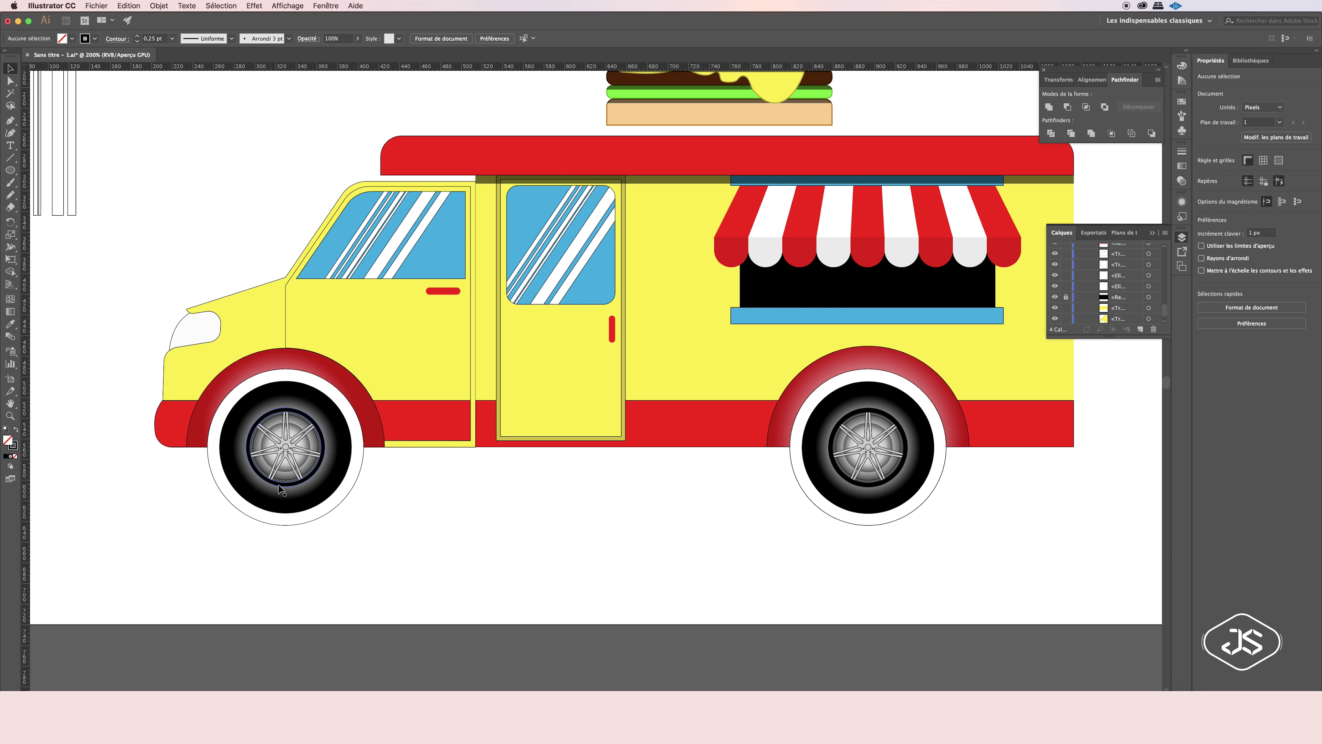
click(796, 471)
key(Delete)
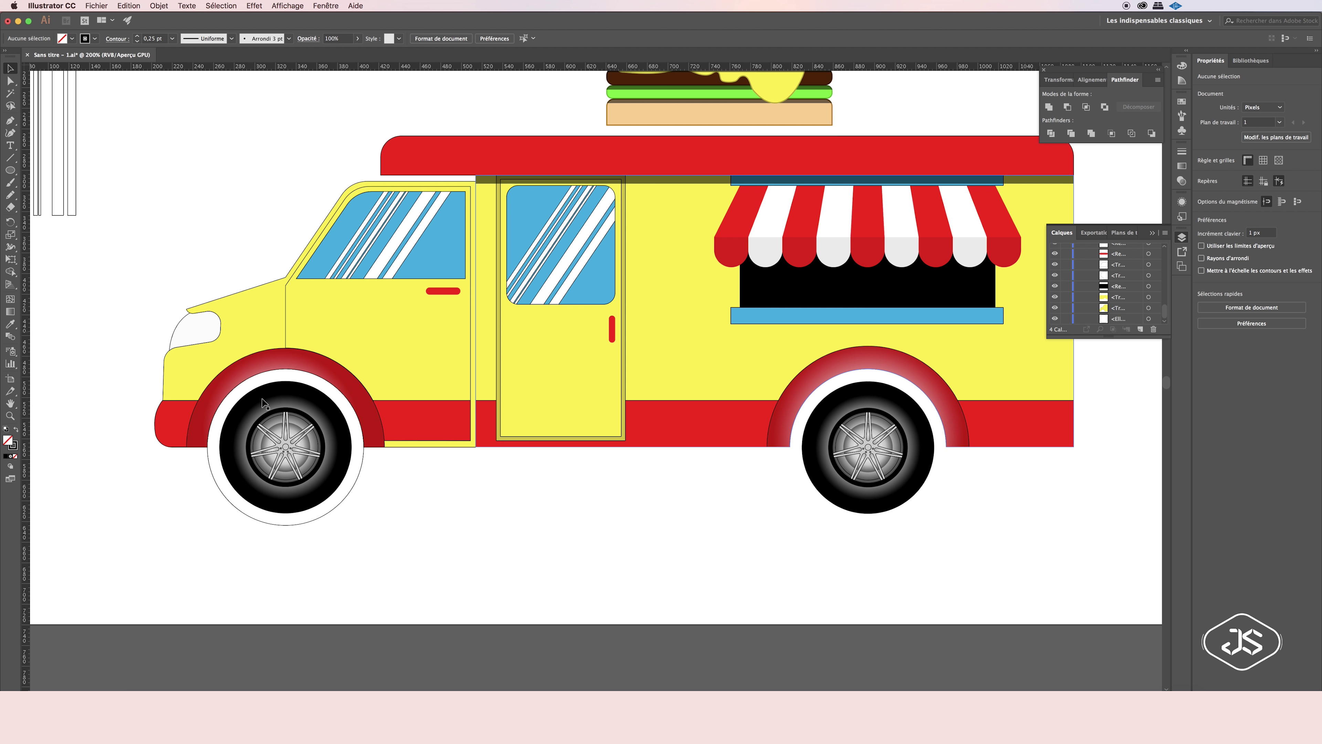
Select the front wheel group and bring up its context menu.
key(ctrl+1)
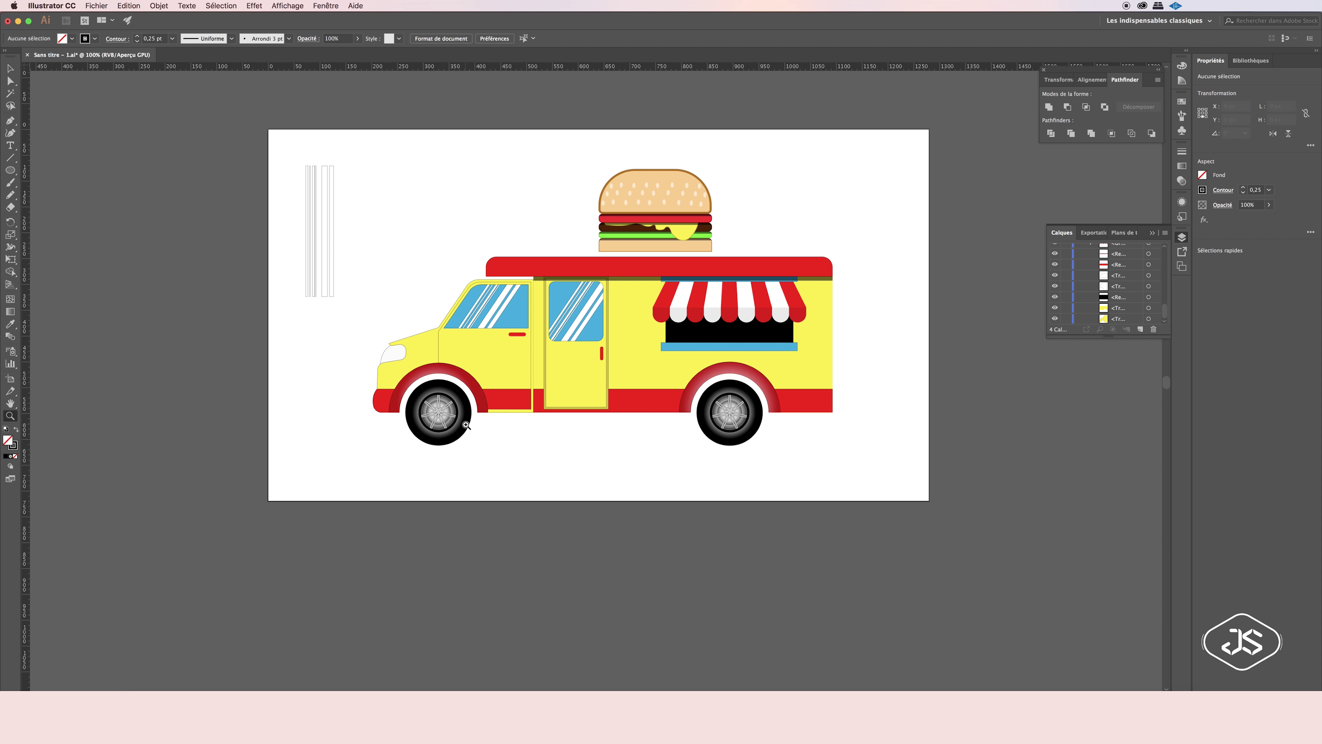
click(466, 424)
key(v)
click(582, 432)
right_click(583, 431)
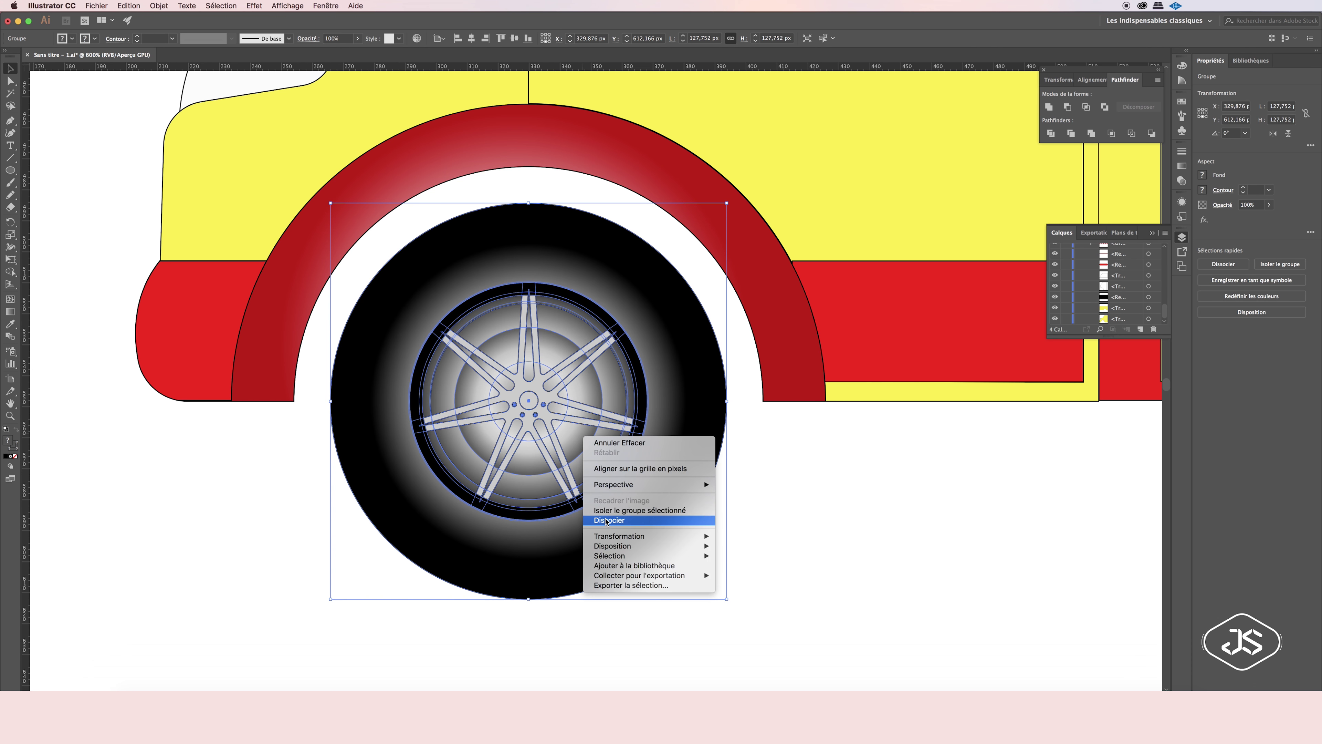
Ungroup the front wheel and raise the inner hub circle's opacity to 100%.
click(606, 510)
click(528, 401)
click(1181, 101)
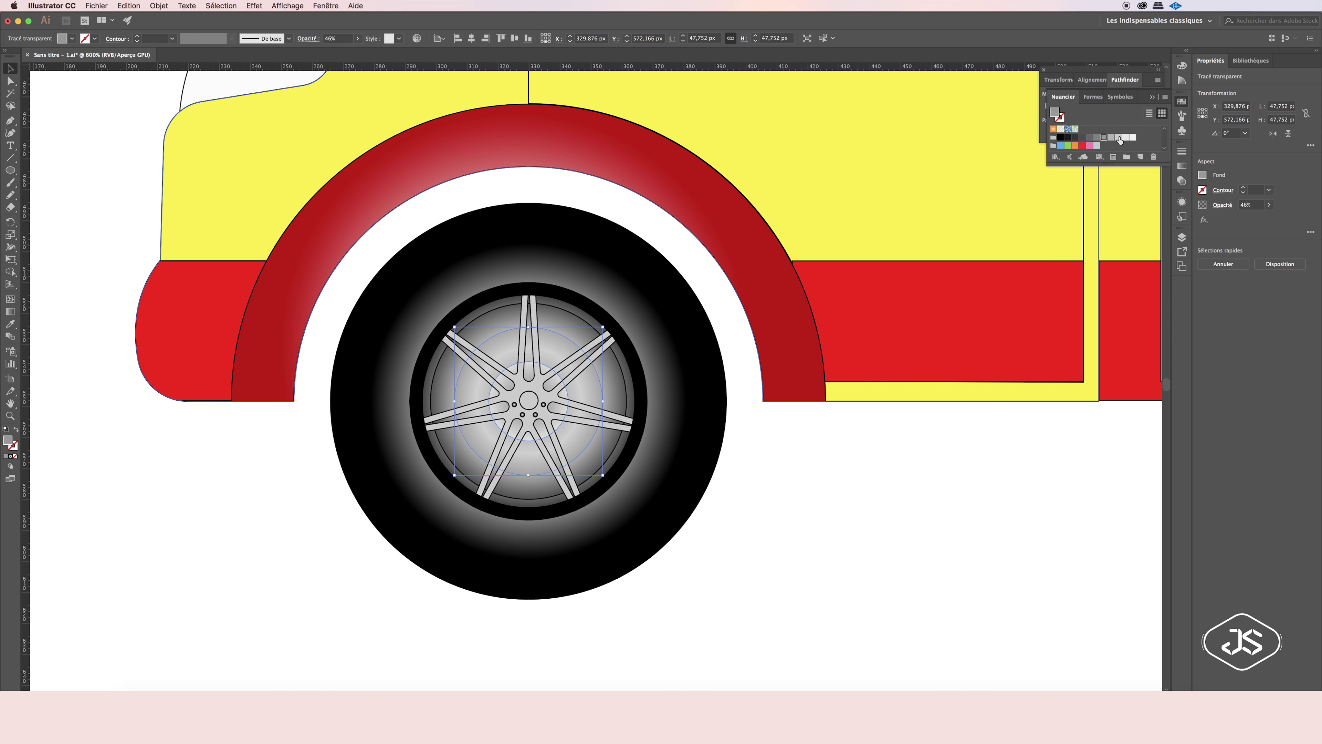
click(1181, 181)
click(1162, 162)
drag(1139, 176, 1162, 177)
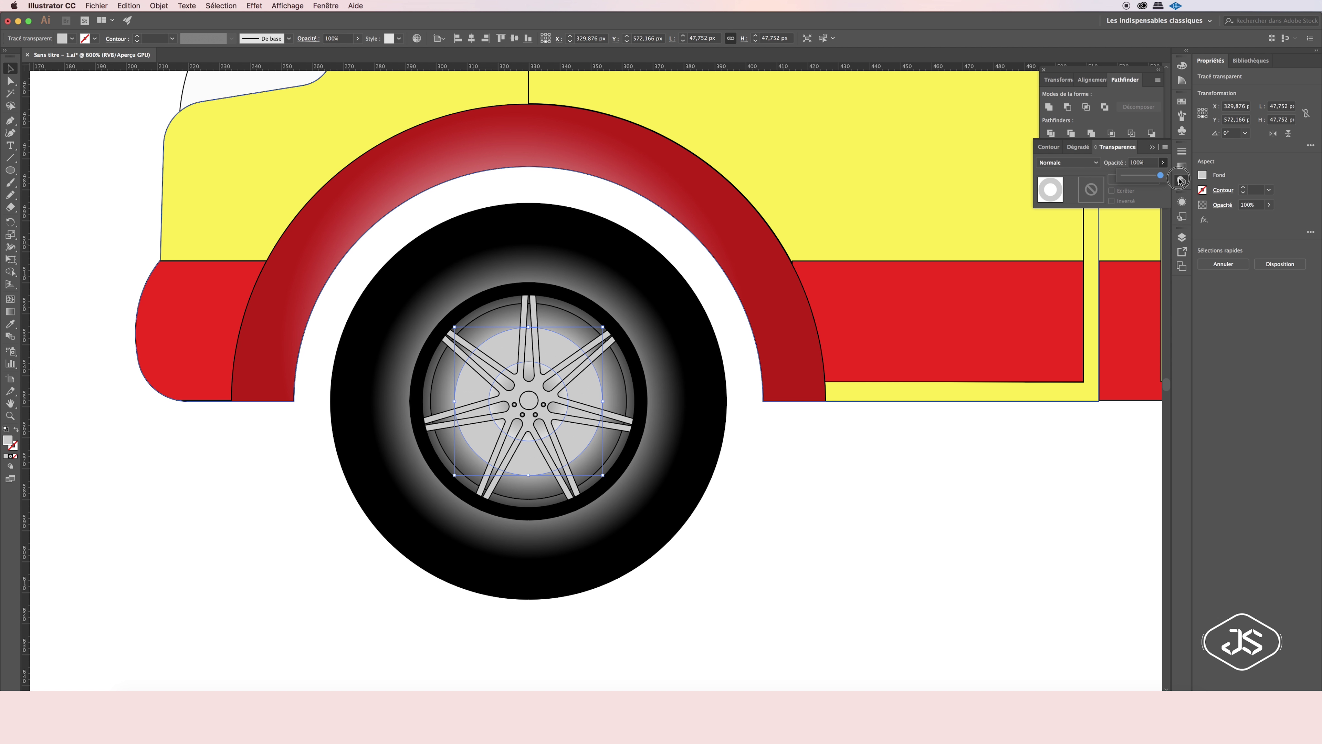
Fill the hub with a radial gradient, moving a stop to 84.19% and colouring it grey.
click(1181, 165)
click(1057, 165)
click(1056, 204)
drag(1055, 231, 1135, 231)
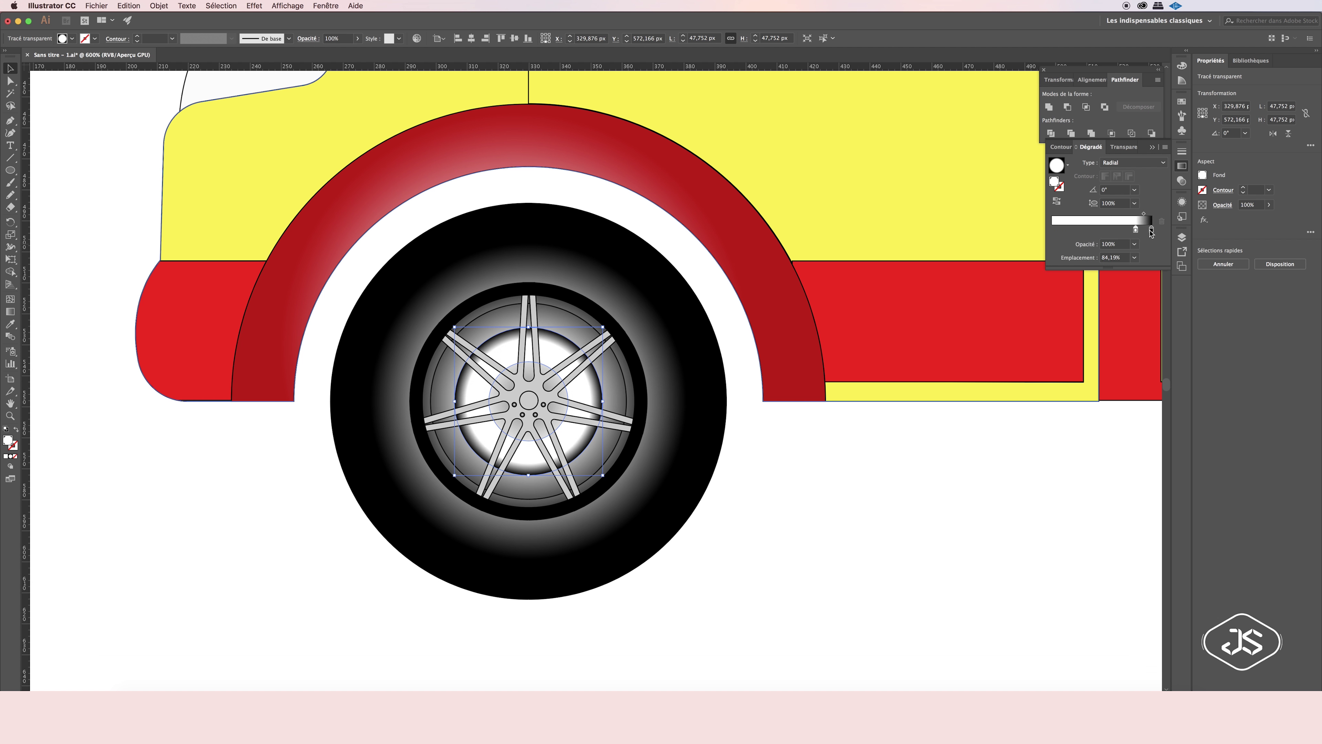
click(834, 465)
double_click(1136, 229)
double_click(1136, 229)
click(1068, 283)
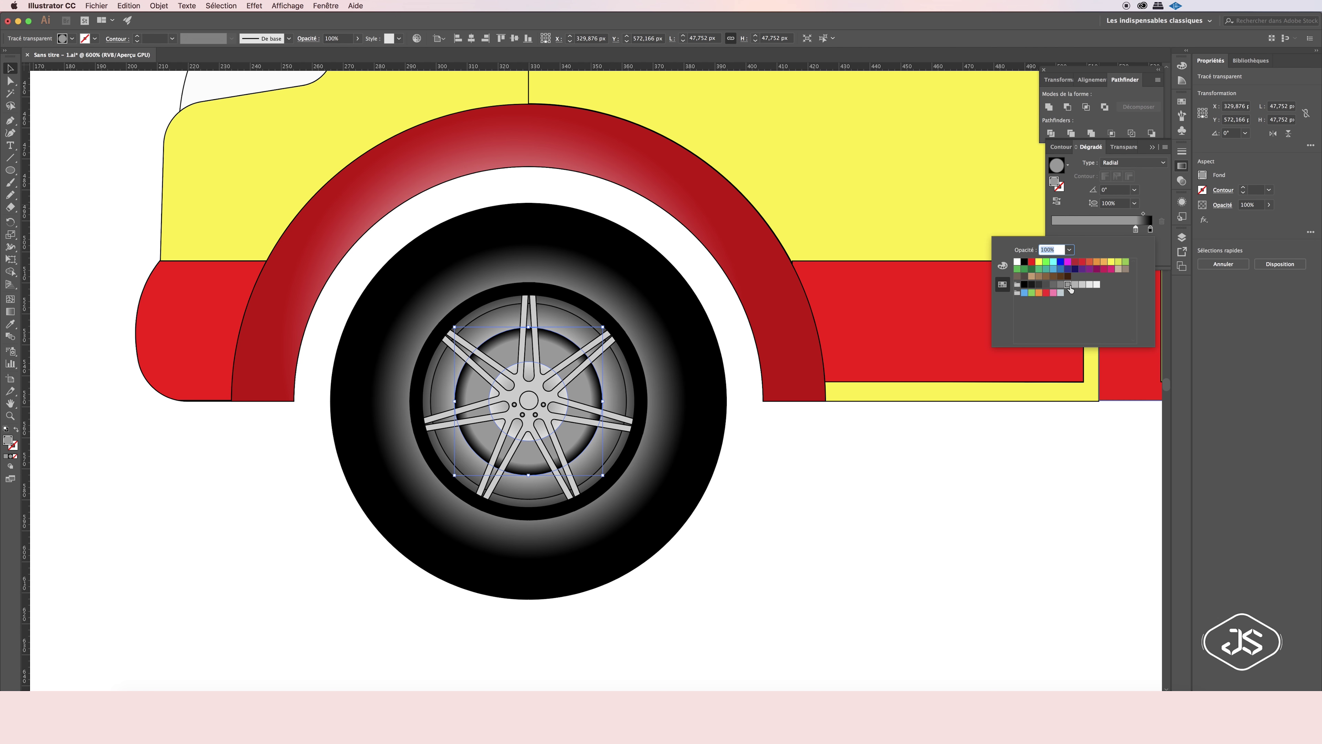
Select the spokes and the rear wheel group, zooming out to check the whole truck.
click(570, 477)
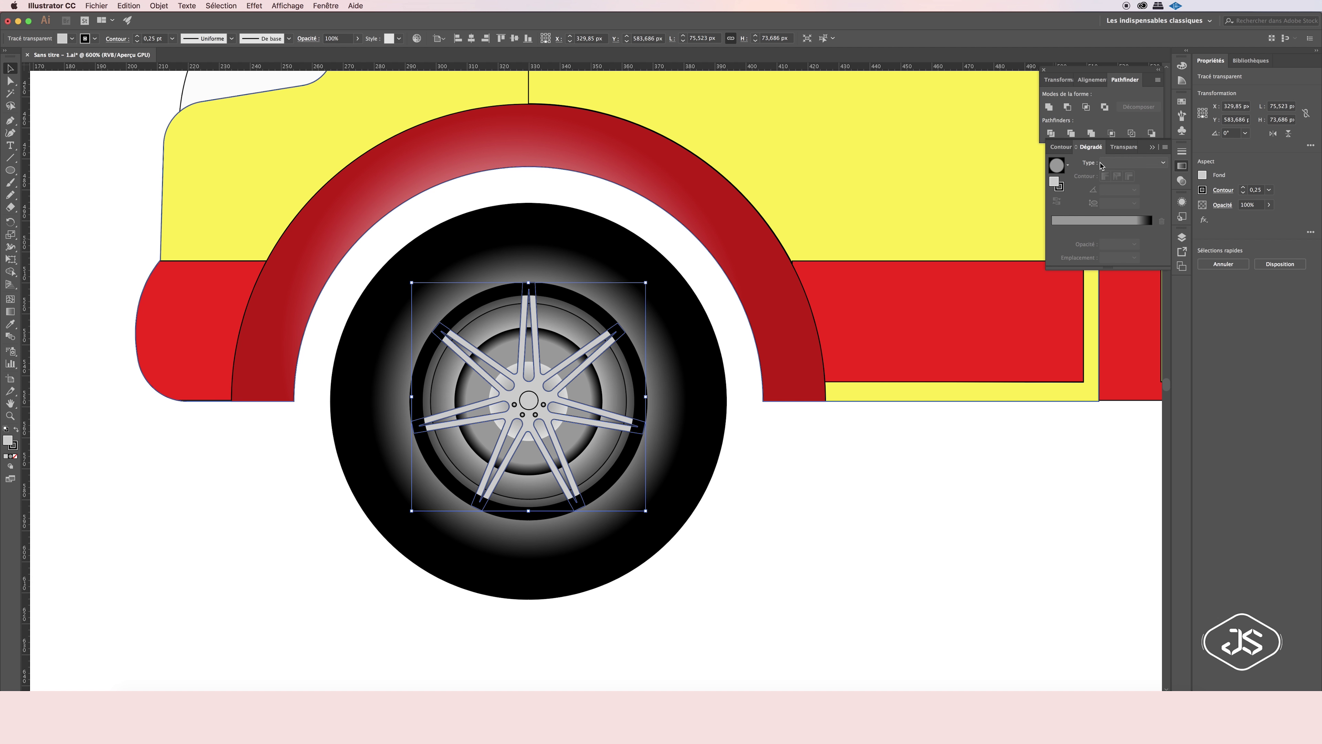
key(ctrl+0)
scroll(877, 378, up, 5)
click(582, 372)
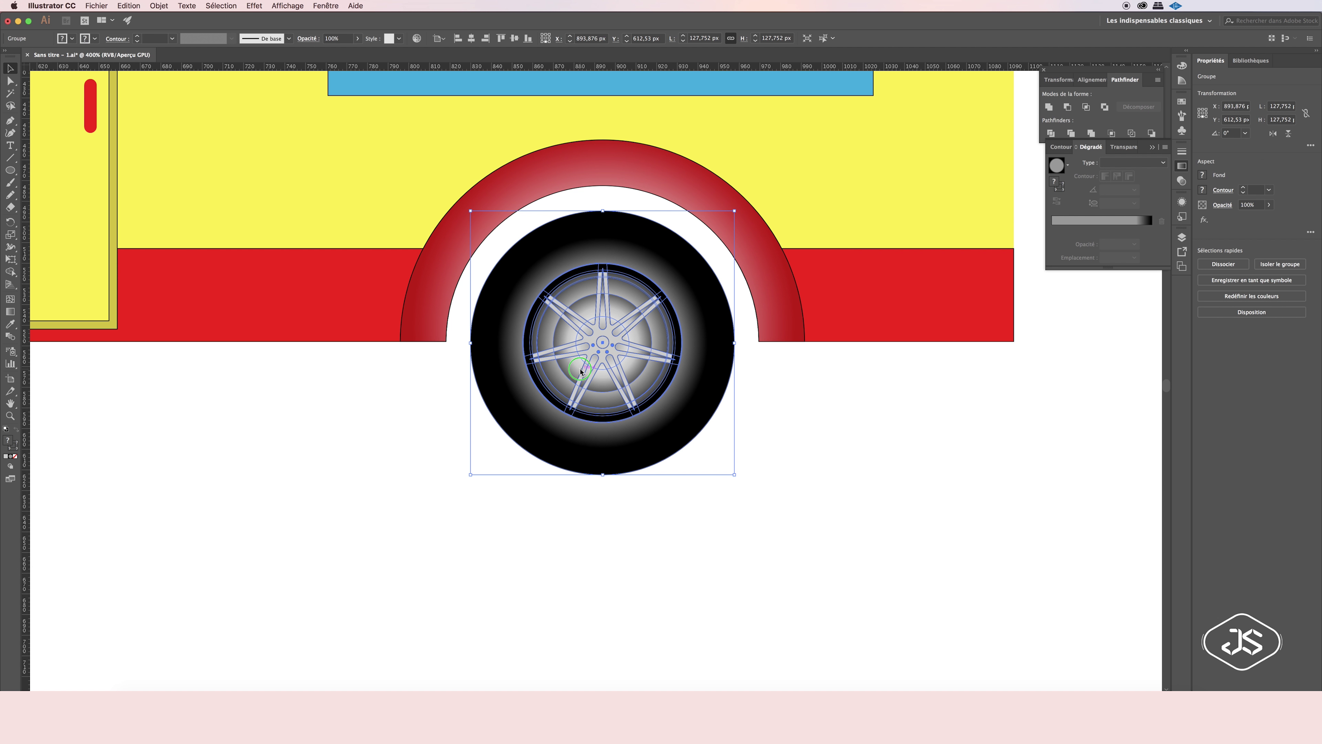
key(ctrl+1)
scroll(274, 428, up, 5)
key(ctrl+1)
click(884, 383)
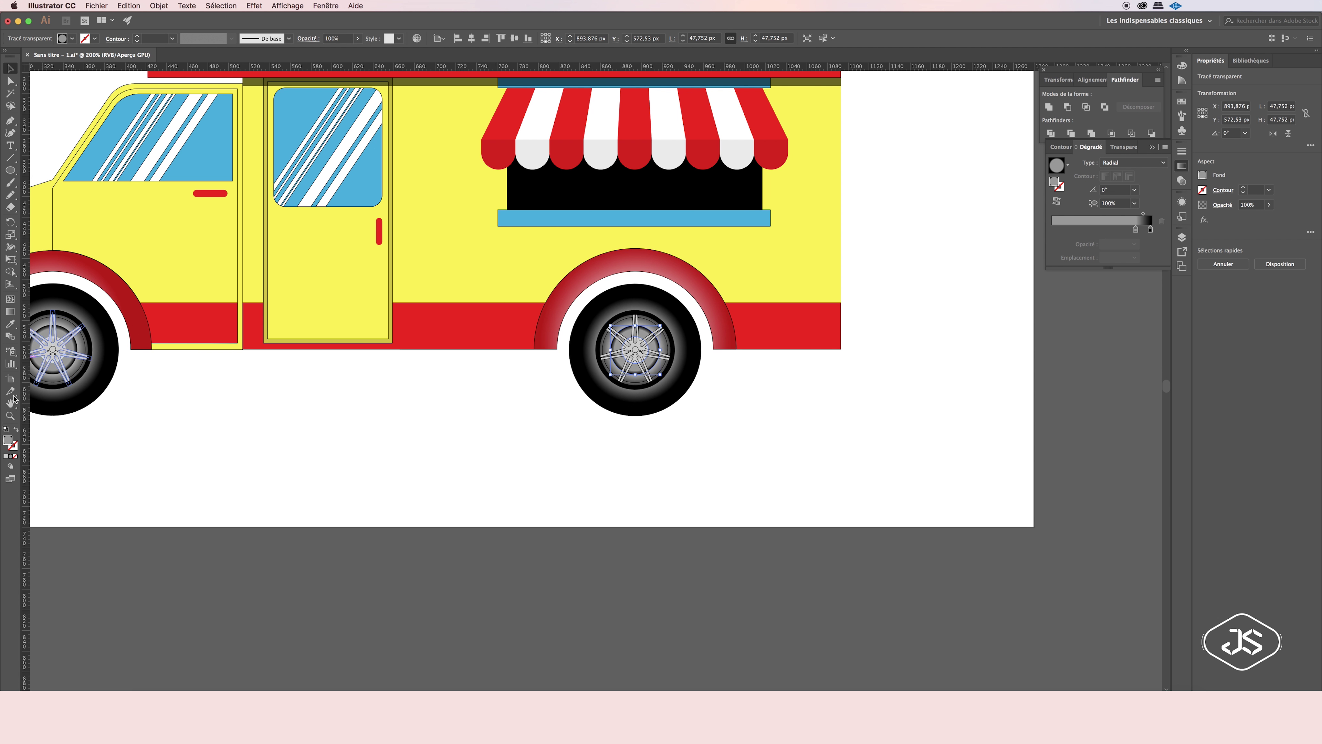
key(ctrl+1)
click(9, 69)
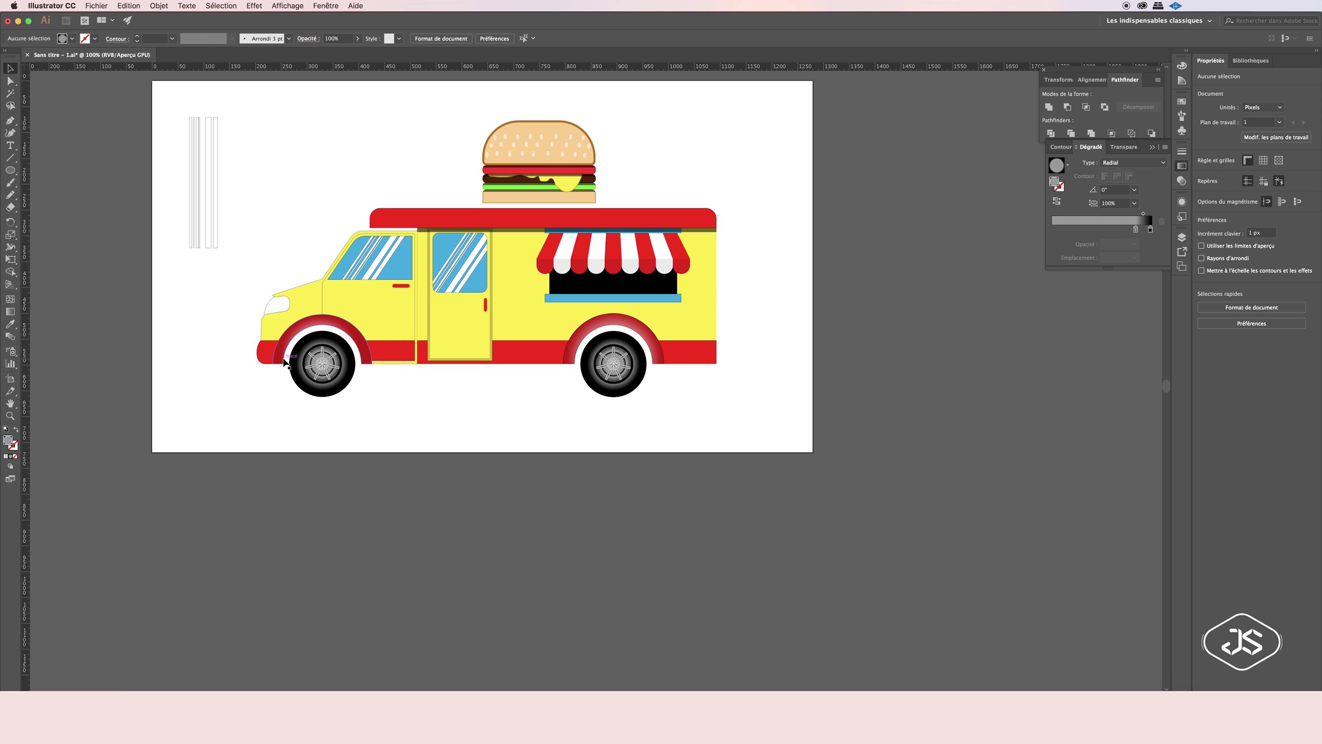
scroll(283, 365, up, 5)
Draw a closed polygon path around the front wheel arch with the Pen tool.
key(p)
click(405, 363)
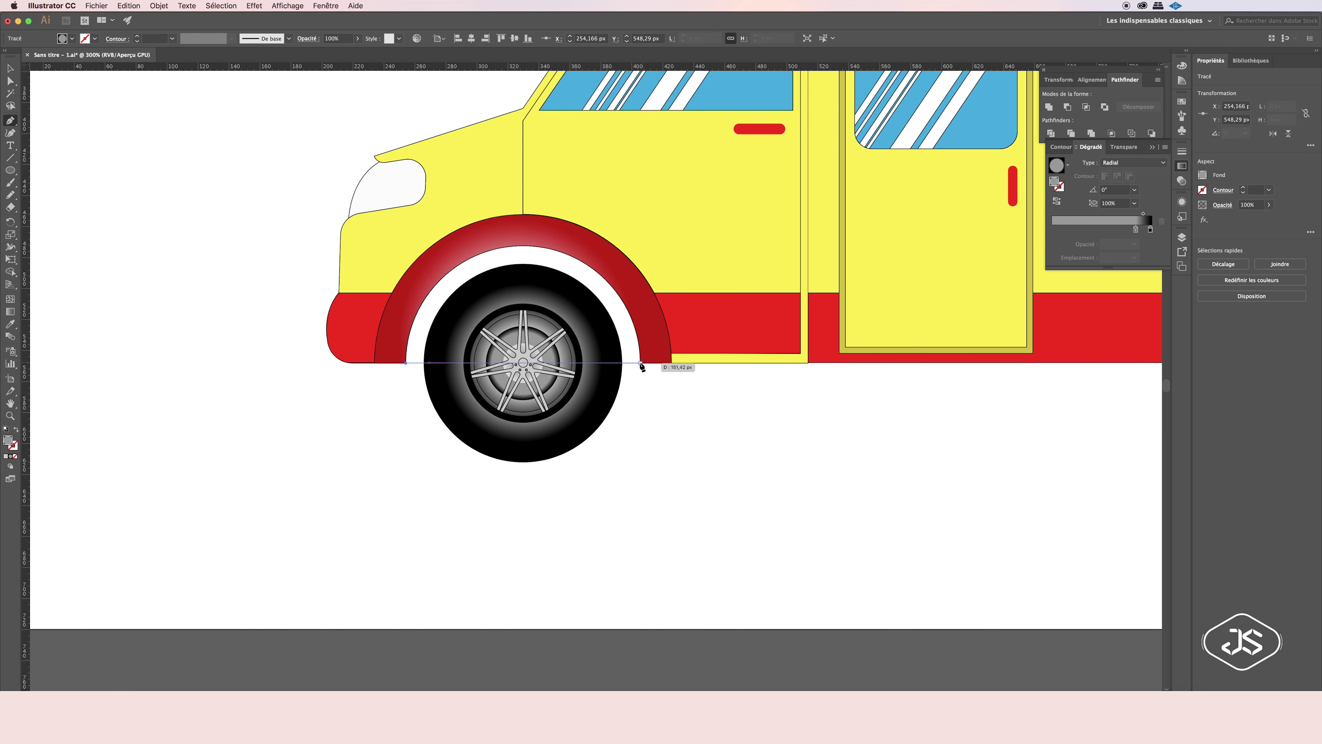
drag(640, 363, 735, 391)
click(694, 268)
click(578, 206)
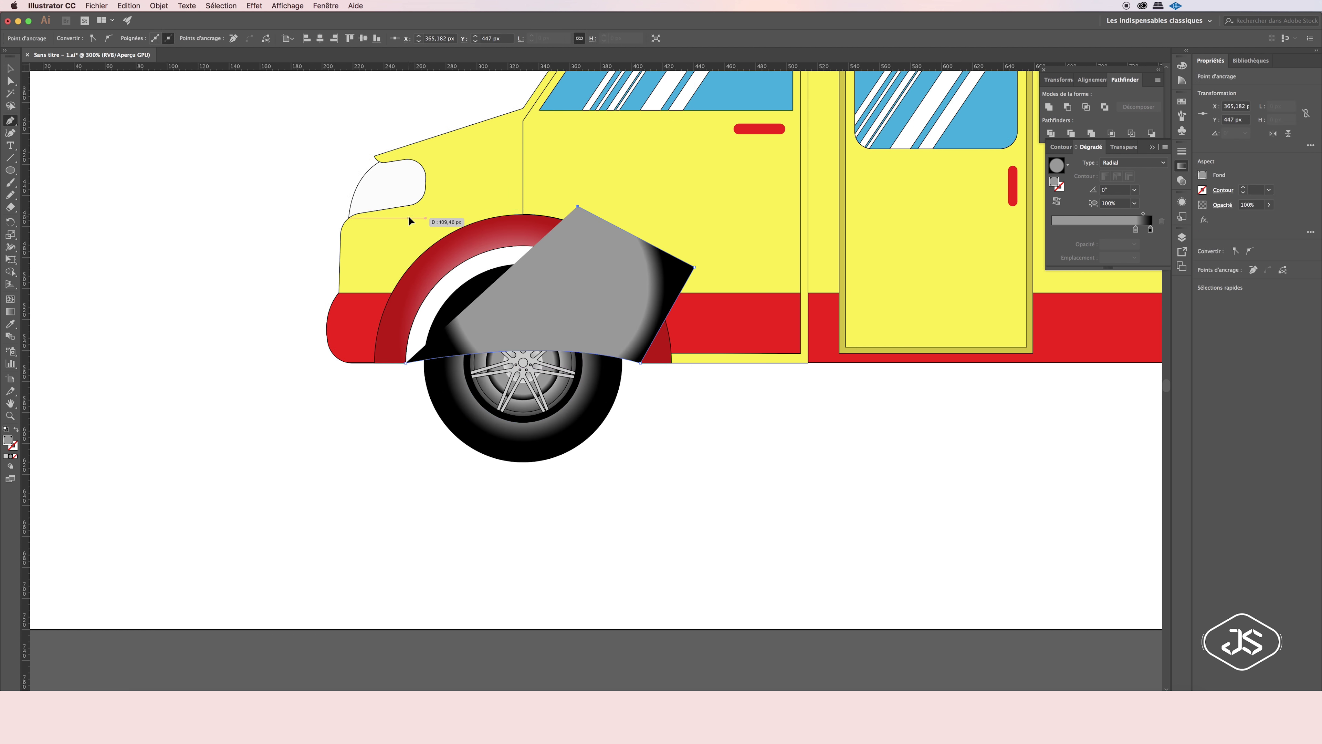
click(409, 219)
click(378, 319)
Trim the polygon against the truck body into a half-disc wheel well.
key(v)
click(422, 139)
click(128, 6)
shift+click(660, 257)
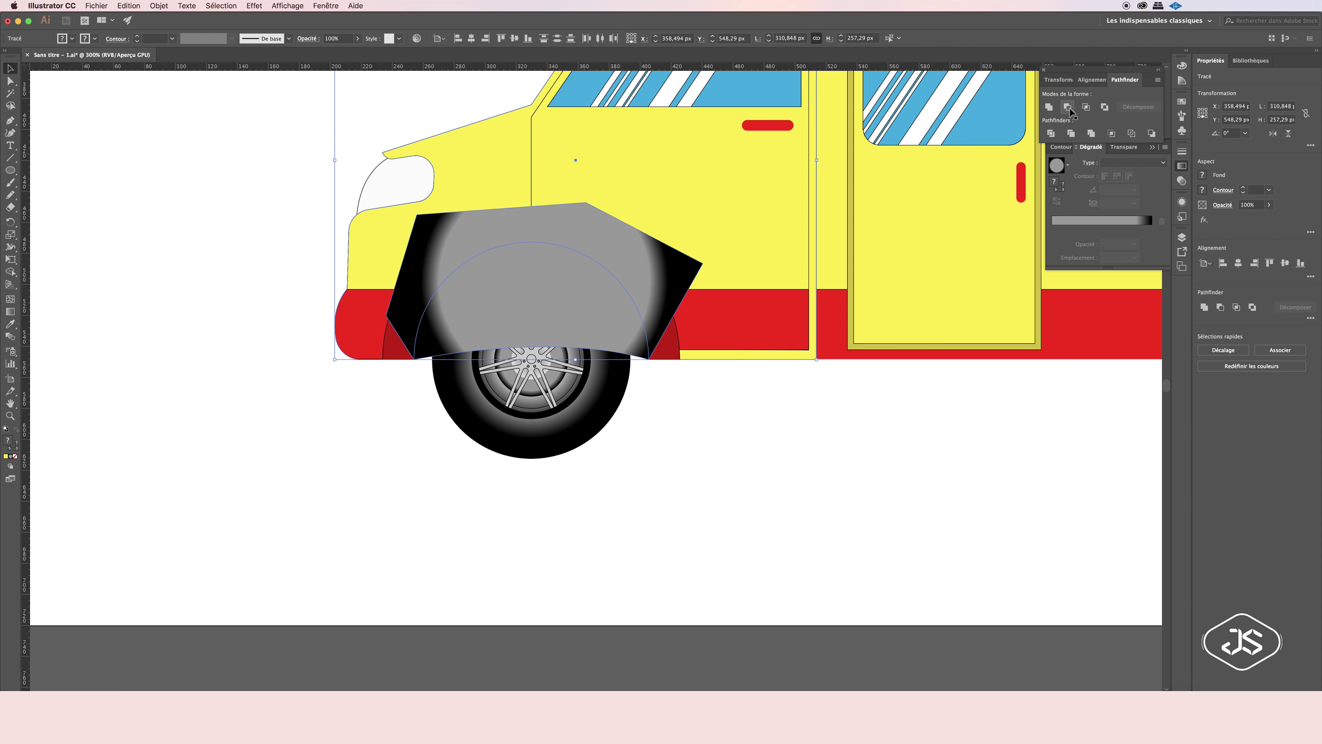
right_click(644, 249)
click(691, 290)
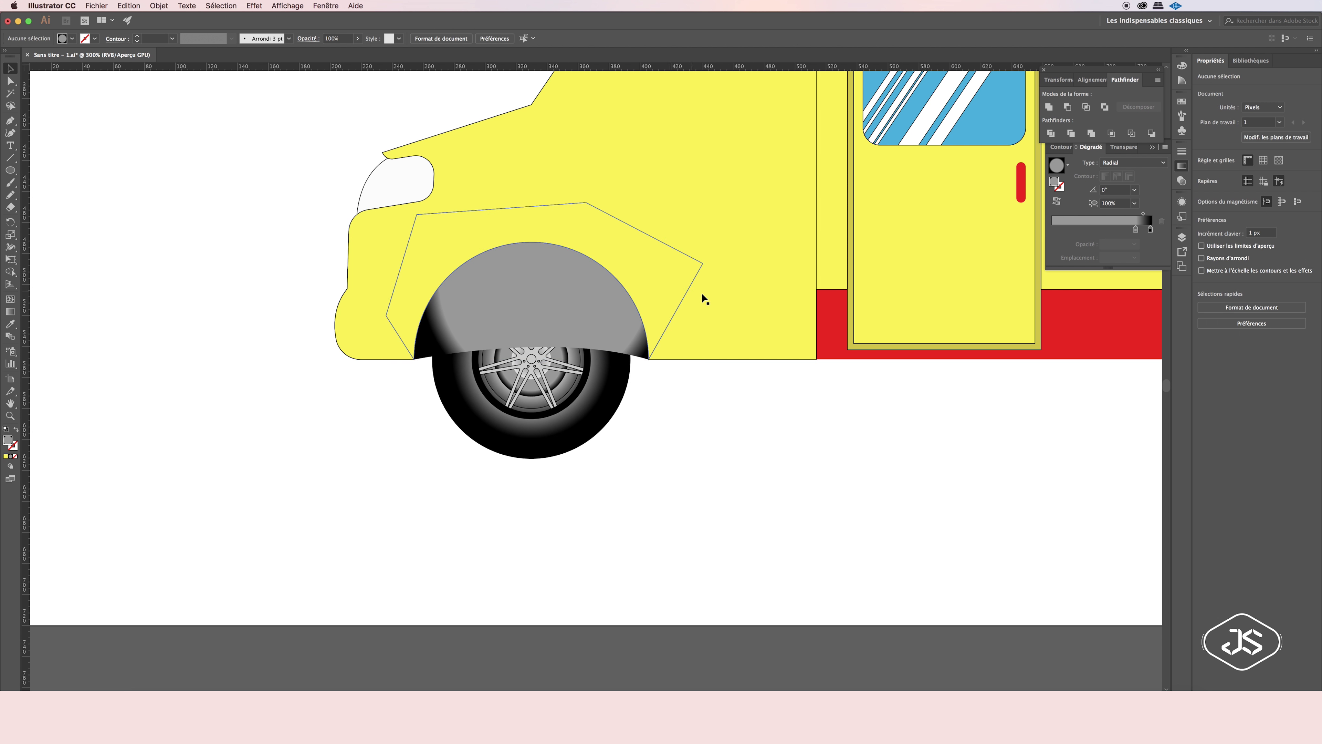
Fill the half-disc flat dark grey and place a copy over the rear wheel.
click(577, 310)
click(1181, 101)
click(1068, 137)
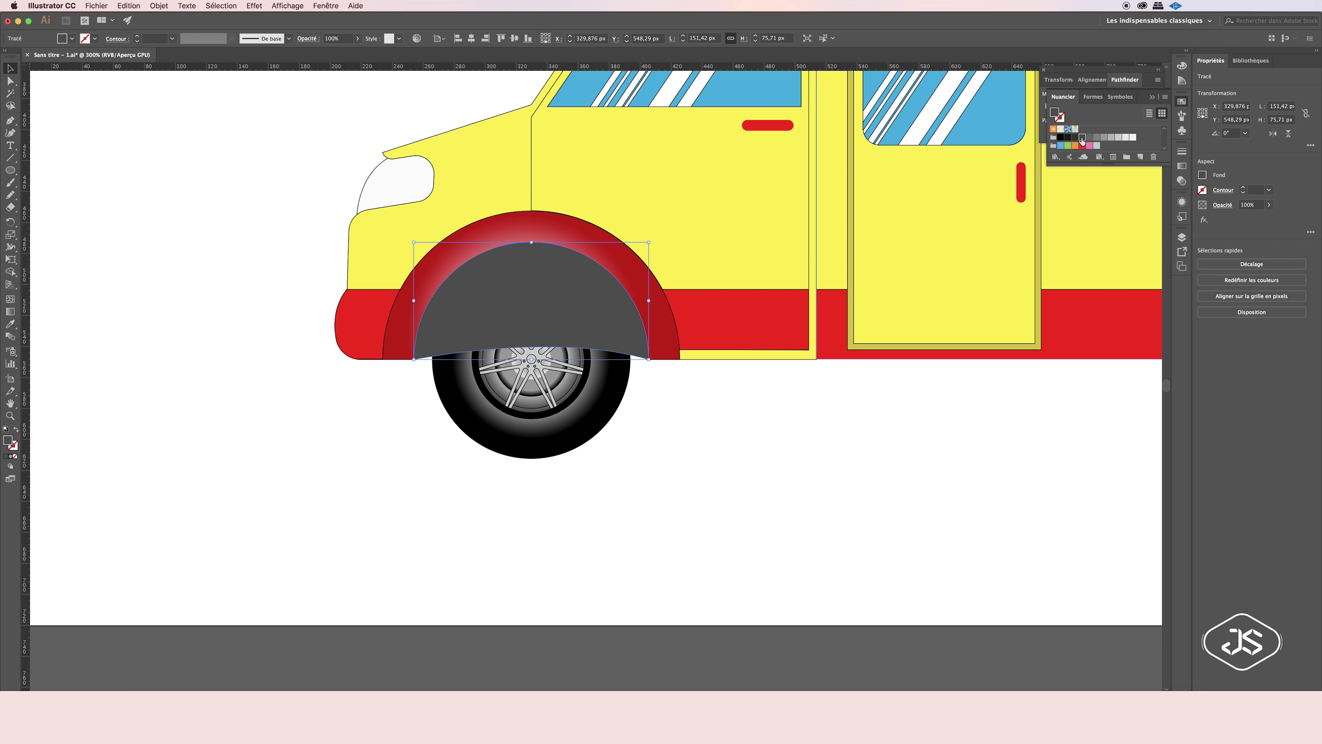
drag(537, 300, 900, 304)
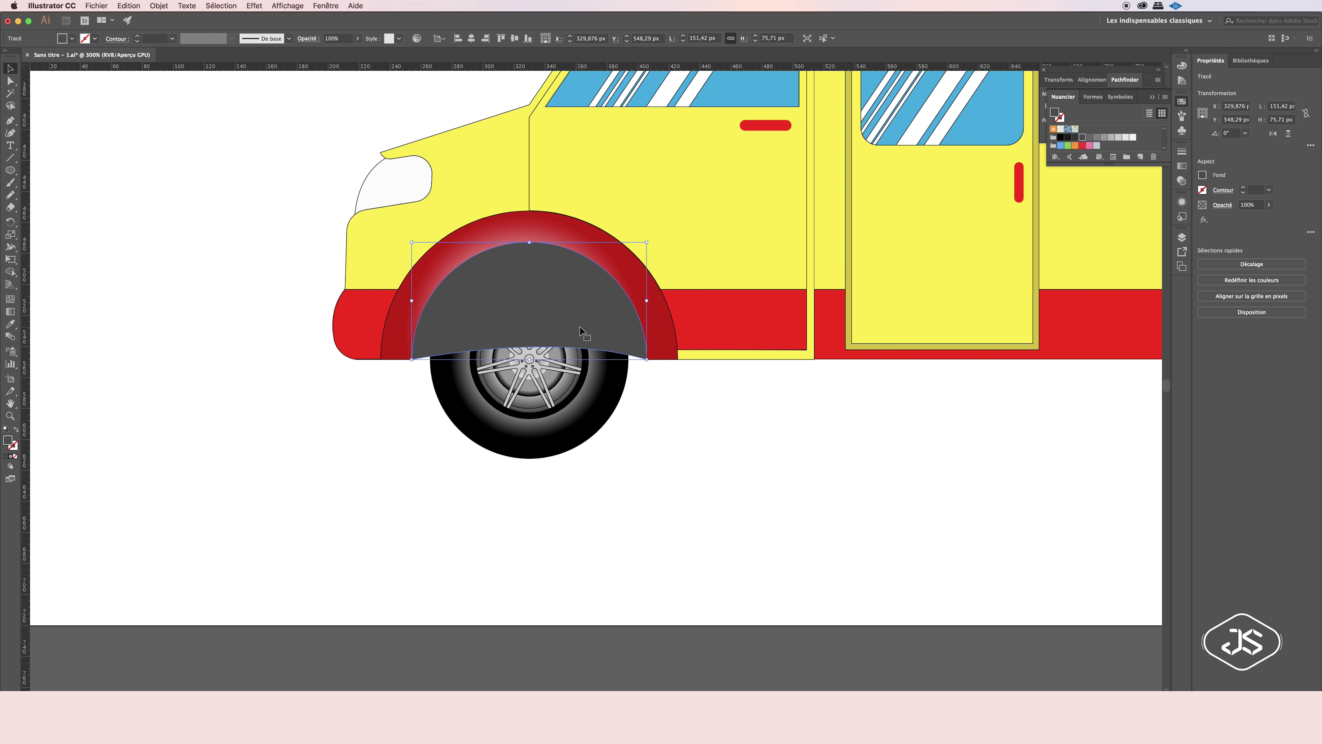
key(super+0)
key(super+plus)
drag(422, 372, 687, 374)
Group both half-discs and move the group behind the wheels in the Layers panel.
right_click(640, 385)
click(671, 453)
click(1181, 237)
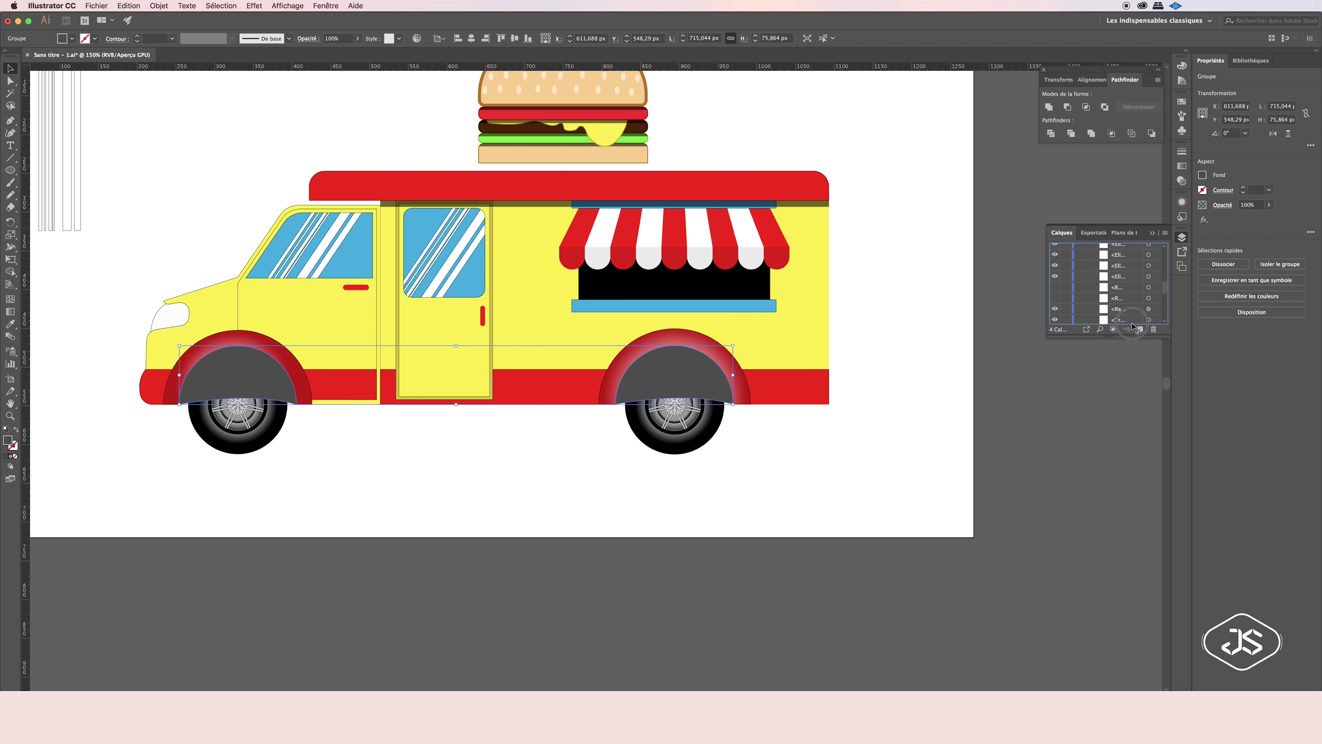
drag(1133, 327, 1129, 323)
Fill the wheel-arch group dark red, then zoom out to the whole artboard.
click(861, 337)
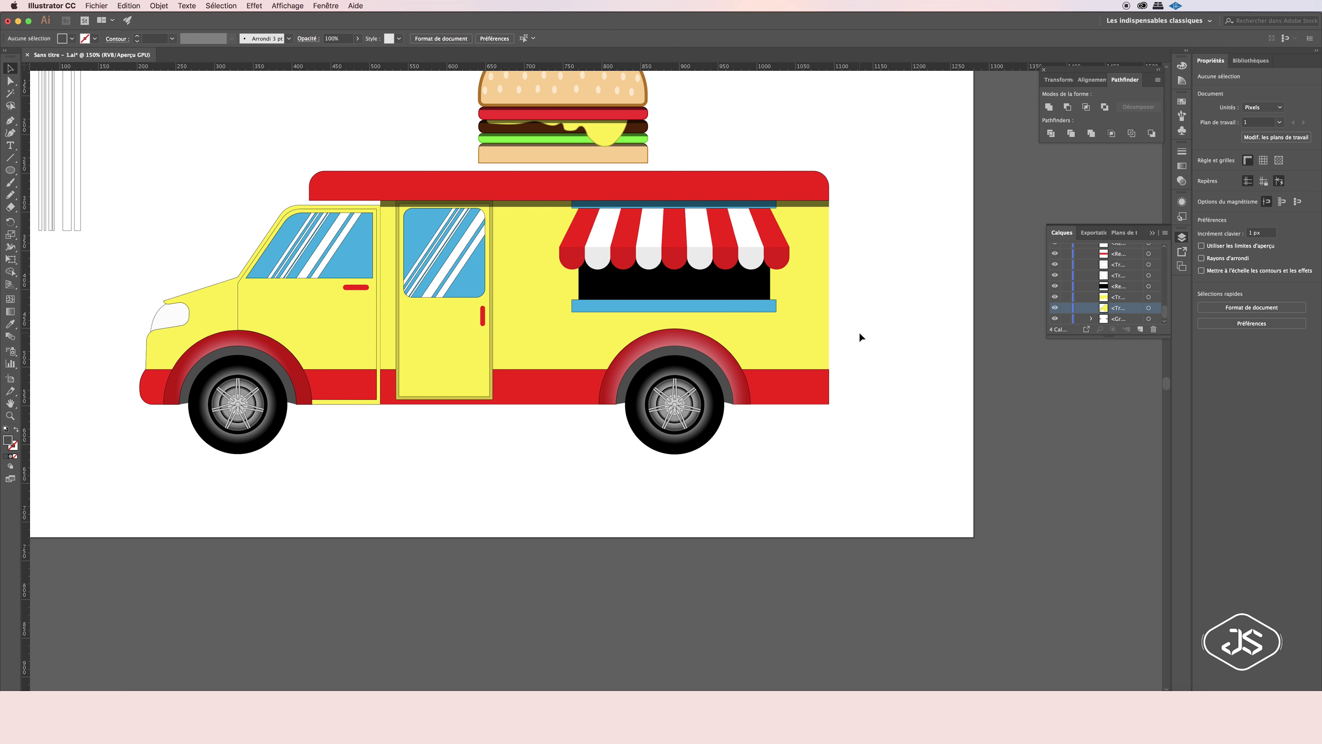
click(632, 373)
key(i)
double_click(8, 440)
text(C60000)
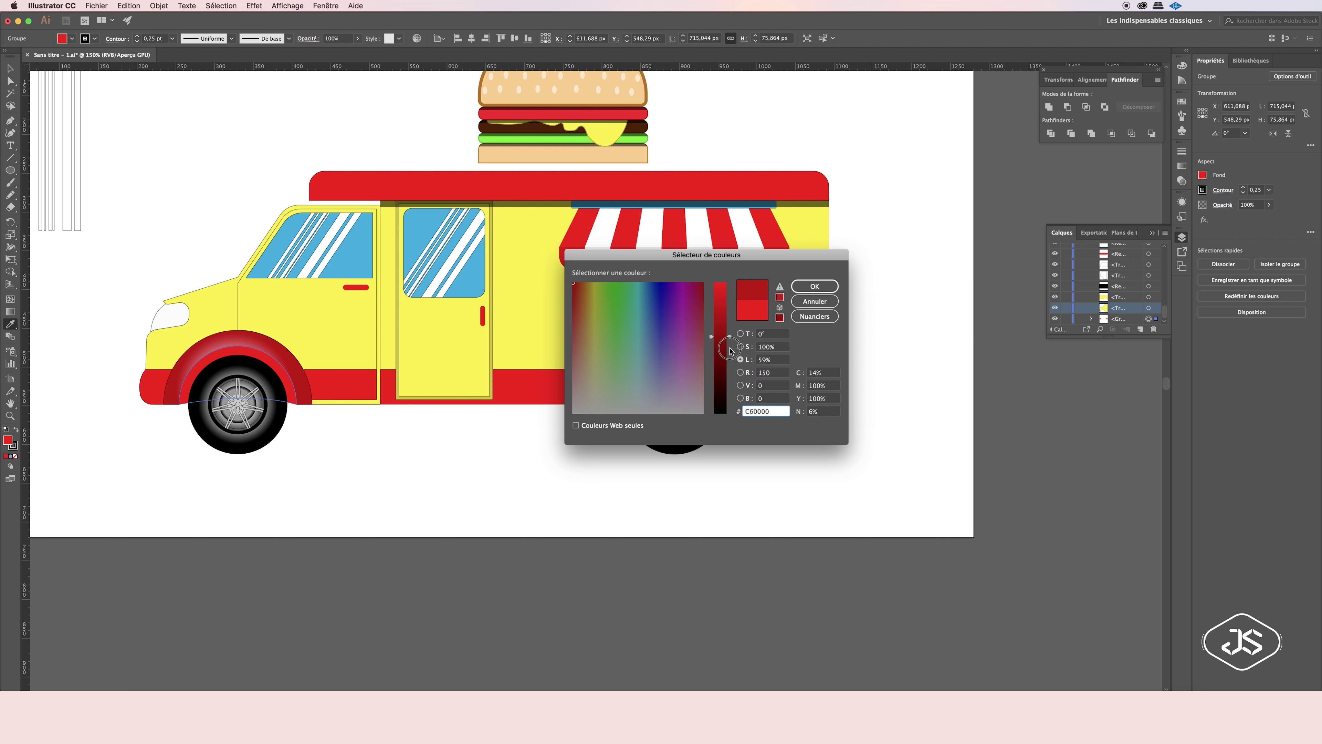
key(Return)
double_click(8, 440)
key(Return)
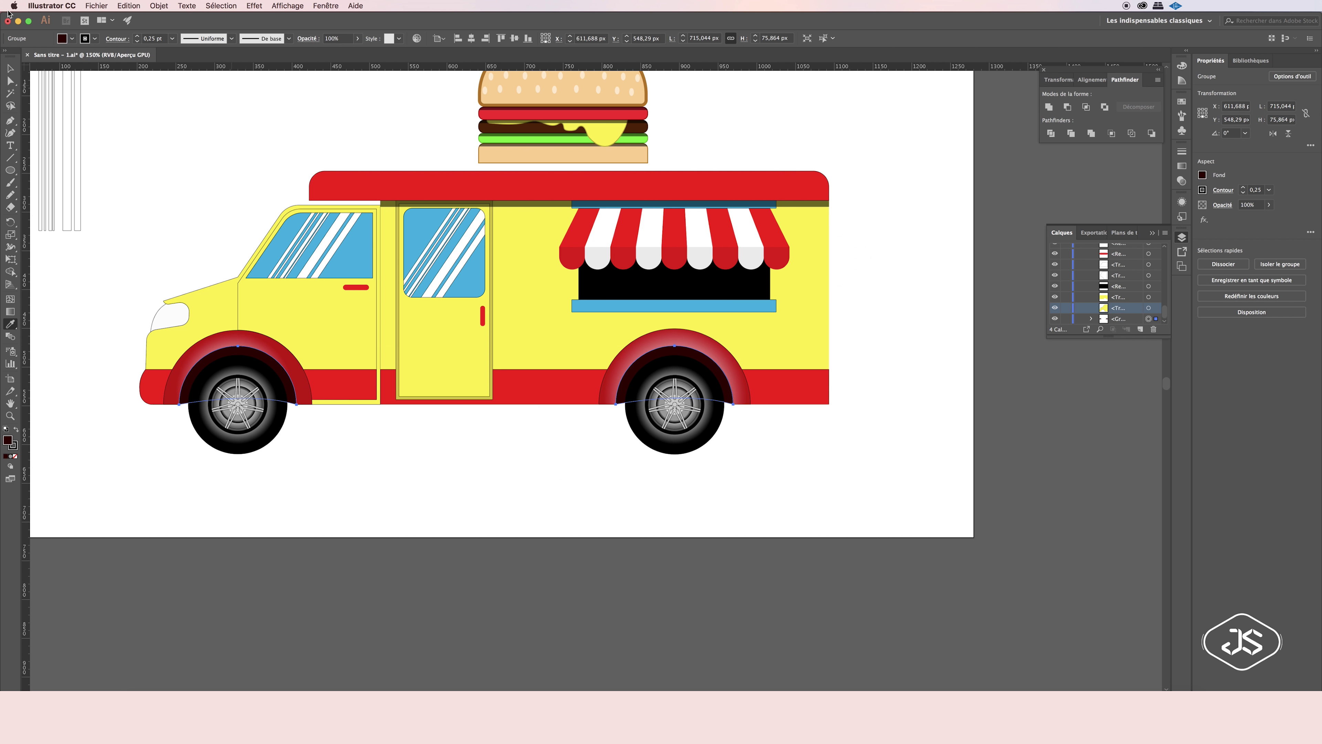
key(v)
click(220, 134)
key(z)
key(ctrl+minus)
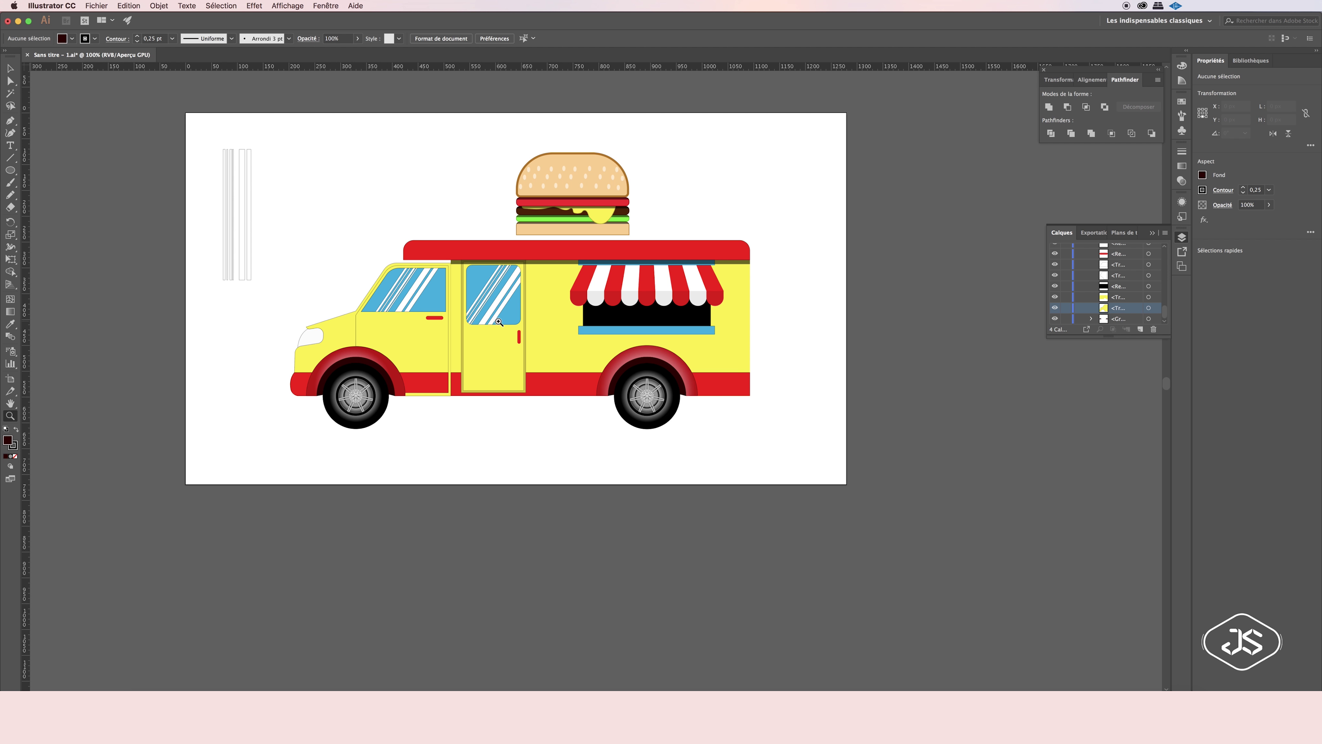
Zoom in on the front wheel's hub and select its small left bolt hole.
key(v)
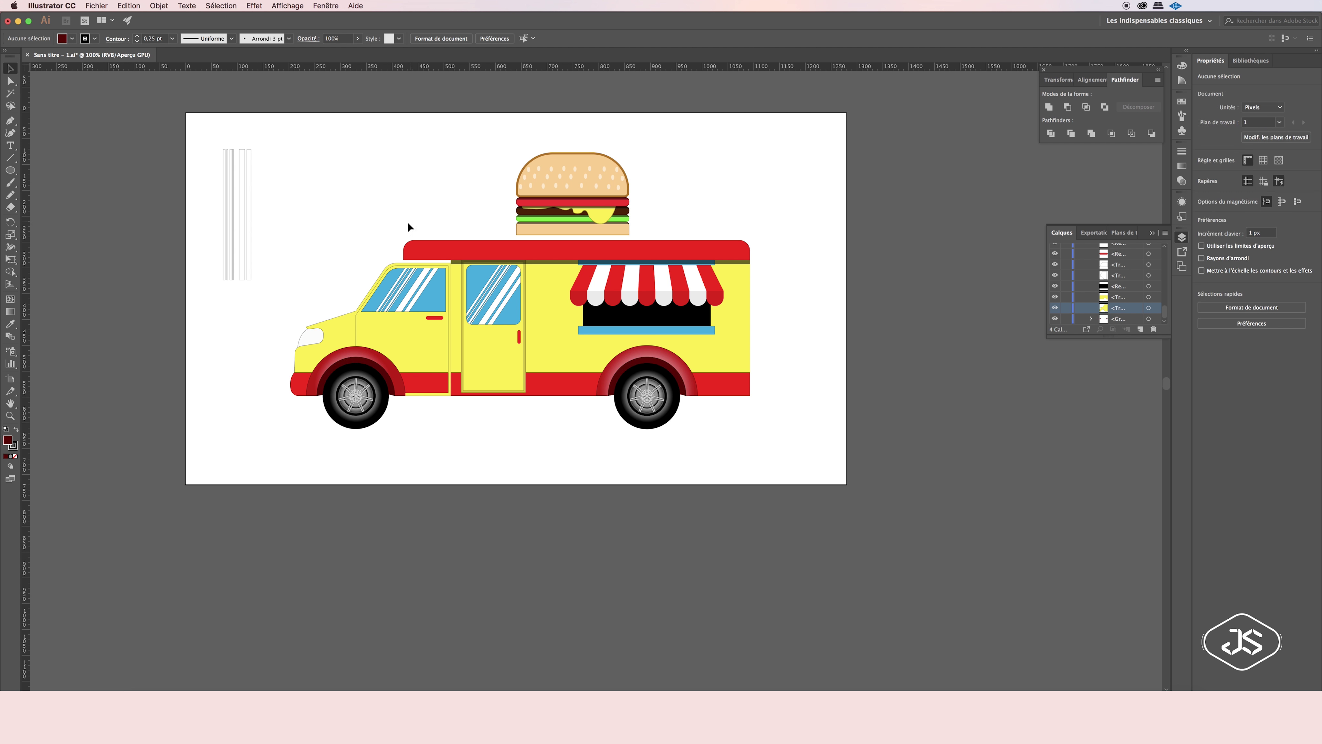
key(z)
drag(347, 396, 596, 381)
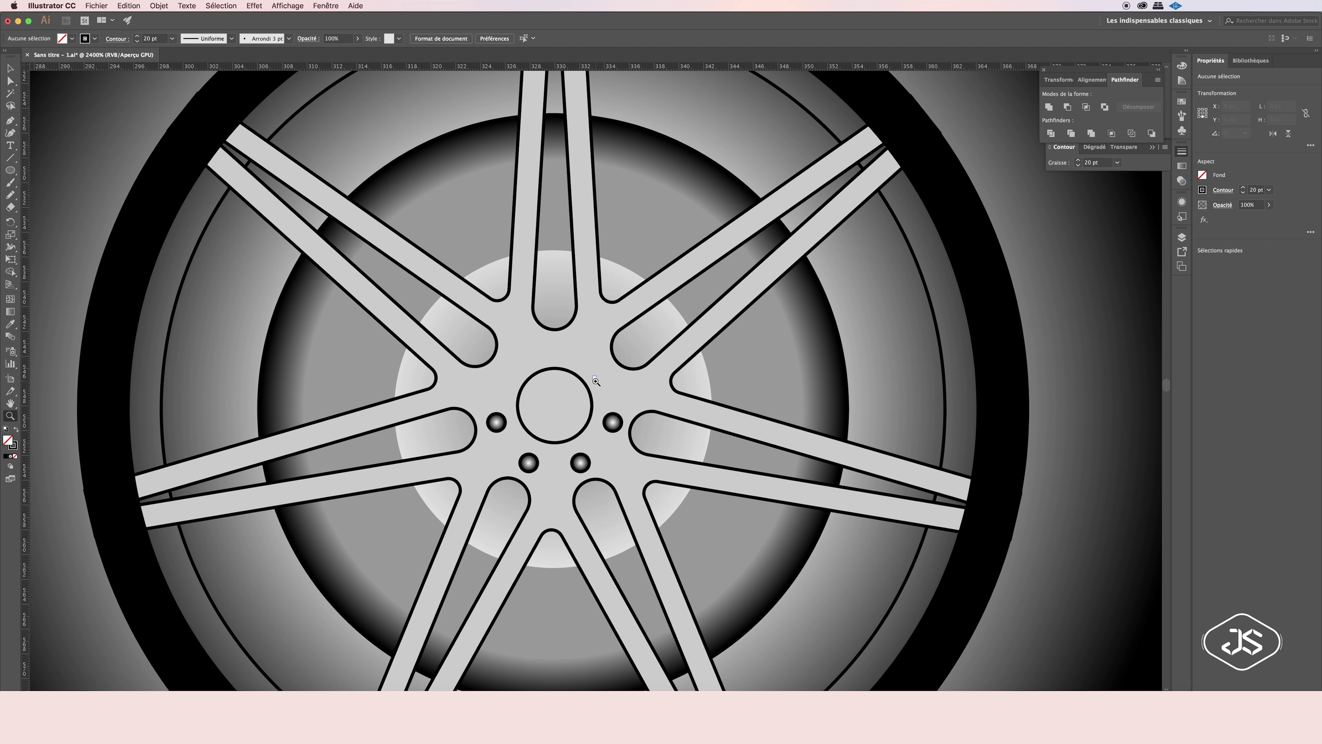
click(1182, 237)
drag(1165, 255, 1166, 283)
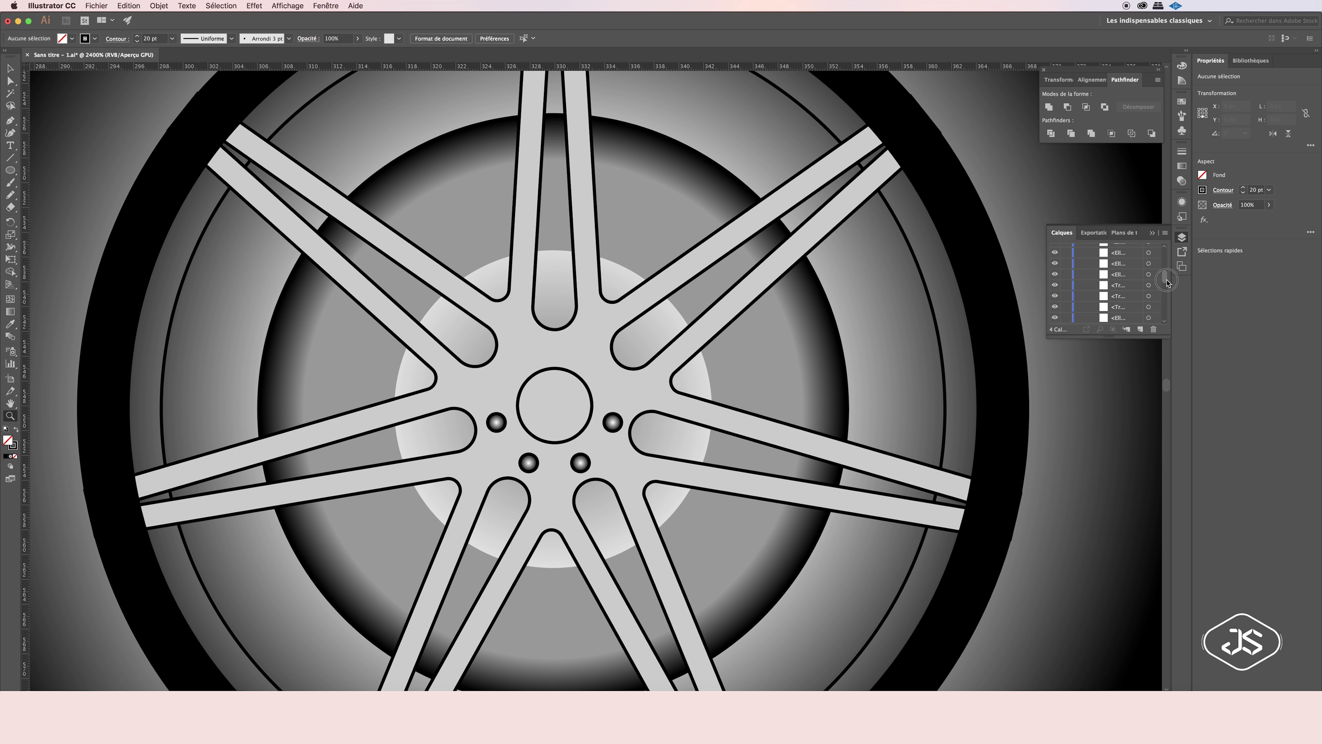
key(v)
click(496, 421)
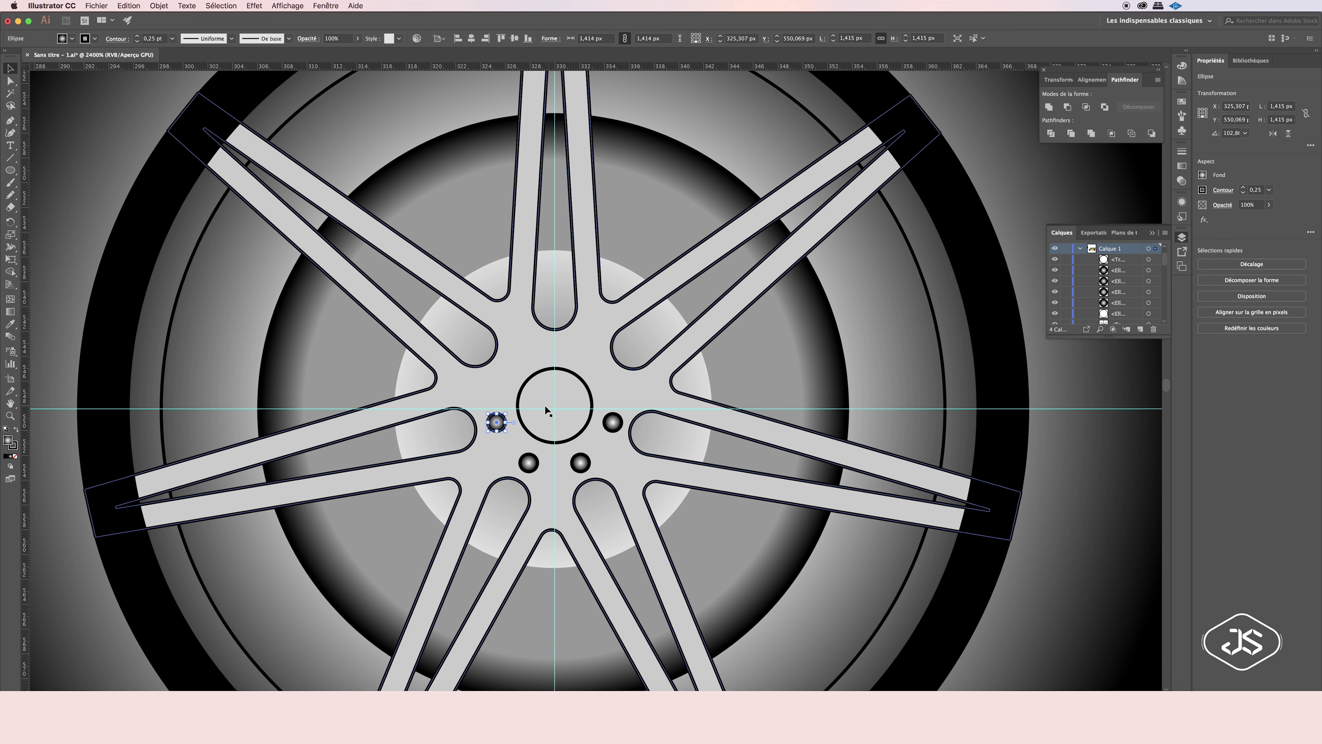
Rotate-copy the bolt hole by 360/7 around the hub centre, repeating and removing extra copies.
key(r)
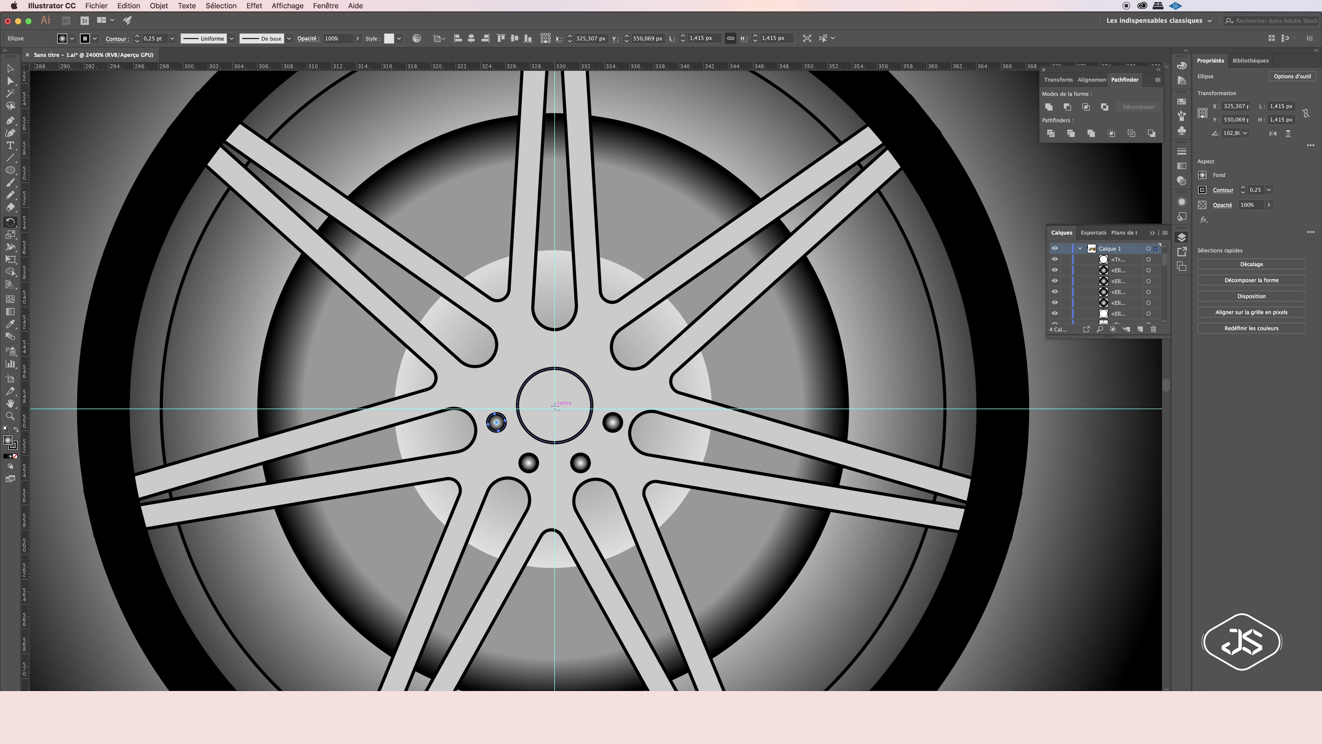
alt+click(555, 406)
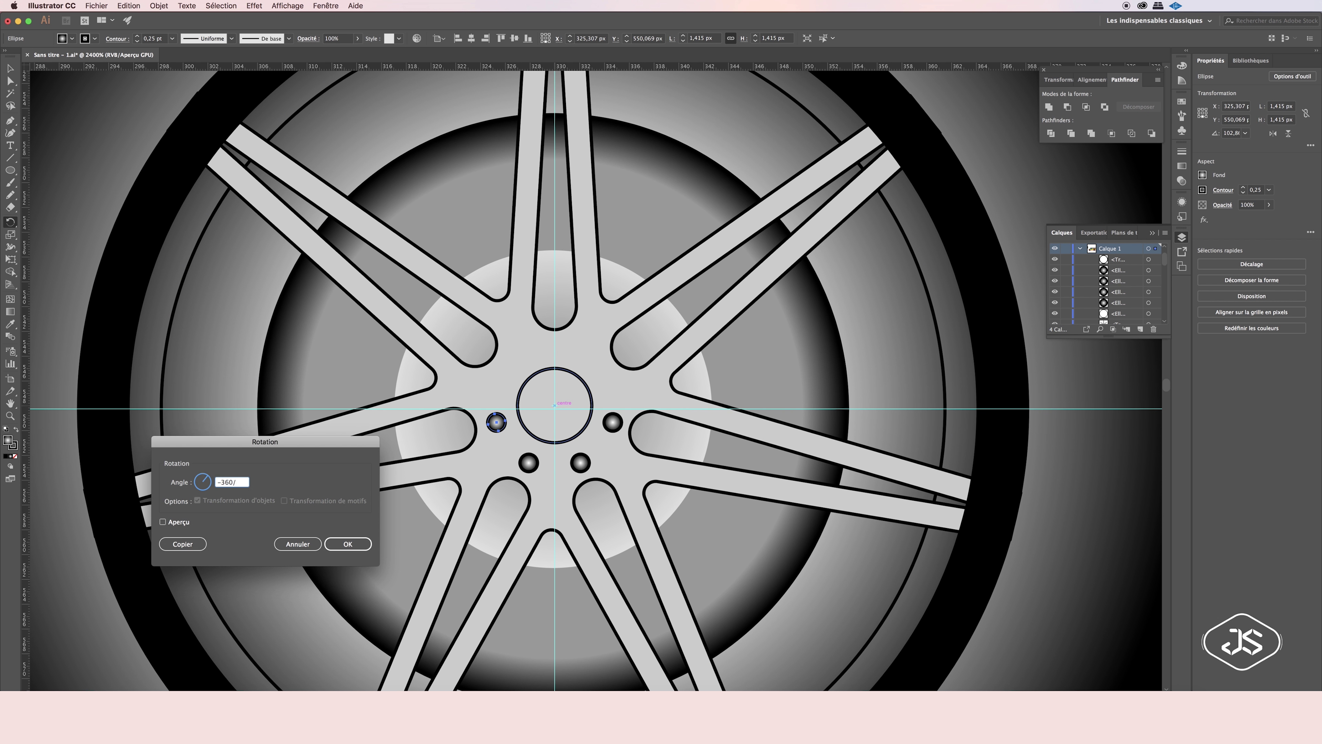
click(185, 545)
key(ctrl+d)
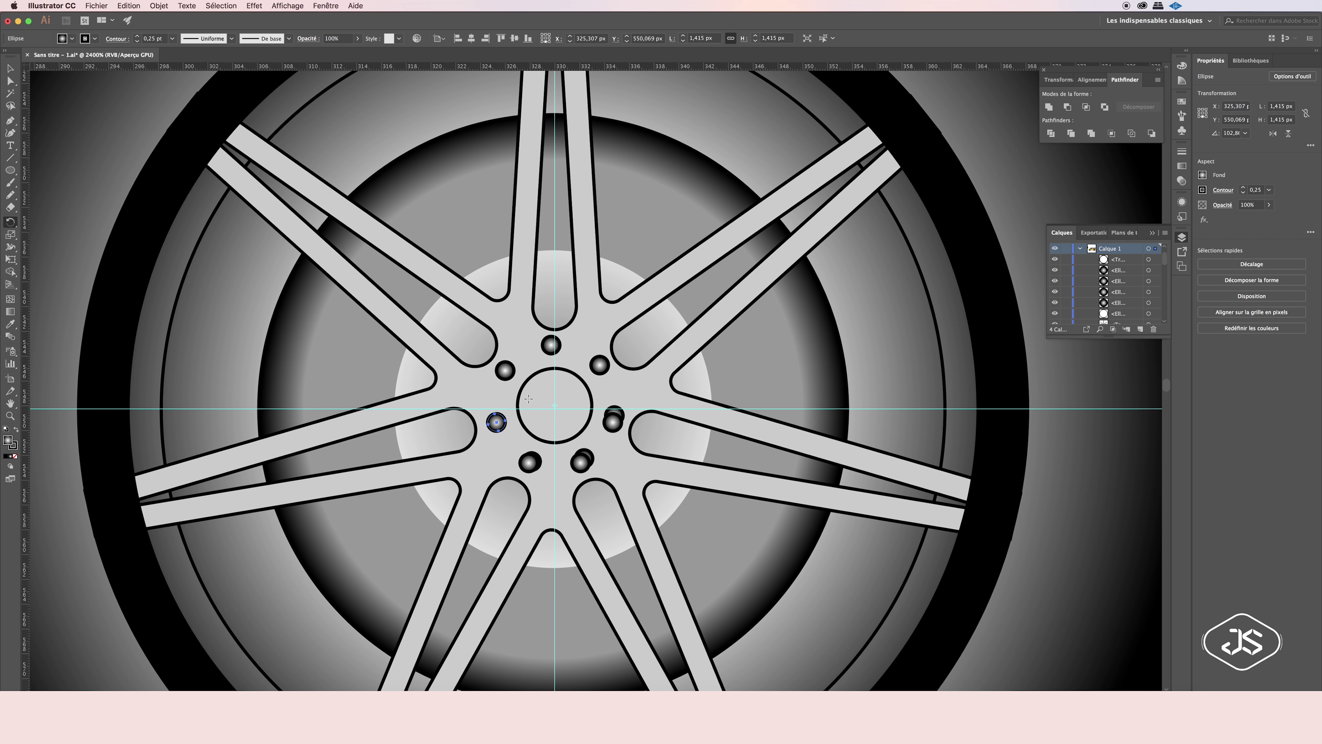
key(ctrl+z)
key(ctrl+z)
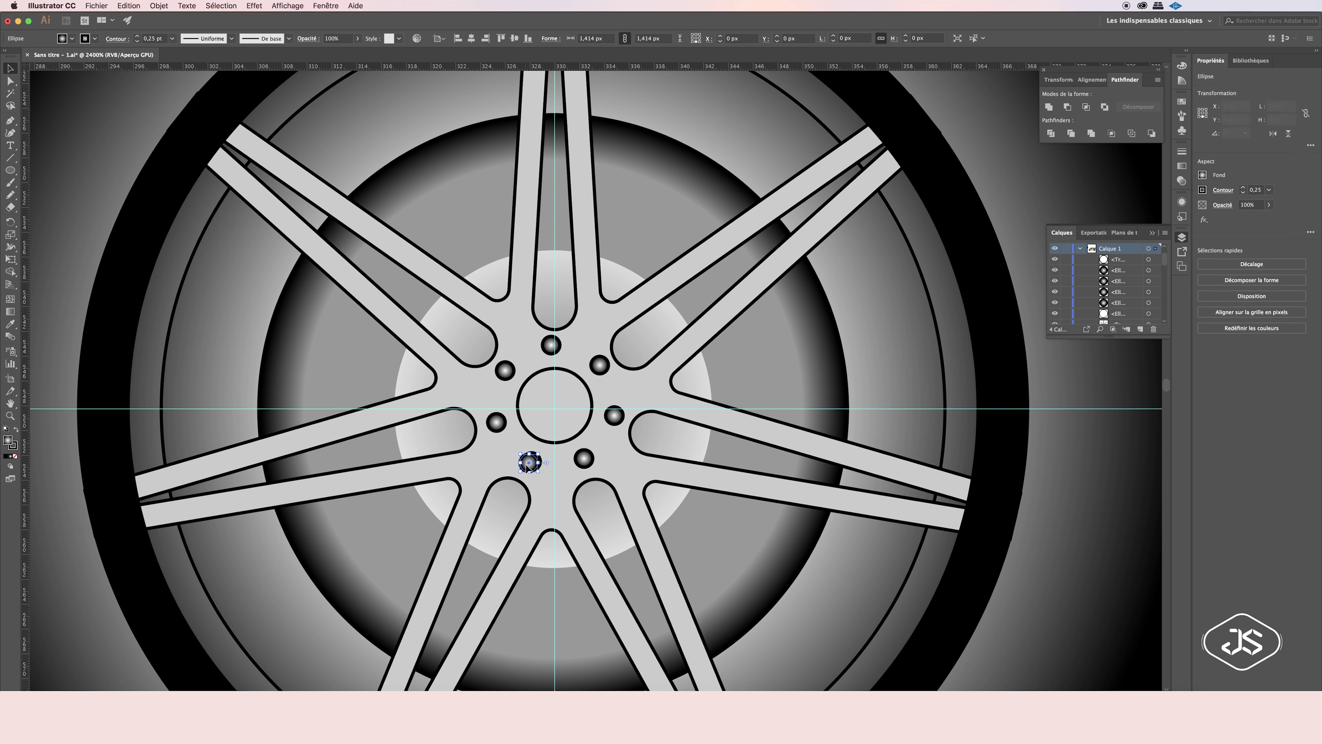
key(ctrl+shift+a)
key(ctrl+minus)
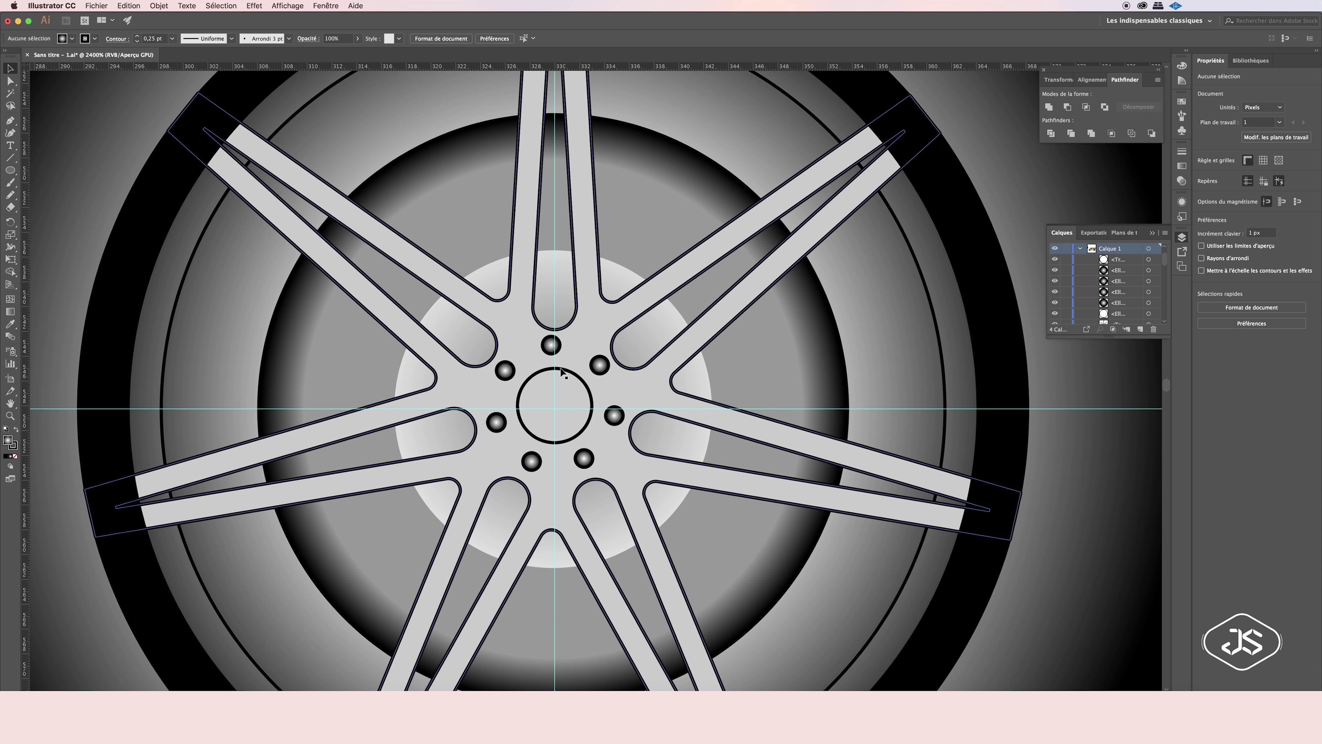
key(ctrl+0)
scroll(568, 394, up, 5)
Rotate-copy the rear hub's left bolt hole by 360/7 around its centre, repeat, remove overlaps, zoom out.
scroll(568, 394, up, 4)
click(442, 395)
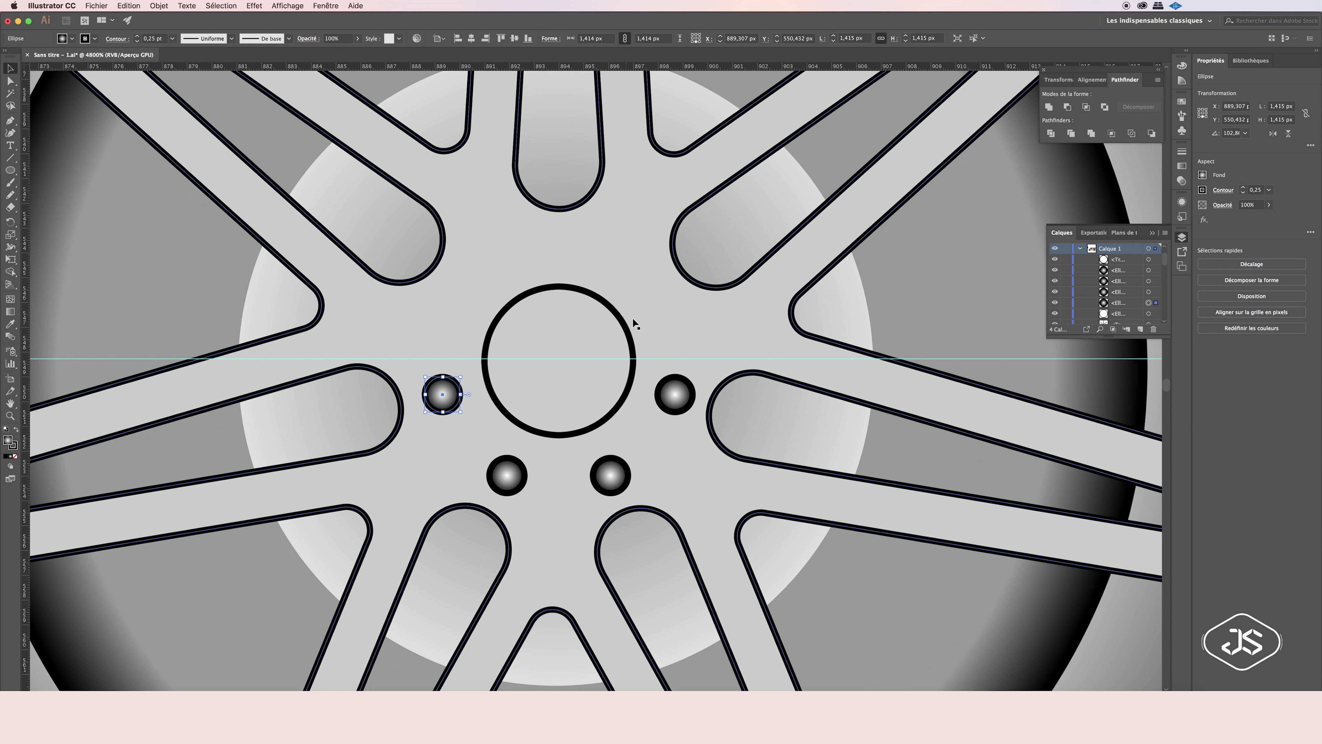
key(r)
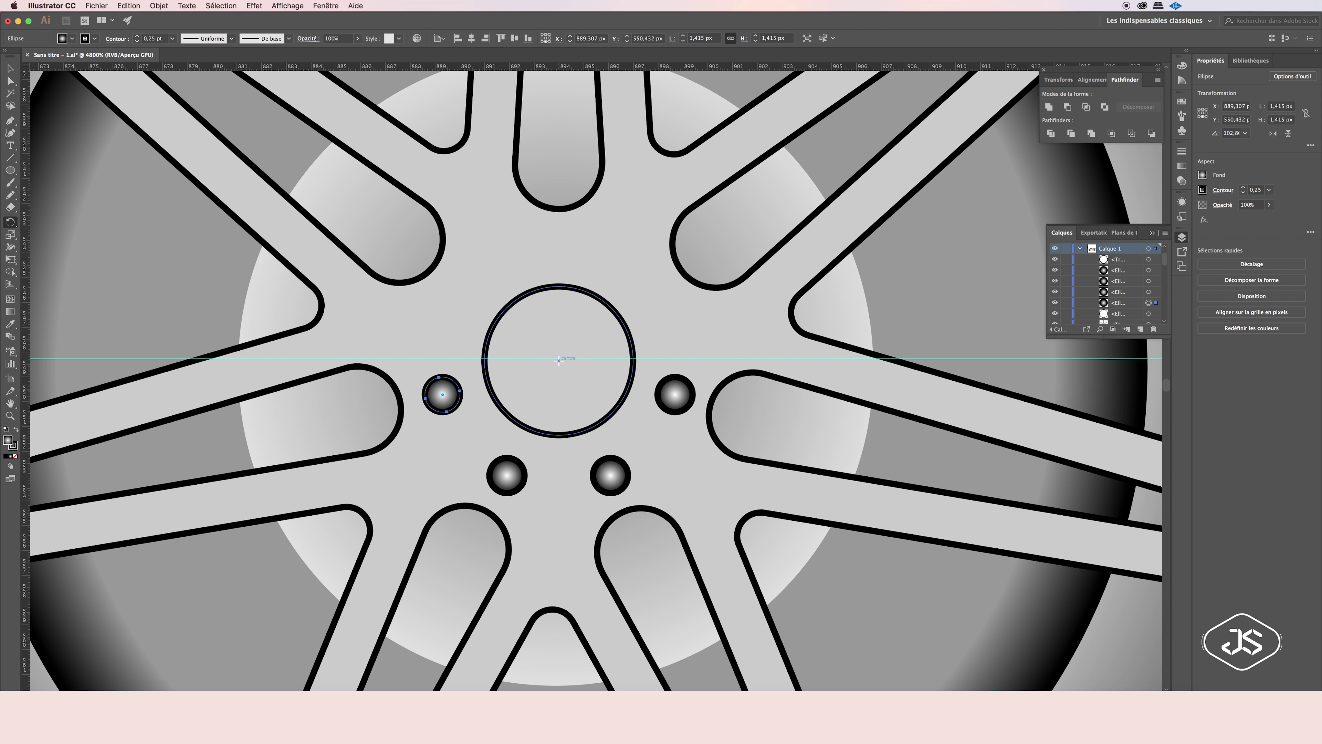
alt+click(558, 359)
text(360/7)
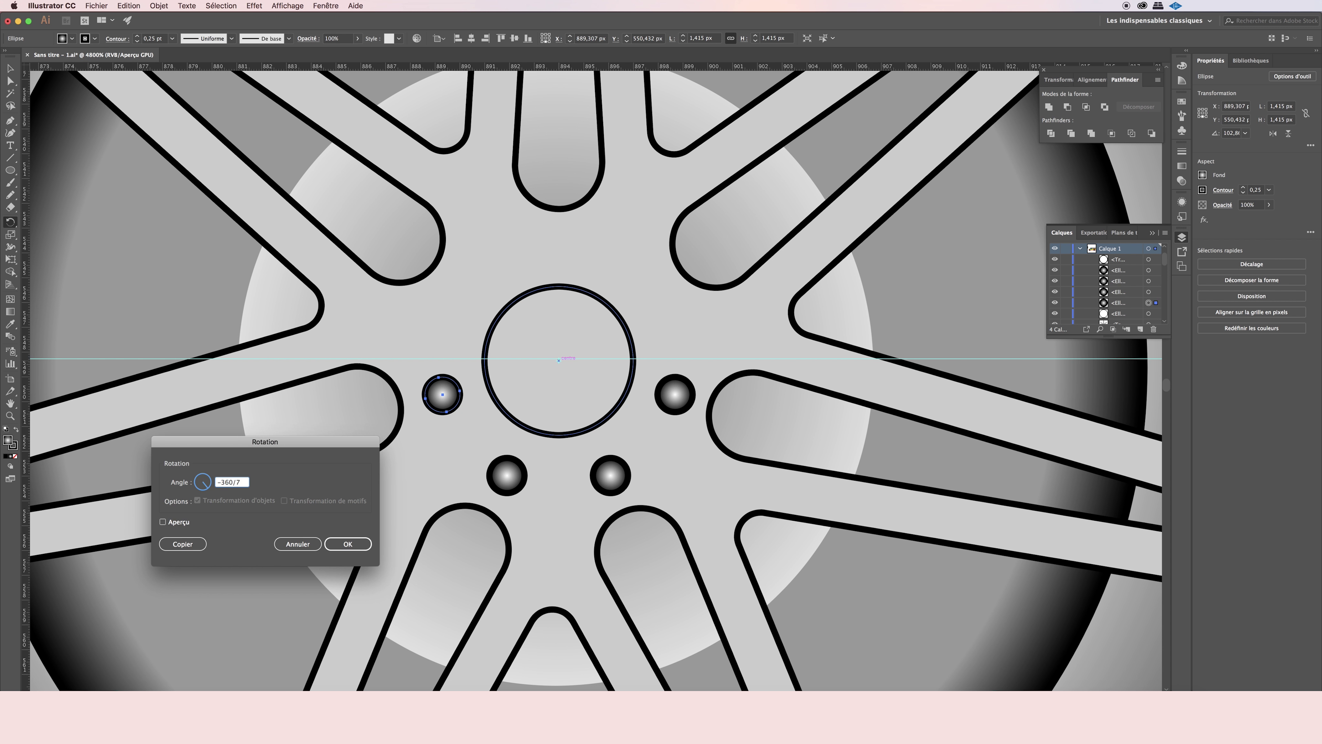
click(183, 544)
key(ctrl+d)
key(ctrl+d)
key(ctrl+d)
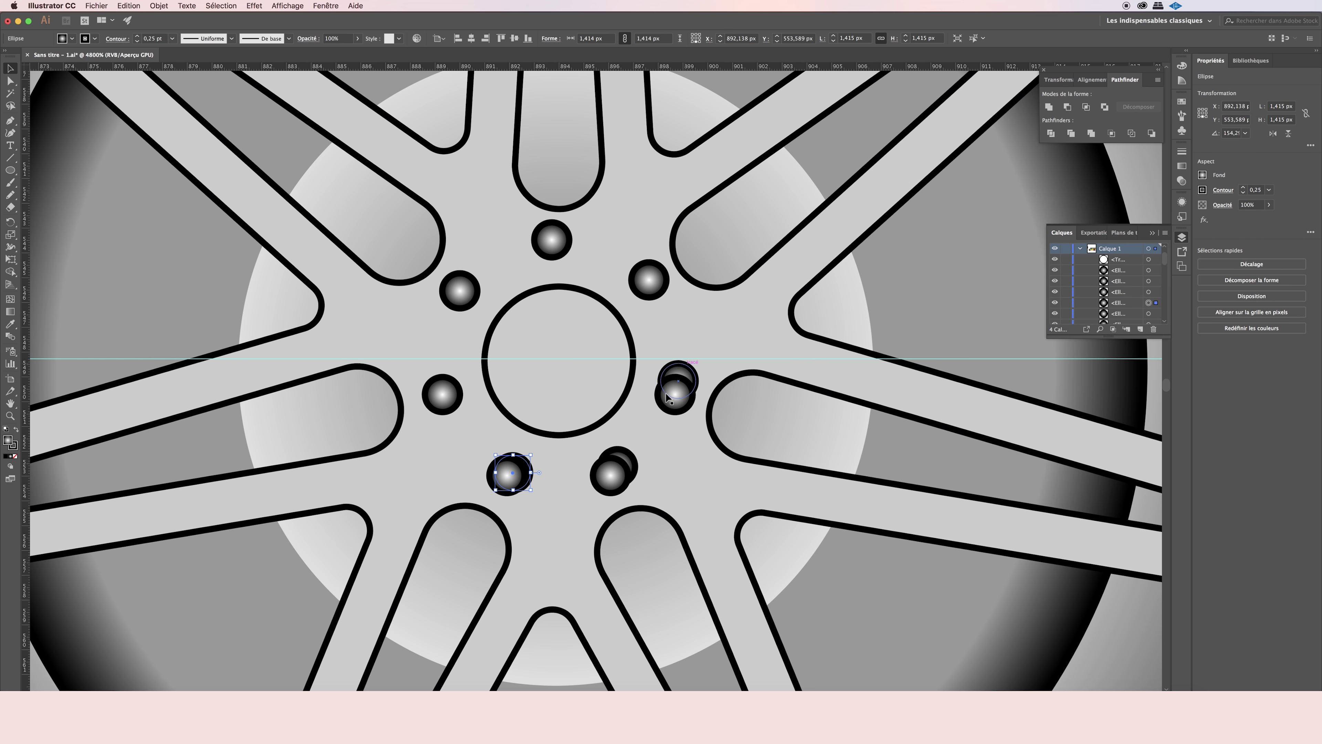
key(ctrl+z)
key(ctrl+z)
key(v)
key(ctrl+shift+a)
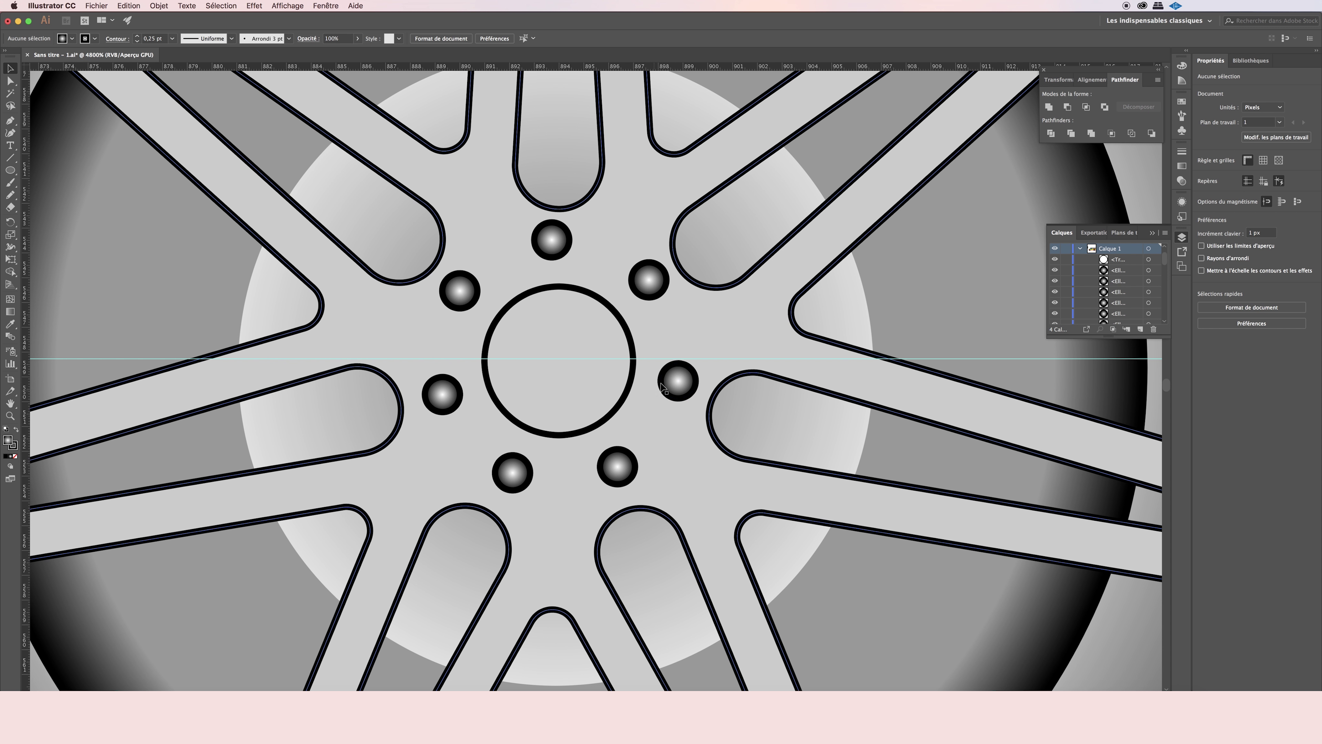
key(z)
key(ctrl+1)
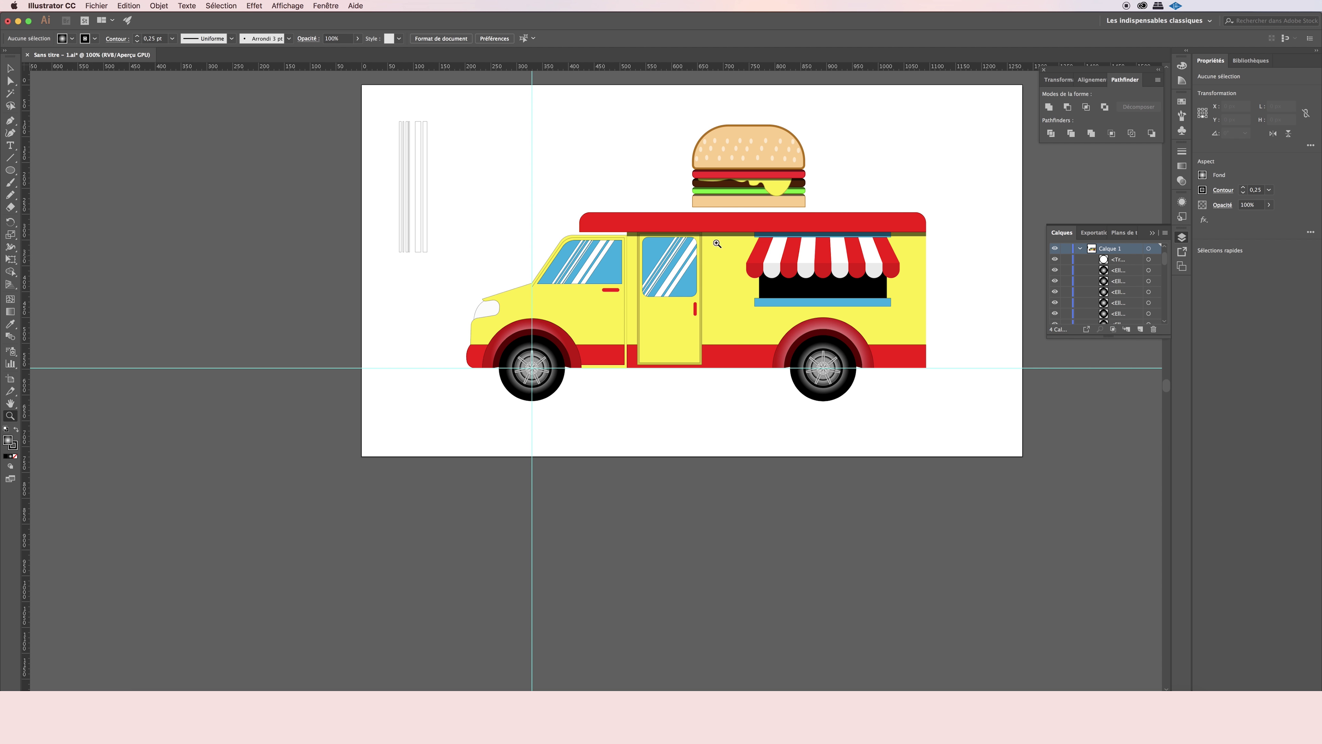
Hide the cyan guides and round the corners of the red roof rectangle.
drag(1165, 261, 1165, 295)
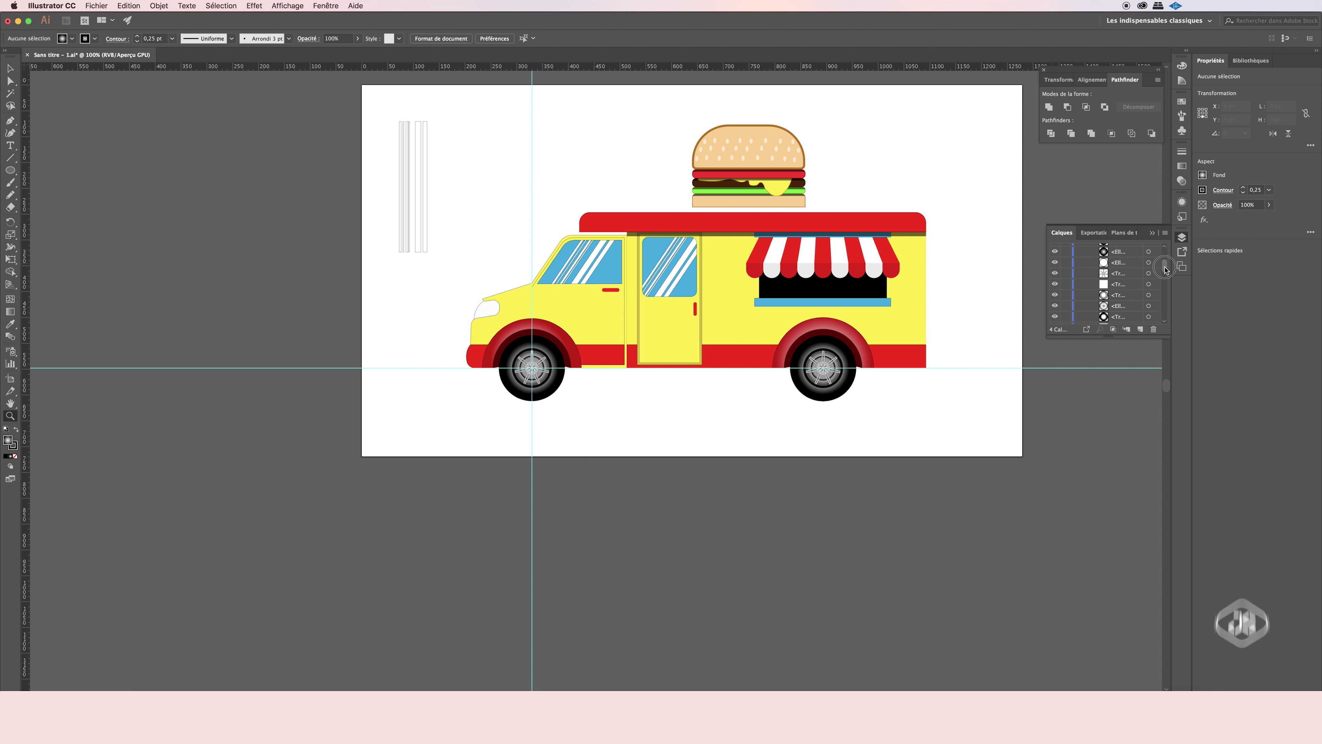
drag(1054, 283, 1055, 293)
key(v)
click(753, 215)
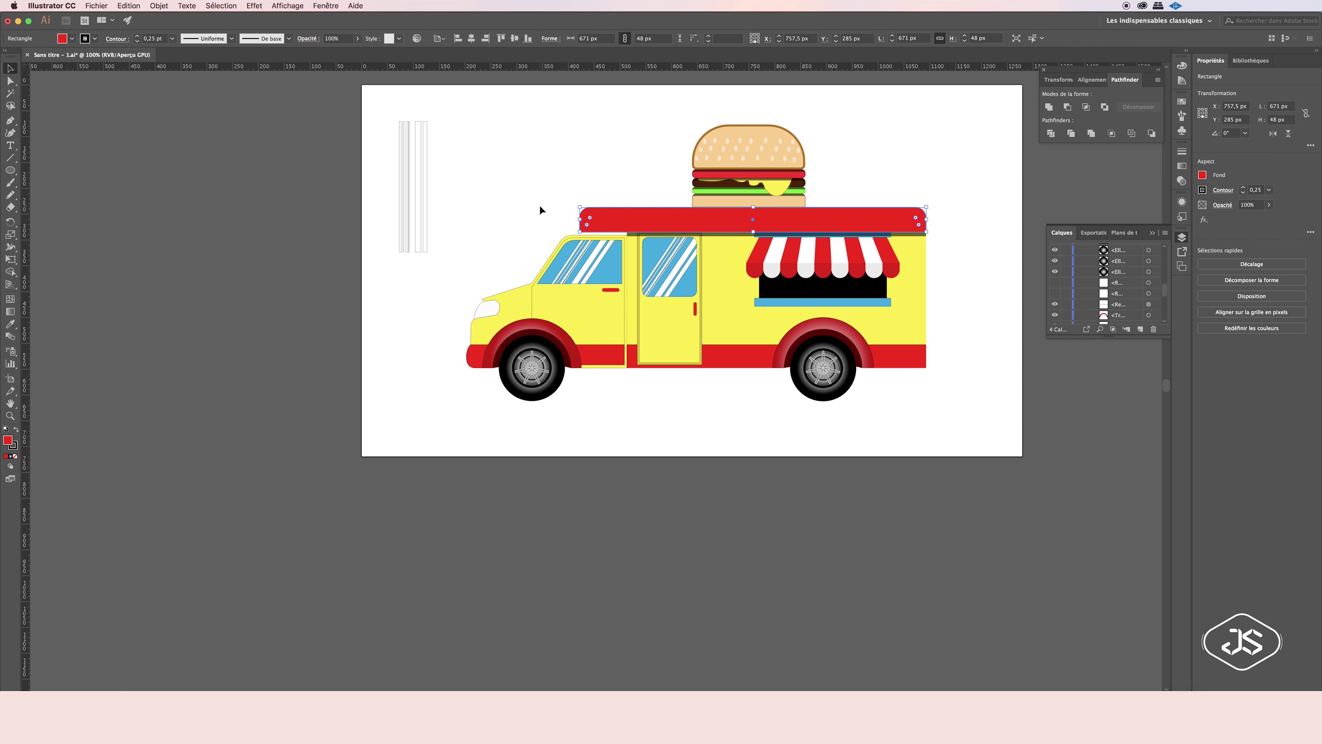
drag(590, 217, 598, 221)
click(945, 366)
Move the whole burger group further left along the roof.
key(a)
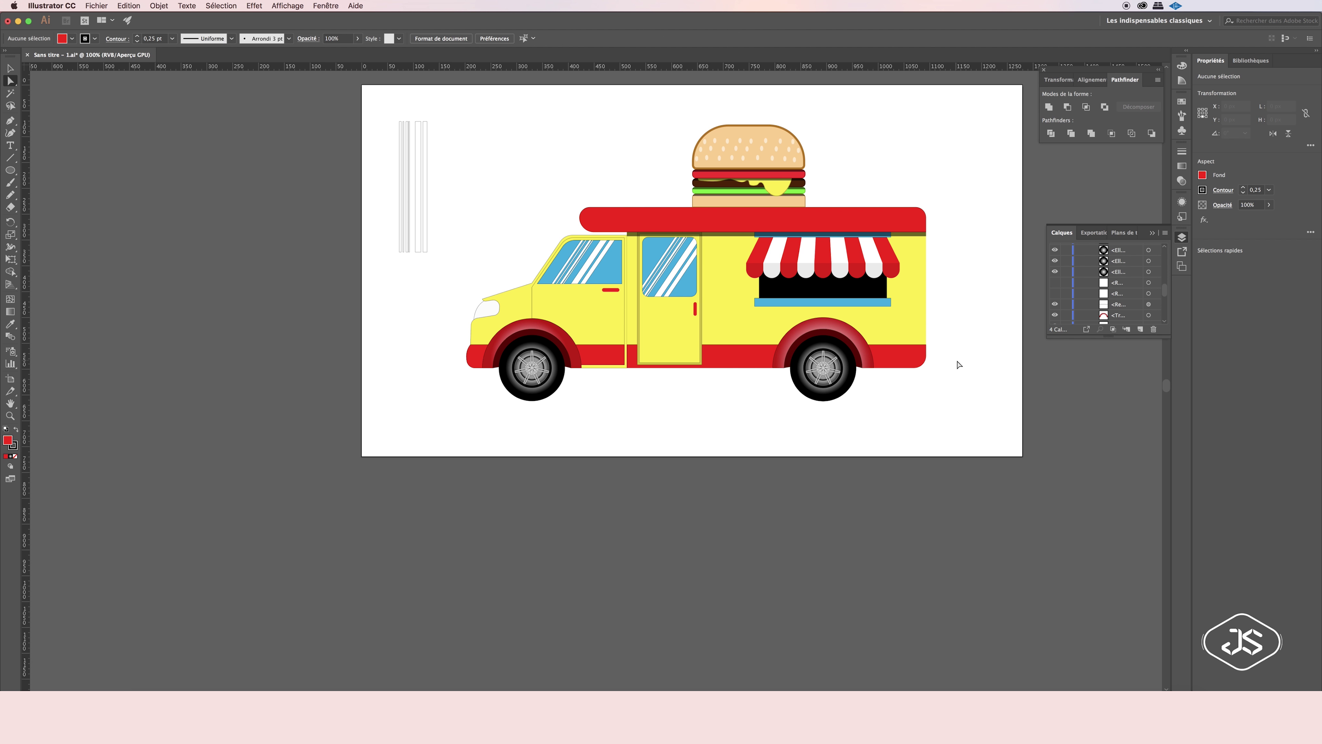
key(v)
click(749, 156)
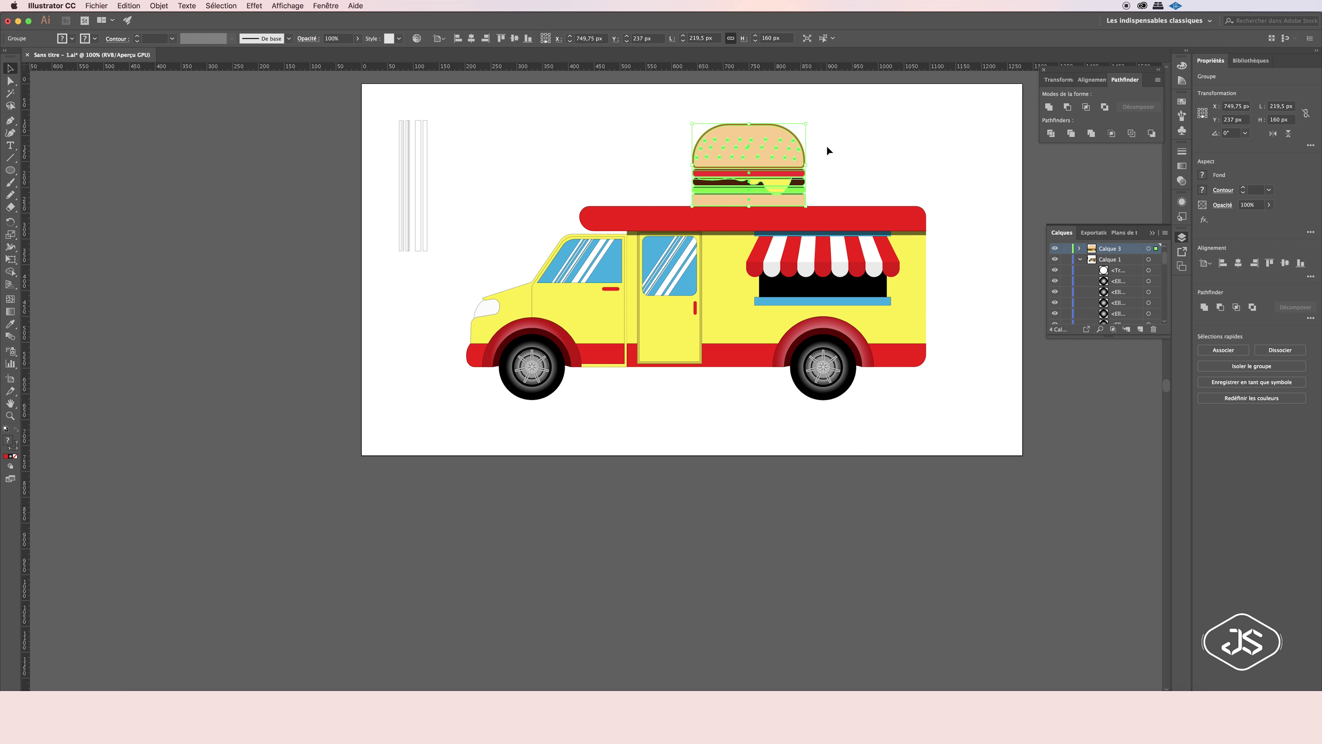
drag(750, 152, 664, 151)
click(792, 153)
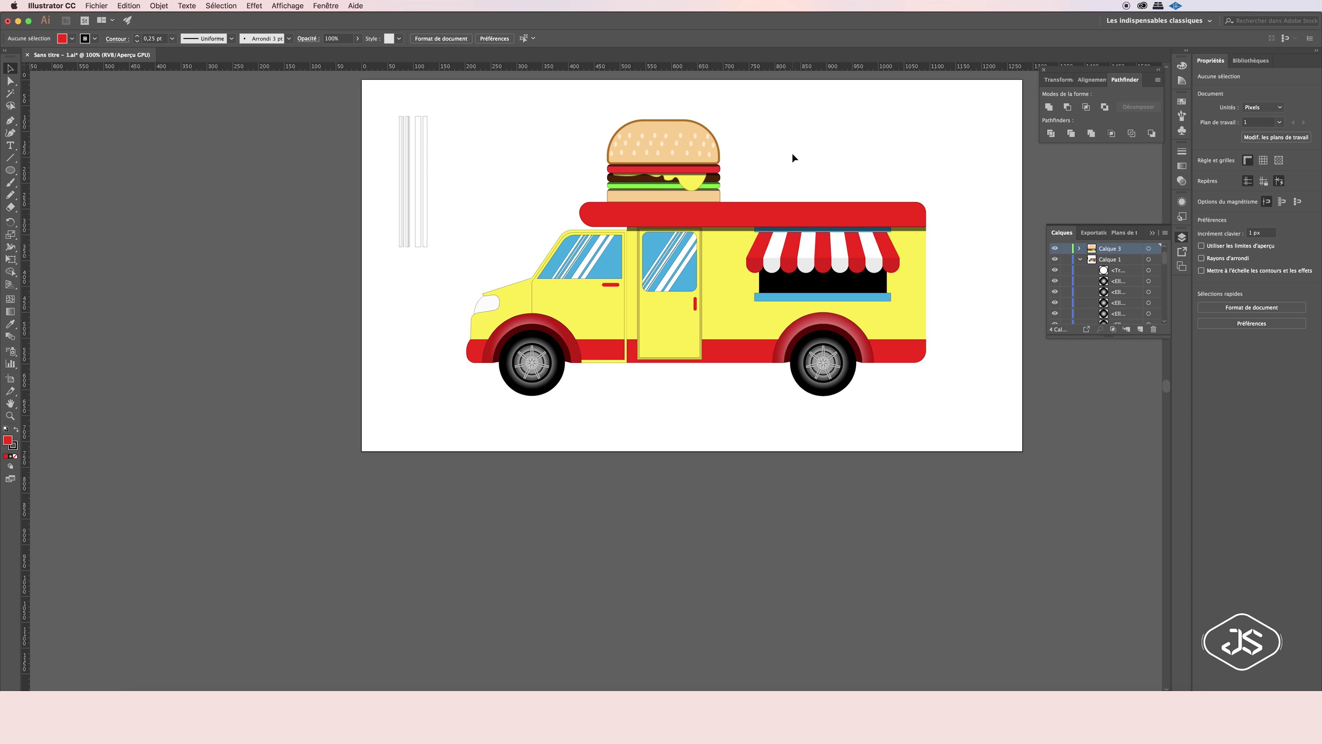
Fill the top bun with a linear gradient running from orange to deep orange.
click(661, 133)
click(1182, 166)
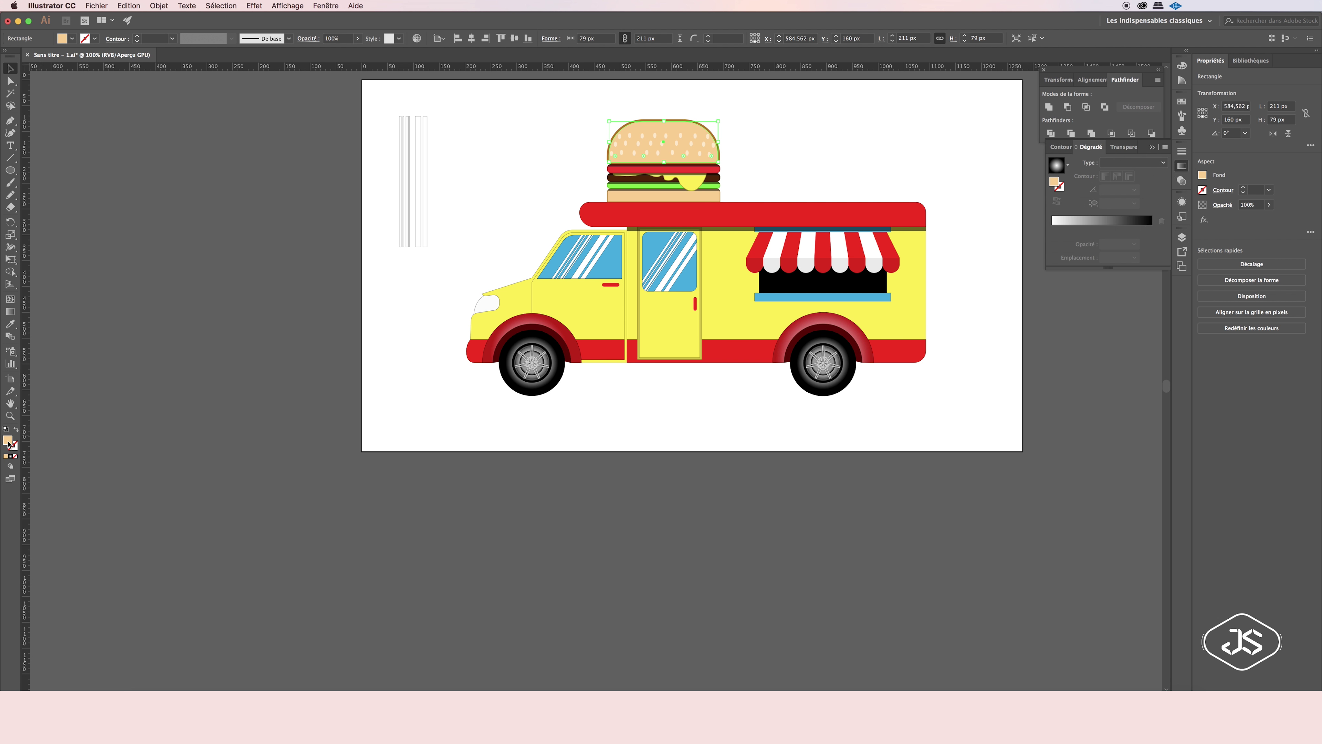
double_click(9, 442)
key(Escape)
click(1067, 165)
click(989, 180)
double_click(1150, 229)
click(1031, 330)
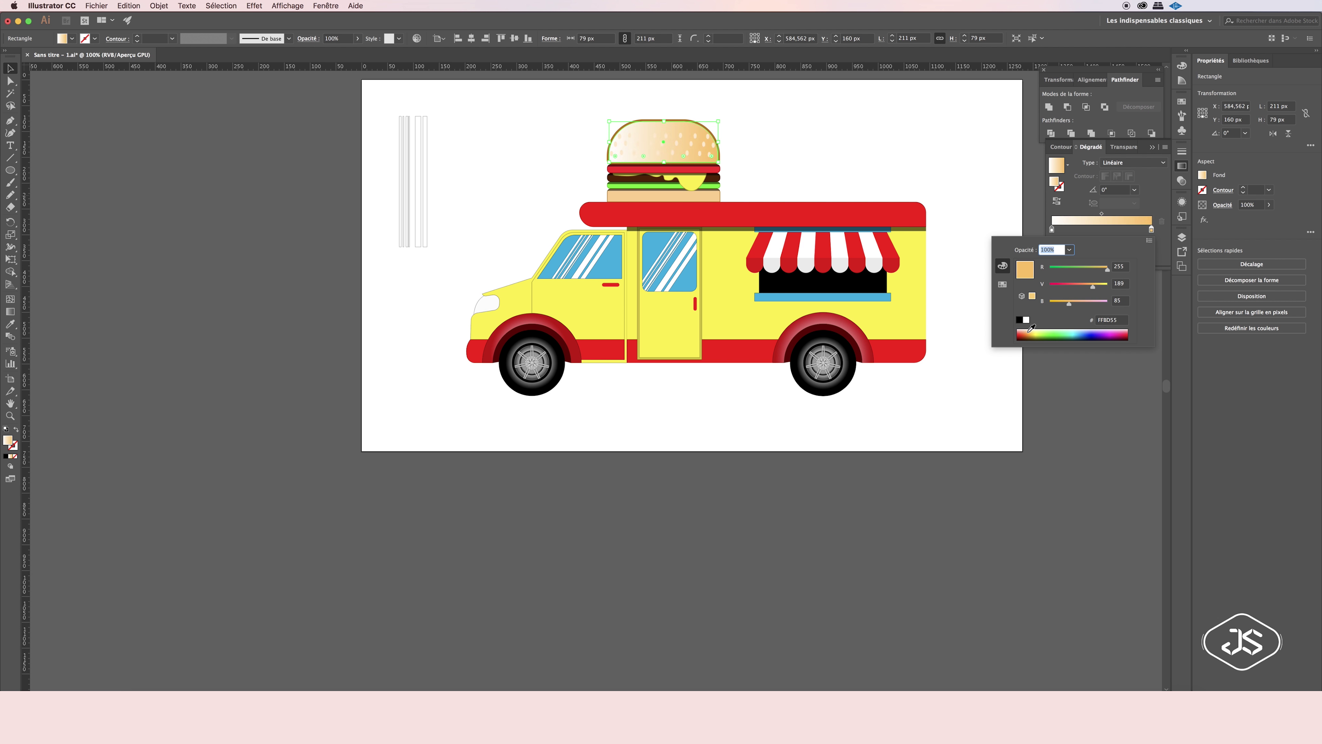
click(1031, 329)
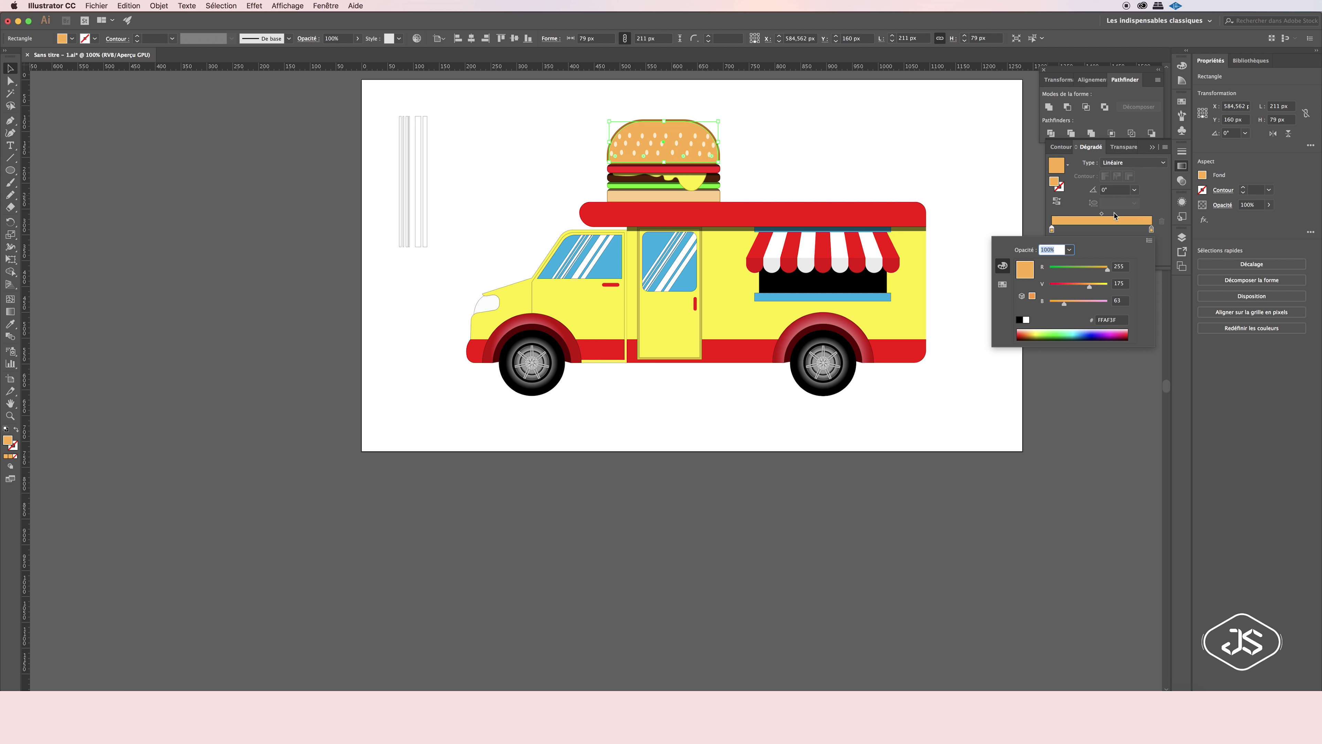
click(1031, 331)
Set the gradient angle to 90° and copy it onto the bottom bun.
click(1134, 190)
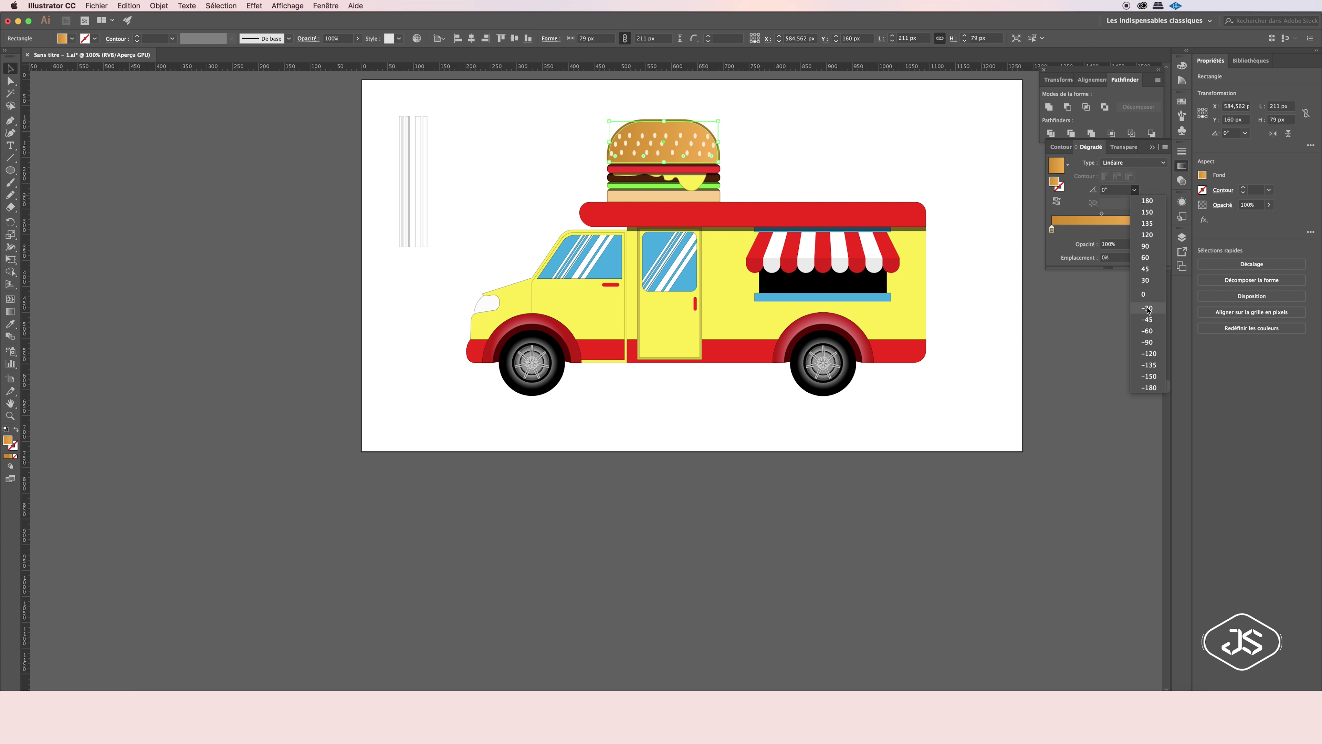
click(1119, 242)
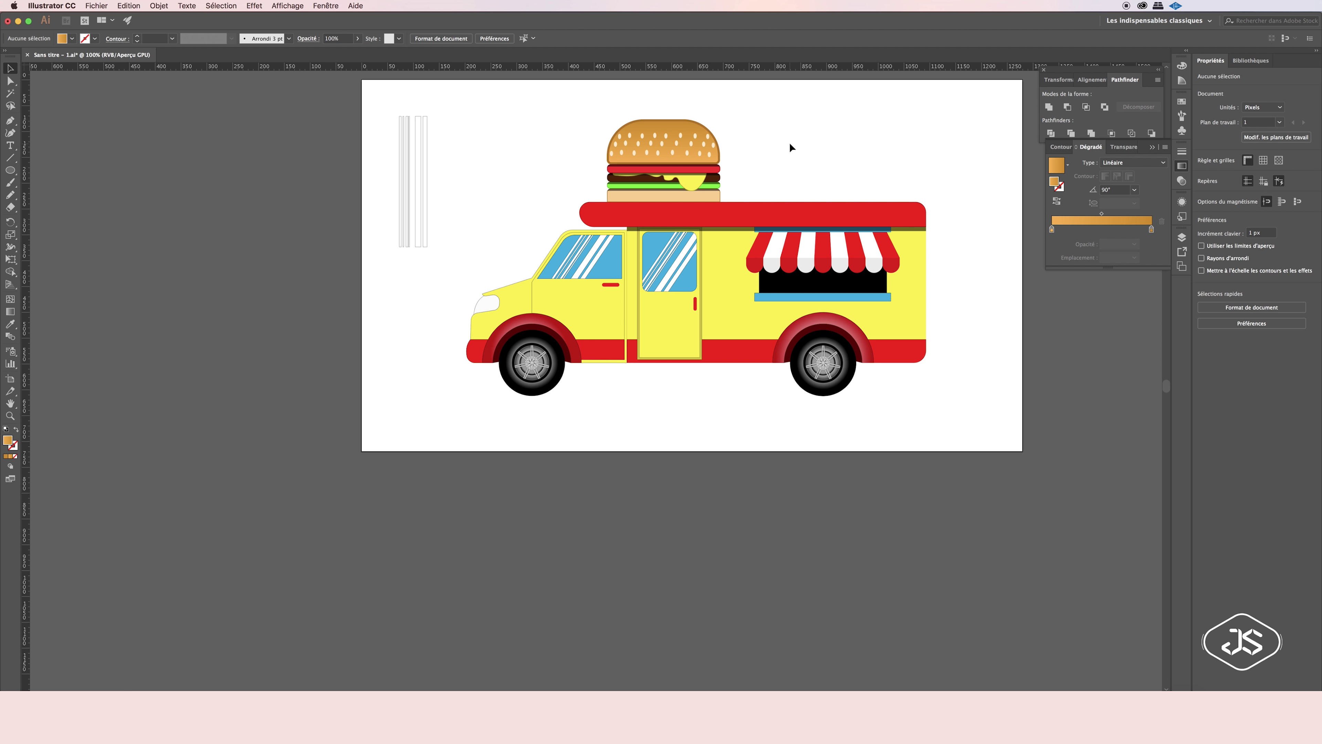
click(664, 195)
key(period)
click(802, 176)
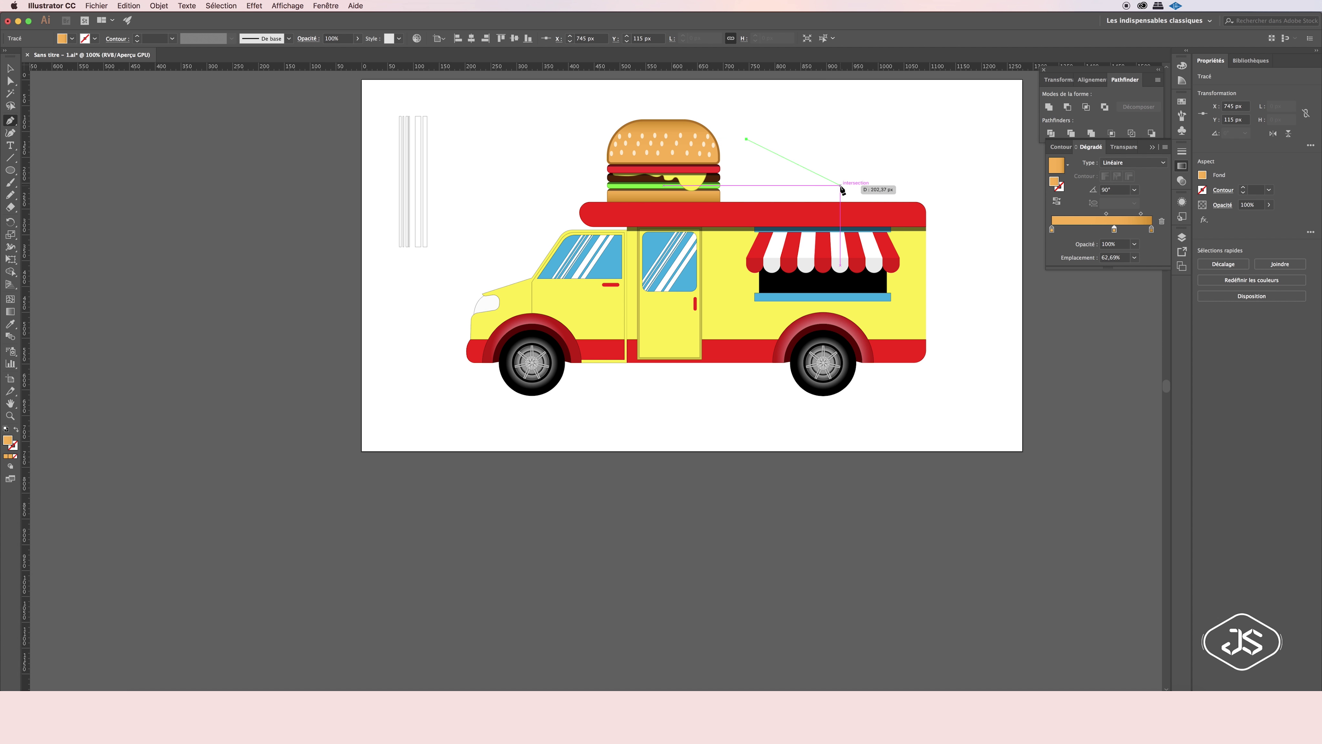
Draw a curved hot dog path beside the burger with no fill and a black stroke.
drag(746, 139, 853, 191)
drag(744, 146, 856, 203)
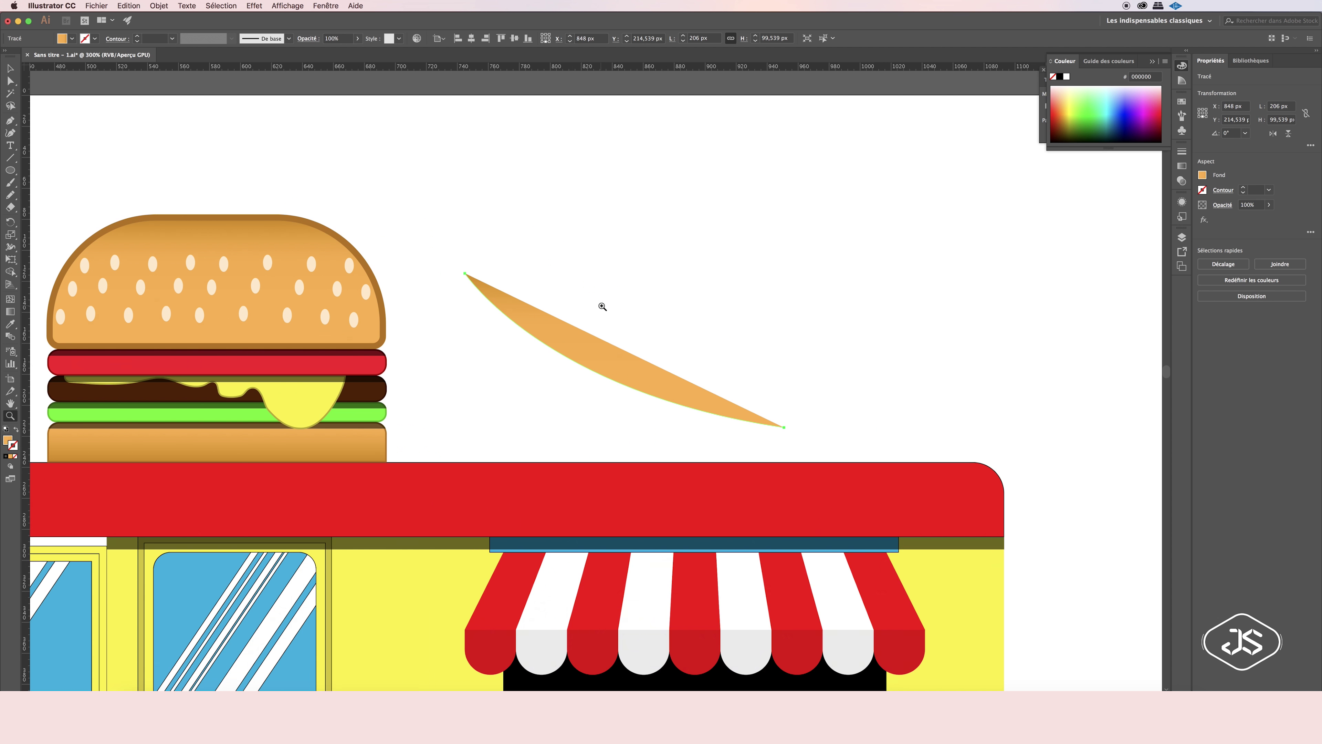
key(d)
key(slash)
key(p)
key(v)
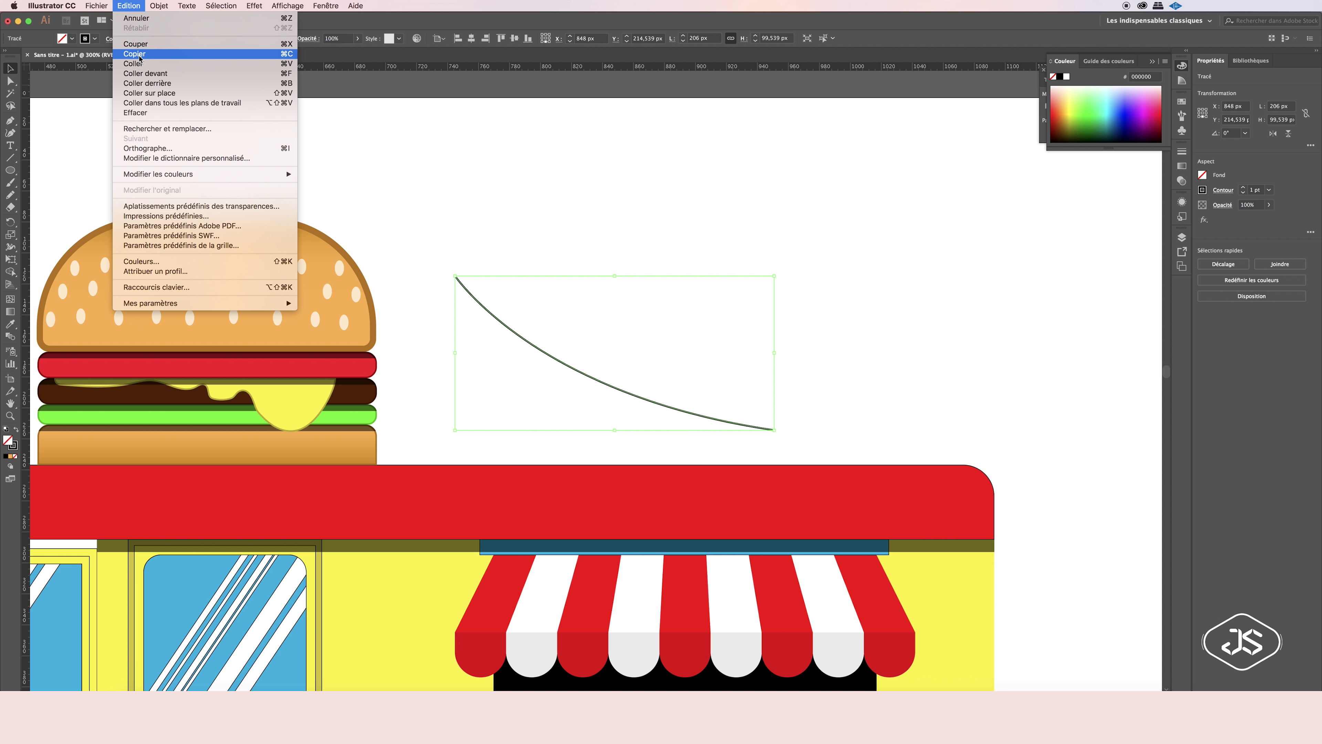
Set the curve's stroke weight to 20 pt.
key(a)
click(774, 429)
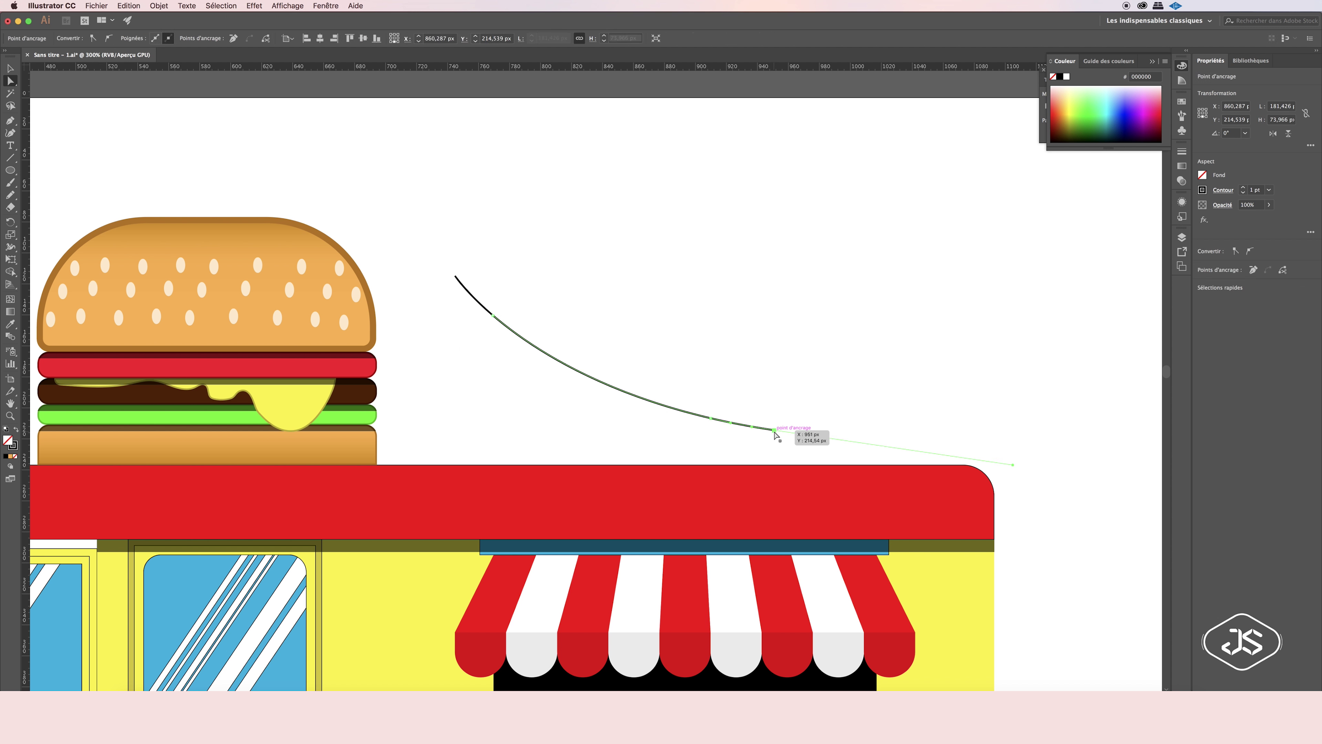
click(1181, 151)
click(1117, 162)
click(1134, 319)
click(843, 296)
key(p)
scroll(747, 437, up, 1)
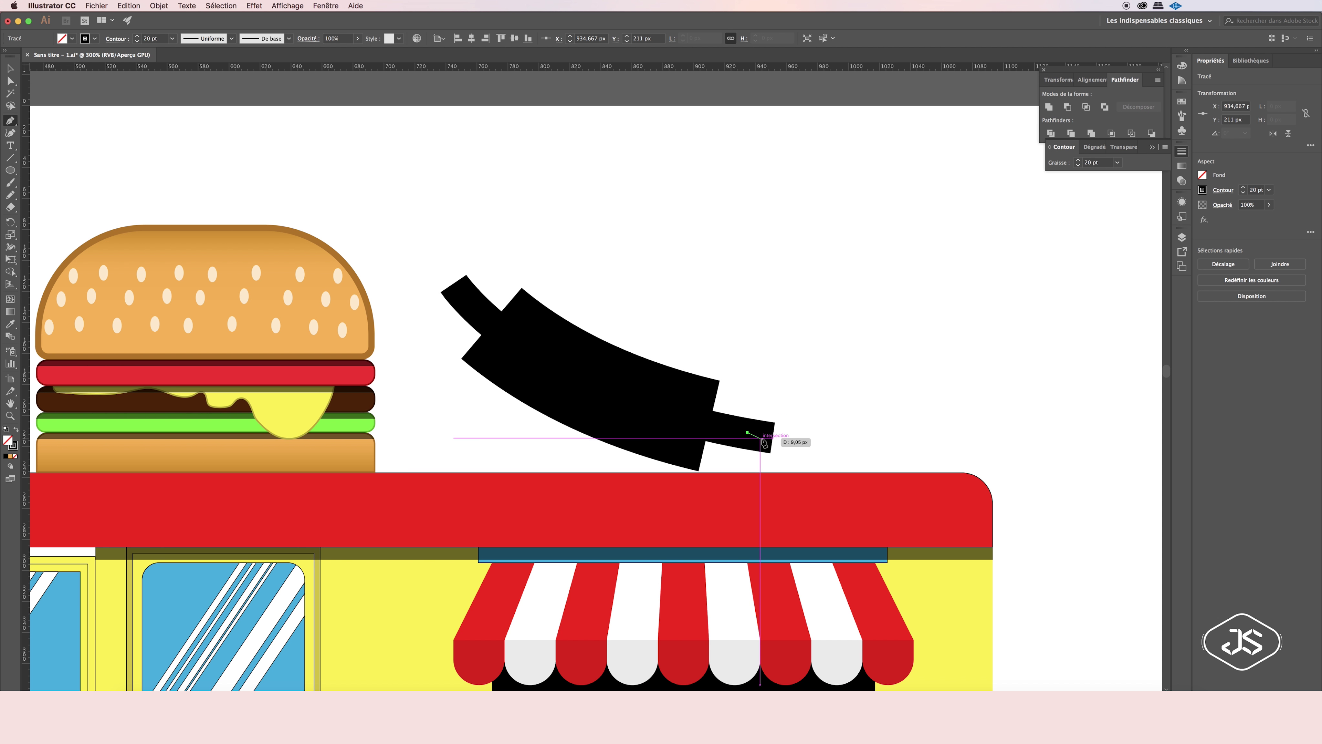
scroll(1033, 228, up, 1)
key(super+z)
key(super+z)
click(9, 68)
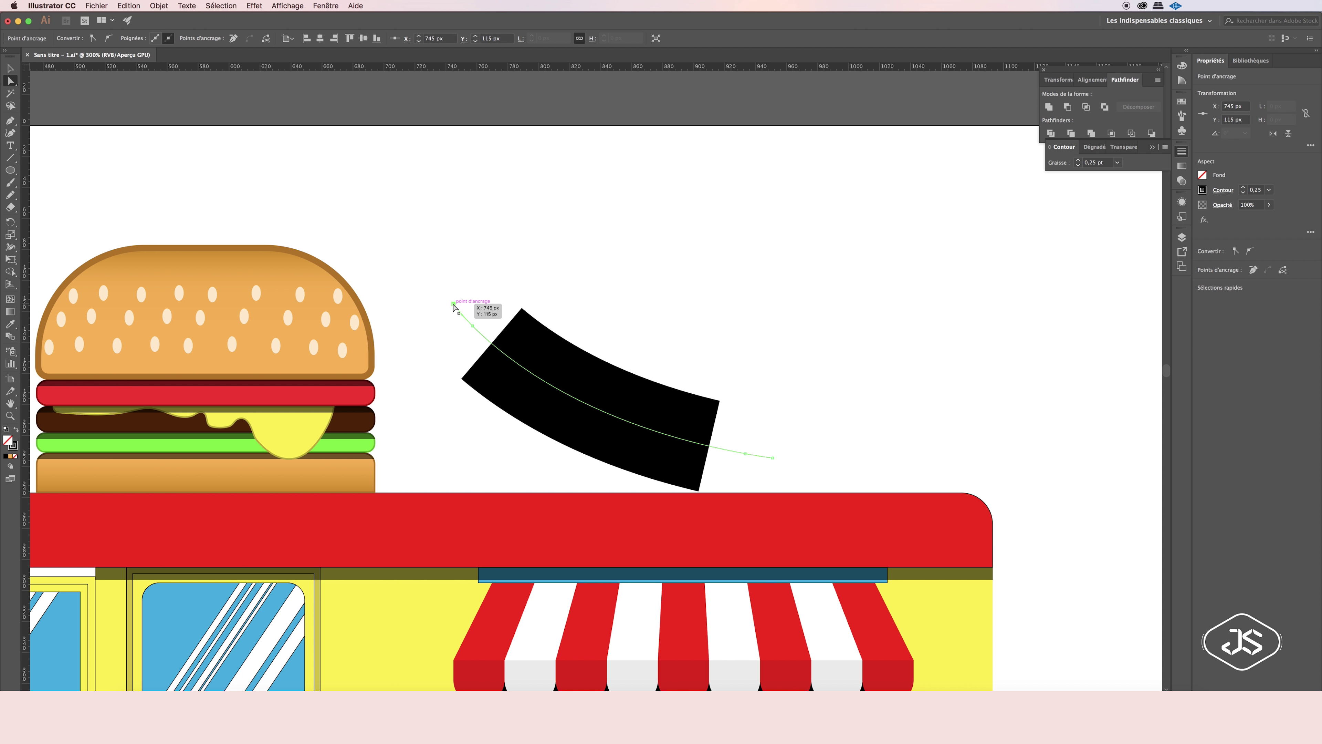
key(super+shift+z)
key(super+shift+z)
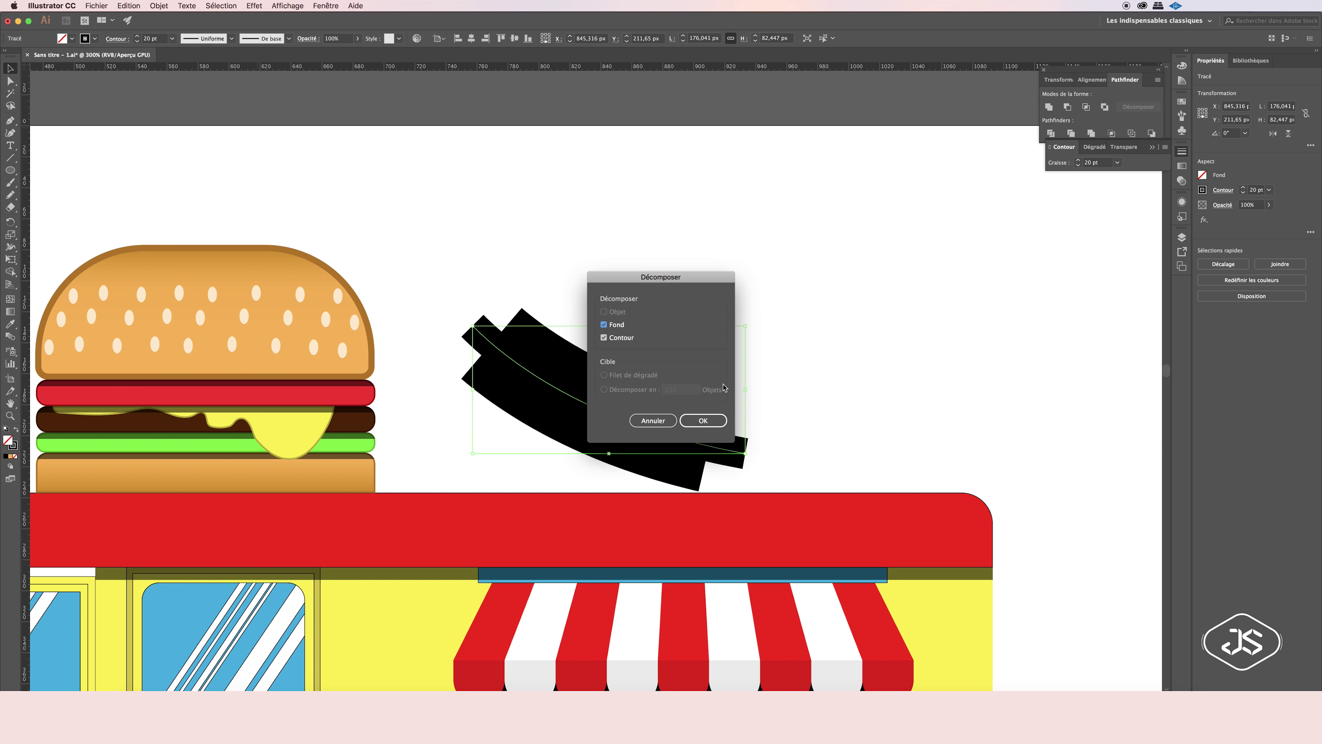
Expand the strokes with Fill and Stroke checked, merge the shapes, and select them all.
click(159, 5)
click(176, 136)
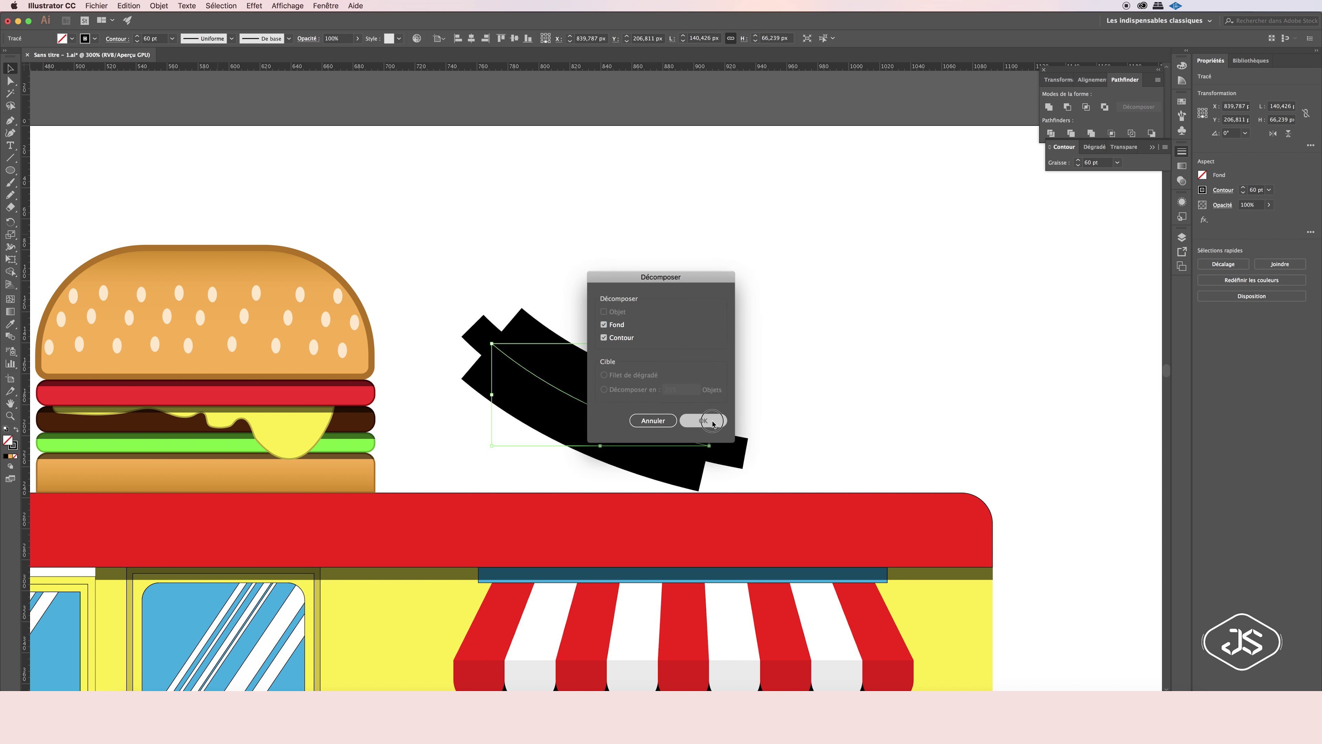
click(702, 419)
click(1049, 106)
key(ctrl+z)
drag(598, 297, 487, 427)
Ungroup the hot dog, eyedrop the burger bun colour onto both buns, and colour the sausage red.
right_click(551, 333)
click(577, 416)
click(744, 458)
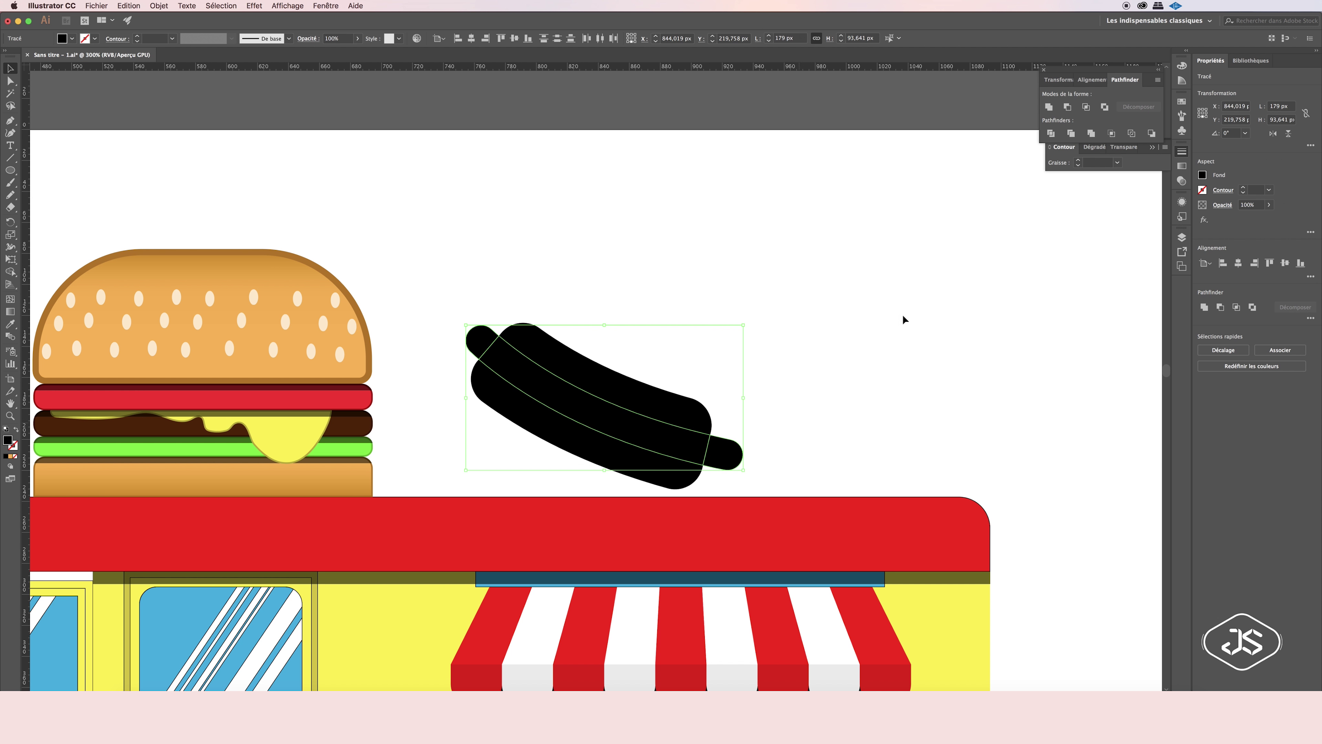
click(546, 365)
key(i)
click(71, 280)
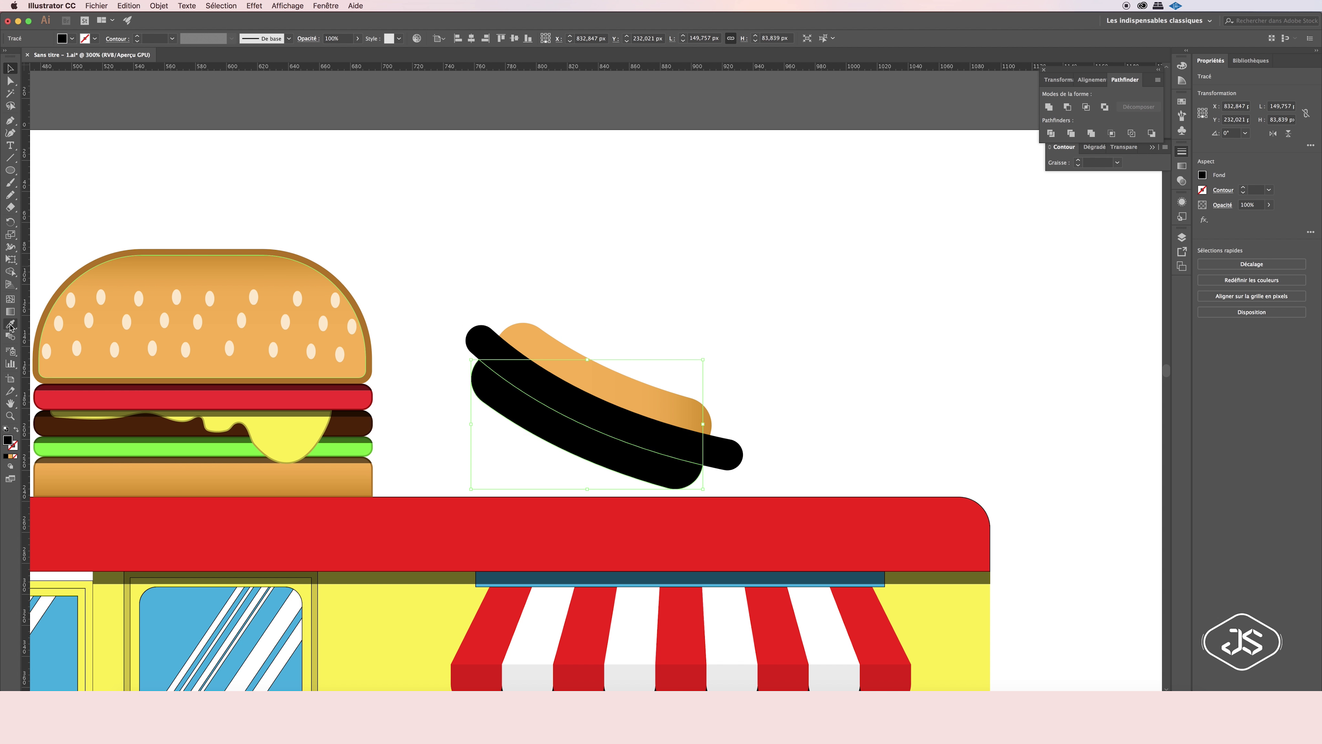
click(156, 312)
ctrl+click(598, 411)
click(203, 398)
key(ctrl+shift+a)
Give the sausage a linear gradient from red on the left to dark red on the right.
click(644, 436)
key(period)
click(1134, 189)
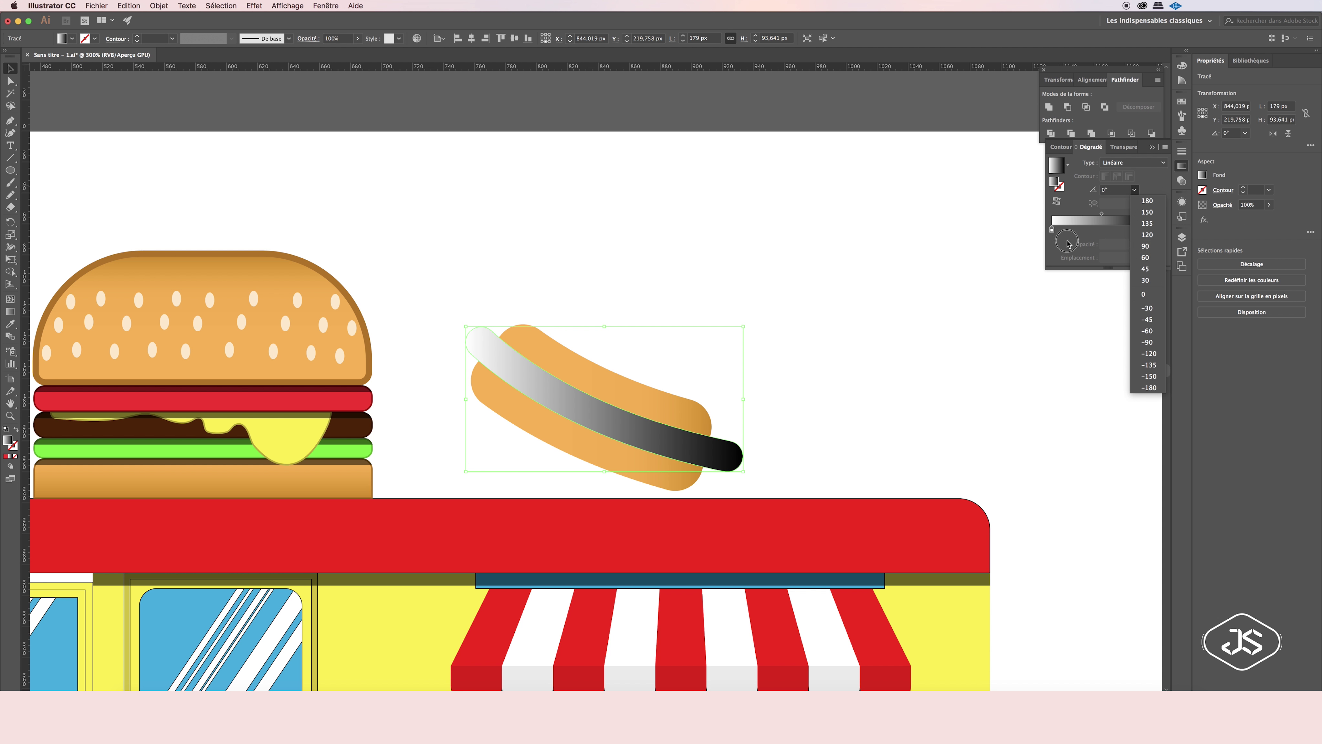
double_click(1151, 230)
drag(1023, 334, 1021, 333)
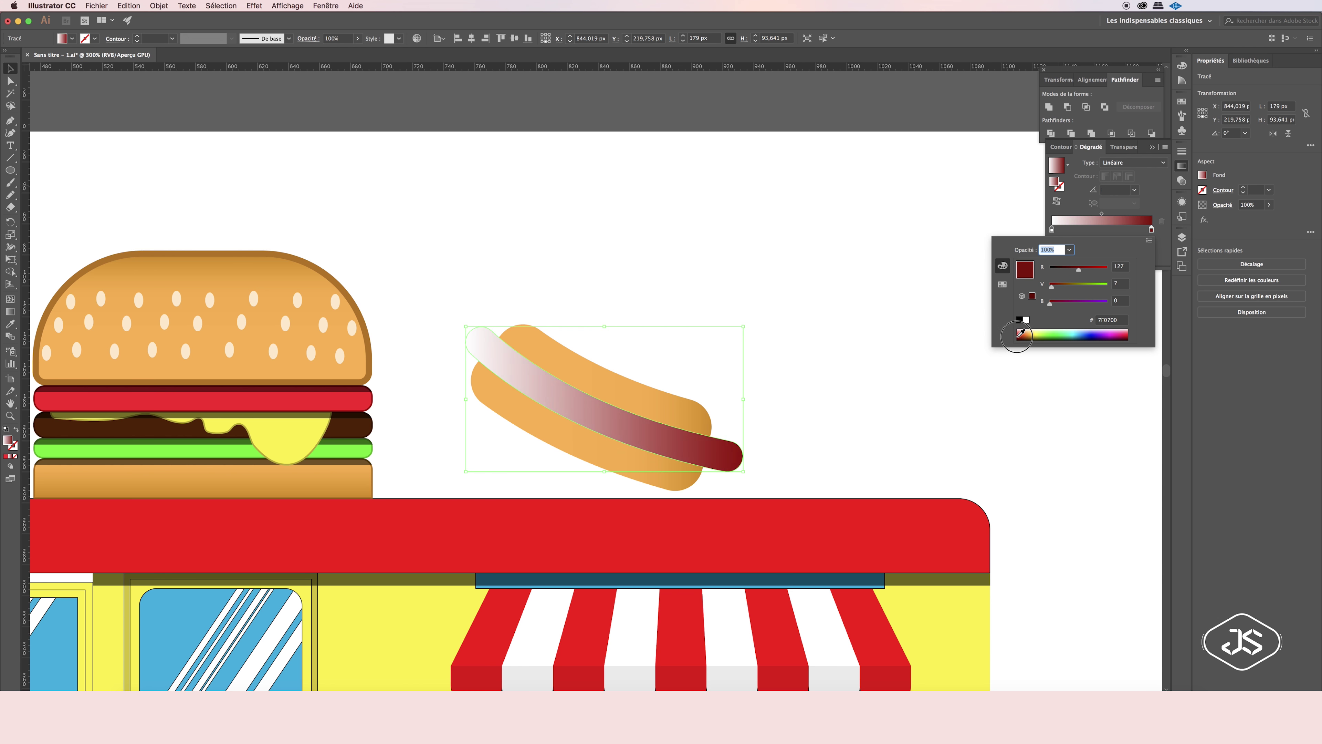
double_click(1051, 229)
click(1002, 283)
click(1046, 293)
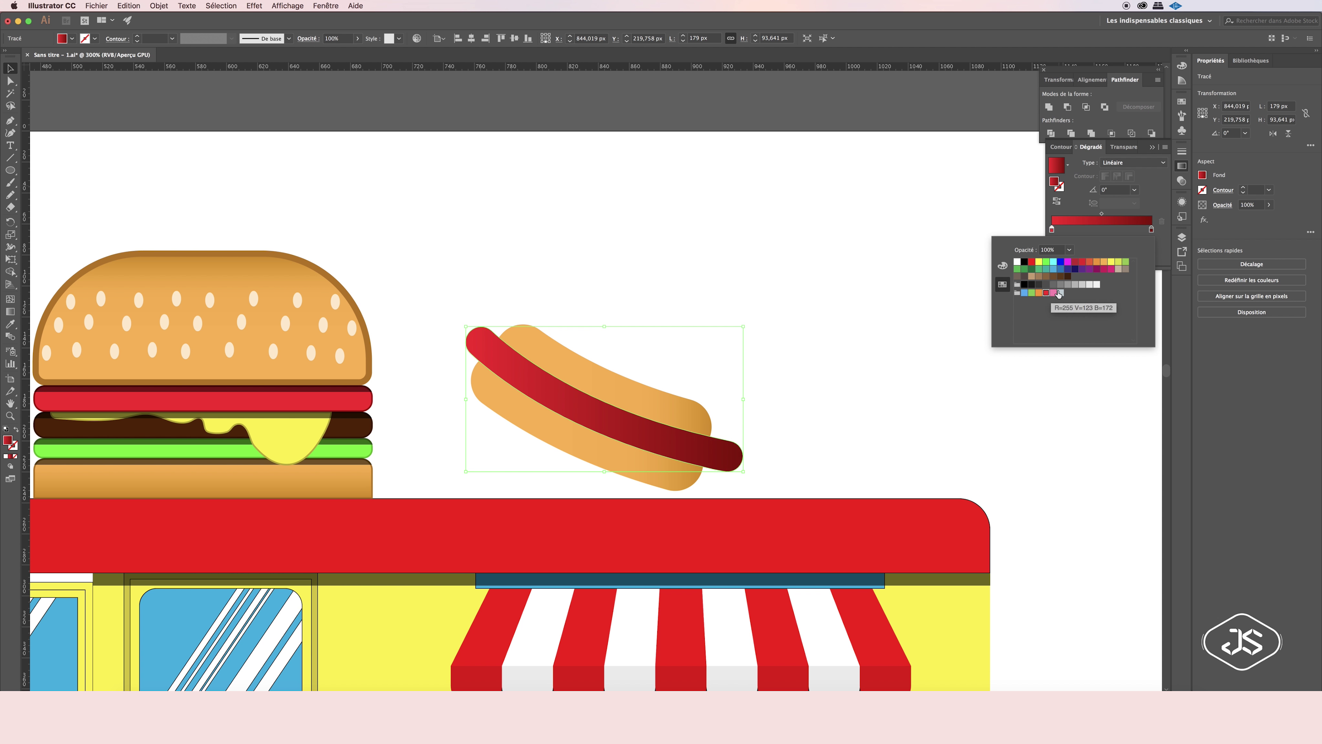
Angle the hot dog bun's gradient diagonally across the bun with the Gradient tool.
click(603, 365)
key(g)
drag(506, 538, 622, 361)
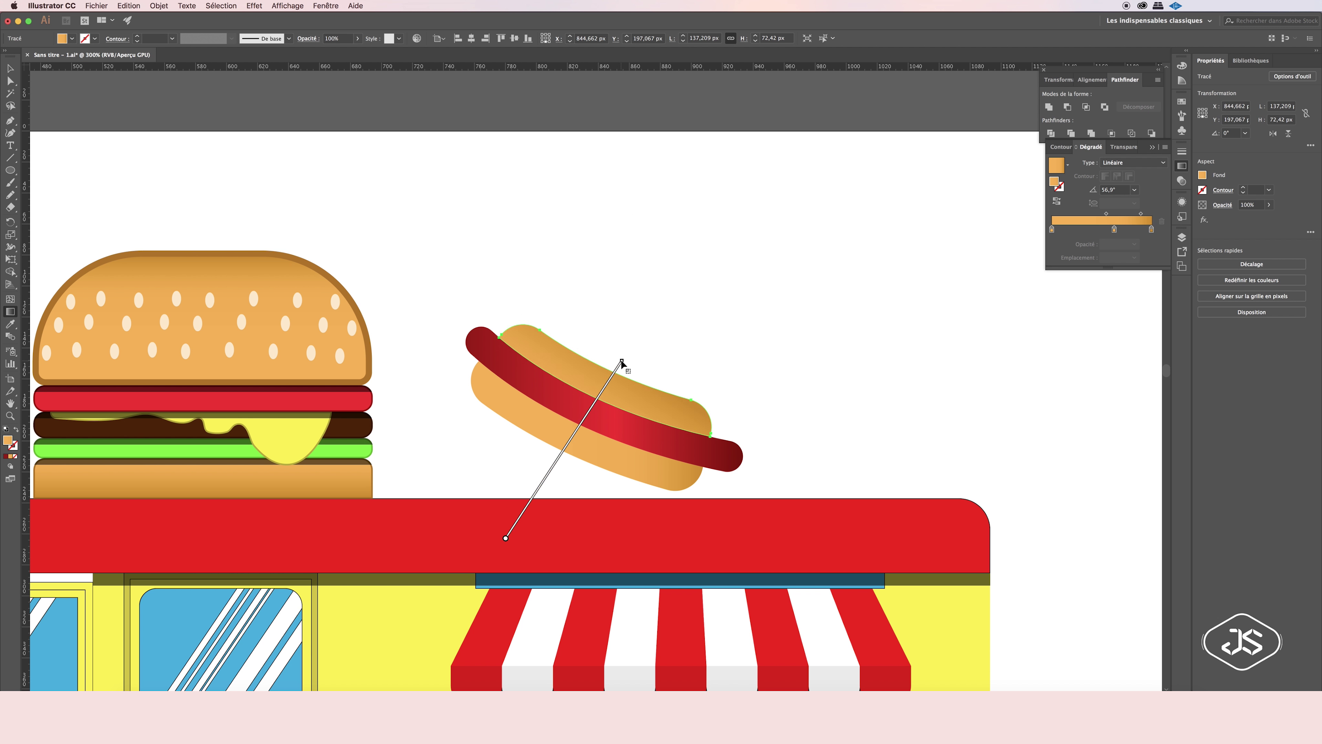
scroll(601, 387, down, 1)
click(573, 437)
key(i)
key(ctrl+shift+a)
click(11, 70)
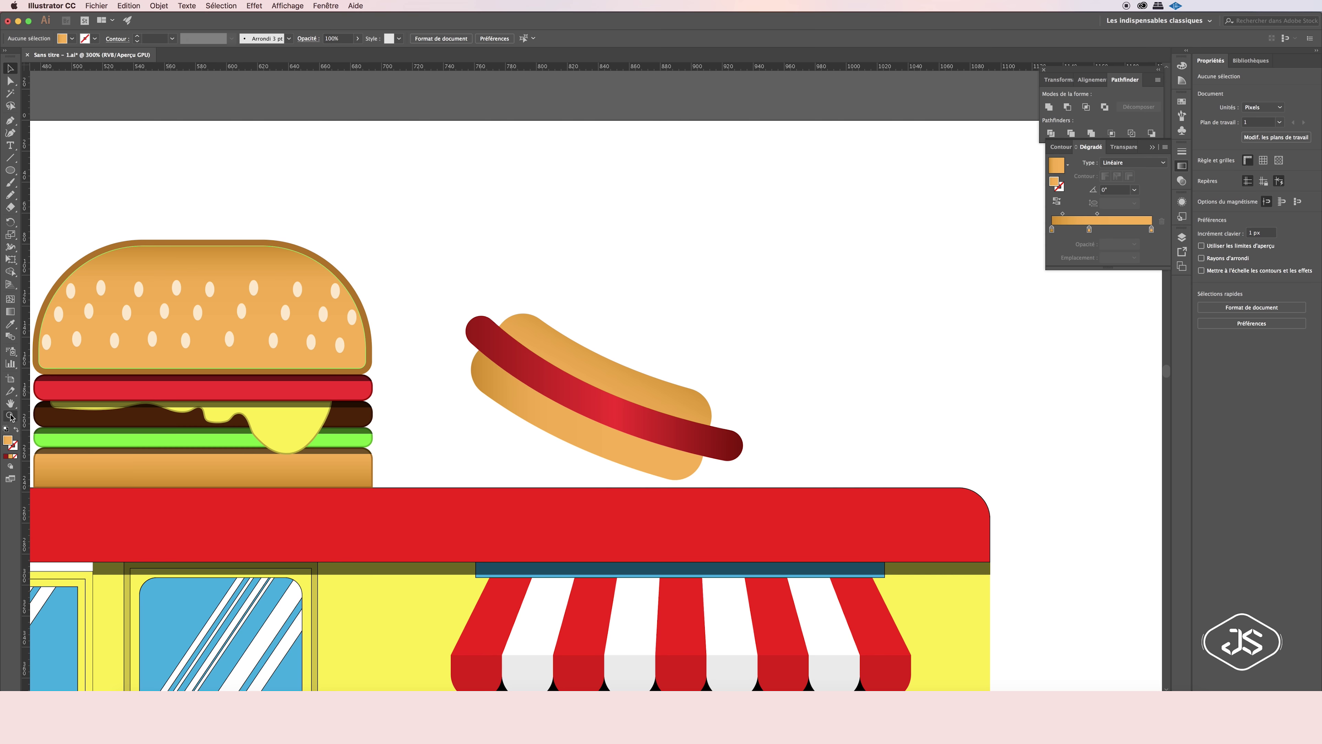
Select the hot dog group and enlarge it beside the burger on the truck roof.
key(ctrl+1)
right_click(591, 375)
click(614, 446)
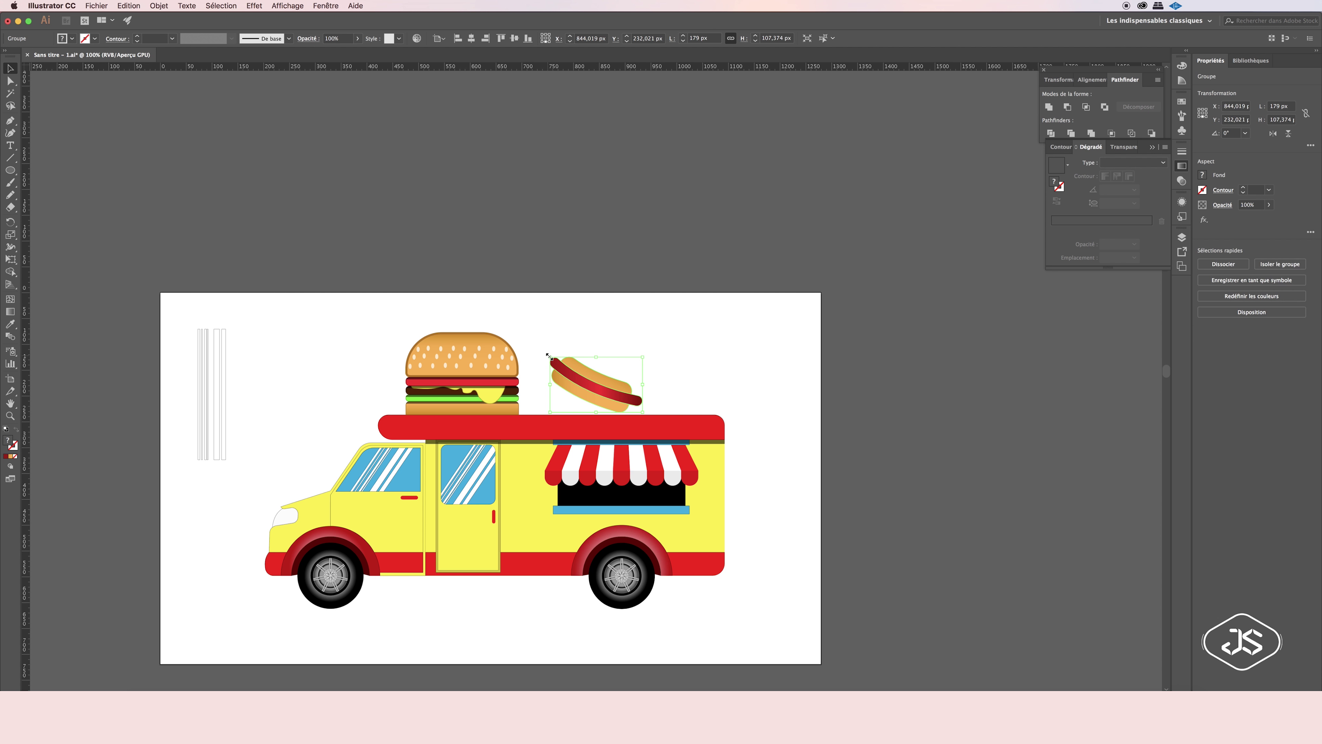
drag(615, 371, 605, 364)
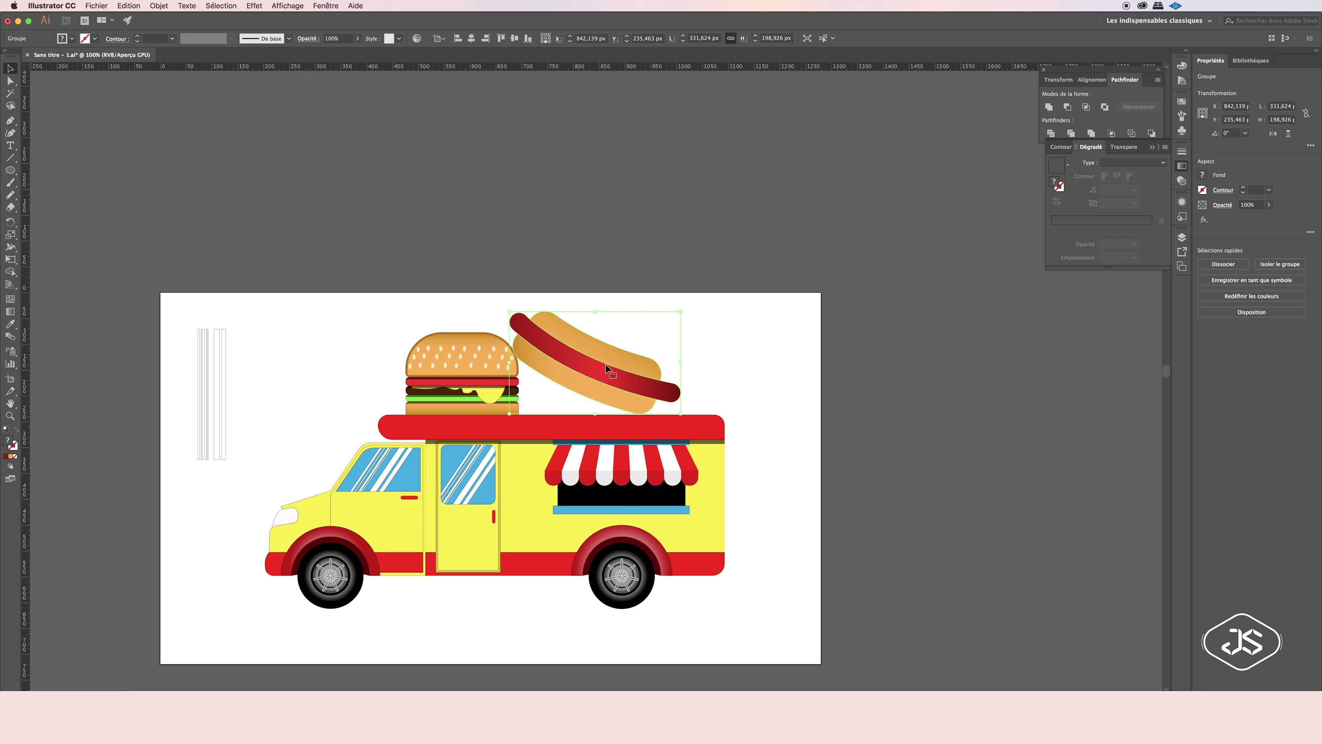
click(754, 380)
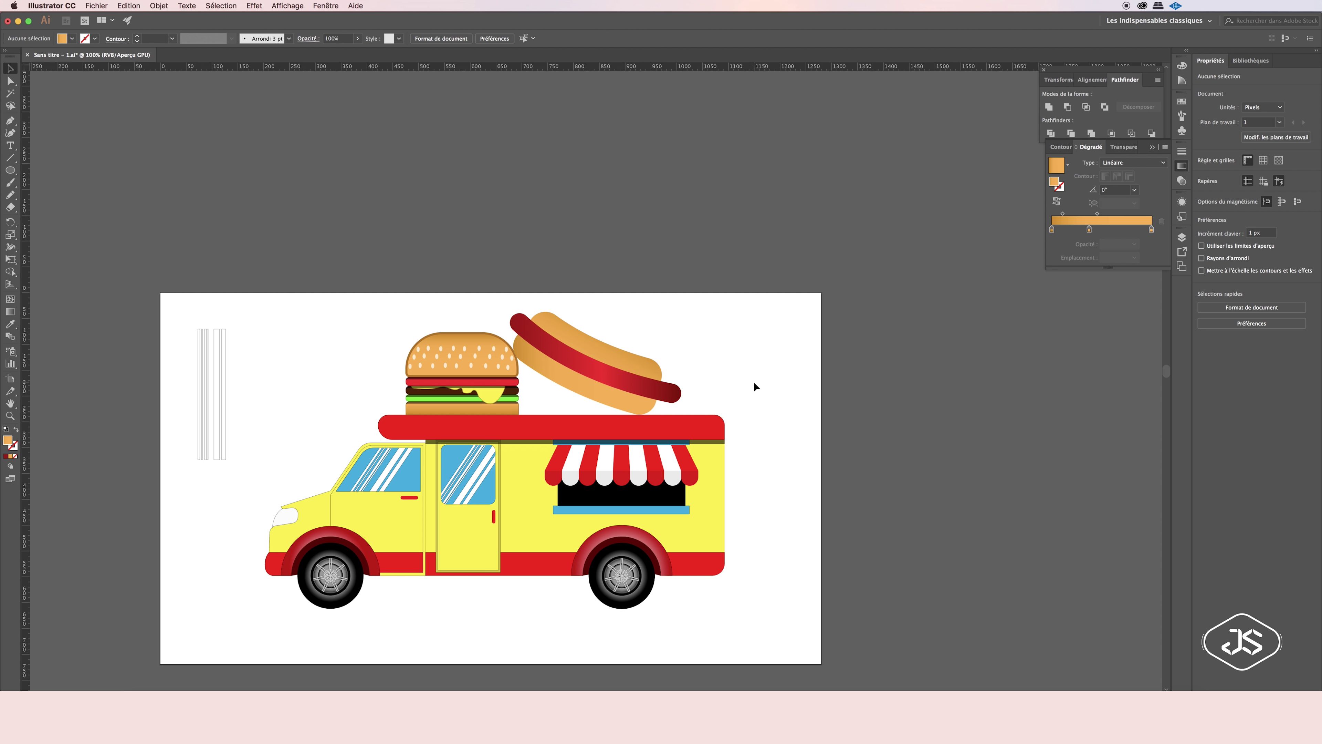
Apply a red gradient to the burger's red bar, moving the left stop to about 55%.
click(462, 381)
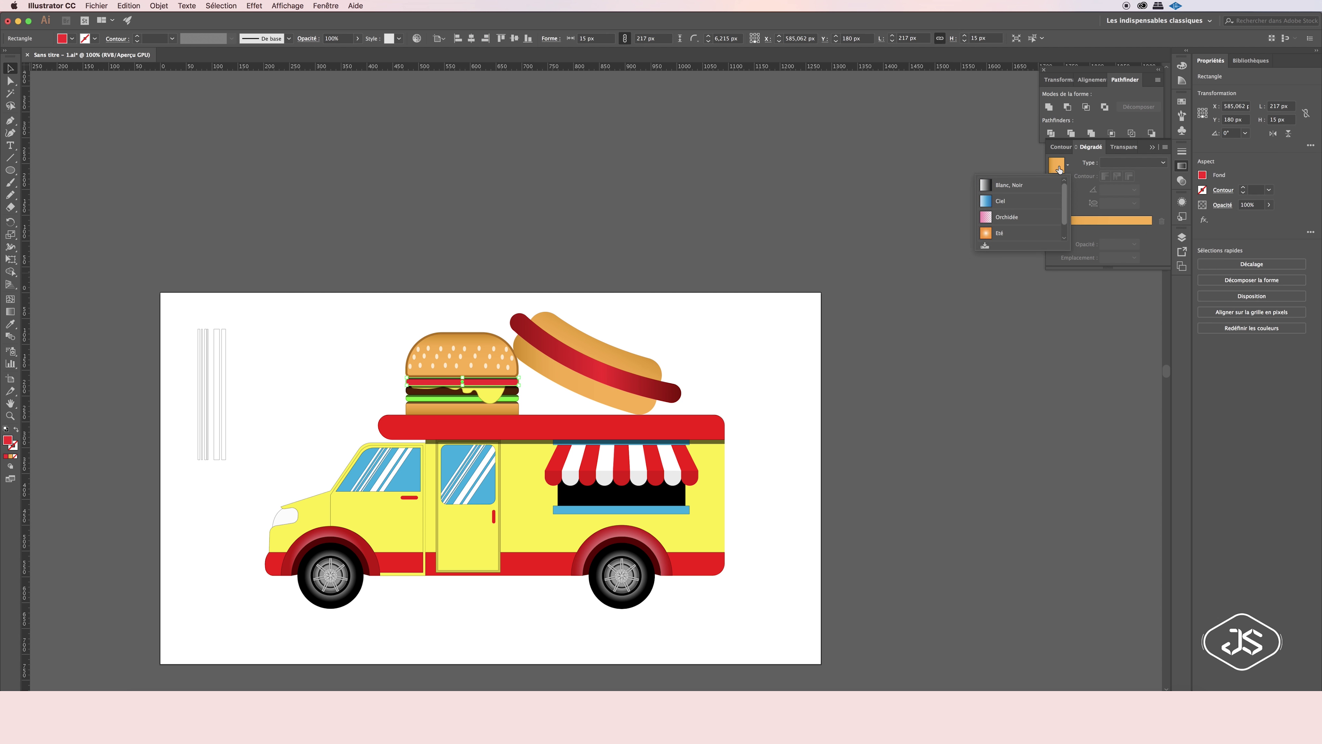
double_click(1151, 229)
click(1002, 265)
click(1022, 333)
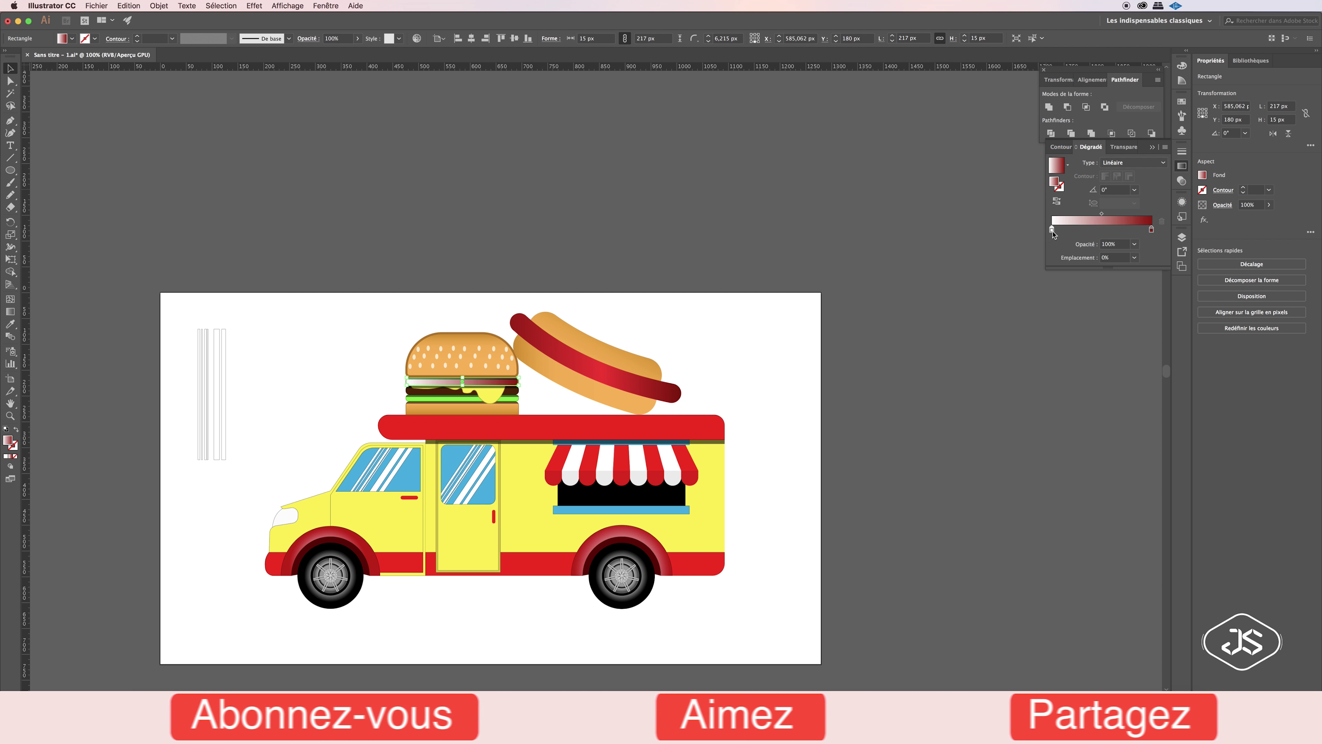
click(501, 379)
scroll(407, 382, up, 3)
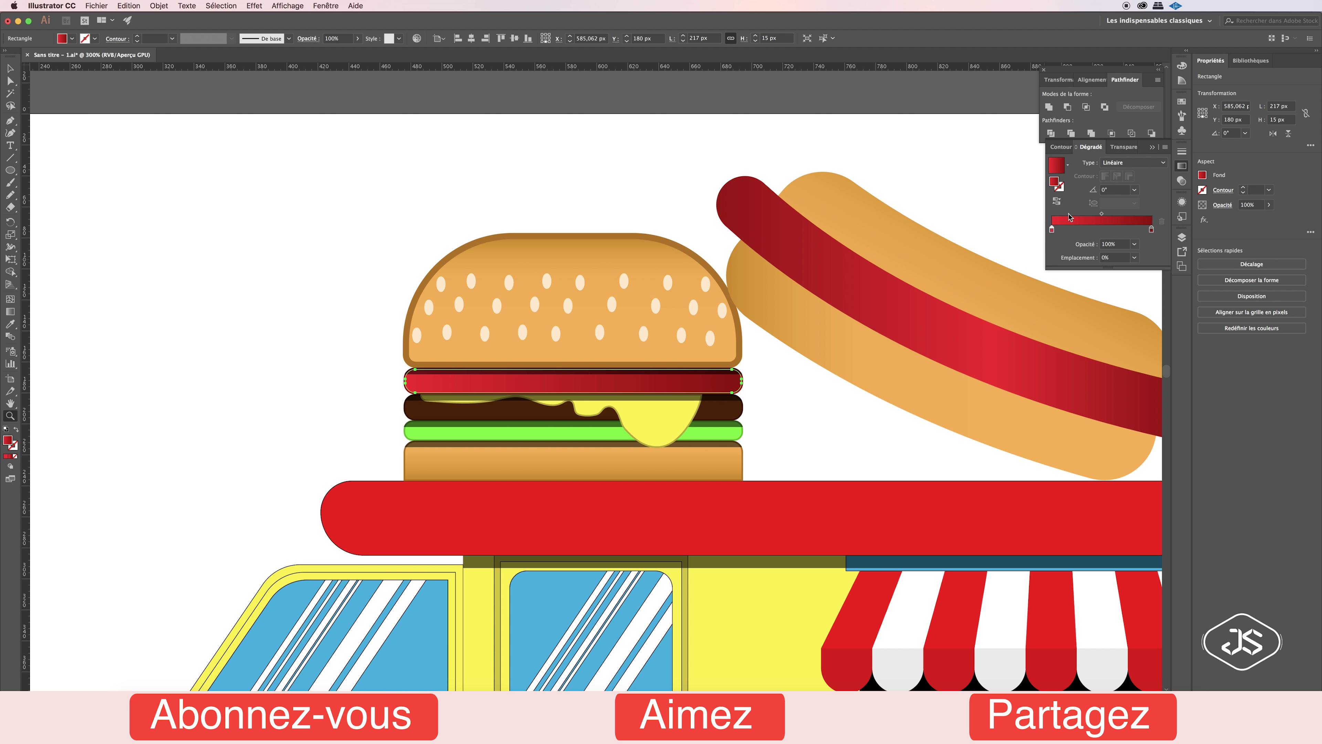
drag(1051, 229, 1106, 230)
Give the burger's lettuce bar a linear gradient with all stops set to green.
click(494, 431)
double_click(1151, 229)
double_click(1107, 230)
click(1023, 269)
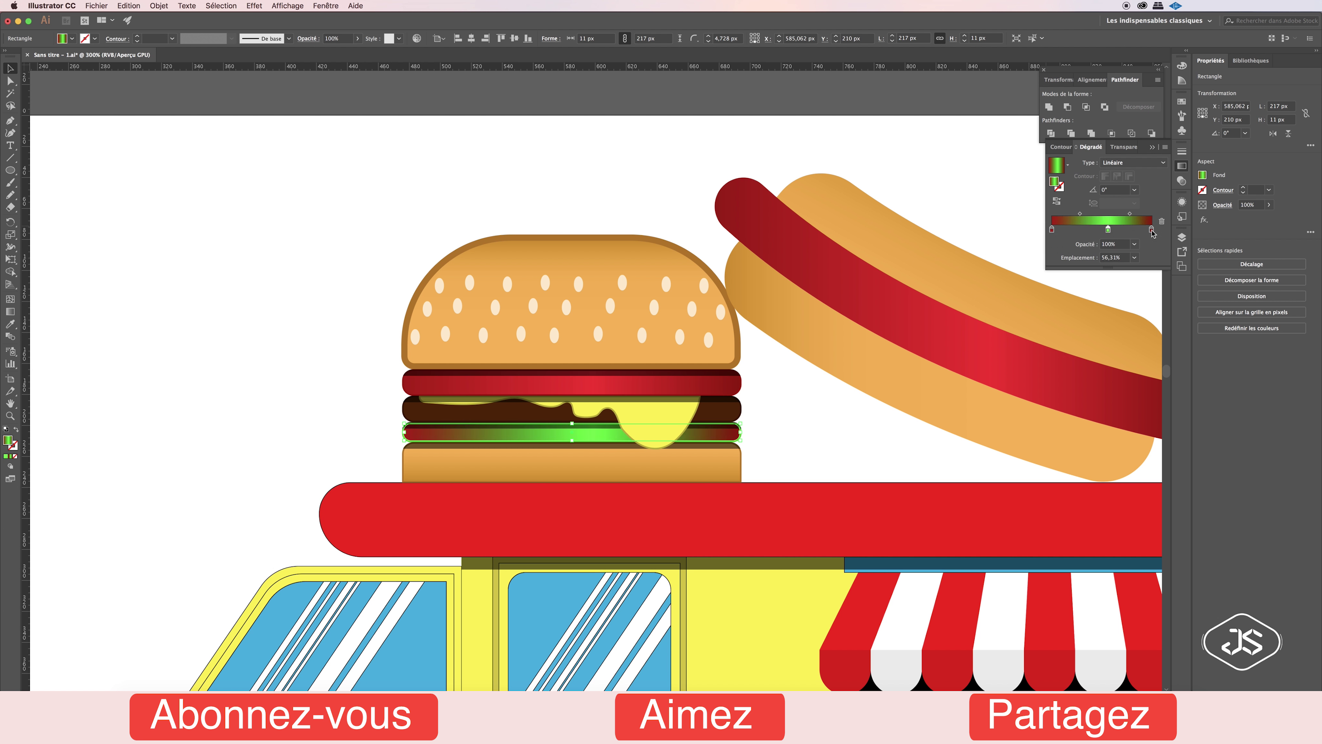
double_click(1151, 229)
click(1024, 269)
double_click(1052, 230)
click(1024, 269)
click(404, 252)
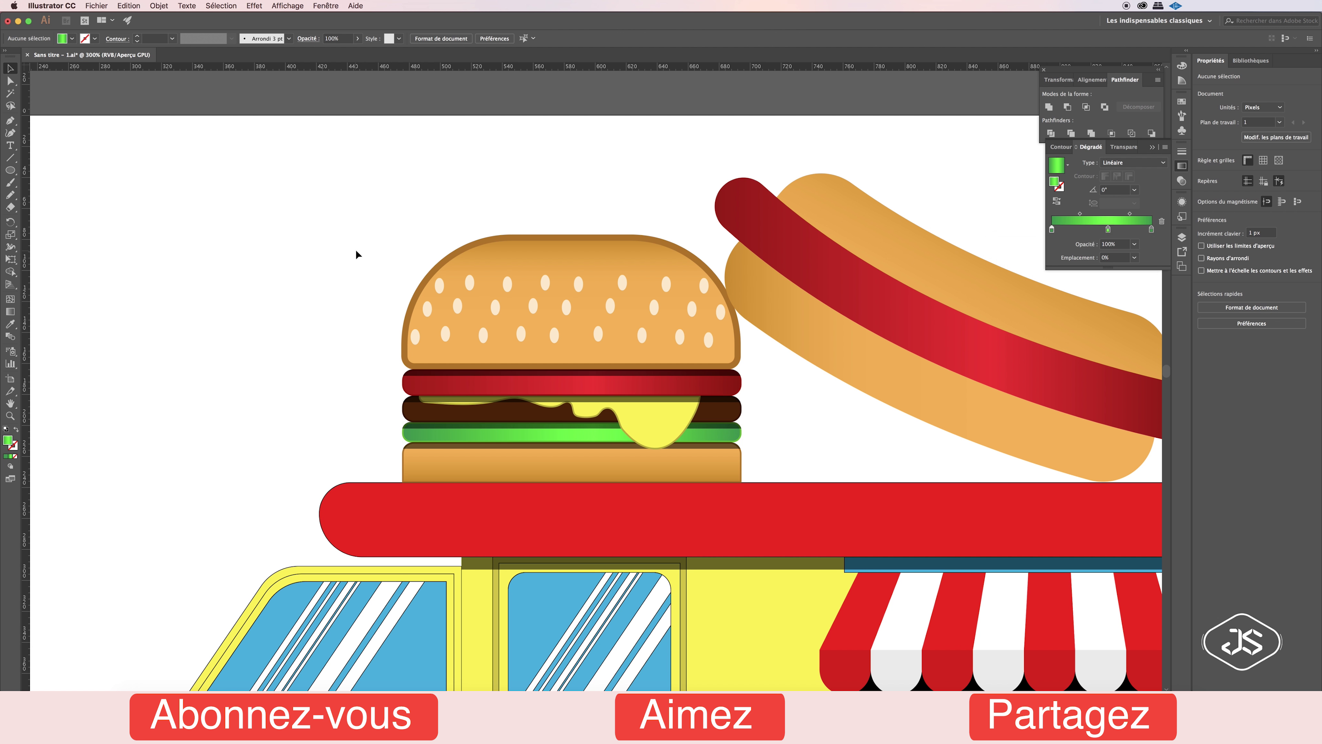
Fill the cheese with a white-to-yellow gradient angled at -90°.
click(644, 426)
click(1151, 230)
double_click(1151, 230)
click(1039, 262)
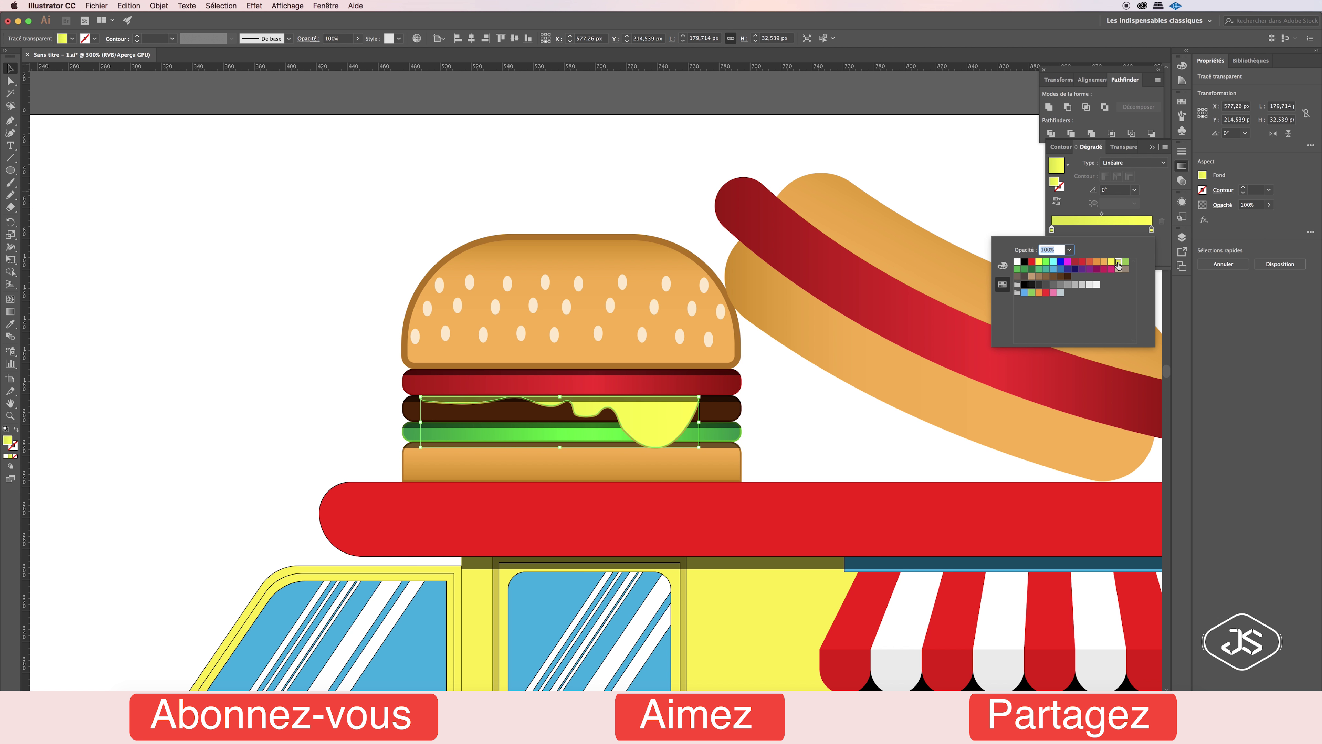
click(1134, 189)
click(1113, 313)
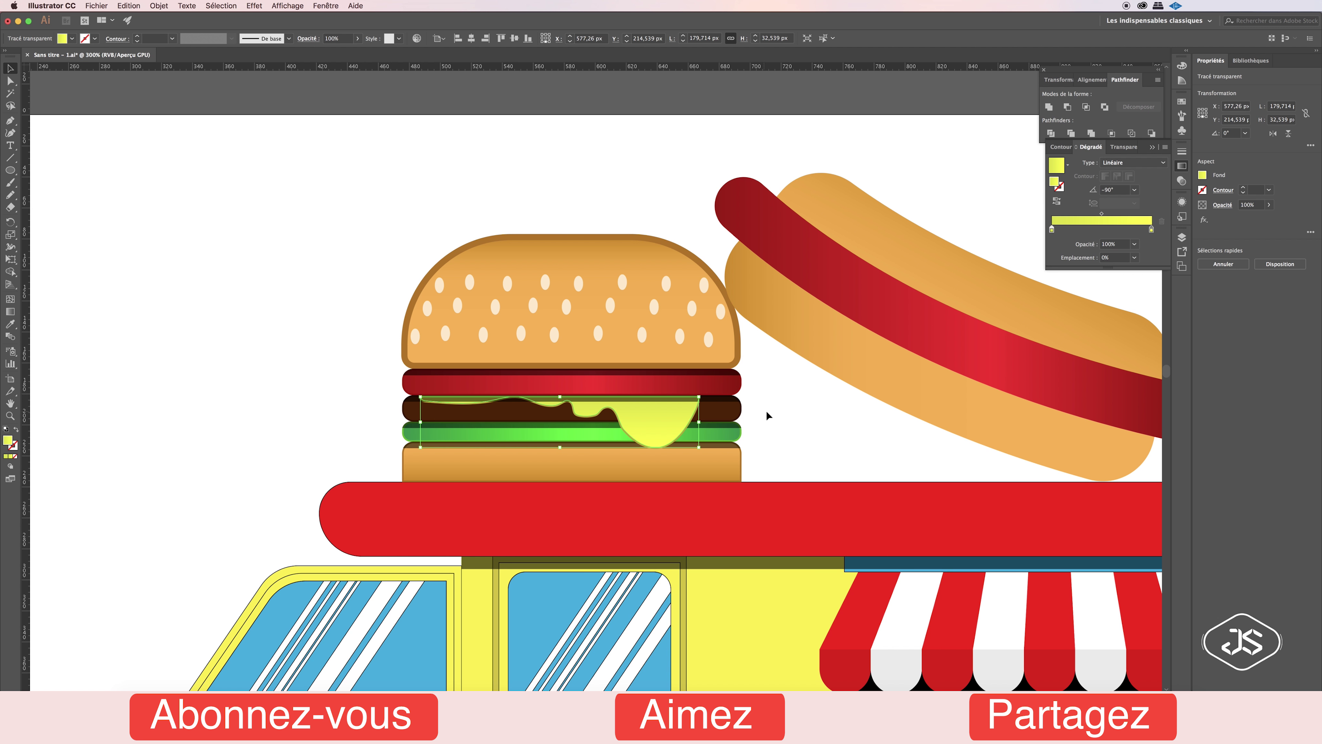
Zoom out to the whole artboard, then zoom back in around the burger.
key(ctrl+shift+a)
key(z)
key(ctrl+1)
click(591, 362)
key(a)
click(622, 382)
key(ctrl+shift+a)
scroll(622, 382, down, 2)
Ungroup the hot dog and select the burger-and-hot-dog group via the Layers panel.
key(v)
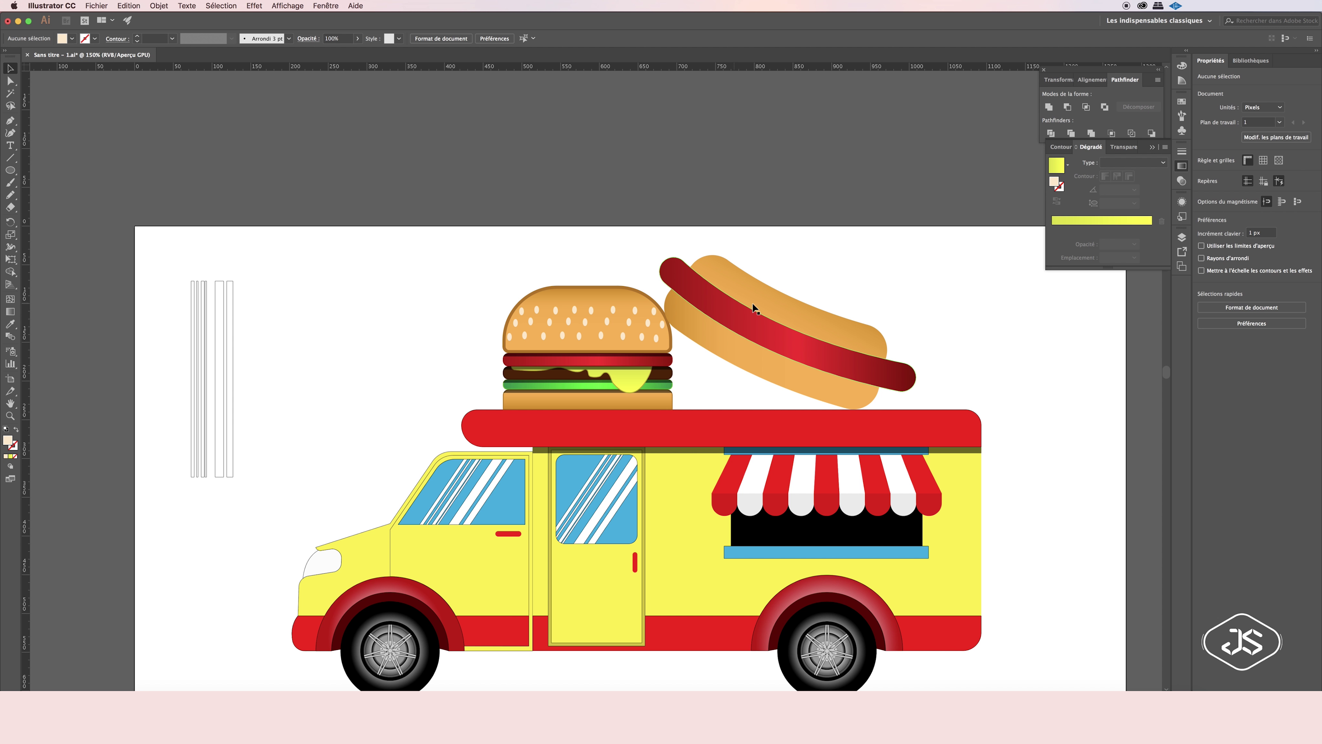
right_click(748, 328)
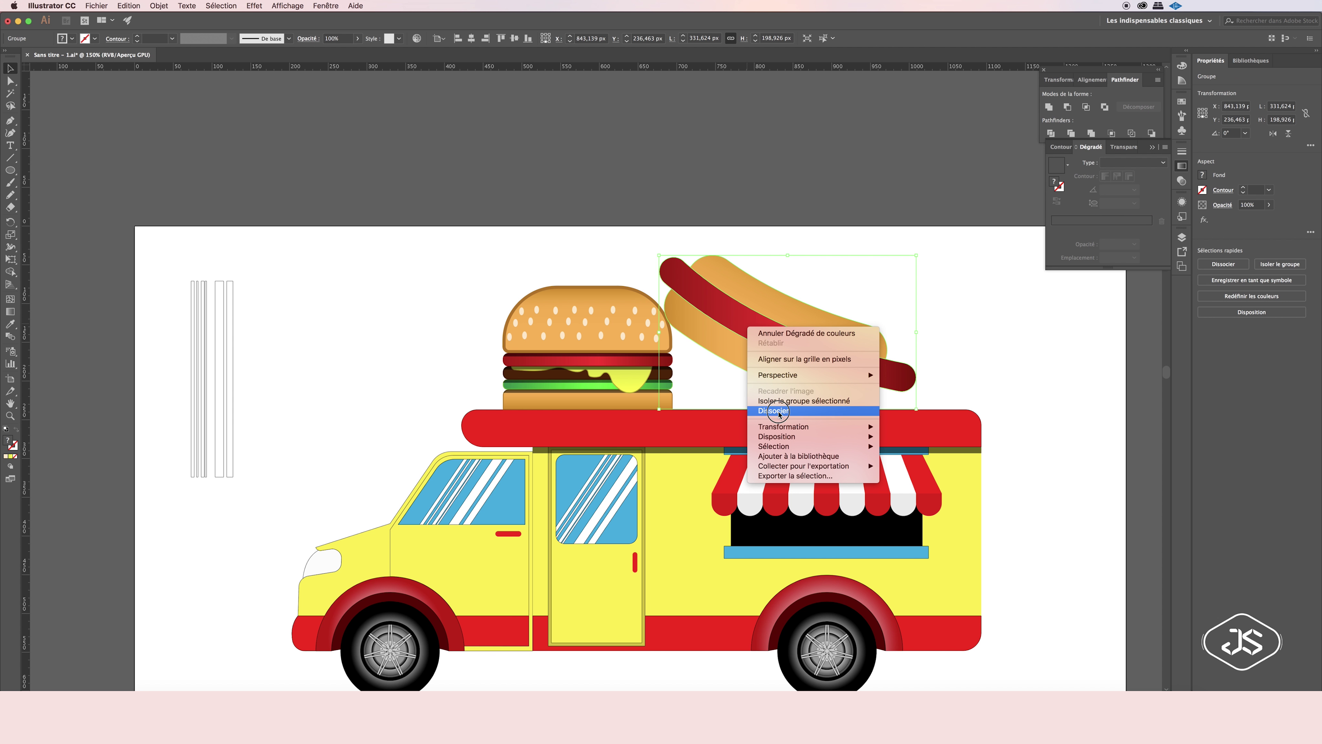
click(779, 412)
right_click(739, 338)
click(770, 396)
click(1181, 237)
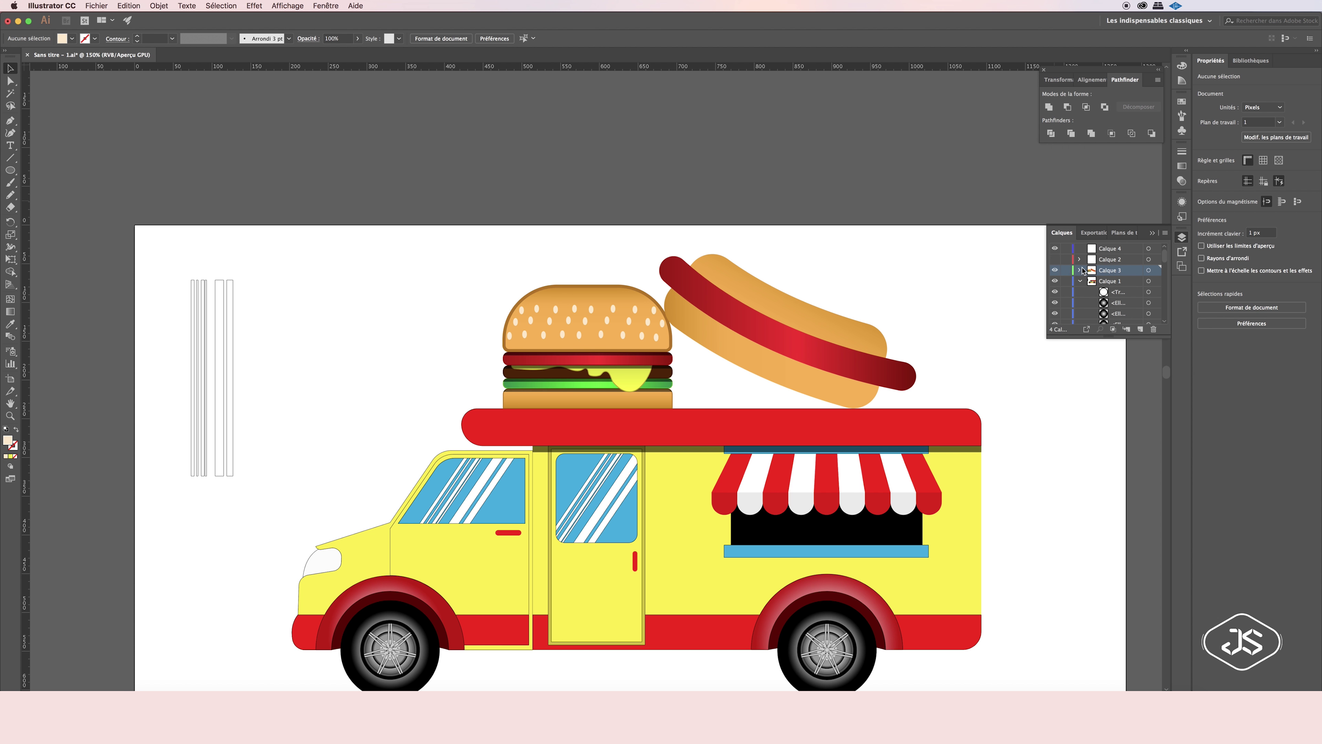
click(867, 333)
scroll(1081, 272, down, 5)
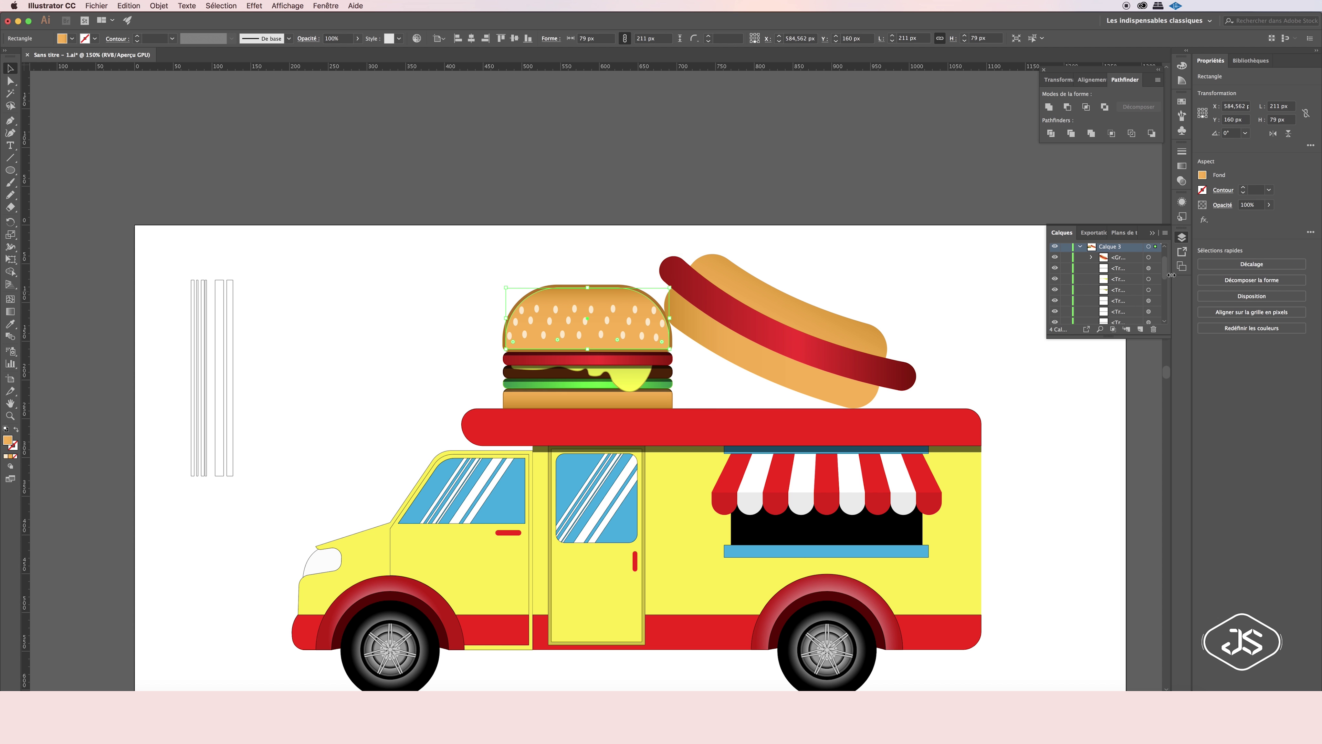
click(616, 328)
click(615, 328)
right_click(588, 307)
click(614, 359)
Zoom in on the burger and hot dog with the Gradient panel showing.
click(1181, 165)
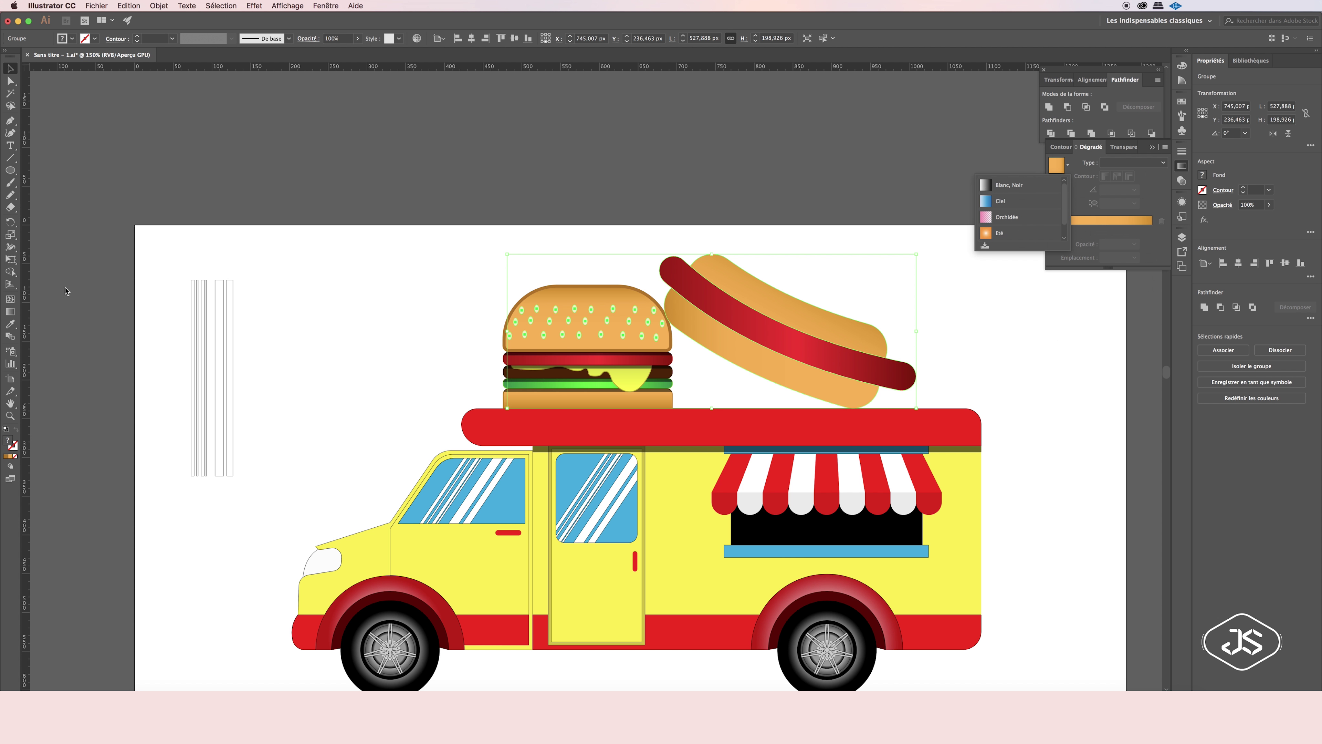
key(z)
drag(539, 310, 987, 190)
click(1102, 220)
key(ctrl+z)
key(v)
Give the burger's sesame seeds a gradient fill with an orange right stop.
right_click(775, 308)
click(1181, 237)
click(465, 323)
key(period)
click(1182, 166)
double_click(1151, 230)
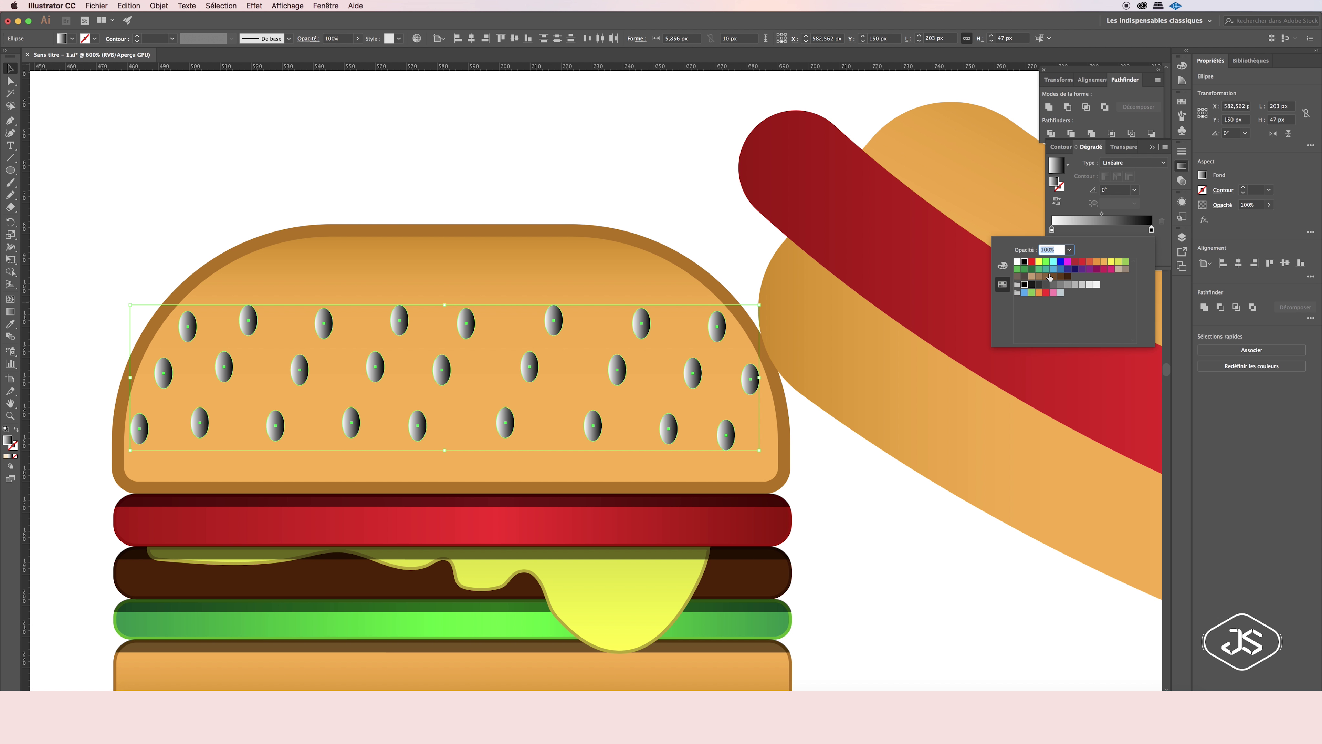
click(1104, 265)
click(614, 168)
Zoom out, select the burger and hot dog, and nudge them both right.
key(z)
key(ctrl+1)
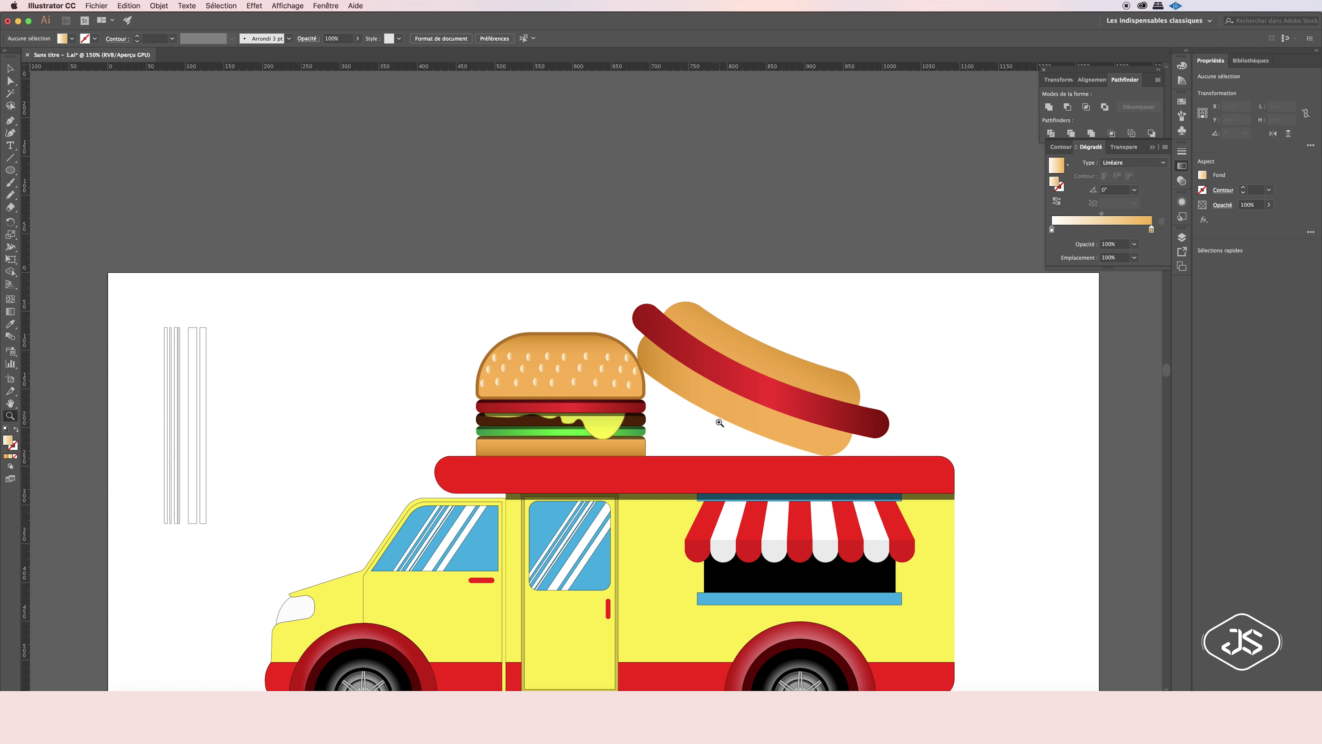
key(v)
click(1181, 237)
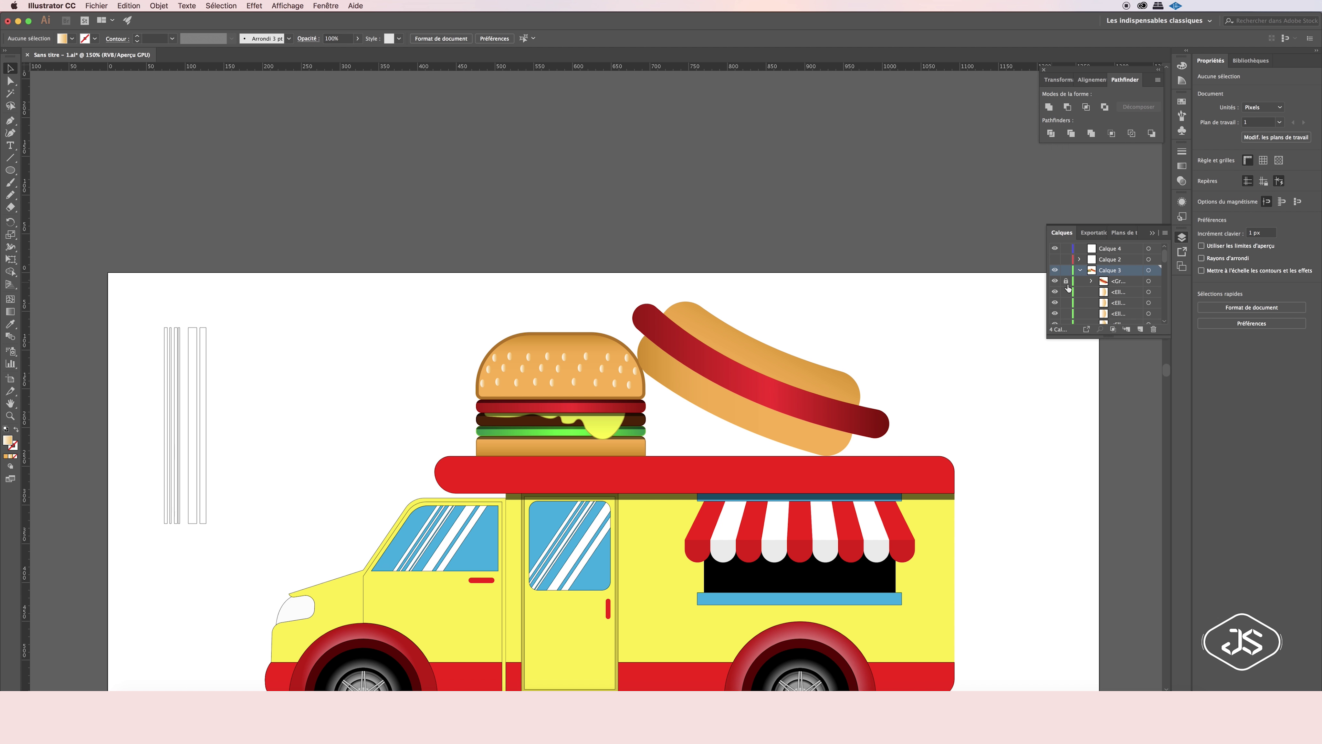
right_click(584, 405)
key(Escape)
shift+click(863, 438)
key(shift+Right)
key(shift+Right)
click(445, 356)
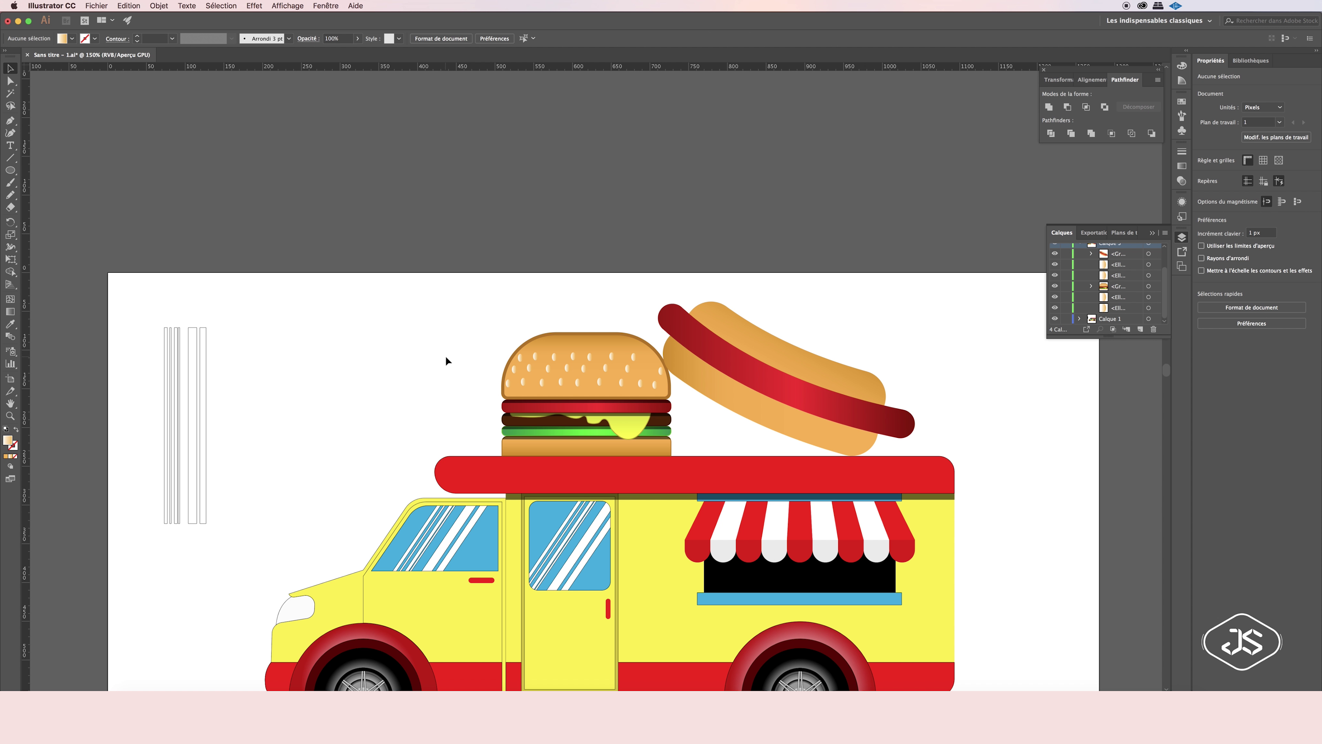
key(z)
key(ctrl+1)
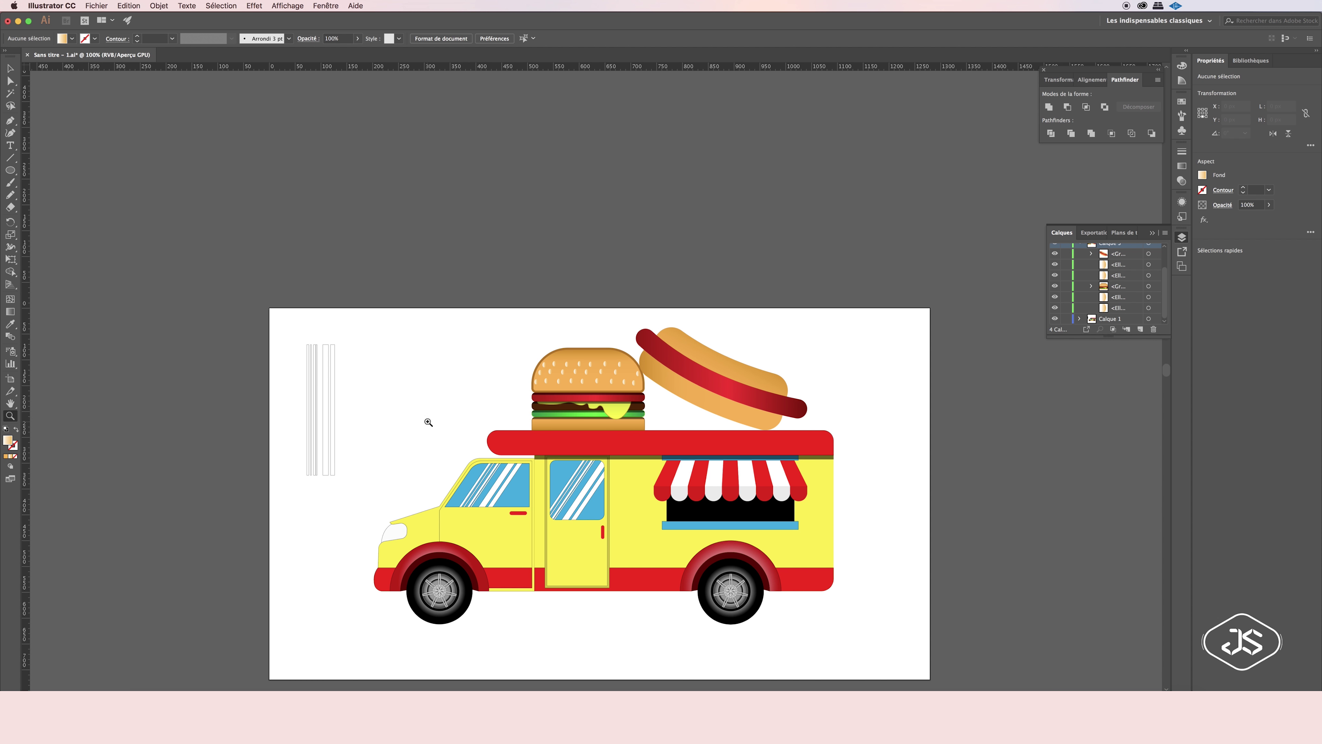
Reset fill and stroke to default colours and zoom in on the truck.
key(ctrl+z)
click(709, 466)
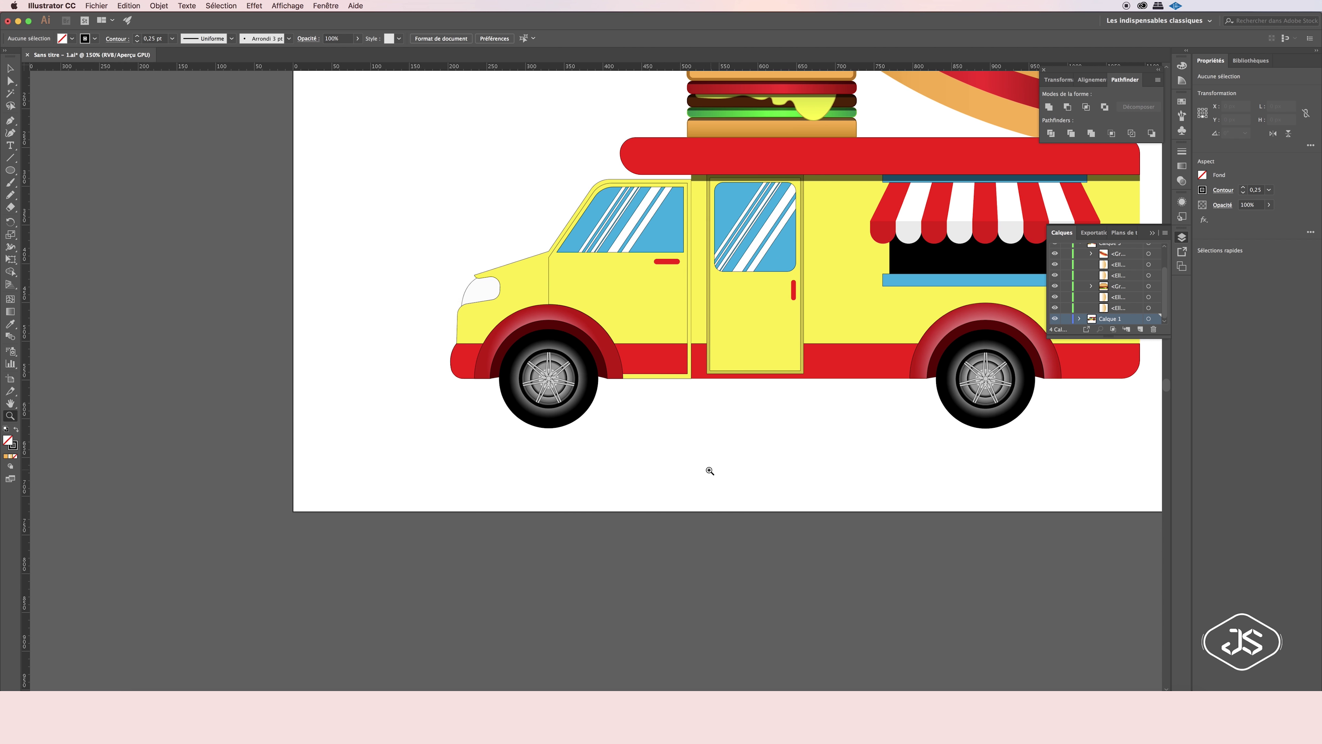
scroll(710, 470, up, 2)
alt+click(709, 470)
drag(698, 468, 703, 383)
Swap fill and stroke, zoom to the van's cab, and draw a small black 8 × 32 px bar.
key(shift+x)
drag(10, 170, 37, 197)
click(37, 196)
drag(1165, 256, 1166, 313)
drag(354, 307, 364, 344)
Narrow the black bar on the cab pillar to half its width.
key(v)
click(244, 177)
key(ctrl+z)
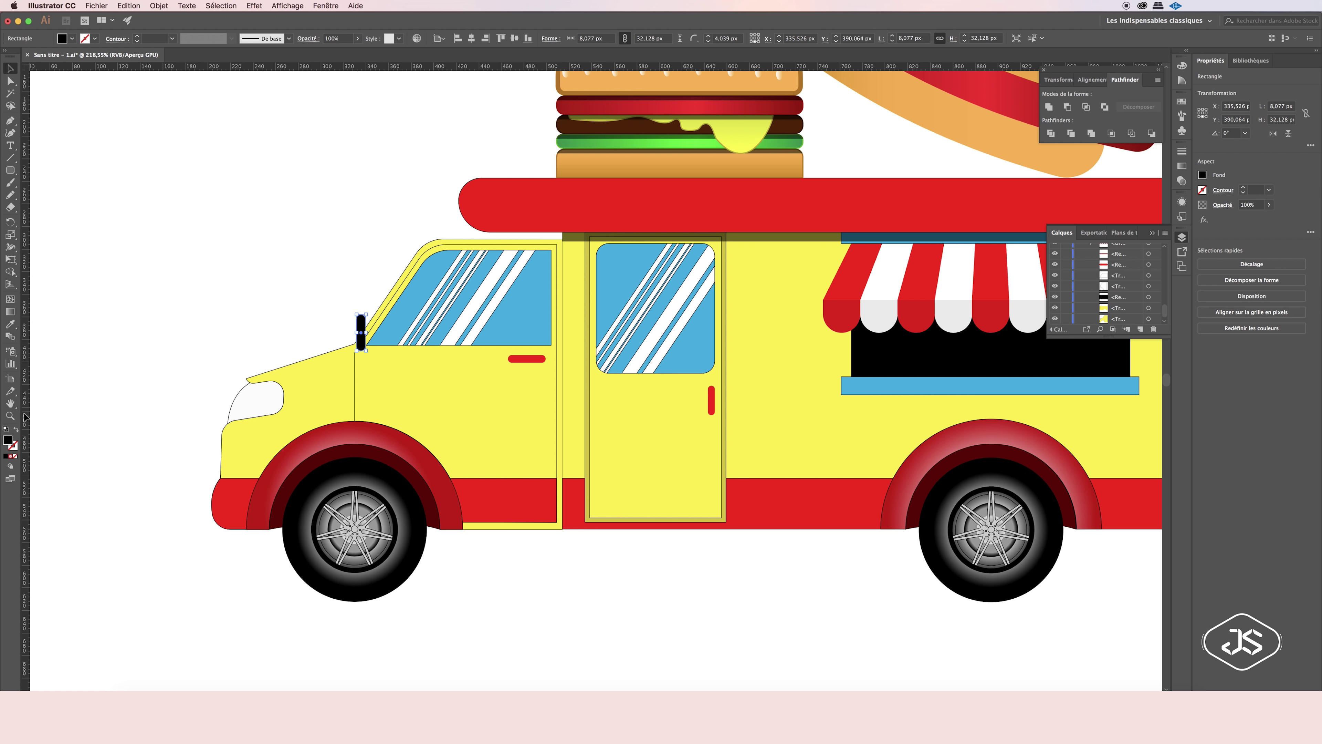
drag(275, 321, 371, 252)
drag(606, 359, 590, 359)
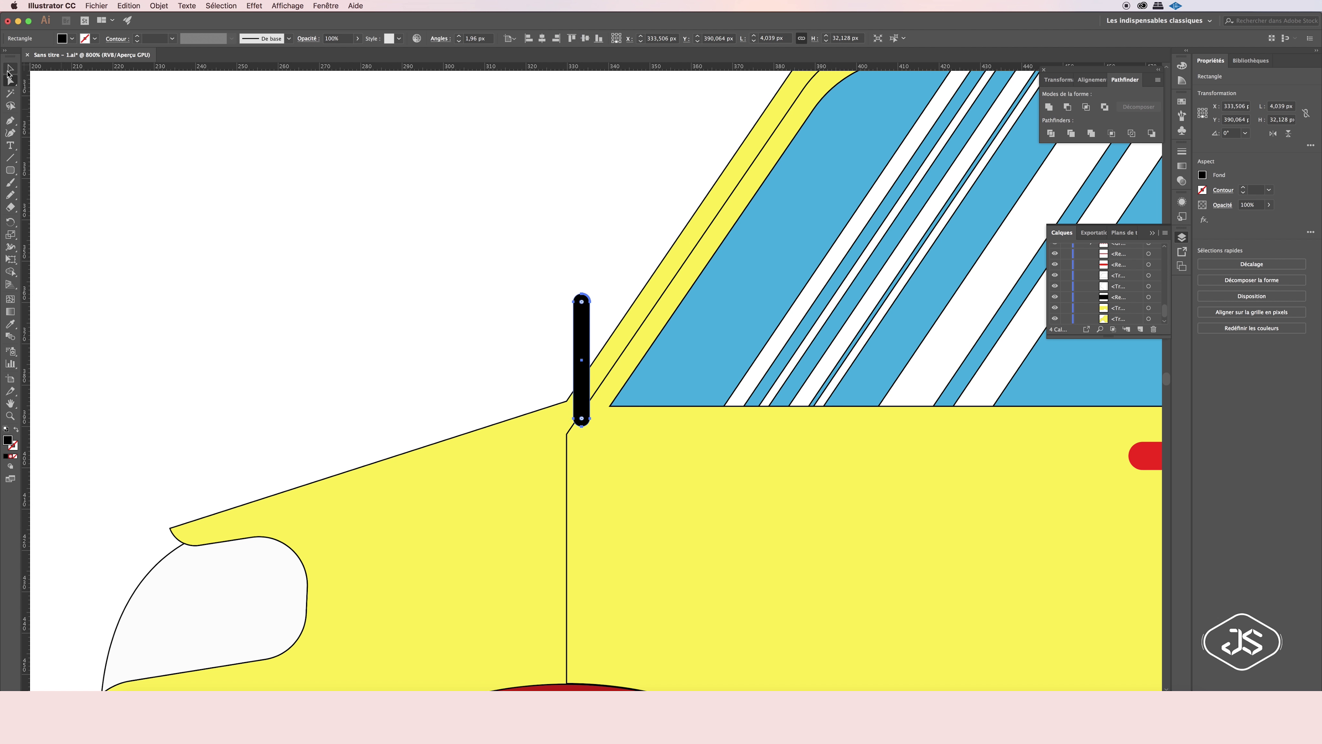
click(186, 446)
key(ctrl+1)
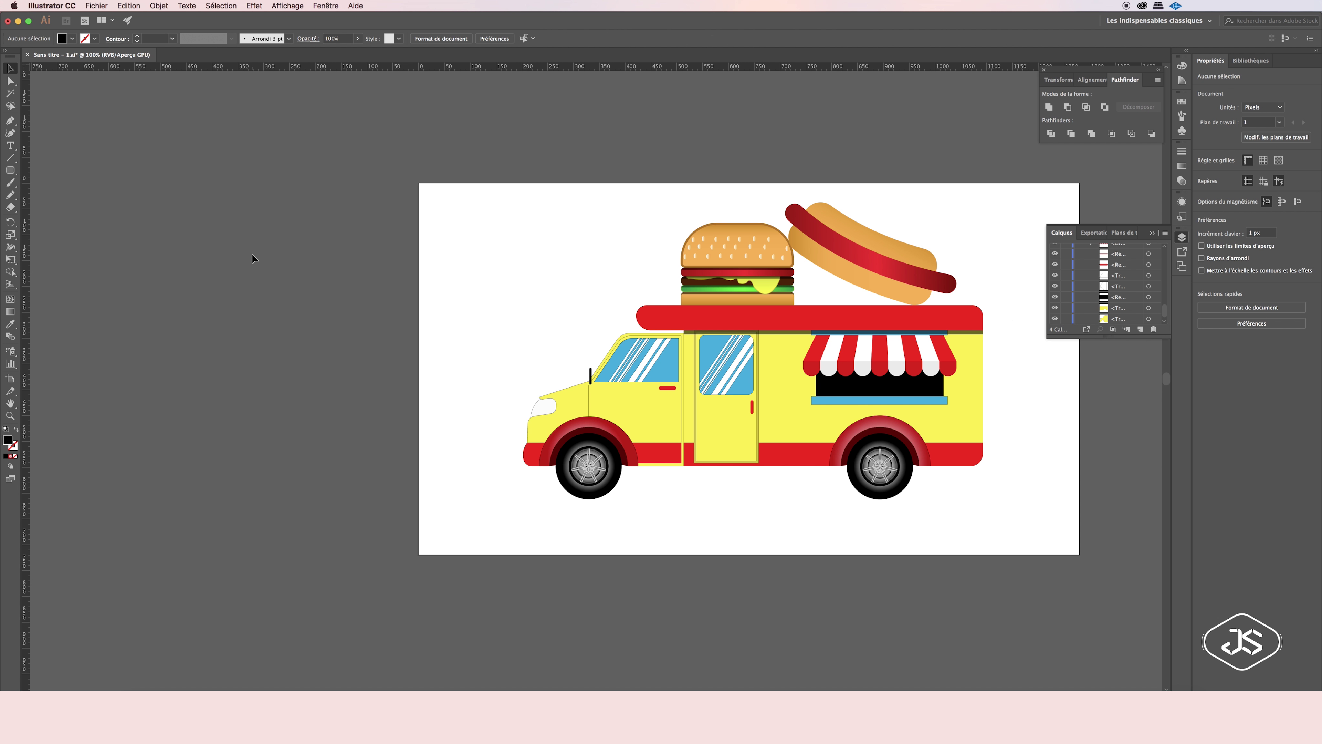
Draw a small new shape with the Pen tool and round its corners.
key(p)
click(478, 285)
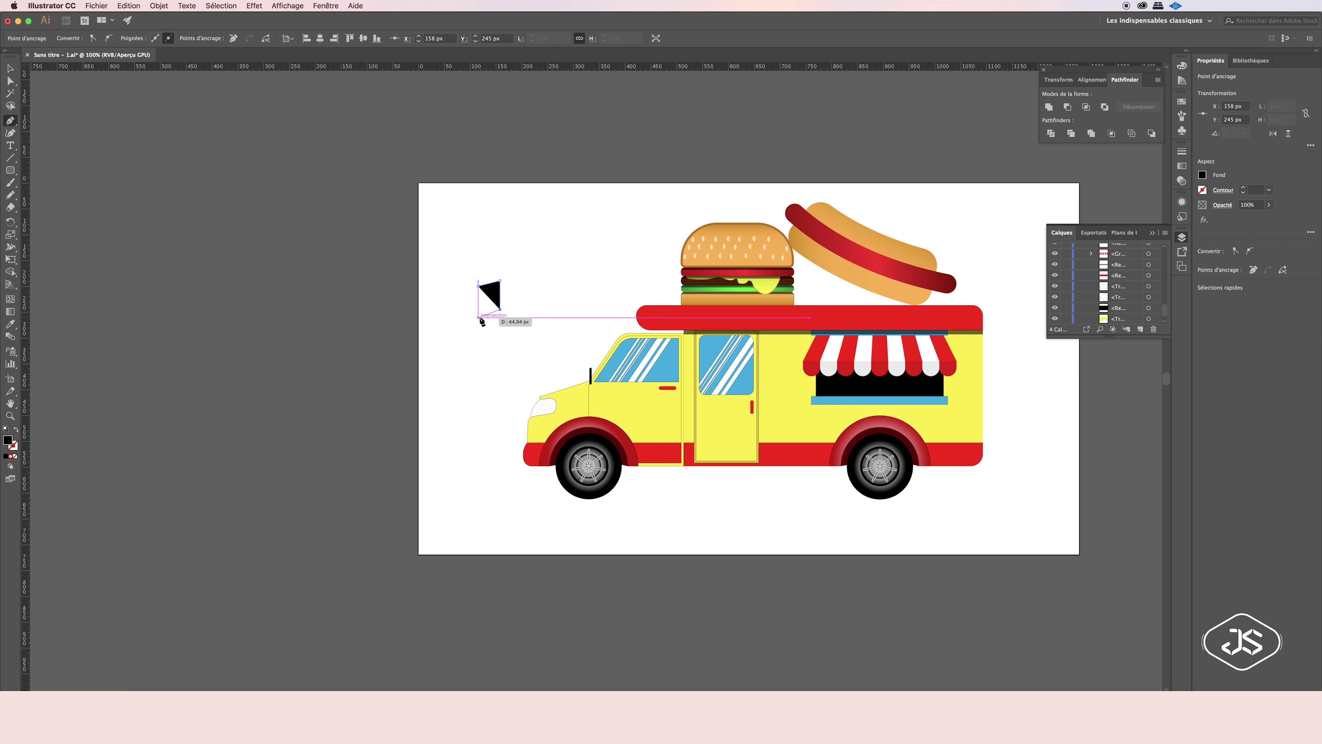
key(a)
drag(484, 292, 489, 297)
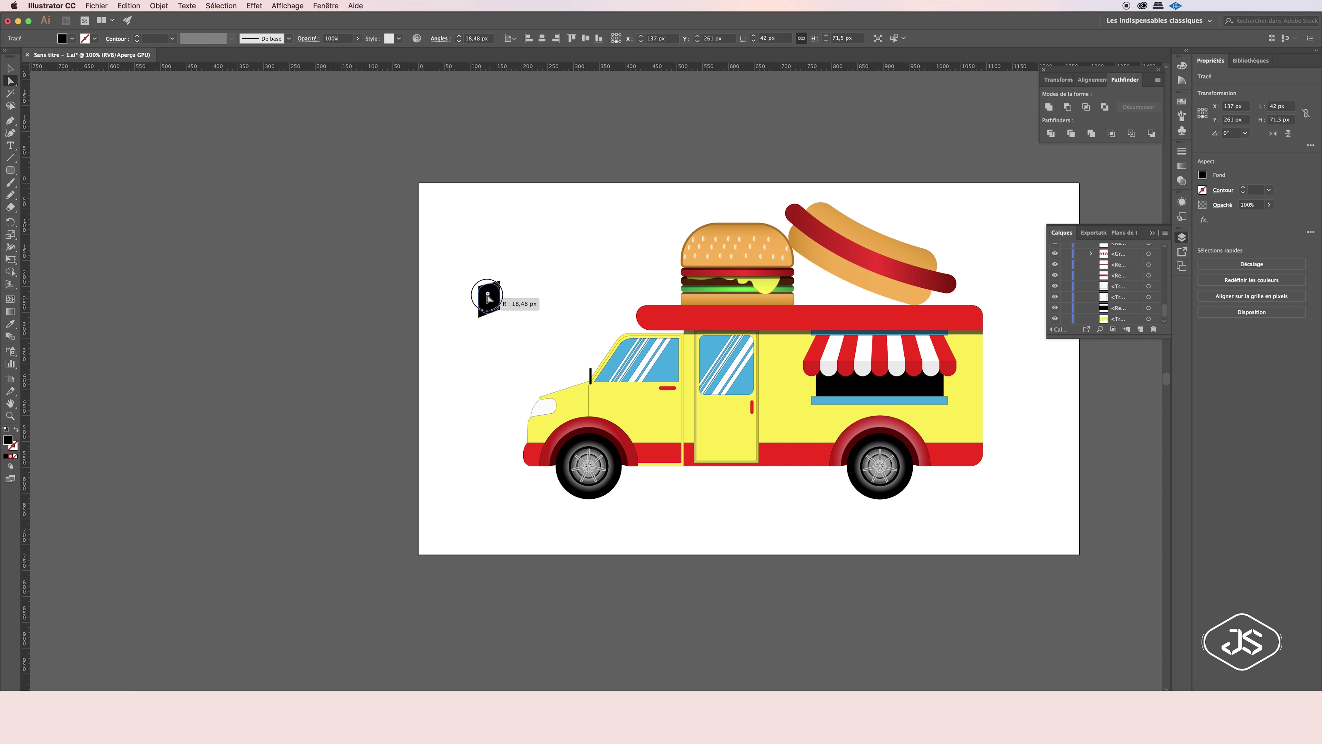
key(v)
click(563, 287)
scroll(562, 287, up, 1)
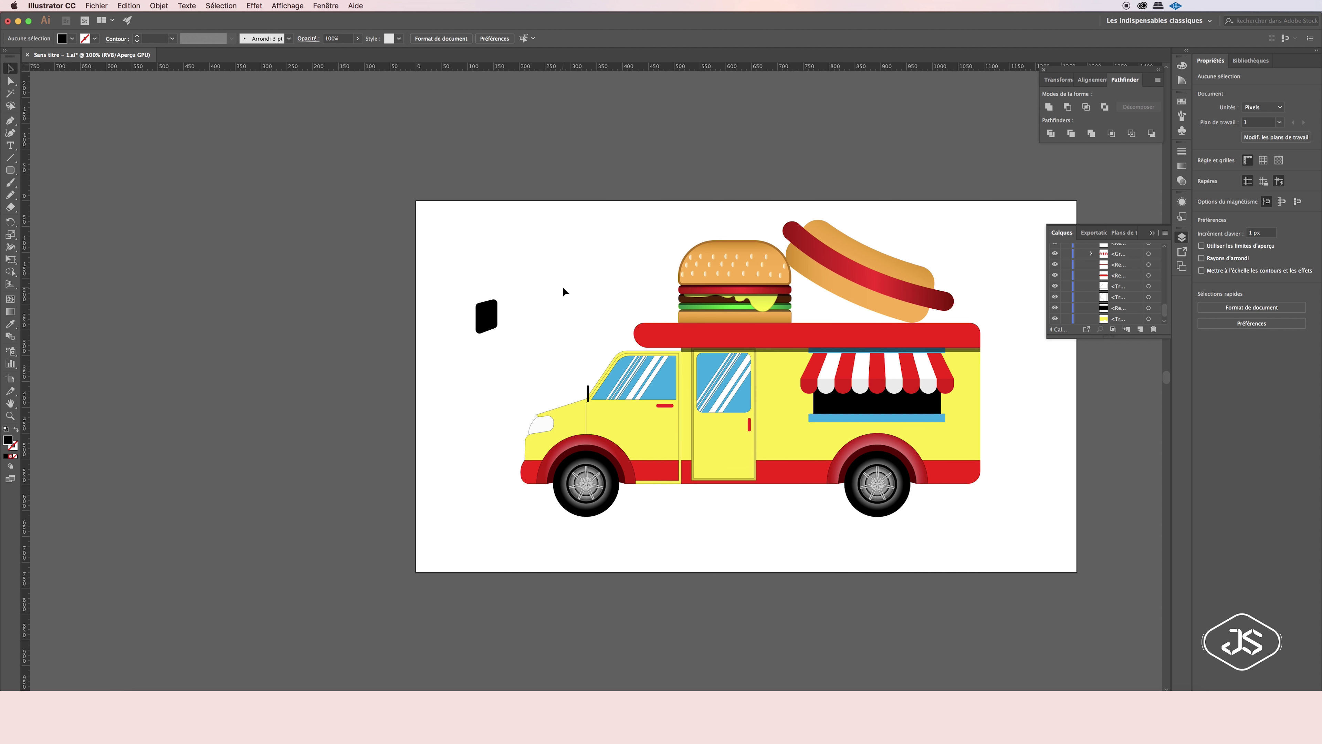
Colour the antenna at the truck's front dark brown (564100).
click(588, 393)
click(1181, 66)
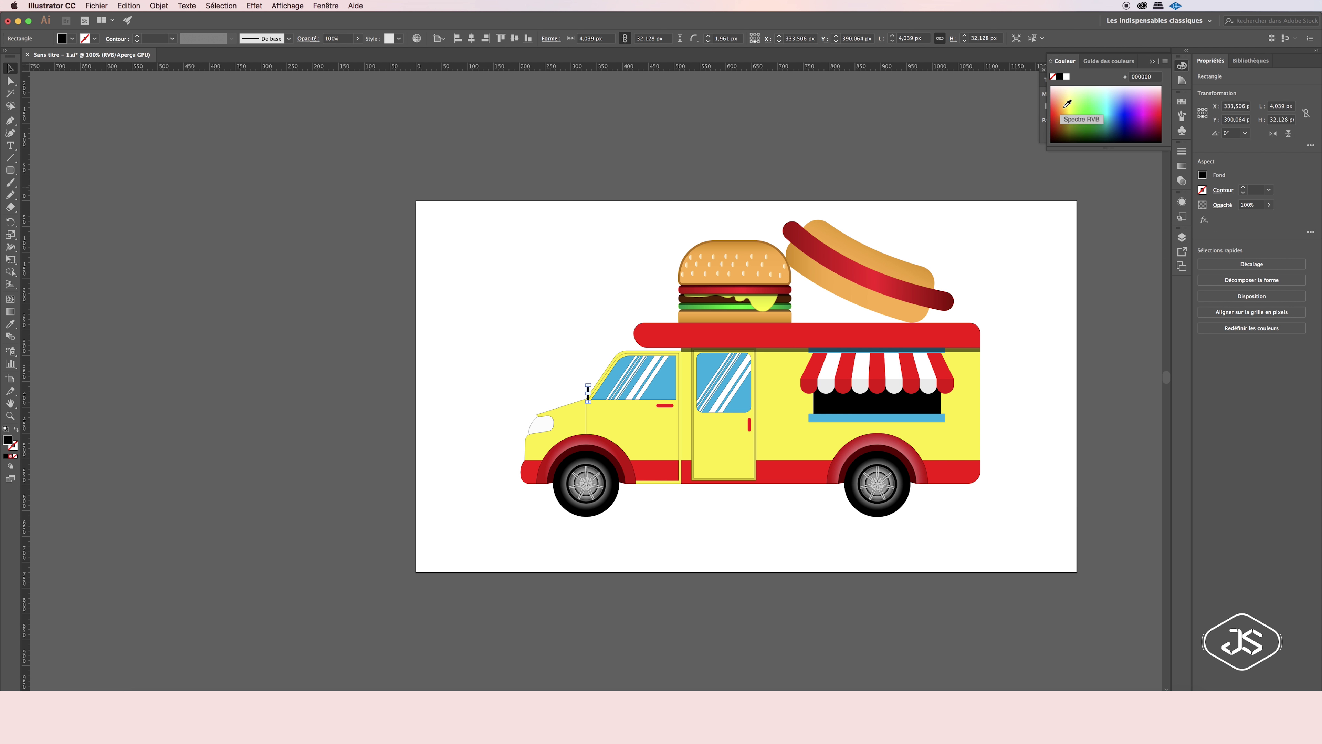
click(1067, 130)
click(547, 234)
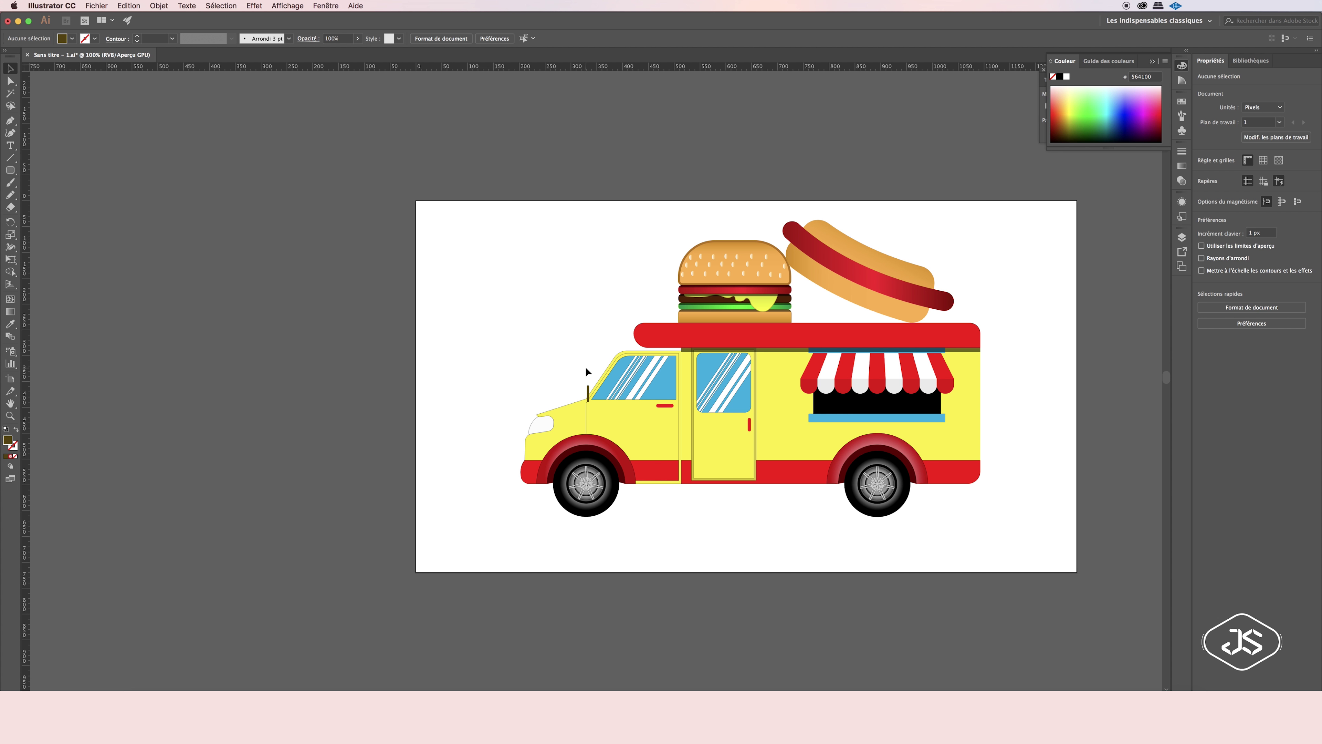
scroll(586, 371, up, 2)
scroll(586, 371, up, 1)
Tilt the antenna about 13 degrees to follow the windscreen.
click(574, 375)
drag(576, 350, 571, 346)
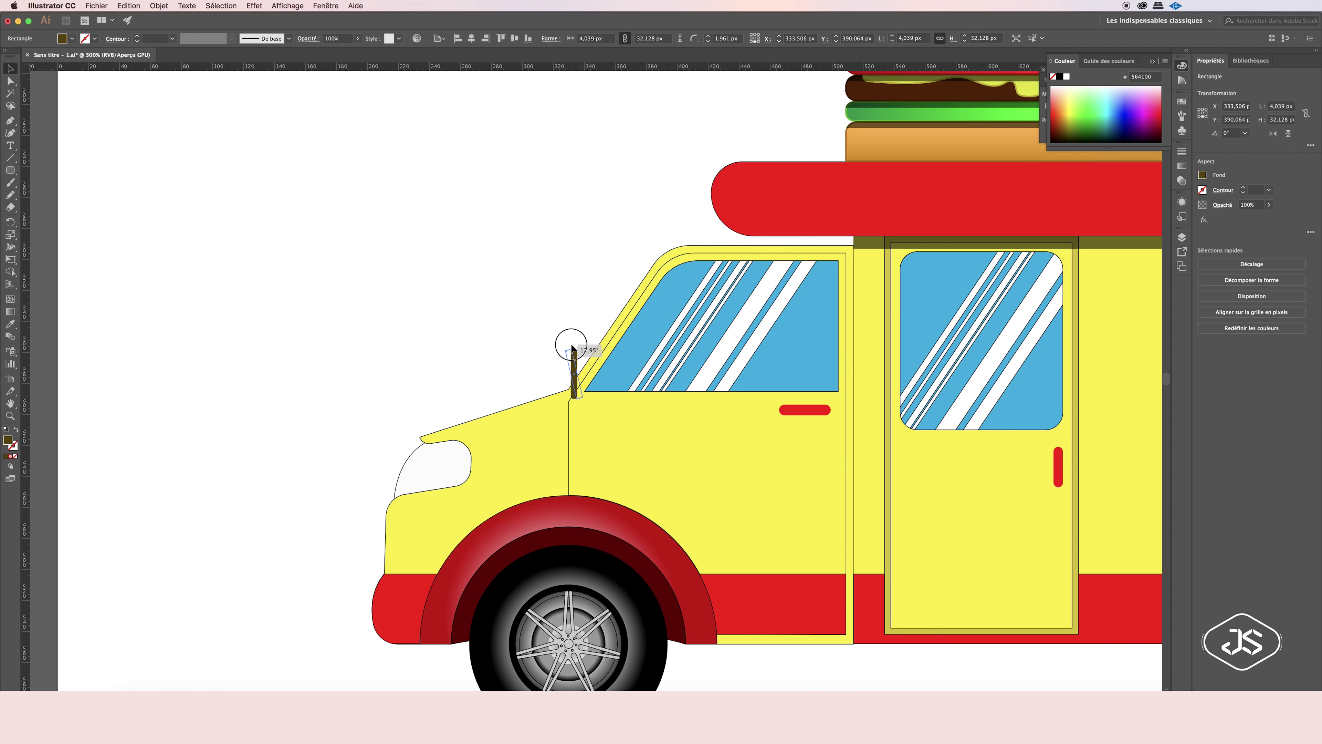
click(496, 327)
scroll(446, 387, down, 3)
scroll(710, 411, up, 1)
key(v)
click(989, 344)
click(1182, 237)
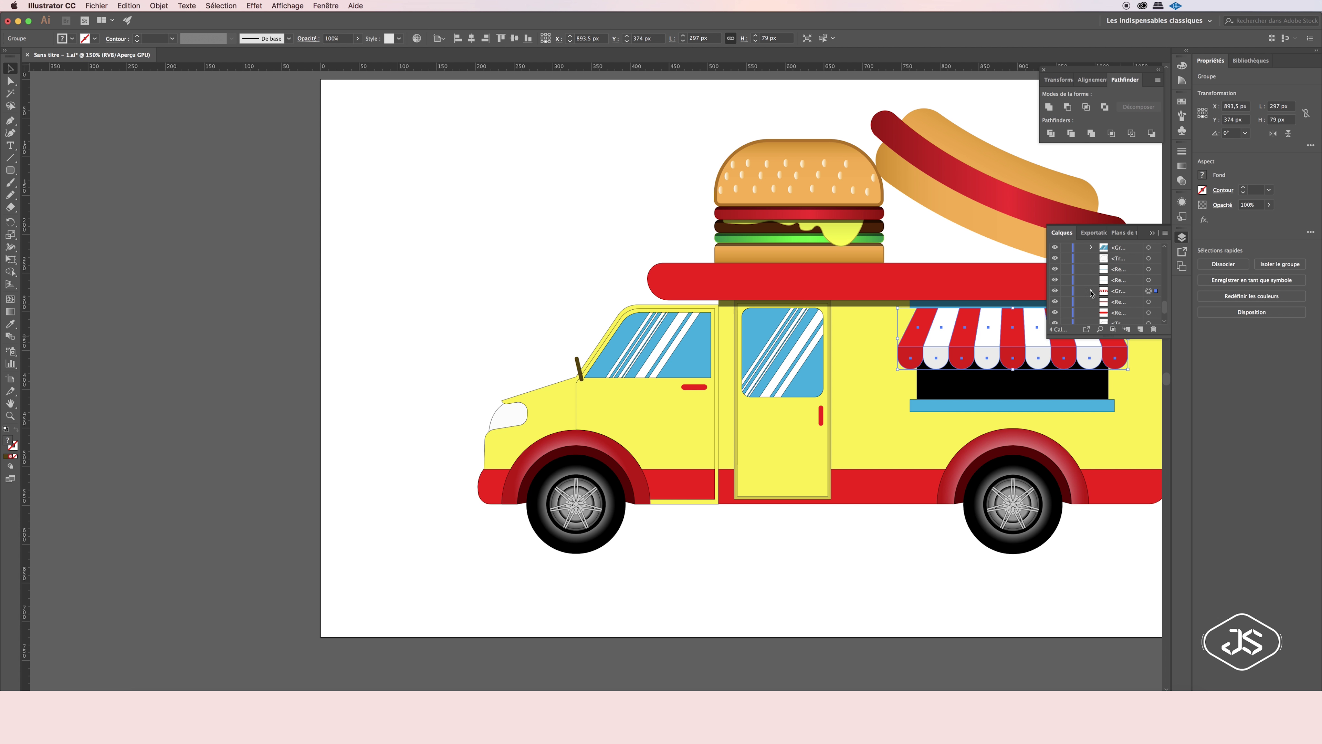
Hide the awning layer and copy the black serving-window rectangle.
click(1054, 290)
scroll(998, 357, right, 5)
click(958, 360)
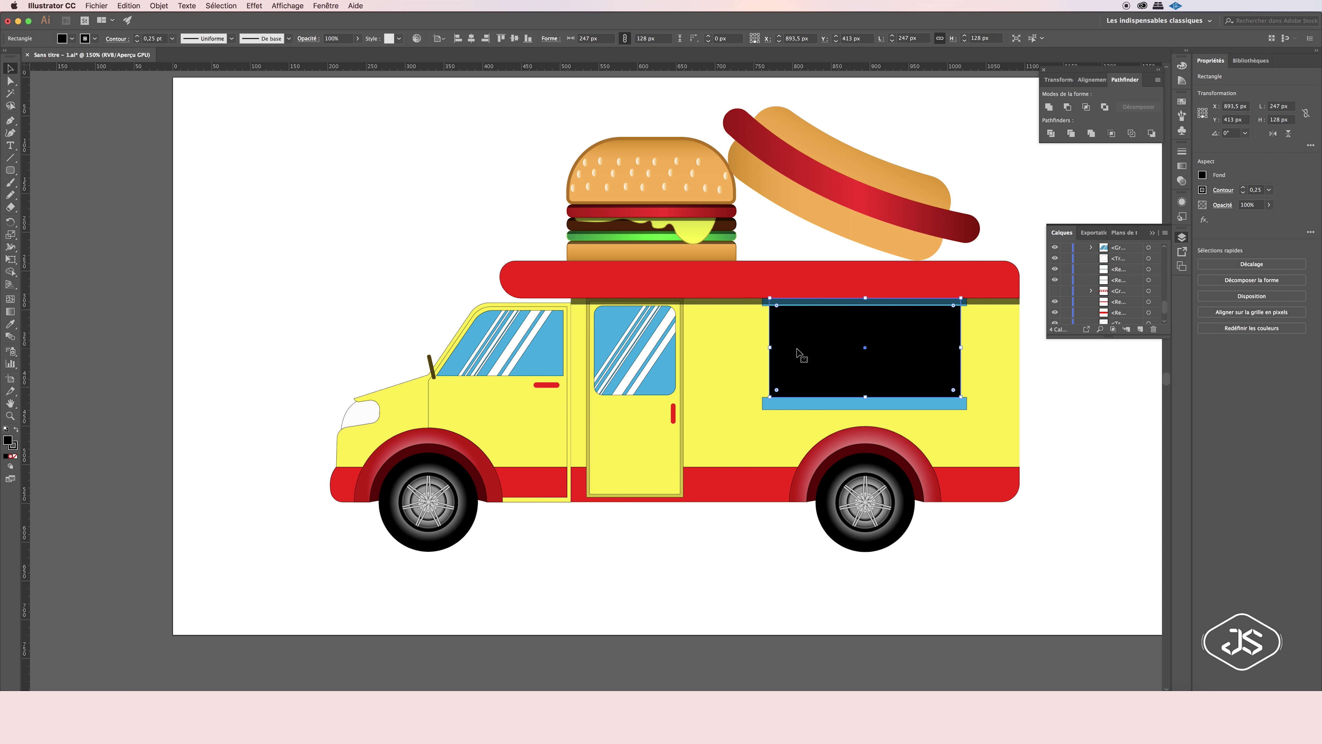
click(128, 6)
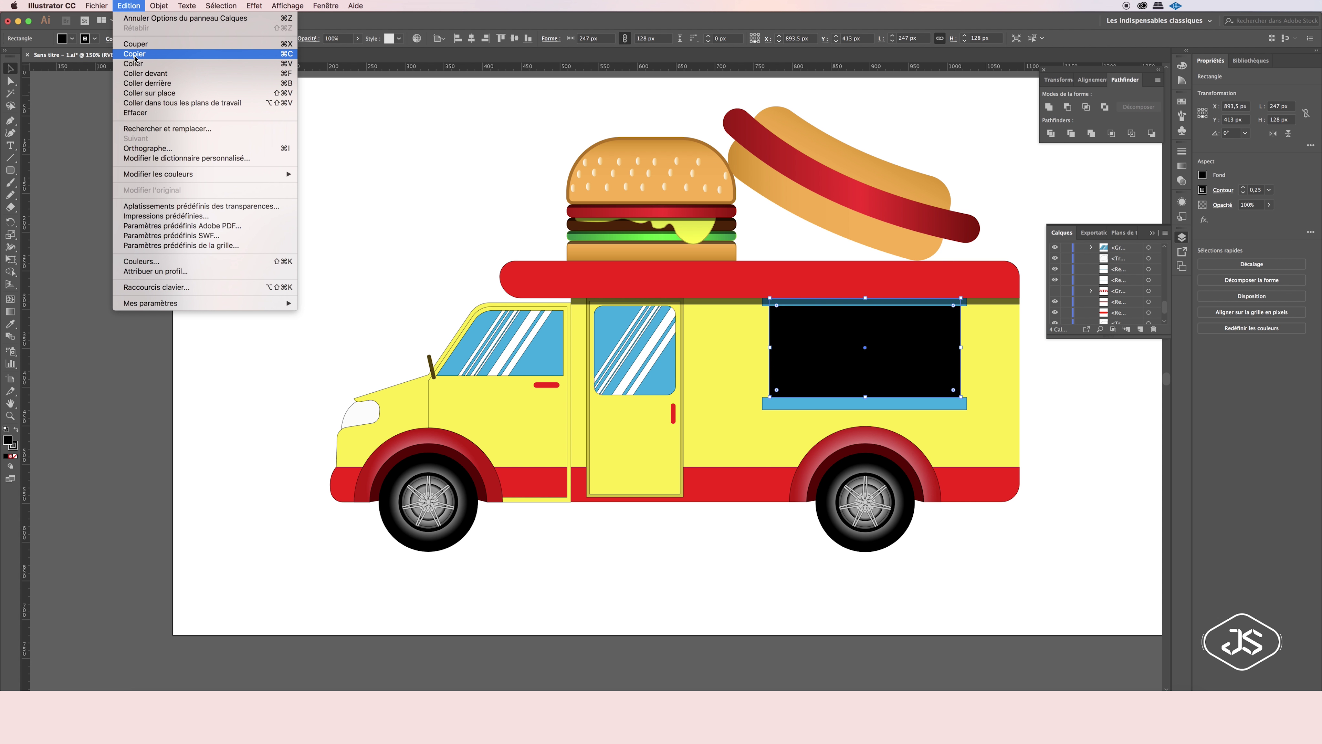
click(135, 53)
Narrow the window rectangle into a central strip filled with white.
drag(770, 348, 875, 348)
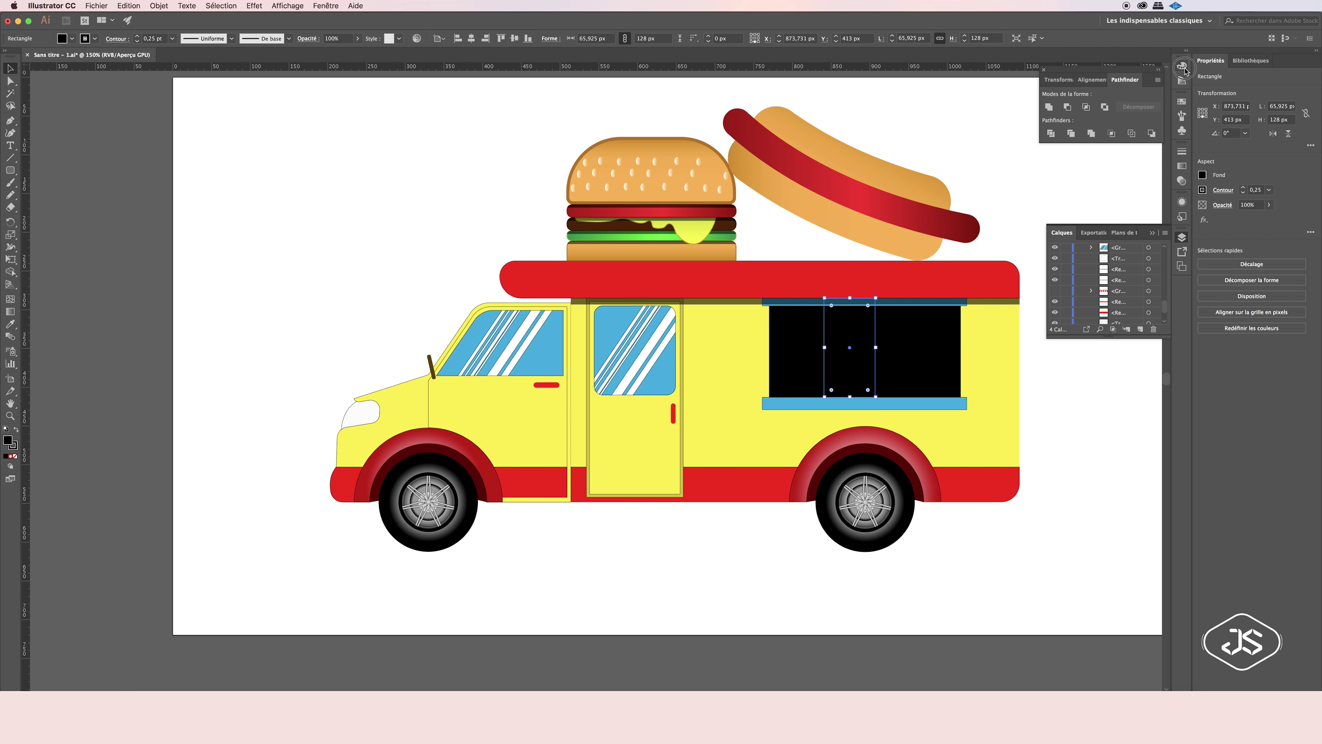
click(1182, 66)
click(1067, 77)
drag(825, 347, 821, 347)
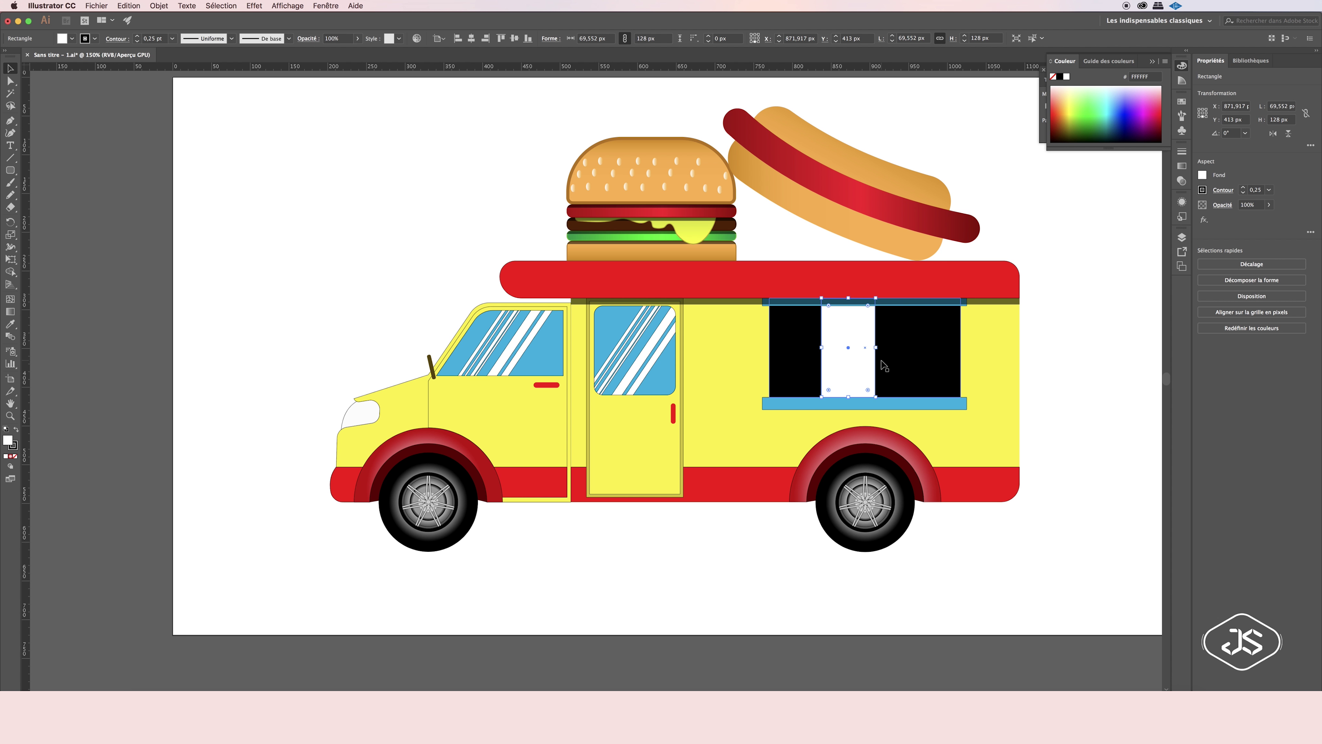
Inset the white strip's outline with Offset Path −4 px.
click(159, 6)
mouse_move(165, 225)
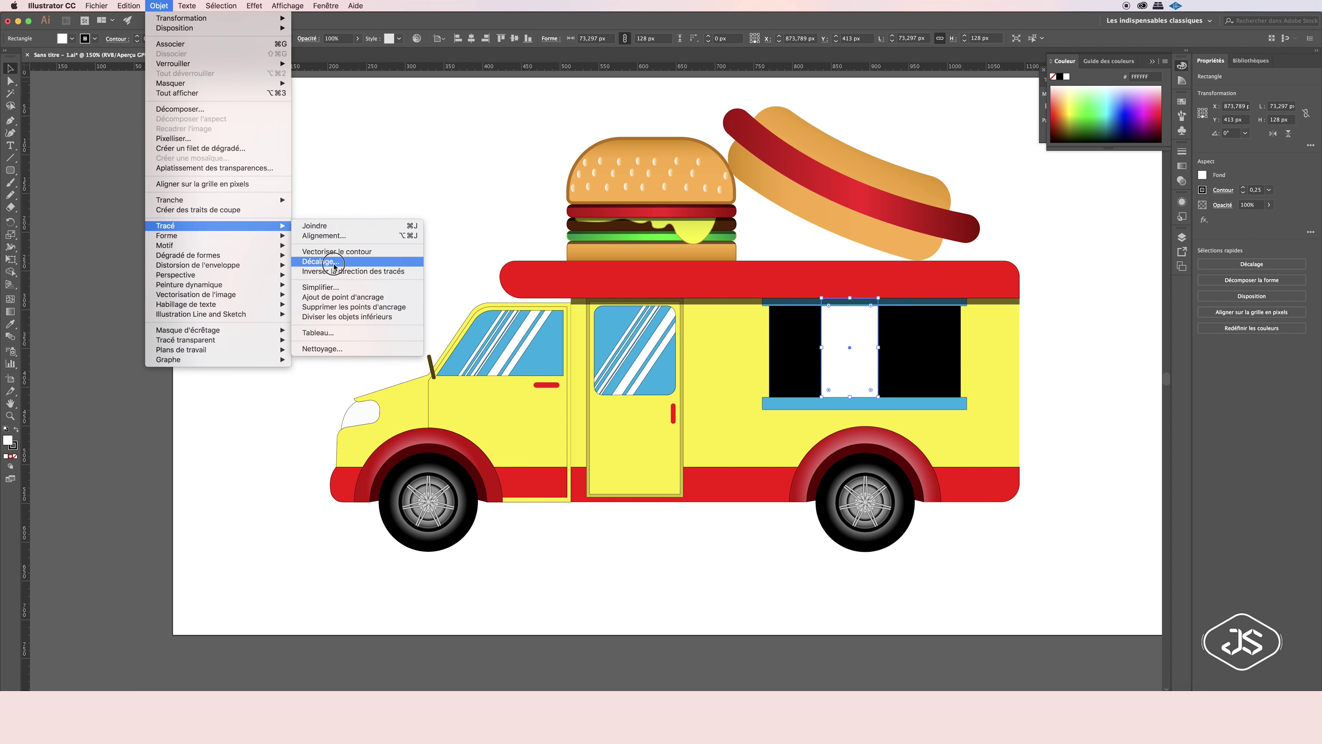
click(344, 260)
click(846, 276)
key(Return)
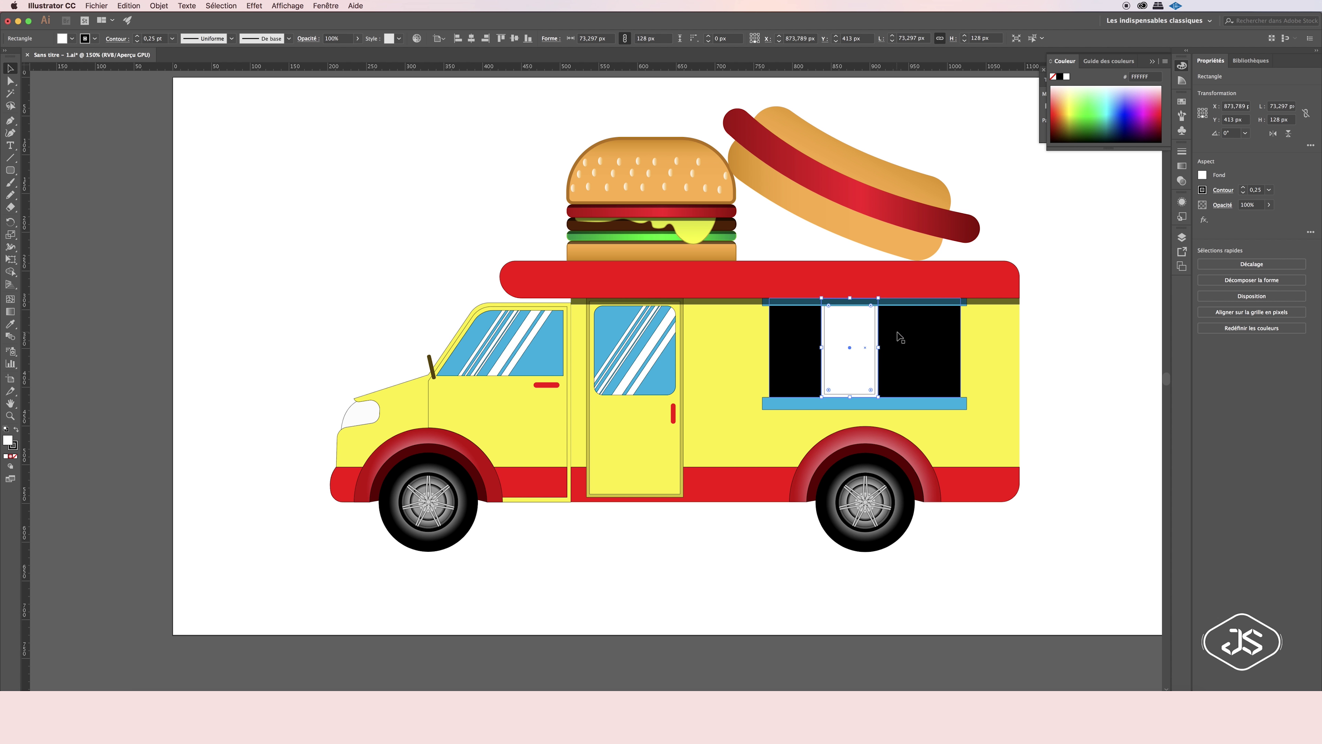
Subtract the pasted-in-front window shape with Minus Front, and deepen the body's yellow.
key(super+plus)
key(super+plus)
click(129, 6)
click(160, 73)
key(shift+super+F9)
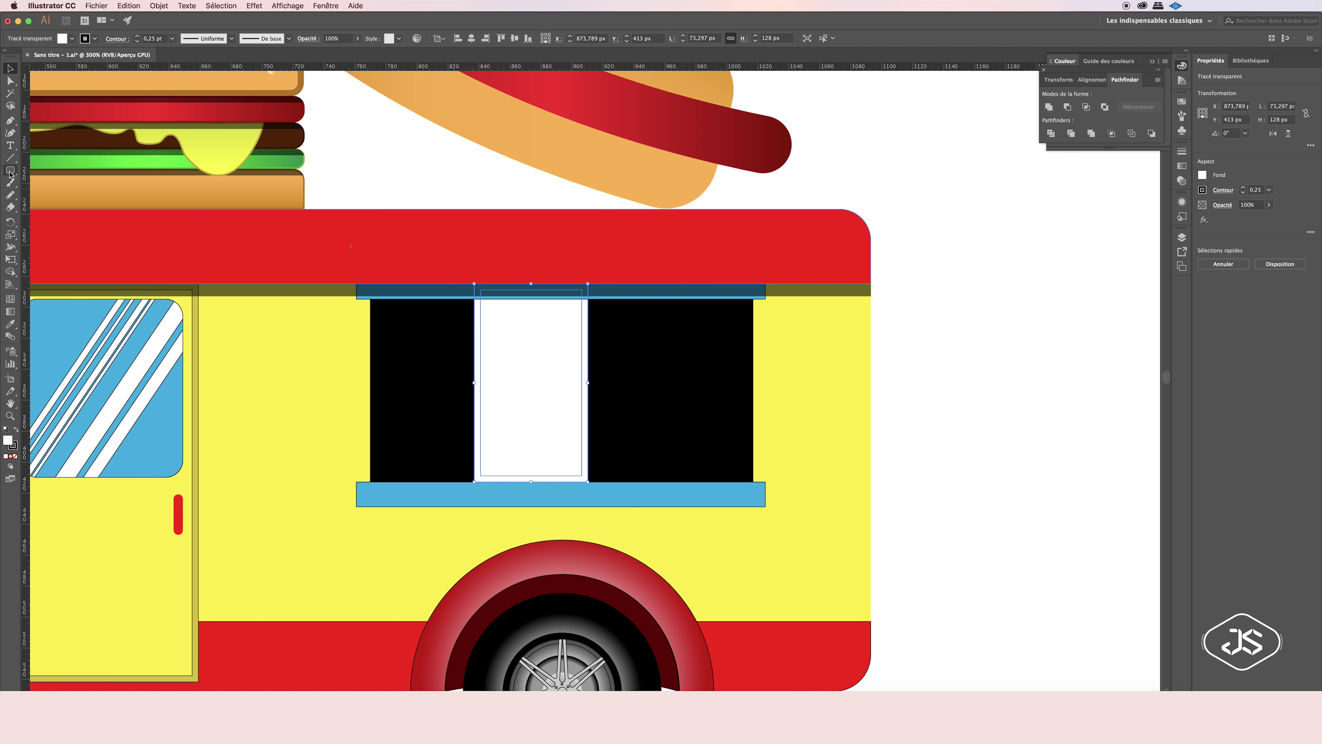
key(Delete)
click(828, 397)
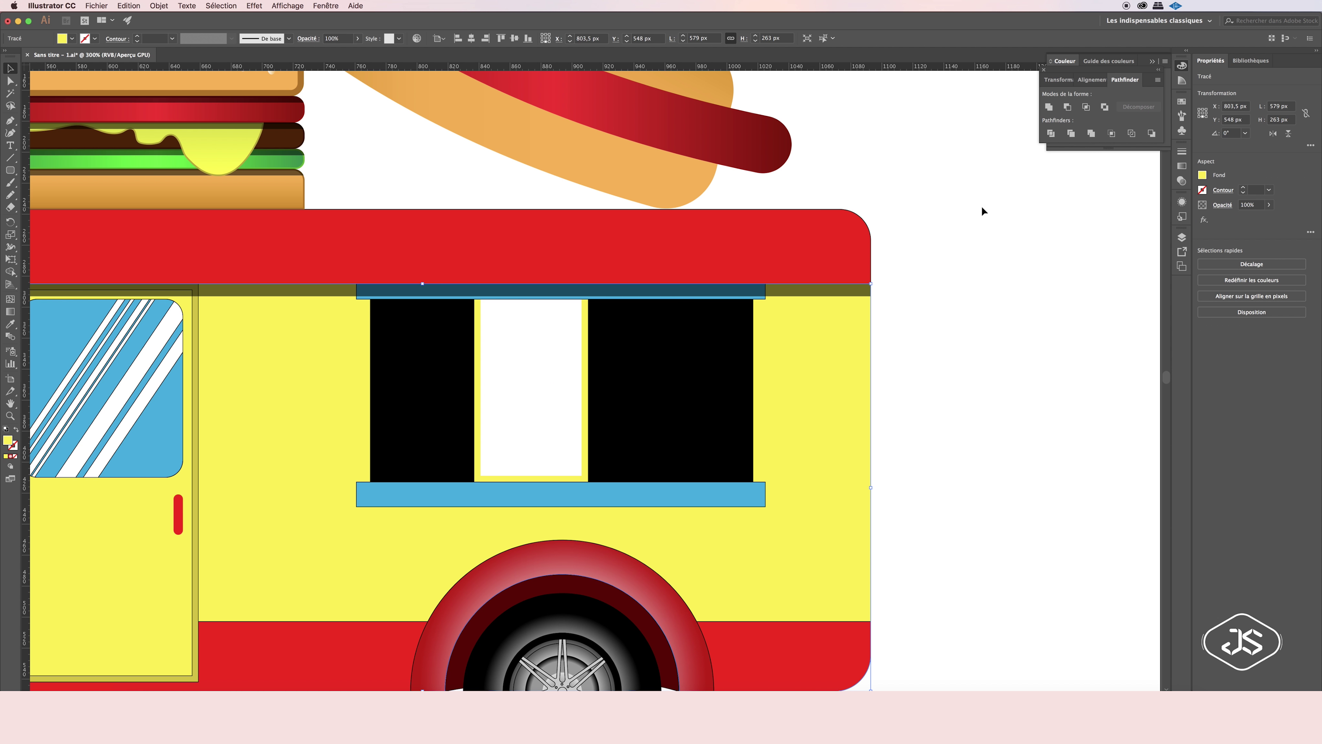
click(1064, 61)
drag(1063, 100, 1070, 105)
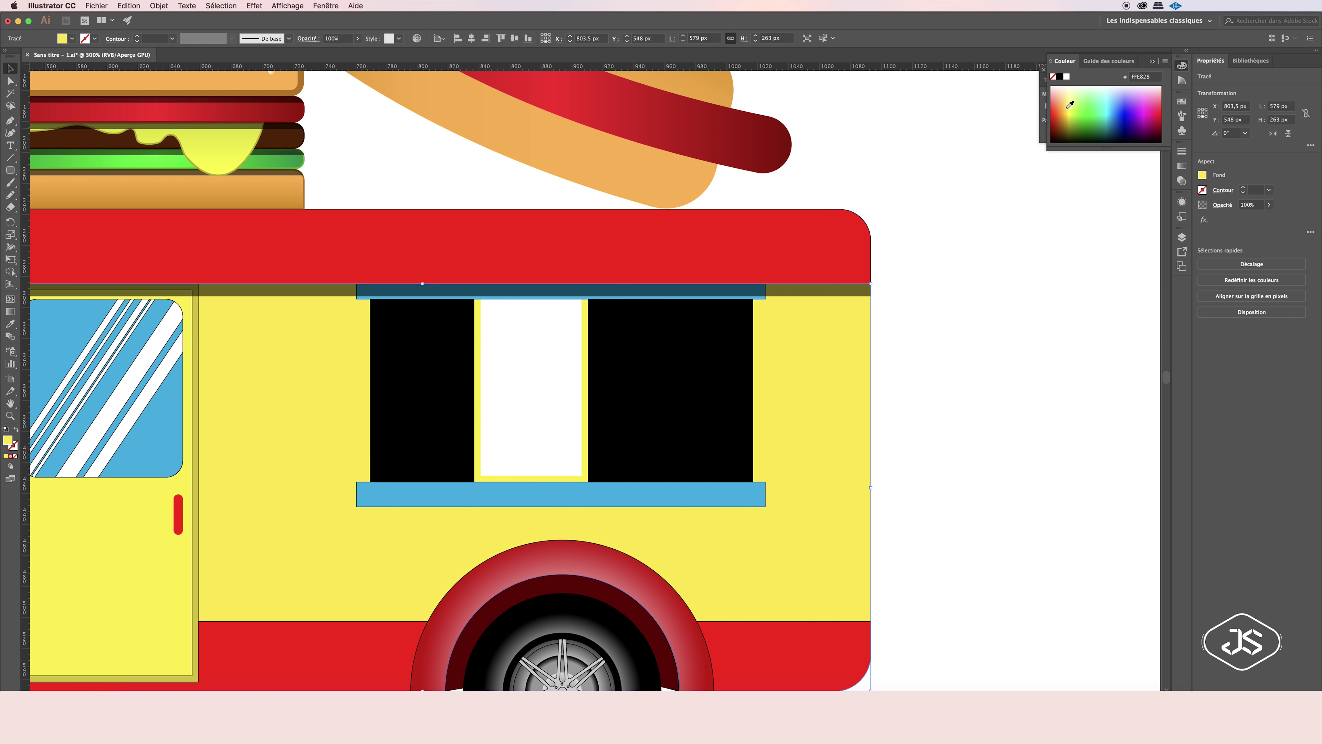
Draw a thin white stripe, duplicate it at equal spacing, and group the stripes.
key(m)
drag(961, 207, 973, 407)
scroll(972, 407, down, 1)
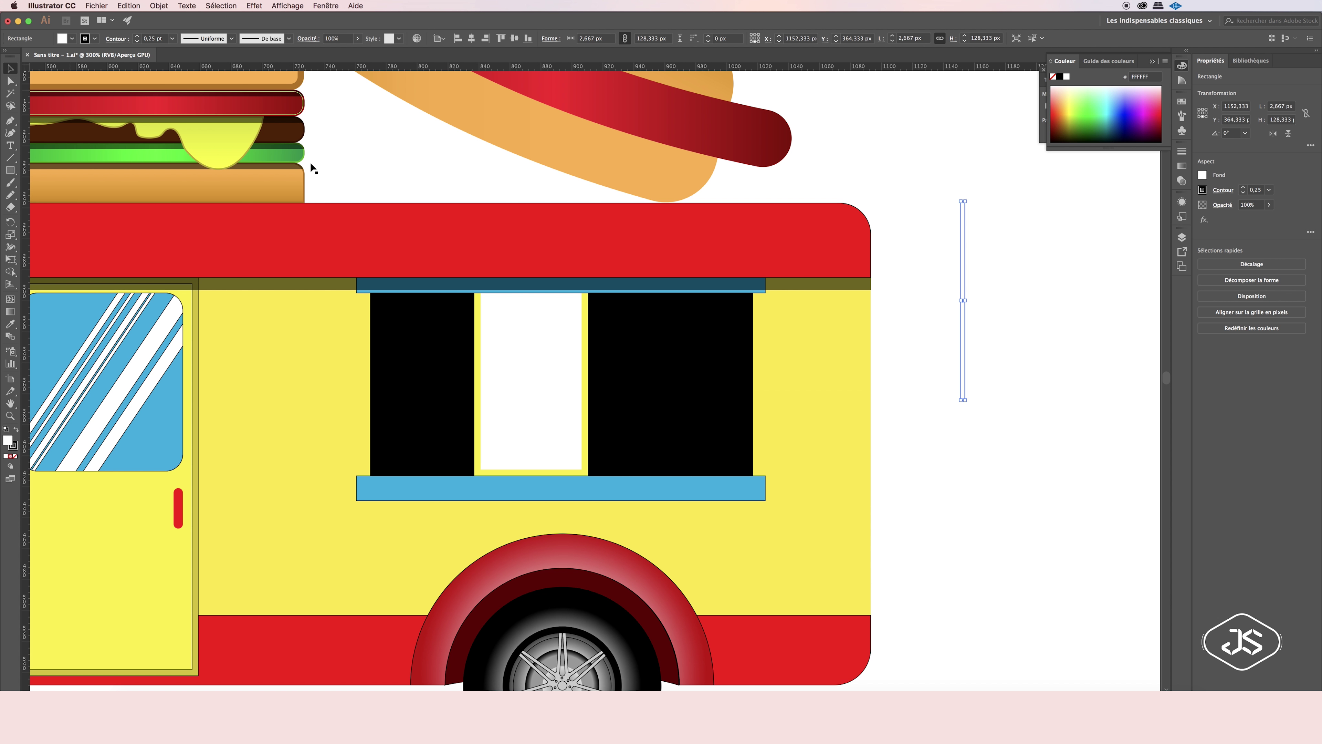
key(ctrl+plus)
key(ctrl+plus)
drag(551, 428, 598, 417)
key(ctrl+d)
mouse_move(513, 219)
mouse_down()
mouse_move(635, 296)
mouse_move(650, 359)
mouse_up()
key(ctrl+g)
Tilt the stripe group over the white pane and clip it with a clipping mask.
key(ctrl+minus)
key(ctrl+minus)
key(ctrl+minus)
mouse_move(624, 370)
mouse_down()
mouse_move(215, 408)
mouse_move(413, 402)
mouse_up()
click(375, 446)
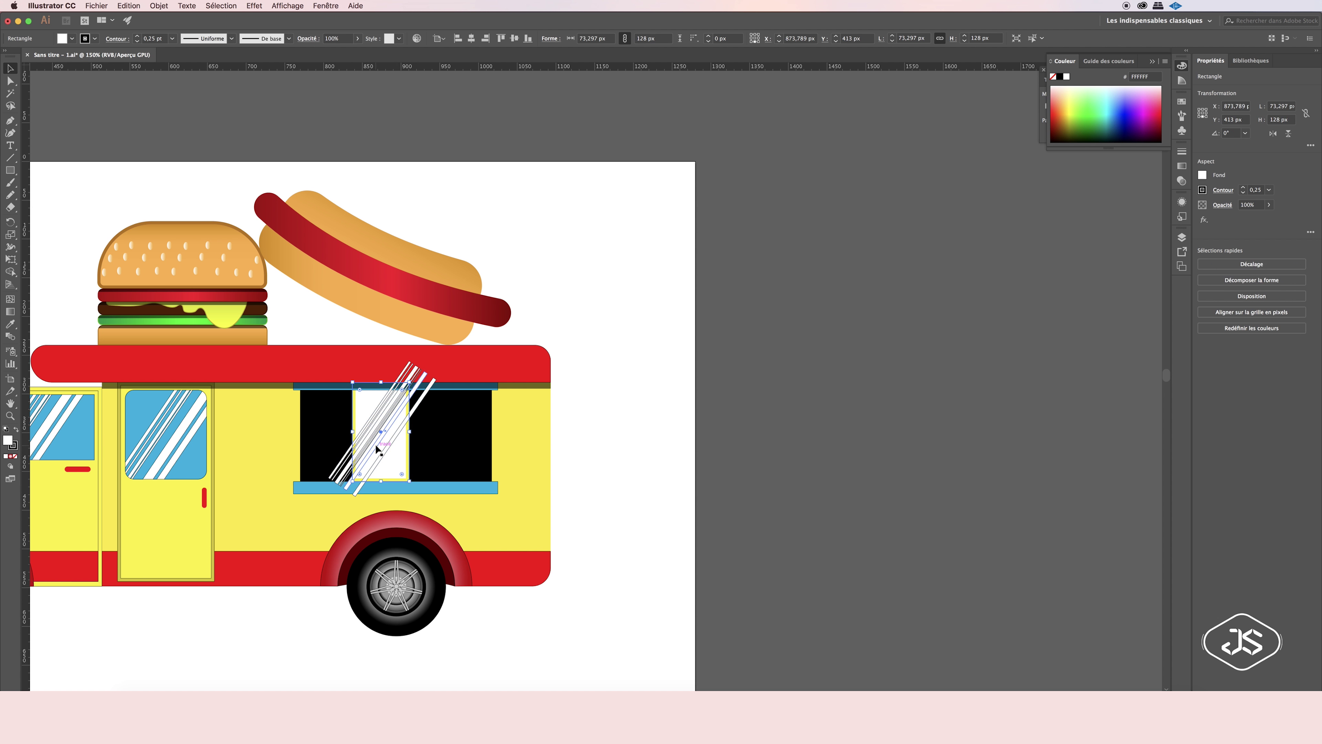
key(super+shift+F9)
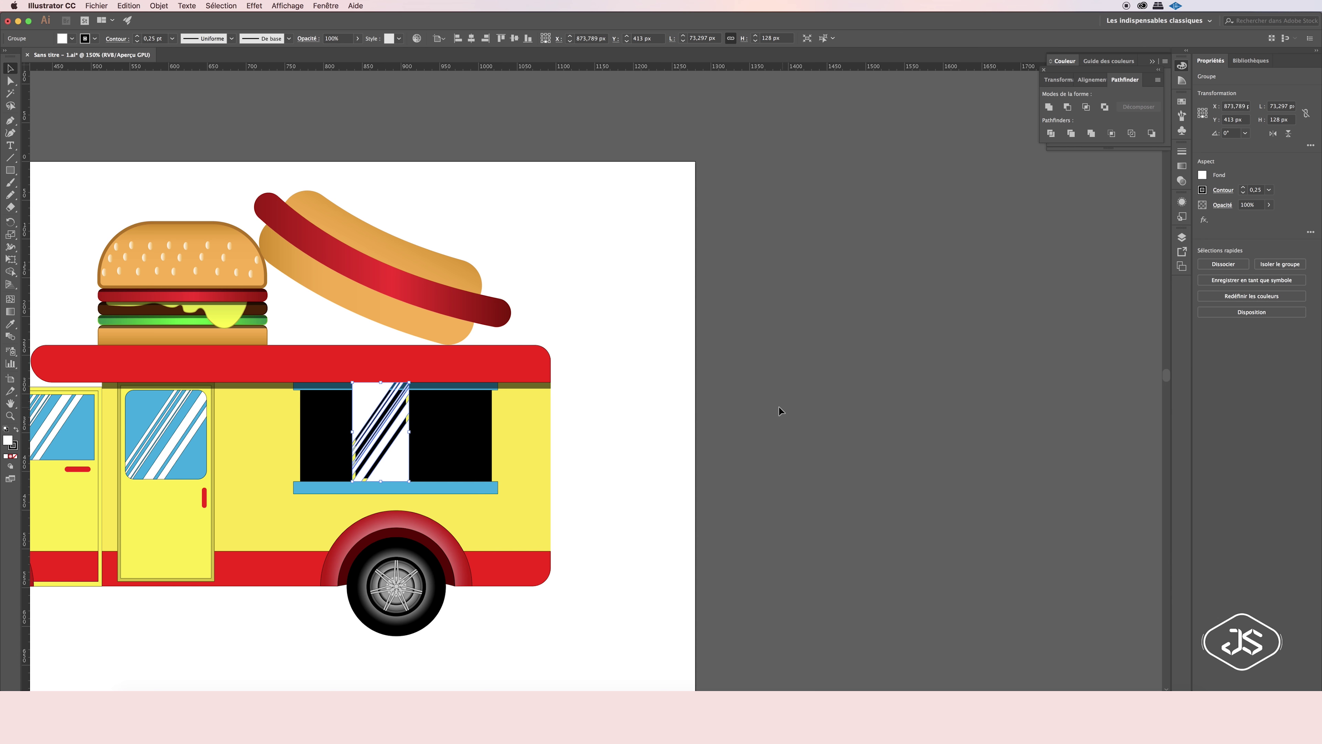
click(158, 5)
click(172, 292)
Fill the pane with the door window's blue and stack the striped window above the white rectangle.
key(i)
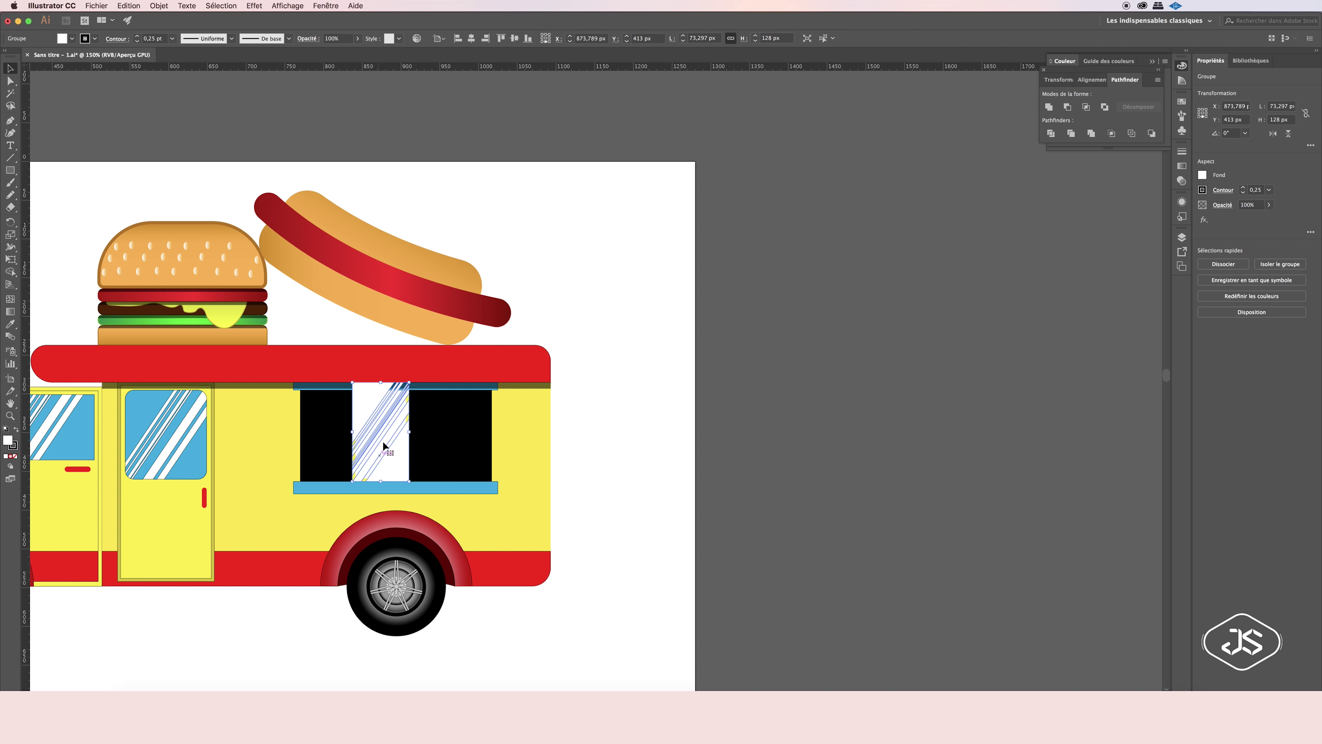
click(187, 411)
key(v)
click(1181, 237)
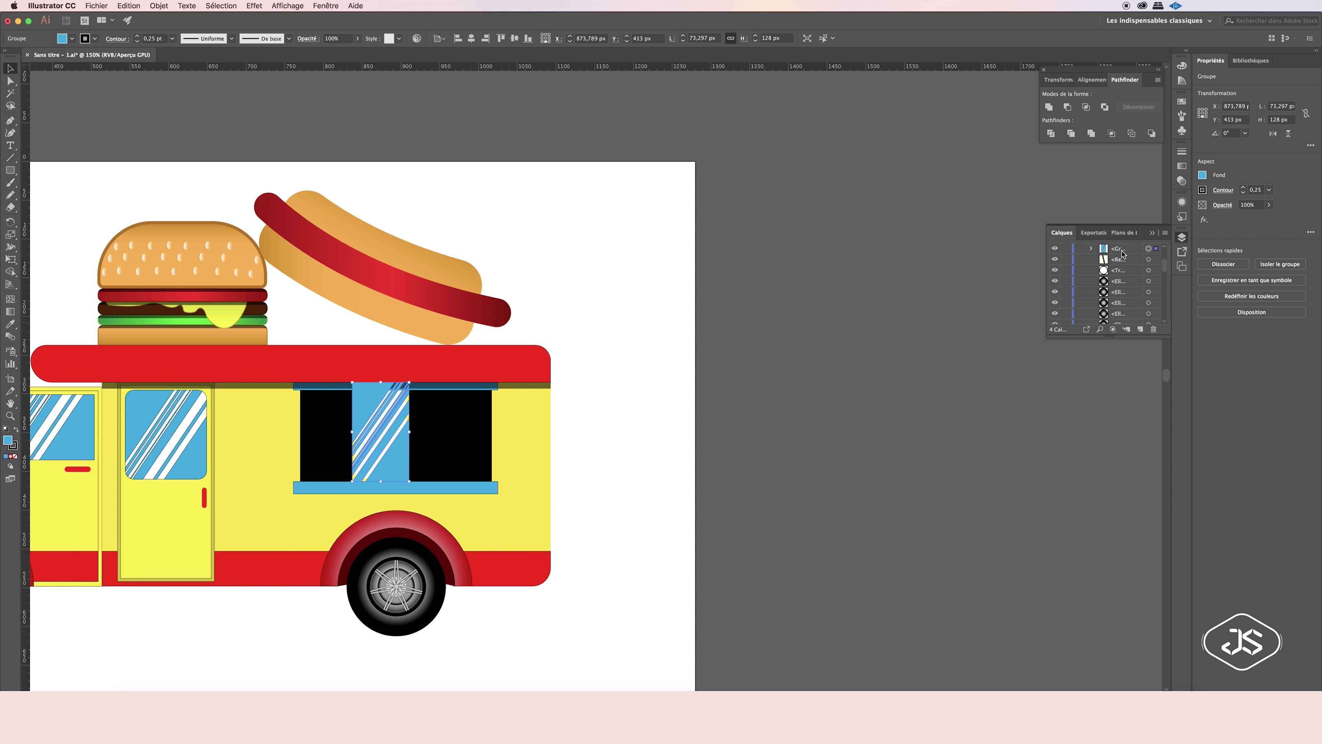
click(1054, 250)
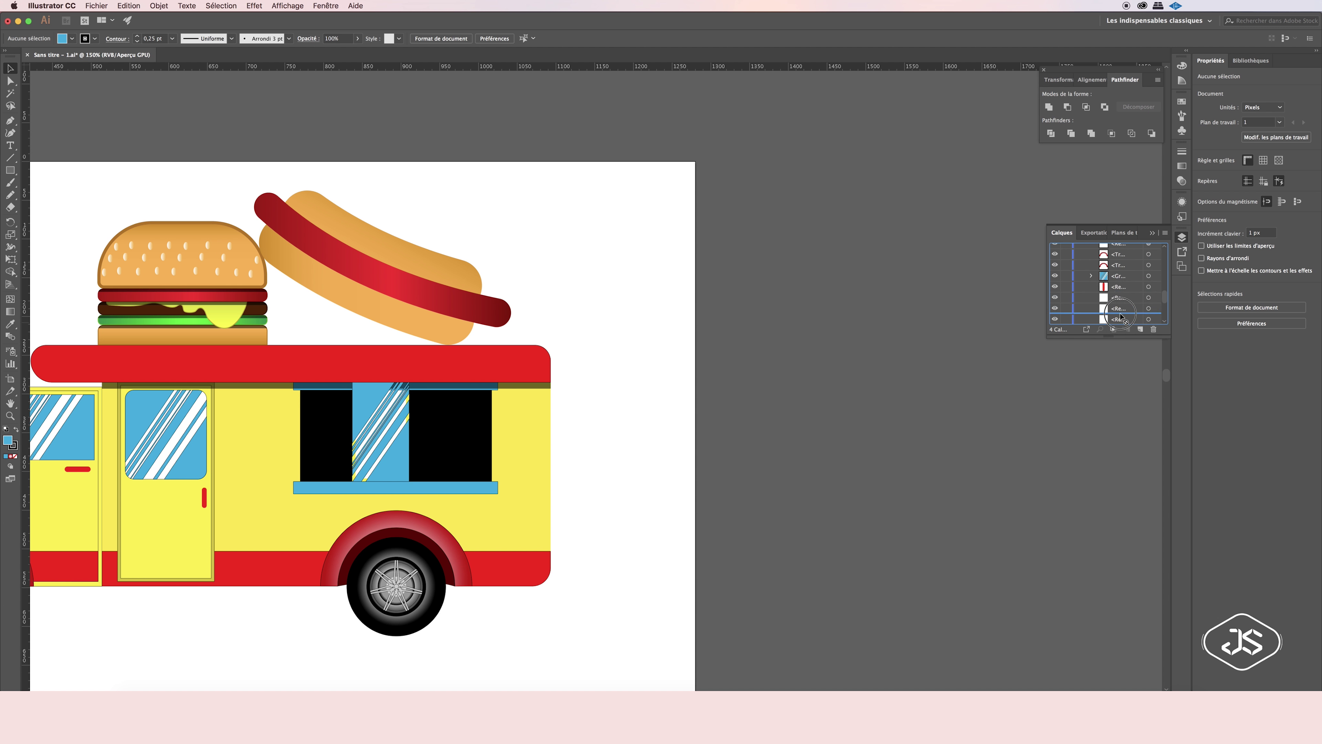
scroll(1124, 277, down, 3)
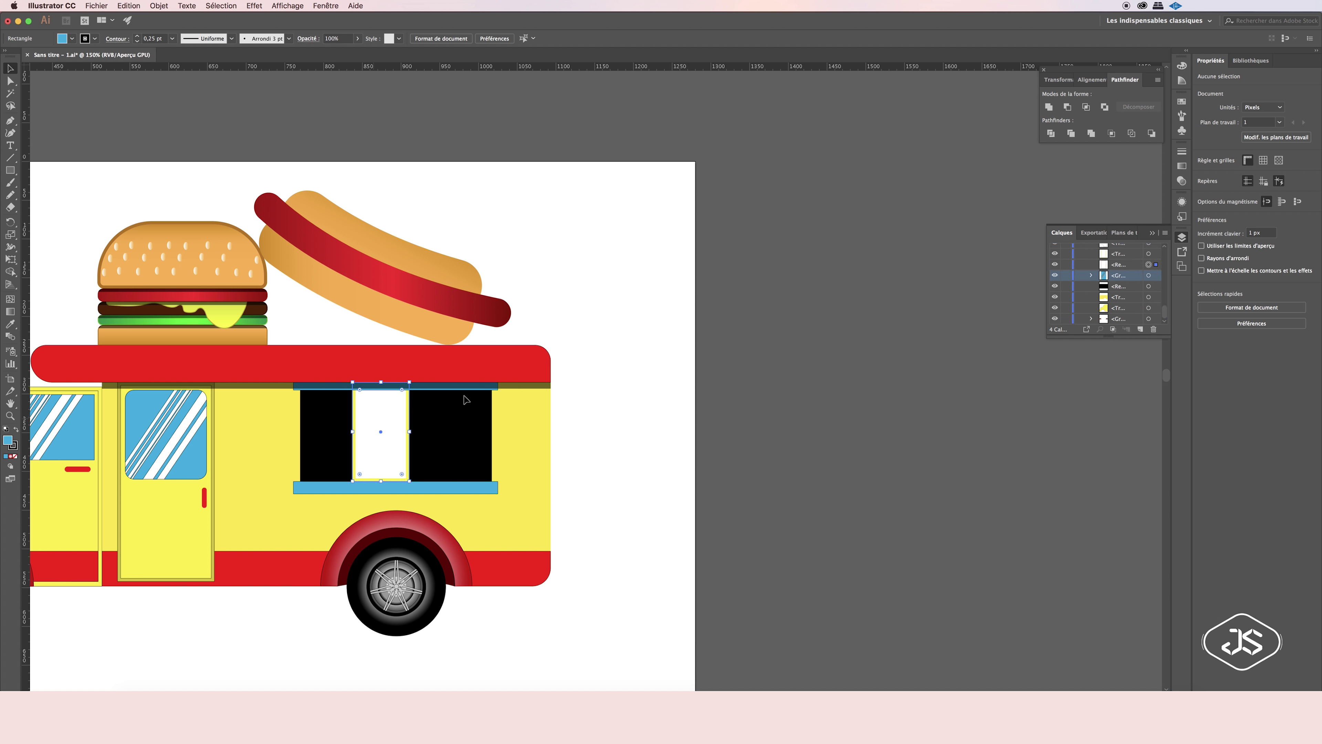
click(374, 422)
drag(1118, 275, 1108, 260)
Duplicate the striped pane with its backing to the right, butted against the left one.
click(368, 413)
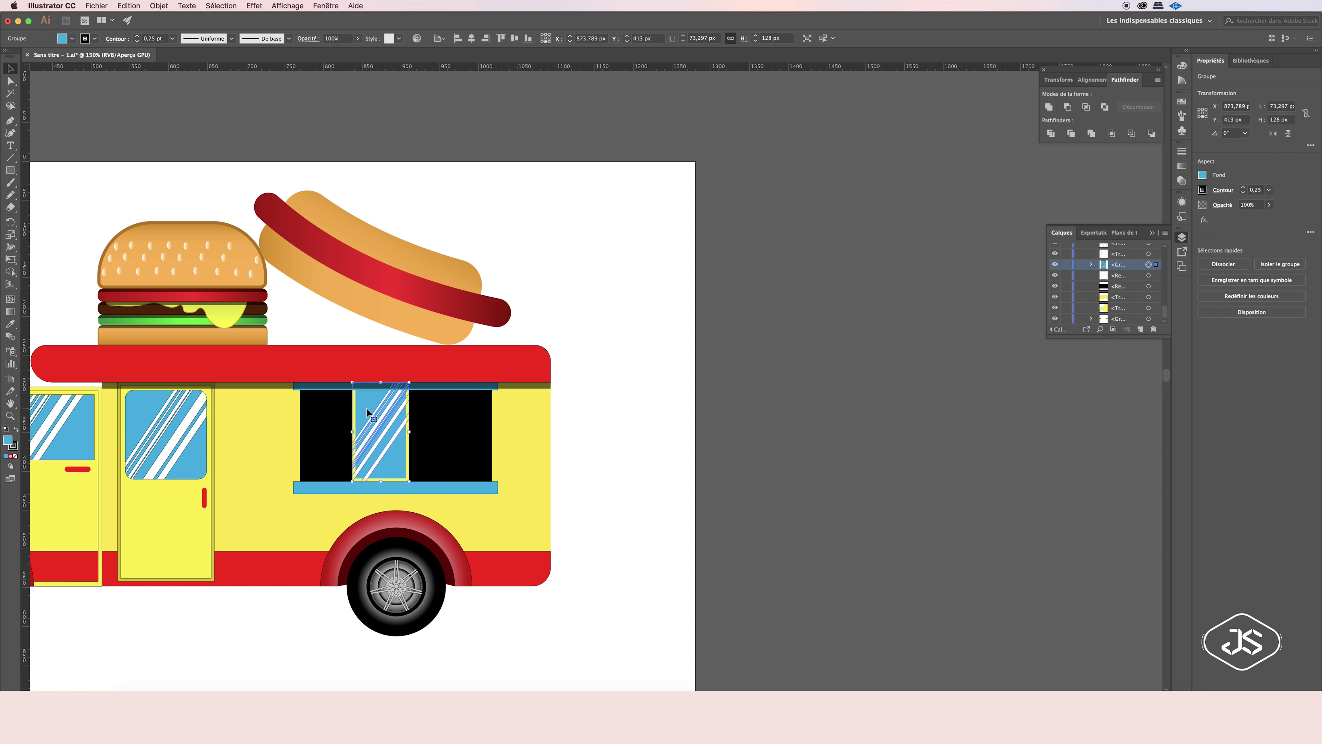
shift+click(396, 433)
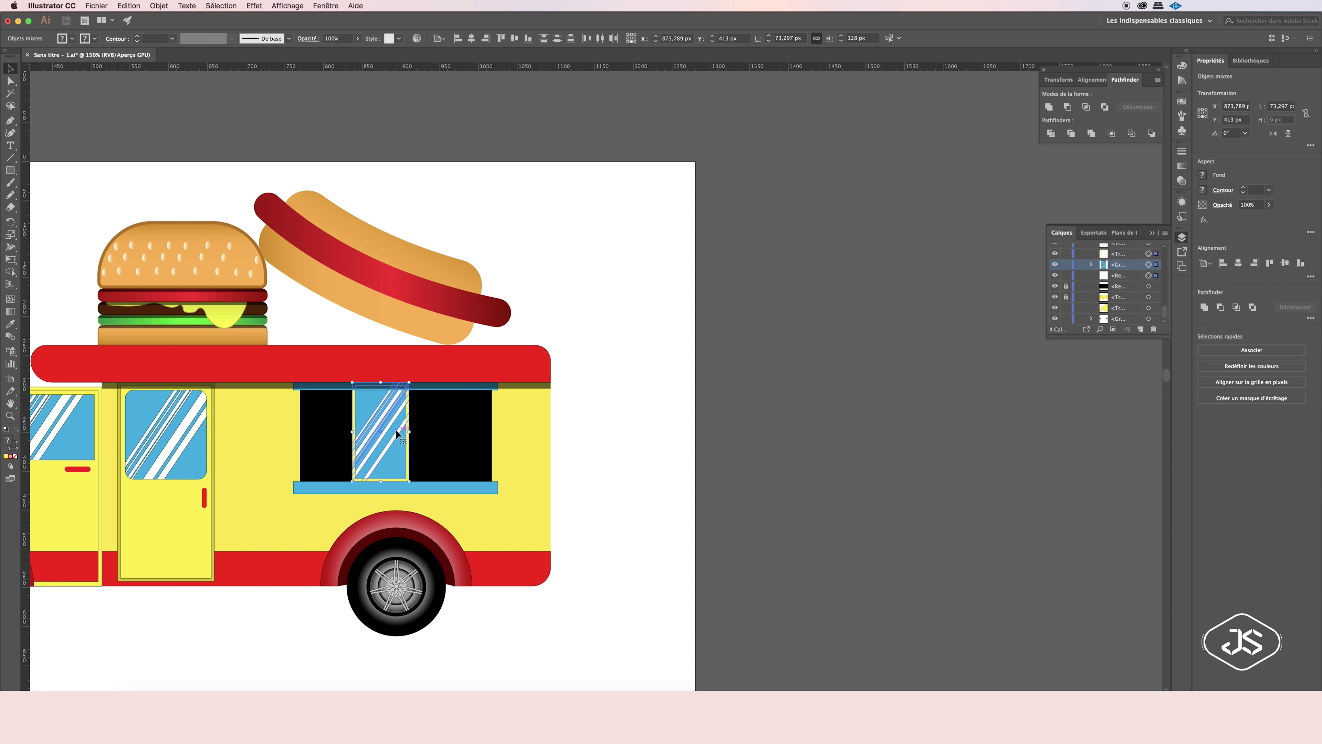
alt+drag(381, 430, 457, 438)
click(501, 442)
click(590, 441)
key(ctrl+plus)
key(ctrl+plus)
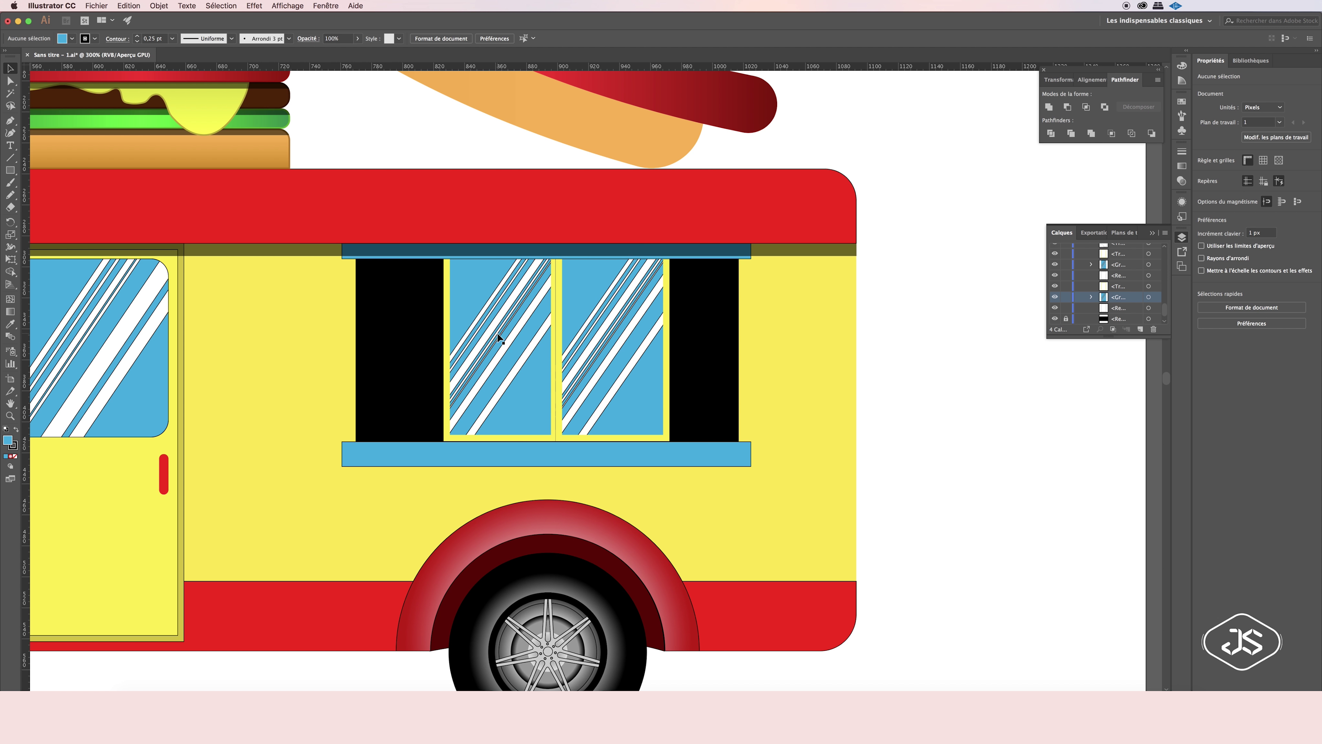
Draw a small blue rectangle beside the truck.
key(m)
drag(948, 300, 958, 316)
key(v)
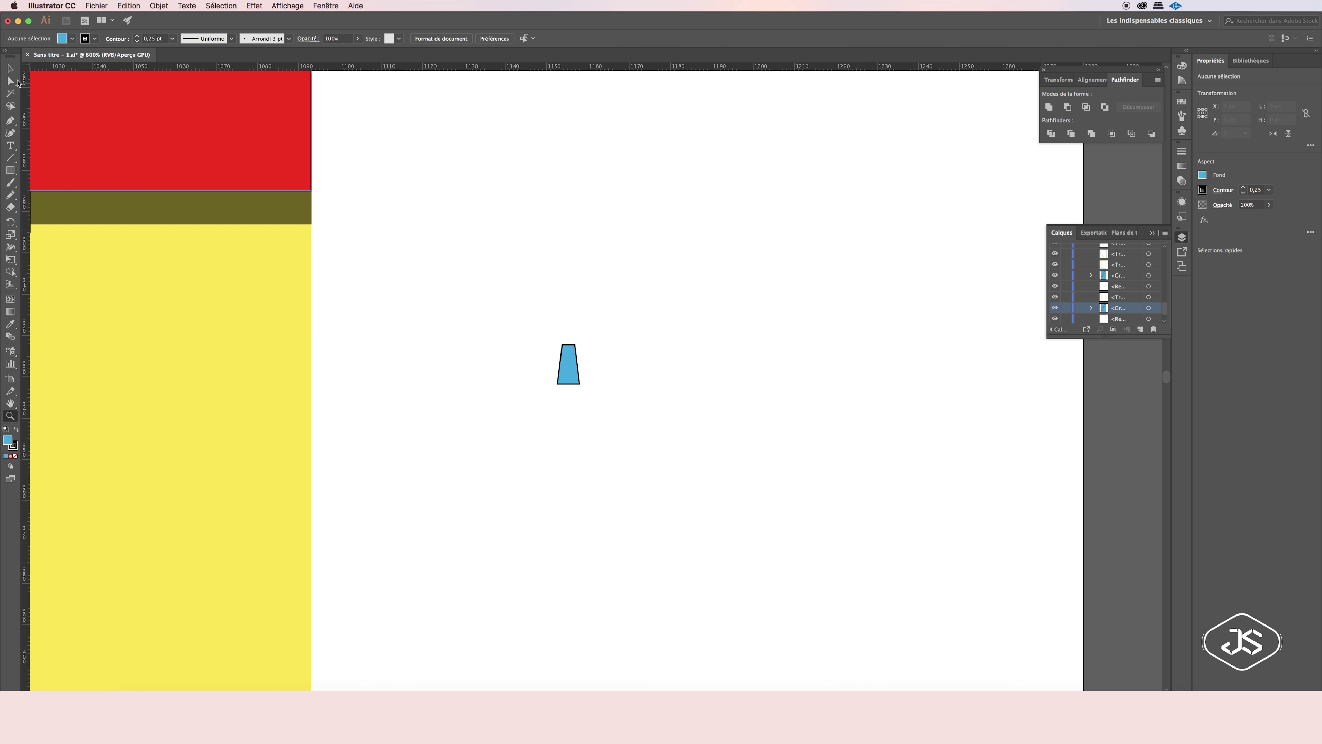
Add a wider base below the blue trapezoid, stretch the body downward, and round its top corners.
click(10, 170)
drag(544, 383, 593, 408)
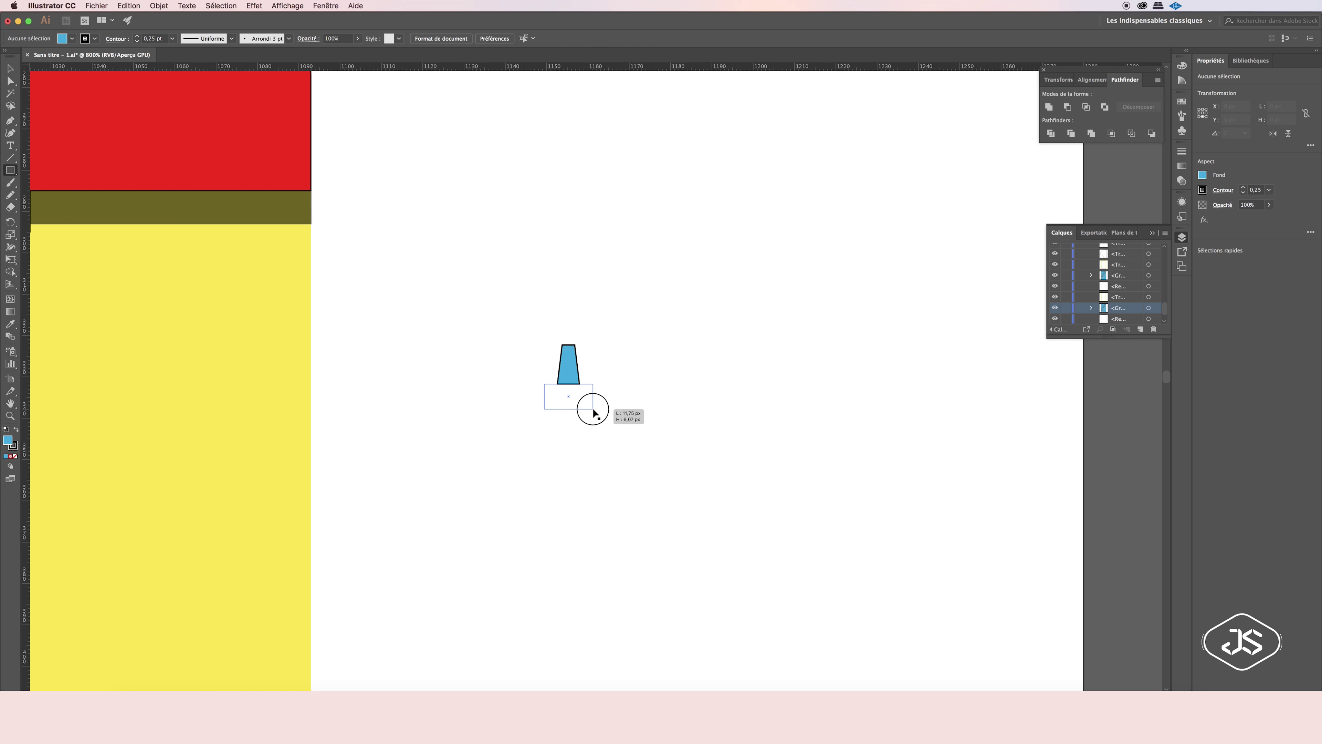
key(v)
click(584, 407)
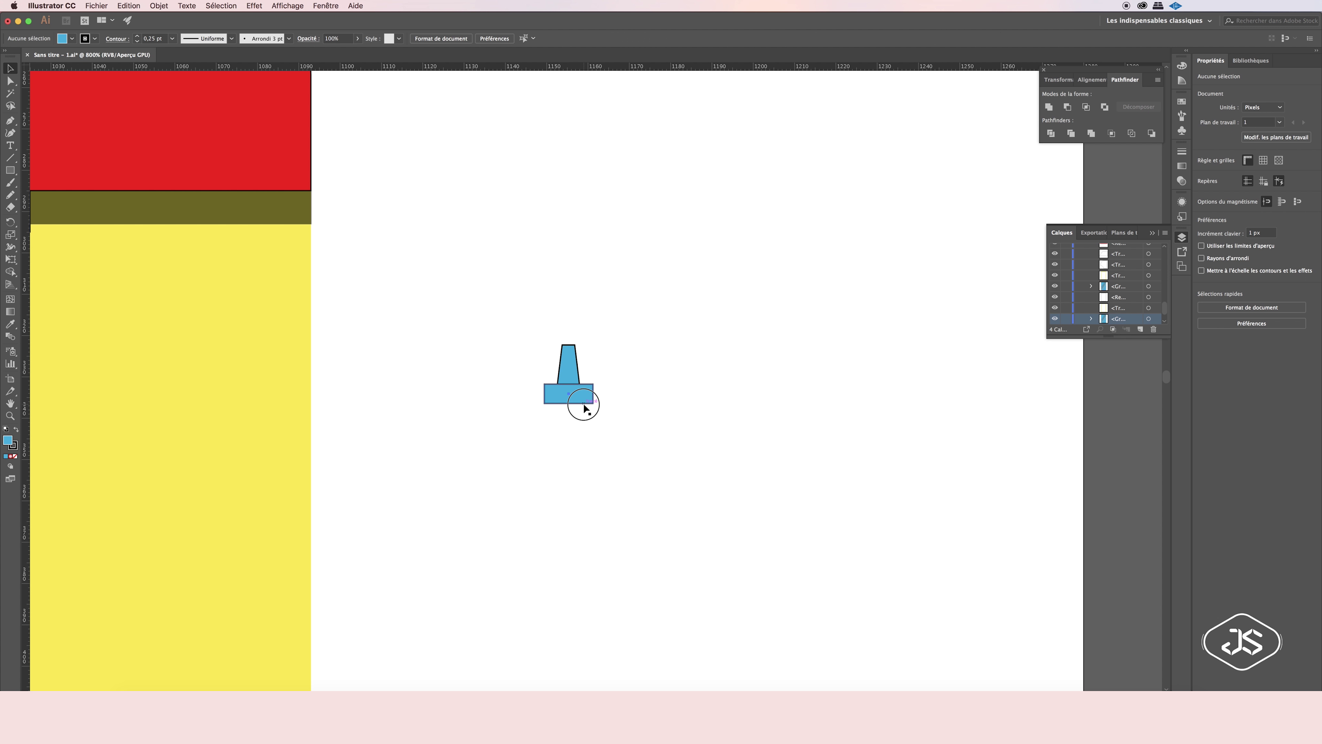
drag(568, 422, 569, 573)
key(a)
mouse_move(534, 325)
mouse_down()
mouse_move(590, 387)
mouse_move(555, 399)
mouse_up()
key(v)
click(627, 330)
Widen the tube body's bottom into a trapezoid with free distort.
click(546, 562)
key(e)
drag(544, 572, 531, 571)
click(604, 571)
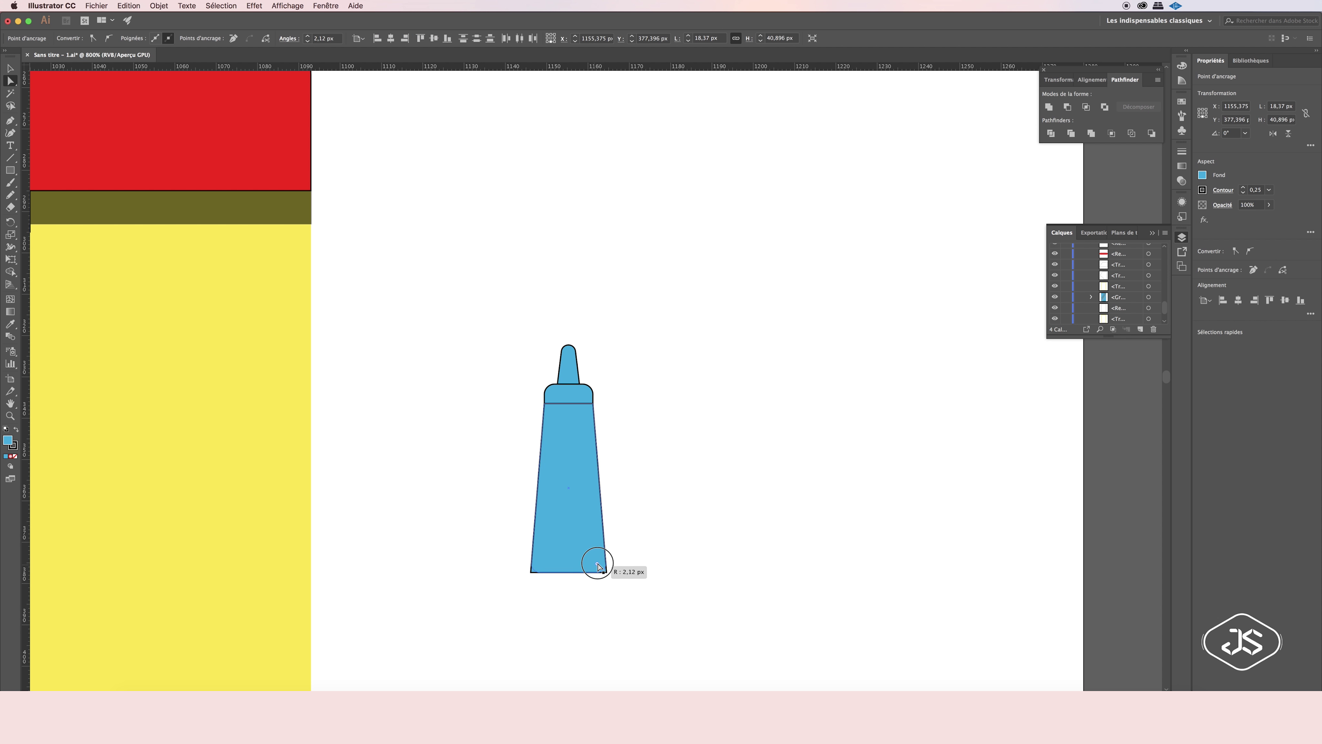
key(v)
Apply the Ciel gradient preset to the bottle body and turn its stops red.
click(1181, 166)
click(1056, 166)
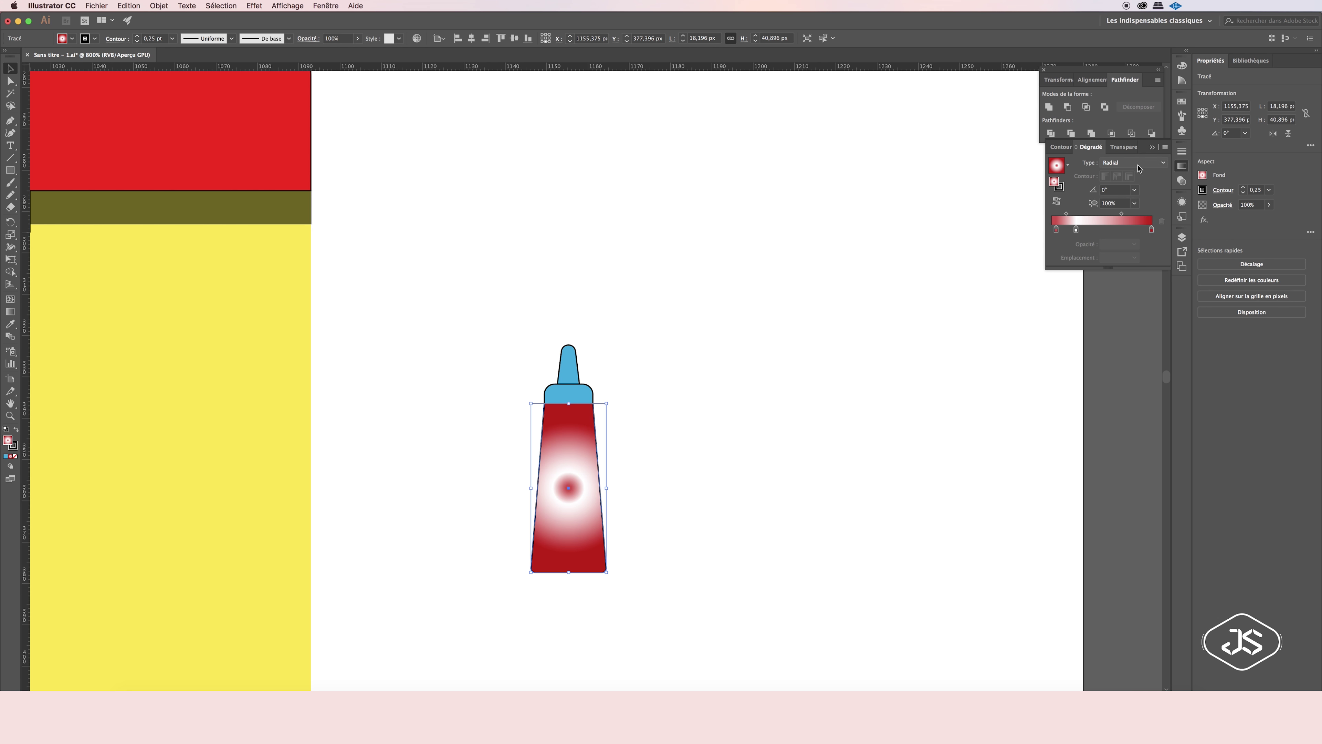
click(988, 185)
double_click(1065, 229)
click(1031, 261)
double_click(1065, 229)
click(1031, 261)
double_click(1094, 229)
click(1031, 262)
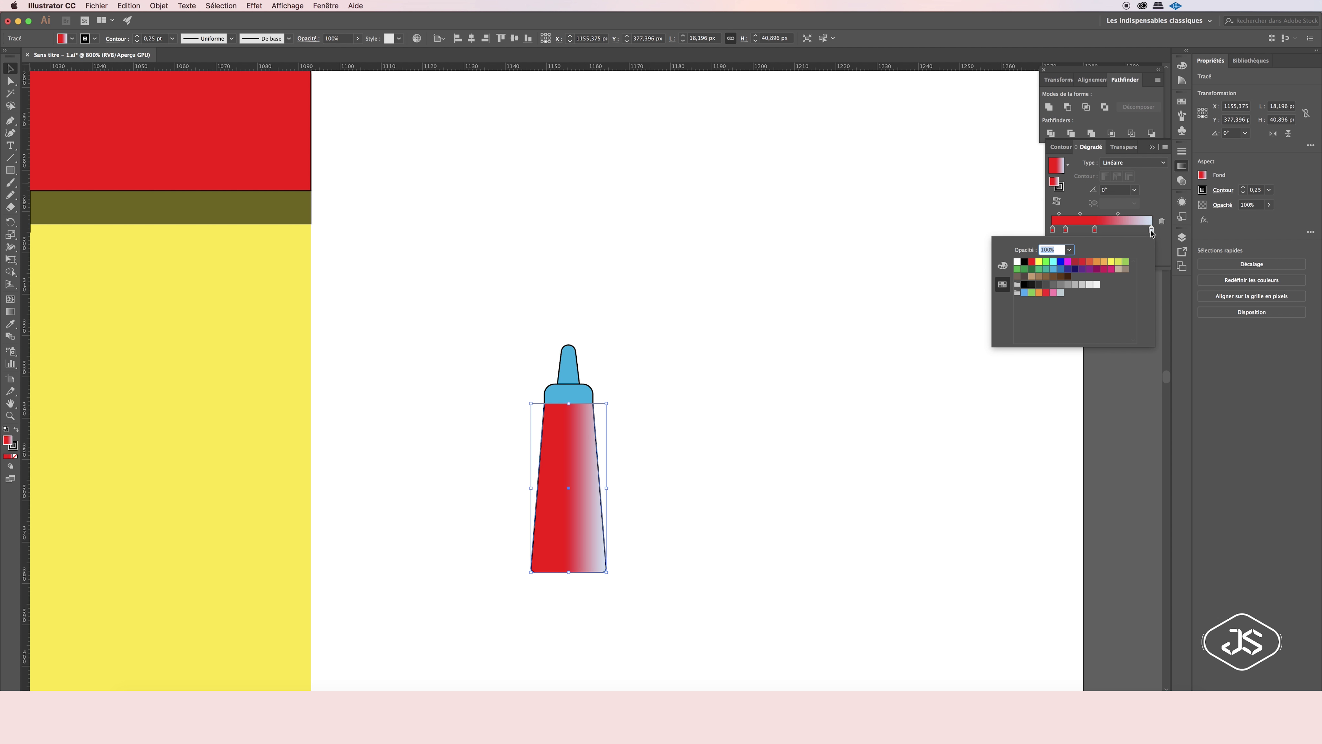
Make the last gradient stop near-white and apply the red gradient to the nozzle.
click(1111, 262)
click(1017, 261)
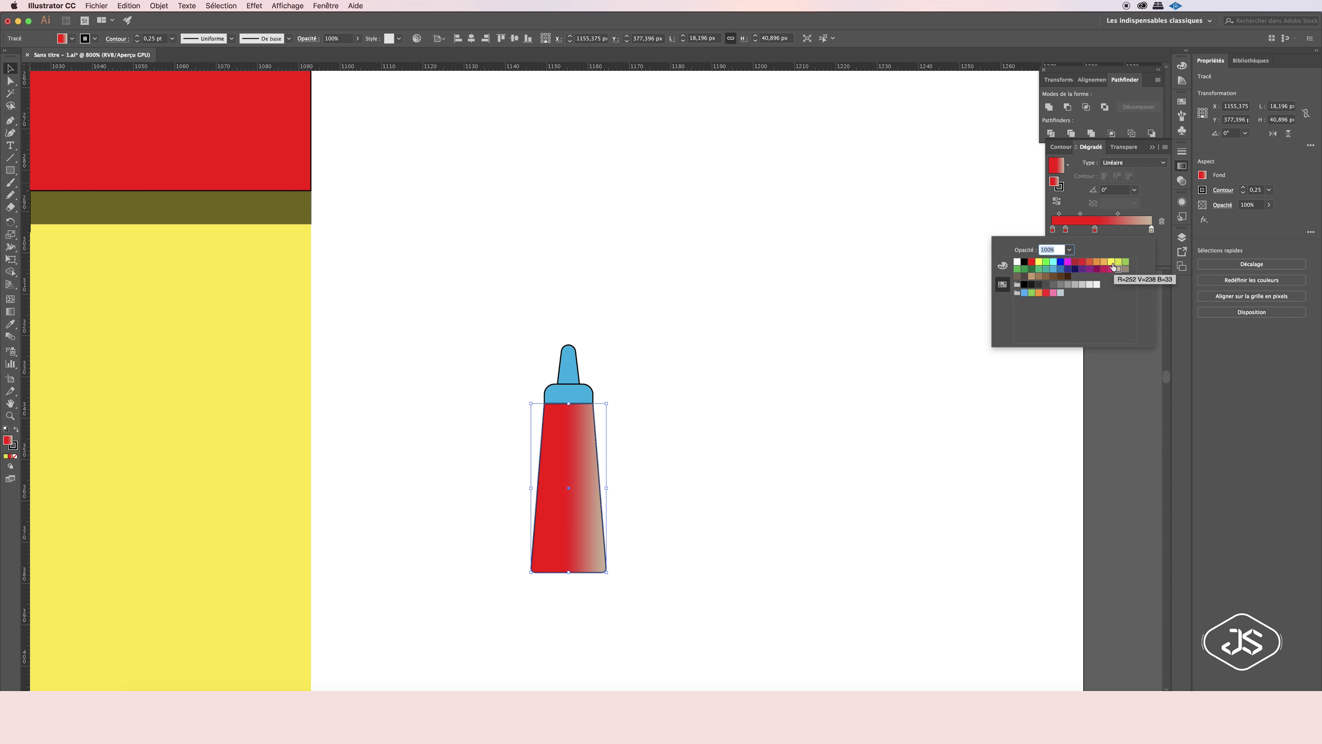
click(708, 351)
click(572, 356)
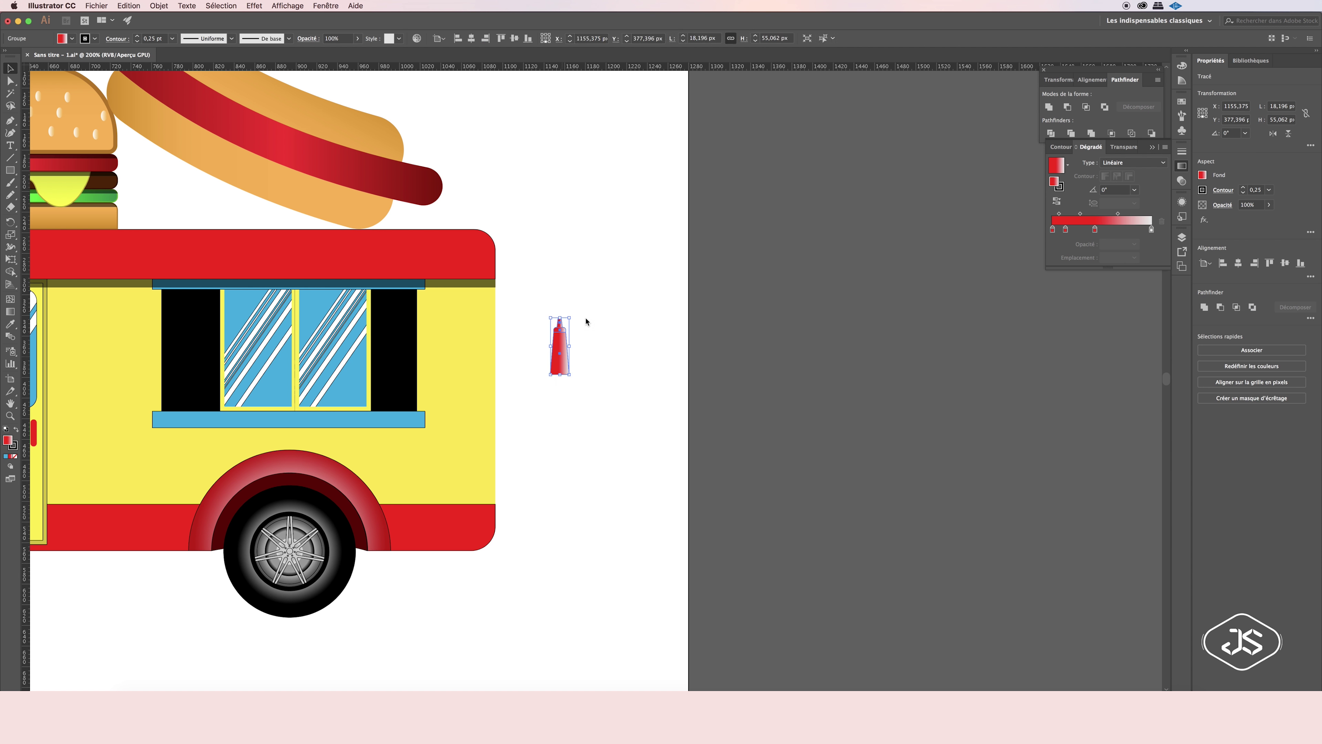
Move the ketchup bottle into the serving window and place a copy beside it.
drag(568, 374, 183, 380)
click(183, 380)
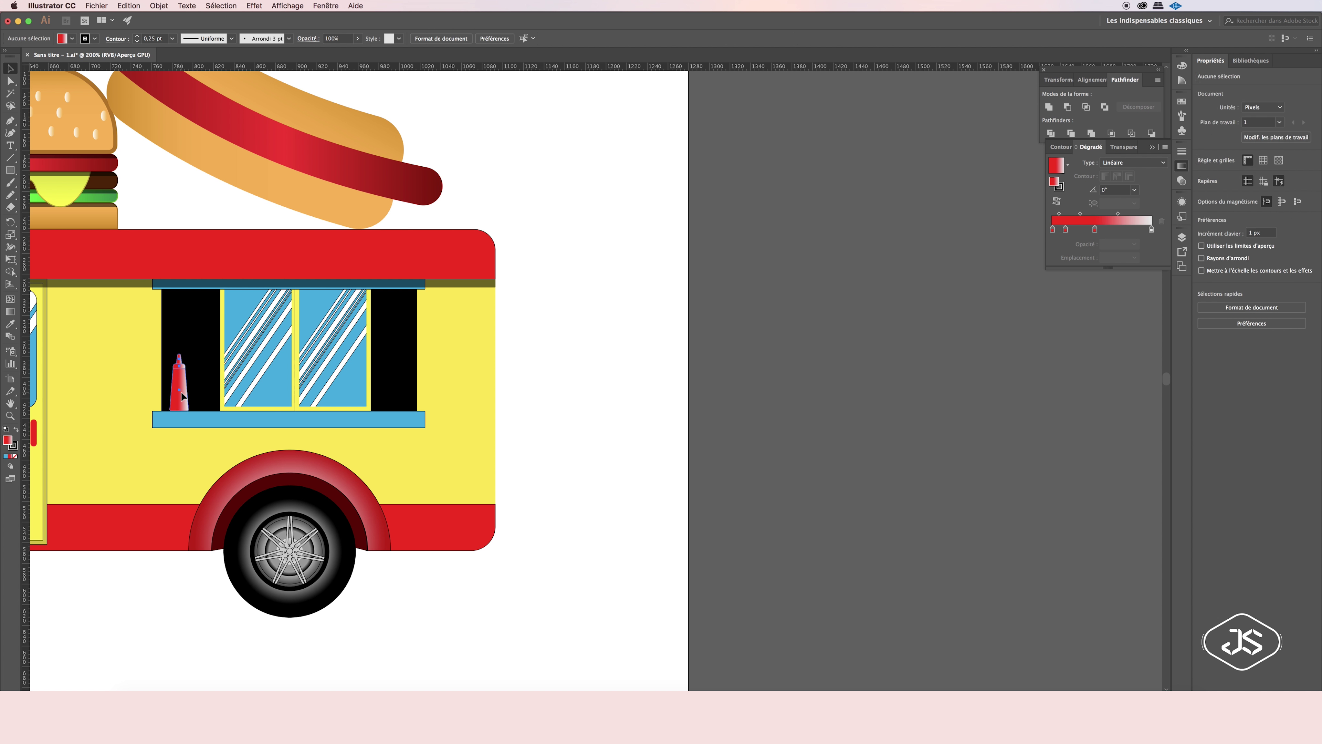
mouse_move(176, 399)
mouse_down()
mouse_move(404, 400)
mouse_move(386, 403)
mouse_up()
click(563, 413)
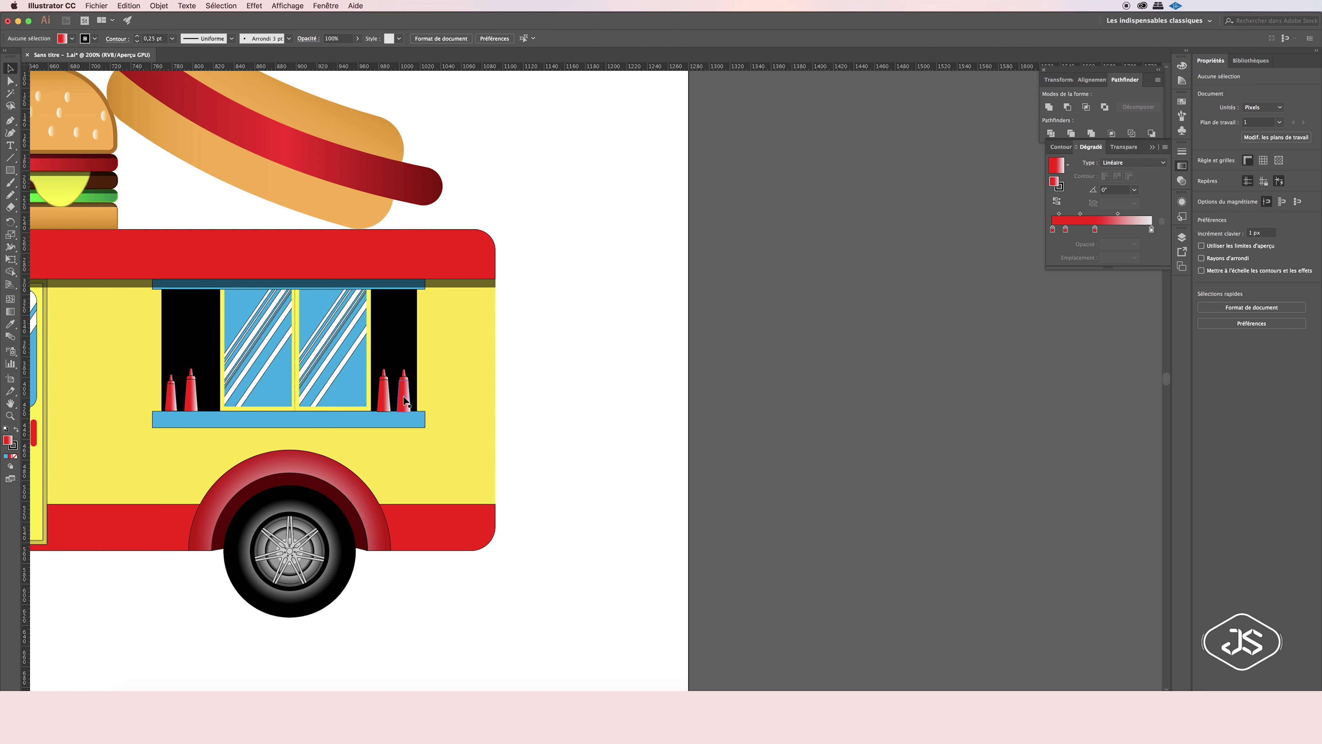
Colour the rightmost bottle's body, neck band and tip grey, then lower it onto the shelf.
key(ctrl+shift+a)
key(ctrl+0)
click(594, 337)
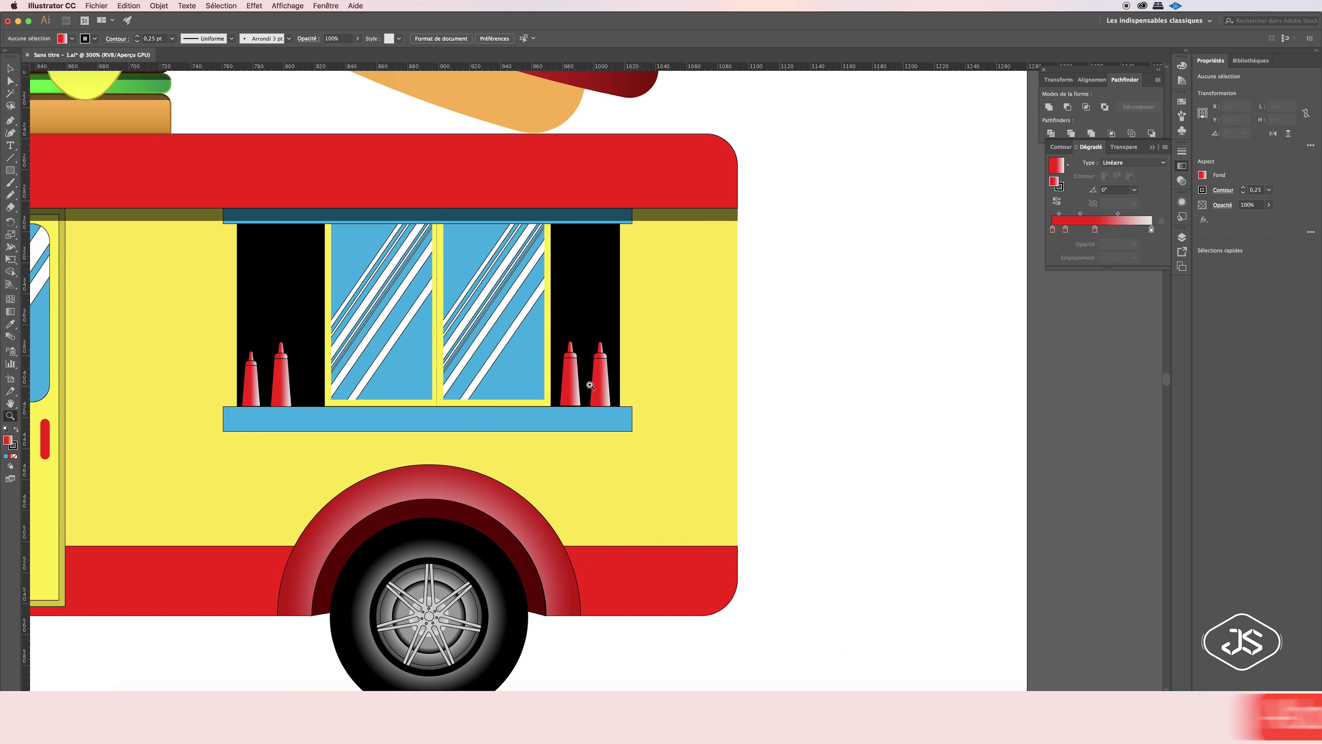
click(594, 338)
click(1202, 175)
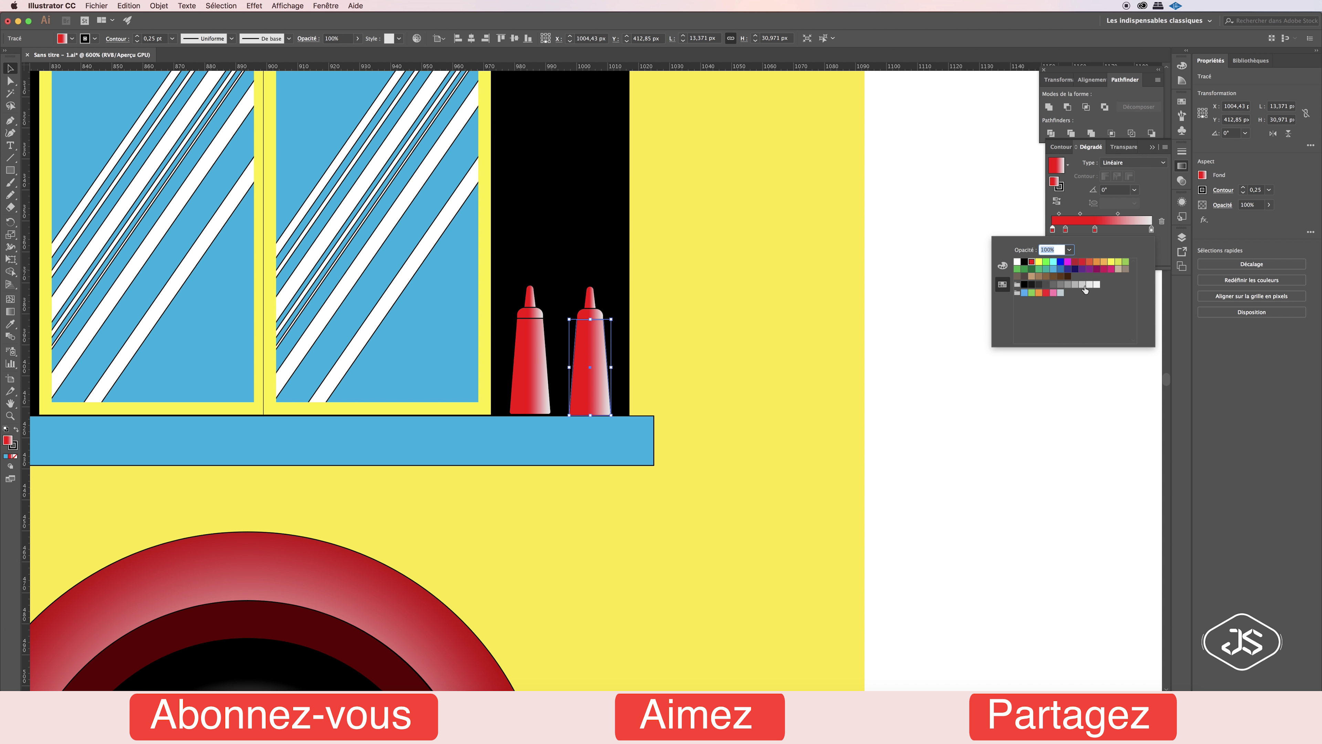
click(1075, 284)
click(883, 350)
click(597, 313)
click(594, 333)
key(ctrl+shift+a)
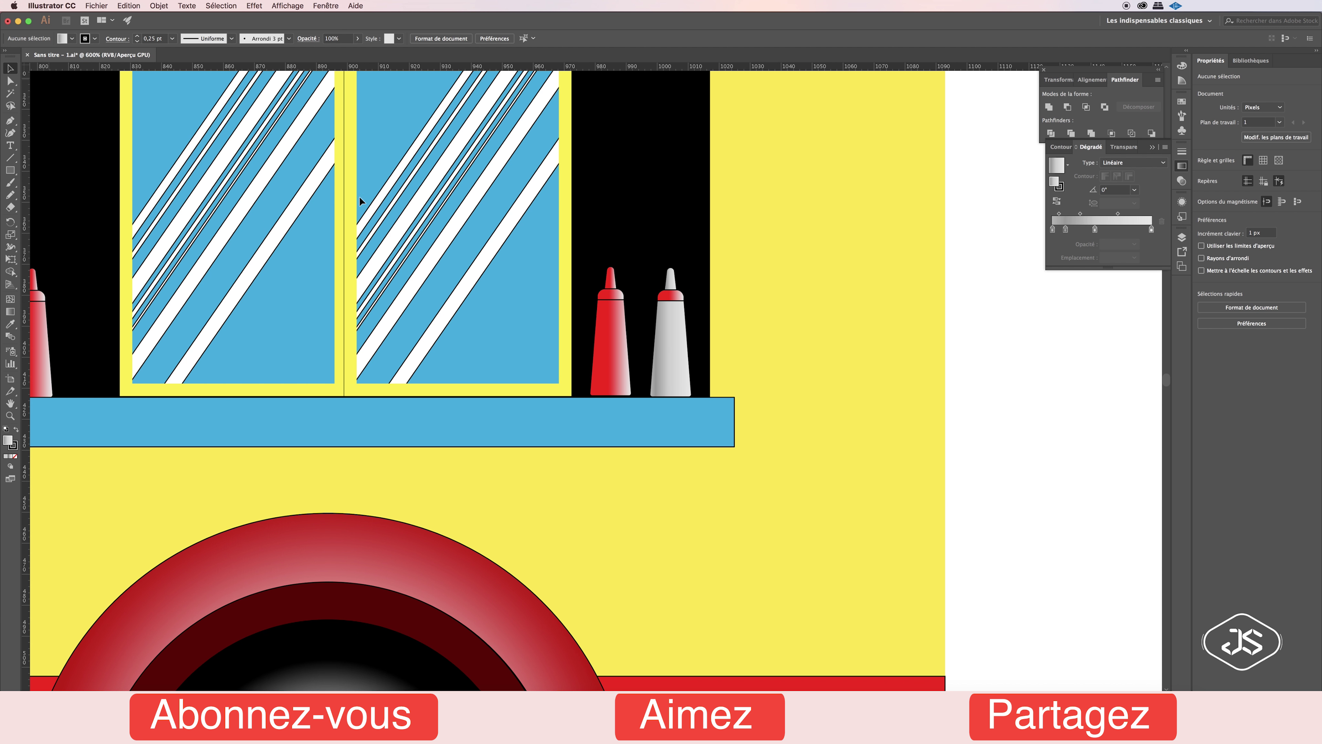
drag(665, 324, 668, 345)
Fill the right window pane with a grey swatch.
key(ctrl+shift+a)
key(ctrl+0)
scroll(159, 130, up, 5)
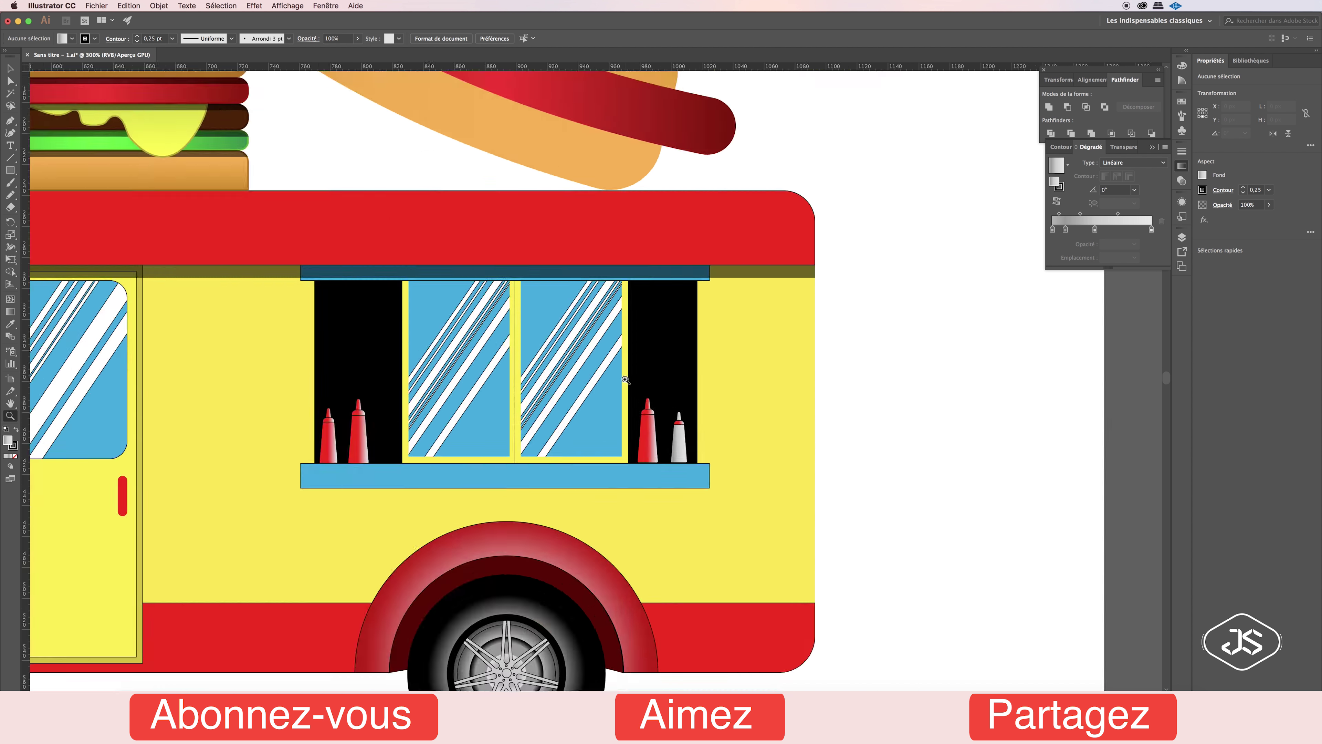
click(521, 365)
click(1182, 101)
click(1104, 138)
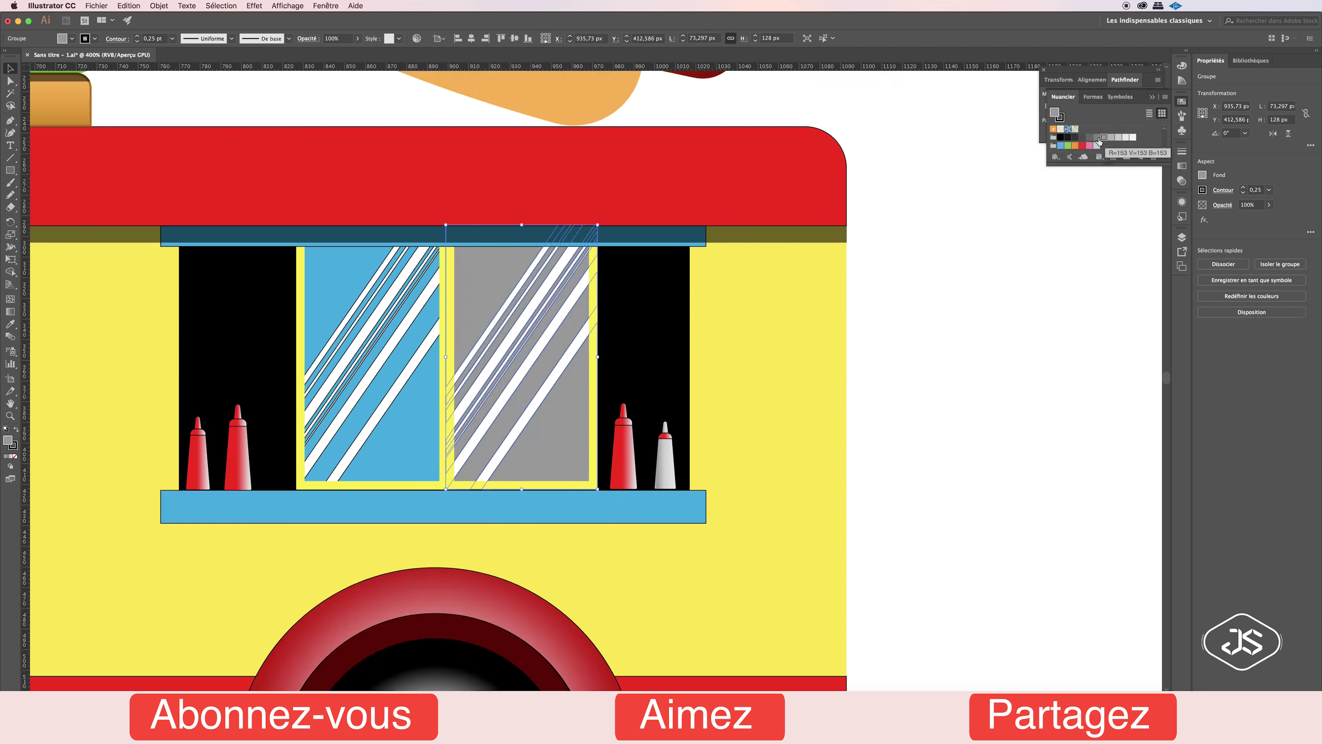
Turn the left window pane grey and move the awning group above the window in Layers.
click(407, 445)
key(ctrl+shift+a)
key(ctrl+0)
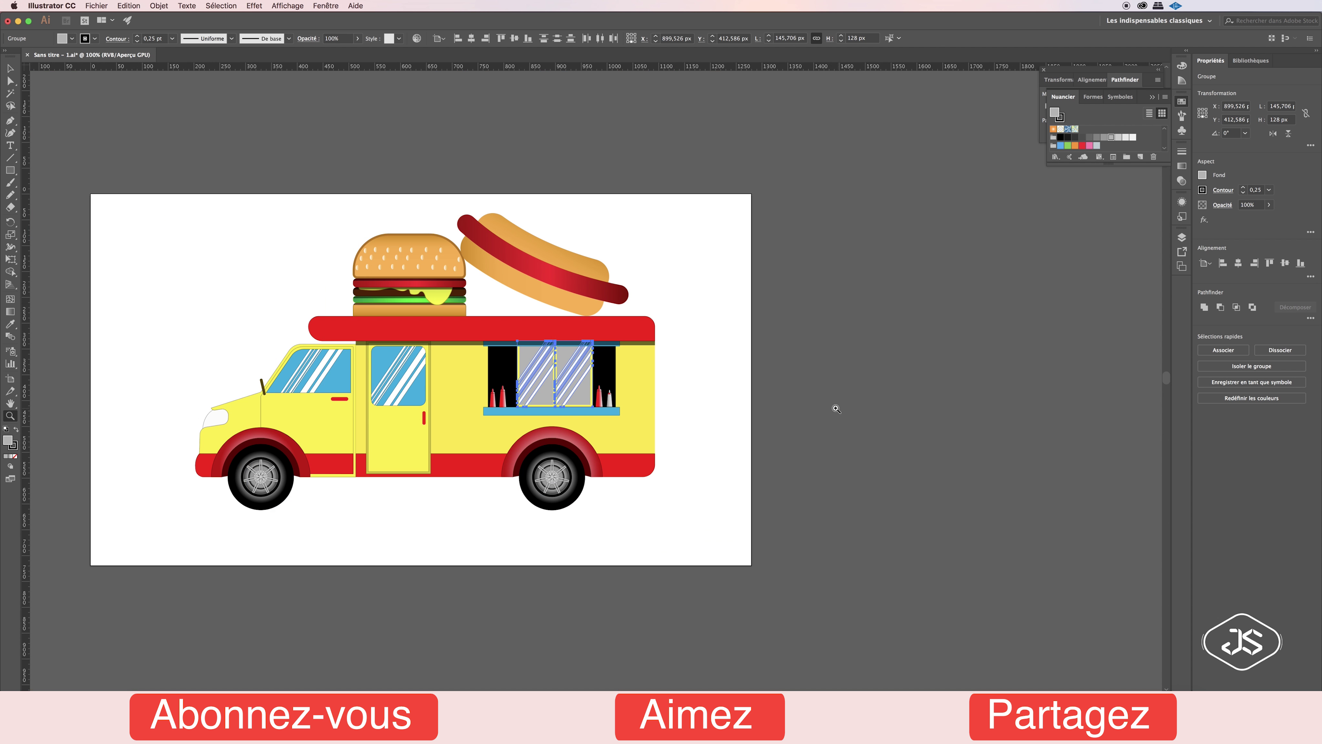
scroll(414, 282, up, 3)
click(1182, 237)
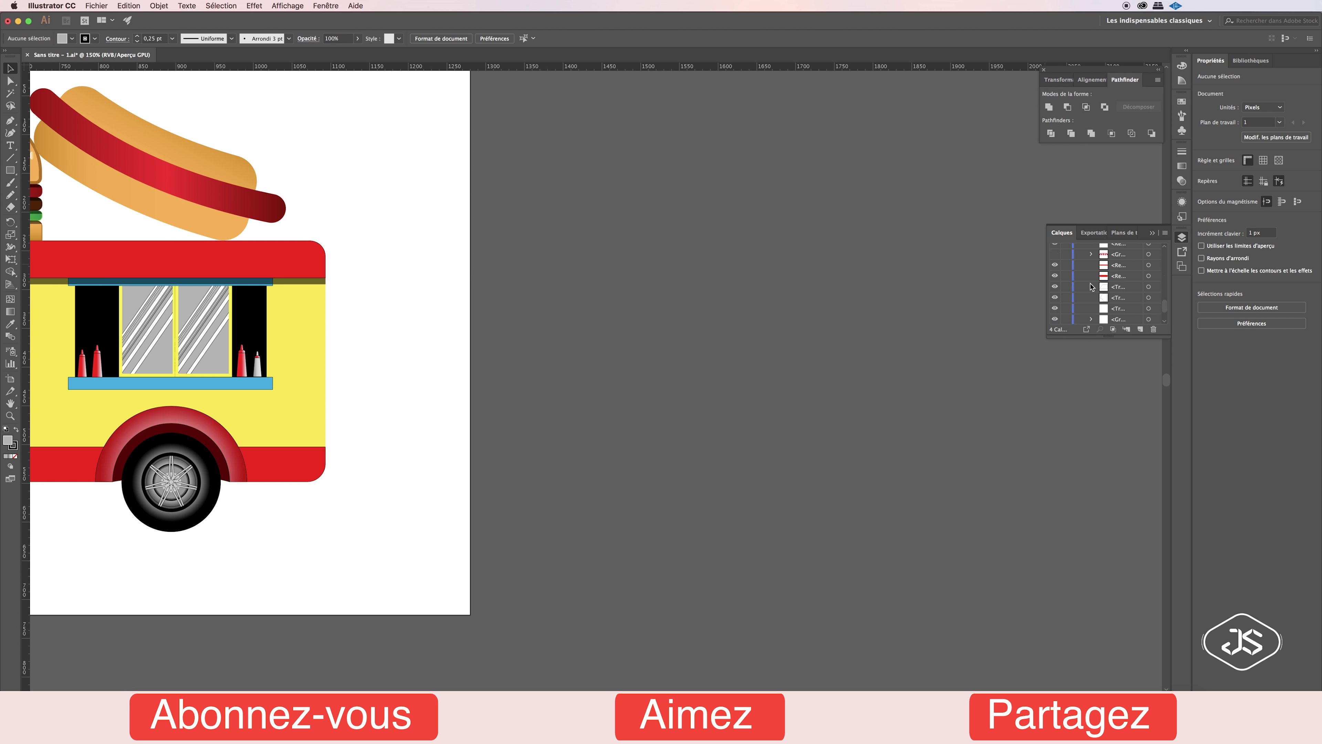
drag(1091, 287, 1091, 263)
key(ctrl+minus)
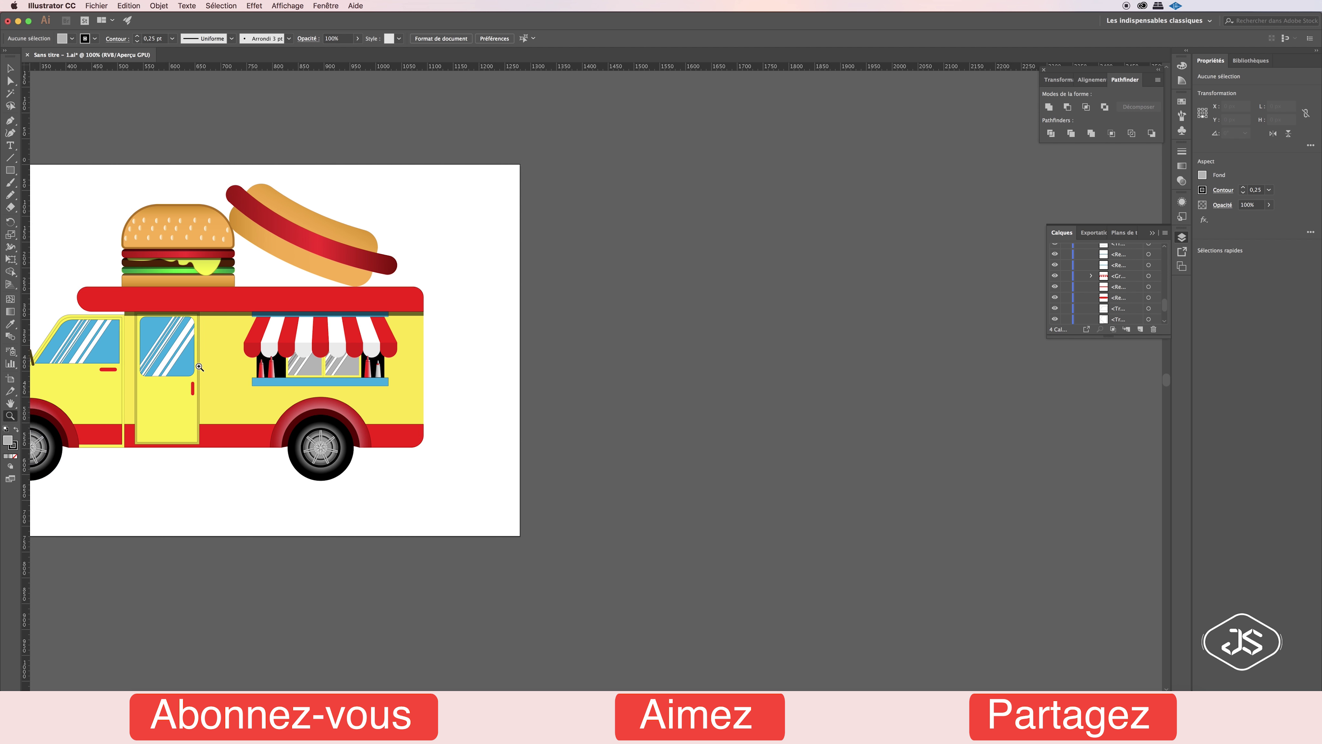
scroll(188, 365, left, 5)
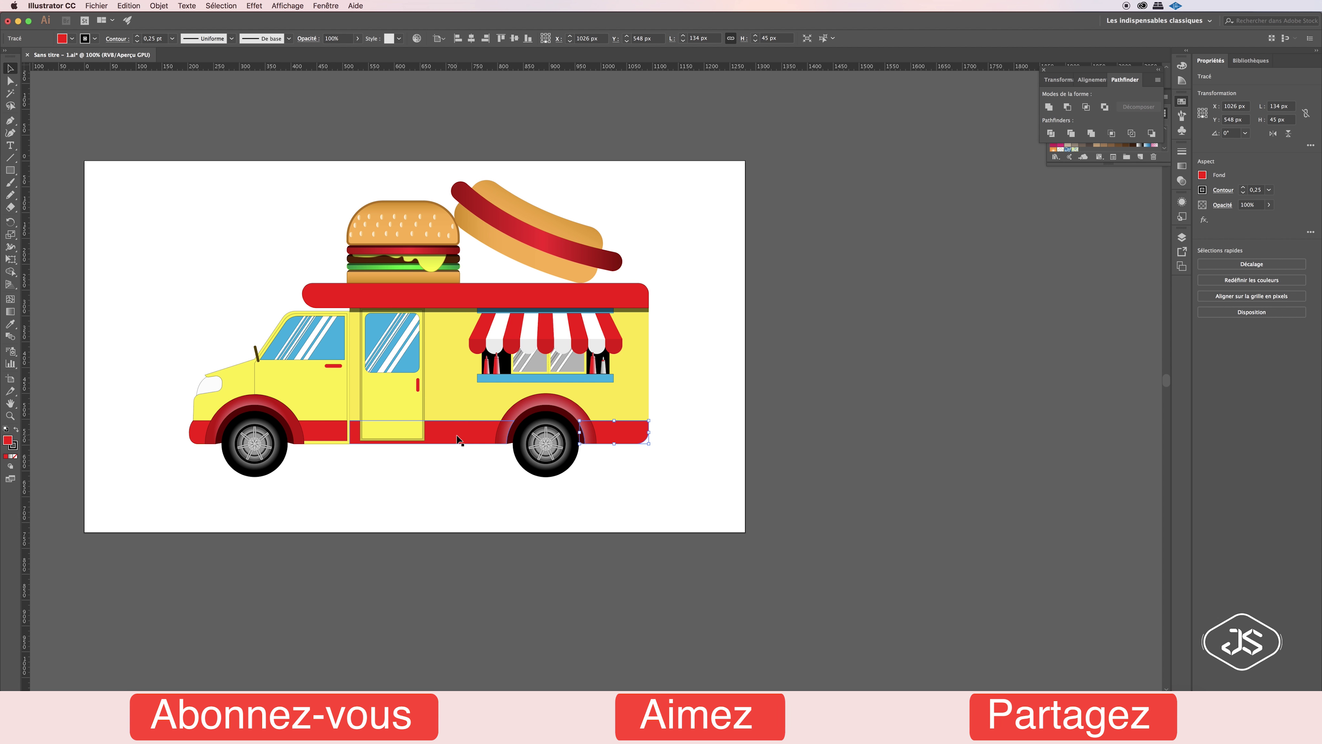
Set the trim colour to dark red AA0000 in the Color Picker.
drag(726, 288, 726, 299)
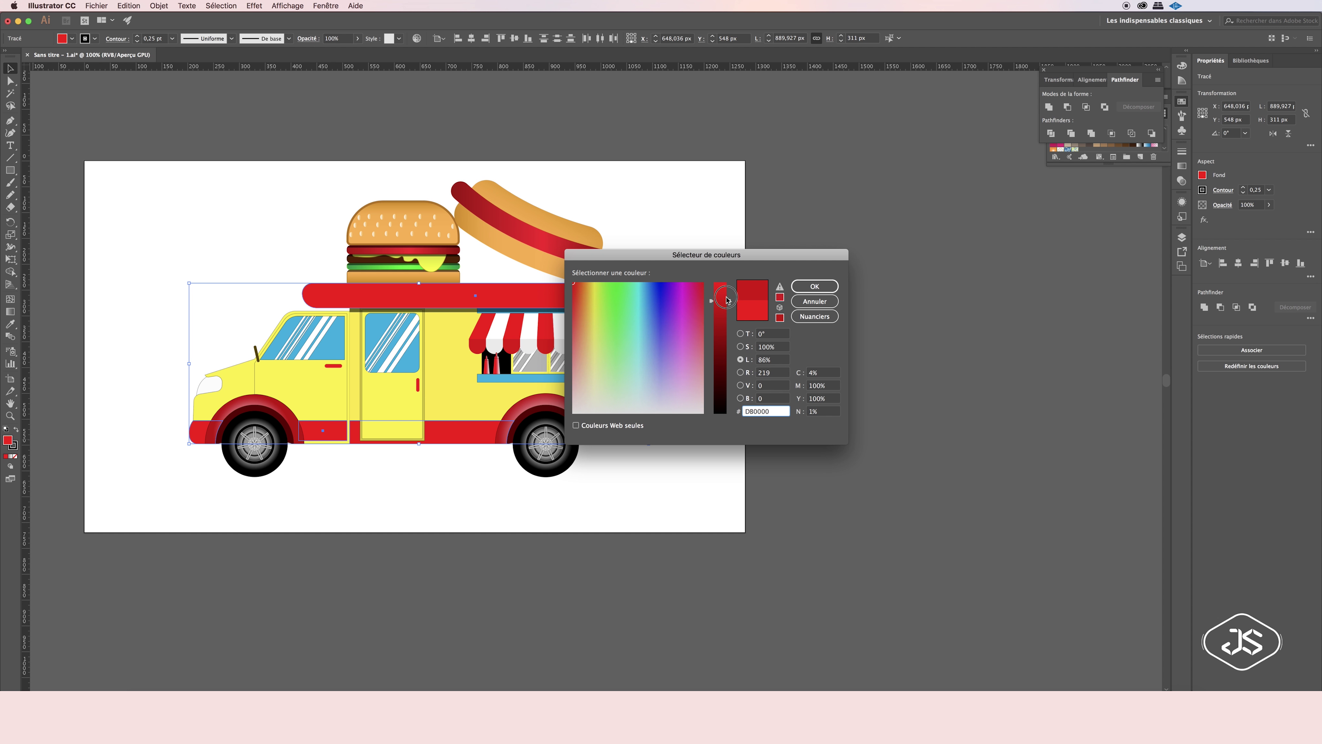
click(815, 286)
double_click(7, 440)
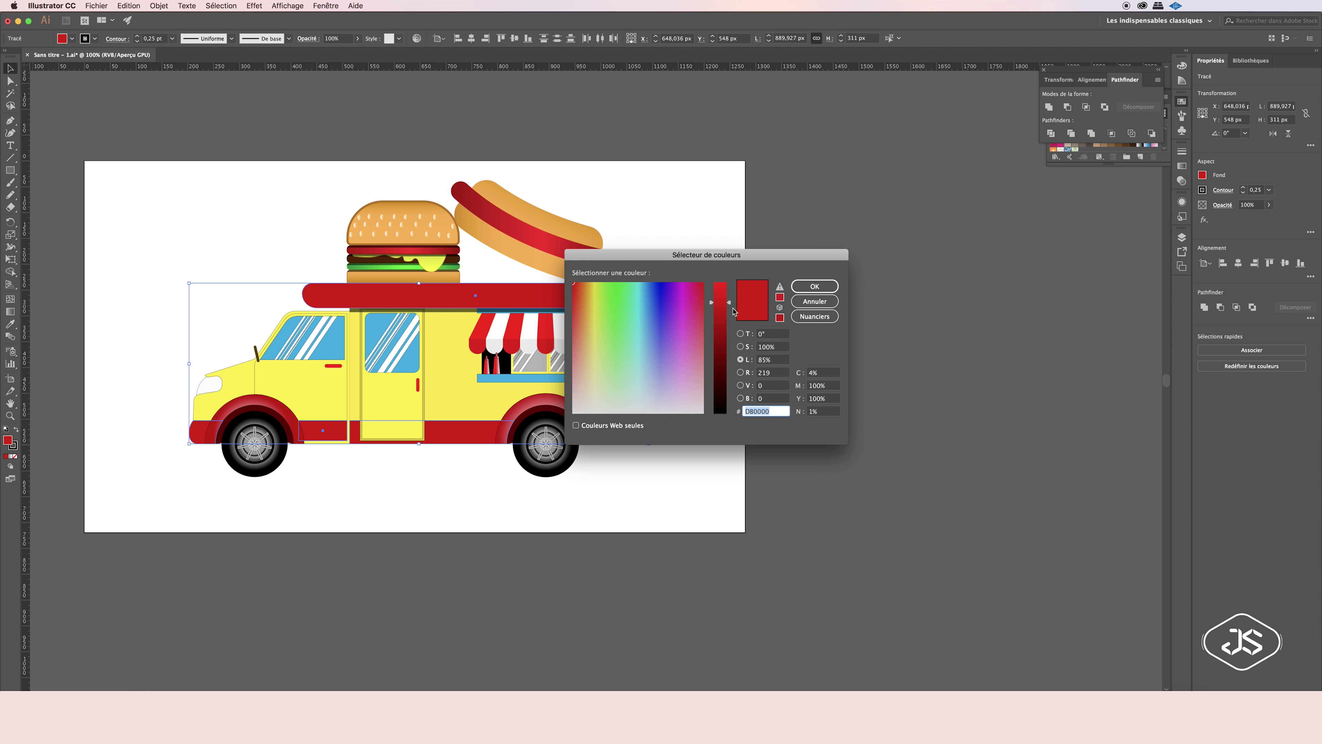
click(815, 286)
Fill the truck's rear body with a red swatch and confirm the colour.
click(443, 376)
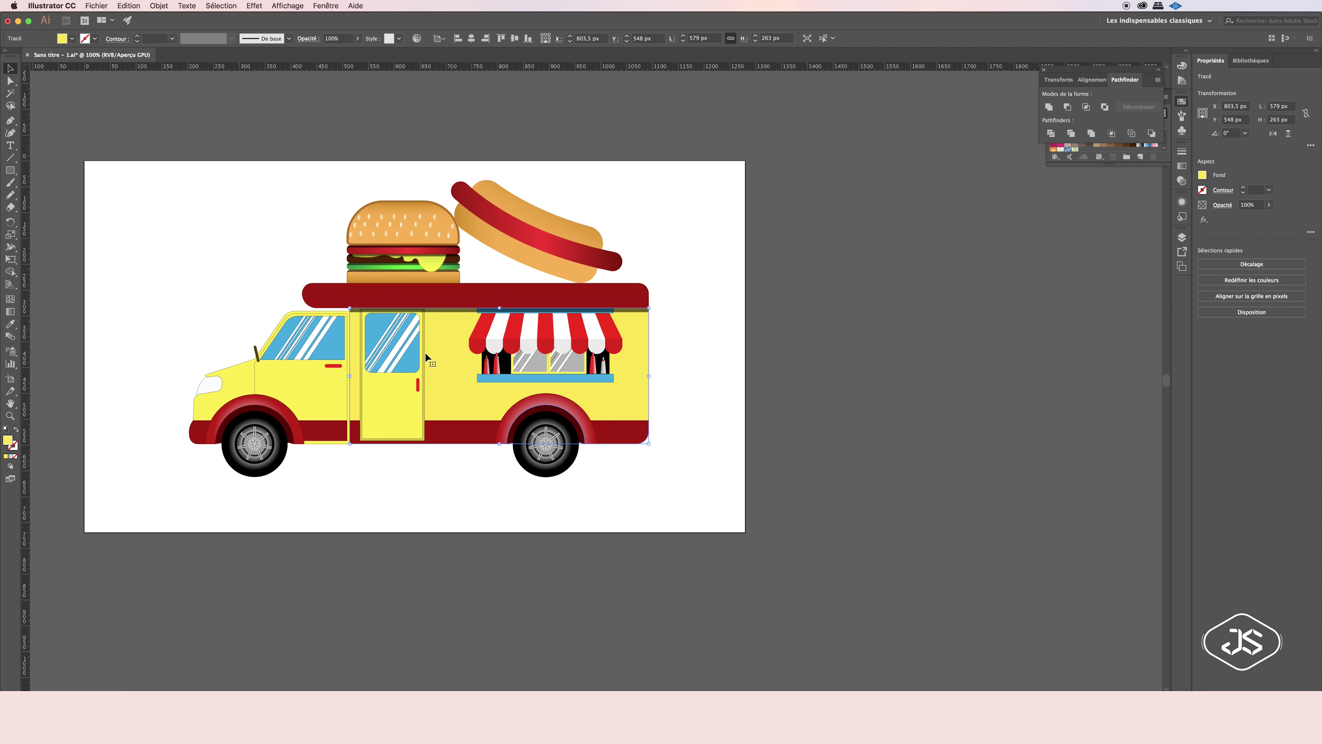
click(1125, 160)
click(1083, 130)
double_click(8, 441)
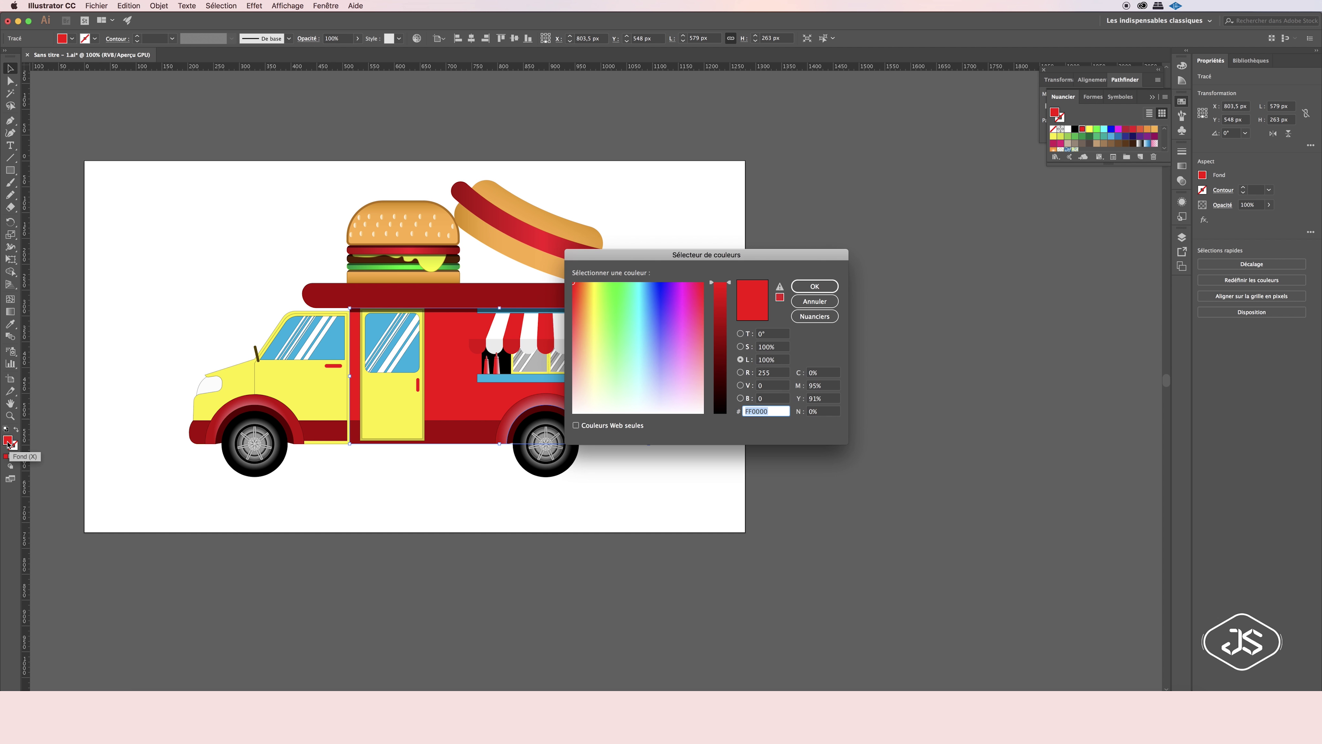
key(Return)
click(688, 310)
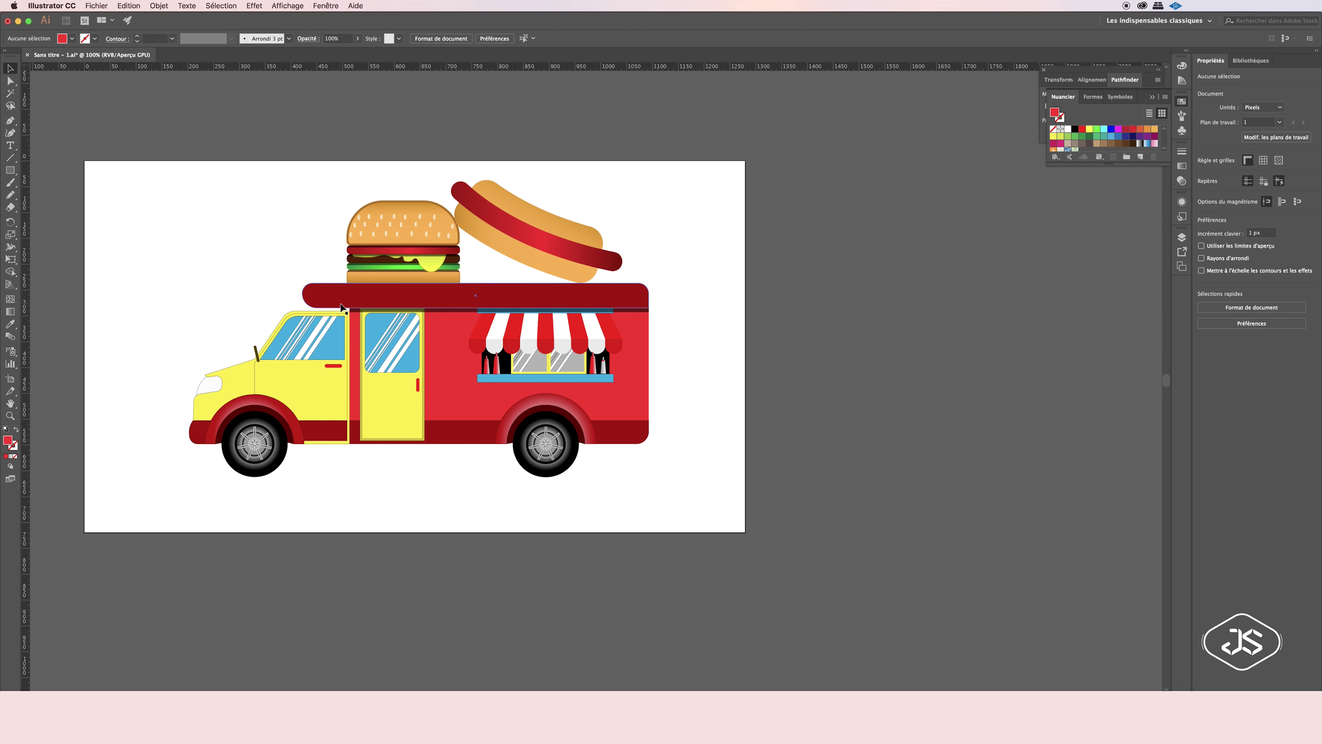
click(325, 398)
Copy the body red onto the cab and give both door handles a darker red.
key(i)
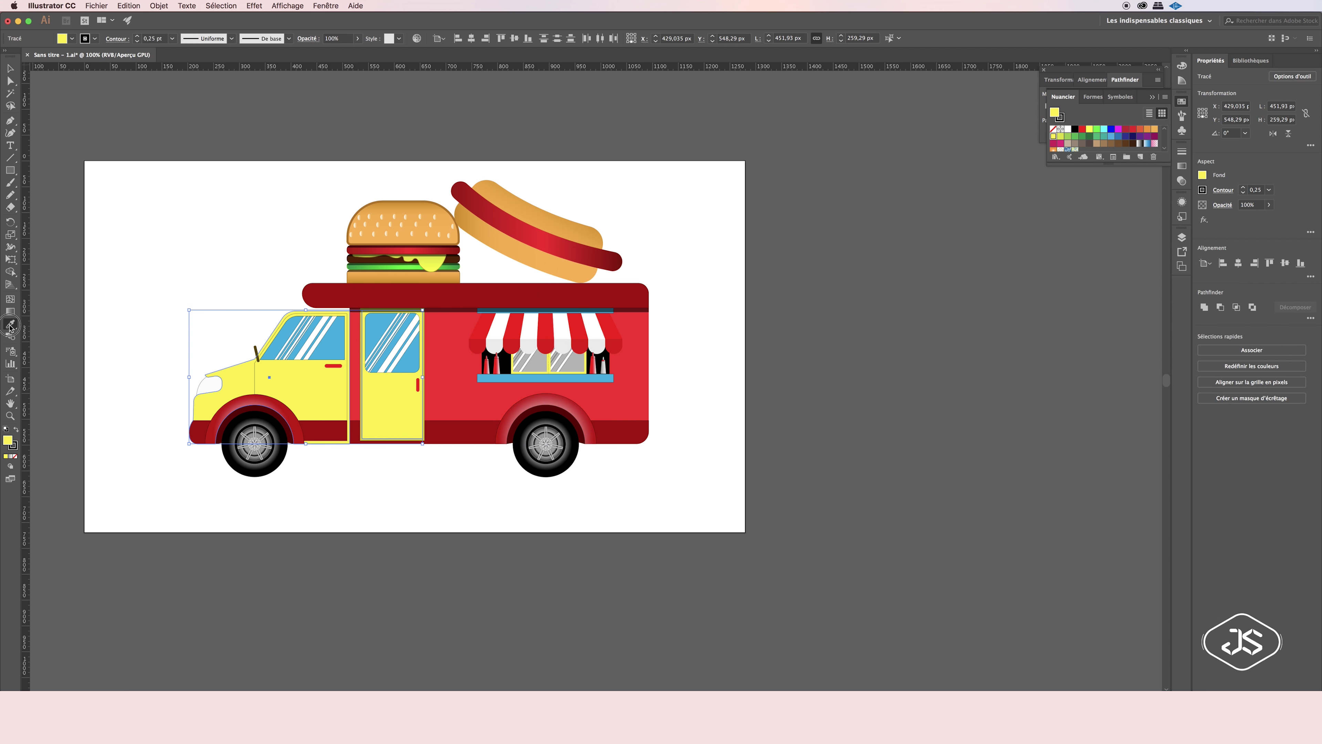
click(425, 382)
key(v)
click(333, 366)
key(z)
click(218, 444)
key(v)
double_click(8, 440)
click(625, 364)
key(Return)
Turn the yellow rear door the truck's red with the Eyedropper.
click(569, 364)
key(i)
click(286, 260)
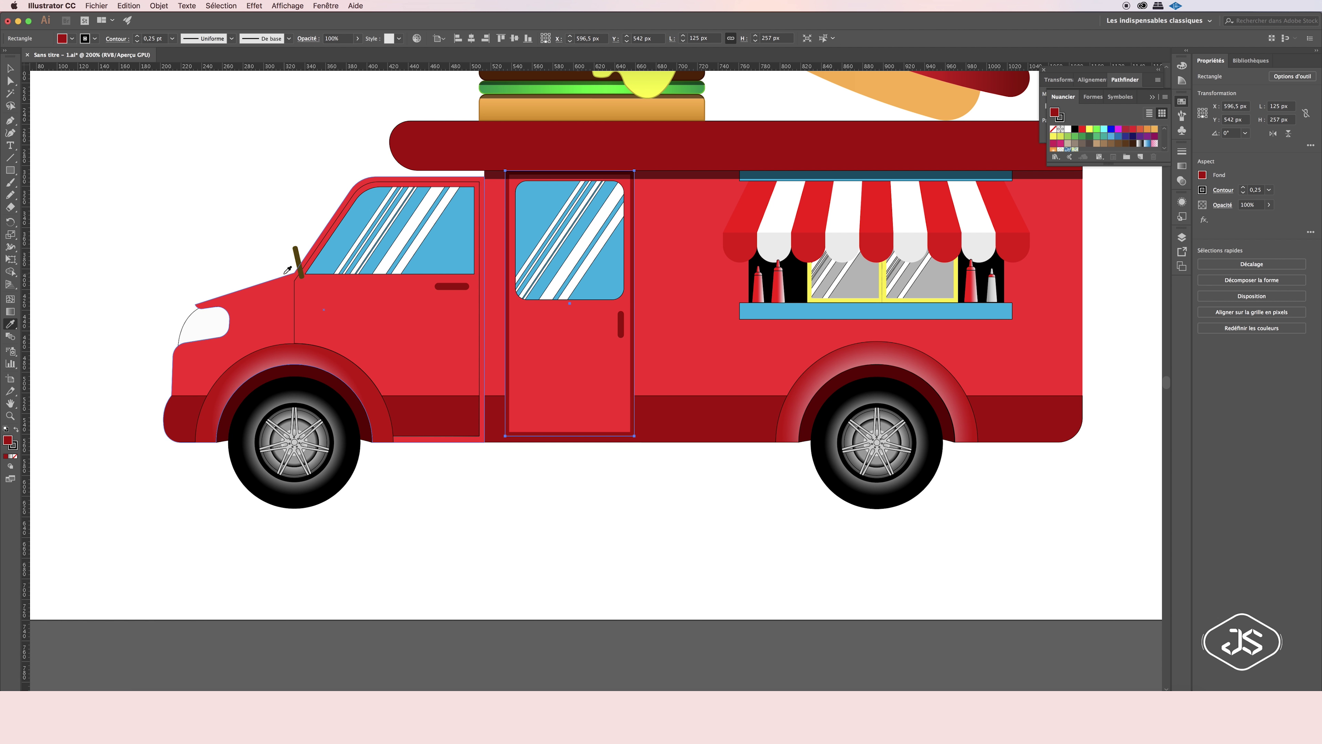
key(v)
click(727, 486)
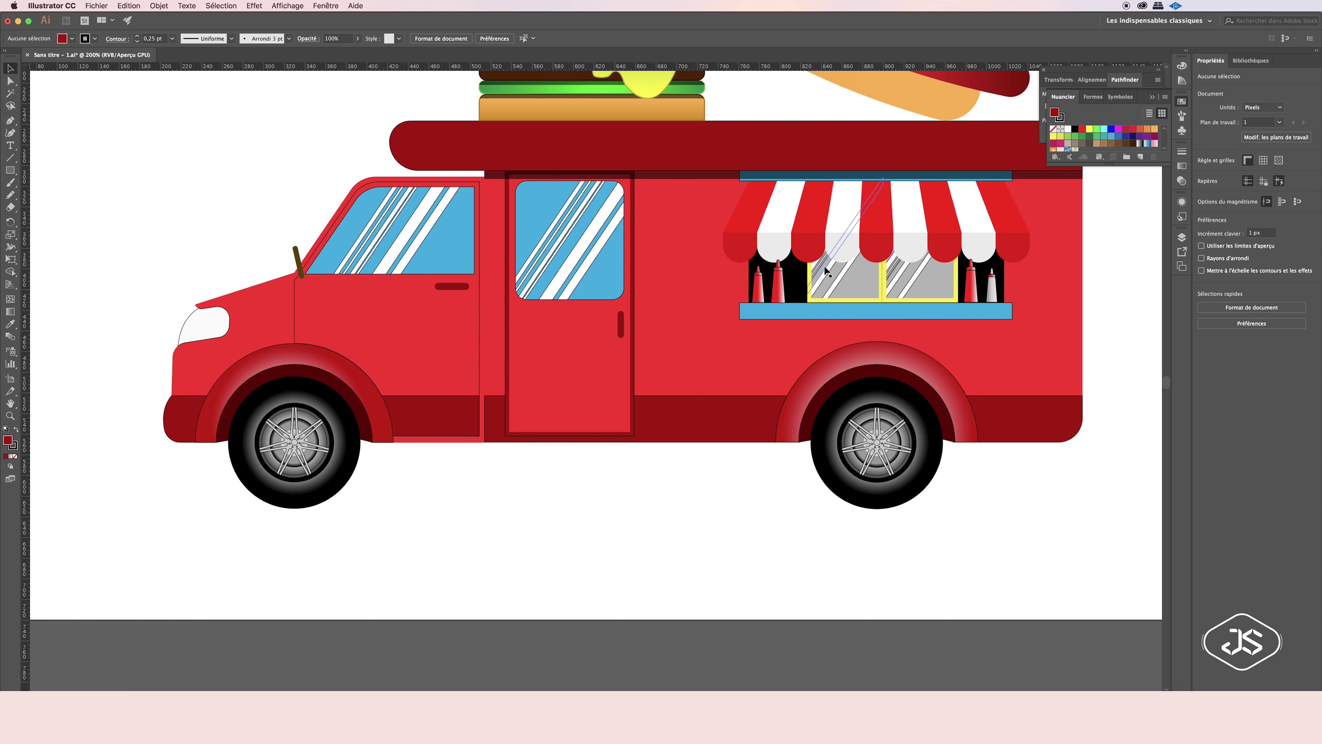
Fill the door window, windshield and both serving-window panes black, with grey stripes.
click(573, 240)
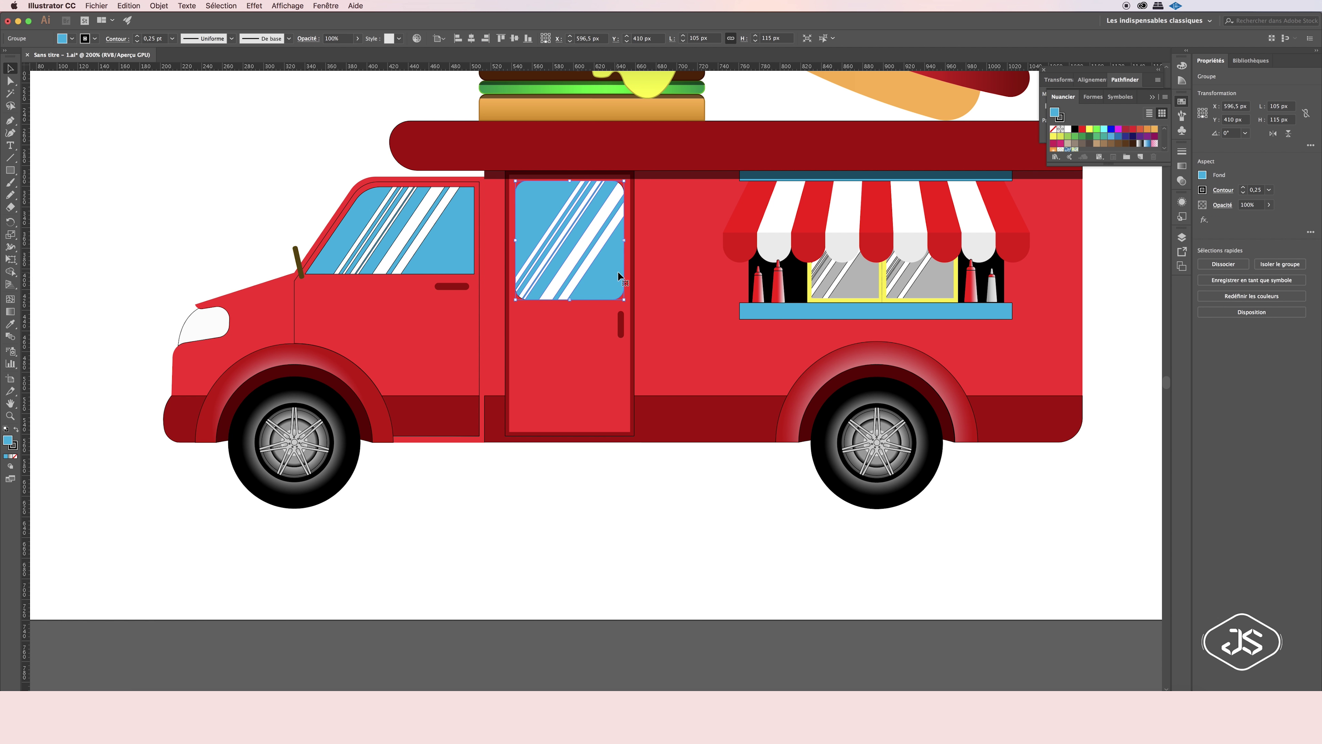
click(464, 260)
click(946, 284)
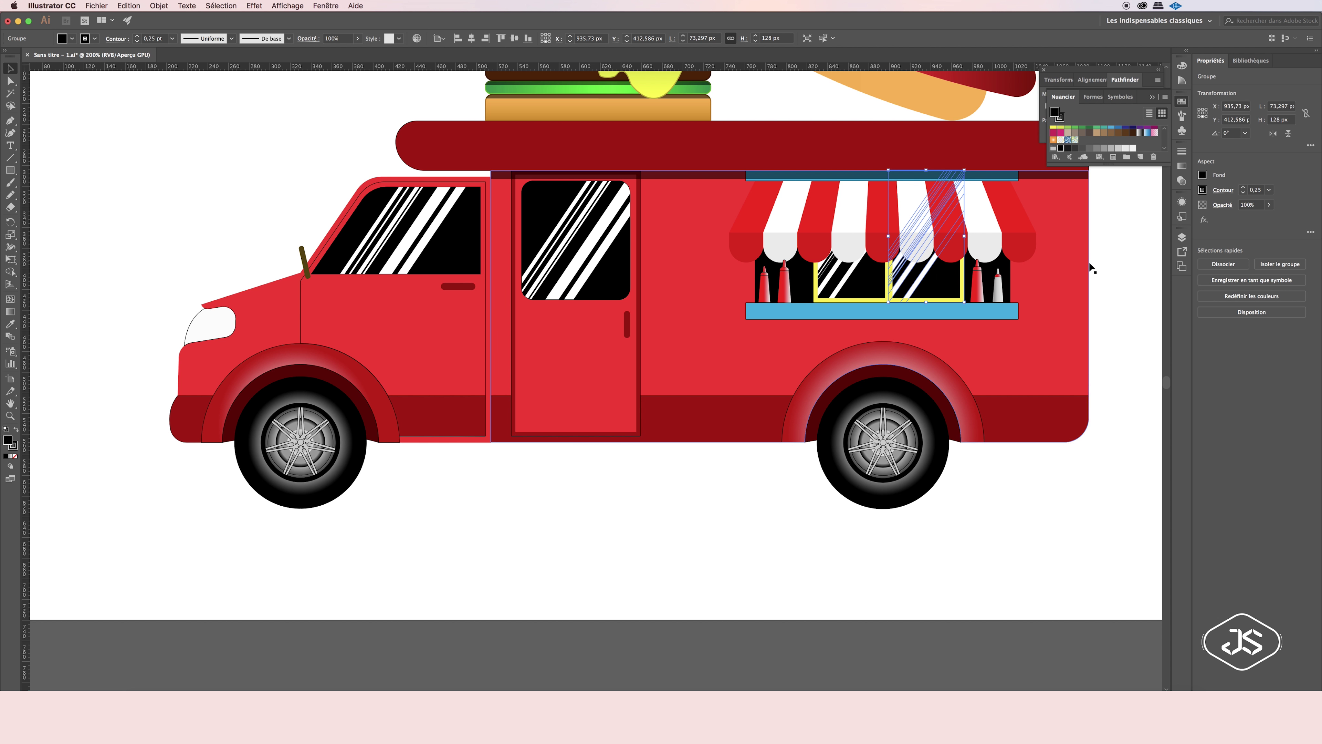
click(42, 329)
click(416, 229)
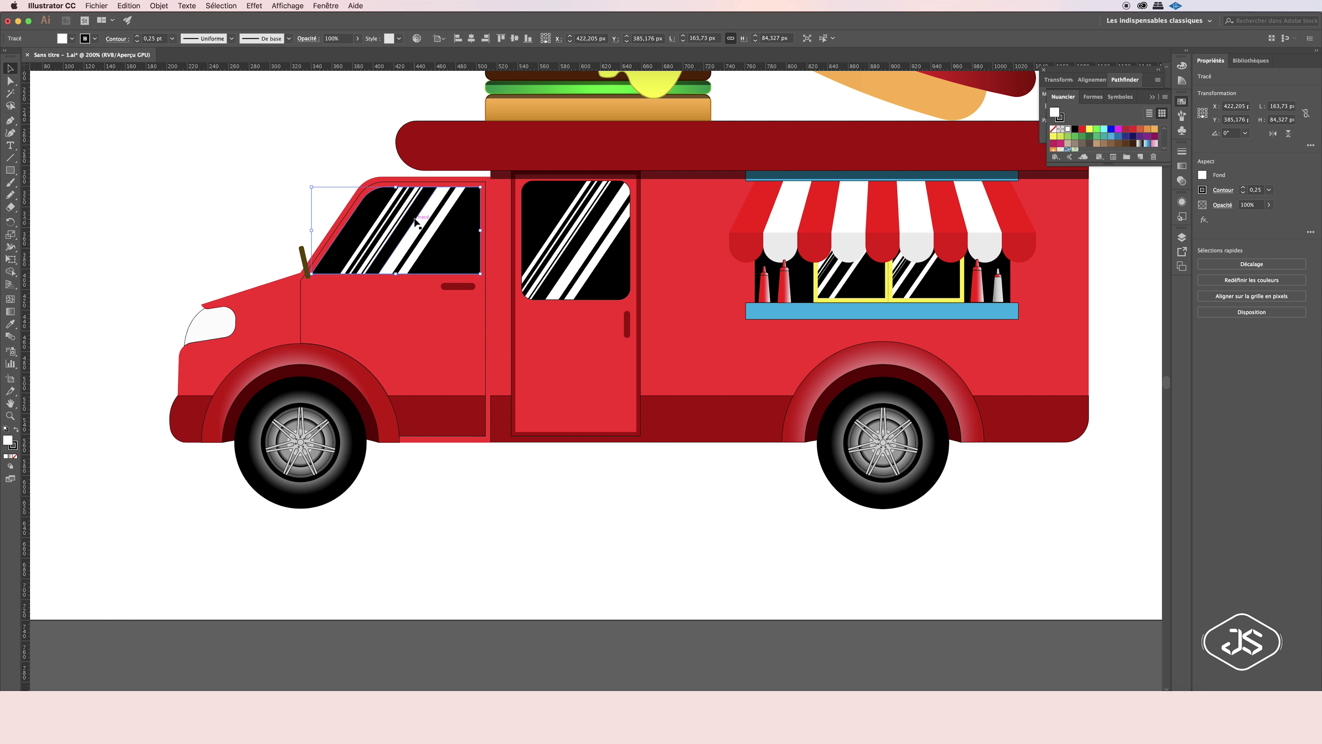
click(597, 240)
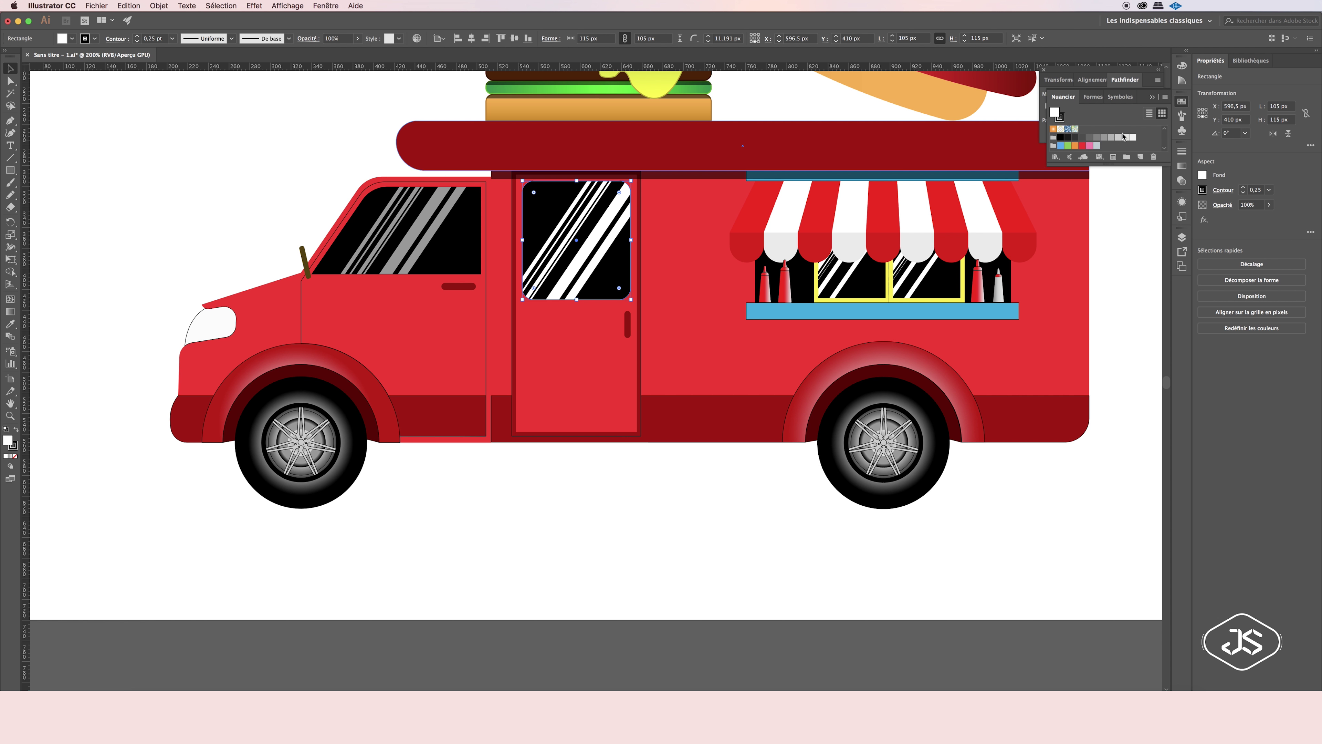
click(567, 250)
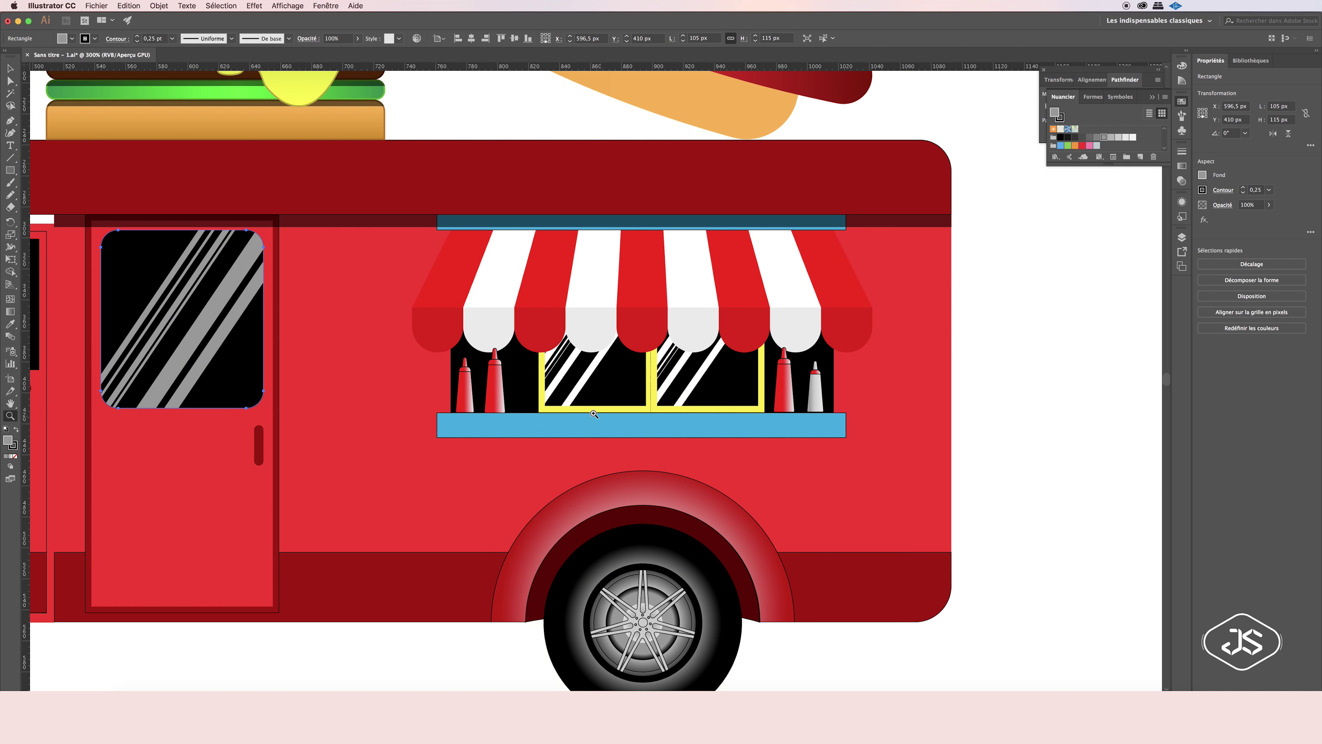
scroll(599, 375, up, 10)
Recolour the yellow serving-window frame with the truck's red.
click(933, 502)
key(i)
click(78, 365)
key(v)
click(677, 420)
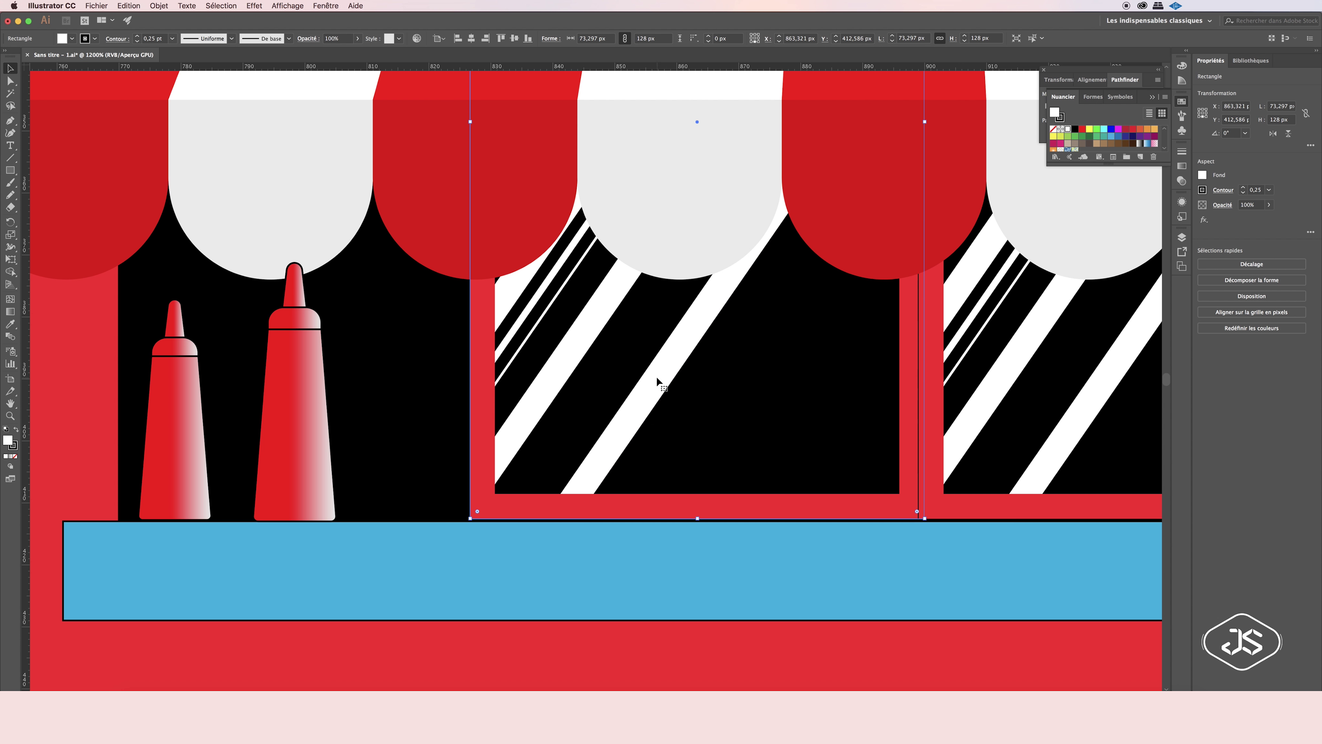
key(ctrl+1)
click(385, 352)
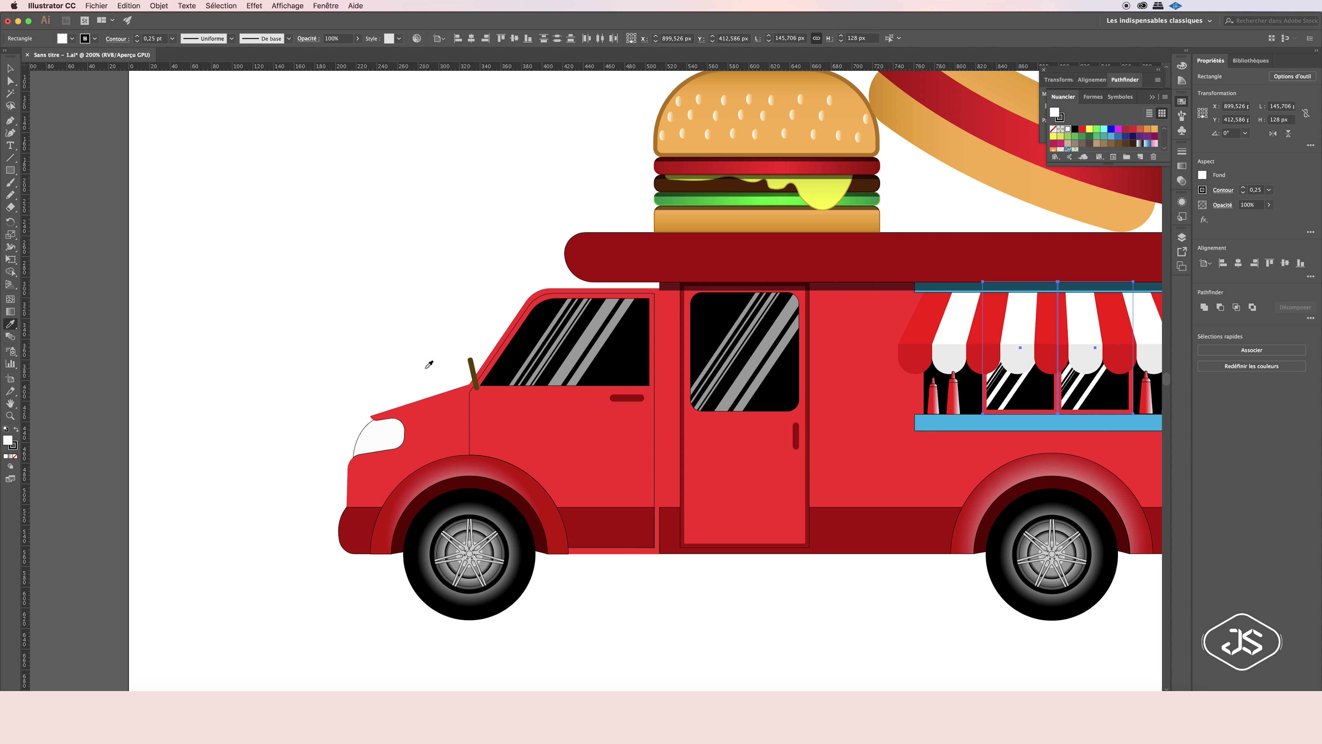
alt+click(435, 322)
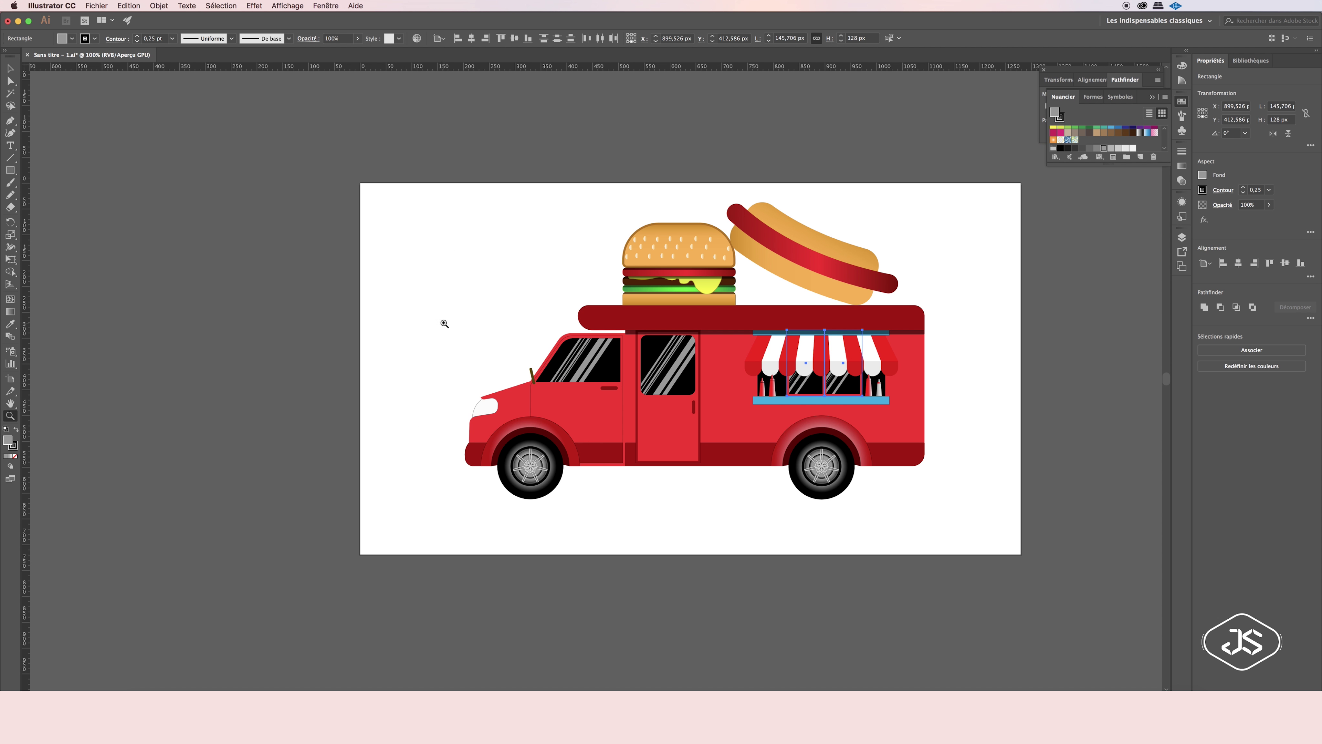
Draw a circle filled with a reversed radial black-and-white gradient.
key(ctrl+shift+a)
drag(11, 171, 52, 194)
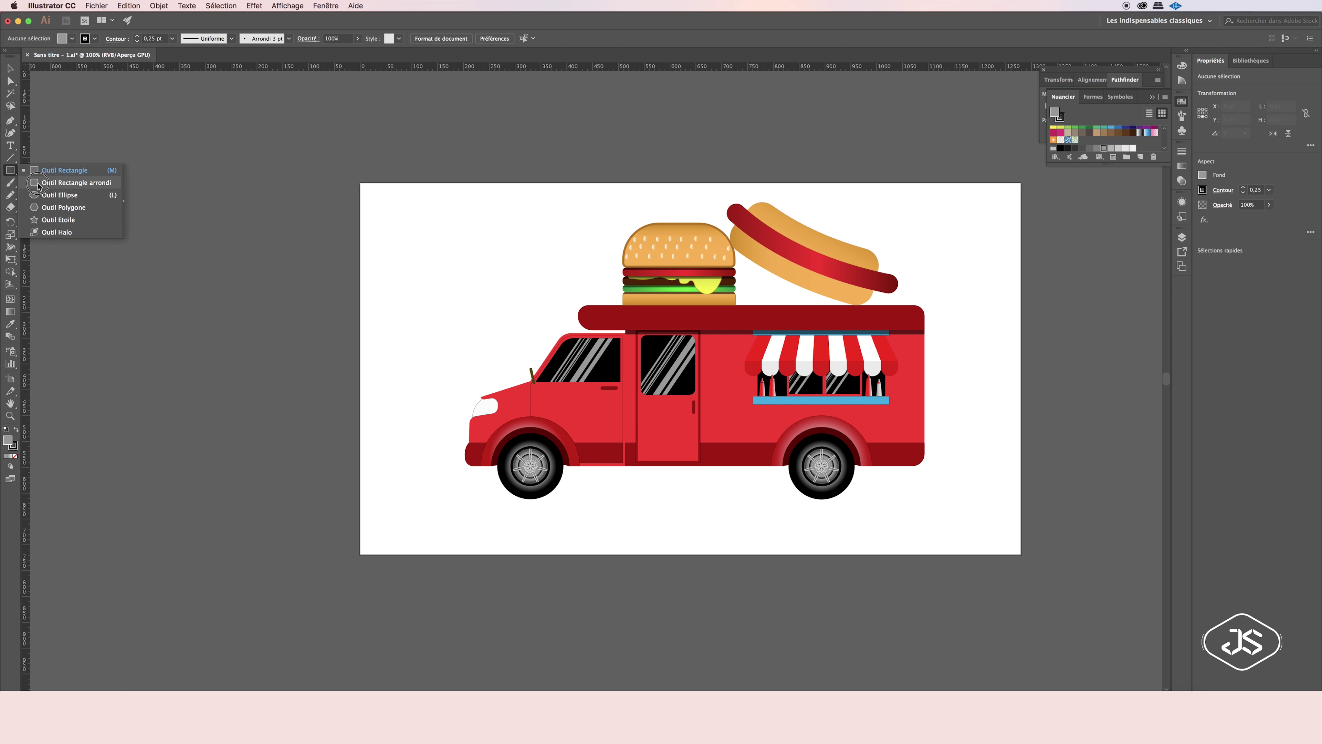
drag(450, 277, 530, 358)
click(1181, 166)
click(1066, 164)
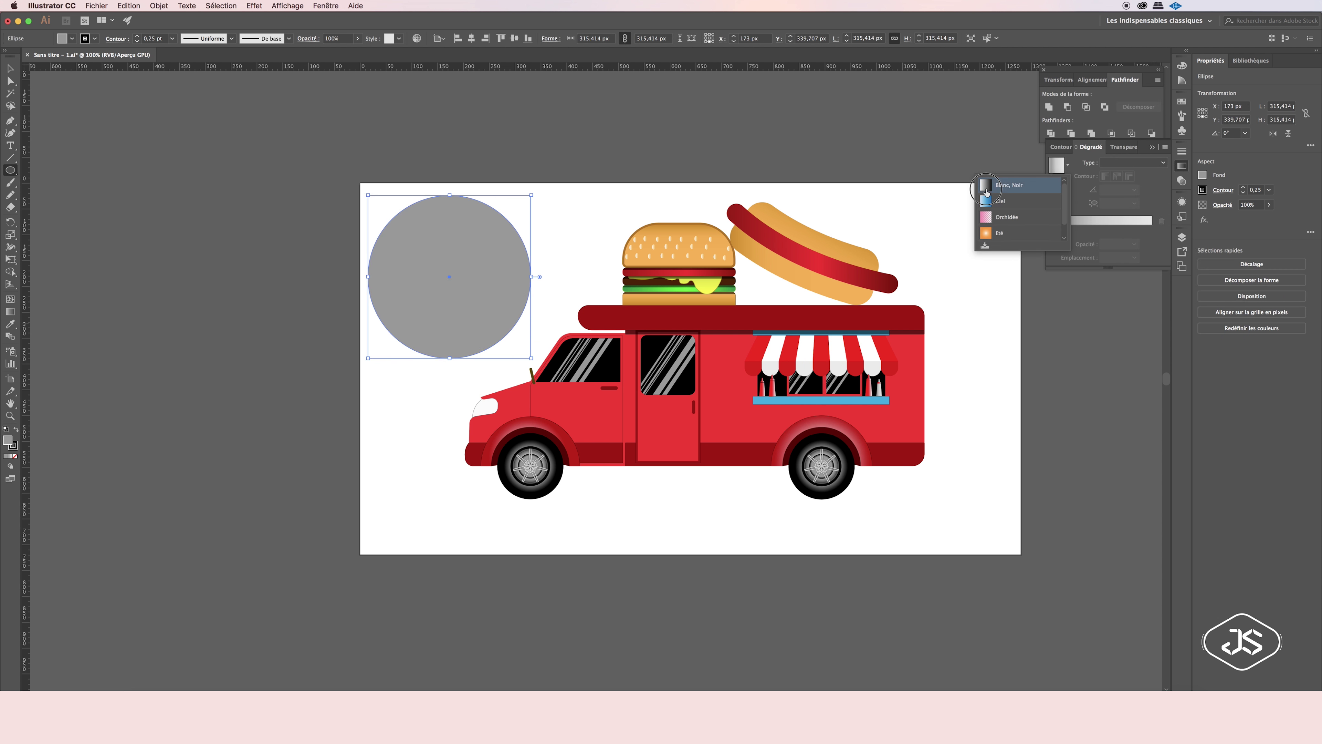
click(985, 234)
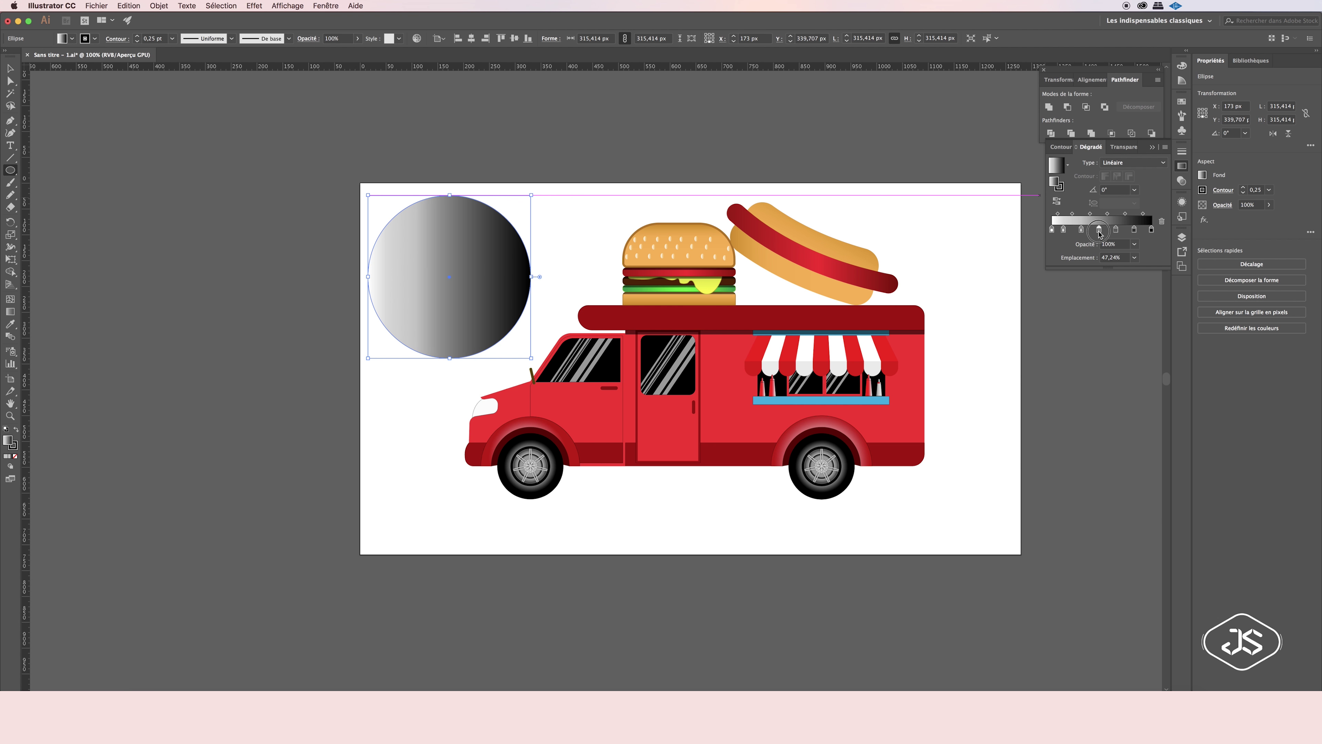
drag(1063, 232, 1151, 229)
click(1145, 163)
click(1131, 186)
Set the circle's blend mode to Produit (Multiply) and flatten it into an ellipse under the truck.
click(1182, 181)
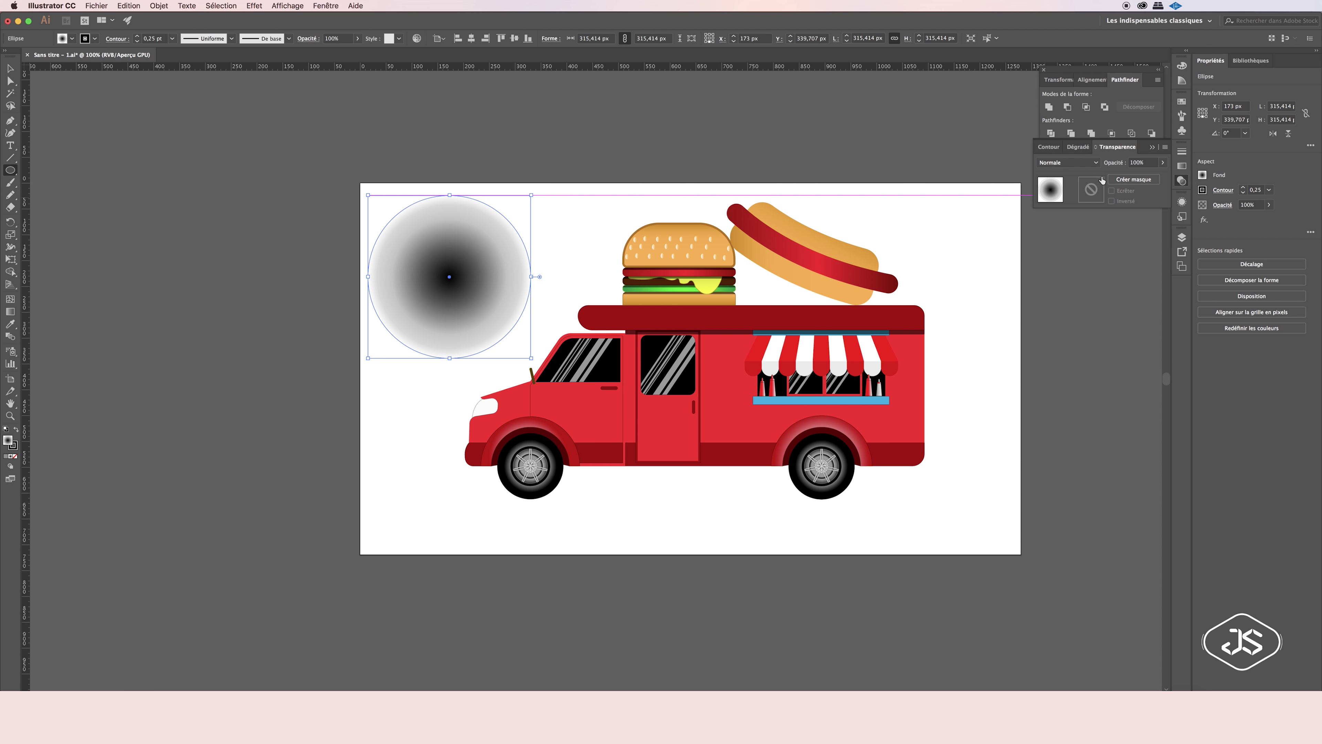
click(1067, 162)
click(1062, 186)
drag(531, 276, 916, 297)
drag(640, 276, 700, 472)
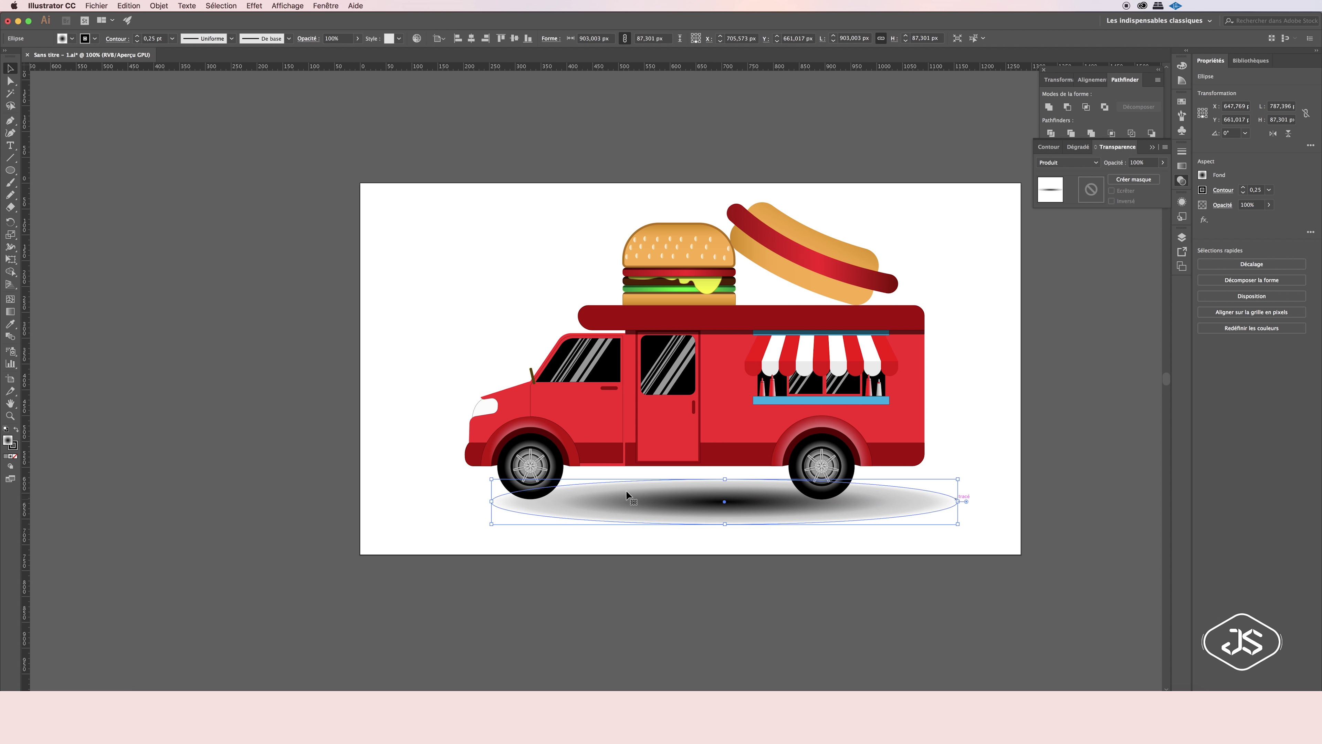
Add a new layer Calque 5 and flatten the shadow ellipse further beneath the wheels.
key(F7)
click(1079, 318)
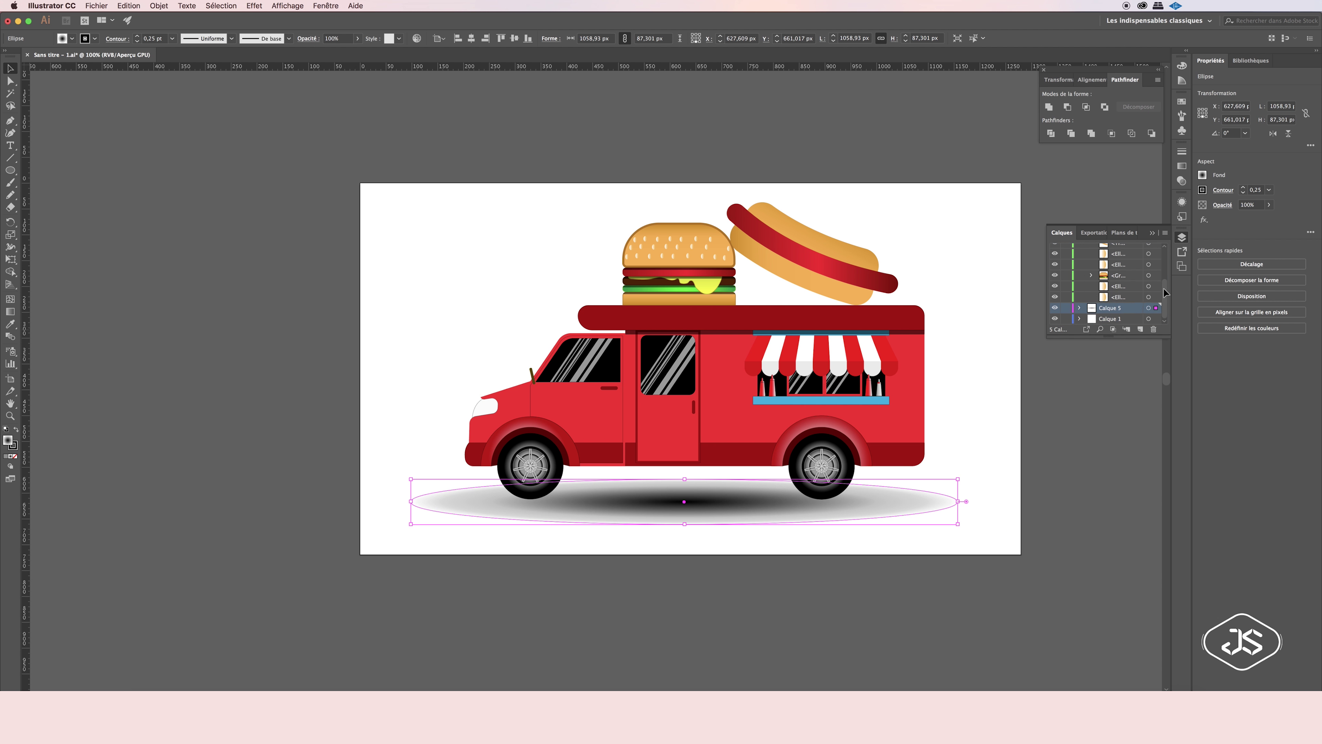
click(1124, 329)
click(1182, 180)
click(687, 501)
drag(1064, 457, 740, 491)
click(739, 513)
Make the right condiment bottle in the window taller.
click(868, 525)
scroll(770, 380, up, 5)
drag(423, 347, 401, 333)
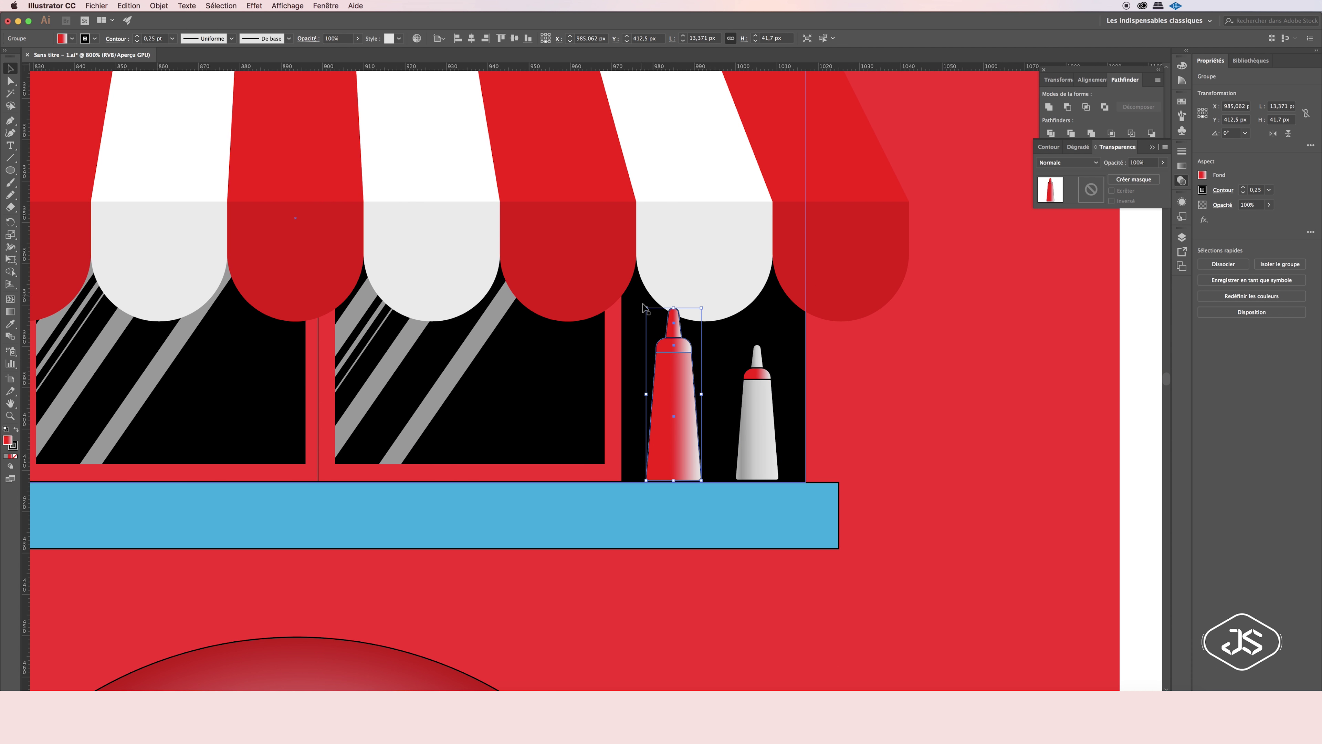
drag(423, 407, 669, 356)
Return the view to 100% and check the shadow ellipse by selecting it.
click(808, 412)
double_click(10, 415)
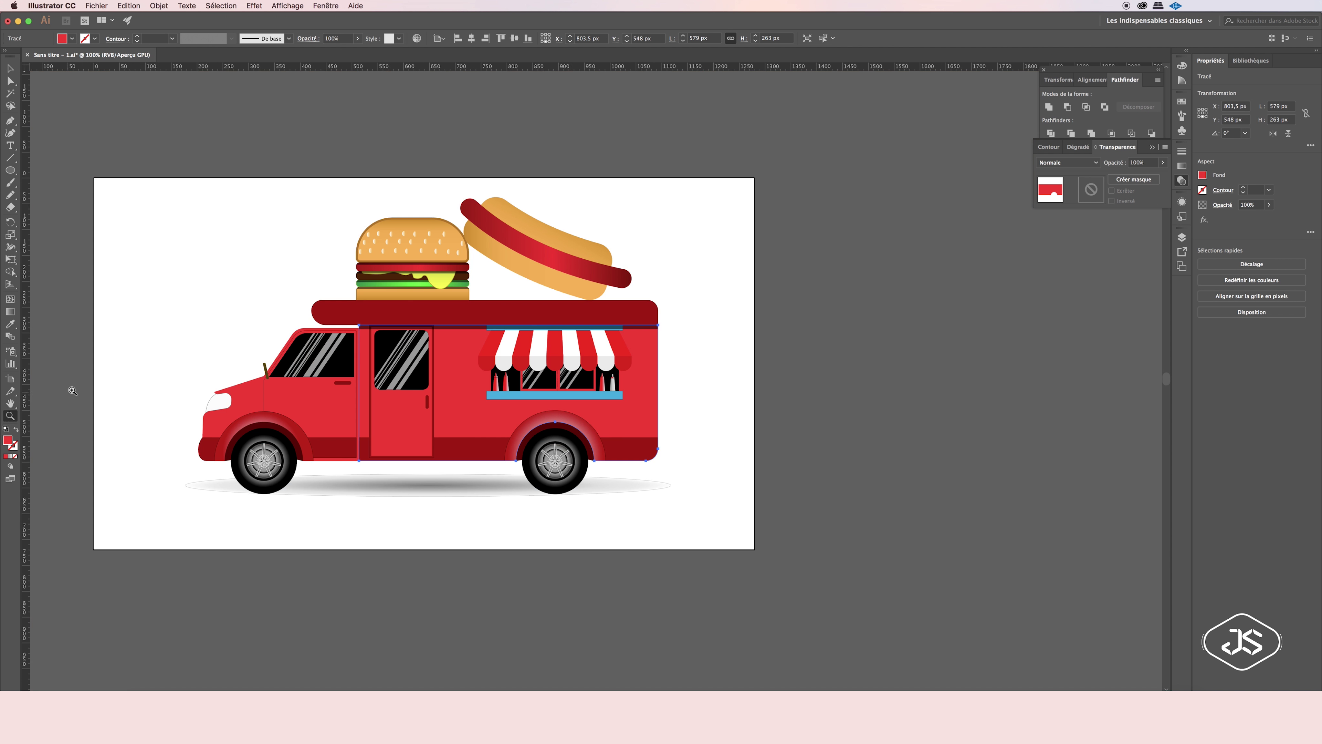
scroll(612, 385, left, 1)
click(10, 69)
click(427, 472)
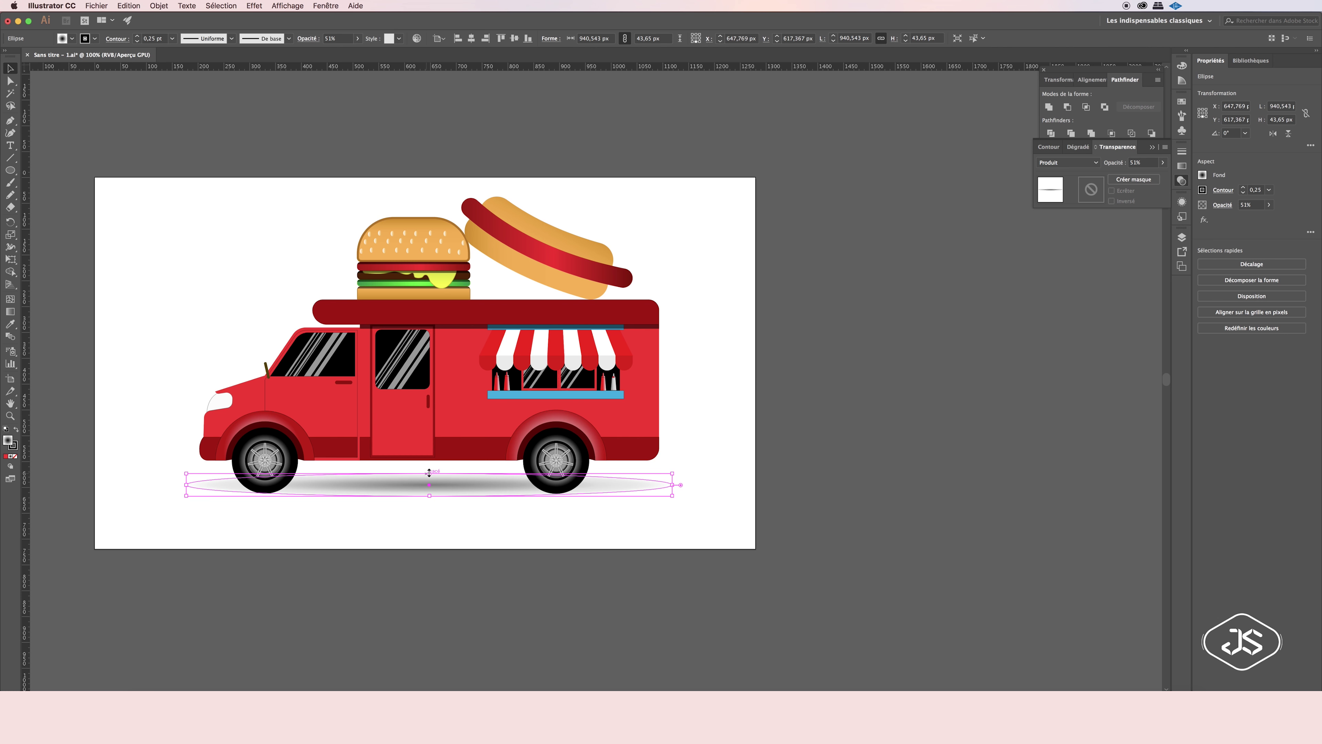
click(422, 525)
click(673, 482)
click(219, 533)
click(376, 481)
click(726, 503)
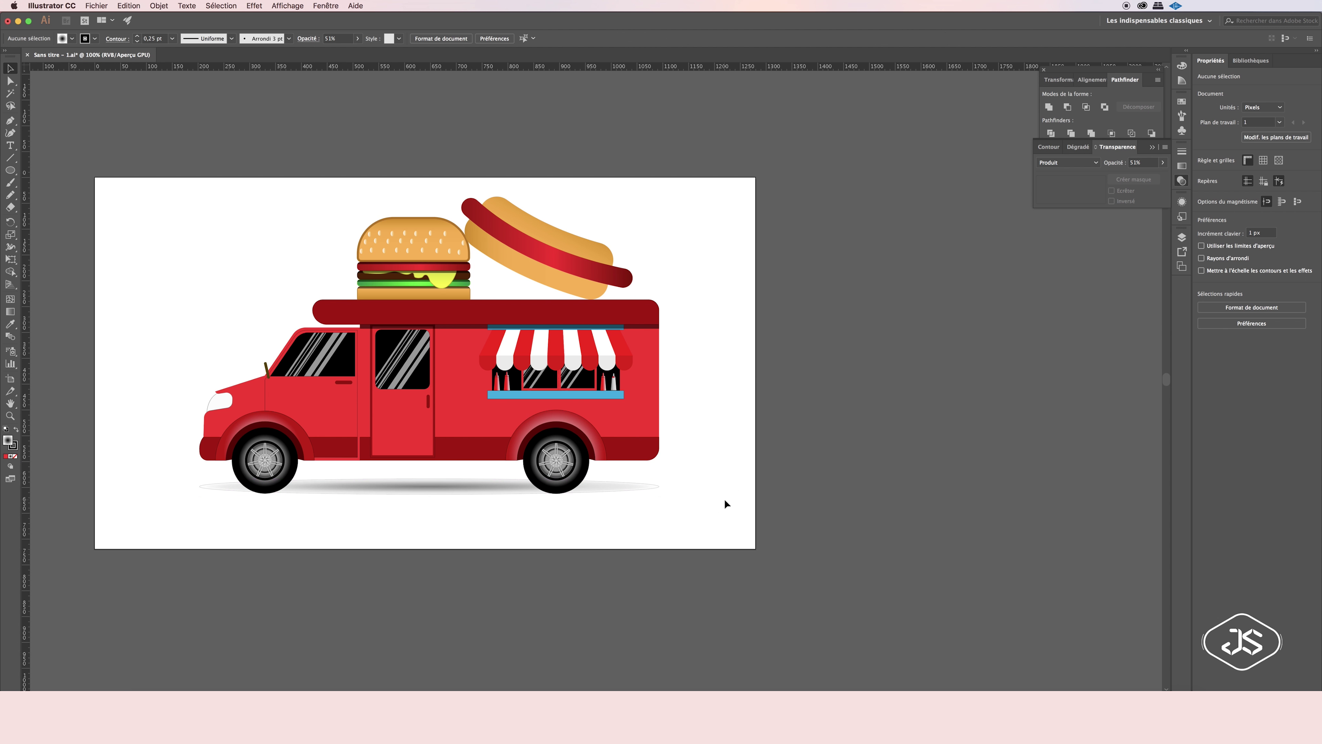
Show the Color panel and zoom out to fit the artboard in the window.
click(396, 484)
key(F6)
click(118, 481)
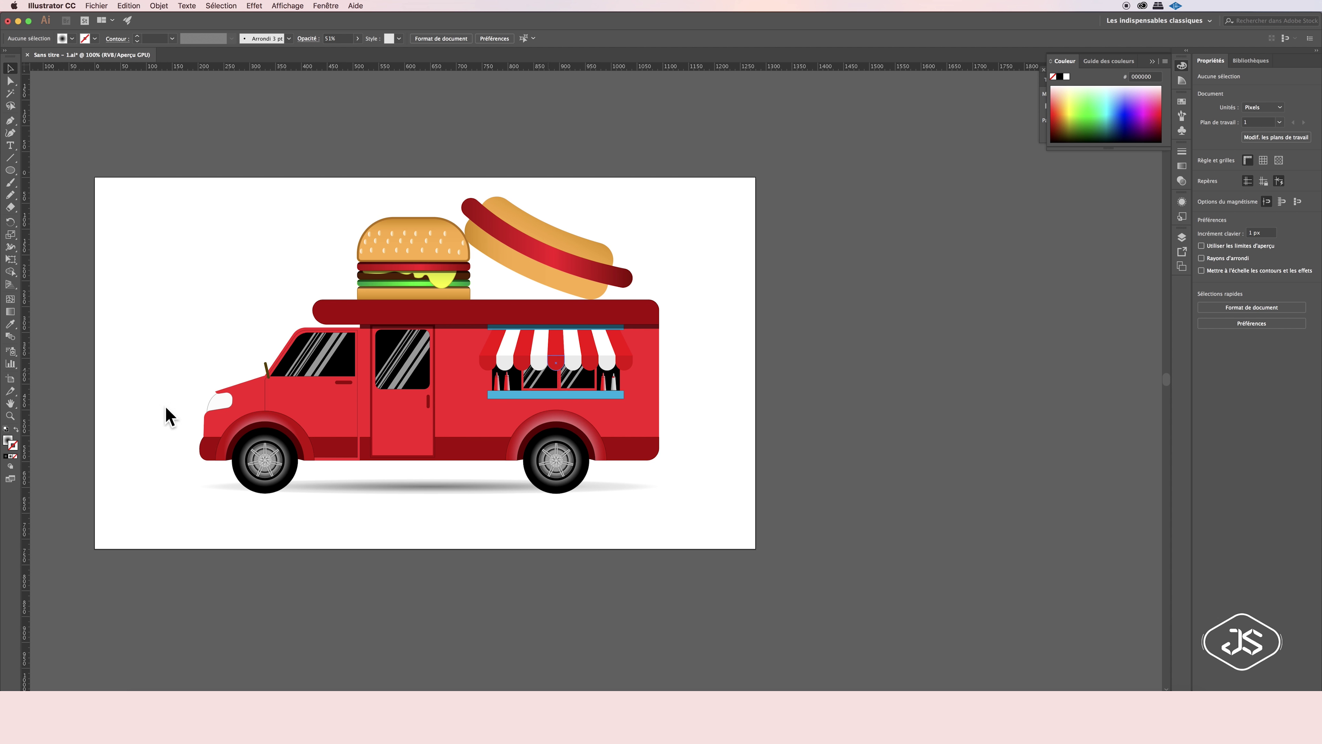
key(z)
key(super+a)
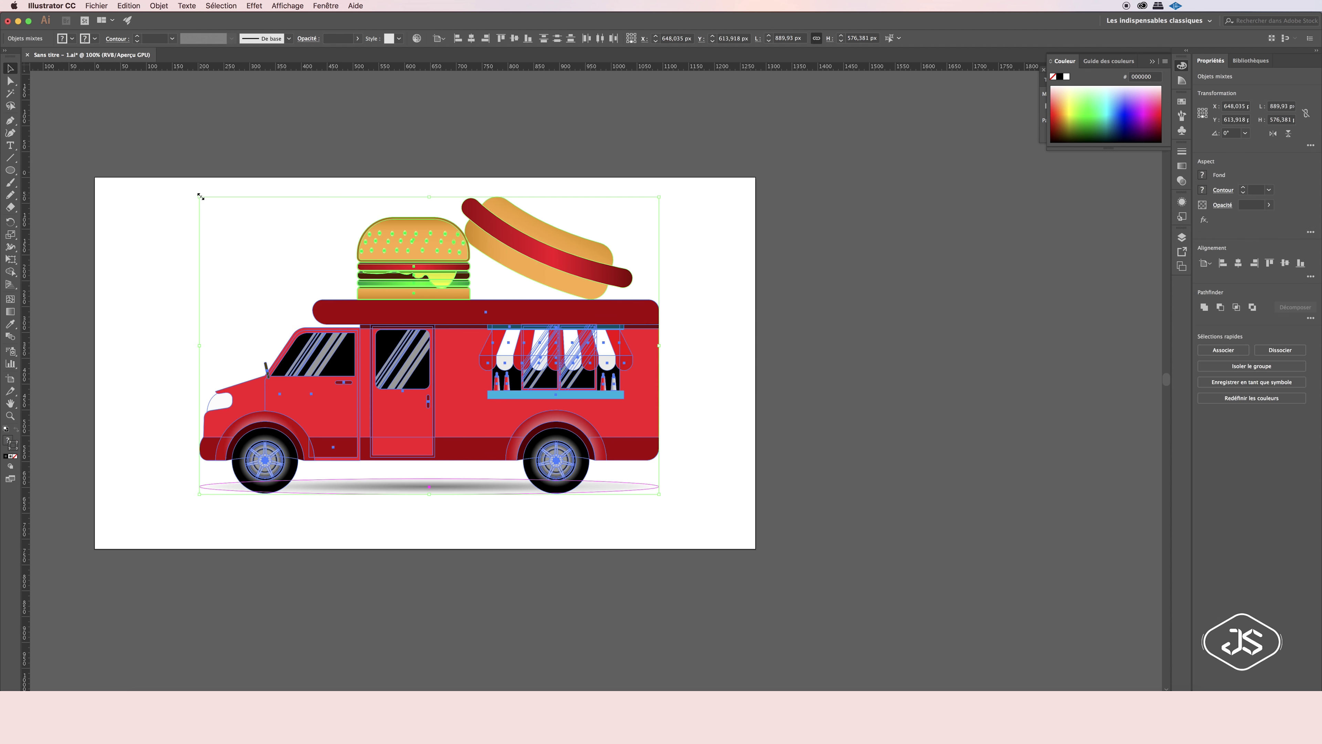
key(super+minus)
key(super+0)
key(v)
click(188, 203)
scroll(188, 204, down, 2)
Lower the shadow ellipse's opacity to 40%.
click(523, 406)
click(199, 384)
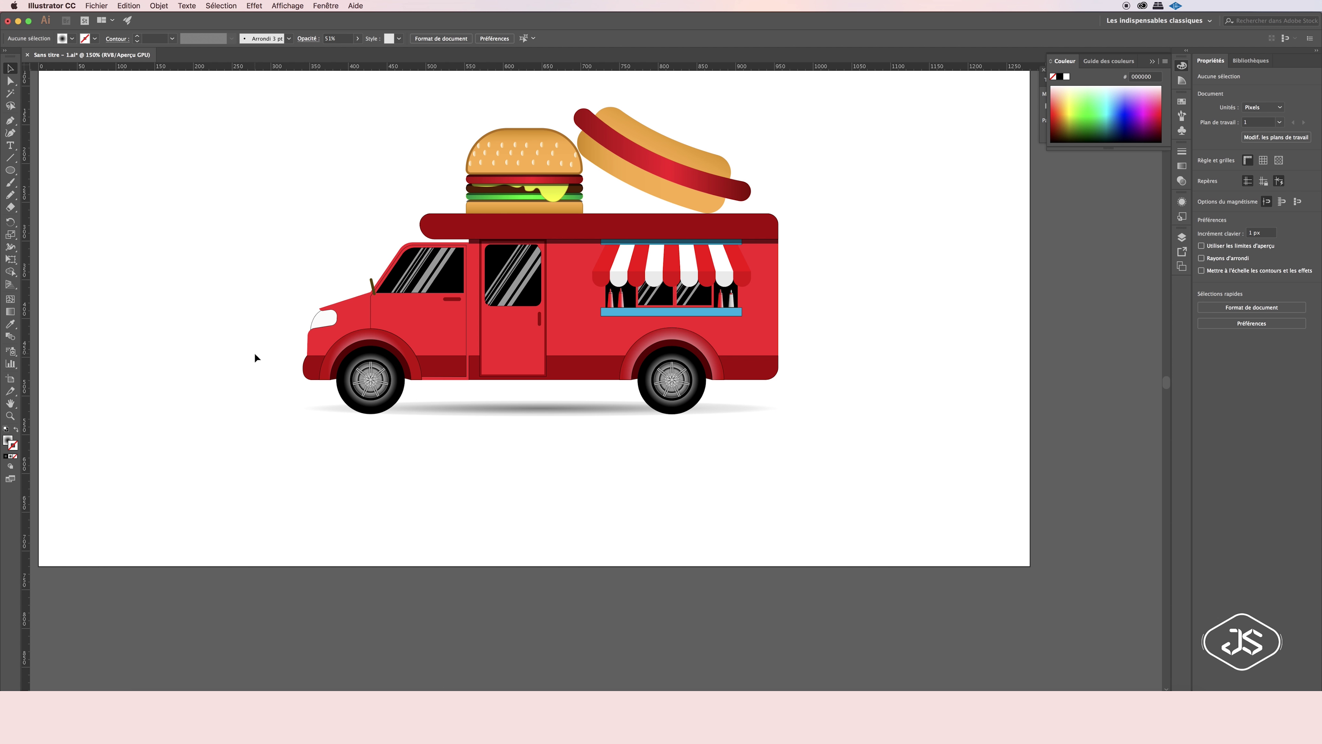
click(523, 405)
click(1182, 181)
key(super+shift+a)
Recolour the blue strip above the awning and the counter with the roof's dark red.
key(z)
key(super+minus)
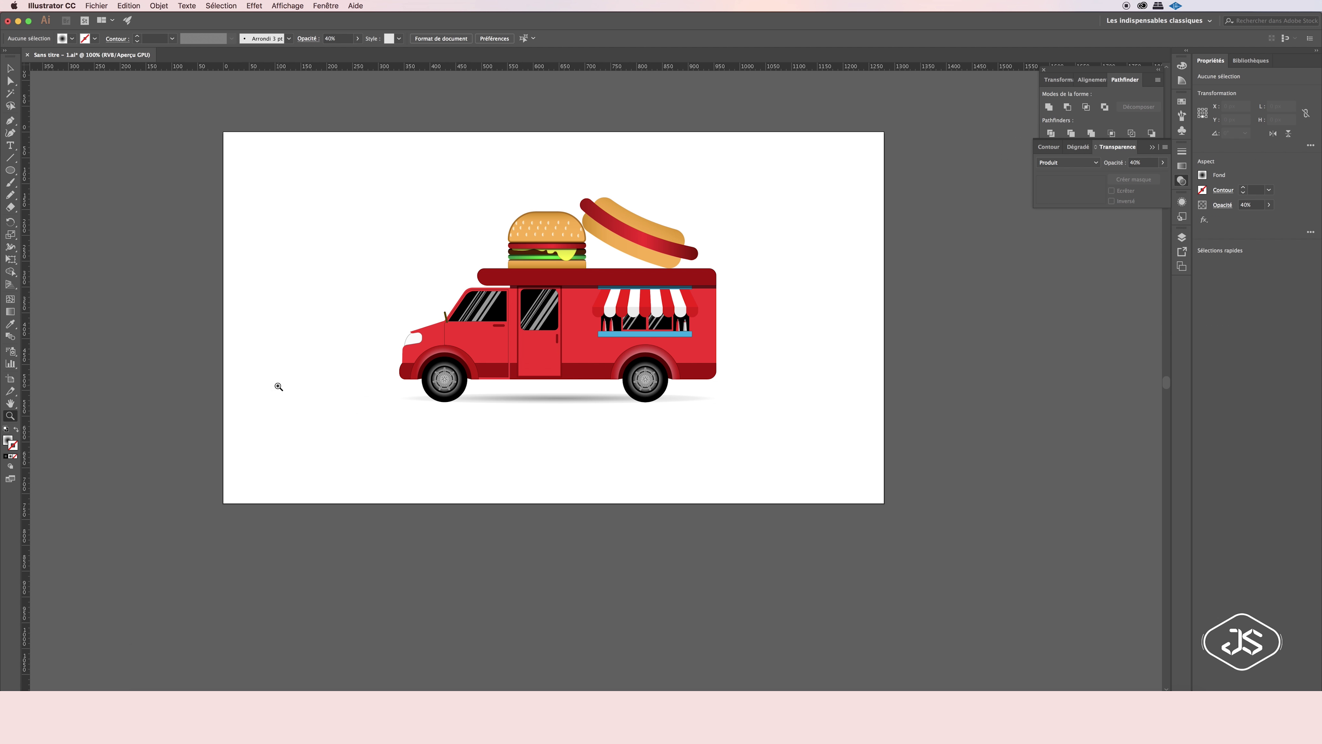
key(super+a)
key(super+shift+a)
key(super+plus)
key(super+plus)
key(super+plus)
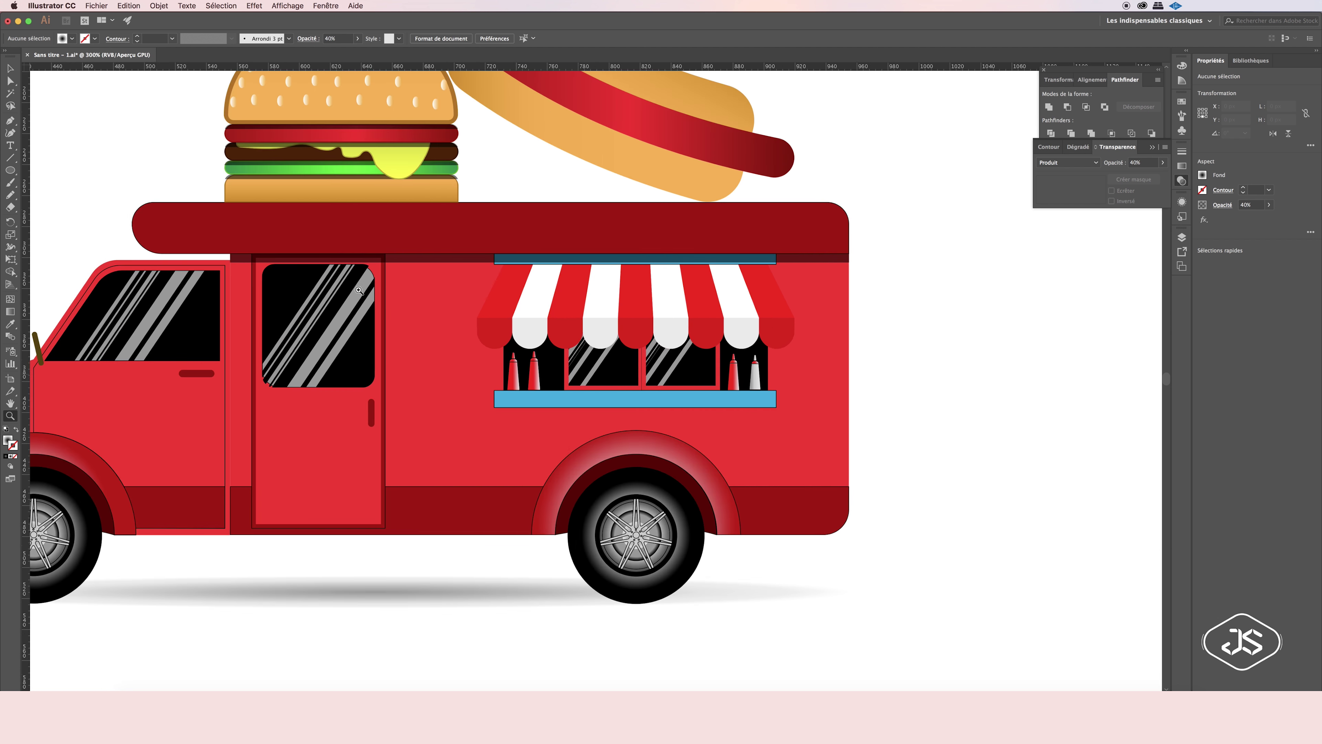
key(v)
click(496, 258)
key(super+plus)
click(588, 384)
shift+click(598, 190)
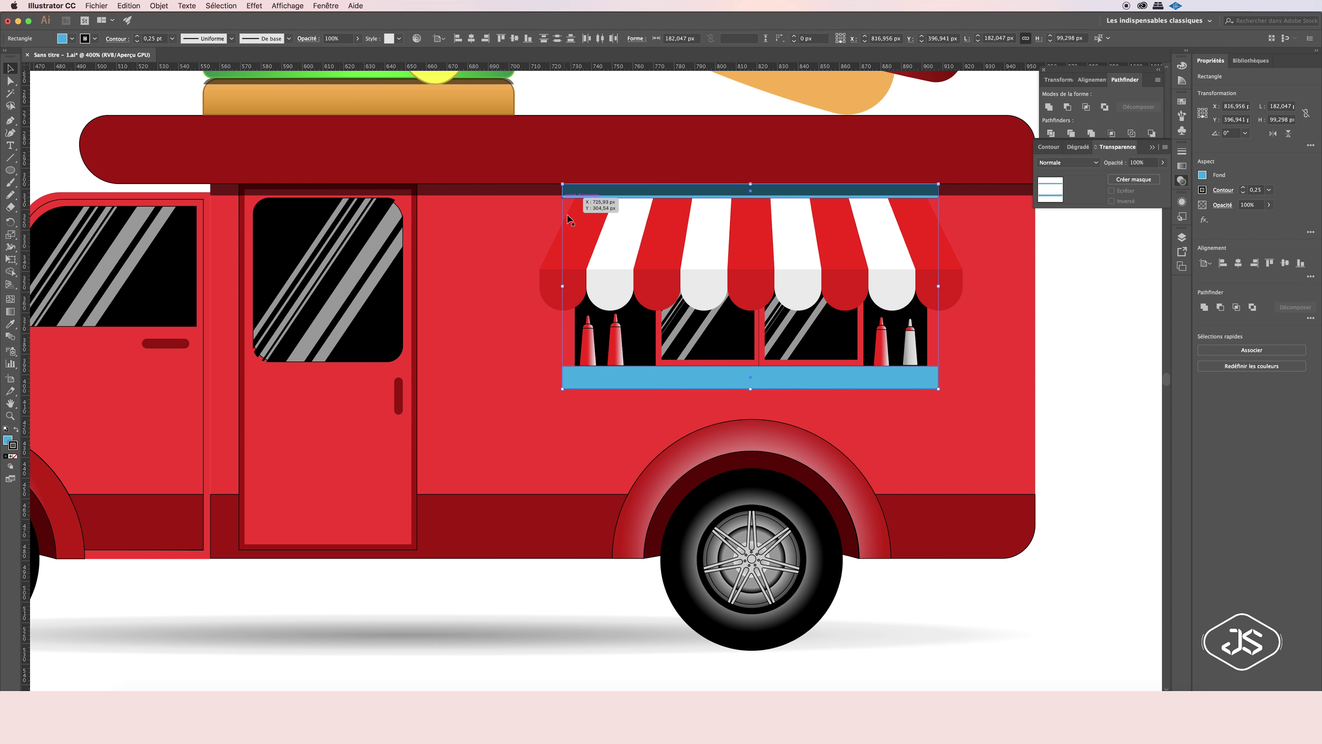
key(i)
click(599, 156)
Check the counter, bottle cap and left bottle, then zoom back out to the whole truck.
key(a)
key(v)
scroll(610, 598, left, 1)
click(899, 384)
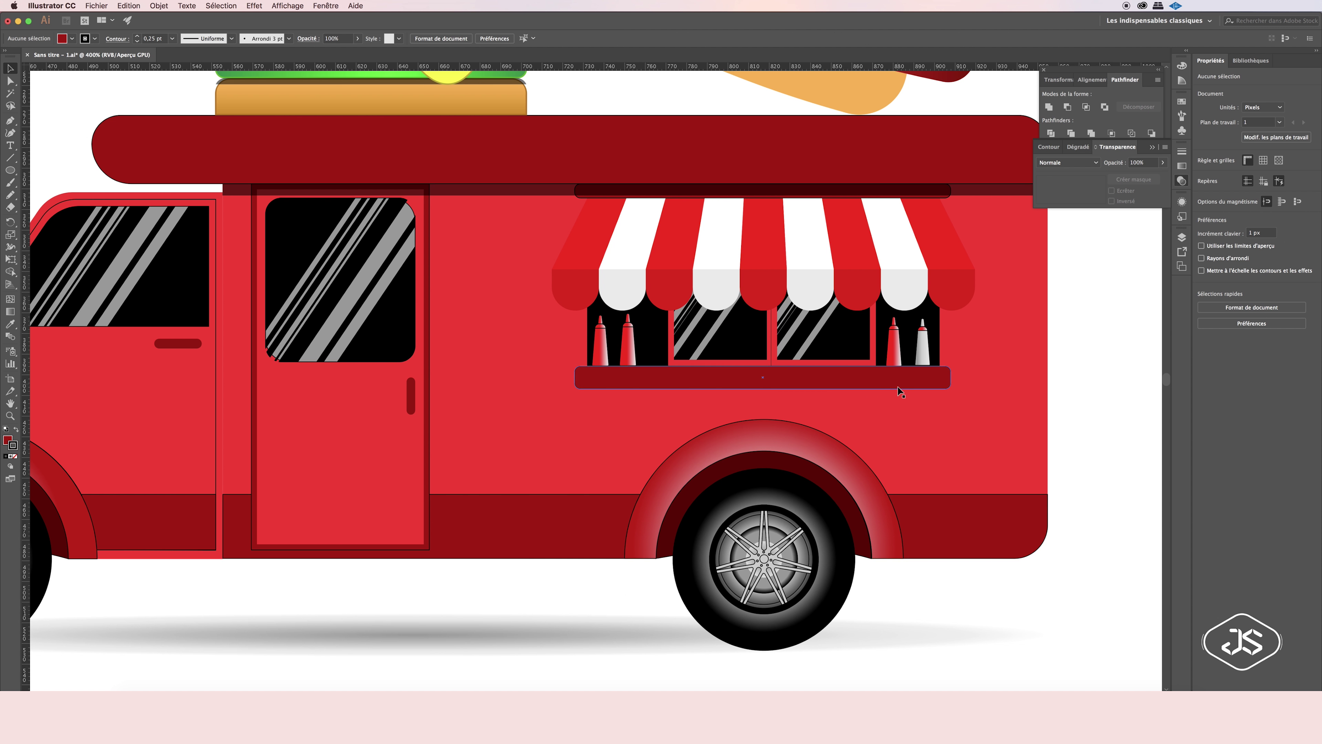
click(922, 326)
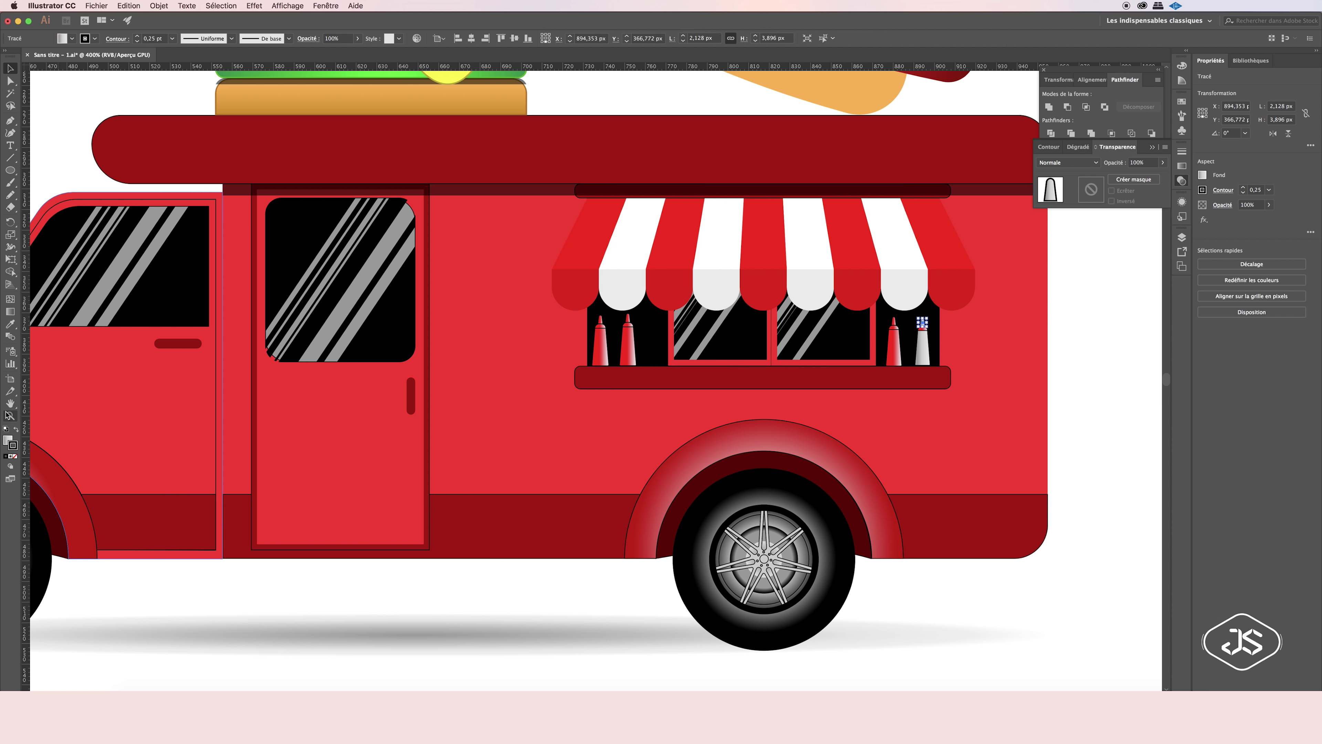
key(z)
click(480, 443)
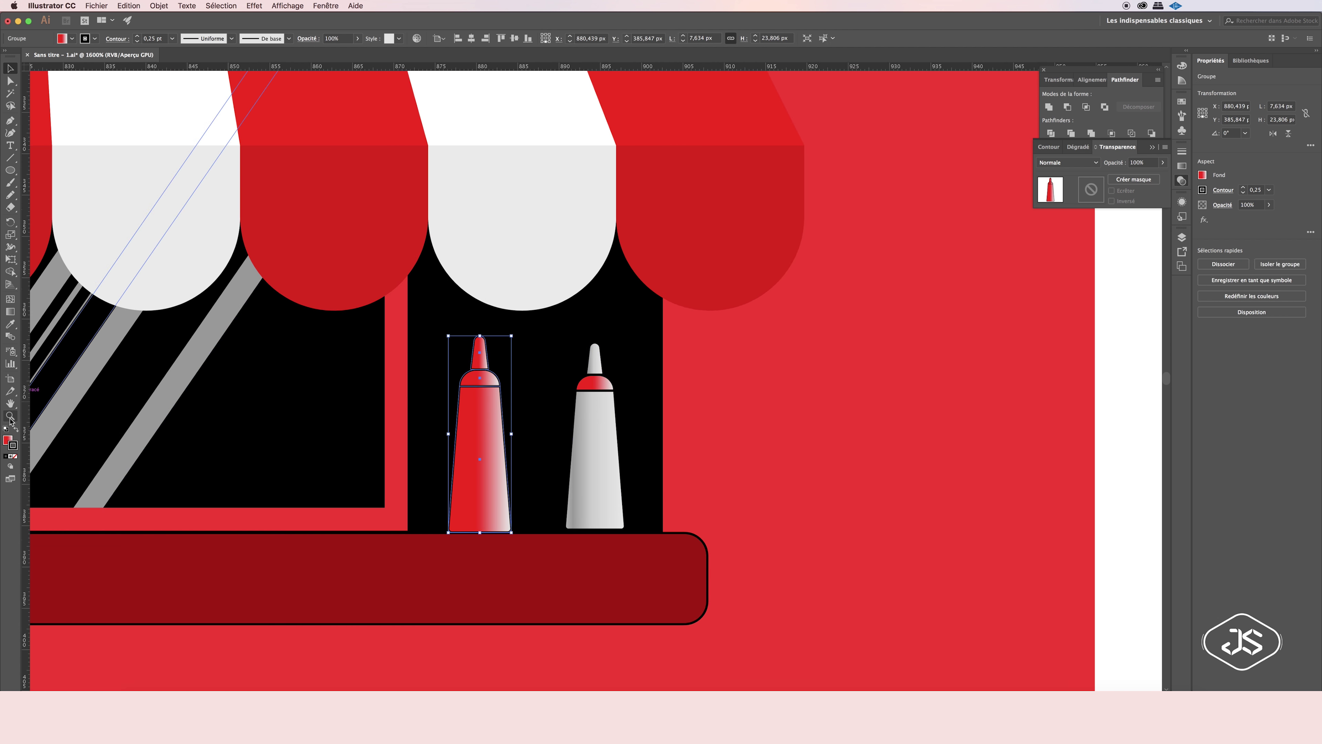
key(ctrl+1)
key(v)
click(219, 311)
click(1182, 238)
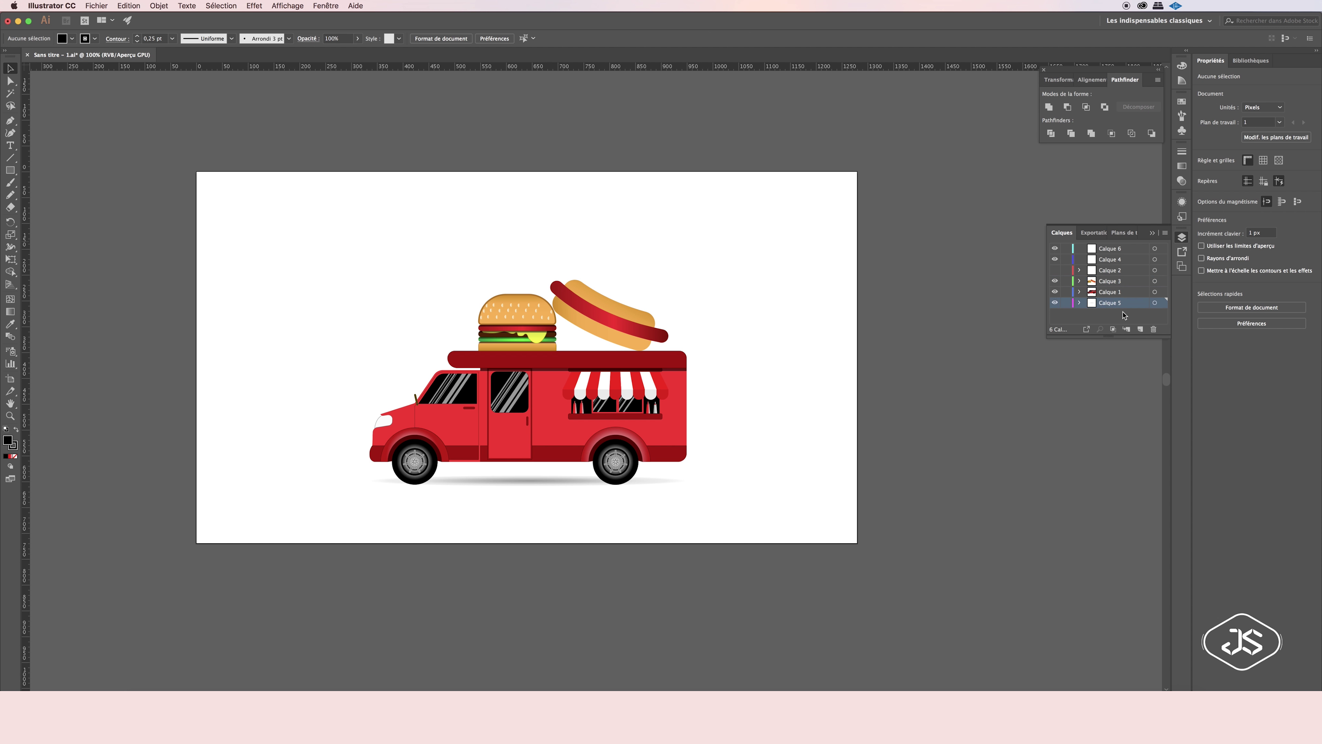
Move Calque 7 below Calque 5 and draw a 1280×12.5 px black strip across the artboard.
drag(1115, 322, 1055, 281)
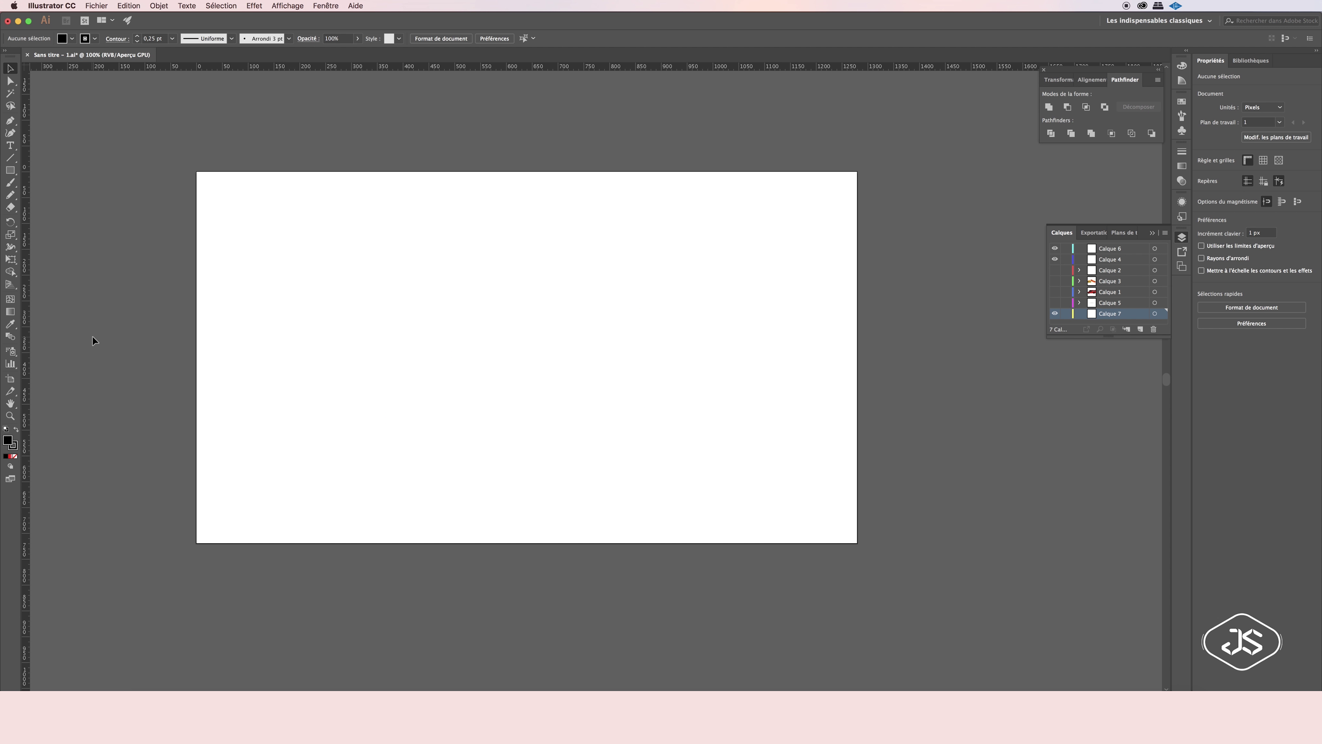
key(m)
drag(856, 404, 857, 404)
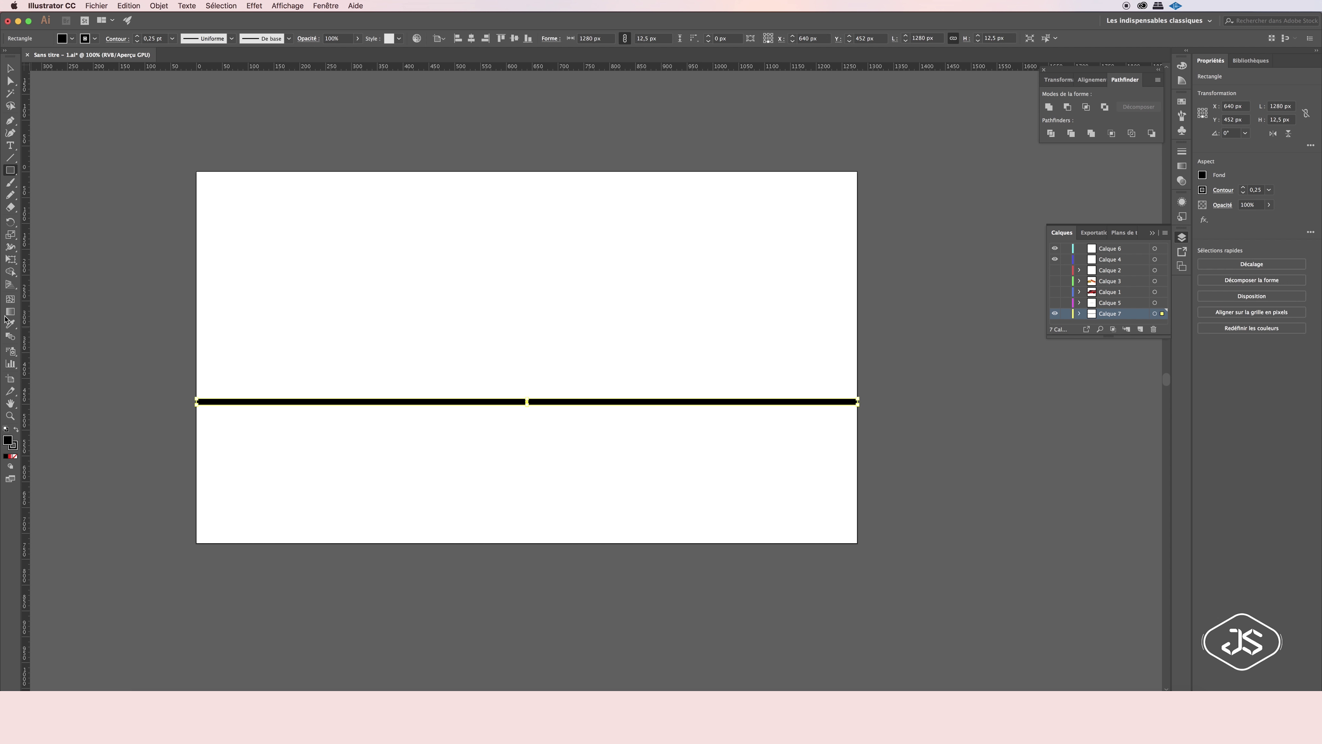
double_click(1110, 314)
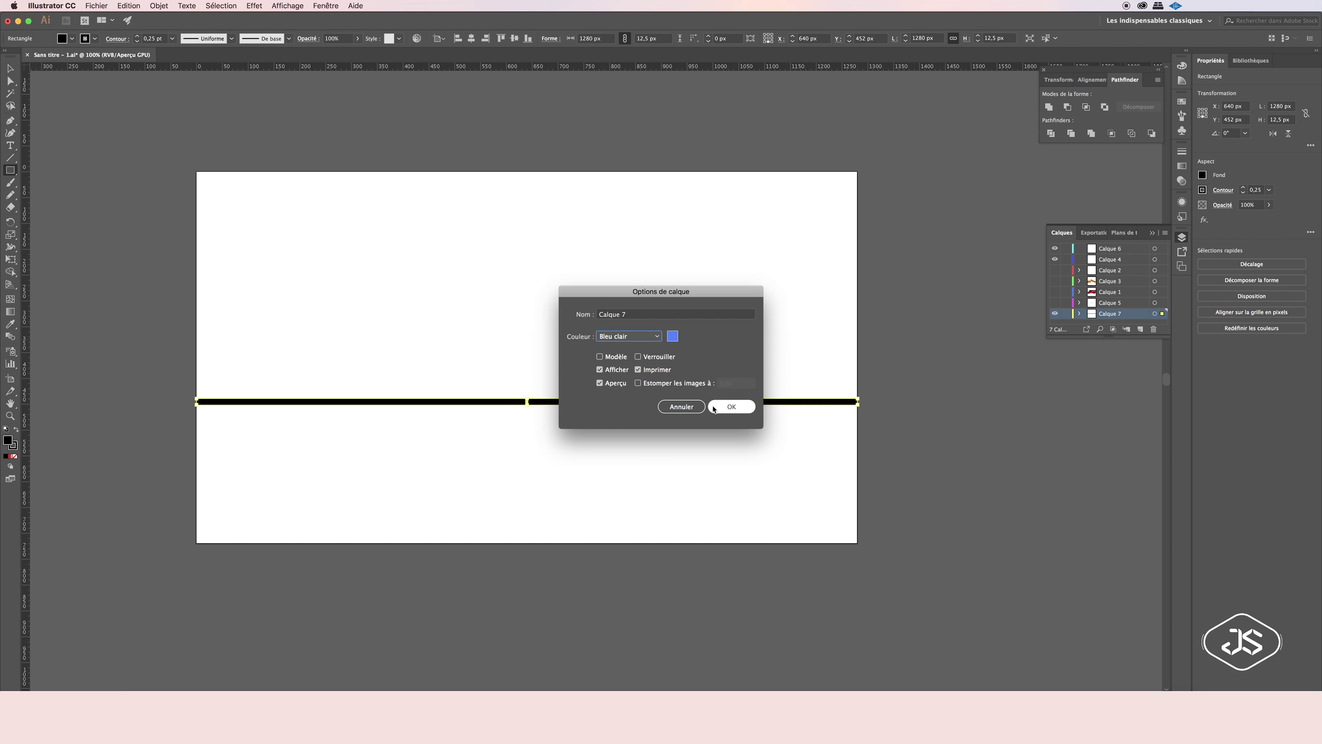
Stretch the strip into a 1280×268 px grey road filling the artboard's bottom.
click(732, 407)
key(v)
click(511, 406)
drag(511, 408, 527, 543)
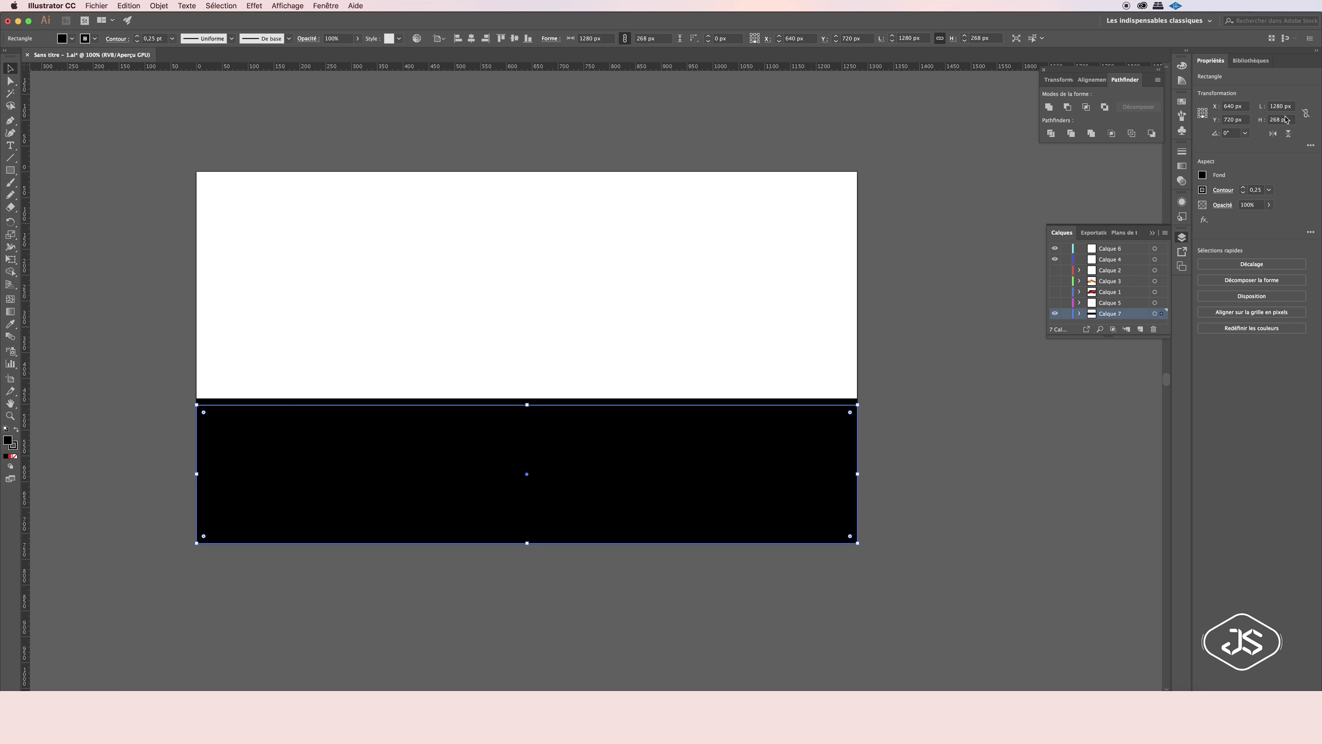
click(1181, 100)
click(1104, 137)
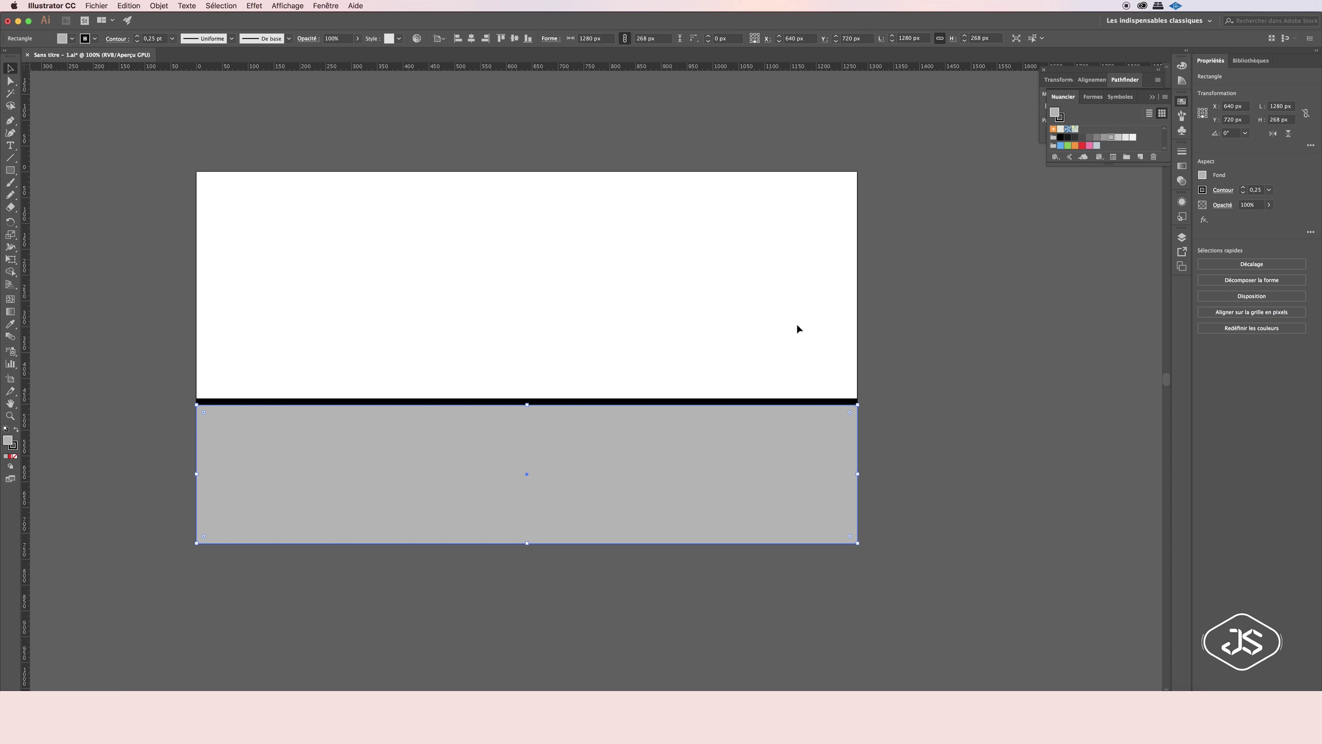
Widen the strip upward into a light grey sidewalk and make the dividing line near-white.
key(ctrl+alt+bracketleft)
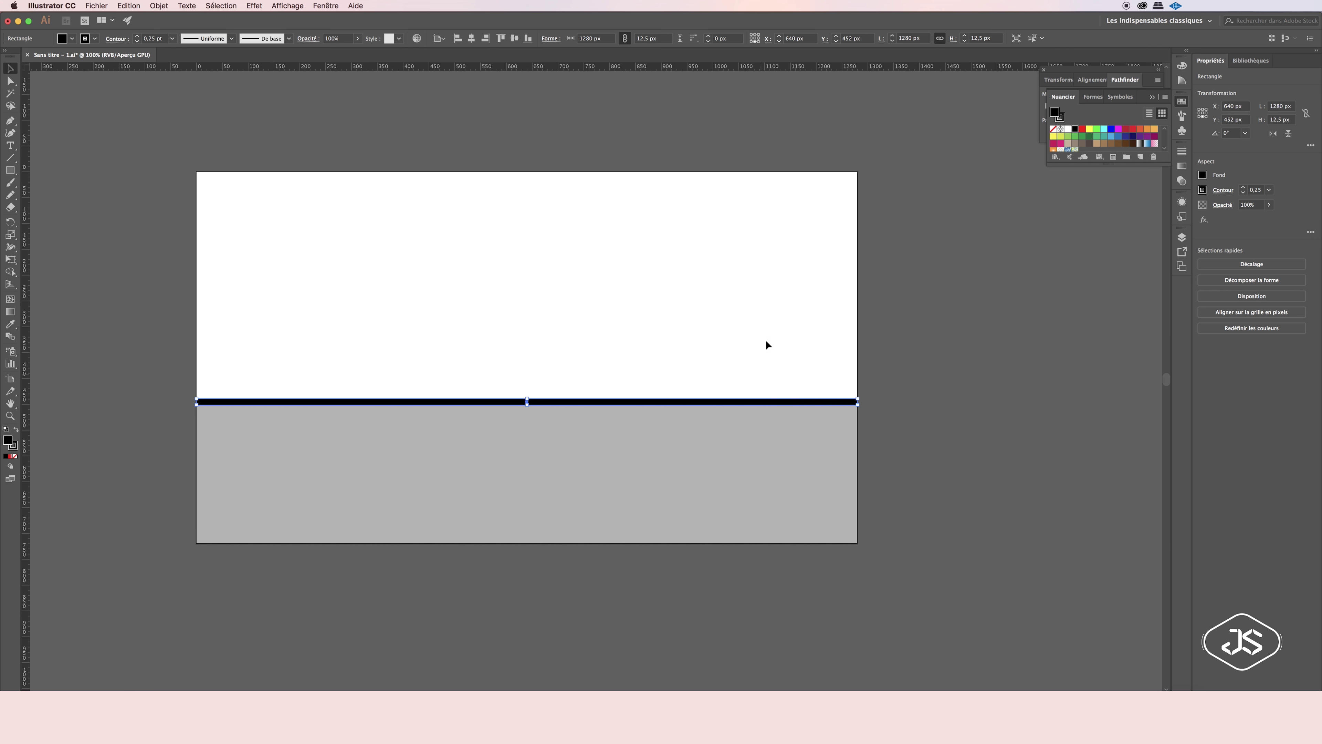
drag(527, 399, 528, 369)
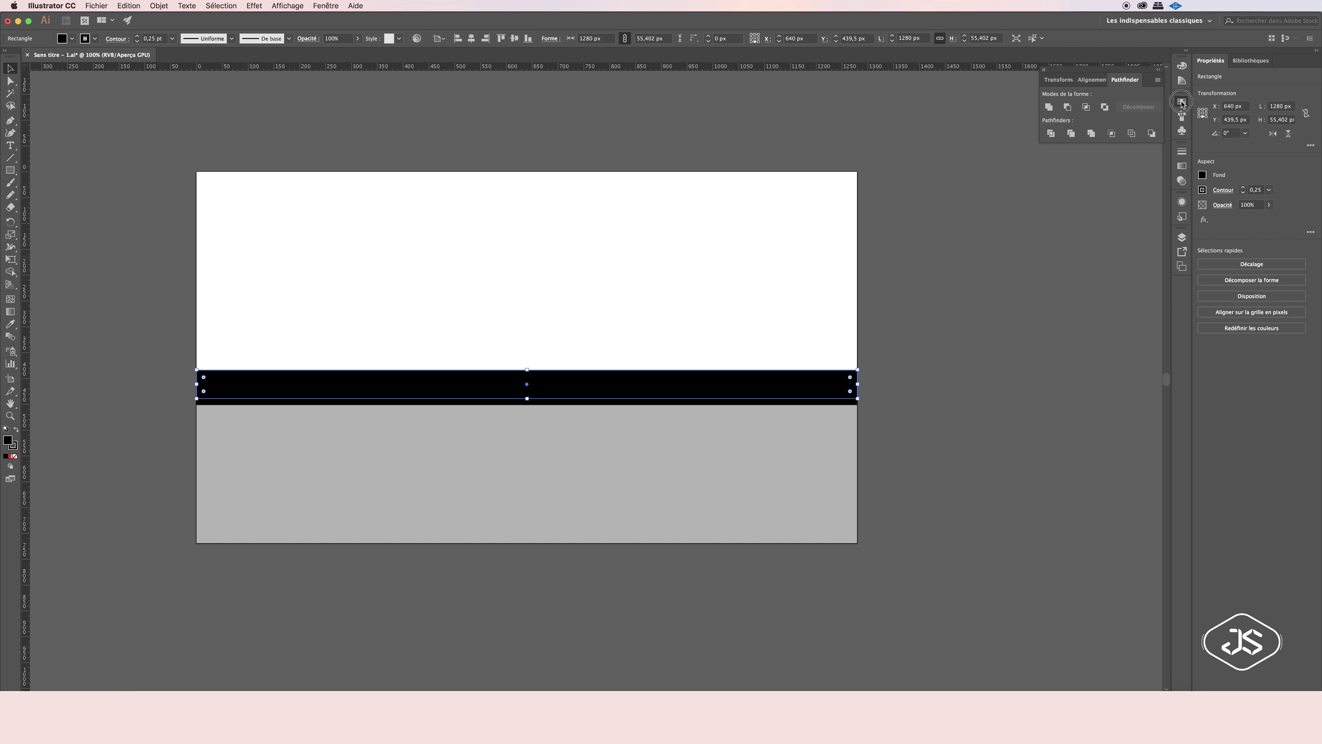
scroll(1104, 140, down, 3)
click(1104, 138)
click(1110, 138)
click(808, 401)
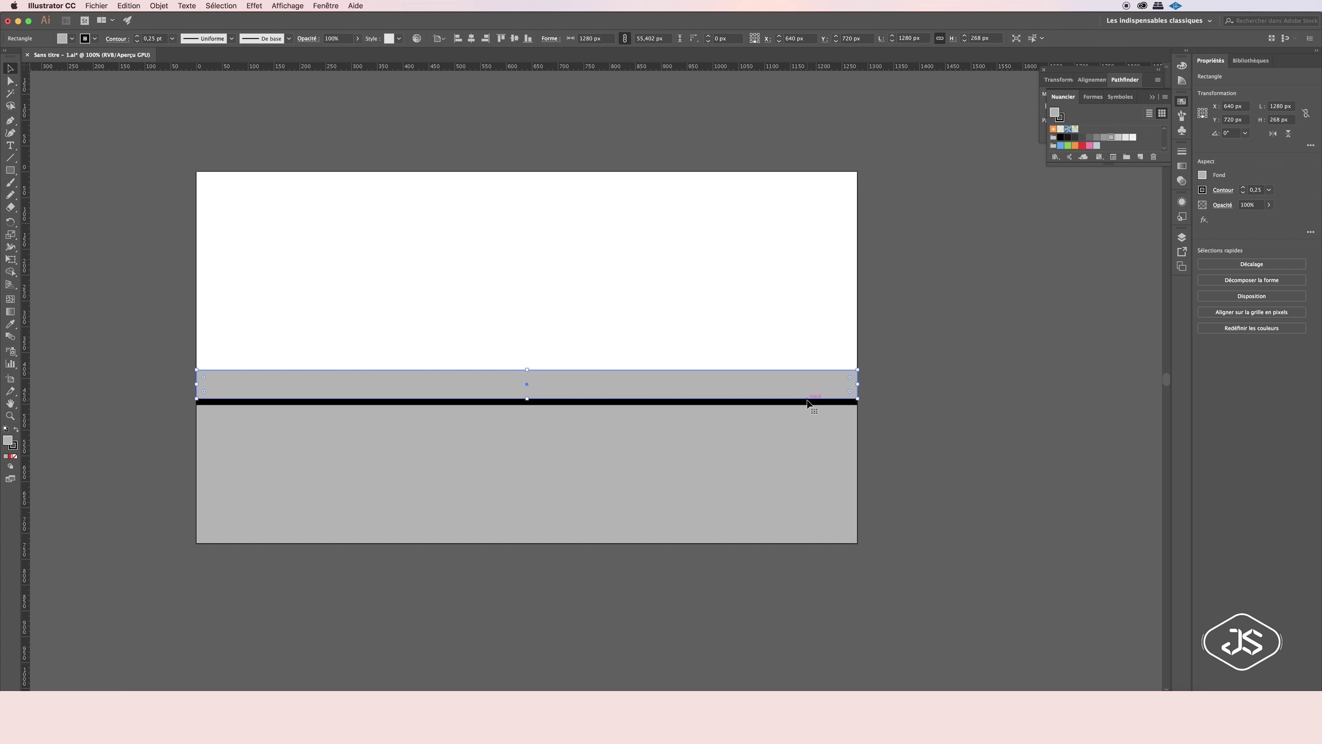
click(1124, 139)
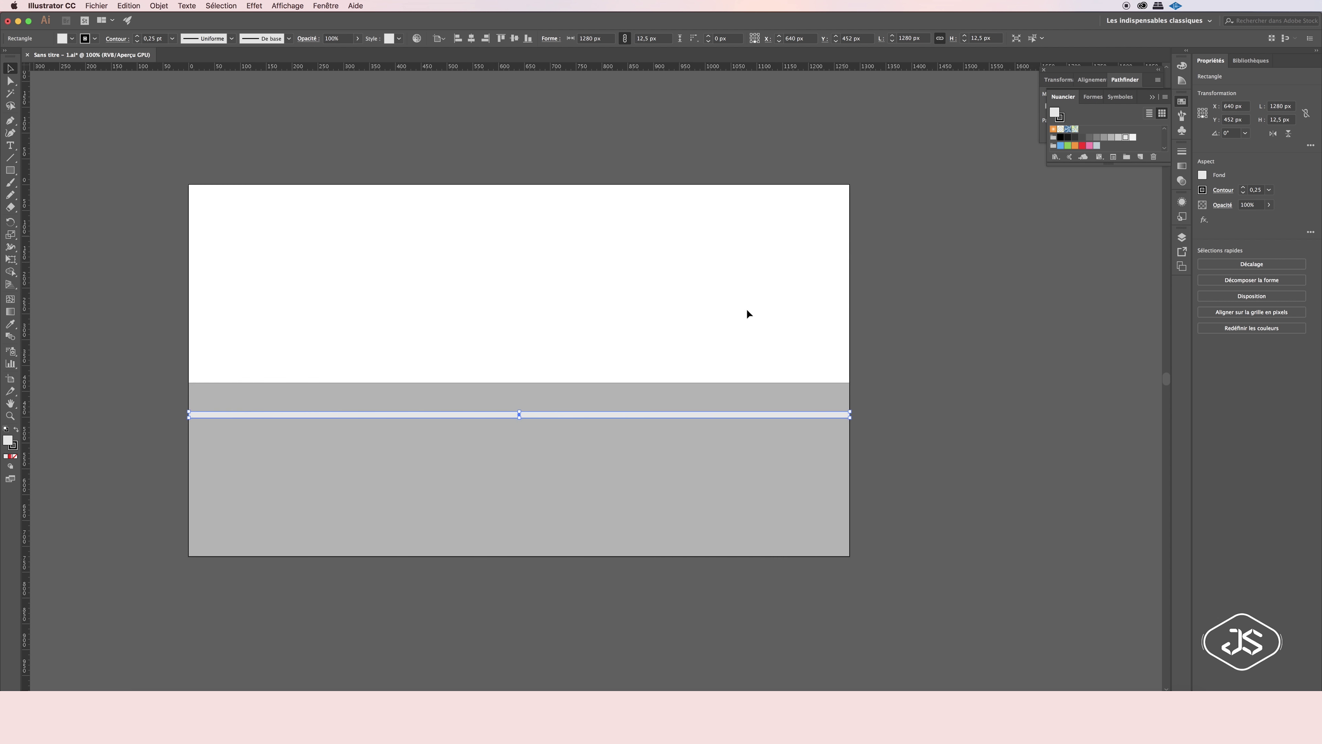
click(916, 323)
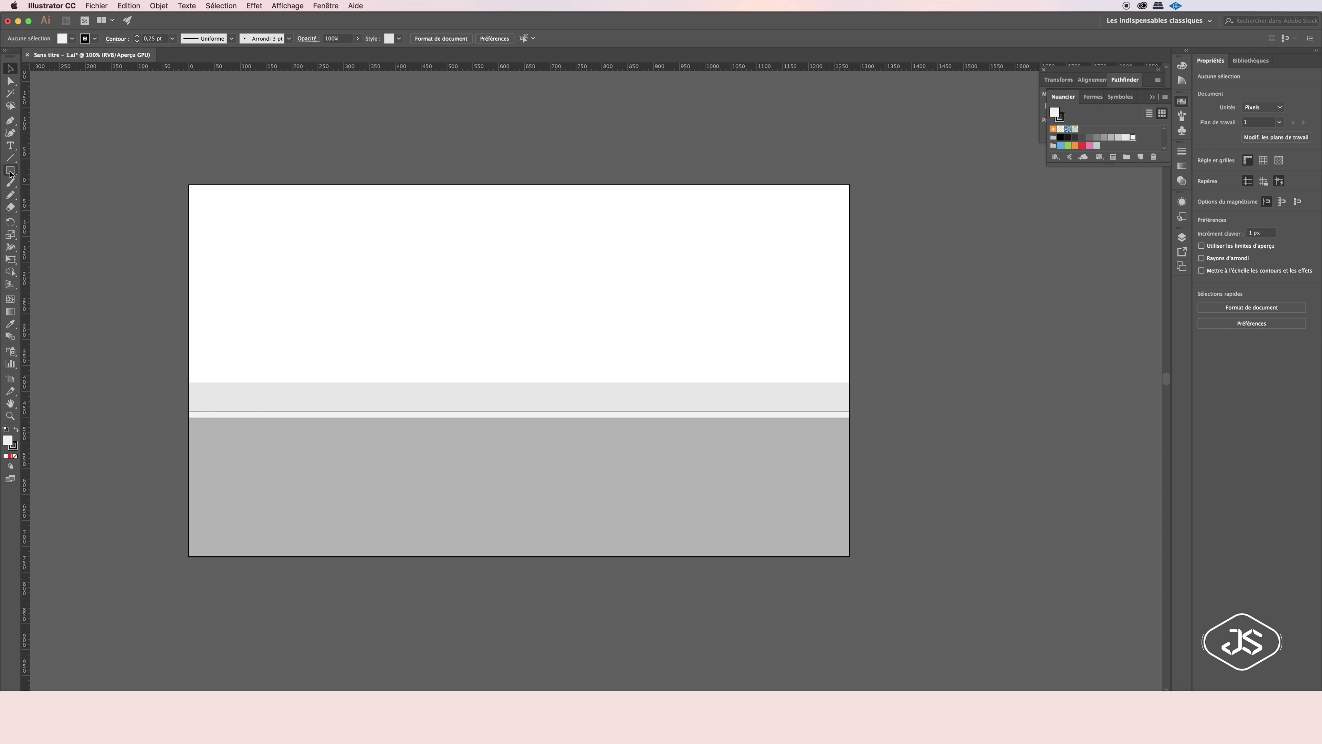
Draw a closed wavy hill outline with the Pen tool above the sidewalk, edge to edge.
click(10, 123)
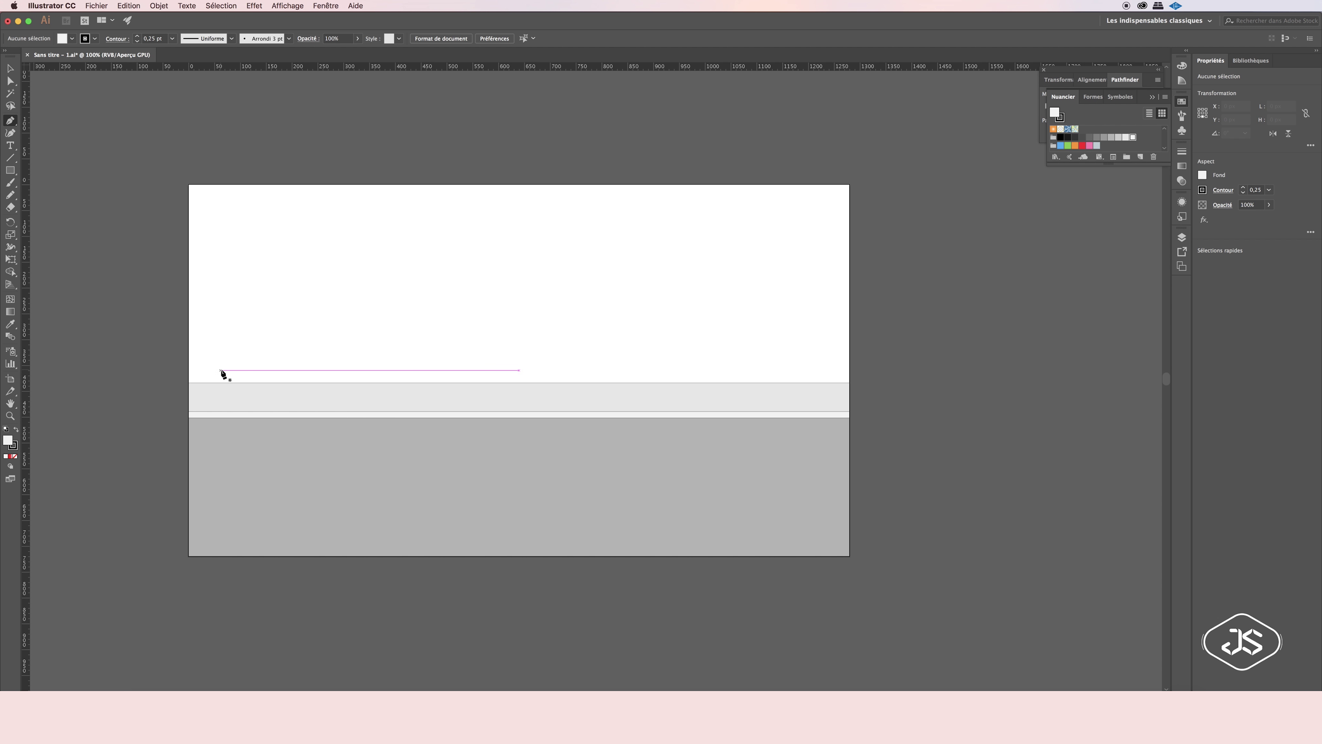
click(190, 319)
drag(266, 318, 312, 327)
mouse_move(453, 313)
mouse_down()
mouse_move(602, 335)
mouse_move(762, 319)
mouse_up()
drag(849, 320, 843, 367)
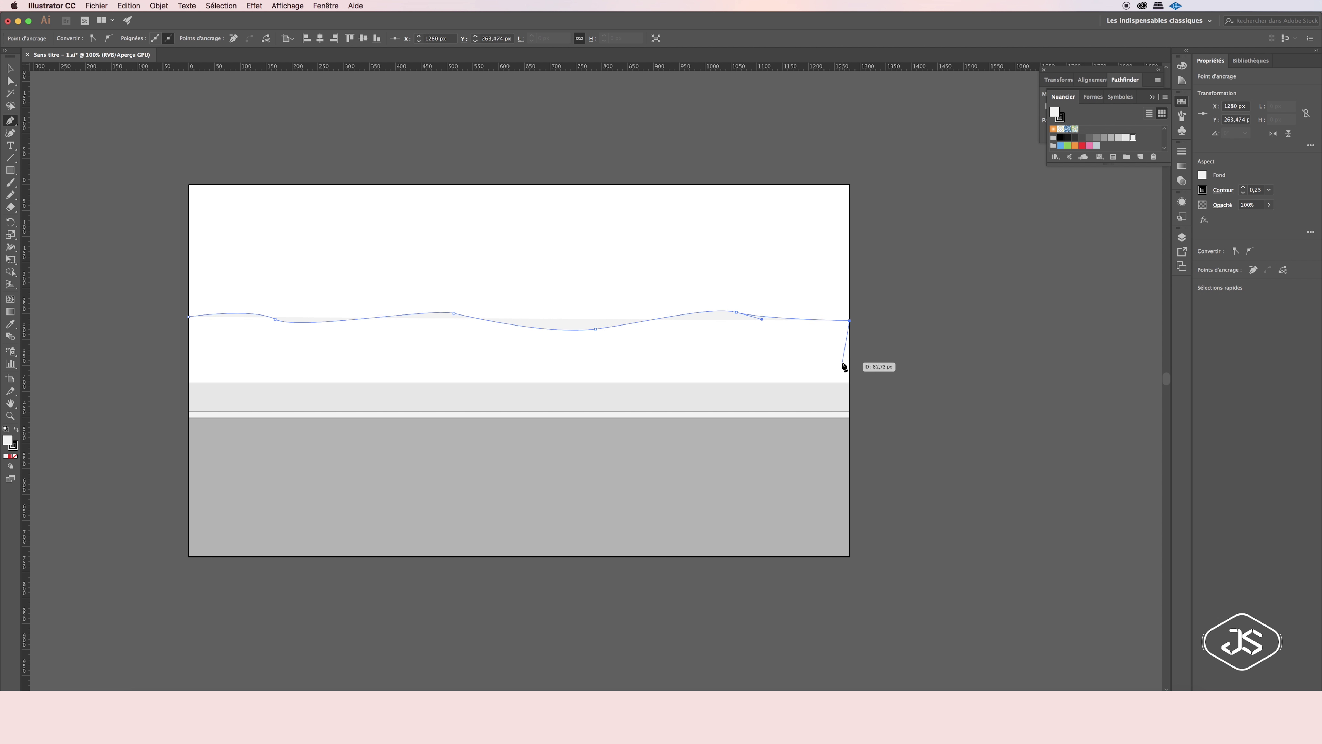
click(849, 383)
click(188, 383)
click(188, 316)
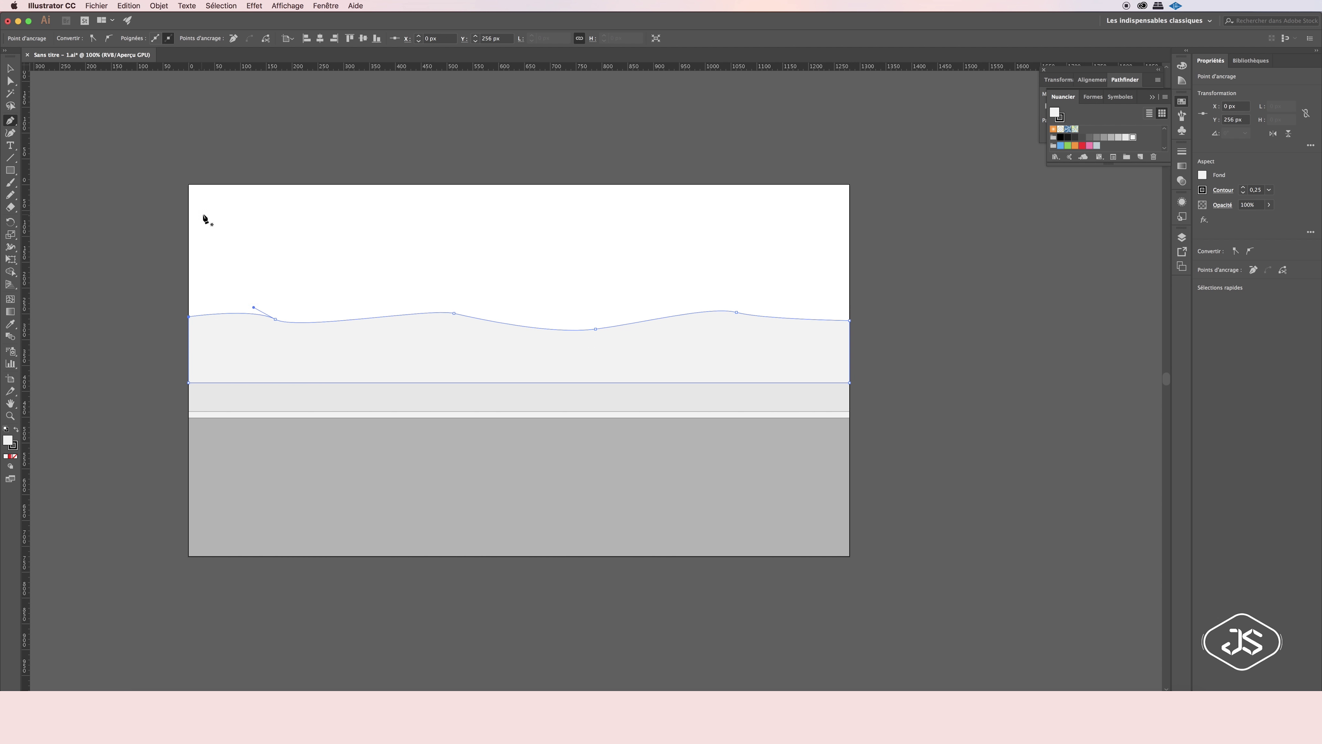
Fill the hill pale green and nudge it down onto the sidewalk.
click(1182, 66)
click(1083, 103)
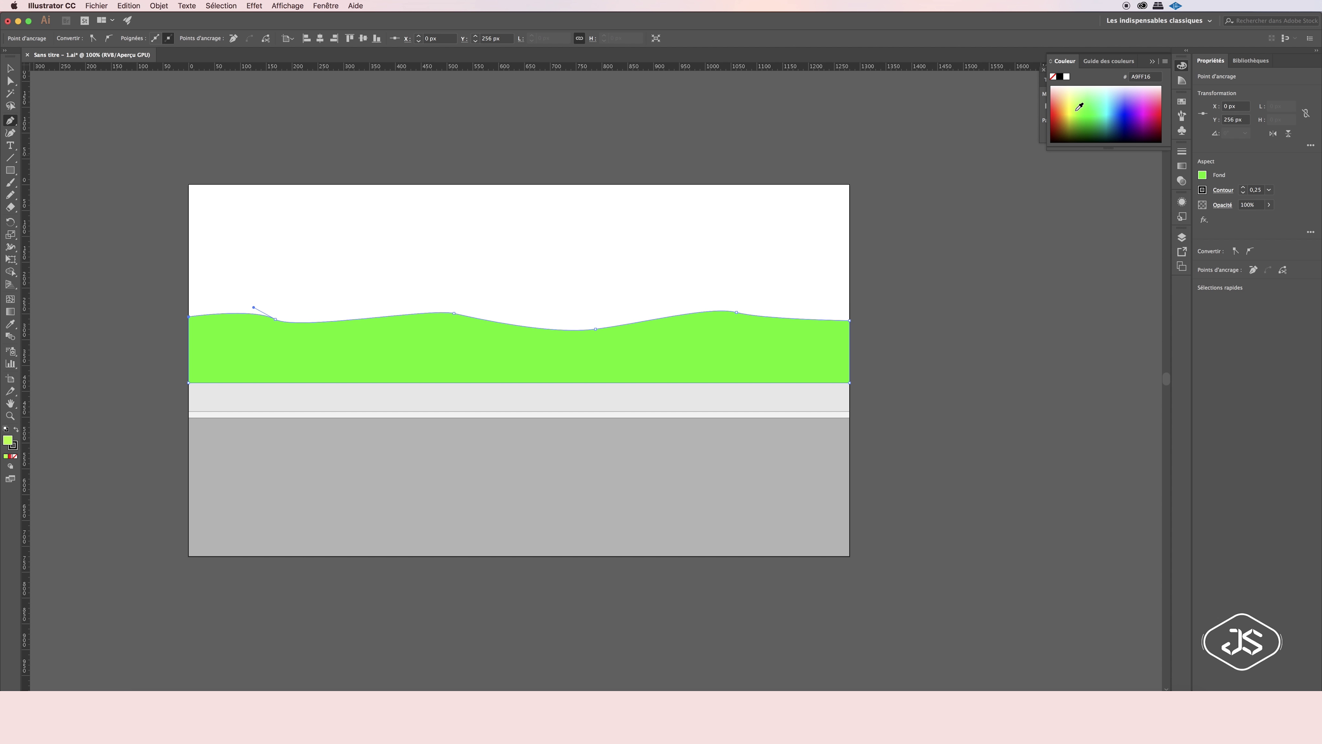
click(1090, 95)
drag(1090, 96, 1084, 94)
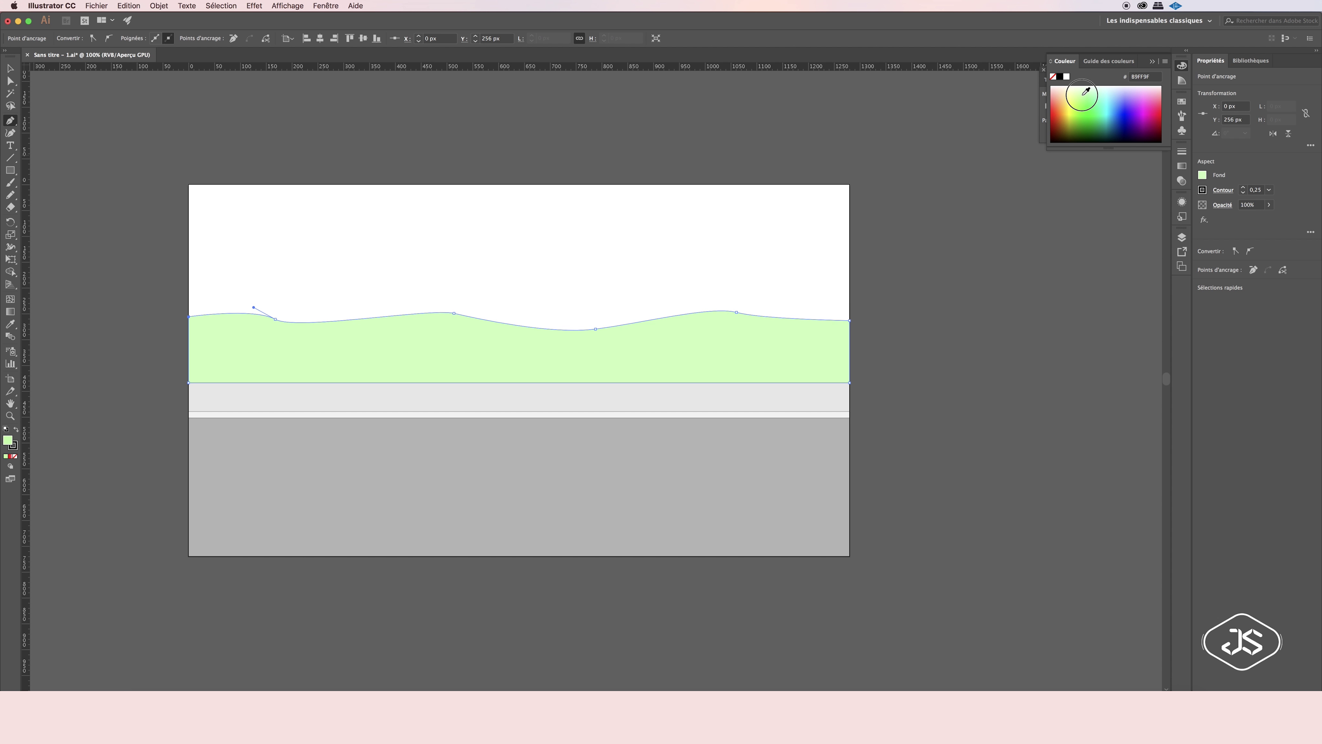
key(v)
click(422, 307)
click(15, 456)
drag(448, 316, 449, 322)
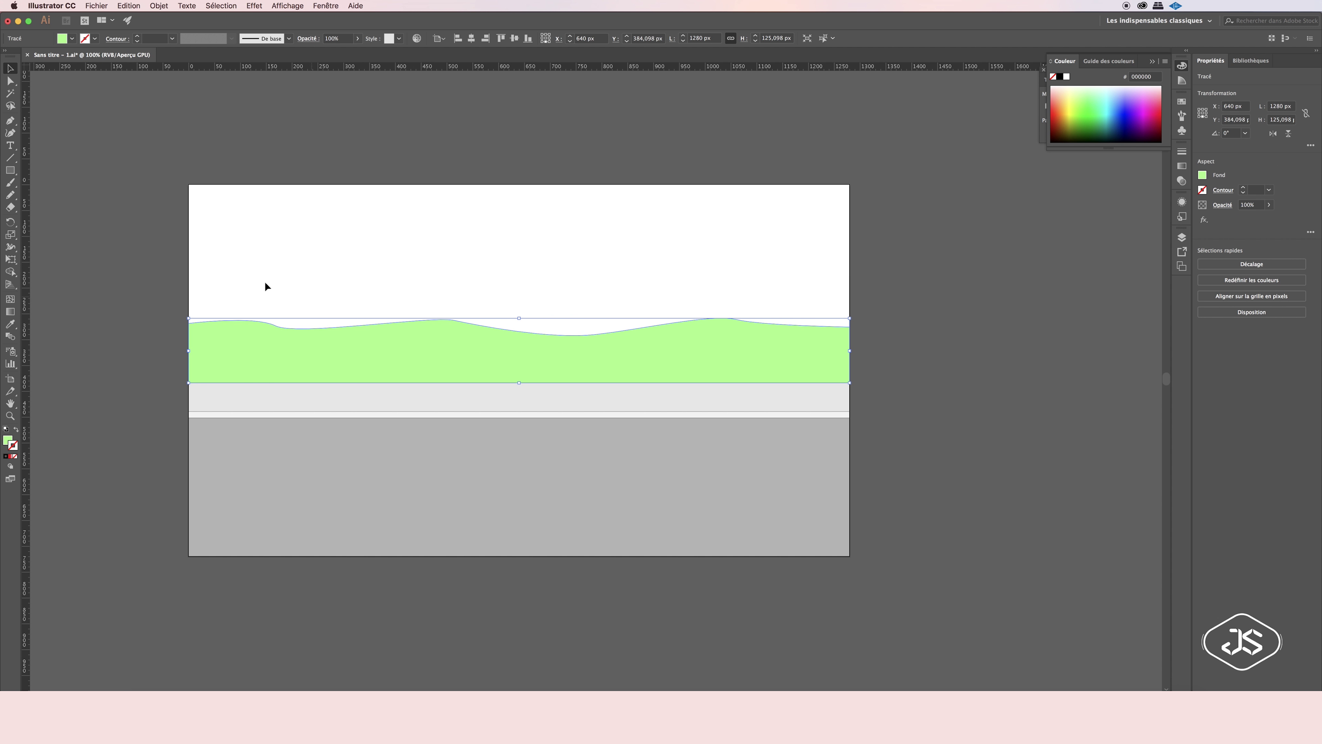
click(198, 253)
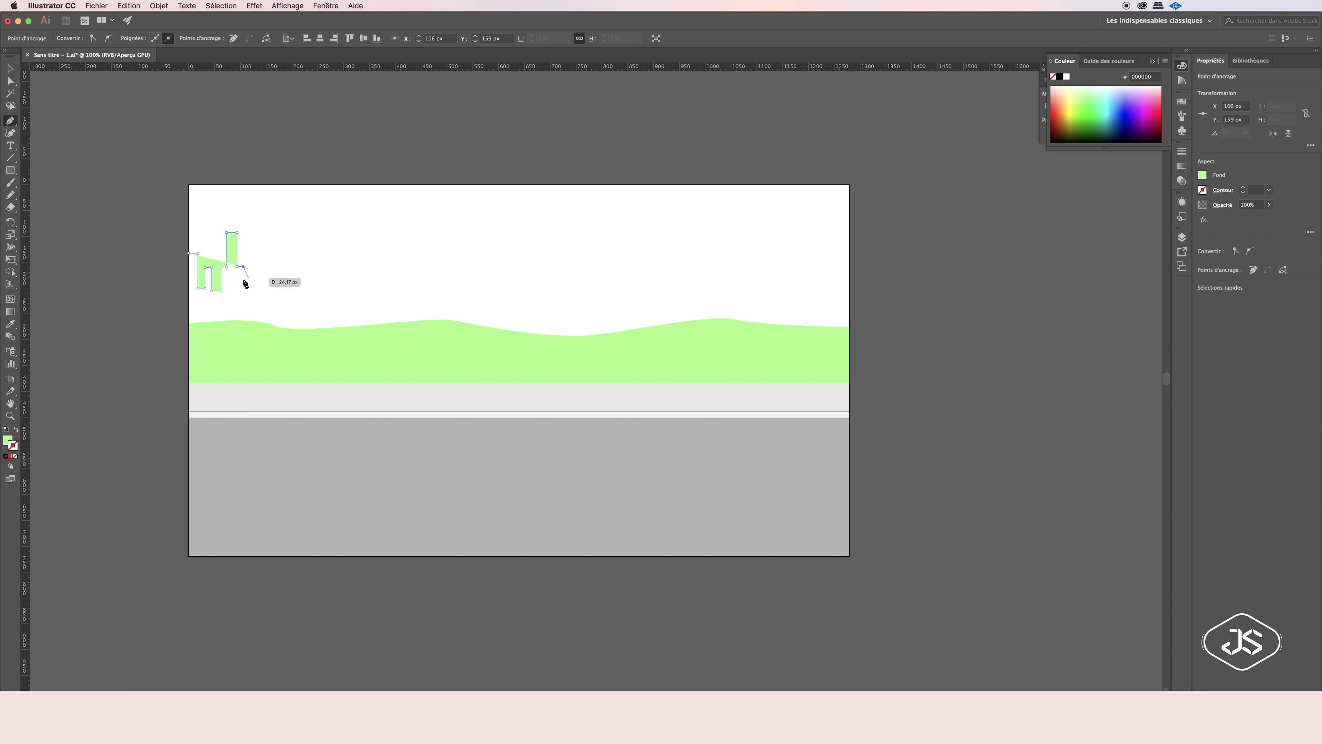
Pen-draw the left and middle skyline buildings, starting with a peaked tower.
click(279, 202)
click(291, 215)
click(291, 280)
click(306, 279)
click(339, 279)
click(376, 265)
click(396, 236)
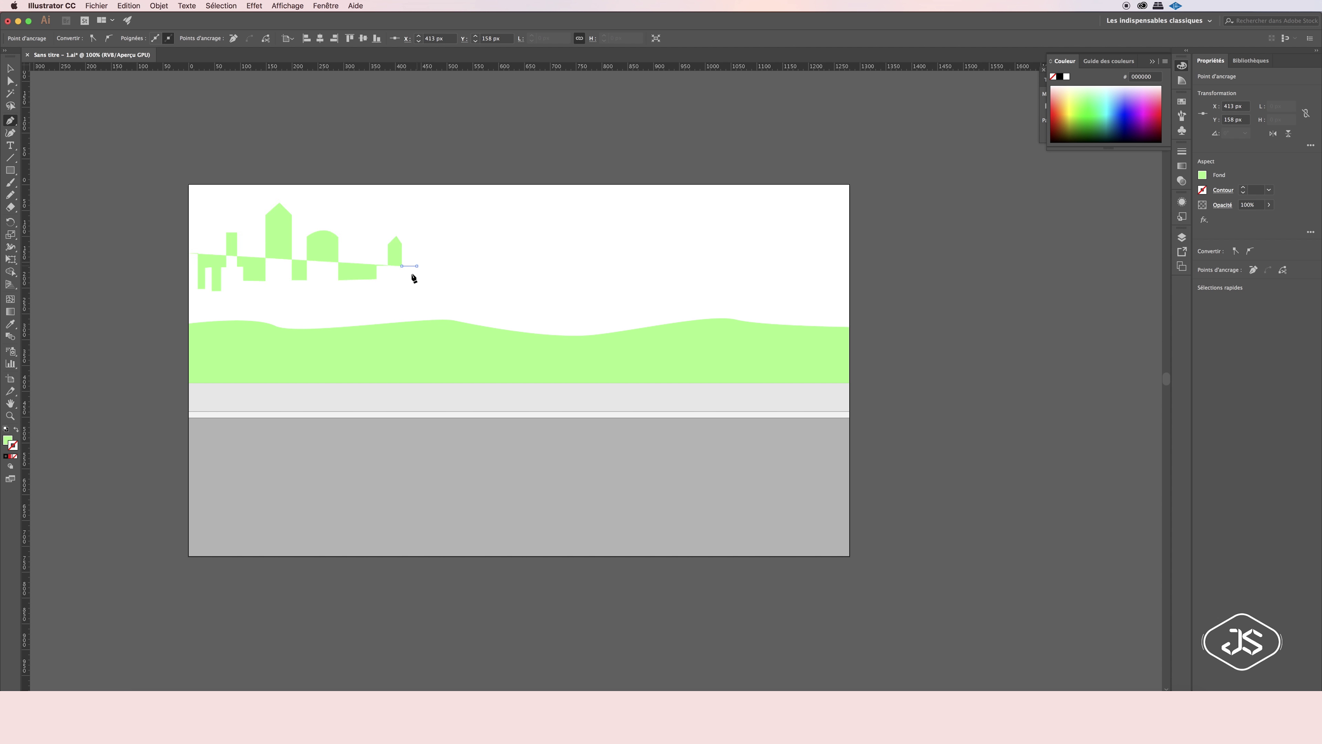
click(417, 280)
click(475, 246)
click(511, 278)
click(559, 276)
click(594, 275)
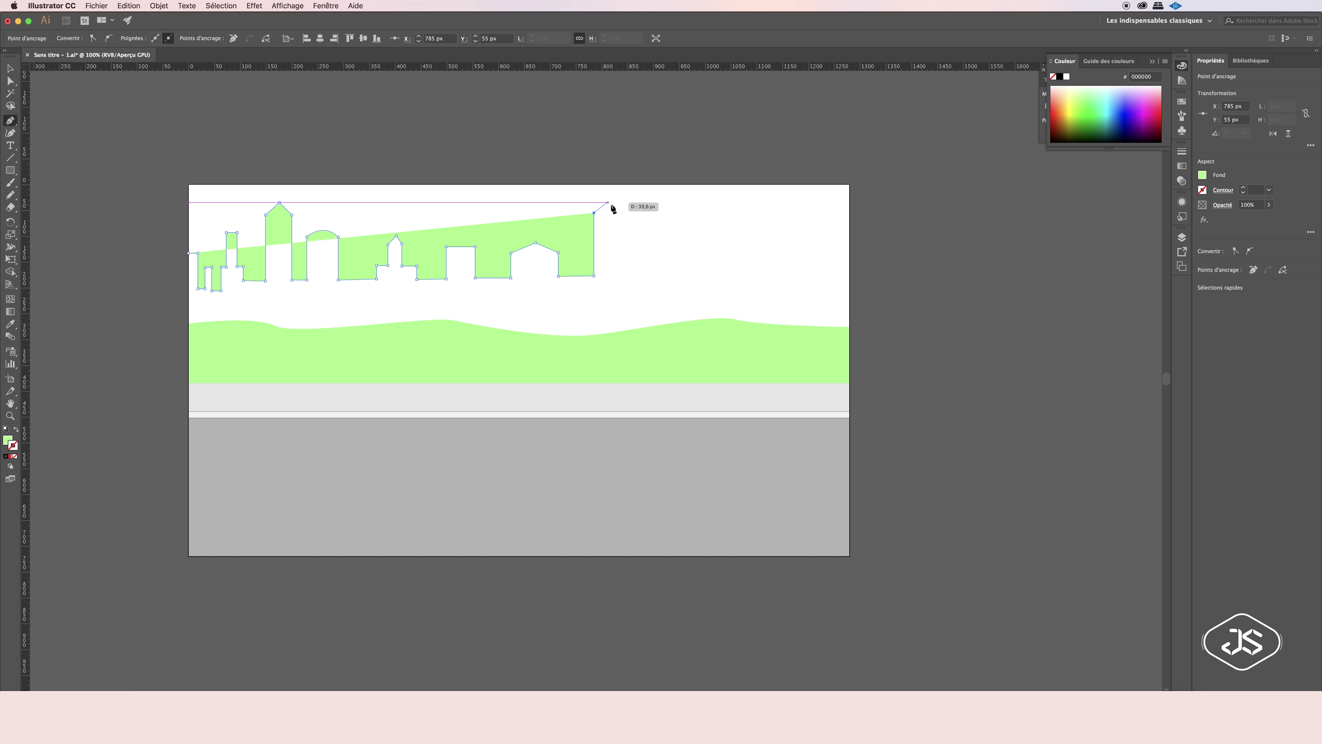
click(621, 213)
click(635, 250)
click(671, 232)
click(694, 274)
Add the tall right-side buildings and close the skyline shape along the bottom.
click(726, 200)
click(741, 274)
click(759, 237)
click(778, 279)
click(804, 231)
click(809, 279)
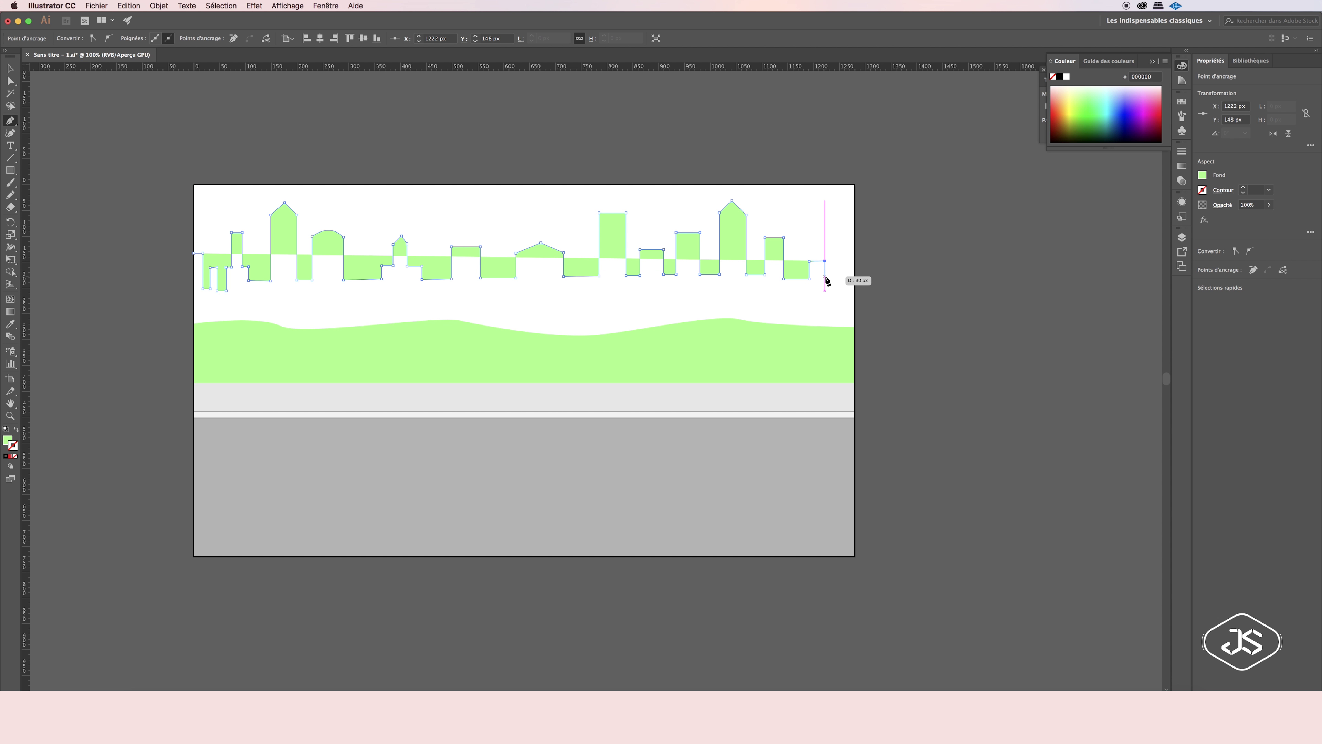
click(837, 296)
click(854, 340)
click(195, 340)
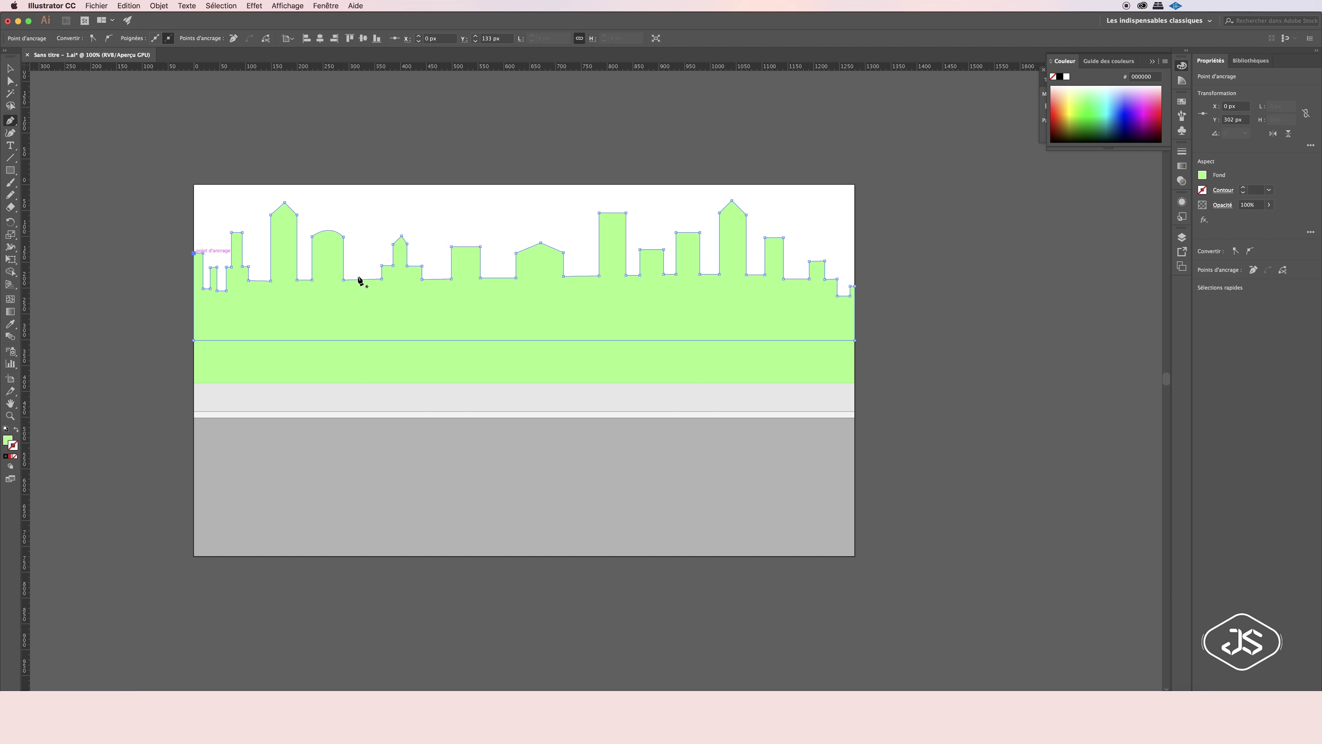
click(194, 253)
drag(1116, 107, 1115, 98)
Nudge the skyline down onto the hill and send it behind the green hill.
key(v)
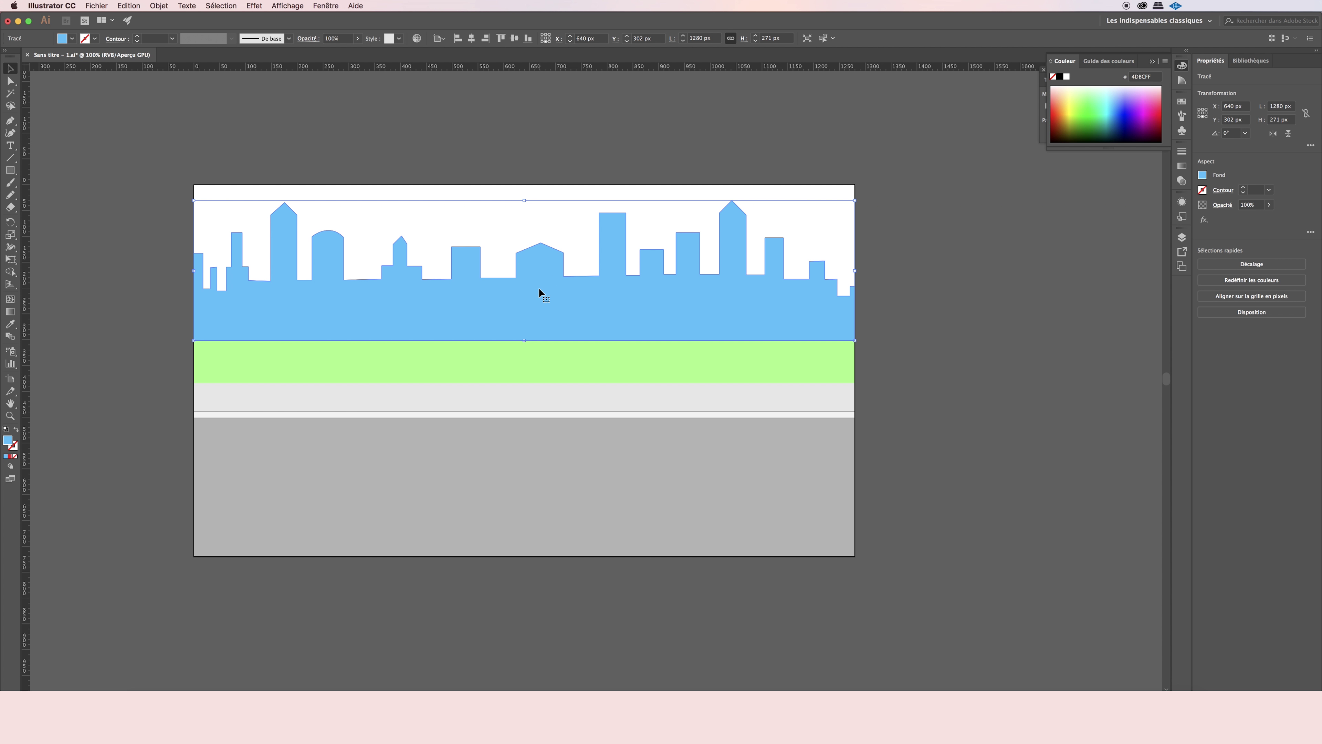
key(shift+Down)
key(shift+Down)
key(shift+Down)
key(Down)
key(Down)
key(Down)
click(1182, 237)
key(ctrl+[)
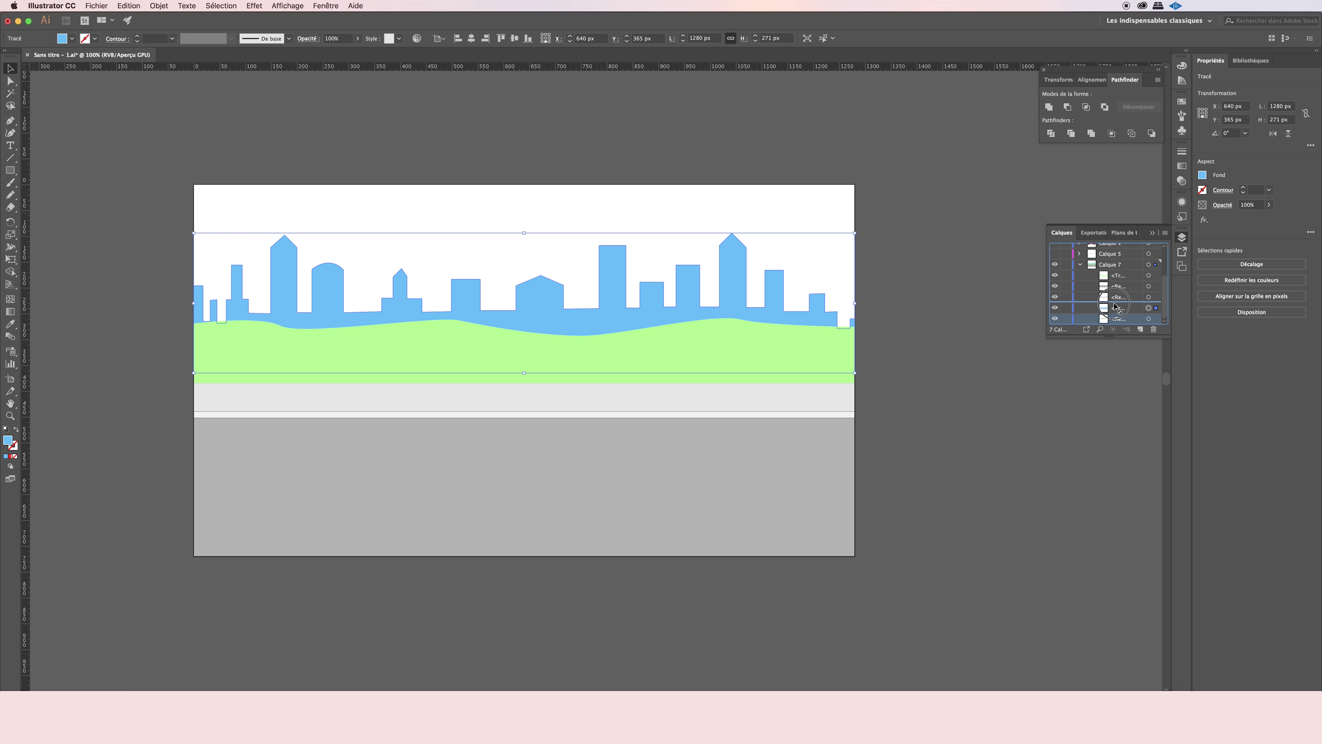
Draw a light blue sky rectangle across the artboard top, stacked beneath the skyline.
key(shift+ctrl+a)
key(m)
drag(194, 183, 855, 340)
double_click(9, 440)
click(645, 343)
key(Return)
scroll(1128, 313, down, 1)
drag(1128, 324, 1128, 323)
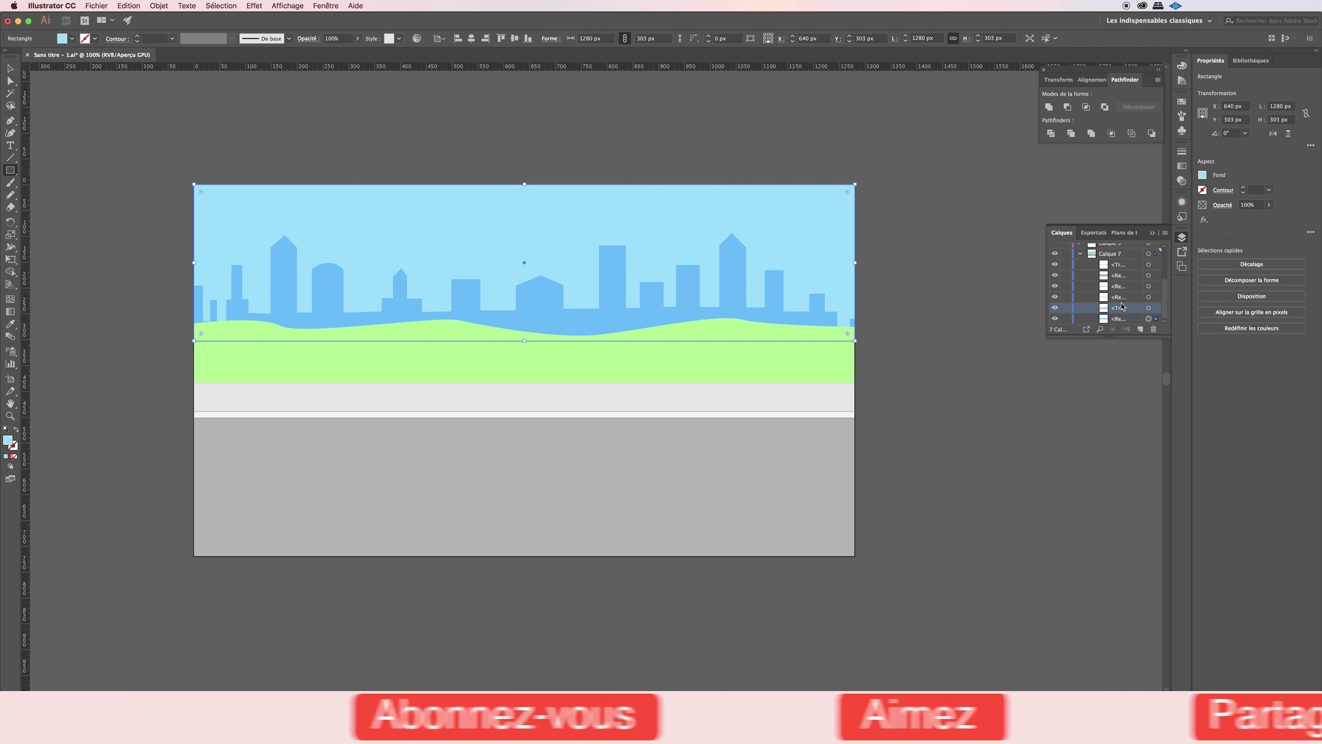
key(shift+ctrl+a)
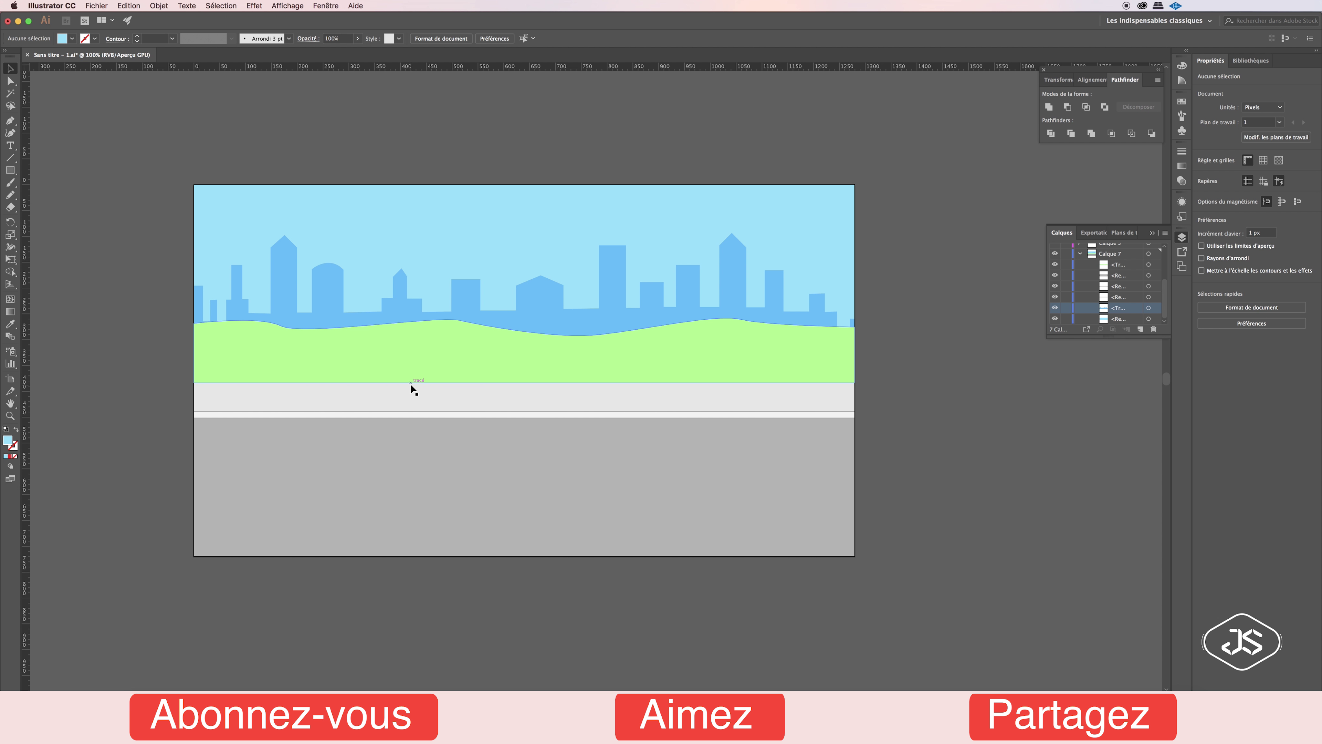
Draw a circle and duplicate it up and to the right.
drag(10, 170, 57, 193)
key(v)
mouse_move(294, 319)
mouse_down()
mouse_move(300, 291)
mouse_move(307, 338)
mouse_up()
Merge the overlapping circles into one canopy shape and fill it green from Swatches.
mouse_move(267, 291)
mouse_down()
mouse_move(318, 306)
mouse_move(292, 307)
mouse_up()
key(shift+m)
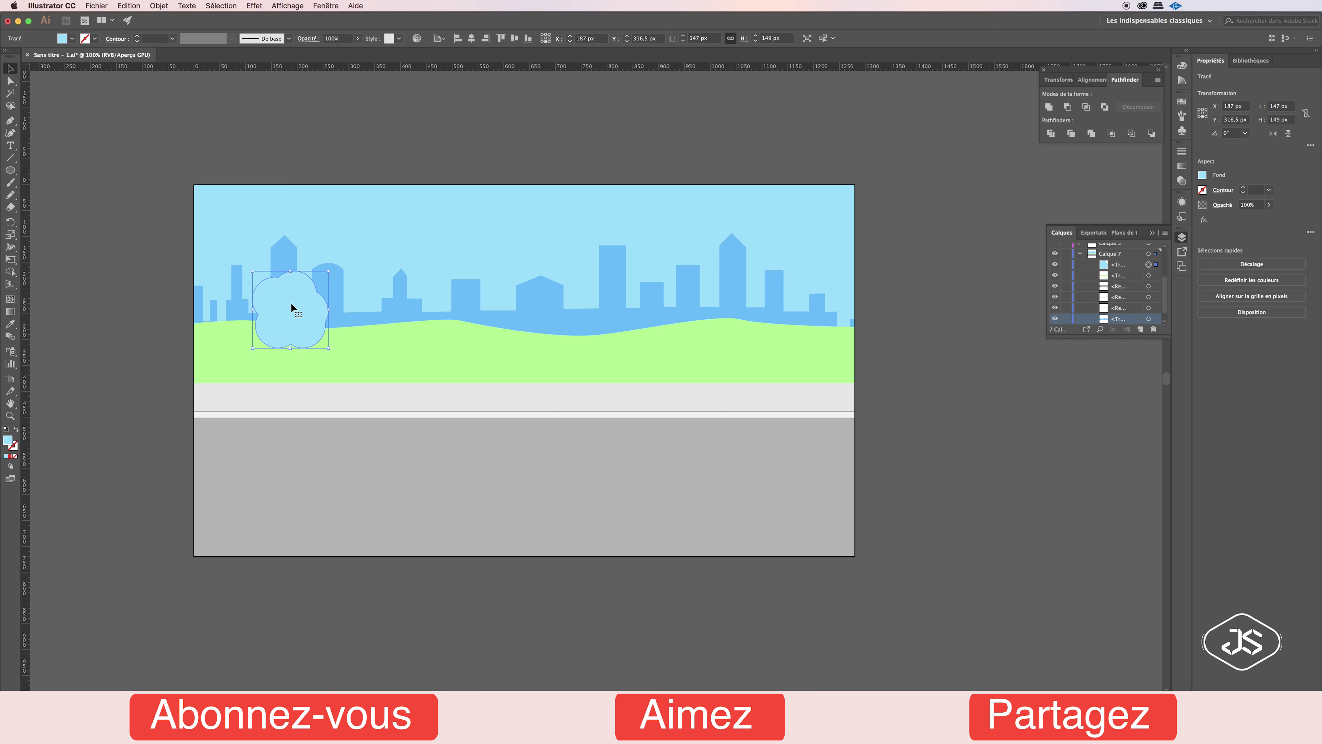
click(1181, 101)
click(1075, 136)
Paste a shrunken copy of the canopy in front, matching the outer canopy's green.
click(129, 6)
click(143, 81)
drag(253, 271, 264, 282)
click(1069, 137)
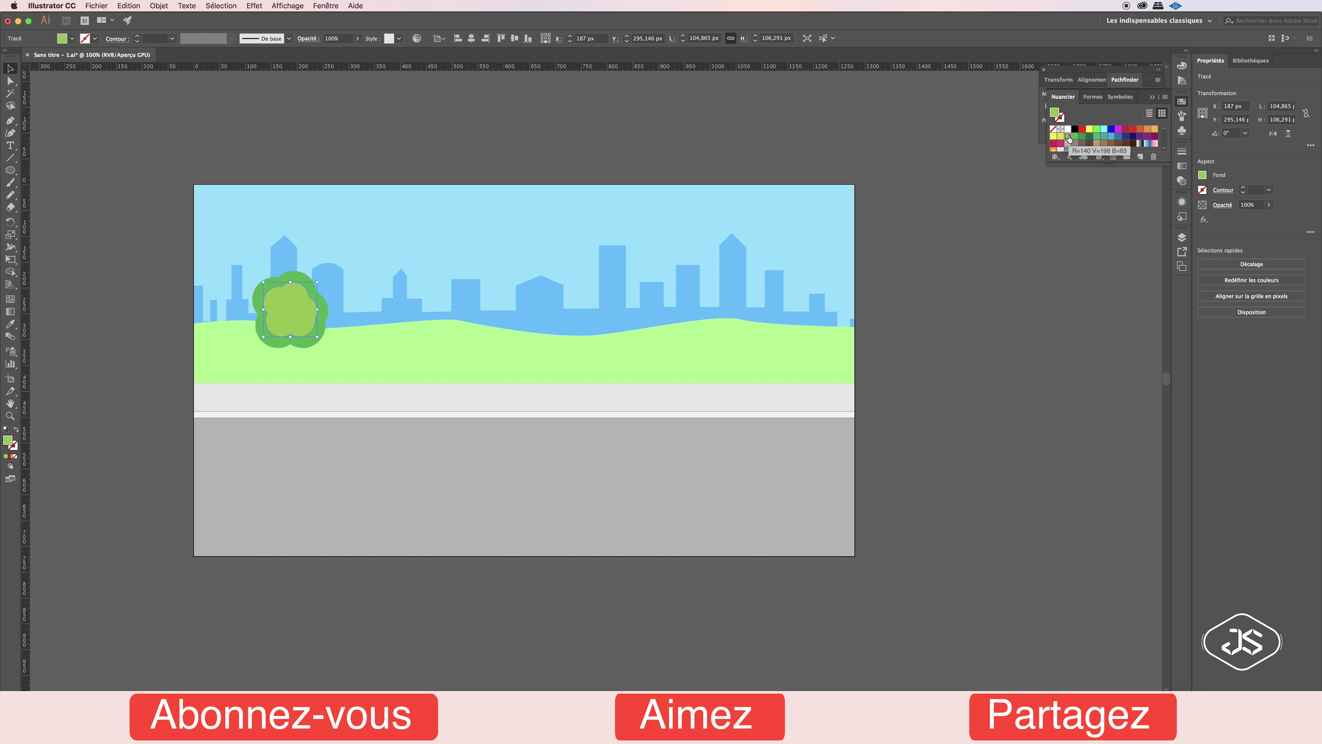
click(10, 327)
click(257, 307)
Brighten the inner canopy's green in the Color Picker and stretch it rightward.
double_click(8, 440)
drag(728, 313, 730, 341)
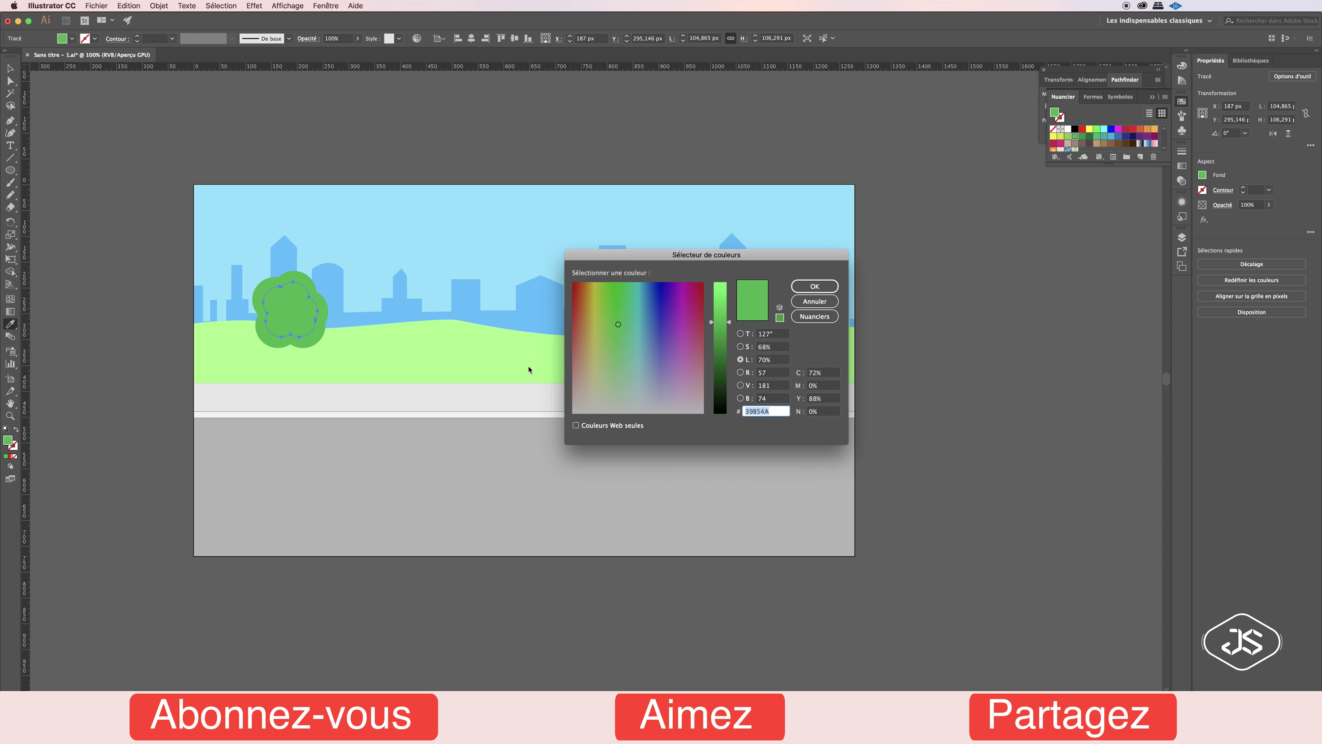
drag(722, 296, 722, 284)
key(Return)
key(v)
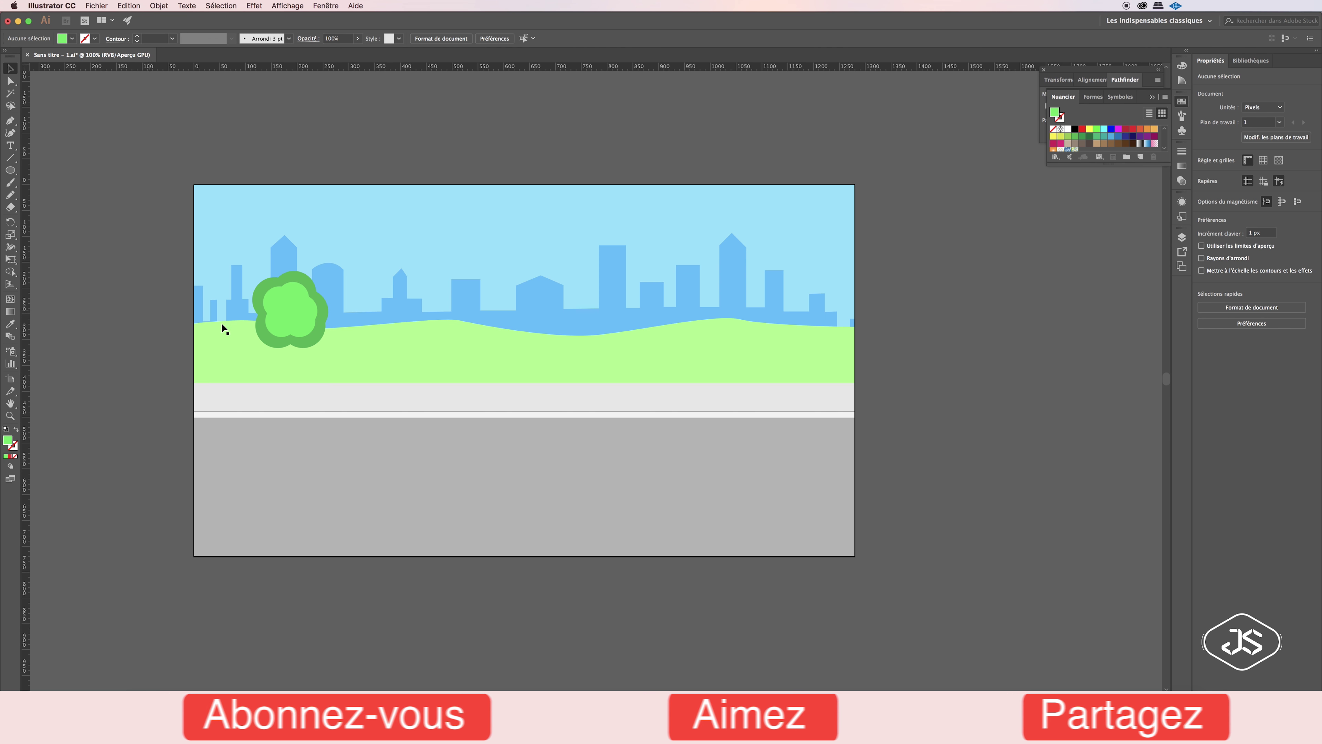
drag(316, 324, 328, 322)
click(1004, 363)
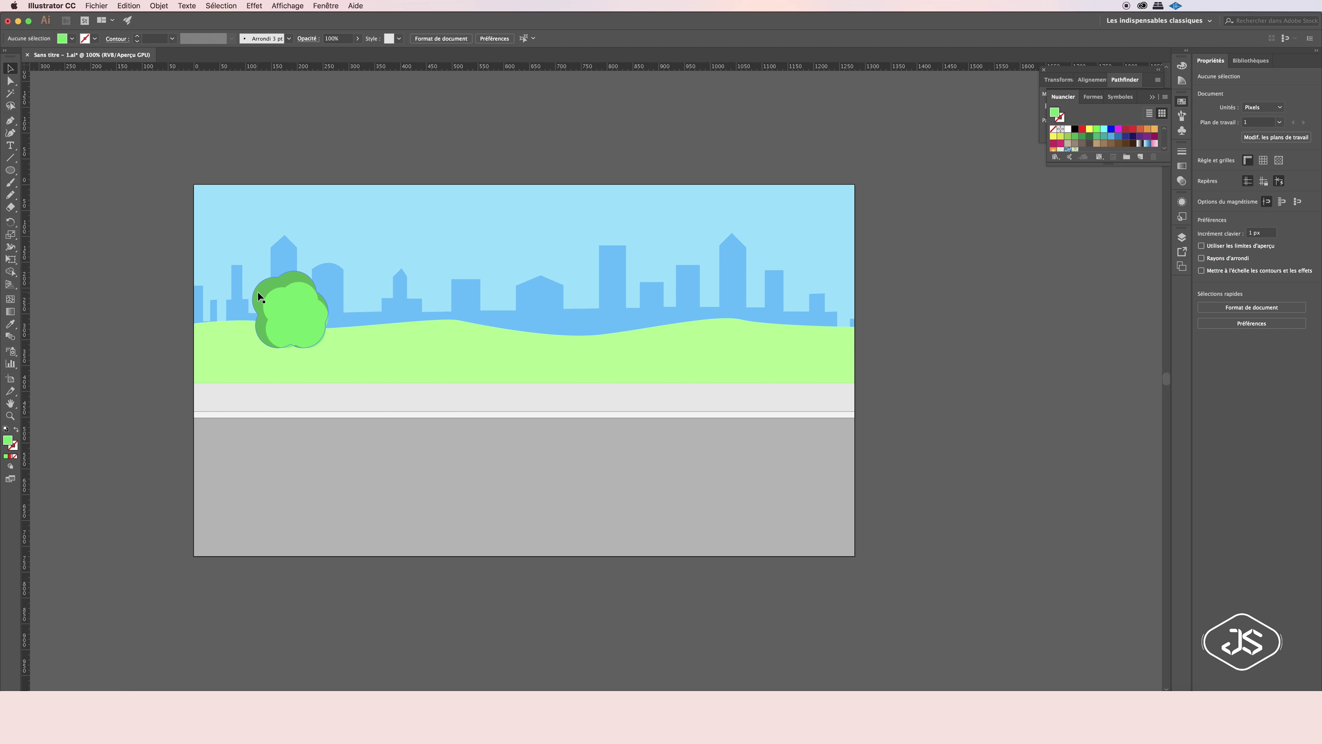
Pen-draw a narrow brown trunk from the crown down toward the sidewalk.
click(10, 120)
click(290, 344)
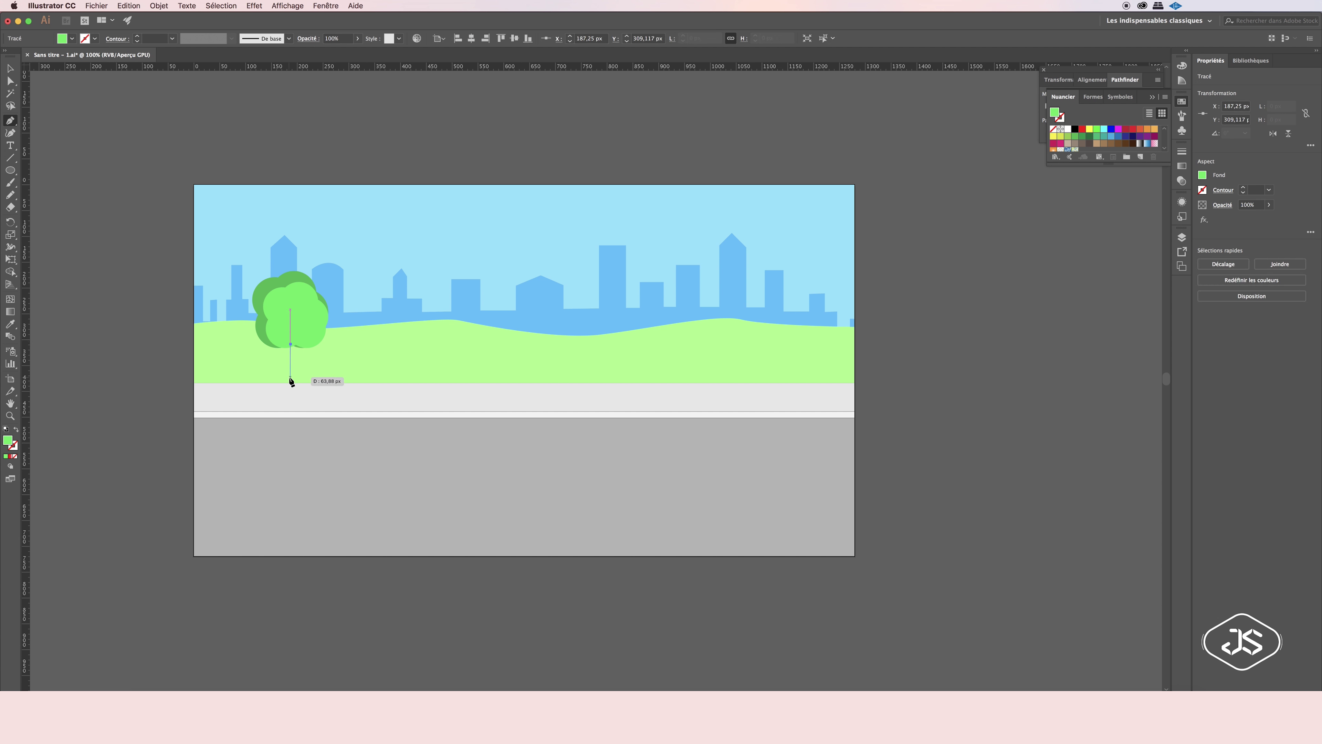
click(285, 380)
click(295, 344)
click(290, 344)
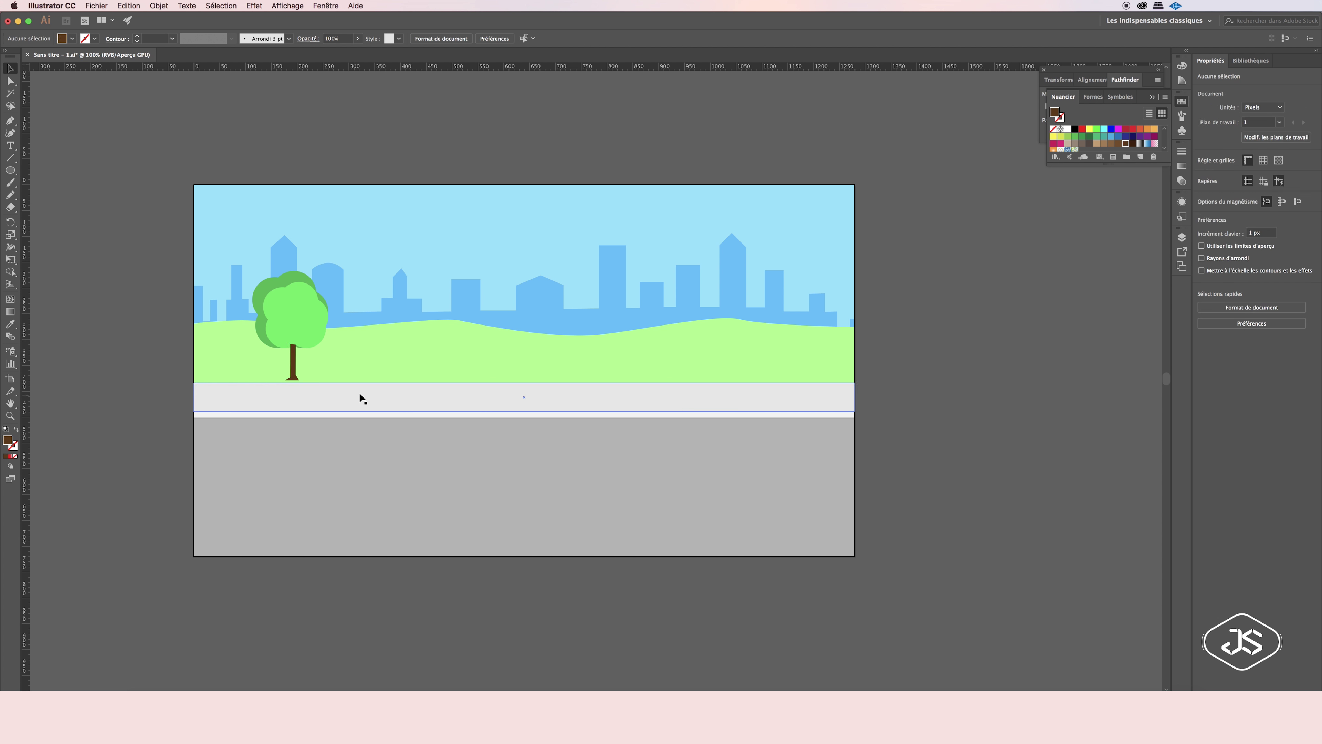
key(ctrl+shift+a)
scroll(298, 323, up, 3)
Scatter small dots across the crown, colouring them green and olive.
click(540, 186)
key(i)
click(492, 163)
key(v)
drag(542, 187, 582, 192)
drag(644, 290, 645, 287)
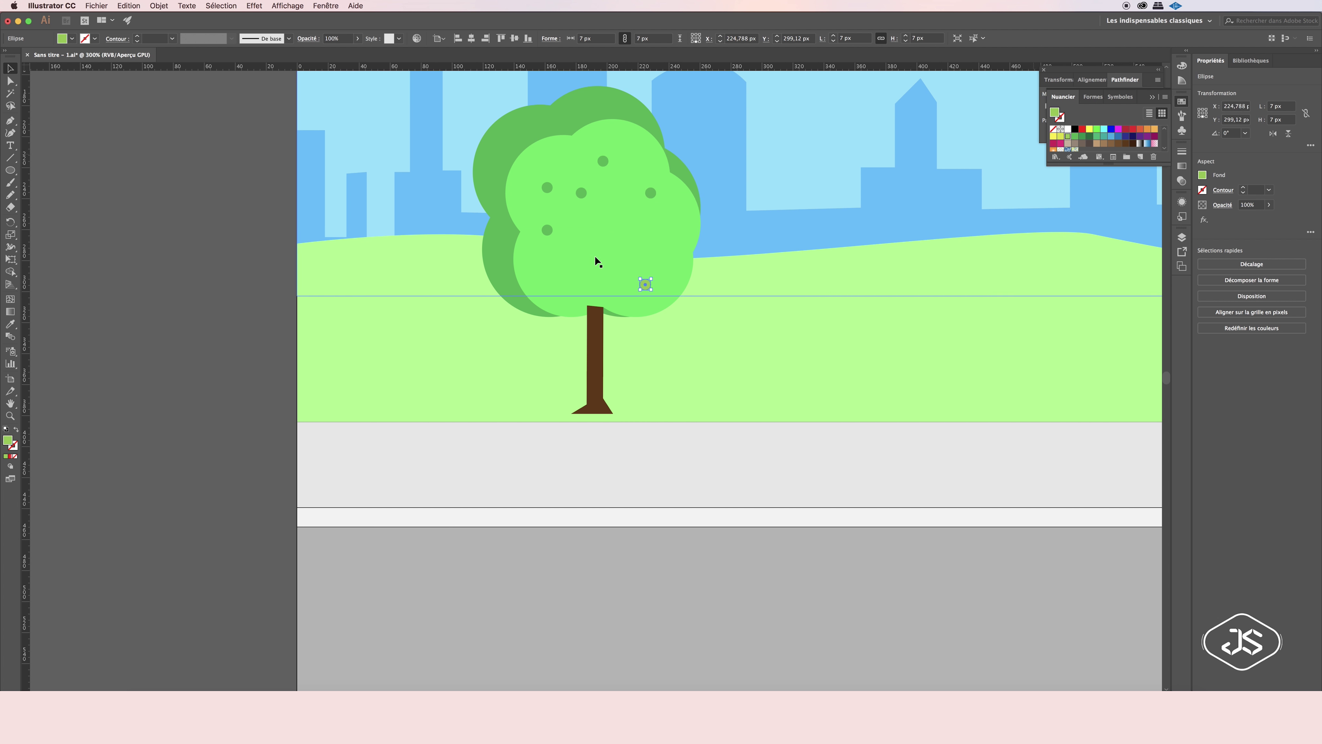
drag(593, 236, 584, 248)
click(1097, 131)
drag(603, 161, 547, 187)
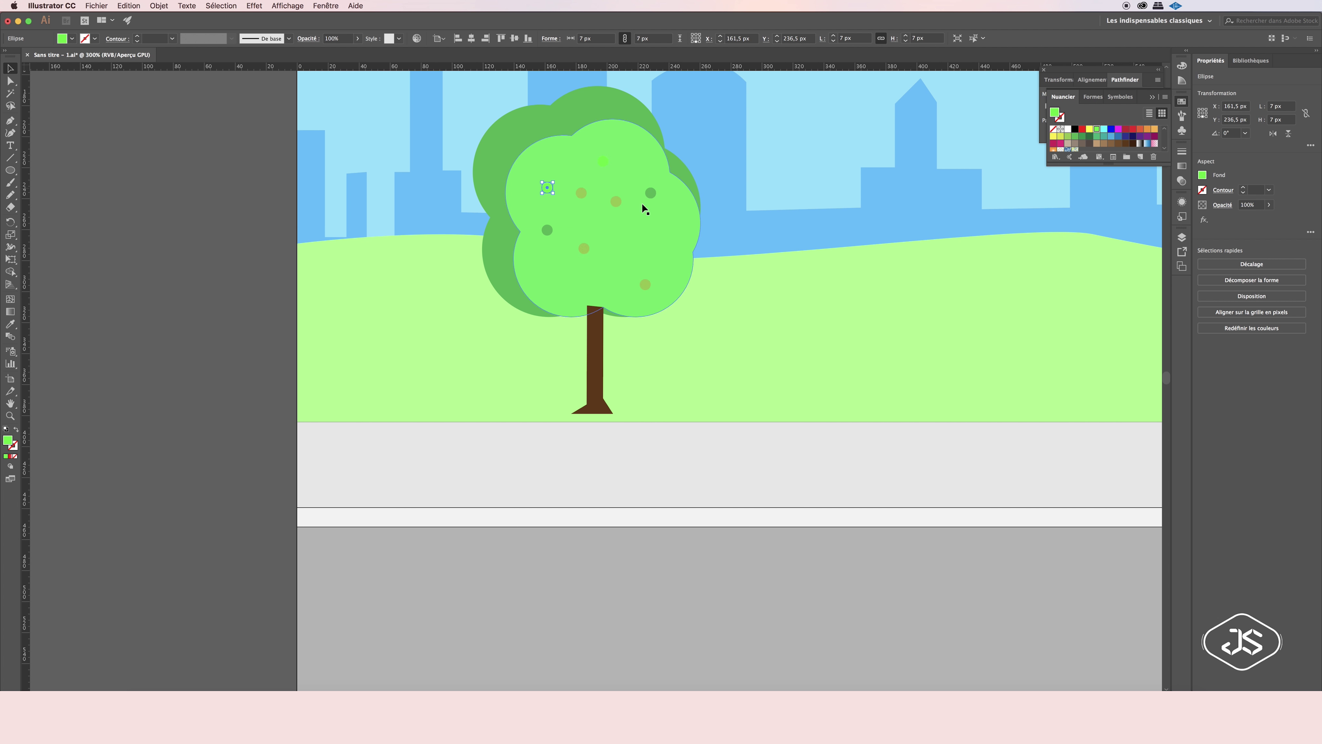
Pull the trunk's base anchors outward into a flare, then fit the artboard in view.
key(a)
click(594, 364)
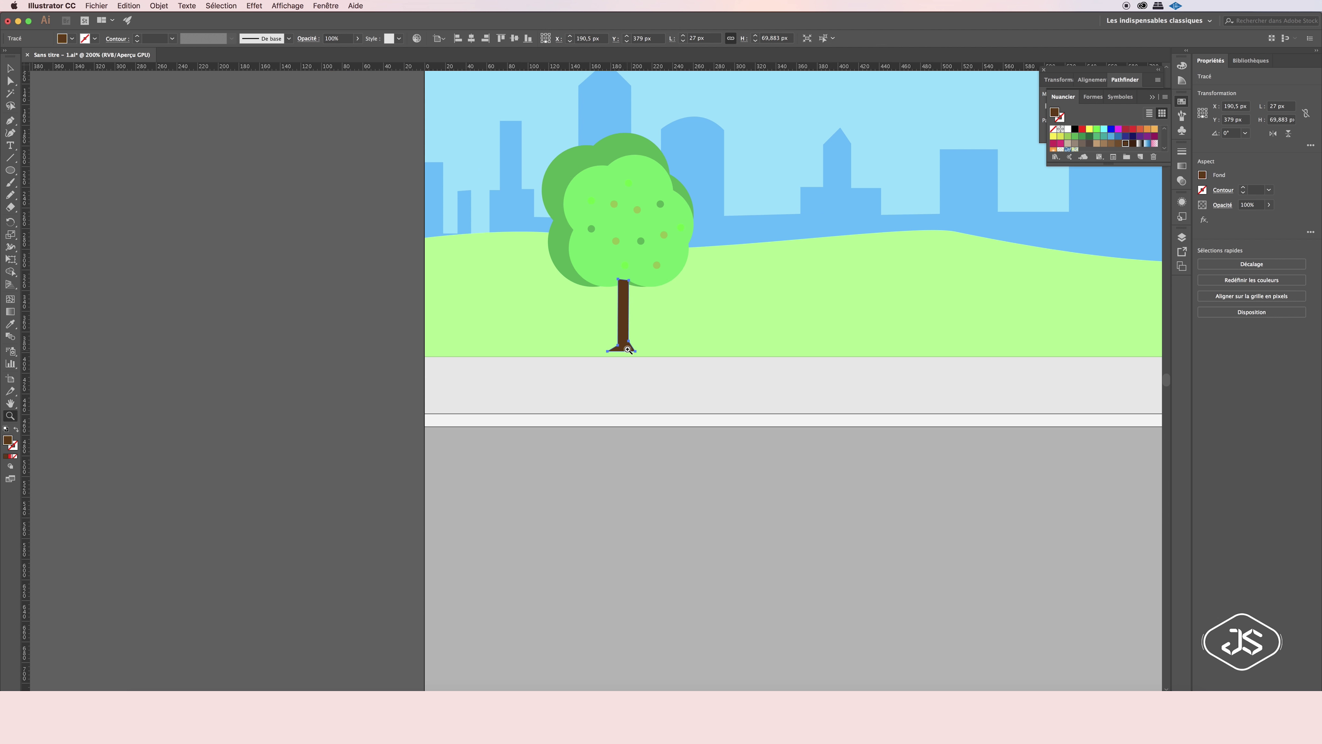
scroll(608, 414, up, 4)
mouse_move(593, 374)
mouse_down()
mouse_move(595, 387)
mouse_move(619, 388)
mouse_up()
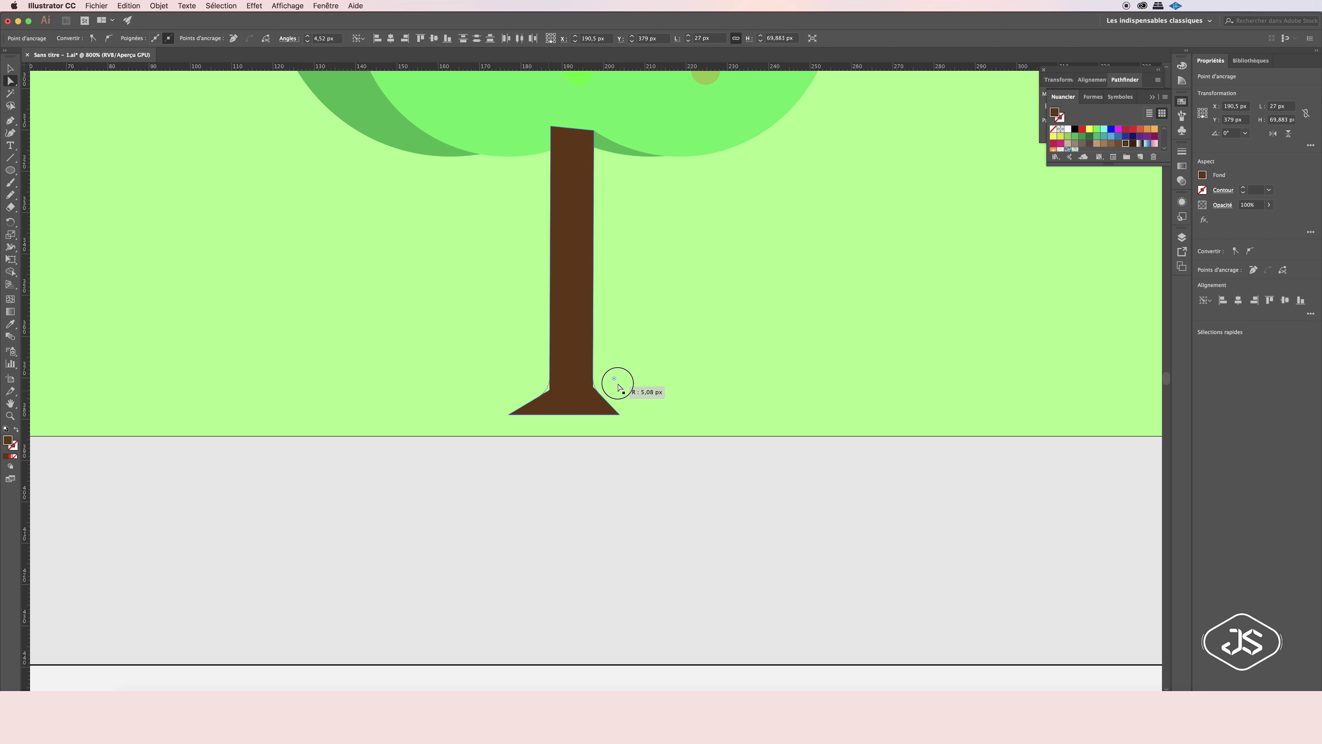
key(ctrl+1)
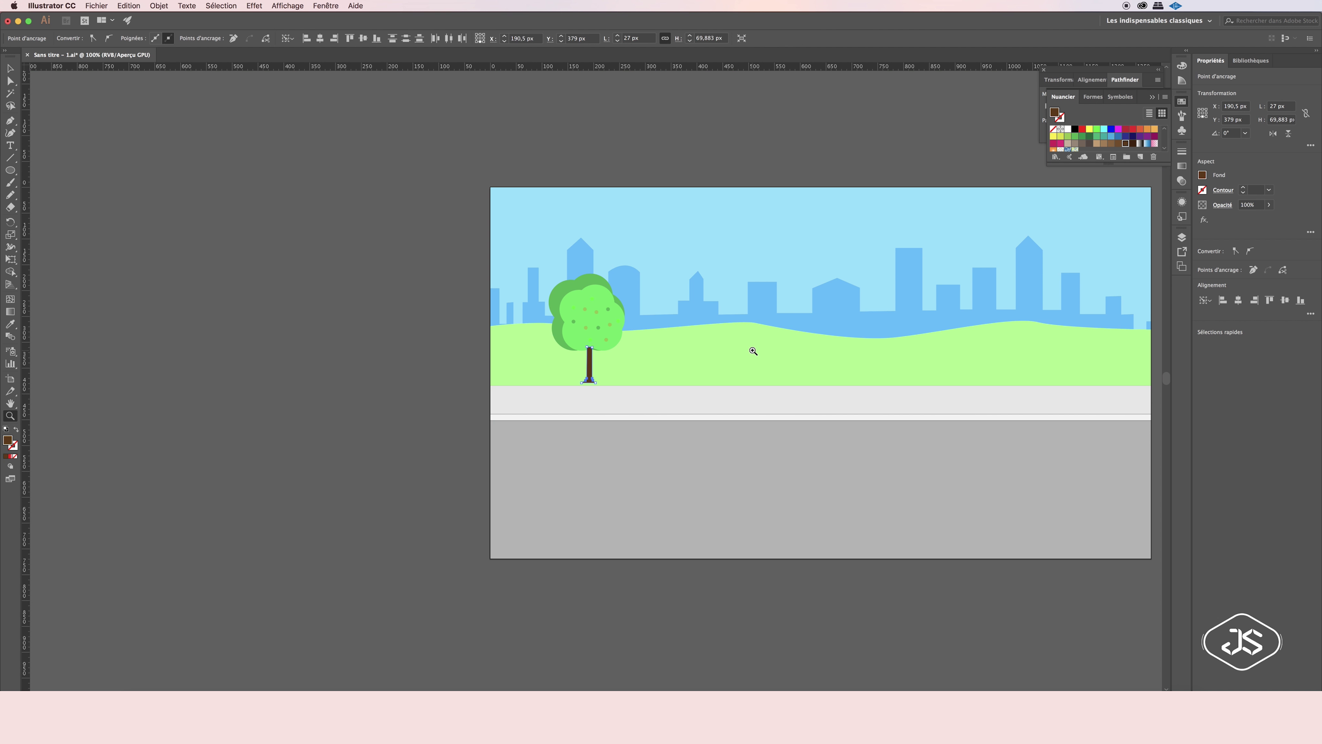
key(v)
click(1182, 236)
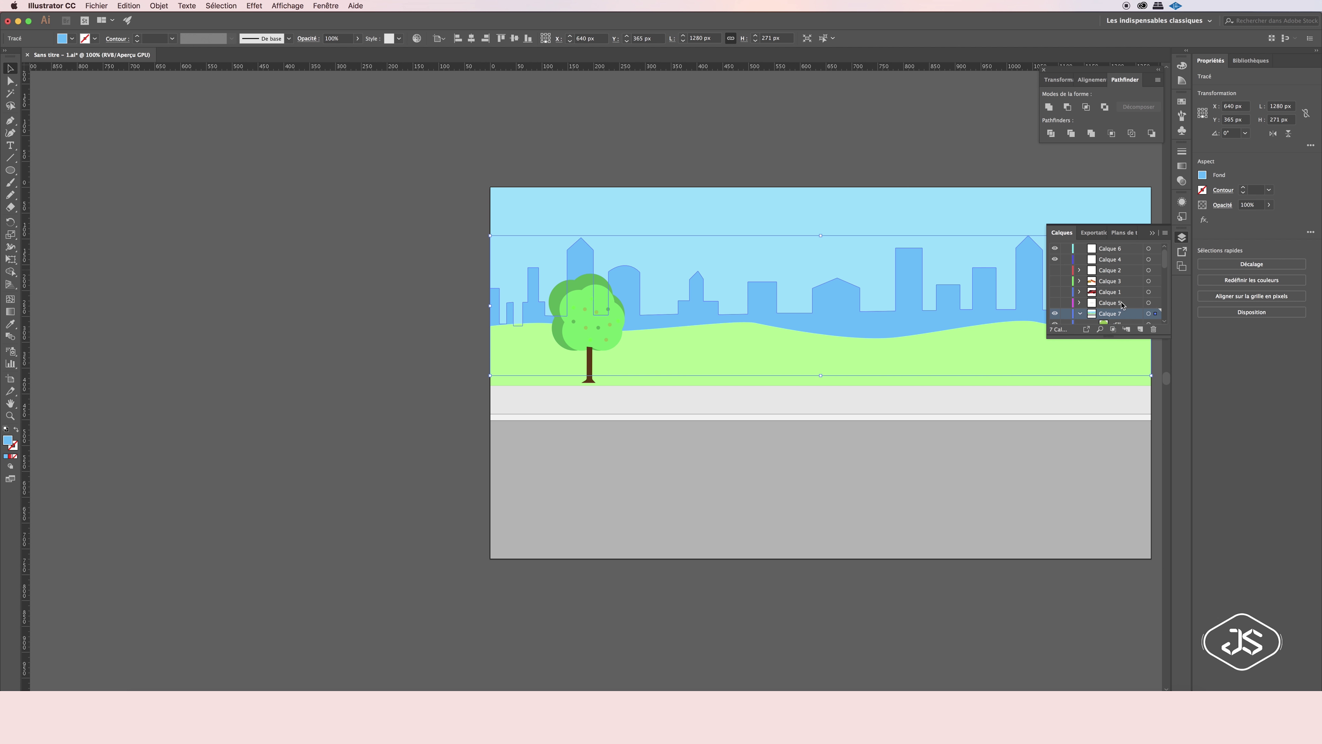
Select all the tree's parts and group them.
drag(536, 260, 635, 387)
right_click(592, 324)
click(634, 387)
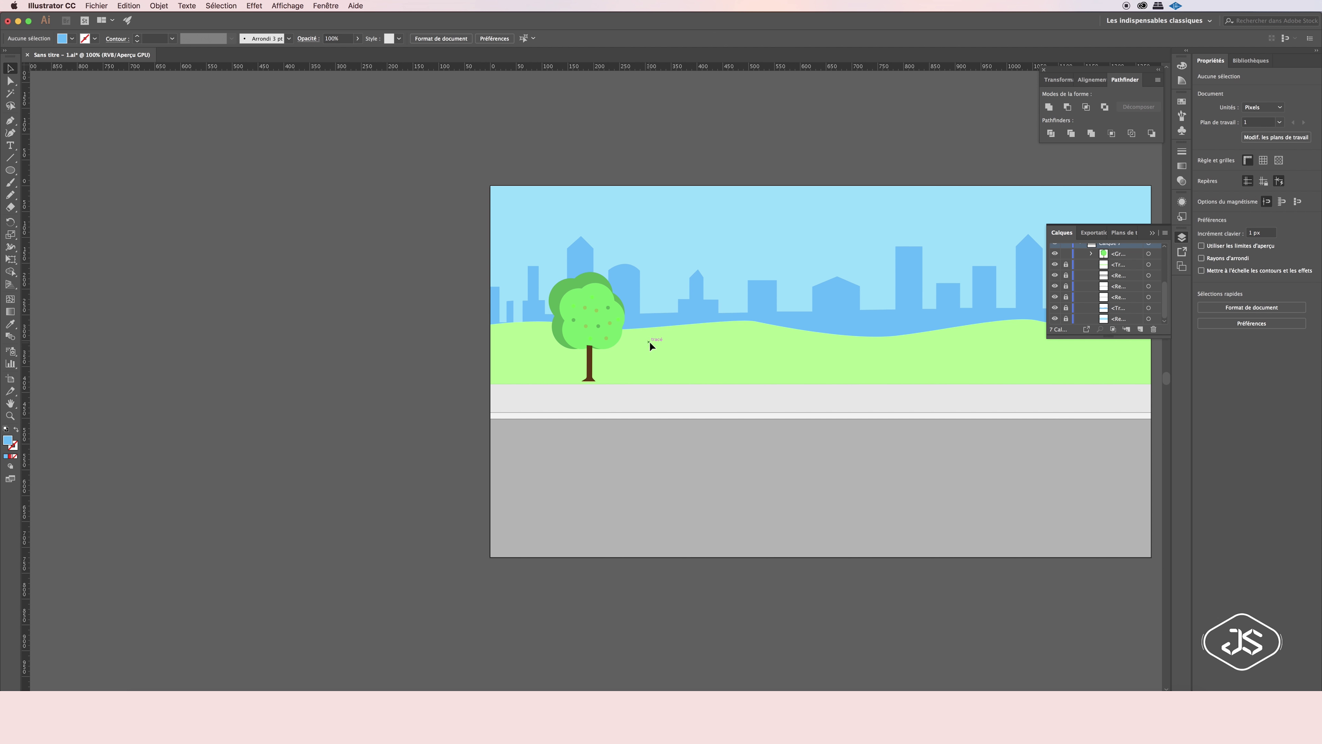
Unlock the green hill's layer and lower the hill's top edge.
scroll(833, 302, left, 1)
scroll(1093, 306, up, 1)
click(1065, 275)
click(1148, 276)
drag(832, 318, 832, 342)
Move the tree right and Alt-drag copies to form a row of five along the hill.
drag(632, 337, 833, 326)
mouse_move(762, 260)
mouse_down()
mouse_move(781, 271)
mouse_move(661, 313)
mouse_move(560, 313)
mouse_move(841, 313)
mouse_up()
scroll(861, 310, right, 3)
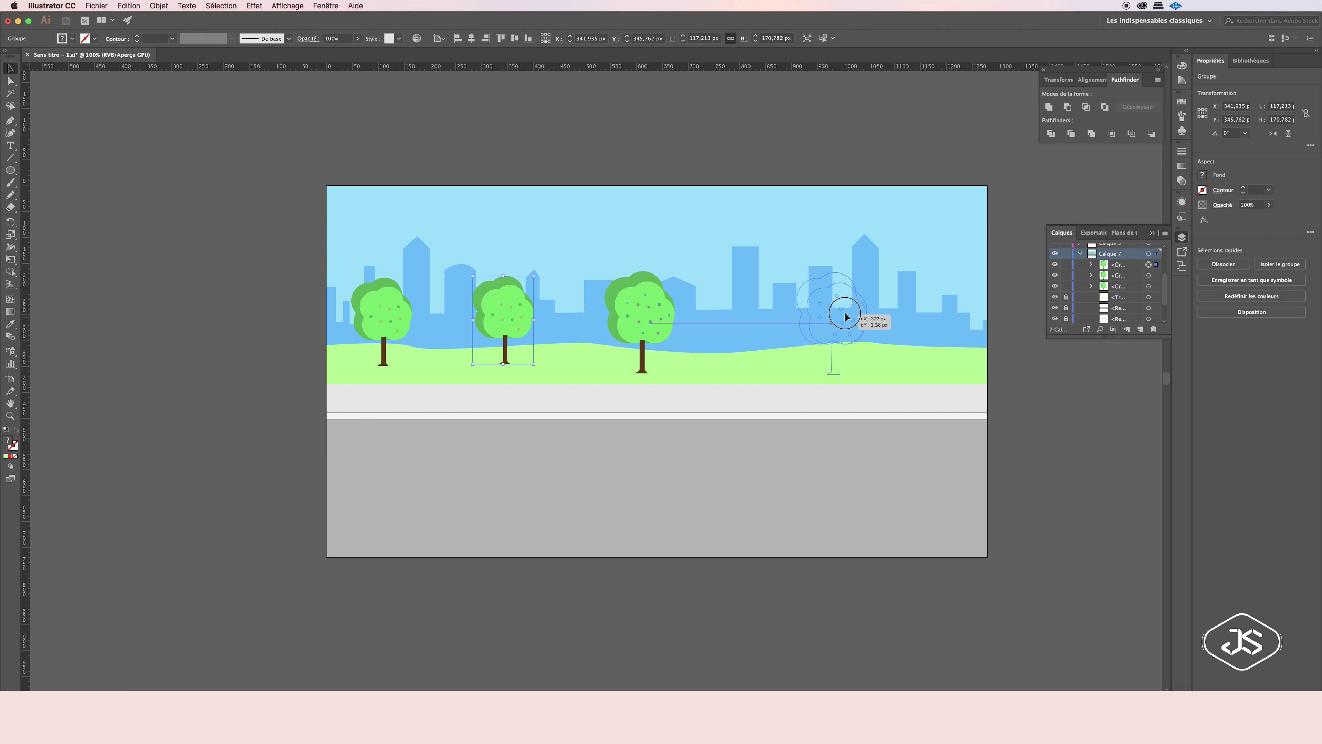
key(super+minus)
click(843, 316)
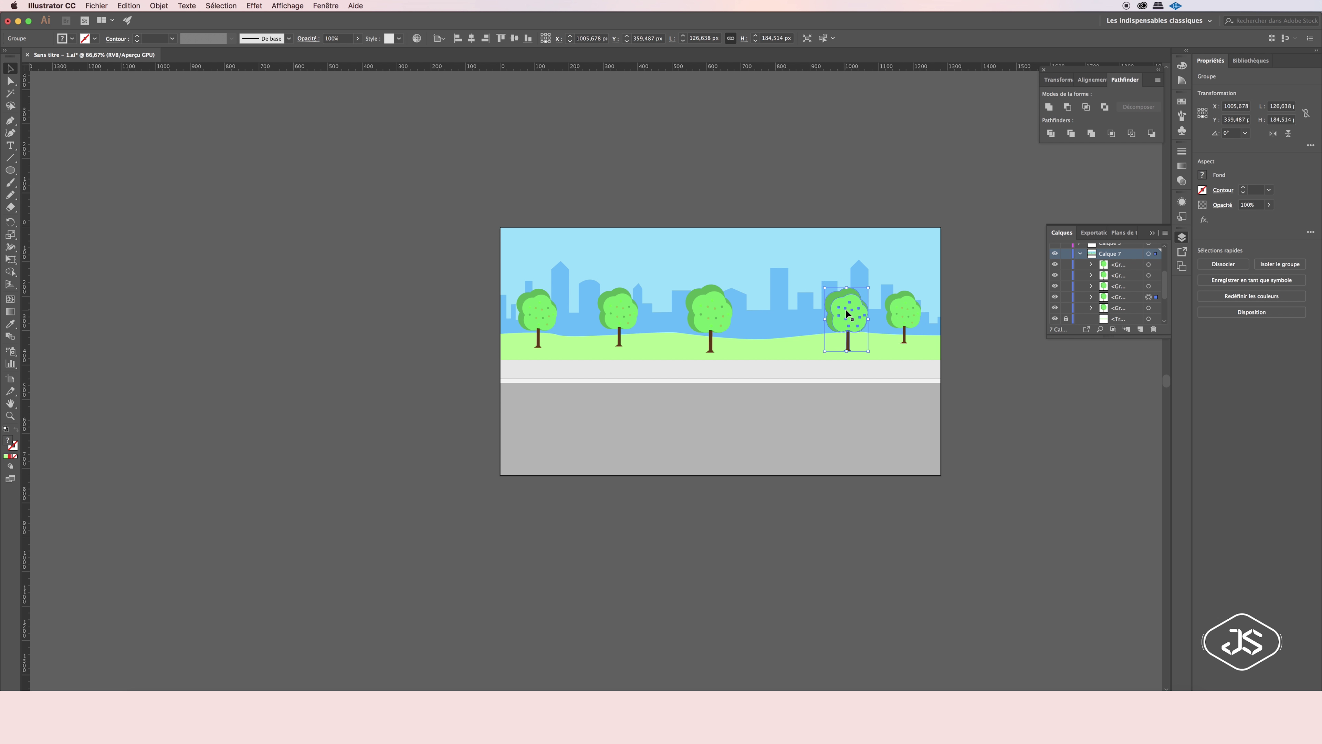
scroll(1062, 306, down, 1)
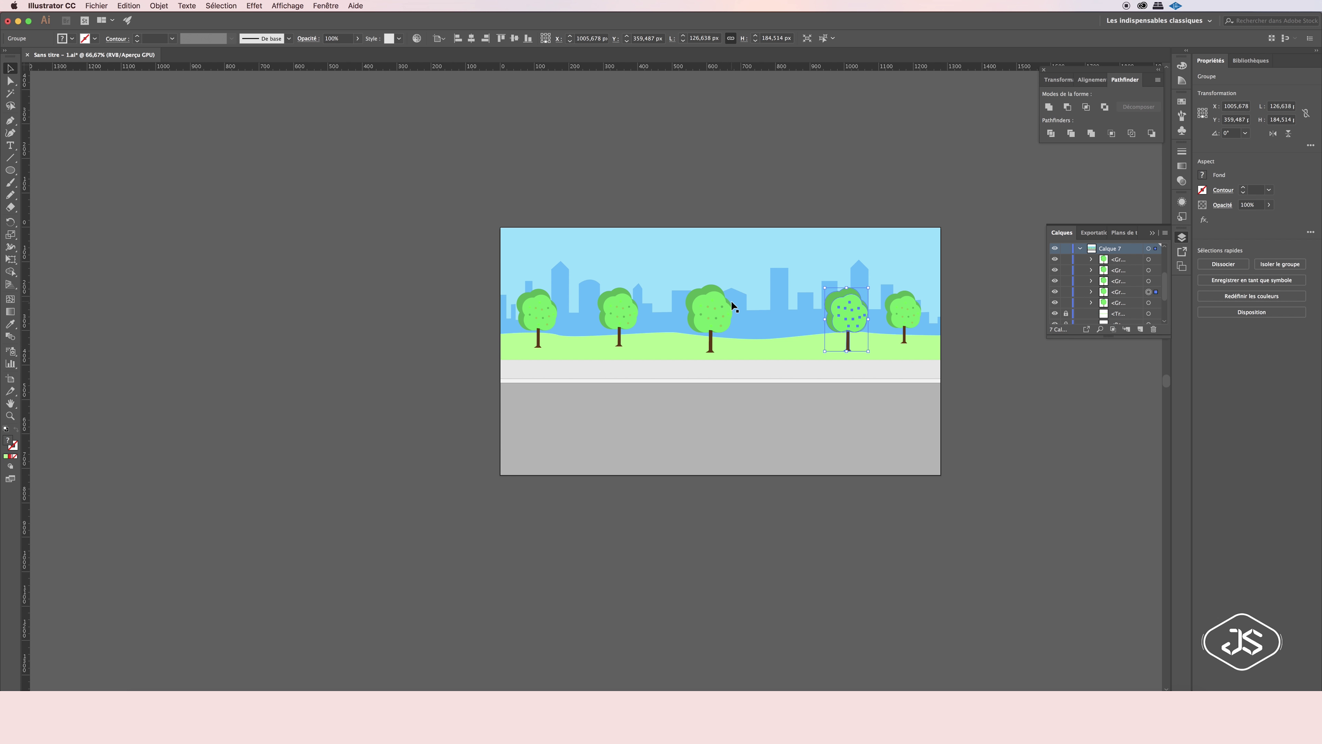
On a new fence layer, draw a tall narrow rectangle for the picket.
click(673, 337)
drag(10, 170, 52, 172)
key(z)
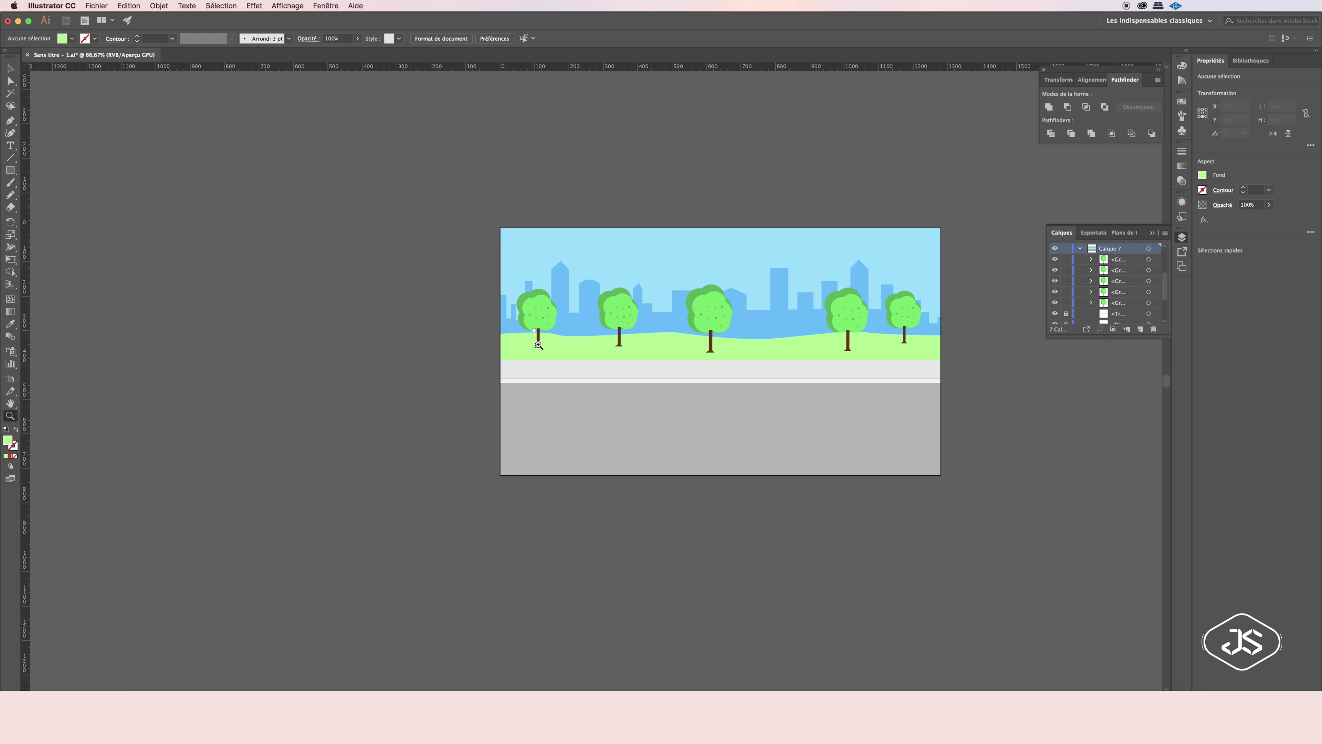
double_click(535, 336)
key(ctrl+l)
key(m)
drag(315, 418, 326, 414)
key(v)
mouse_move(315, 363)
mouse_down()
mouse_move(314, 321)
mouse_move(310, 364)
mouse_up()
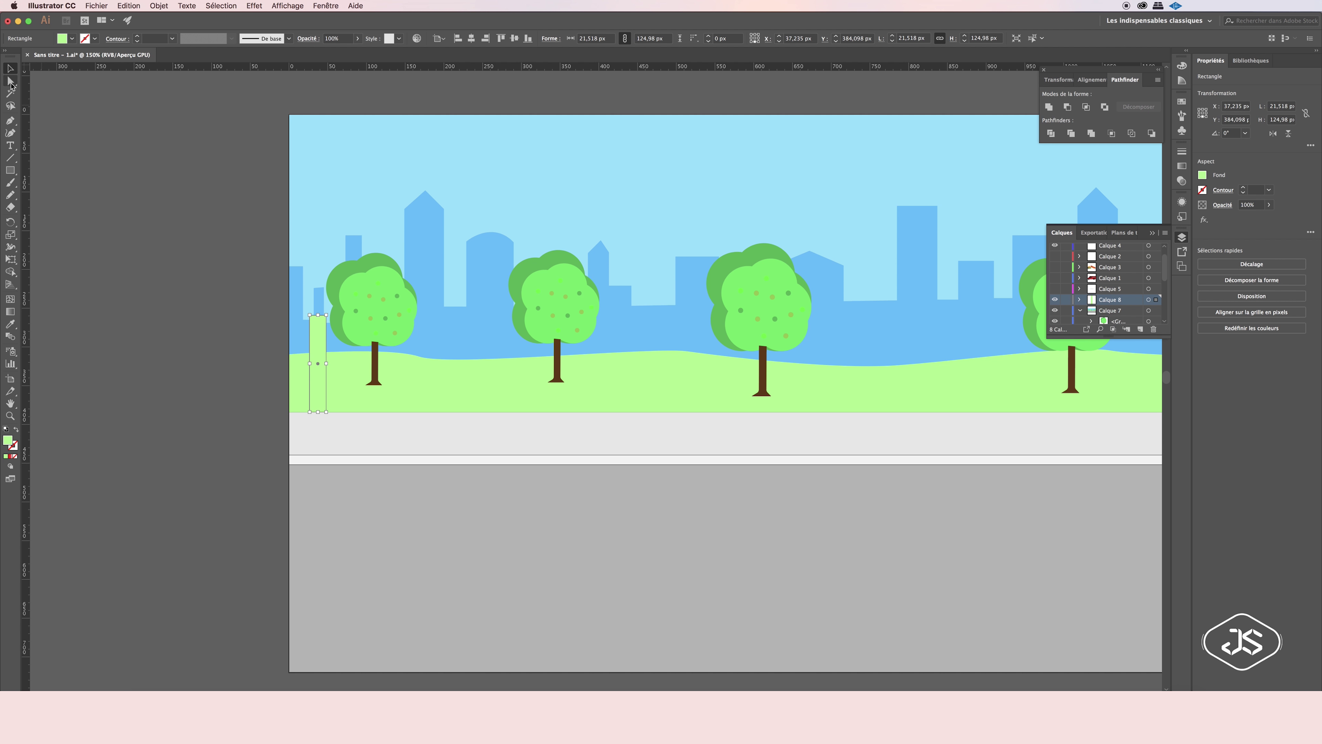
Round the picket's top corners, fill it white, and draw a small bracket rectangle beside it.
drag(314, 320, 318, 329)
click(1182, 101)
click(1067, 128)
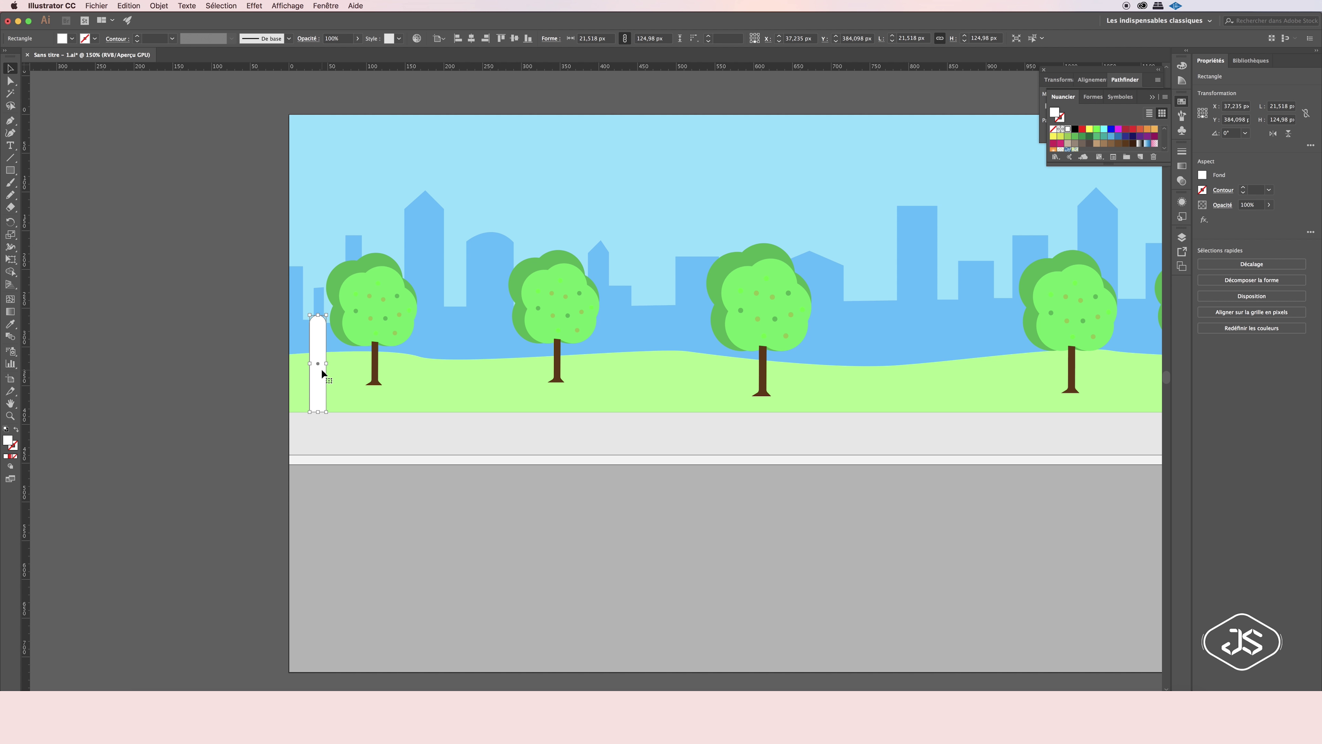
key(m)
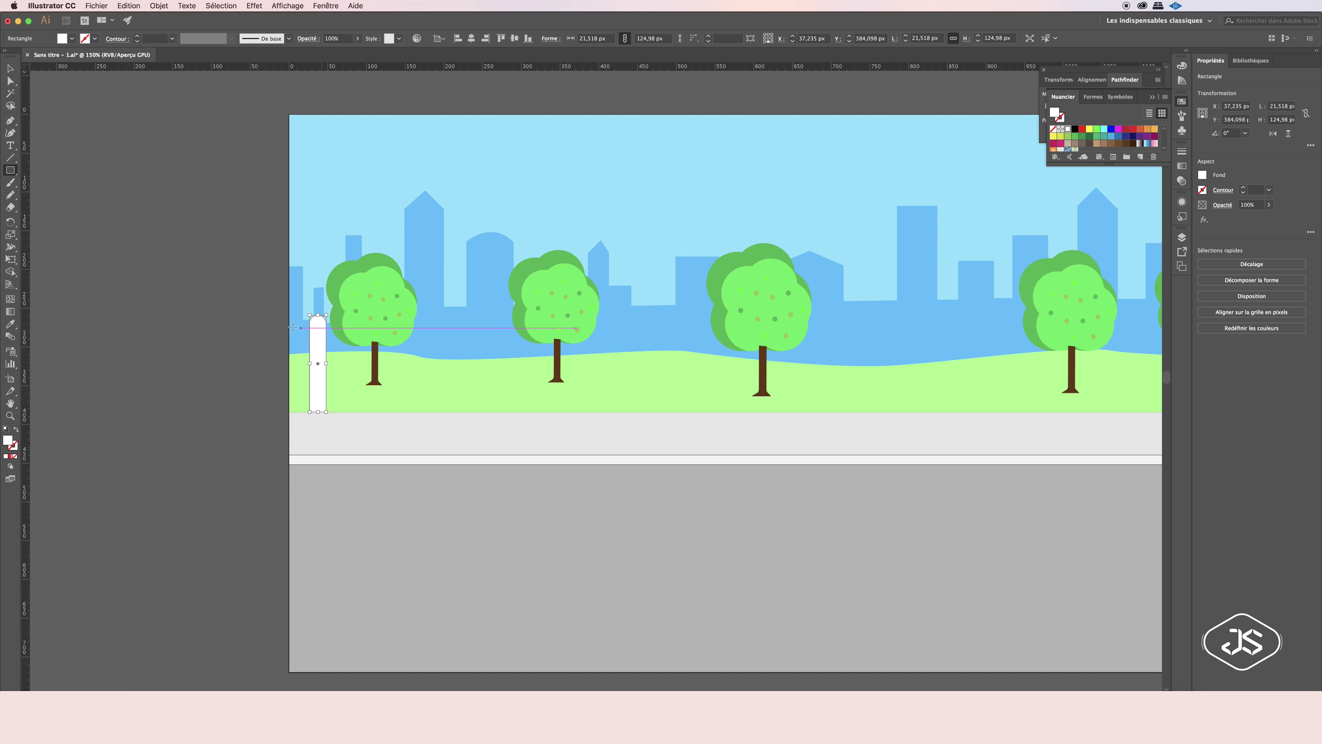
drag(300, 309, 311, 312)
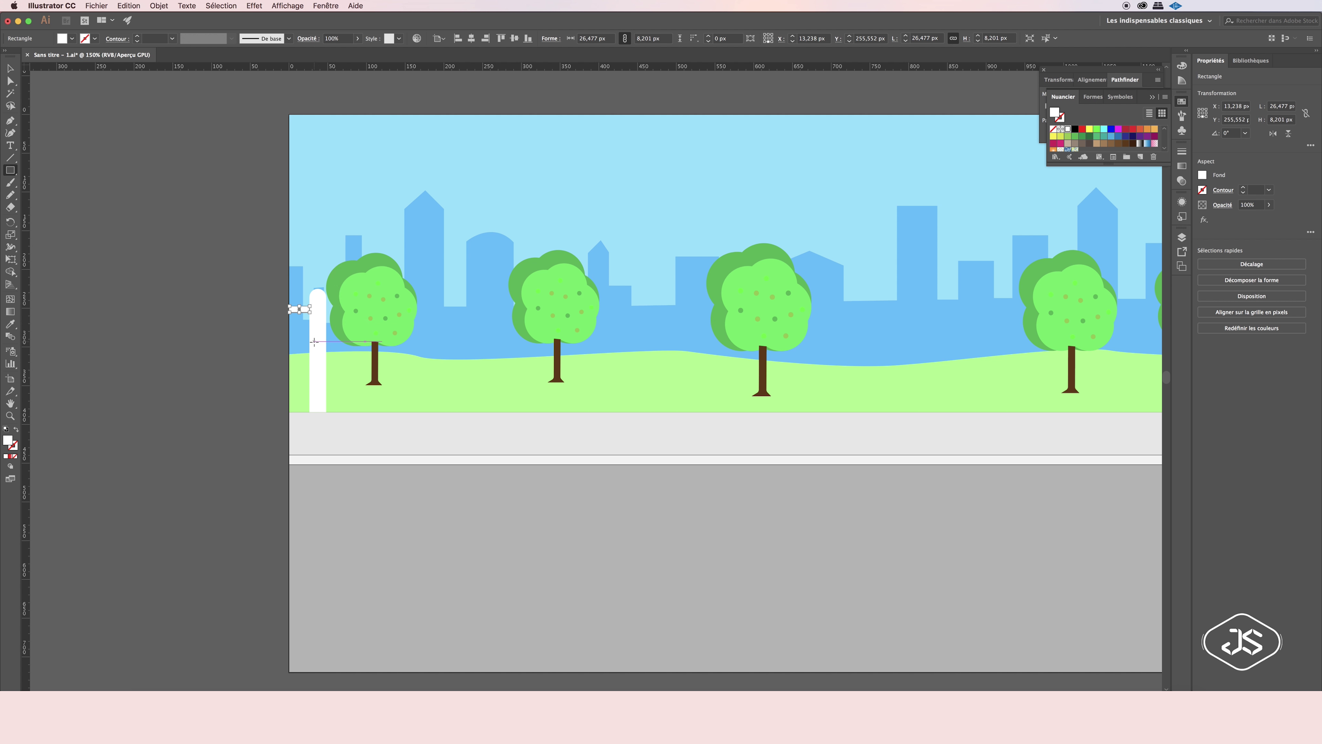
key(ctrl+plus)
key(ctrl+plus)
key(ctrl+plus)
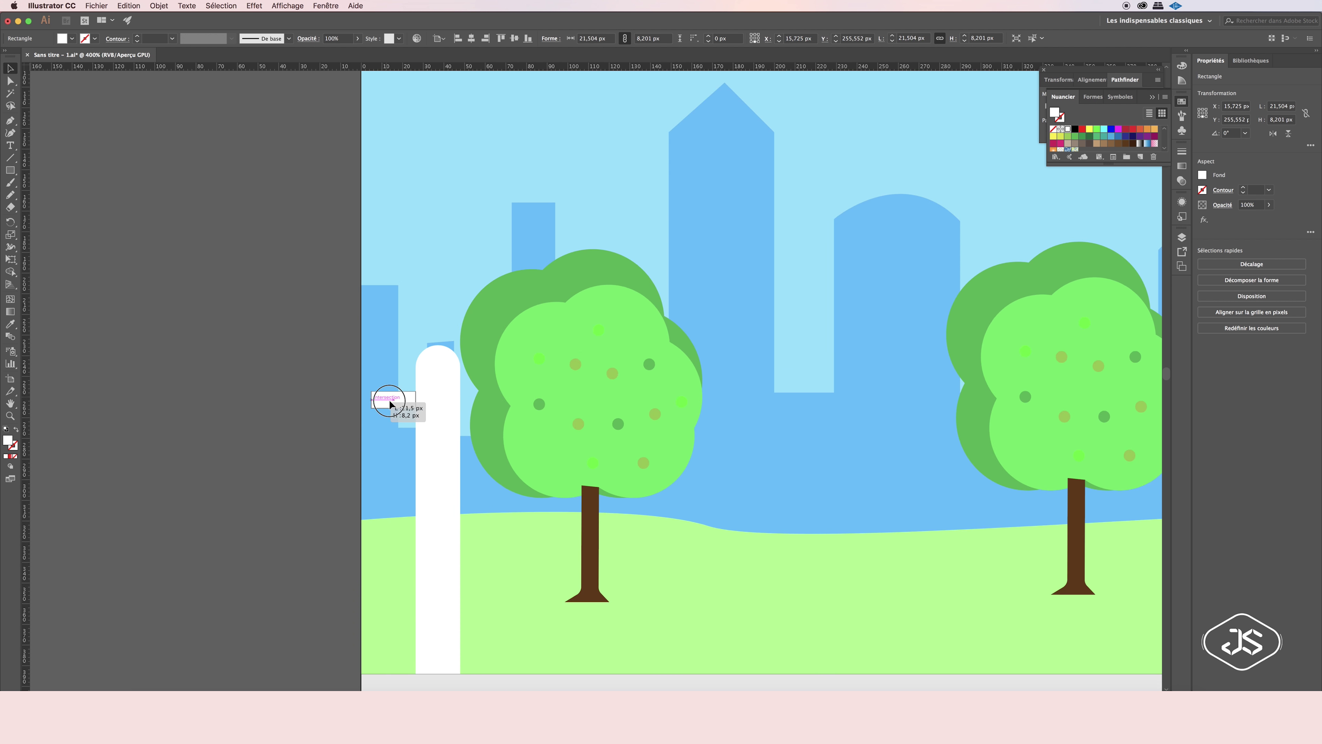
mouse_move(437, 344)
mouse_down()
mouse_move(438, 424)
mouse_move(410, 406)
mouse_move(403, 460)
mouse_up()
Position the bracket on the picket and copy it lower down.
key(a)
key(v)
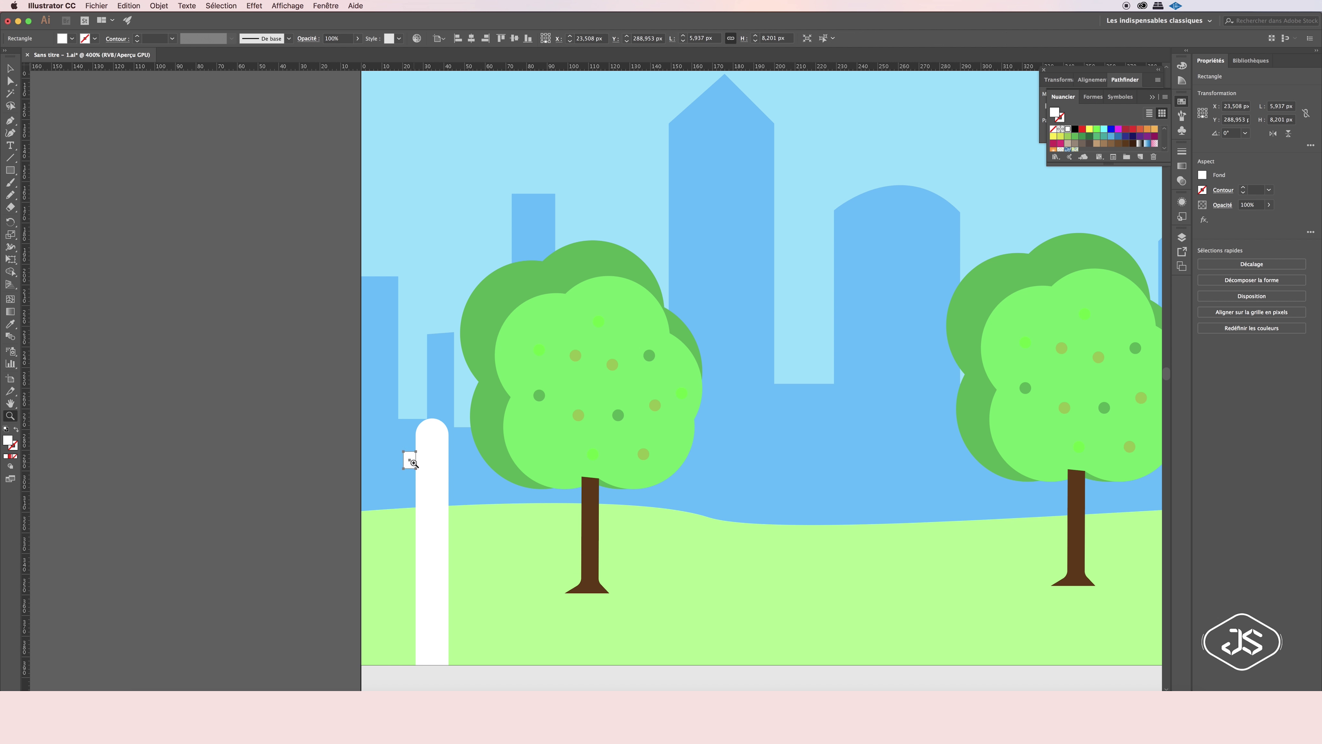
key(ctrl+plus)
drag(581, 359, 583, 608)
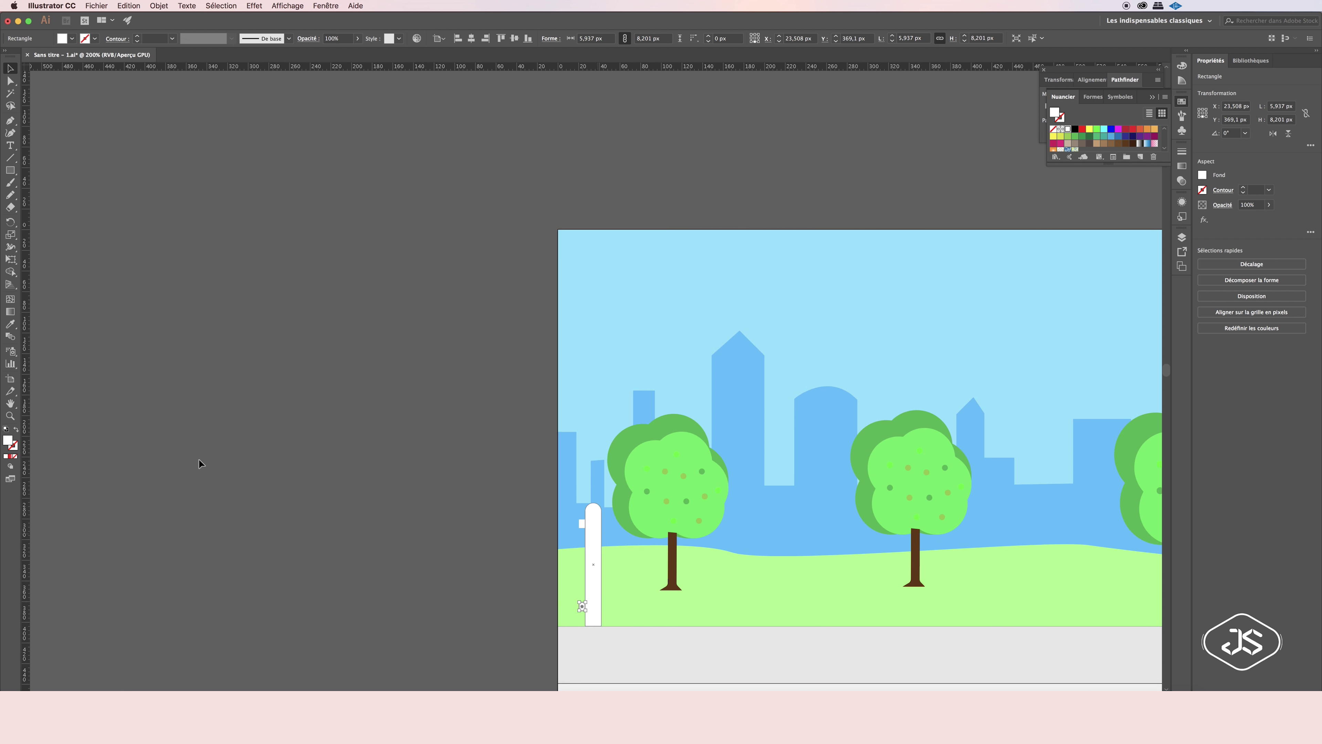
key(ctrl+plus)
scroll(532, 342, up, 5)
shift+click(505, 211)
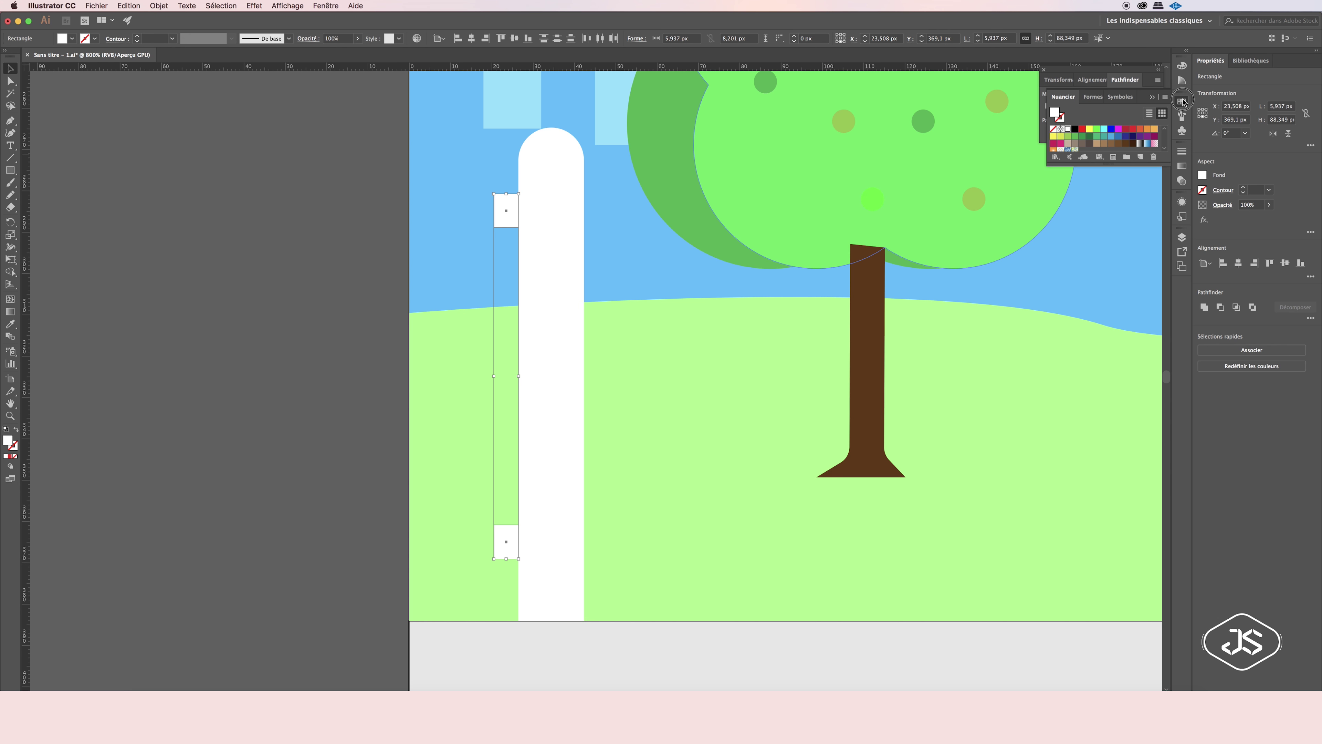
scroll(1133, 140, down, 3)
Fill both brackets dark grey, narrow them to half width, and group them with the picket.
click(1082, 137)
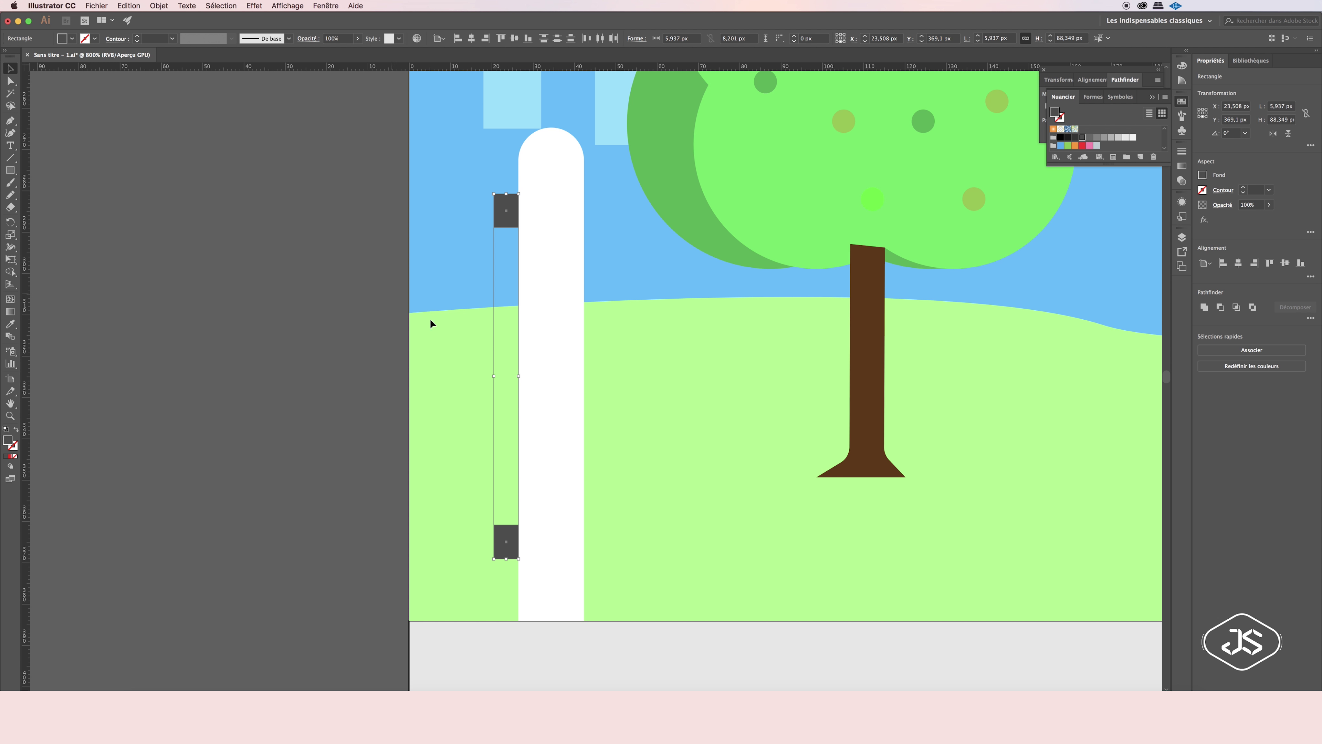
drag(493, 375, 508, 377)
shift+click(533, 355)
right_click(533, 354)
click(546, 422)
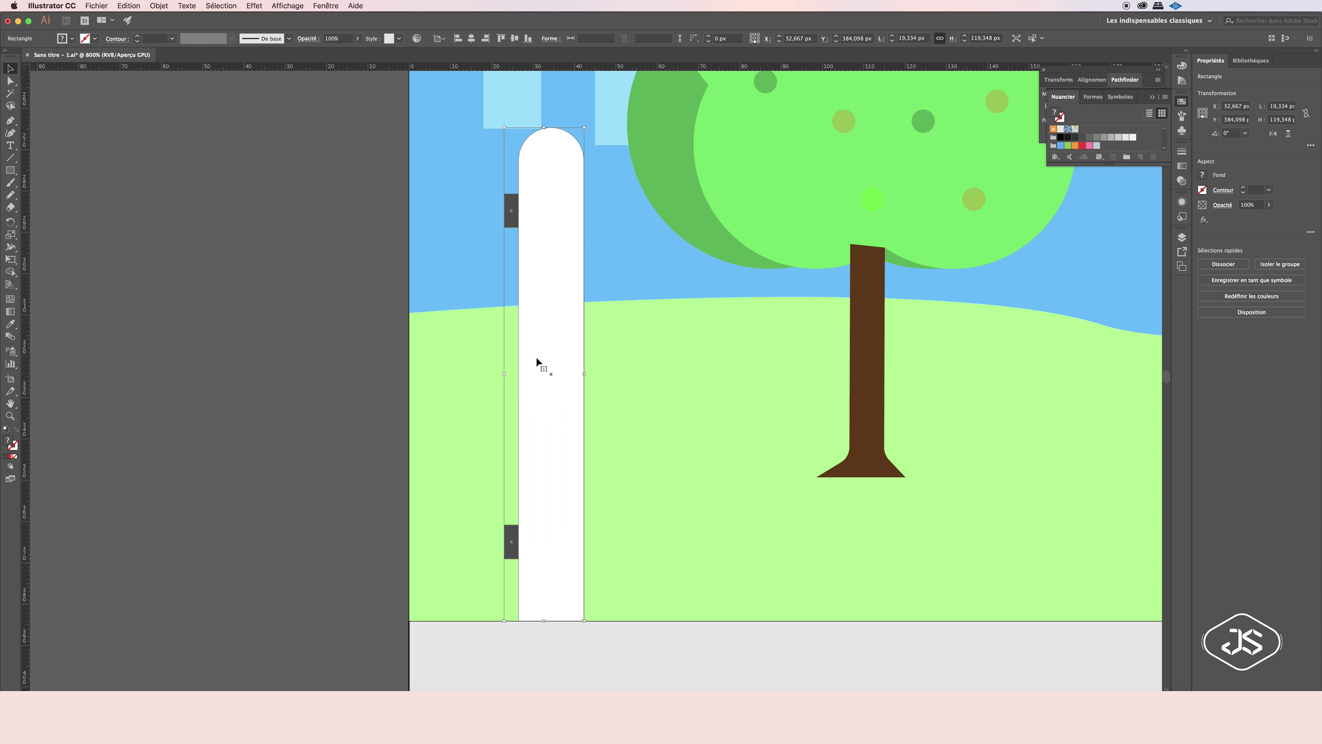
key(super+1)
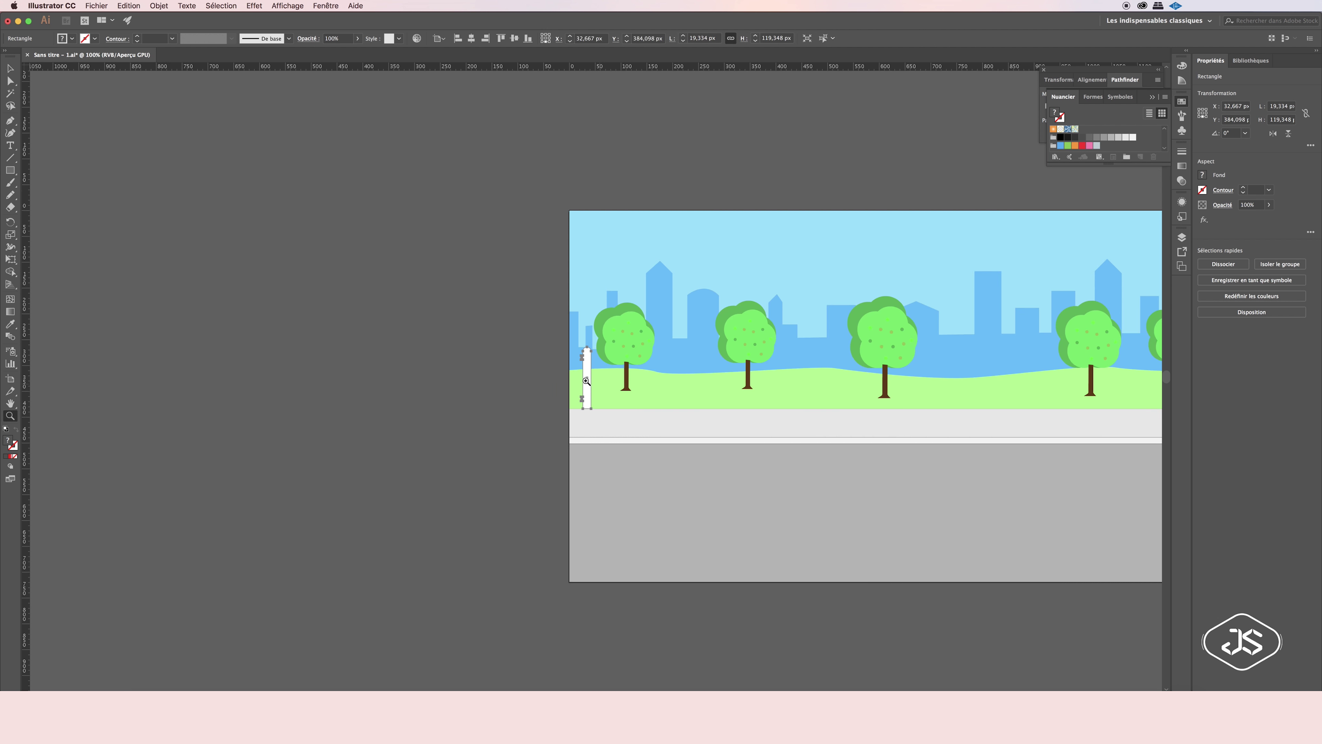
Copy the picket to the right and repeat it into a row across the scene.
drag(631, 373, 608, 373)
key(super+d)
key(super+d)
key(super+d)
key(super+d)
key(super+d)
key(super+d)
scroll(691, 689, right, 3)
scroll(691, 689, right, 5)
key(Delete)
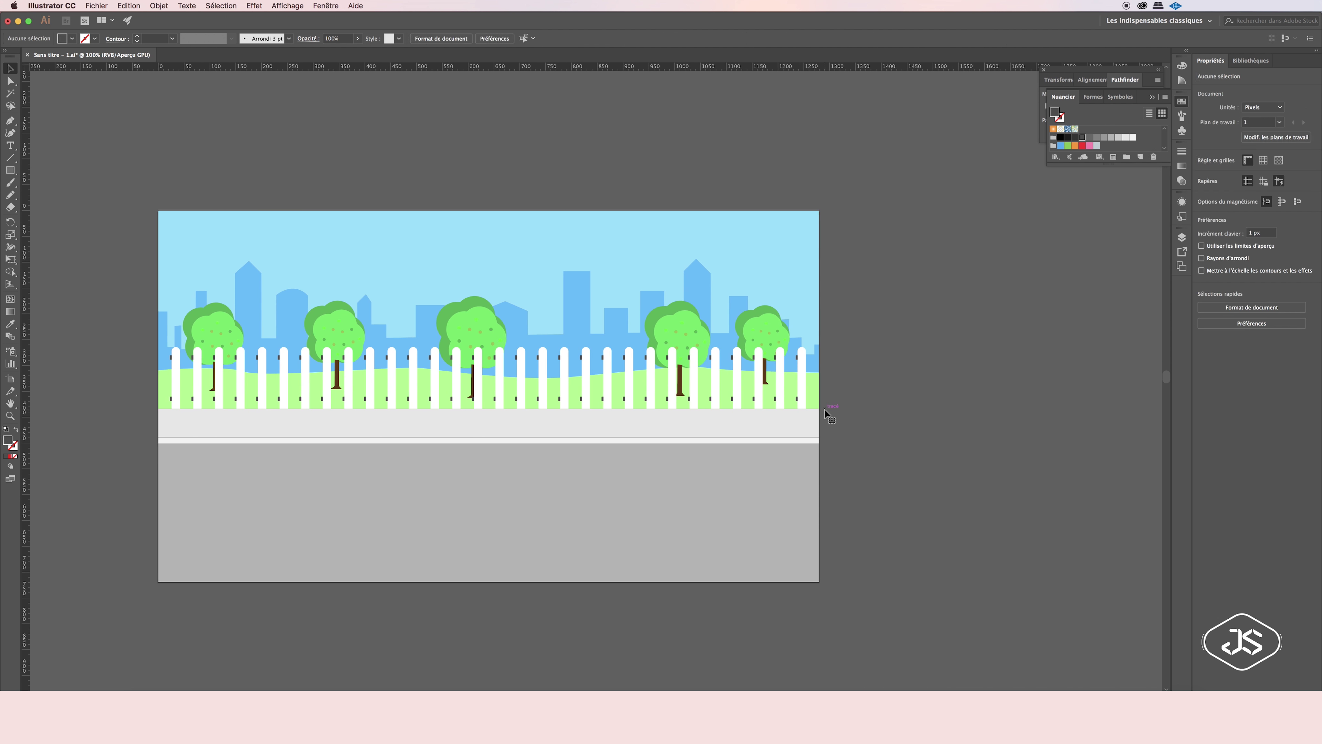
key(super+plus)
key(super+plus)
key(super+plus)
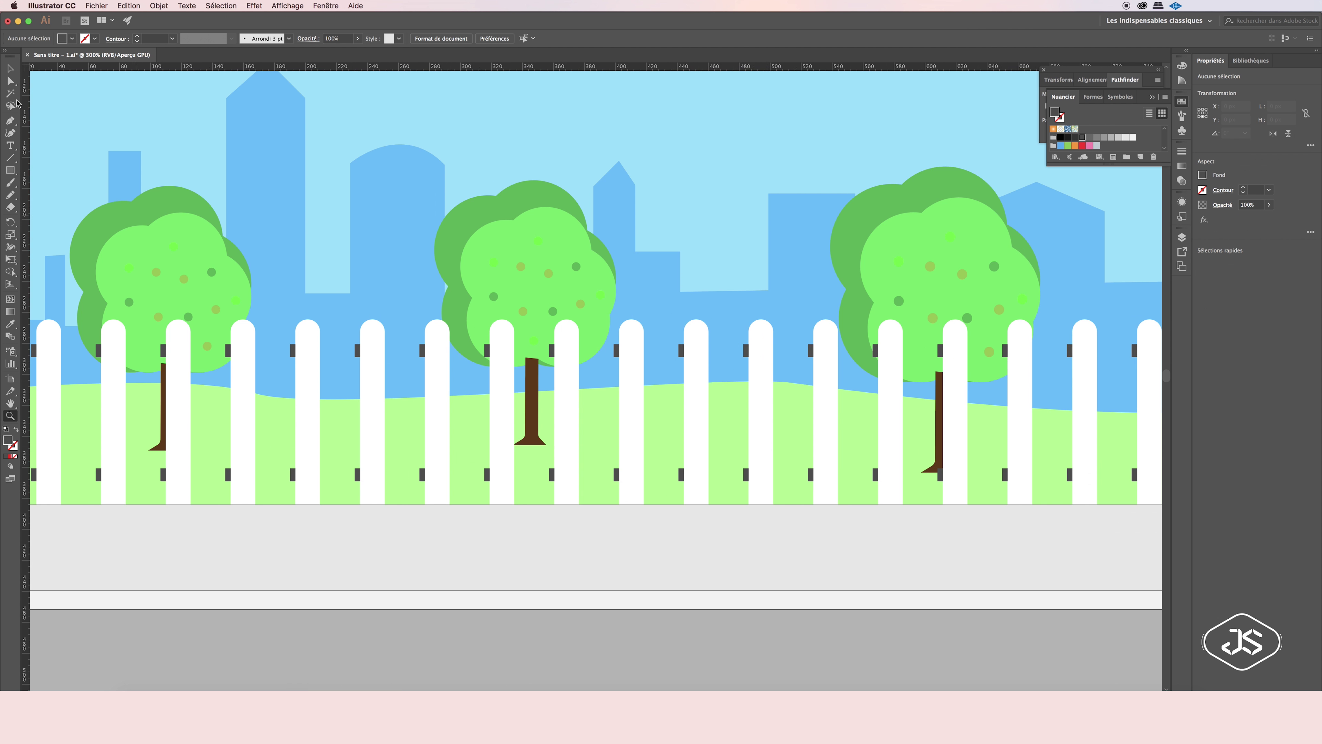
Draw two rail bars across the pickets, stretch them to the left edge, and fill them white.
mouse_move(421, 345)
mouse_down()
mouse_move(489, 357)
mouse_move(453, 475)
mouse_up()
key(v)
shift+click(453, 350)
mouse_move(421, 412)
mouse_down()
mouse_move(125, 396)
mouse_move(45, 416)
mouse_move(398, 393)
mouse_up()
key(super+minus)
key(super+minus)
key(super+minus)
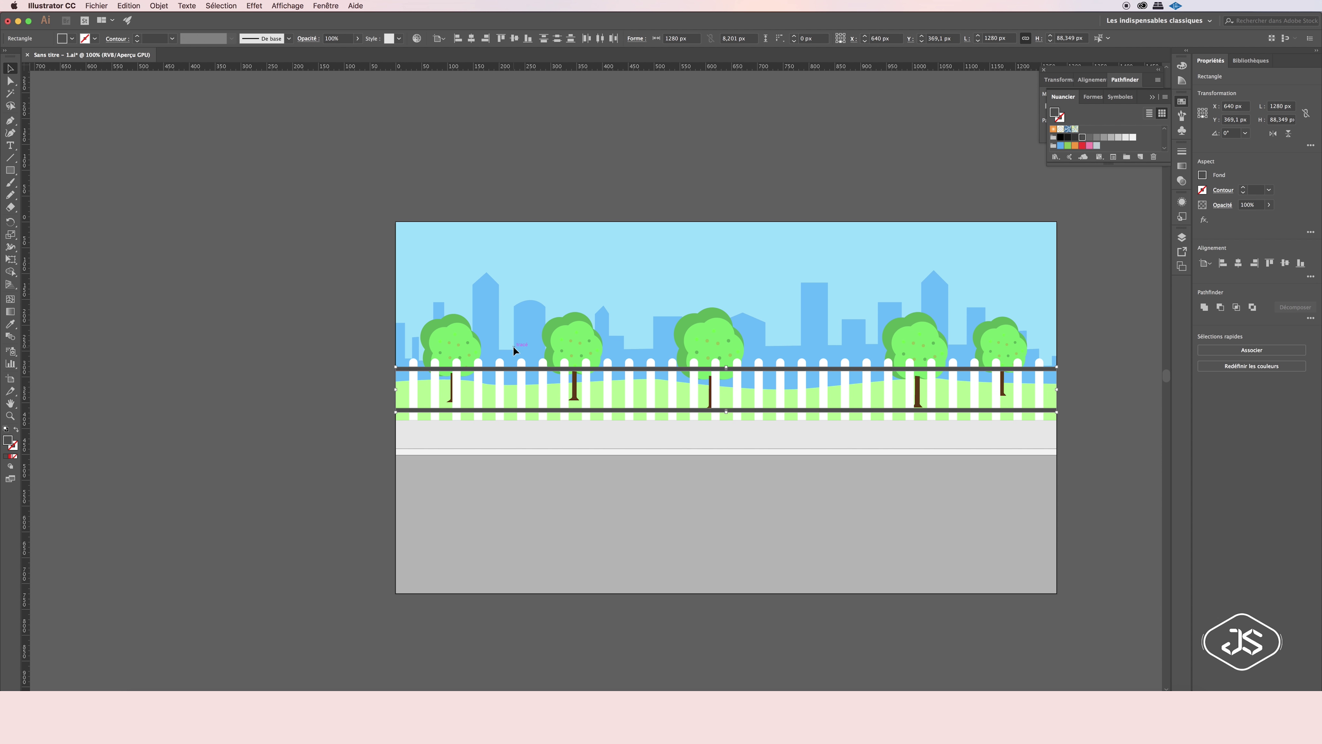
click(1082, 137)
Move the rails behind the pickets inside the Calque 7 layer.
click(1182, 237)
click(1080, 321)
scroll(1103, 292, down, 3)
drag(1118, 308, 1130, 323)
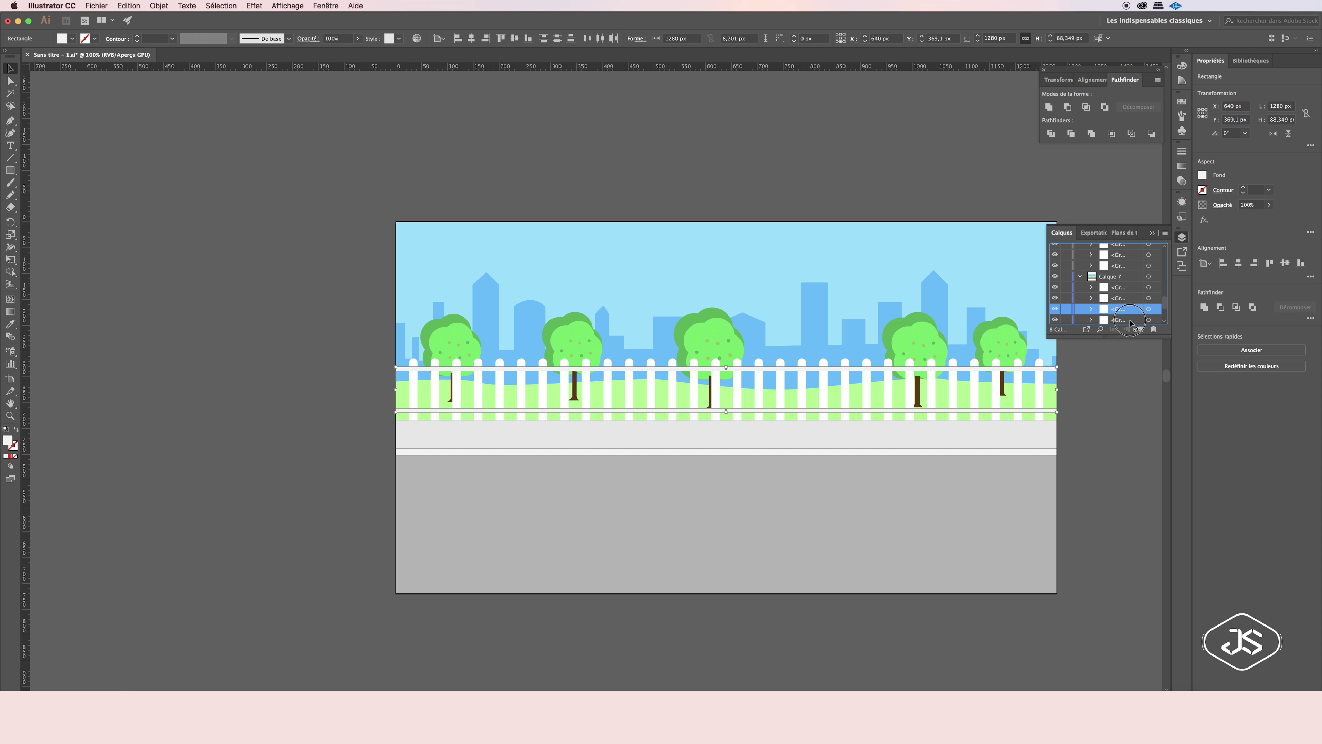
click(823, 396)
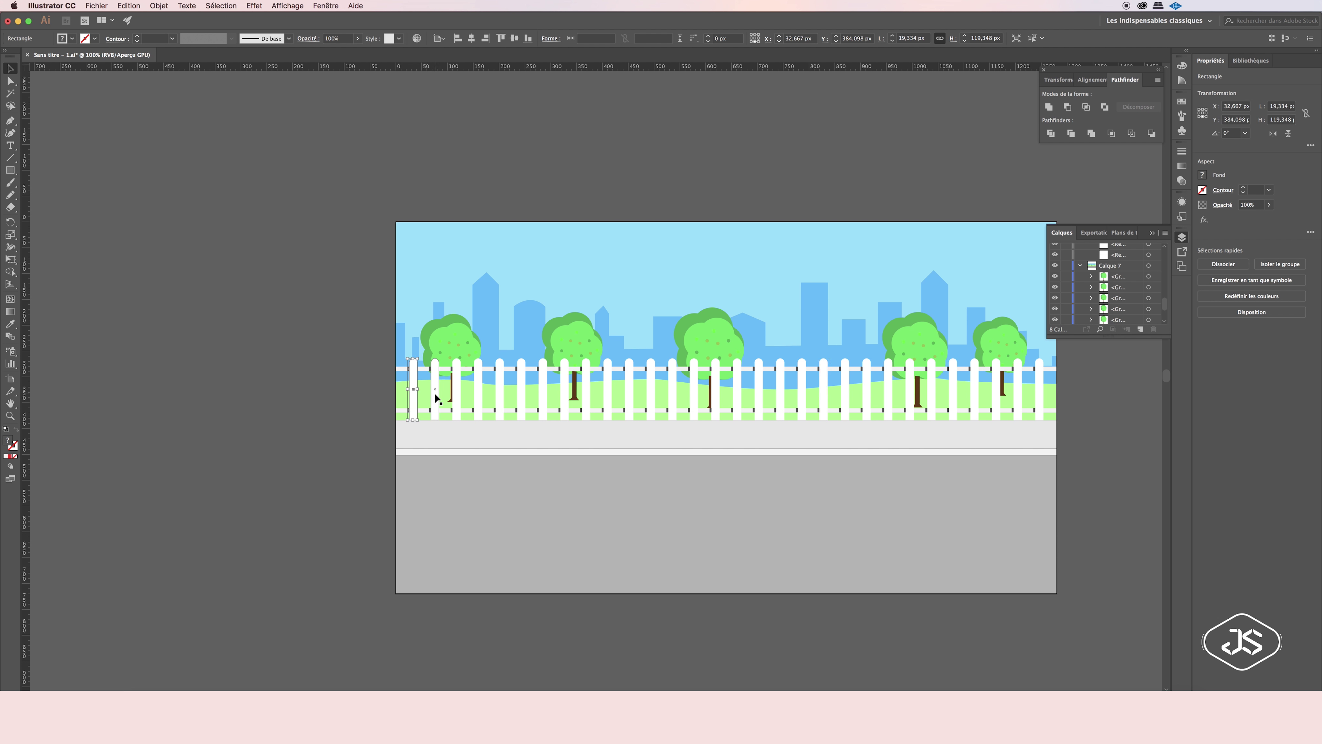
right_click(411, 388)
click(459, 477)
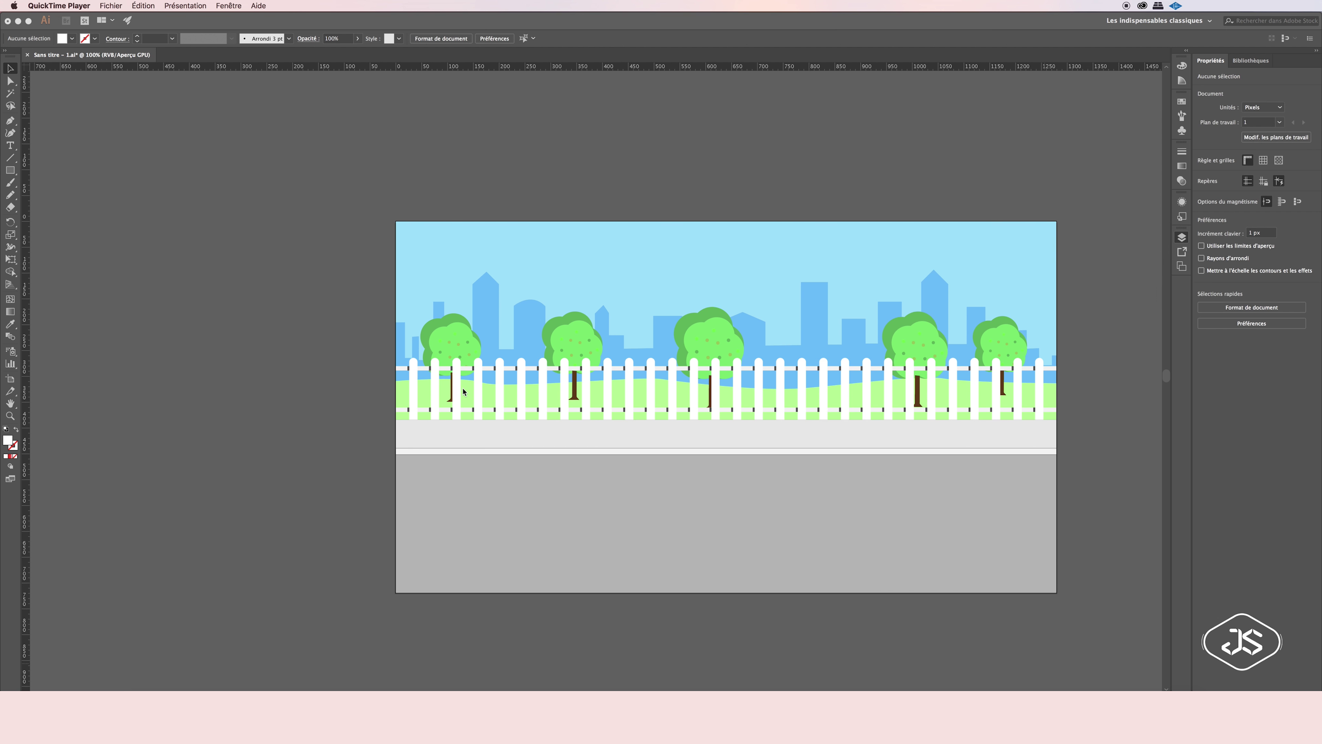
click(436, 386)
drag(451, 398, 541, 403)
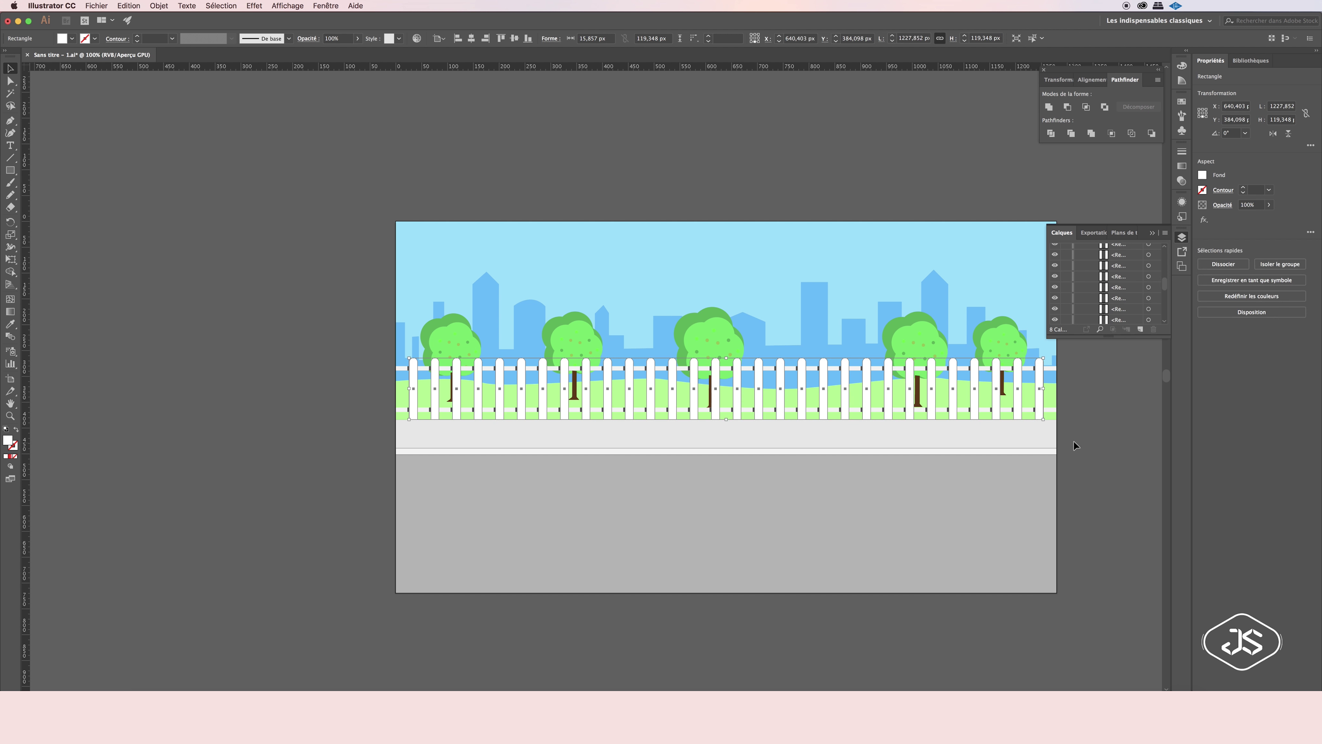
click(1047, 410)
scroll(1093, 286, up, 3)
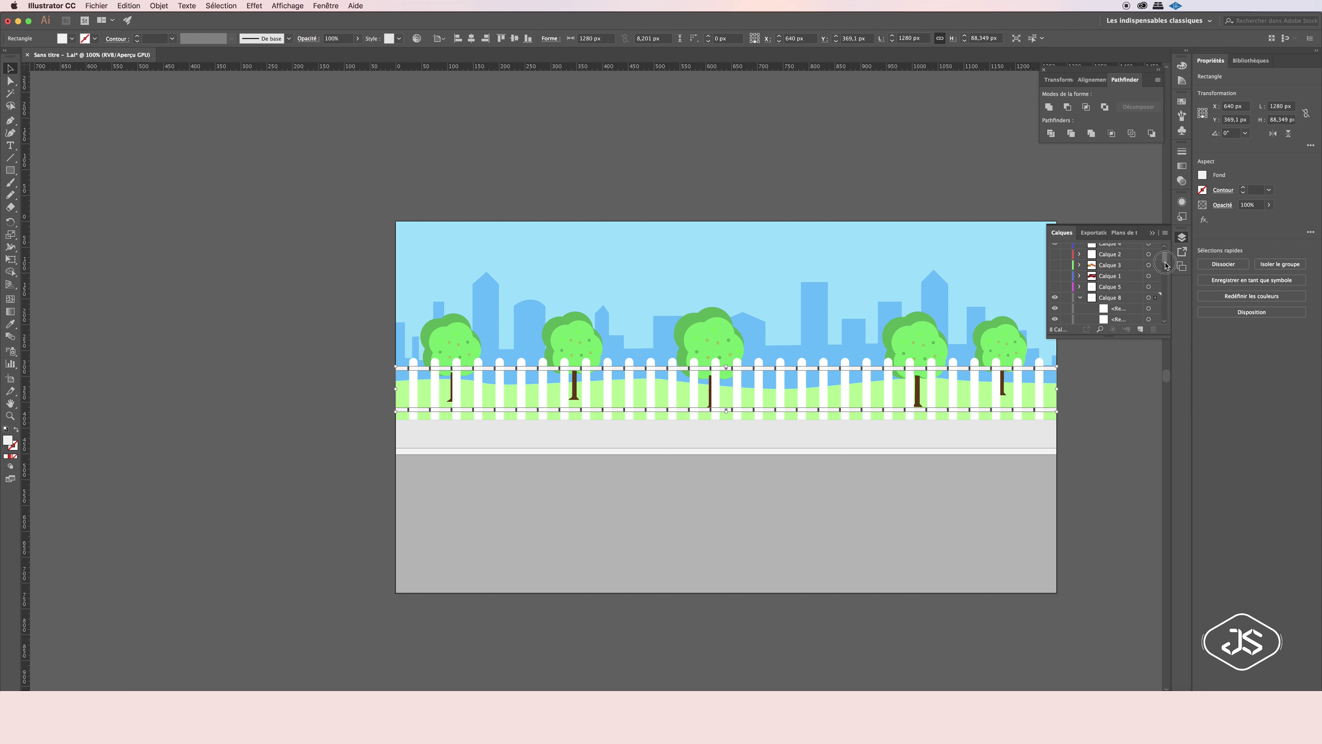
drag(1165, 260, 1166, 307)
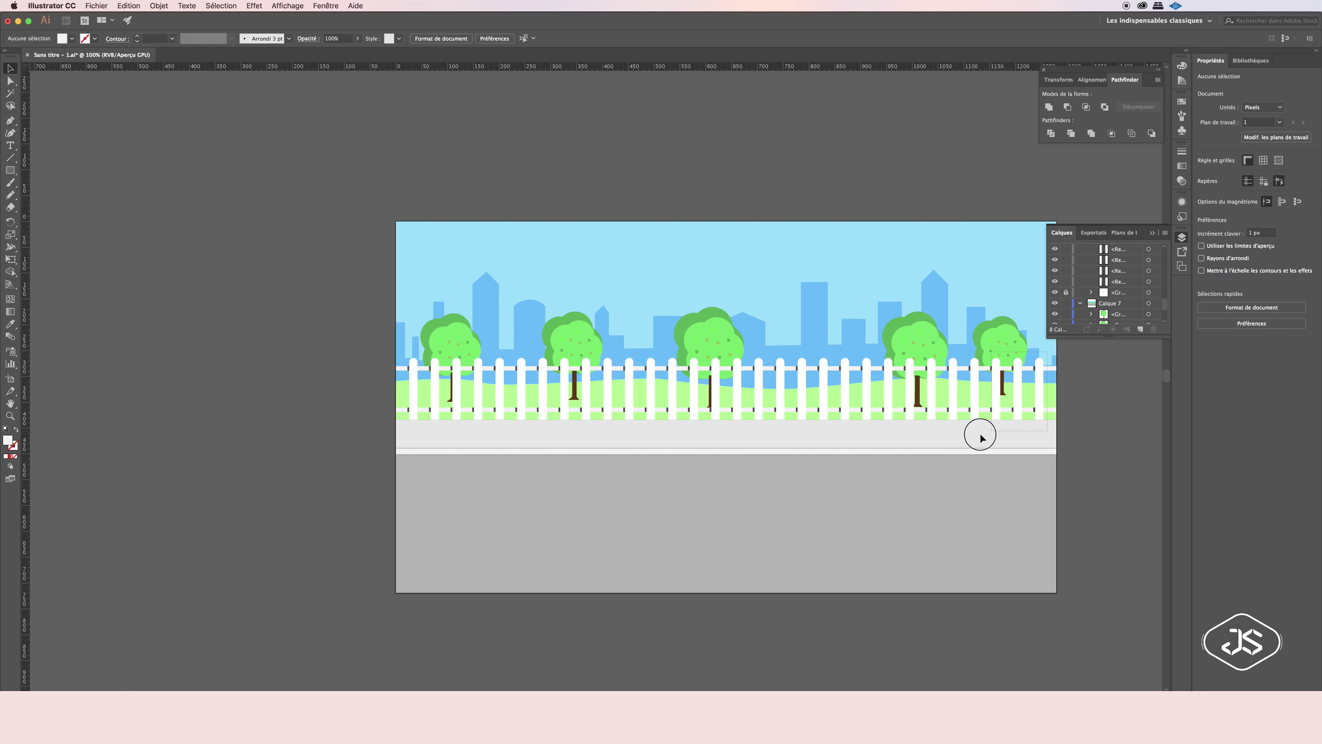
mouse_move(1051, 361)
mouse_down()
mouse_move(777, 412)
mouse_move(1039, 428)
mouse_up()
click(1182, 101)
right_click(924, 366)
click(1121, 274)
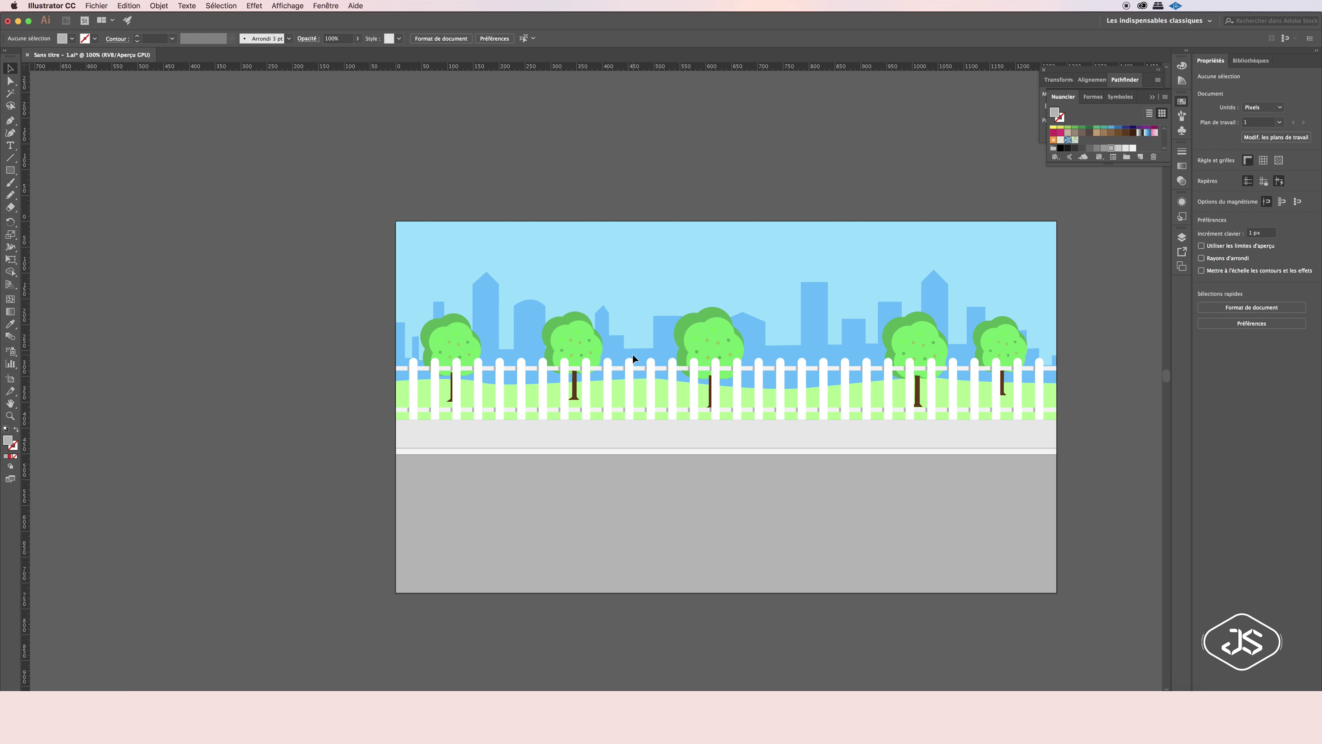
click(1181, 237)
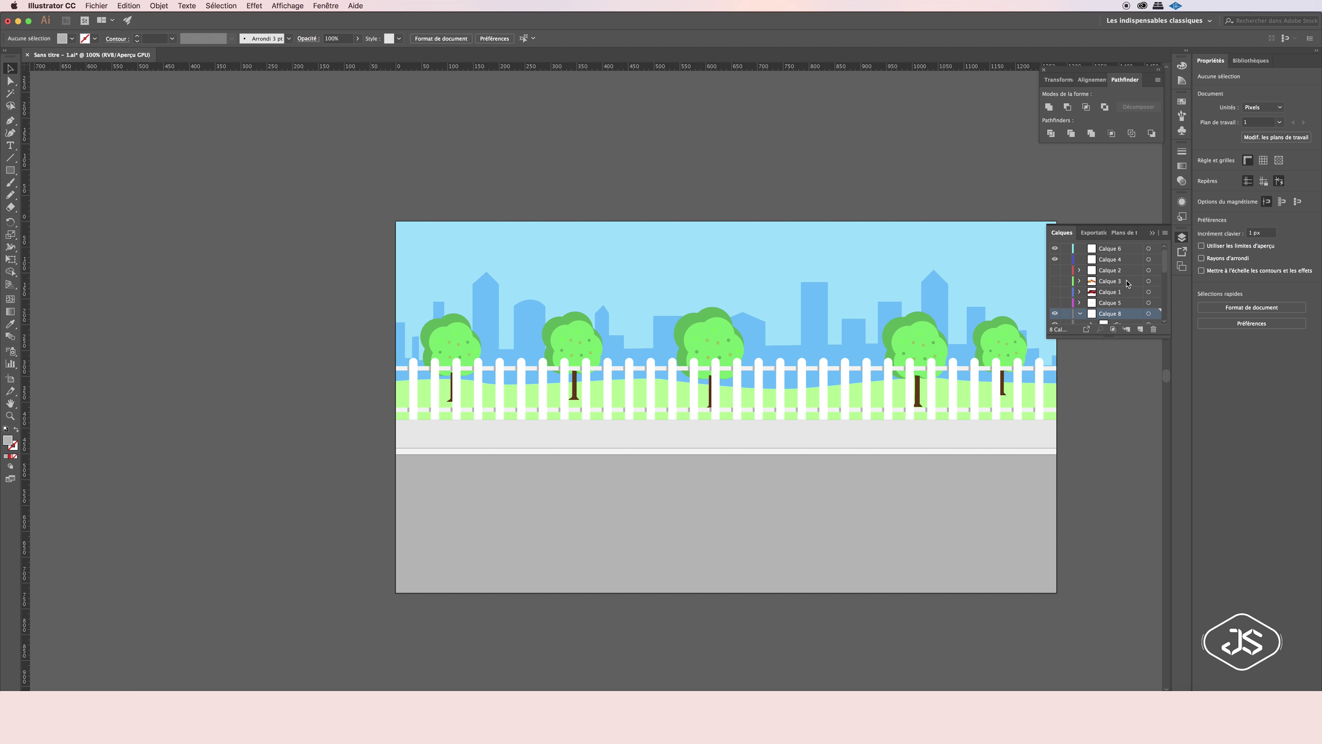
click(1054, 281)
click(1055, 291)
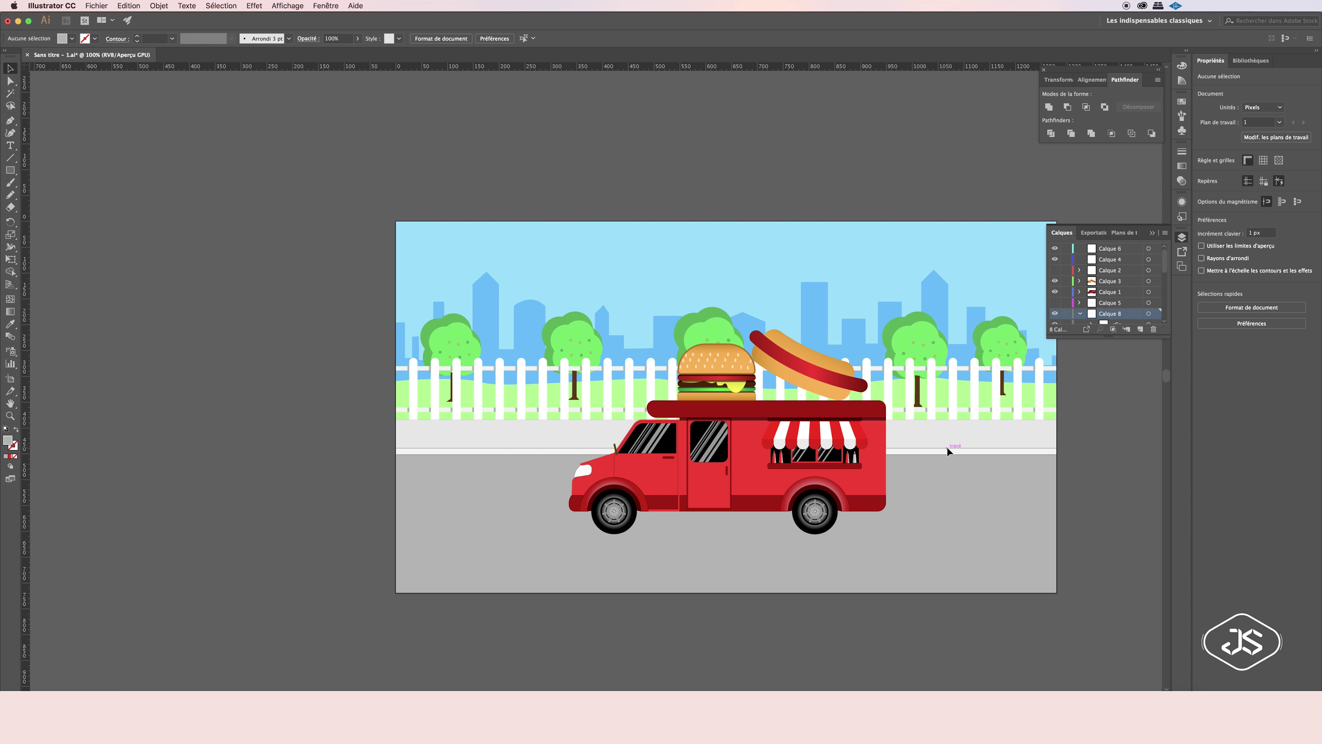
Show the truck's shadow layer, collapse the fence layer, and select the road strips.
click(1054, 303)
scroll(1103, 282, down, 3)
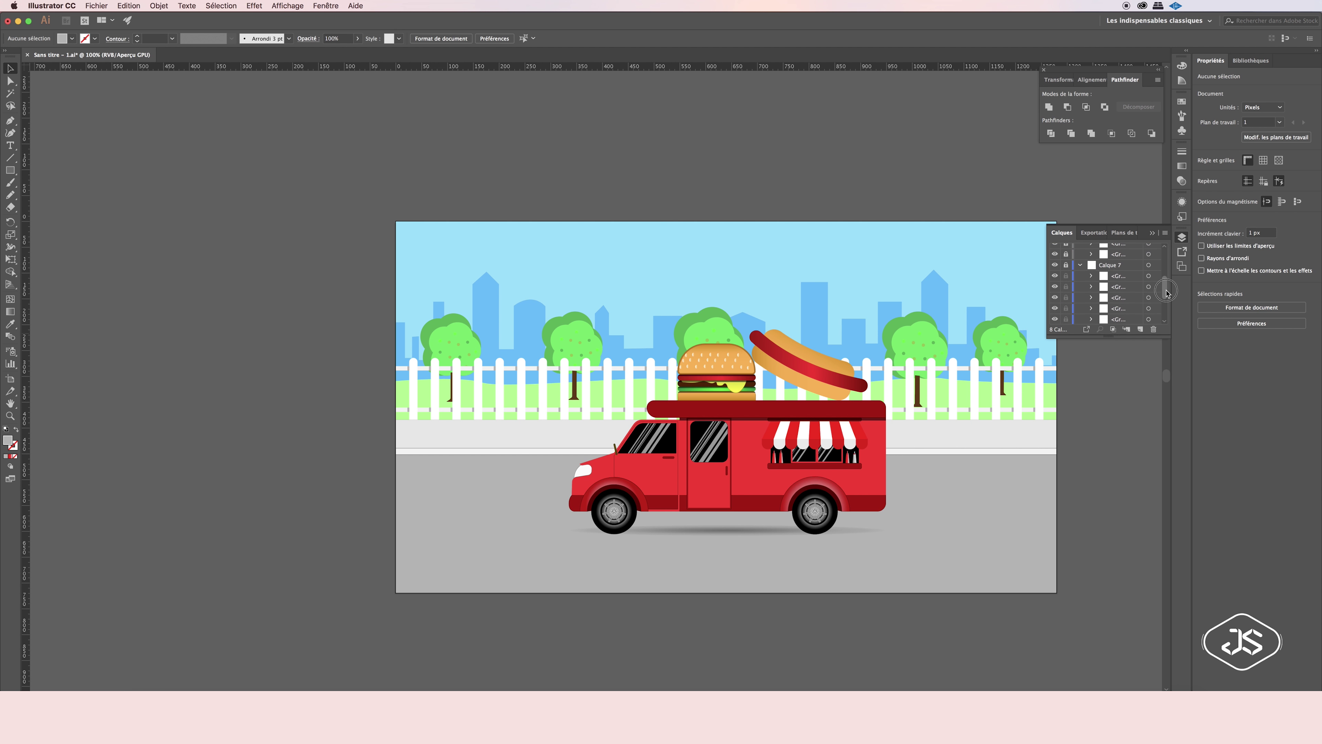
click(1077, 277)
click(1054, 318)
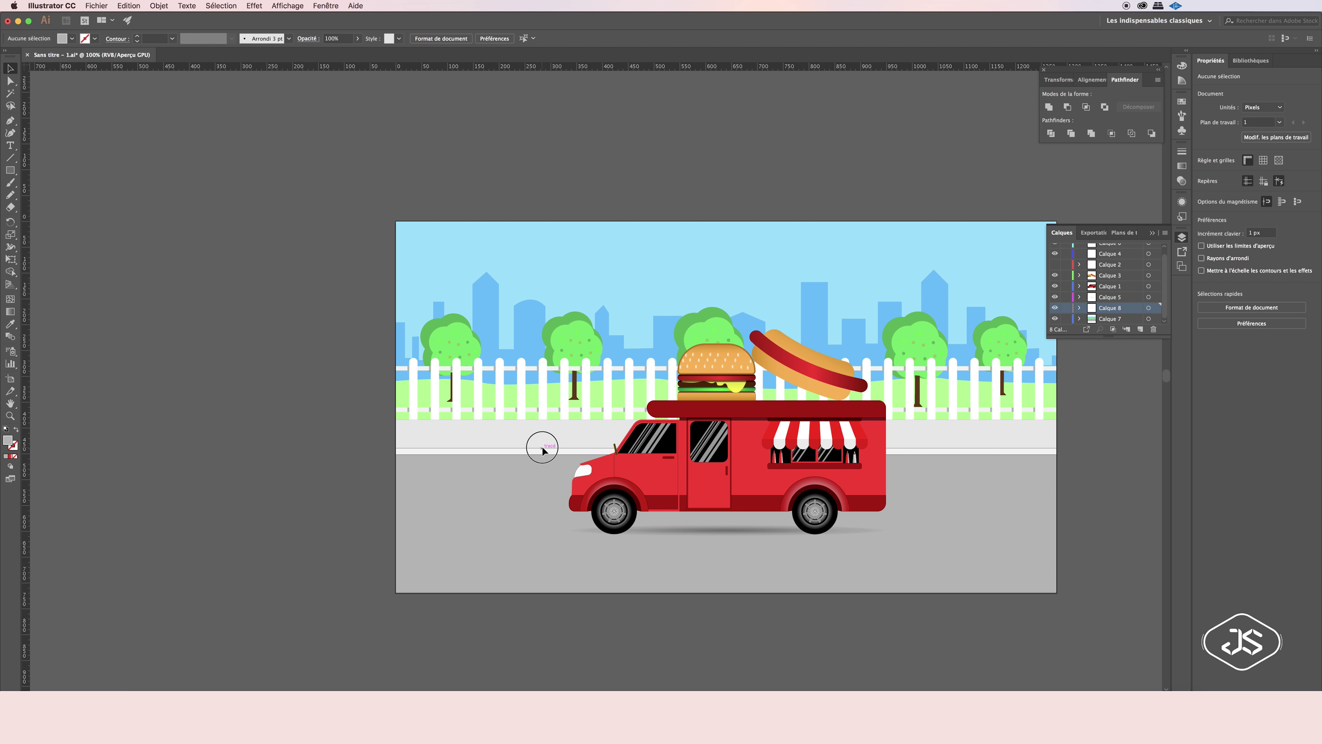
click(1165, 288)
click(953, 437)
click(1180, 105)
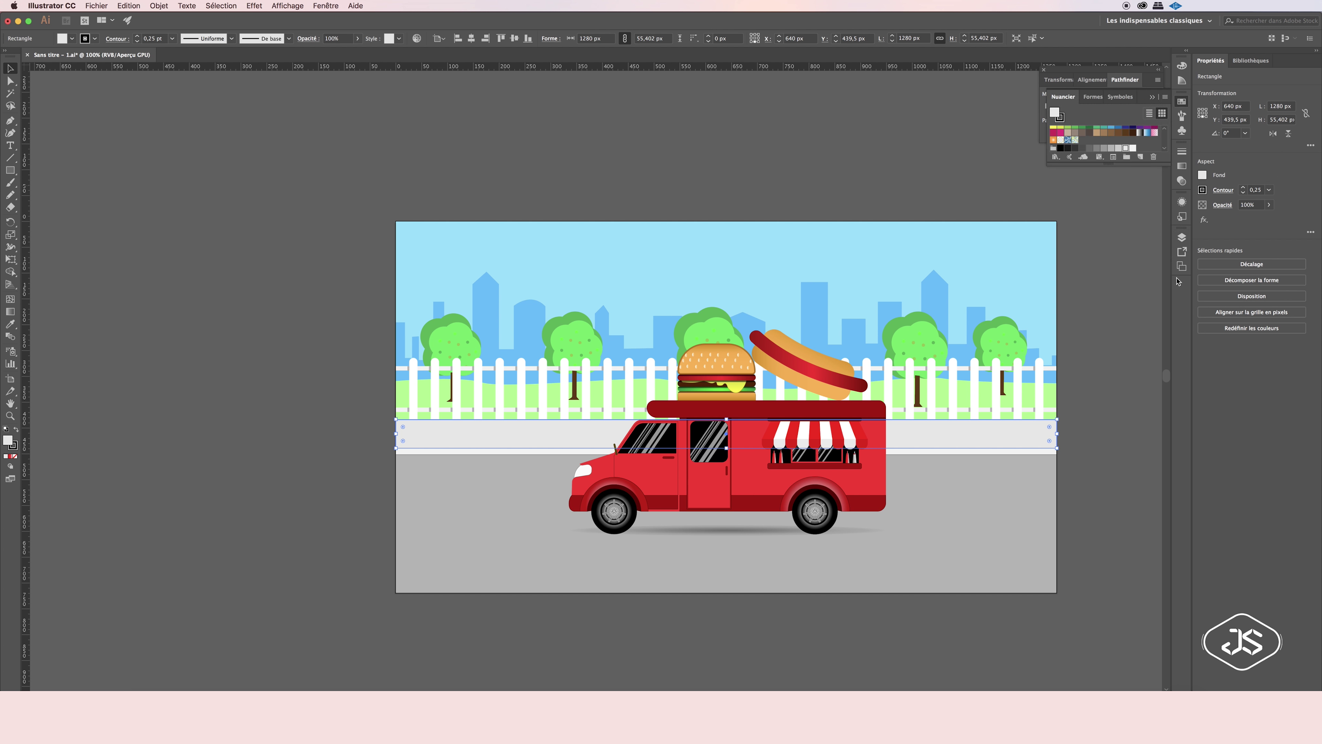
click(937, 547)
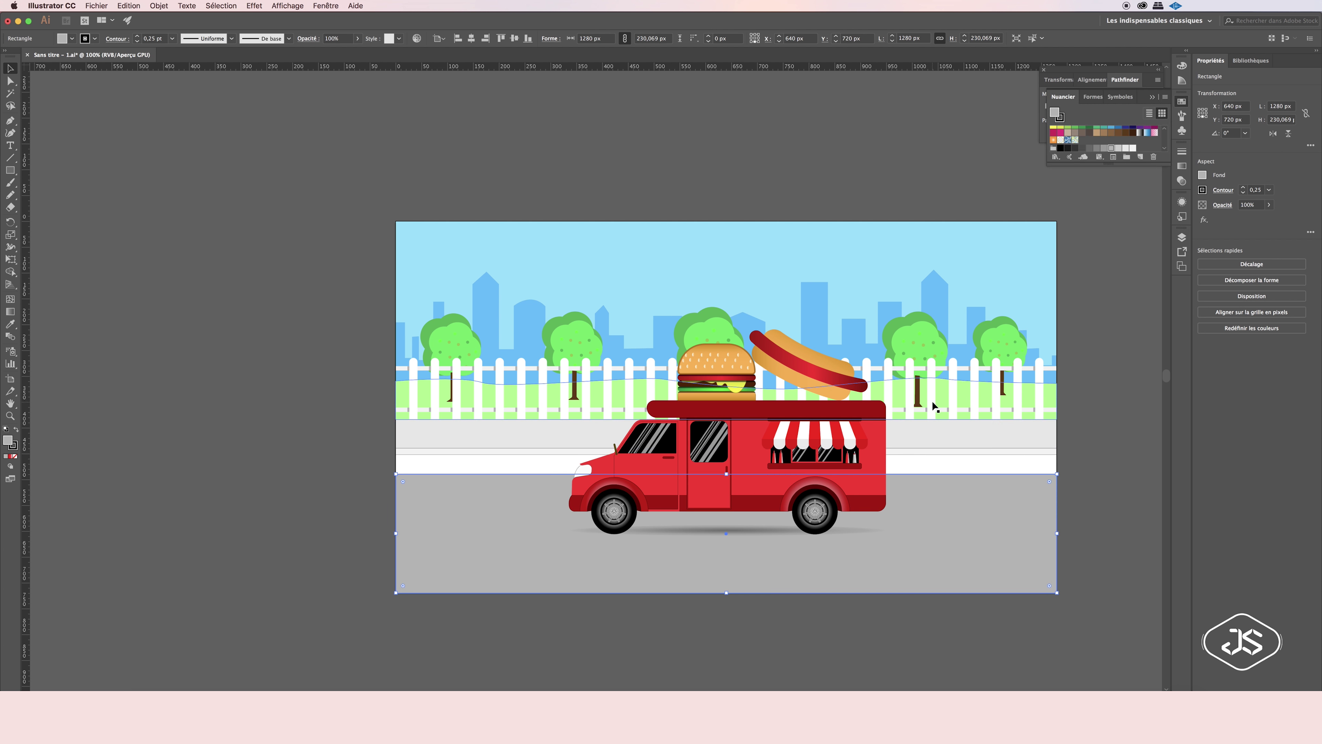
Move the thin white strip down to the road's top edge and nudge the grass band lower.
click(1121, 449)
drag(537, 457, 539, 474)
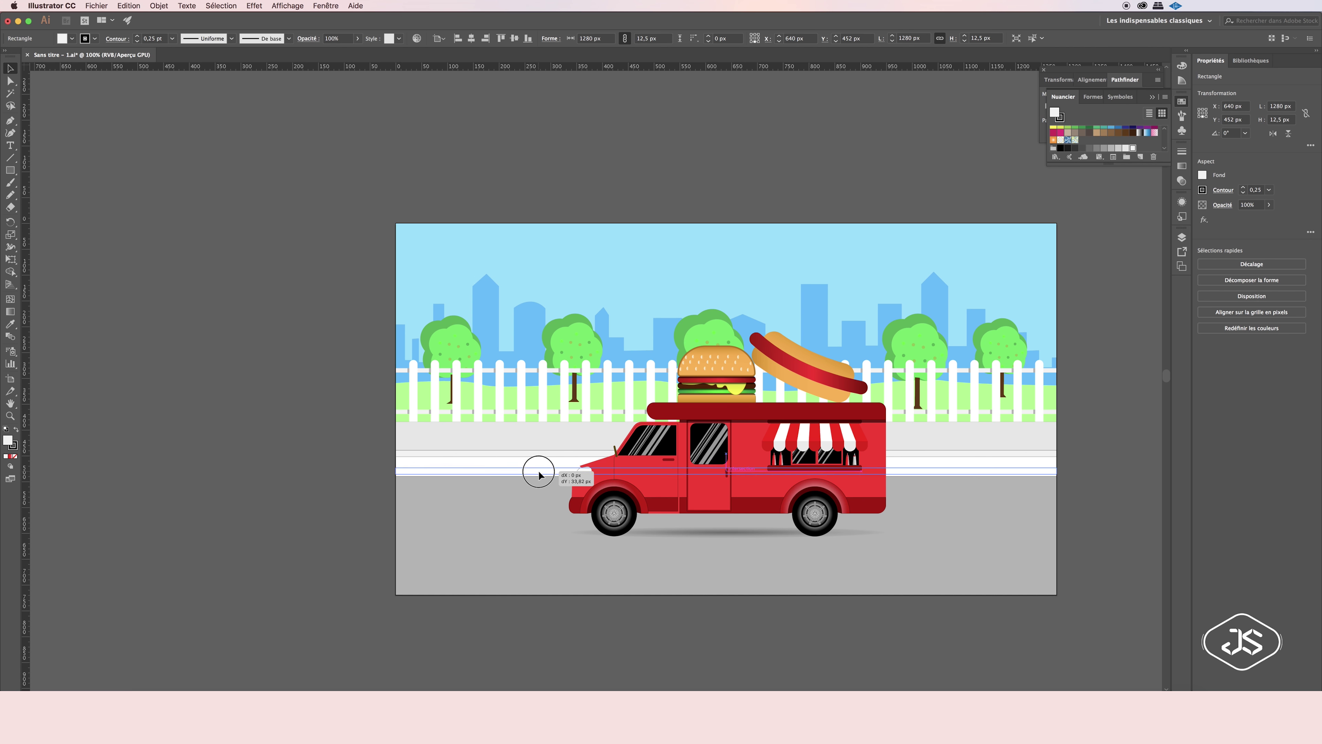
drag(971, 440, 962, 450)
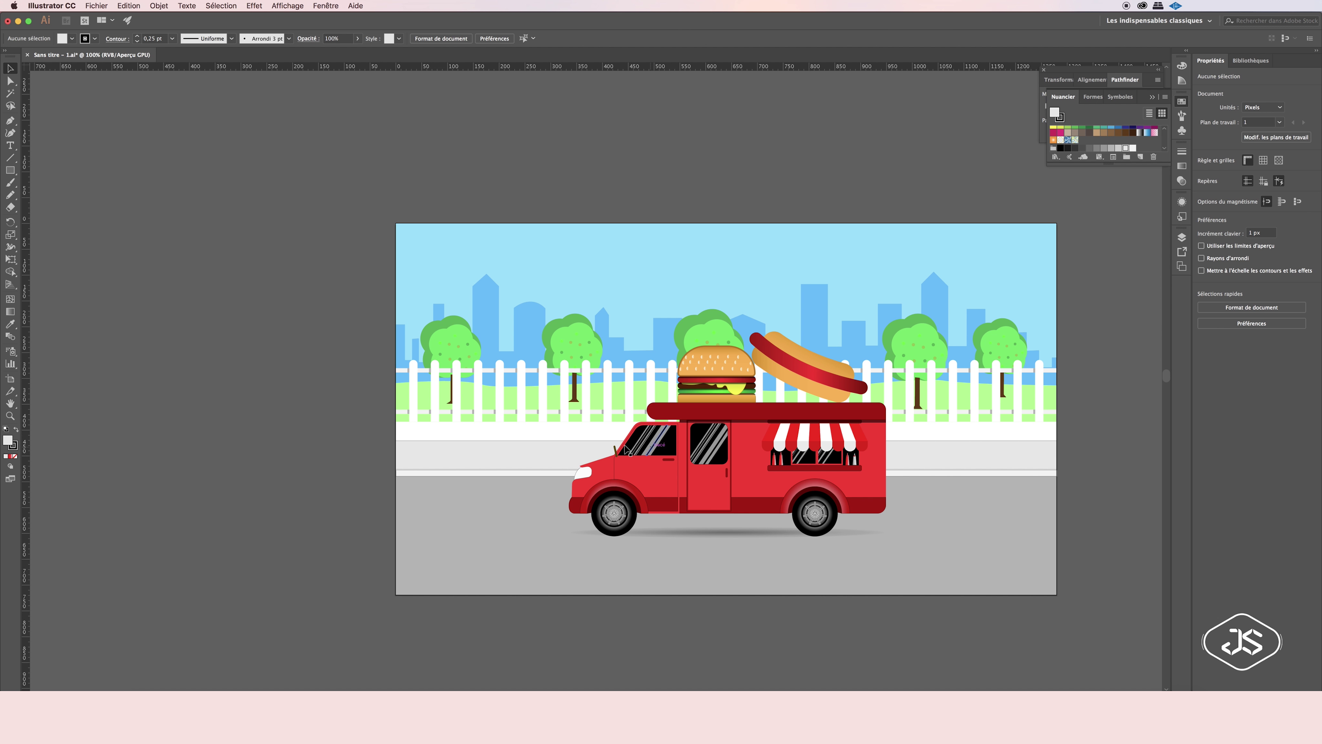
click(995, 408)
key(shift+Down)
key(shift+Down)
key(shift+Down)
key(shift+Down)
key(super+shift+a)
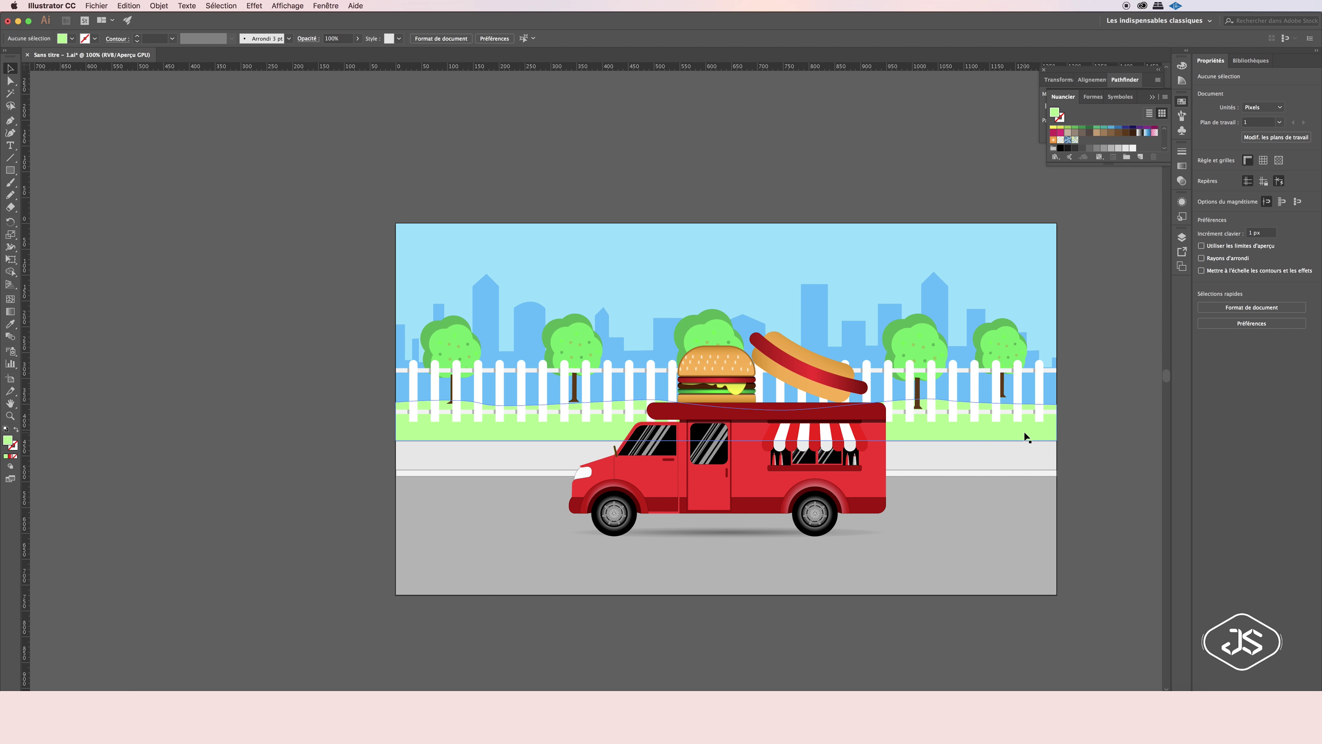
Undo the tan fill on the sidewalk band, then target and expand fence layer Calque 8.
click(1015, 458)
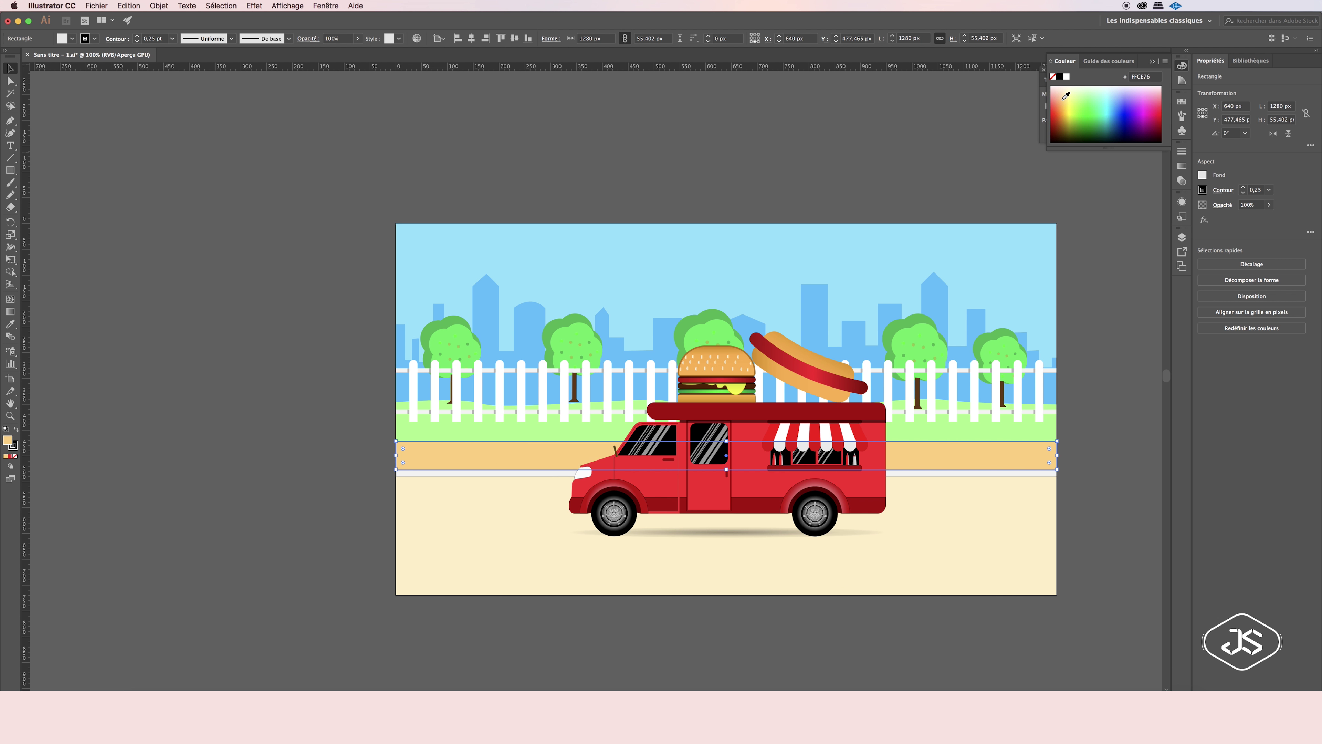
key(super+alt+bracketleft)
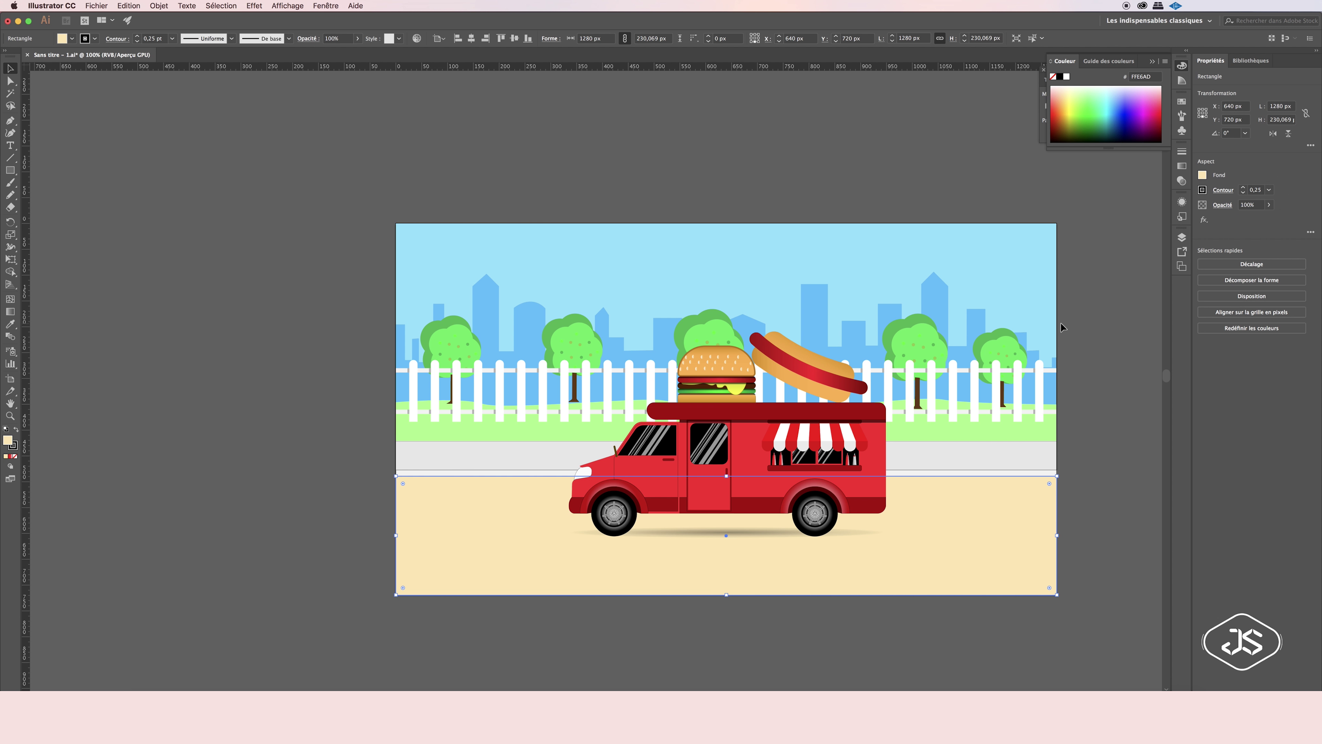
click(1106, 396)
click(526, 453)
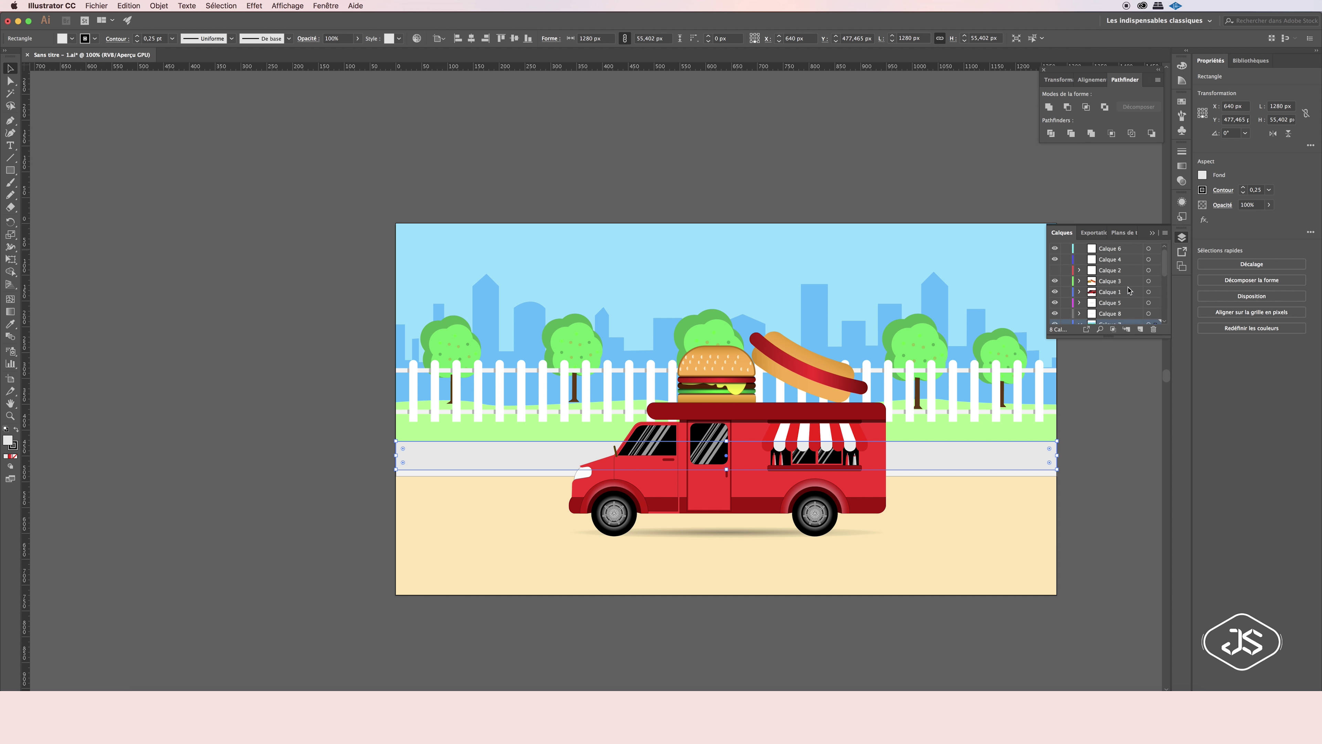
scroll(1104, 287, down, 1)
key(super+shift+a)
click(1148, 307)
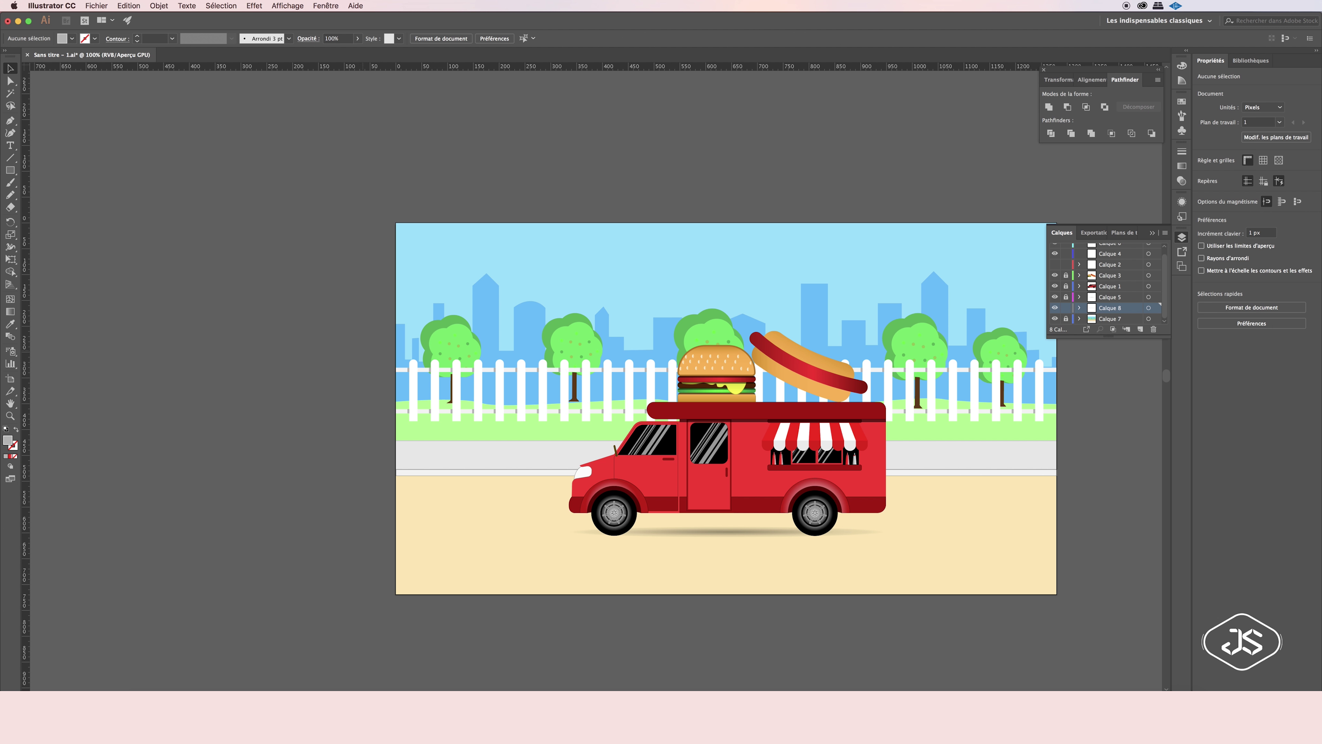
scroll(619, 430, down, 1)
click(1079, 311)
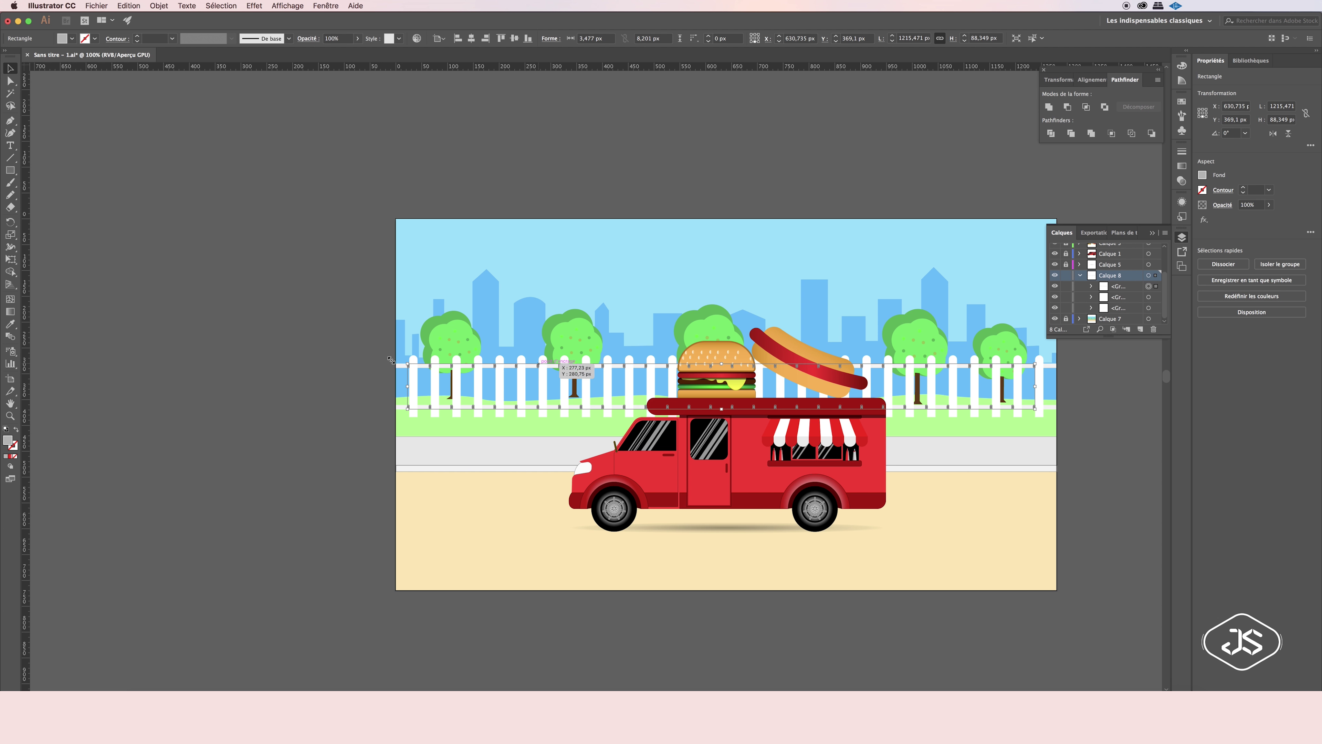
Hide the food truck layer and make the white strip under the sidewalk thinner.
click(1083, 437)
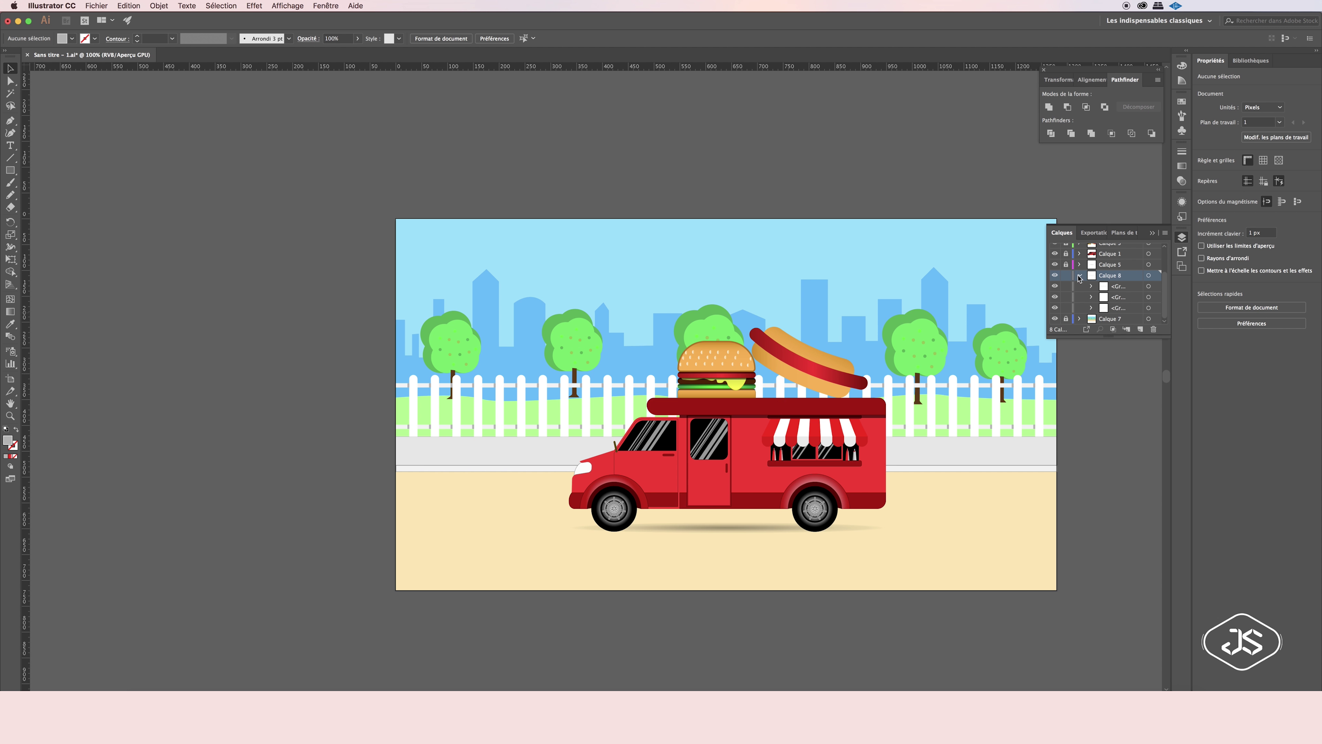
click(572, 343)
click(454, 356)
click(1093, 415)
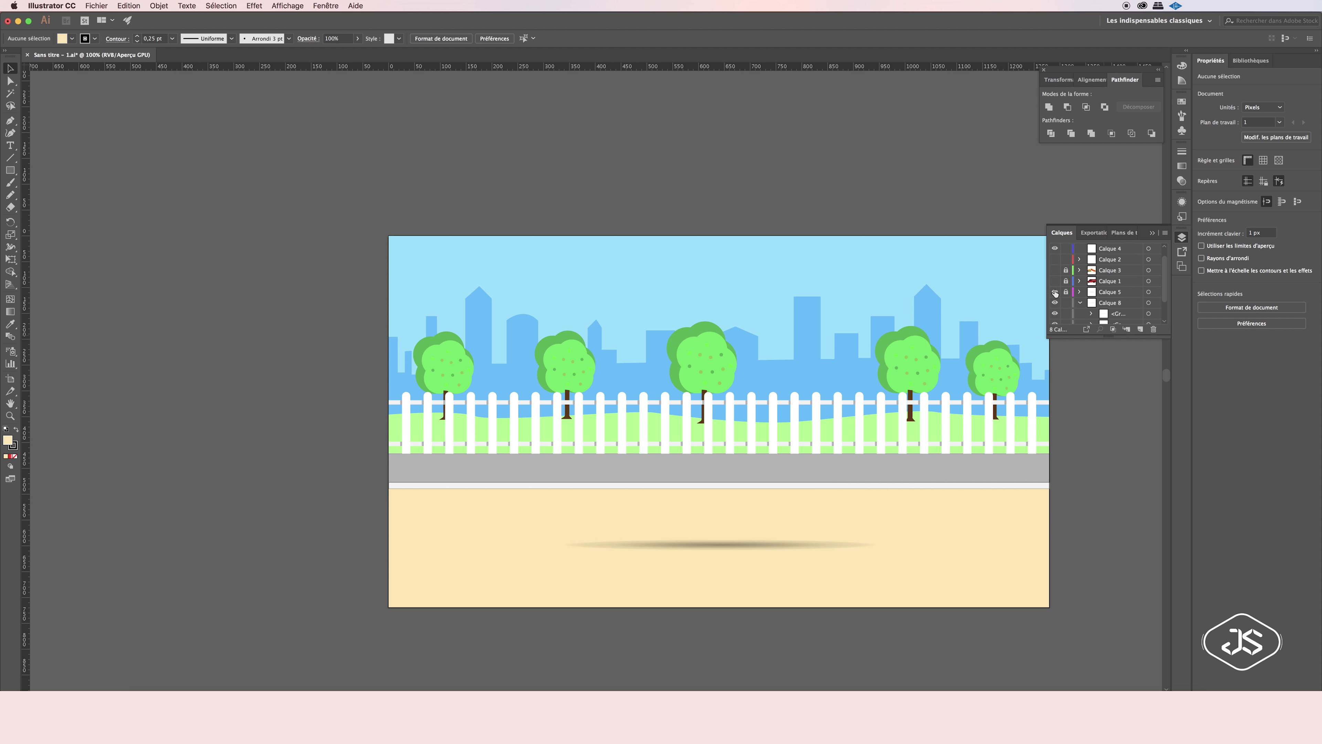
click(720, 484)
drag(719, 483, 719, 486)
click(835, 499)
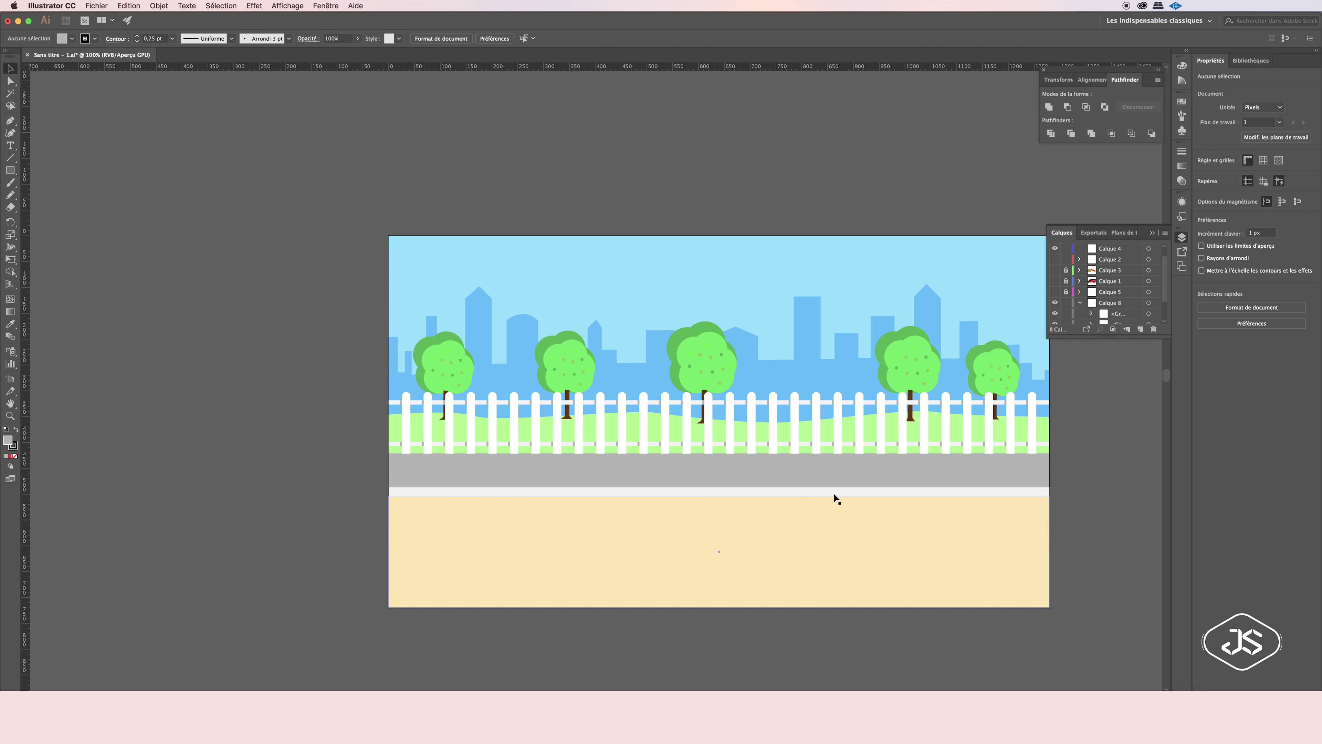
Draw a paving tile on the grey sidewalk with a thin curb strip beneath it.
click(10, 170)
drag(461, 483, 547, 469)
key(v)
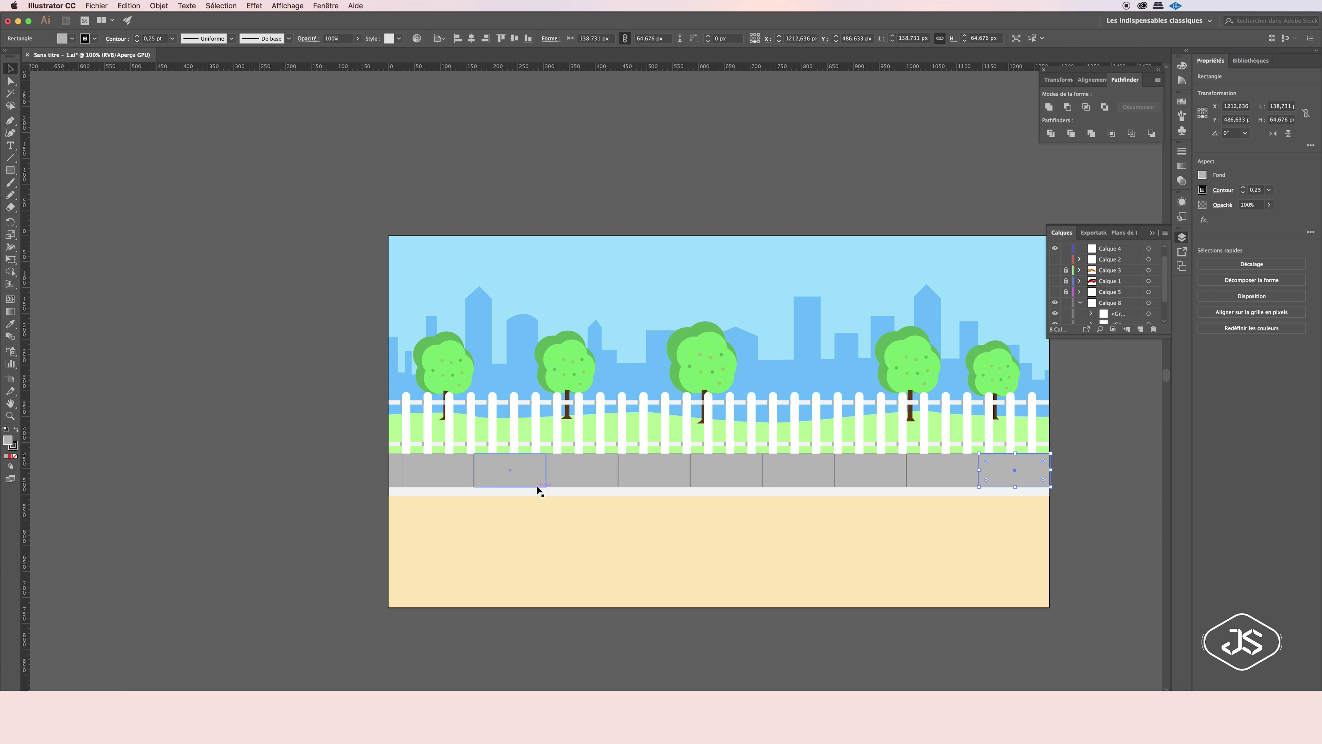
drag(400, 489, 997, 473)
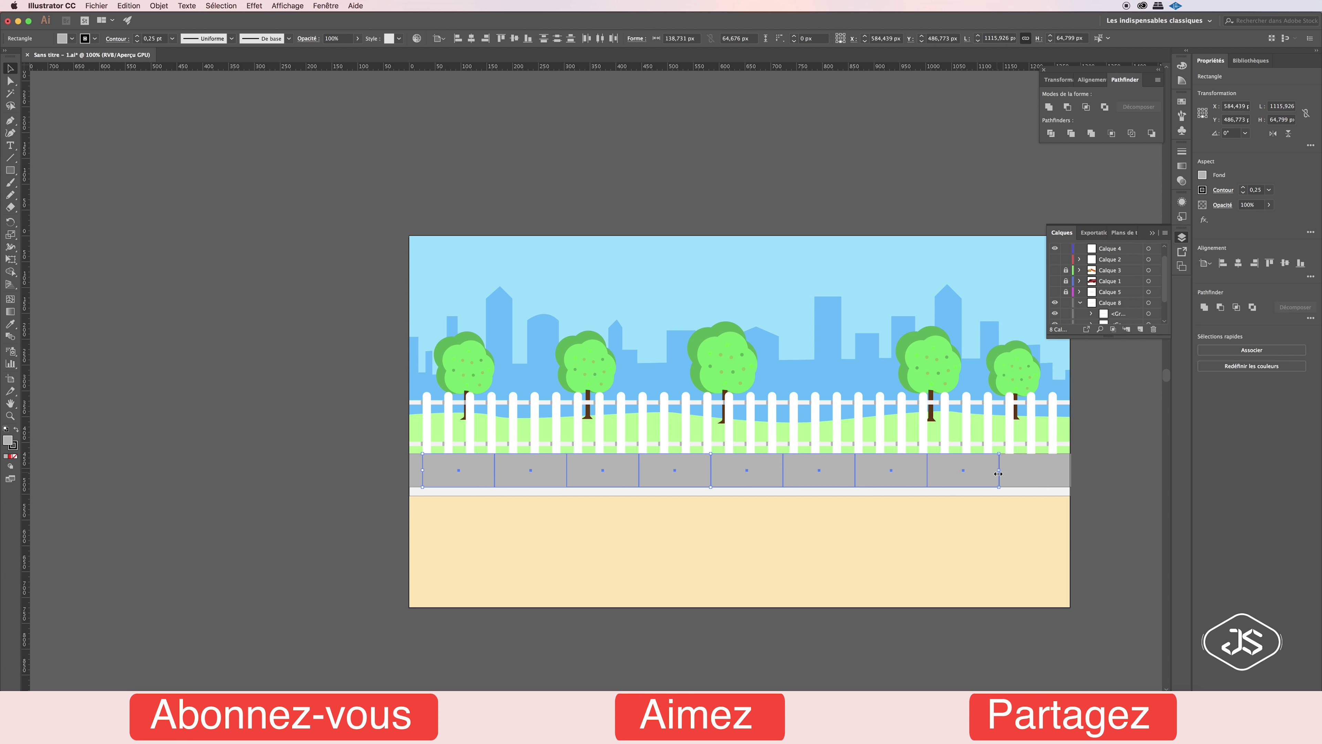
click(1034, 479)
click(450, 483)
mouse_move(451, 483)
mouse_down()
mouse_move(448, 518)
mouse_move(458, 495)
mouse_move(552, 477)
mouse_up()
Repeat the tile and curb along the row, then group the tiles and strips together.
shift+click(475, 469)
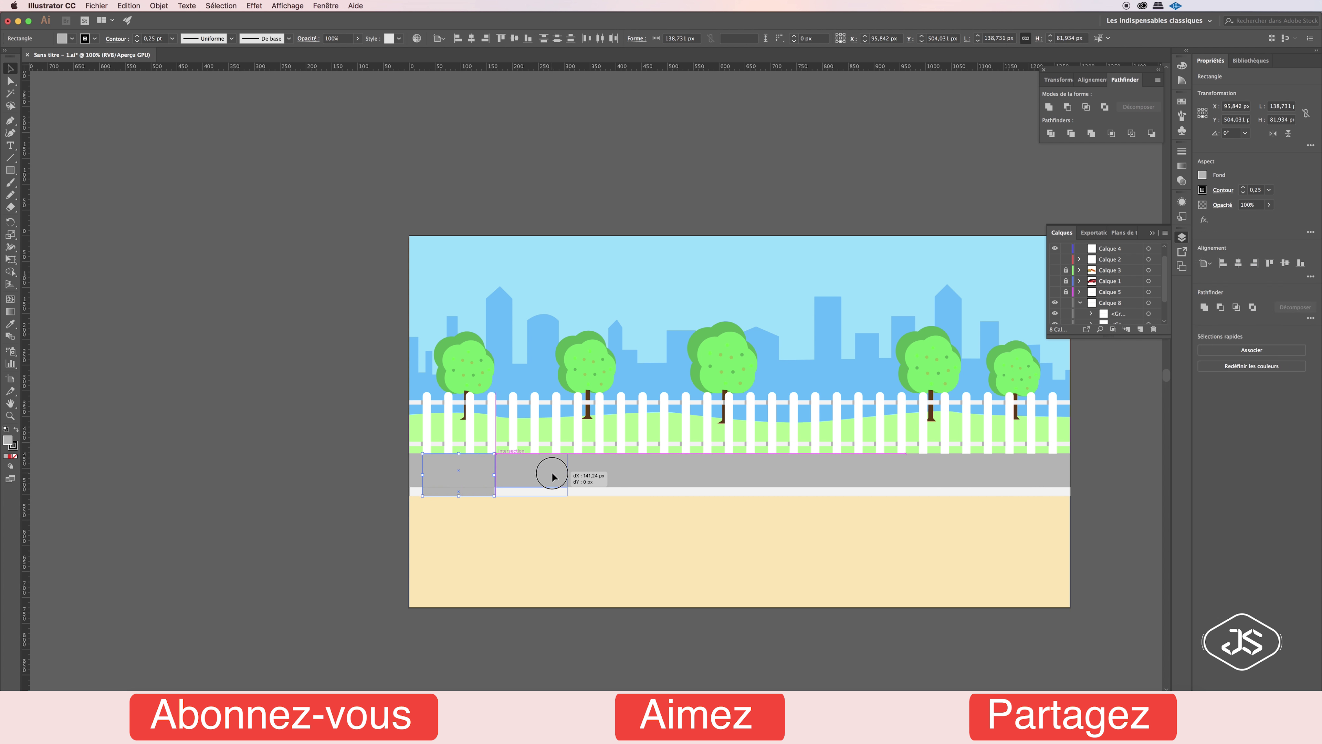
key(super+d)
key(super+d)
key(super+d)
key(super+d)
key(super+d)
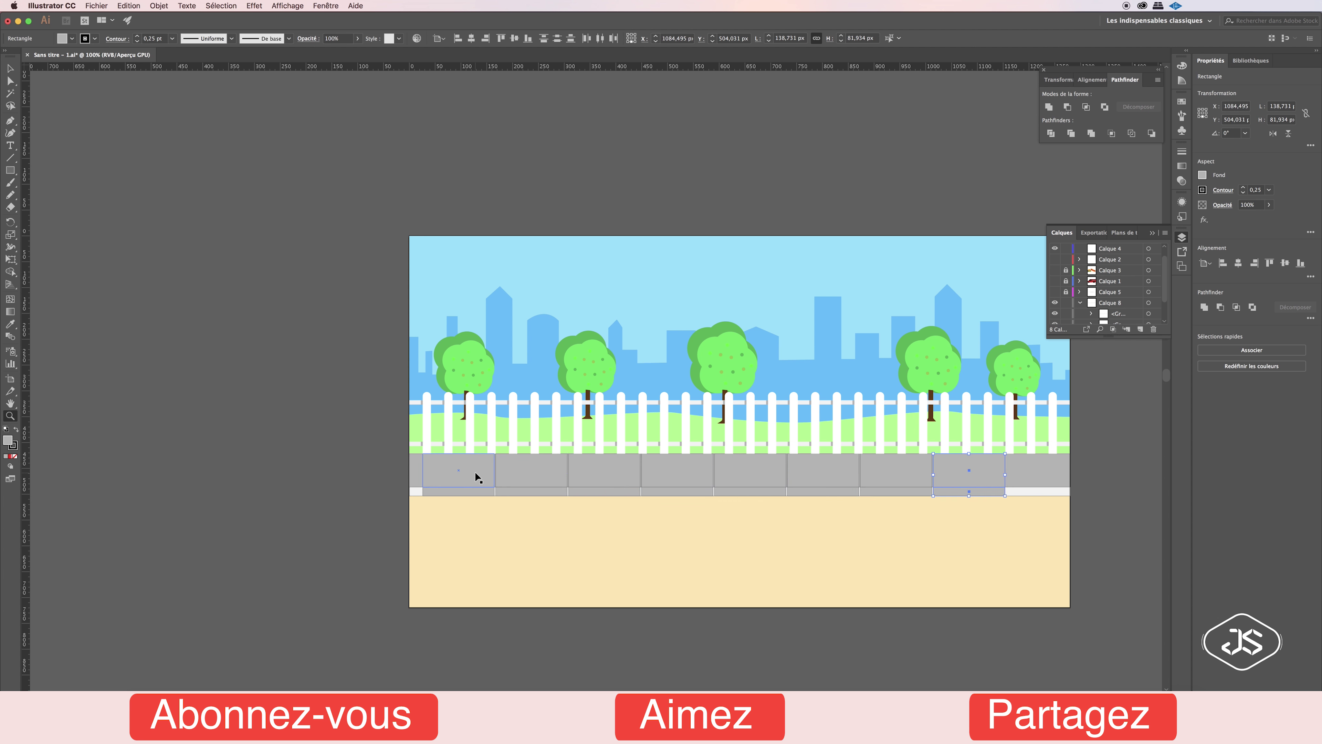
drag(429, 456, 589, 485)
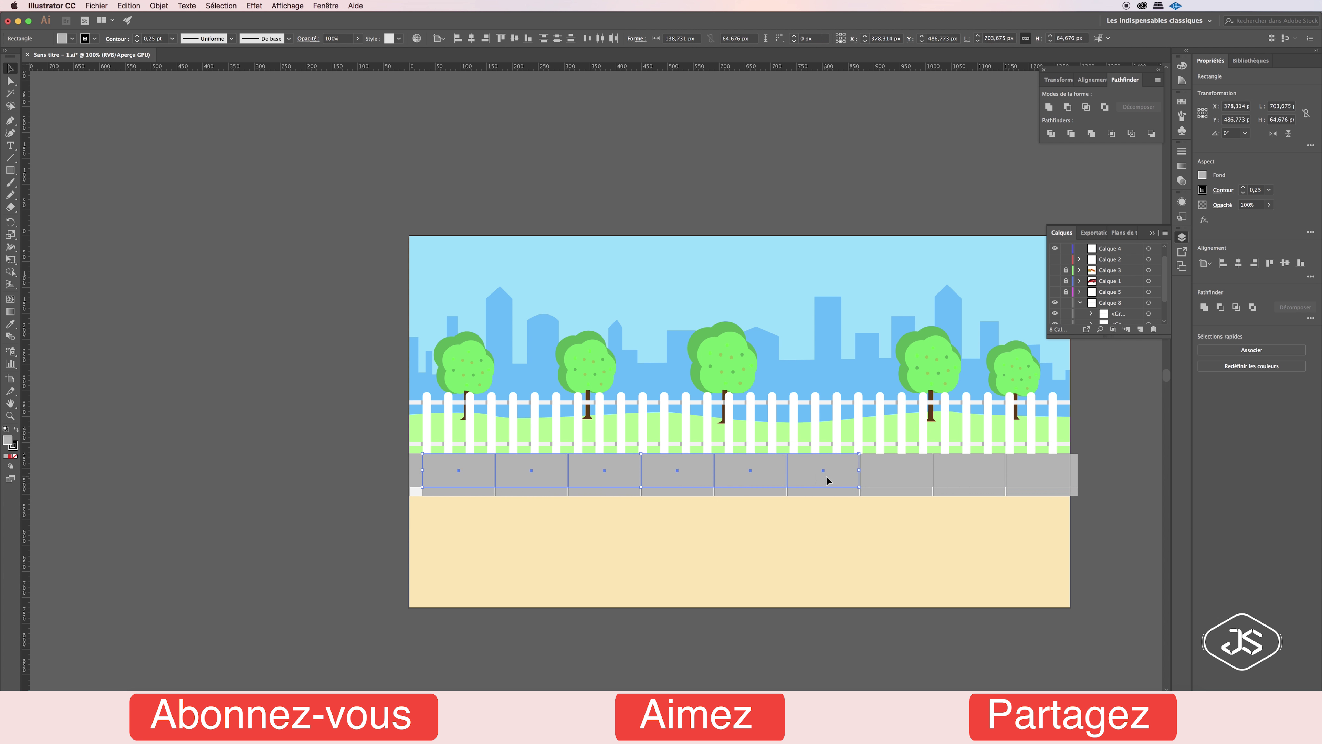
drag(472, 488, 711, 495)
key(super+g)
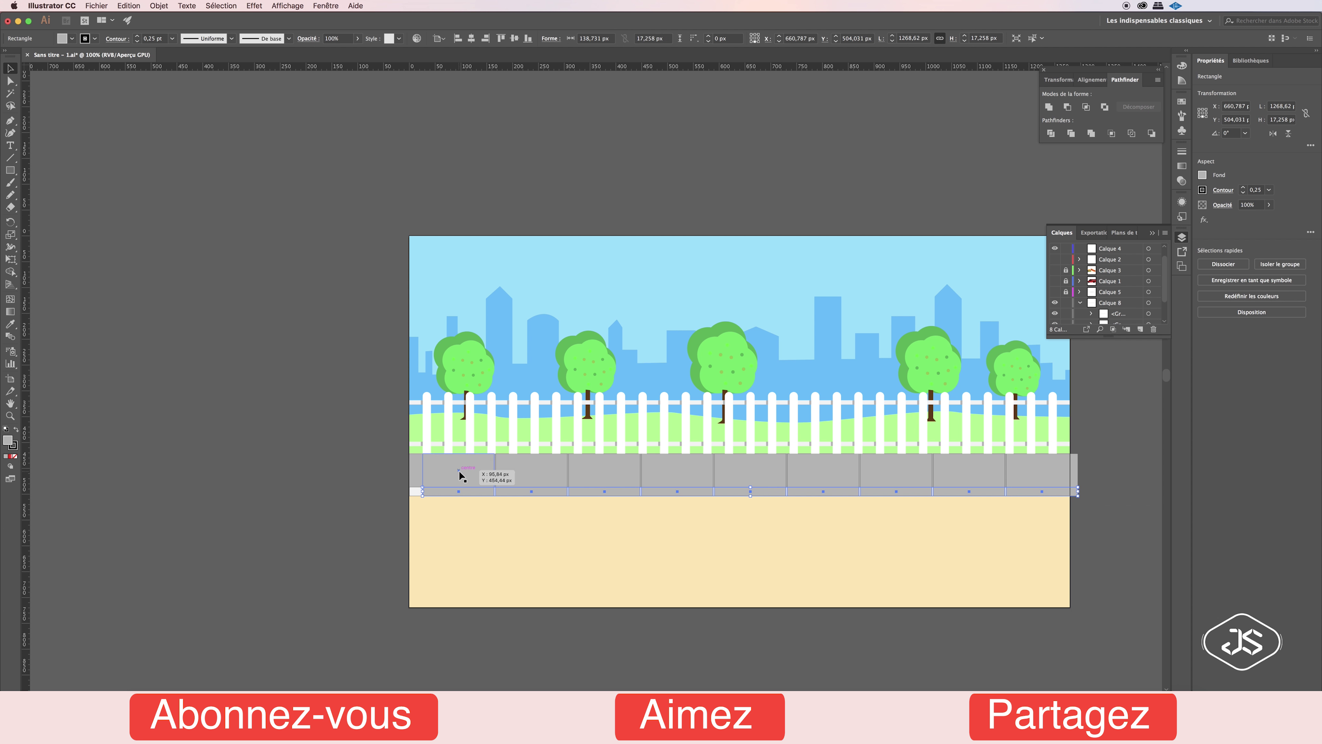
shift+click(460, 475)
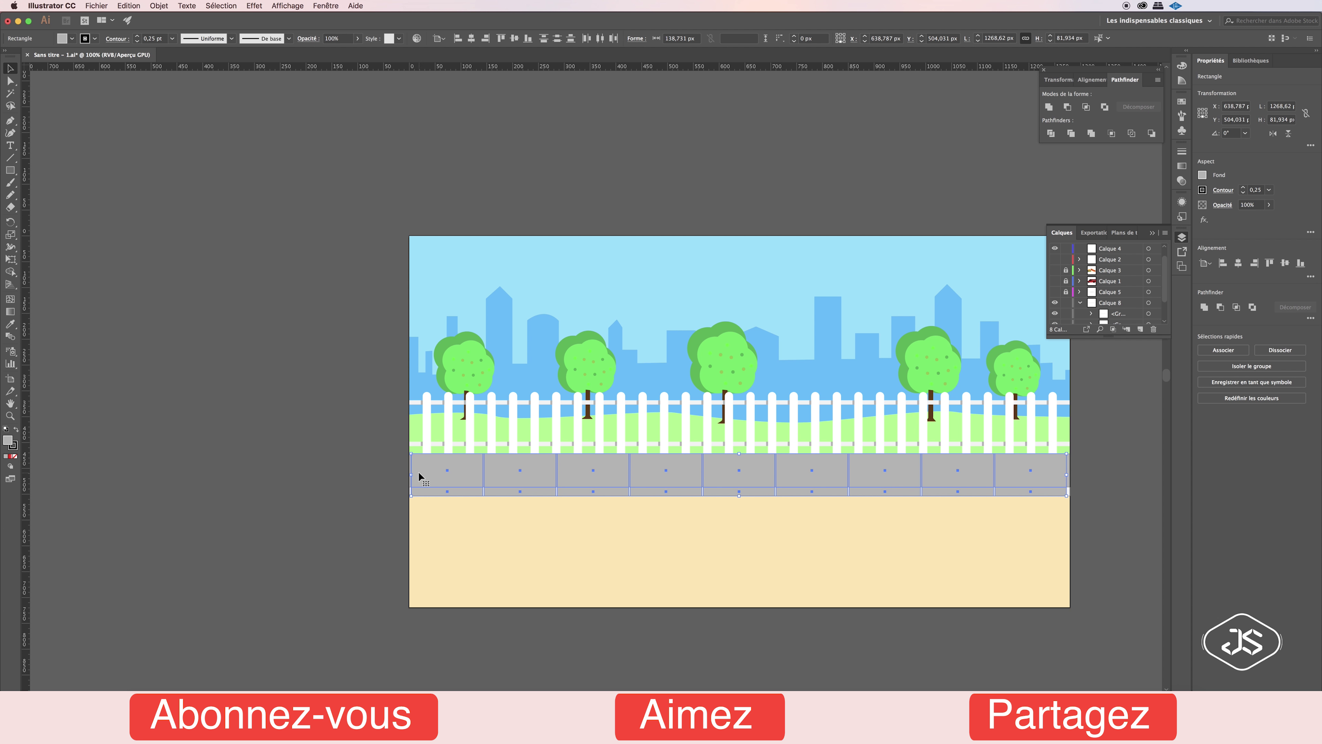
key(super+g)
Skew the tile group with Free Distort and lower its top edge.
key(e)
drag(411, 453, 444, 454)
key(v)
drag(739, 453, 739, 470)
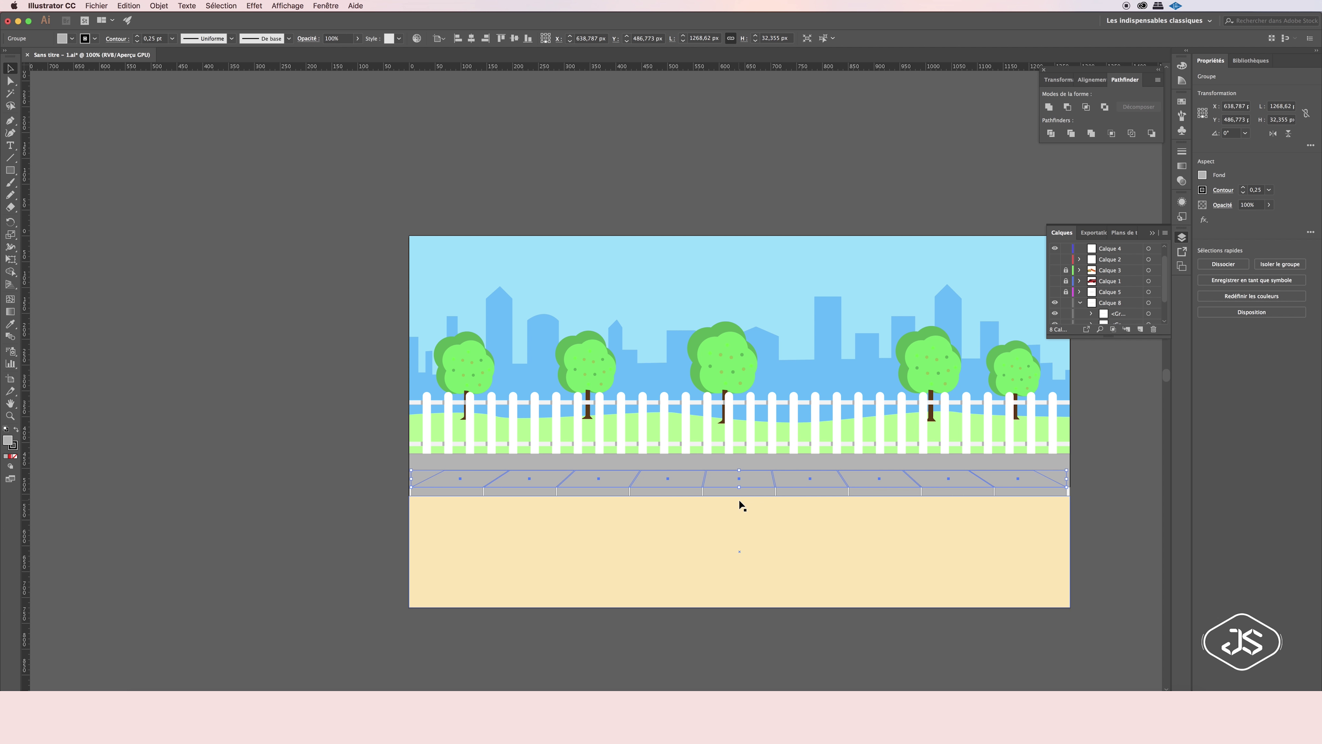
click(1124, 552)
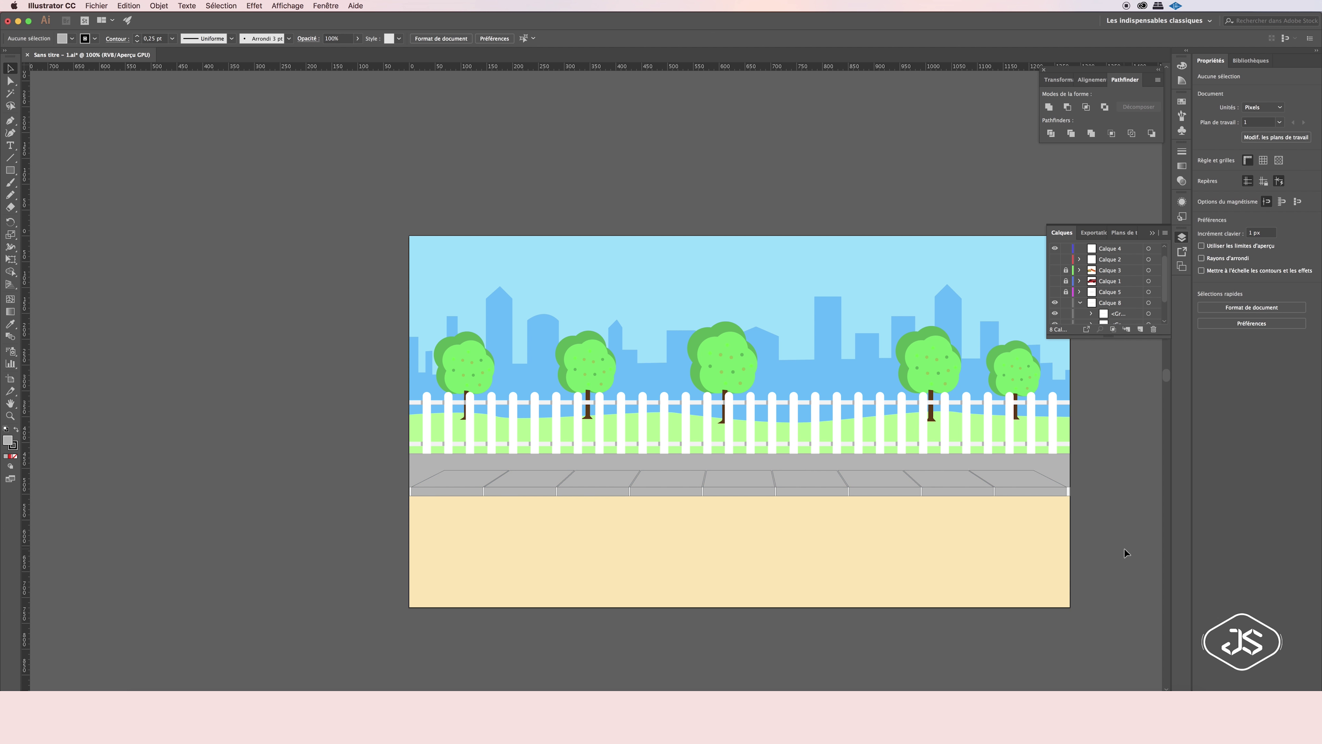
Give the tile group a perspective distortion with inward top corners, kept at sidewalk height.
click(800, 479)
drag(739, 471, 739, 418)
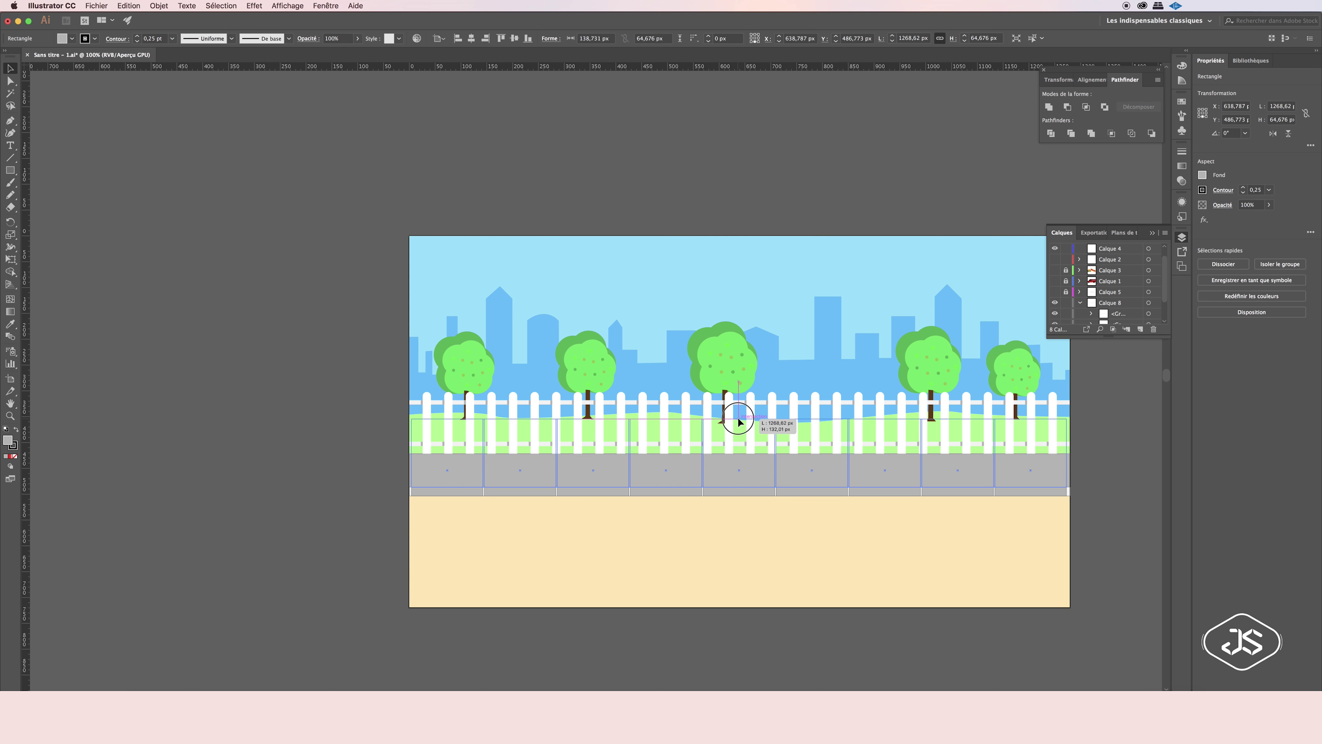
key(e)
click(57, 140)
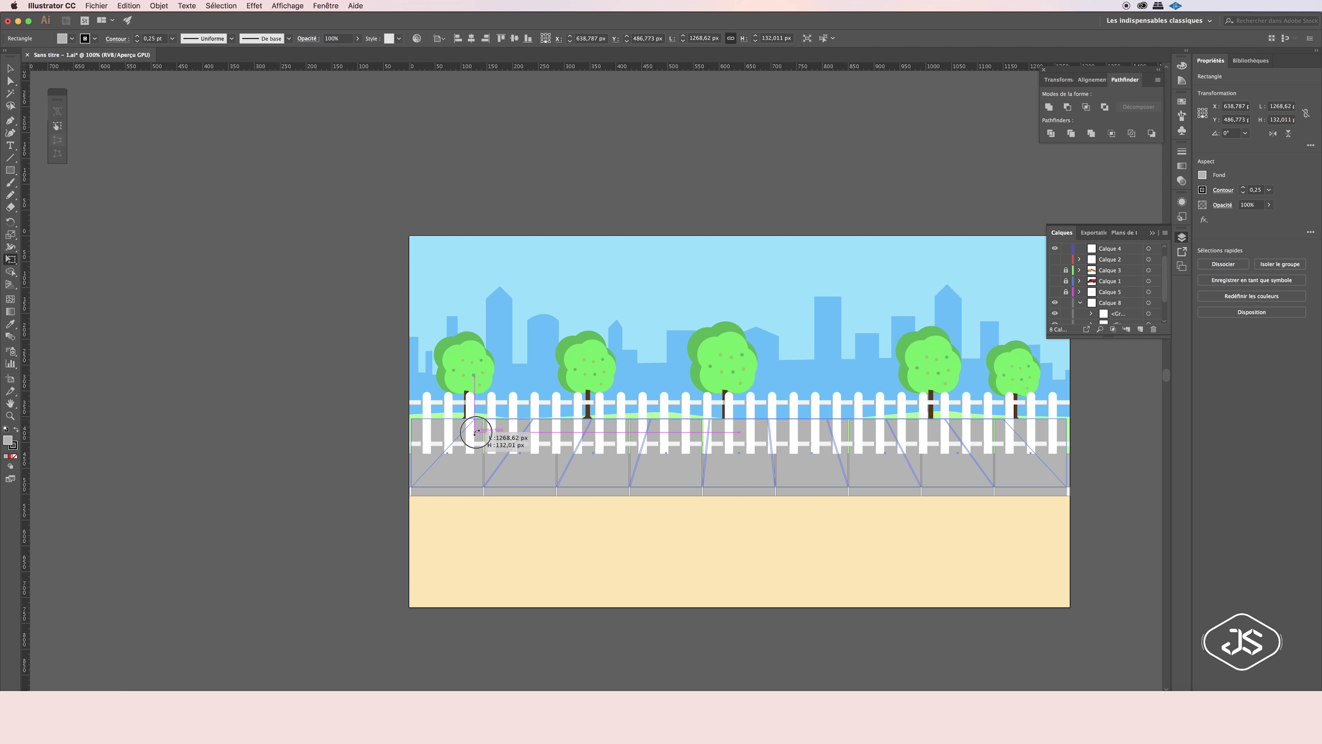
drag(411, 418, 472, 419)
key(v)
drag(739, 418, 739, 453)
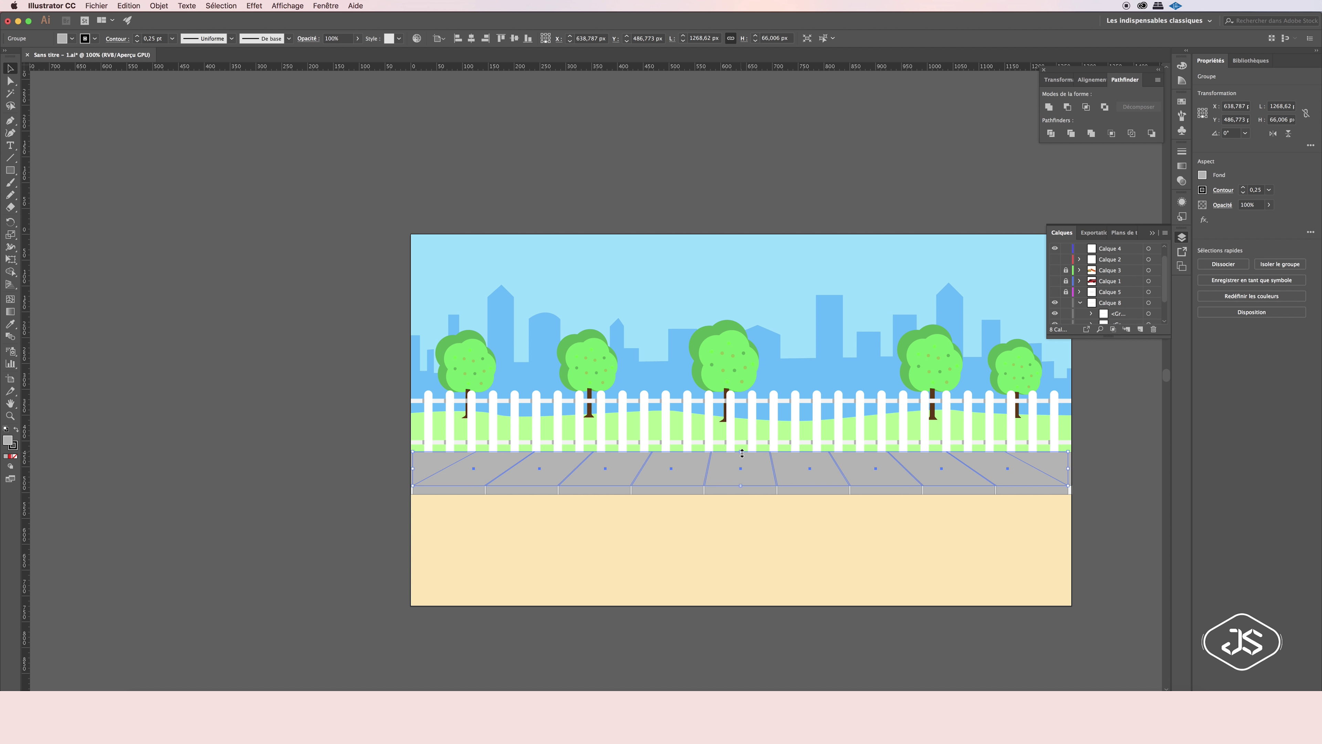
Fill the sidewalk rectangle light grey, then select the tile lines and thin curb strip.
click(1056, 467)
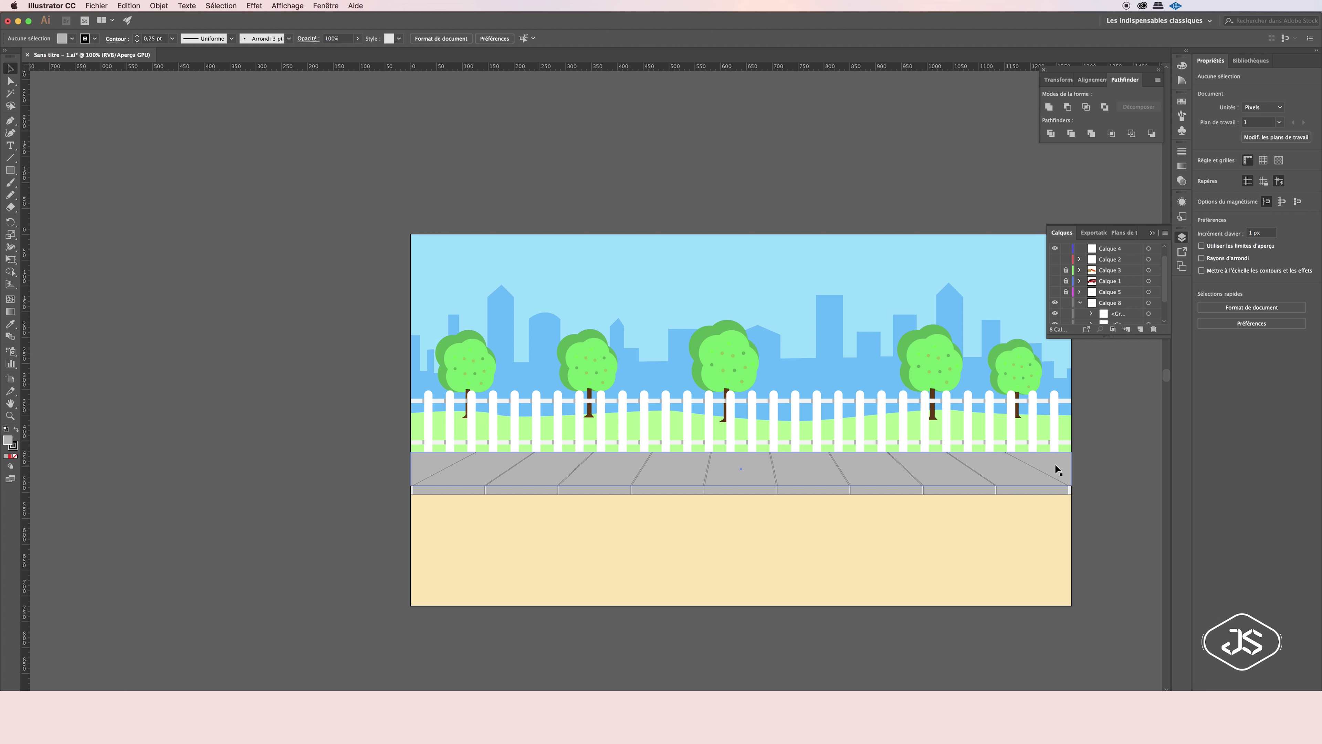
click(1182, 101)
click(1119, 137)
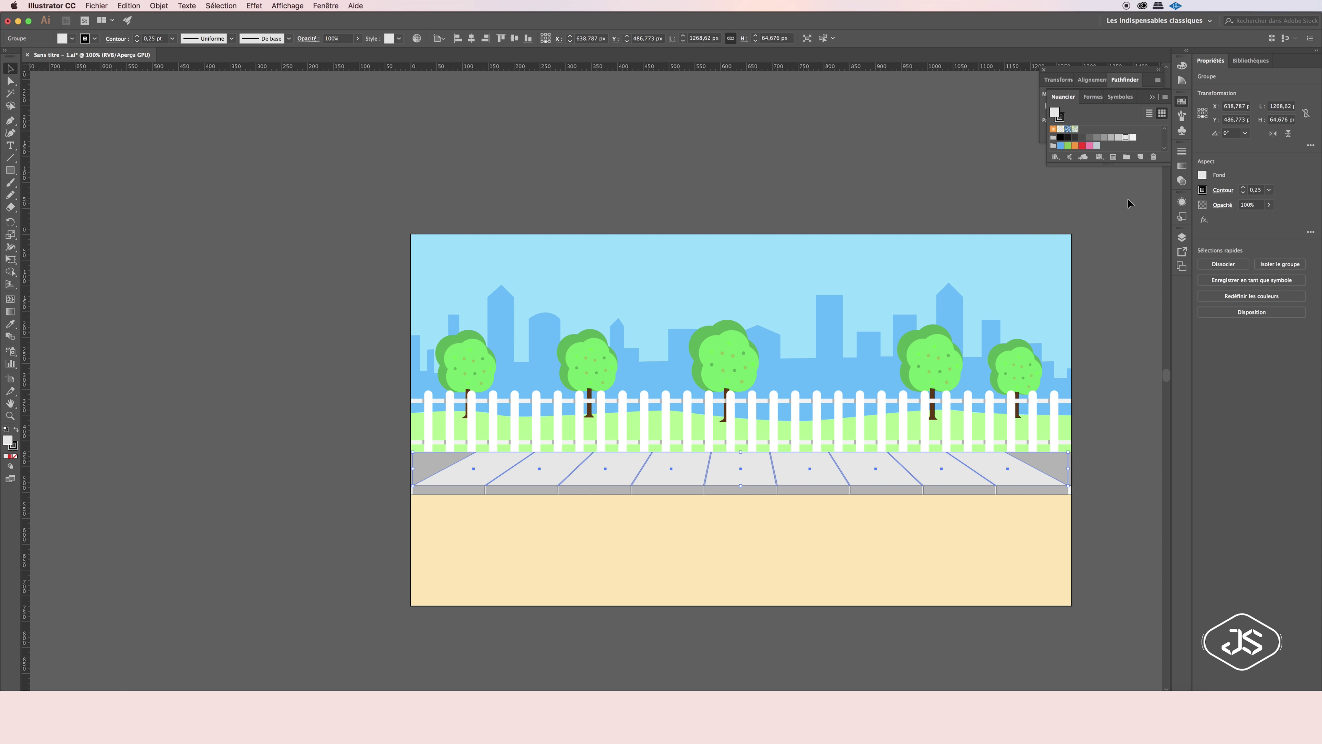
key(super+shift+a)
click(439, 463)
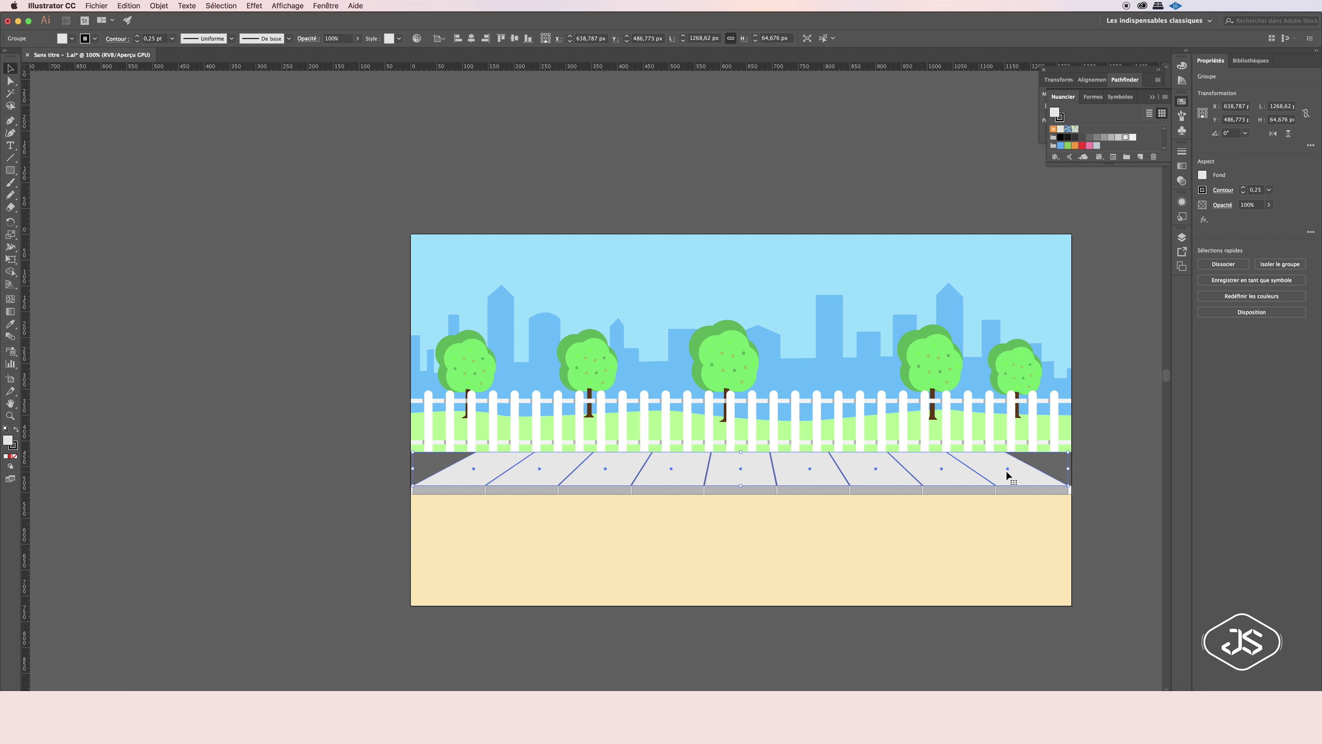
click(1121, 479)
click(1067, 490)
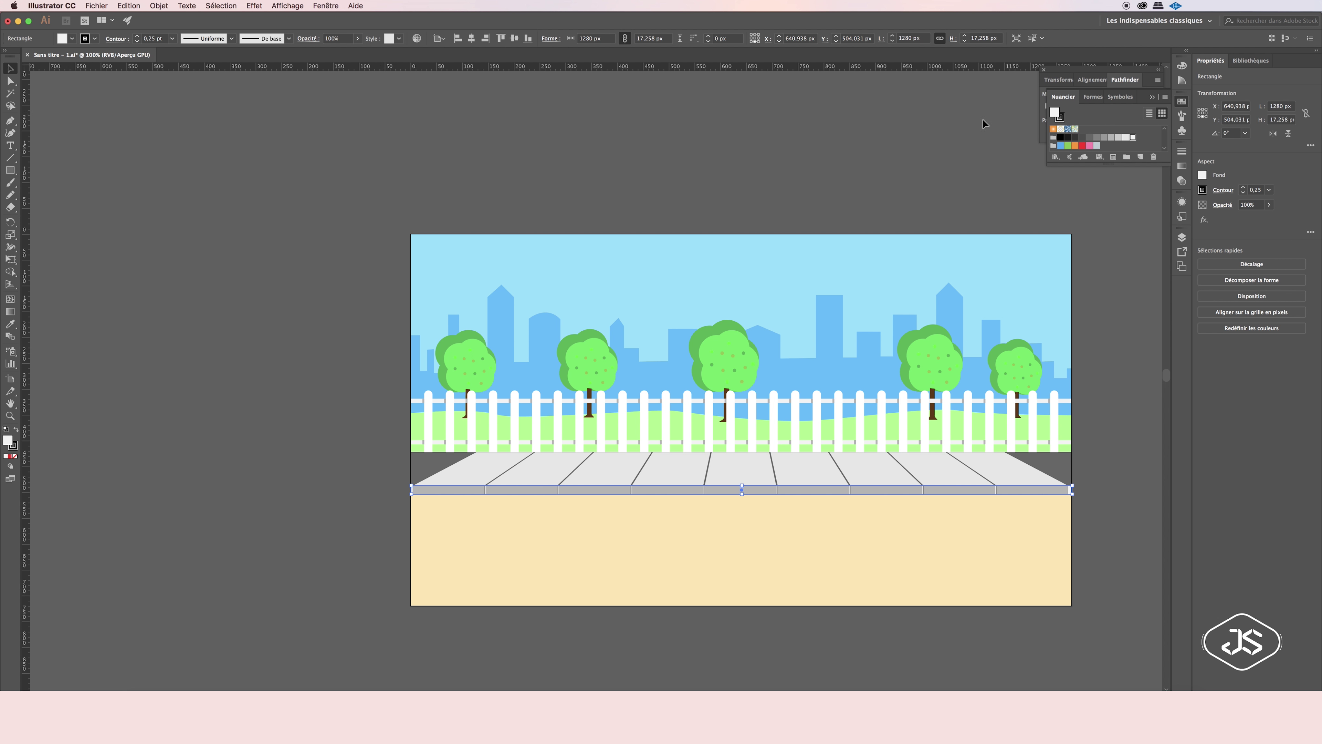
Eyedropper grey onto the cream lower rectangle to turn it into a grey road.
key(i)
click(9, 70)
click(739, 547)
click(1103, 137)
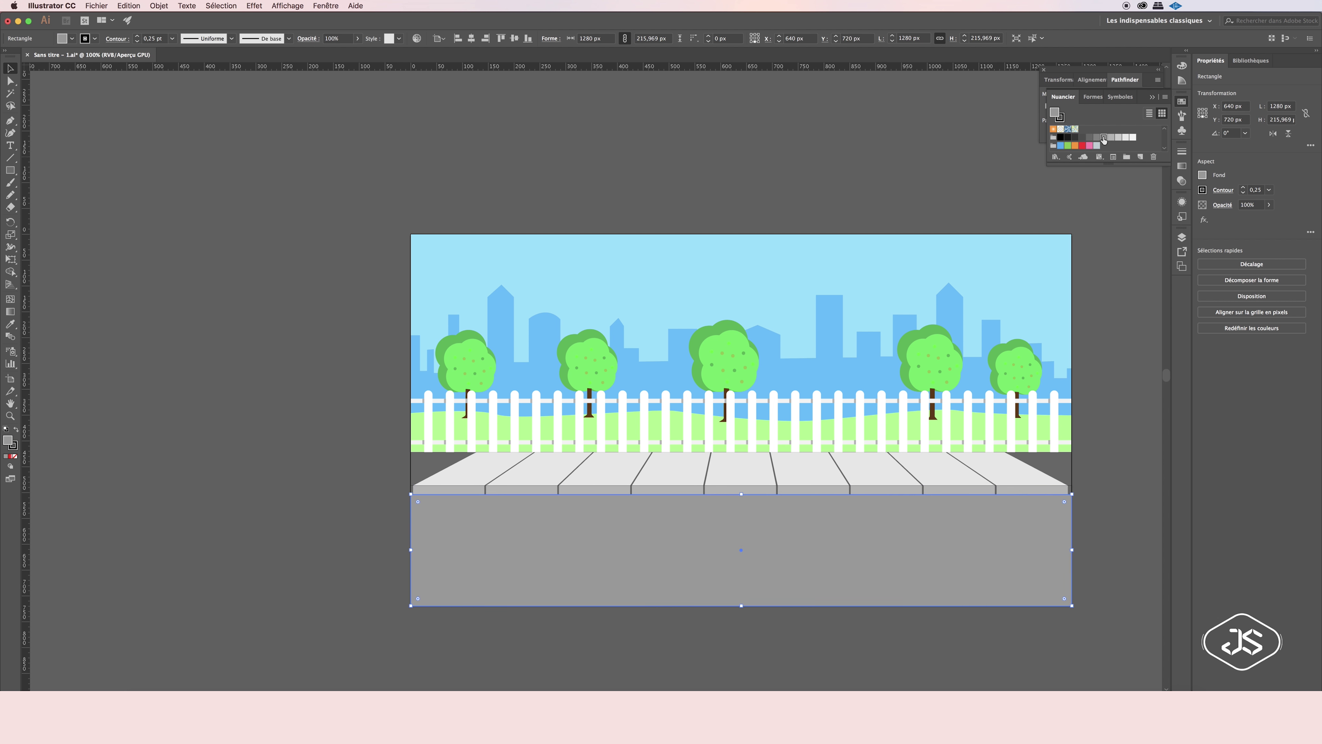
click(1114, 299)
Shift the sidewalk tile piece past the right artboard edge.
right_click(1028, 483)
click(1092, 561)
drag(1031, 485, 1101, 487)
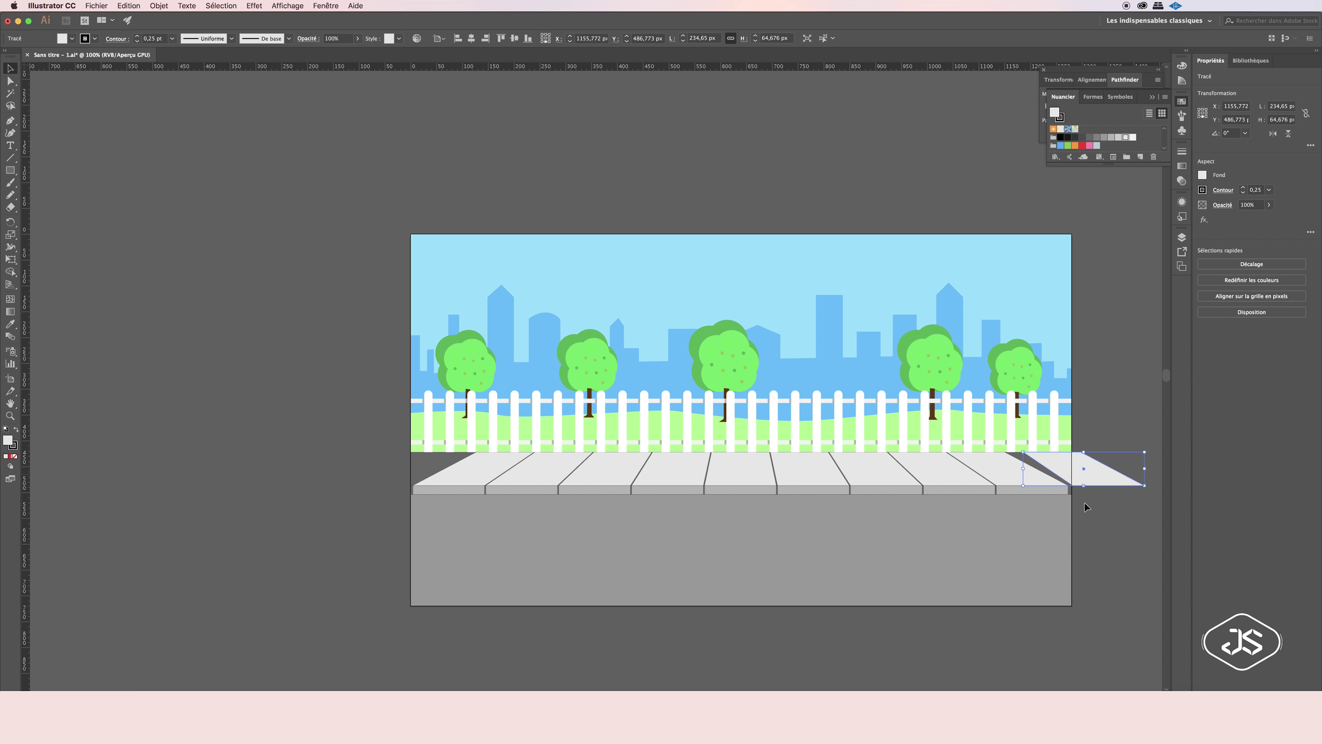
Redraw the left end tile's edge with a three-point Pen path.
key(ctrl+plus)
key(p)
click(537, 416)
click(537, 367)
click(569, 349)
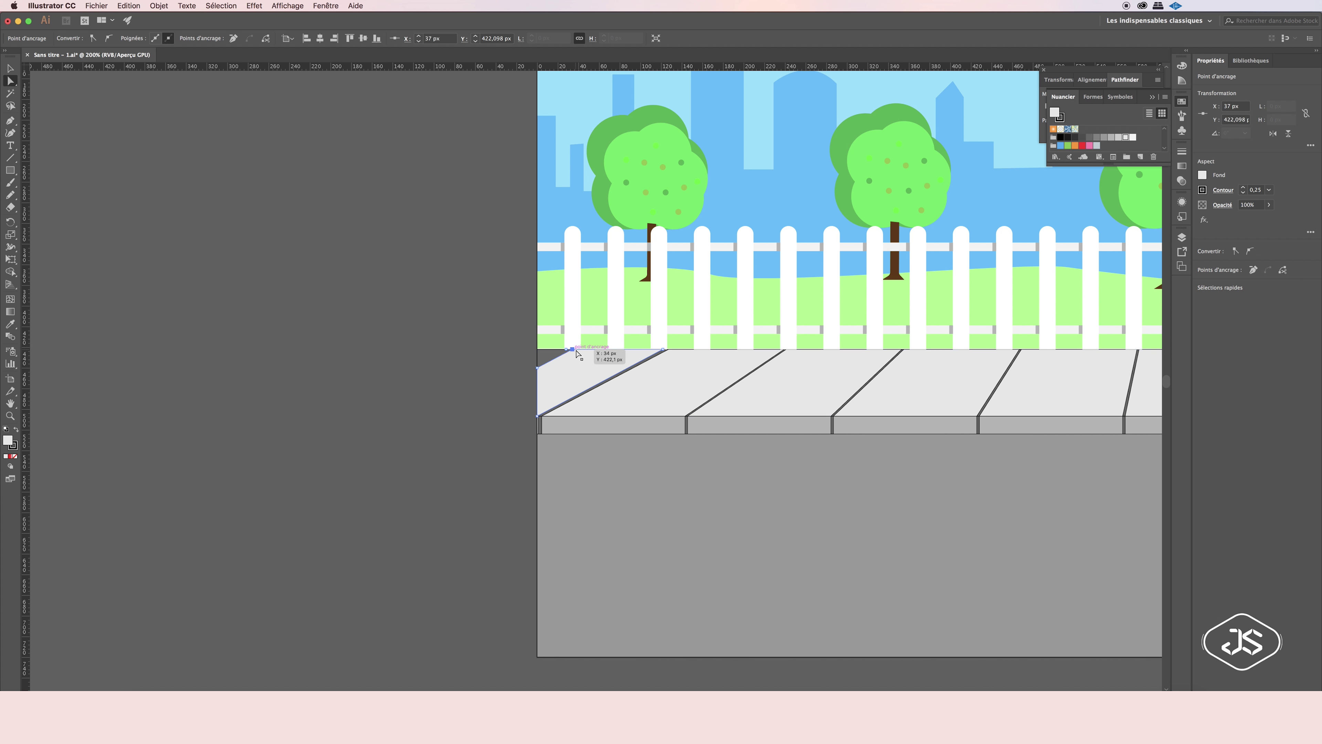
key(ctrl+shift+a)
Draw a closed Pen shape for the right end tile reaching the curb corner.
key(z)
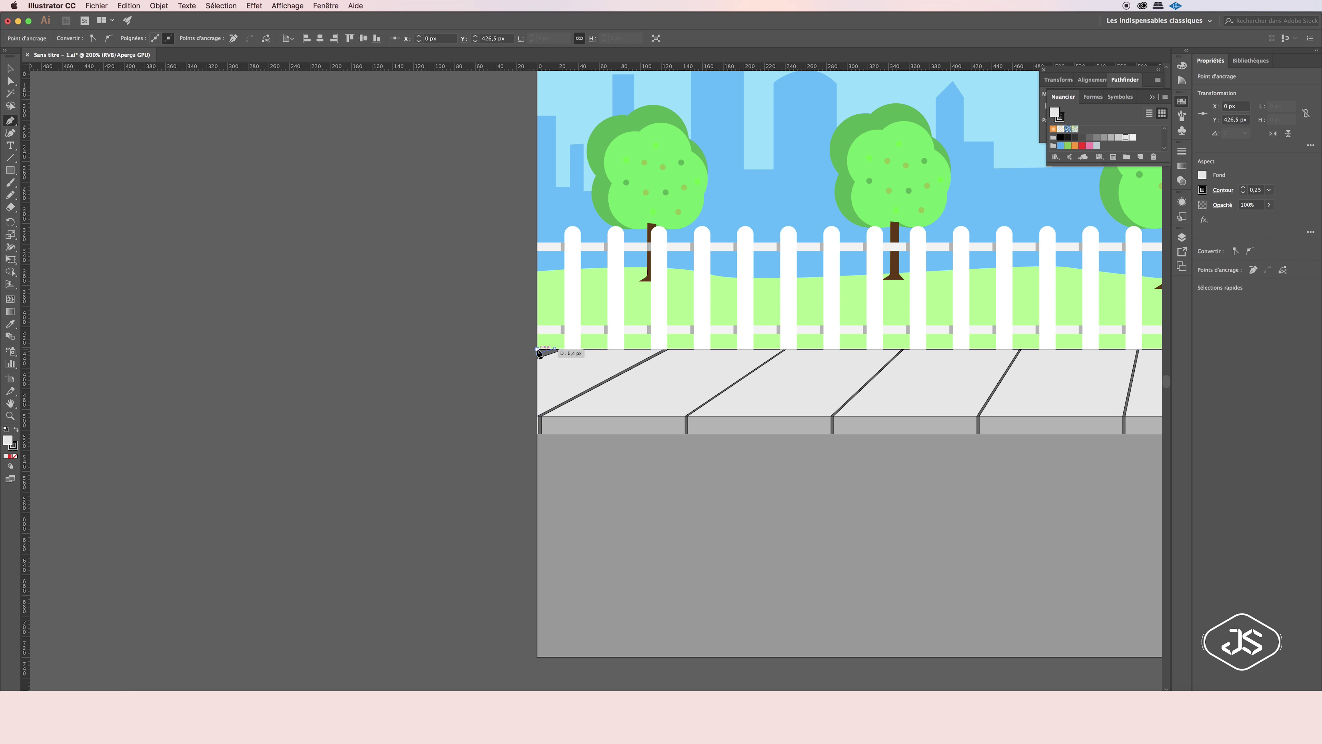
click(138, 318)
key(p)
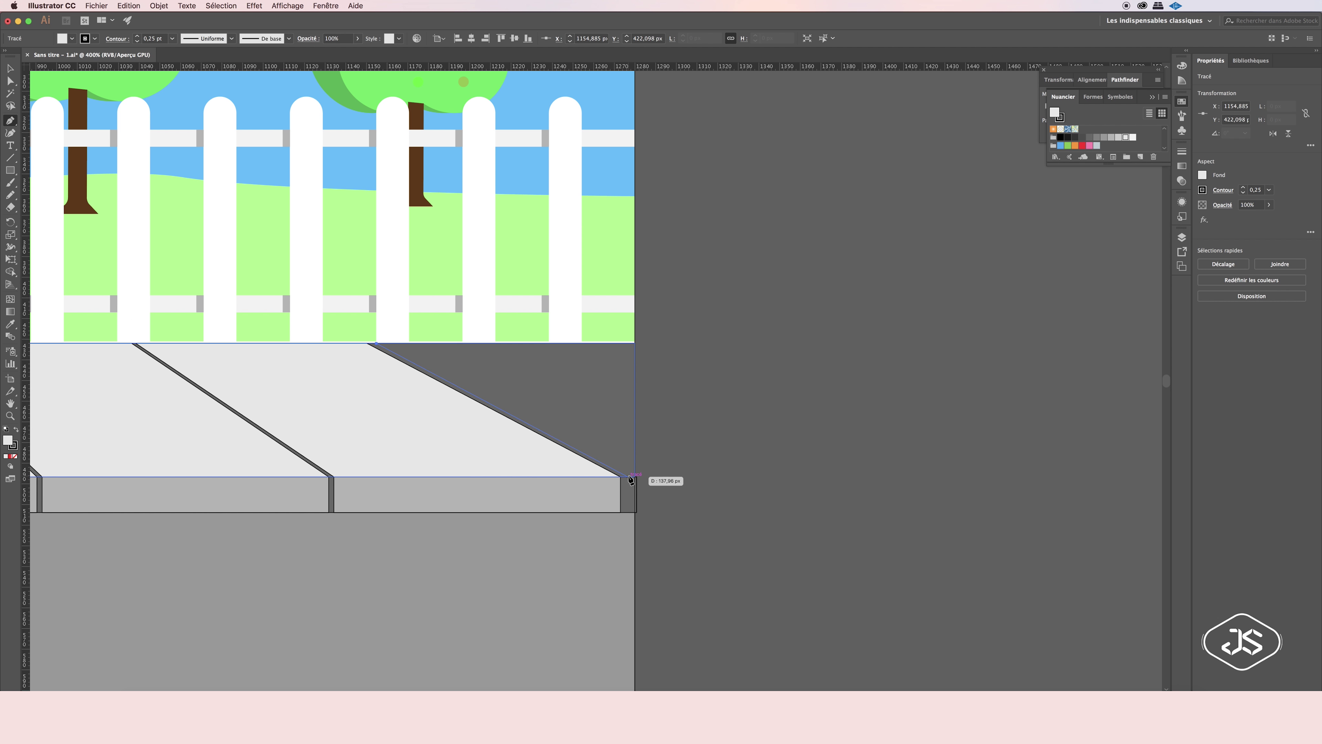
click(628, 477)
click(634, 374)
click(548, 343)
click(376, 343)
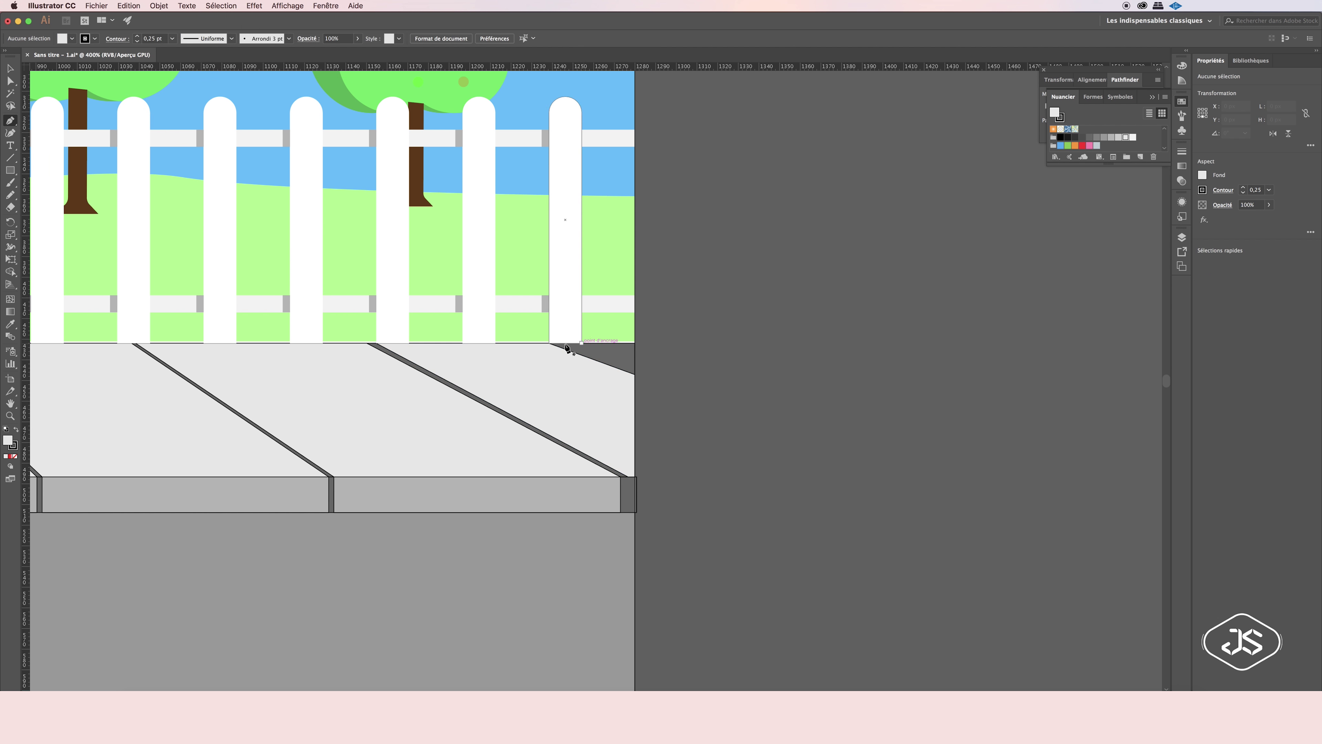
click(632, 478)
Delete the stray light triangle at the sidewalk's left corner and redraw that corner shape.
key(i)
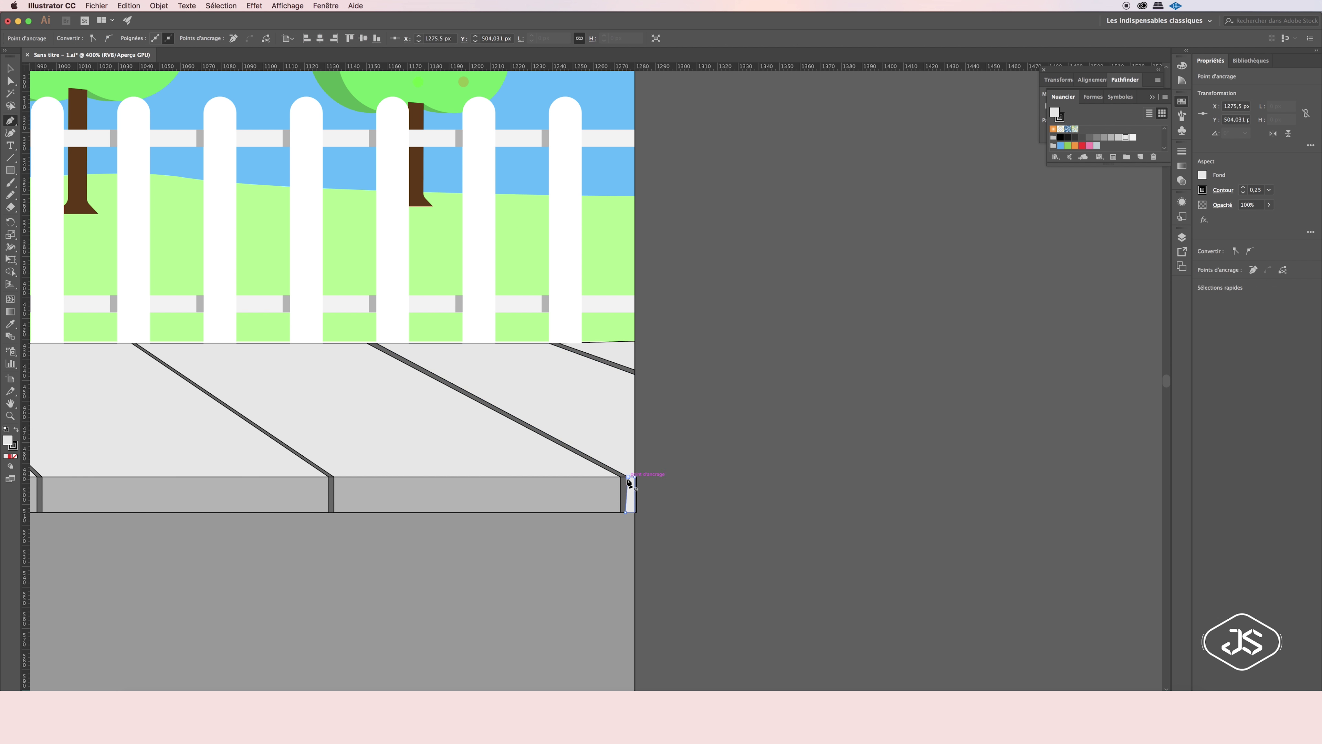
key(super+1)
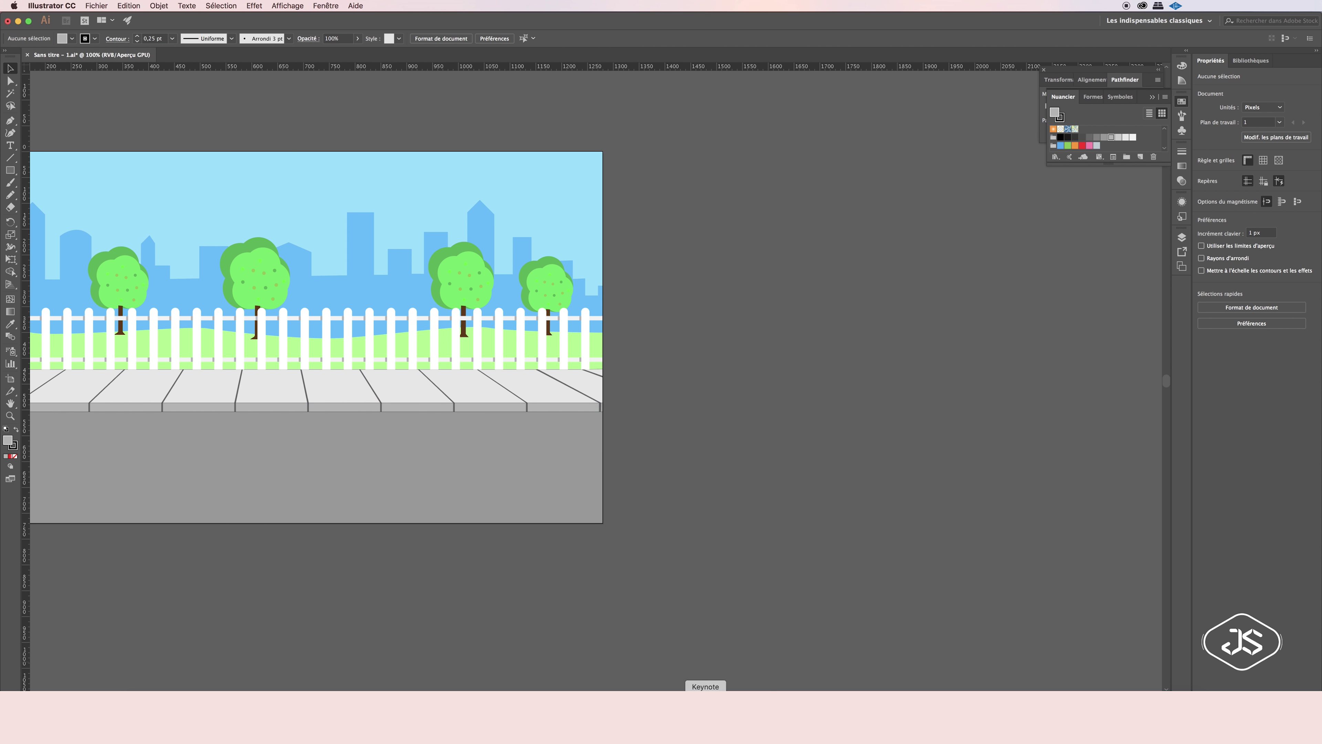
scroll(372, 384, up, 10)
key(a)
click(557, 351)
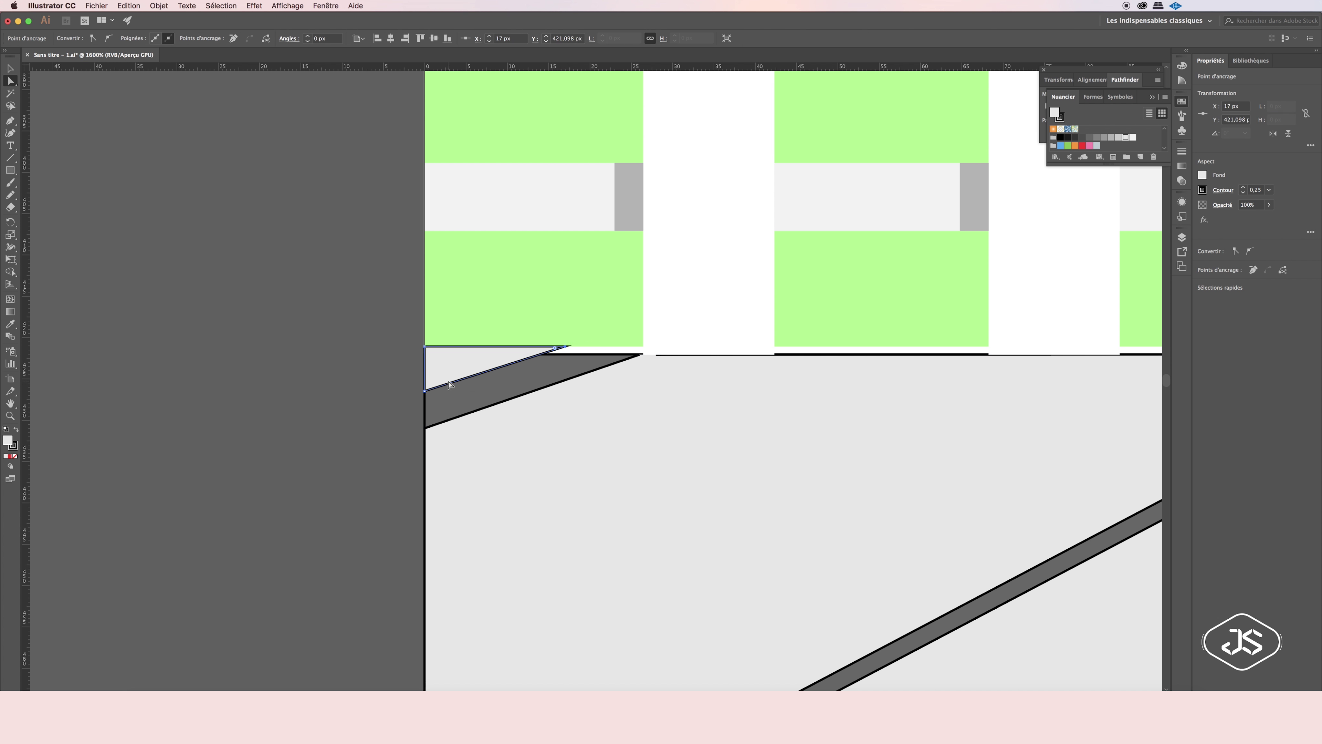
key(Delete)
key(p)
click(624, 354)
click(427, 421)
click(624, 354)
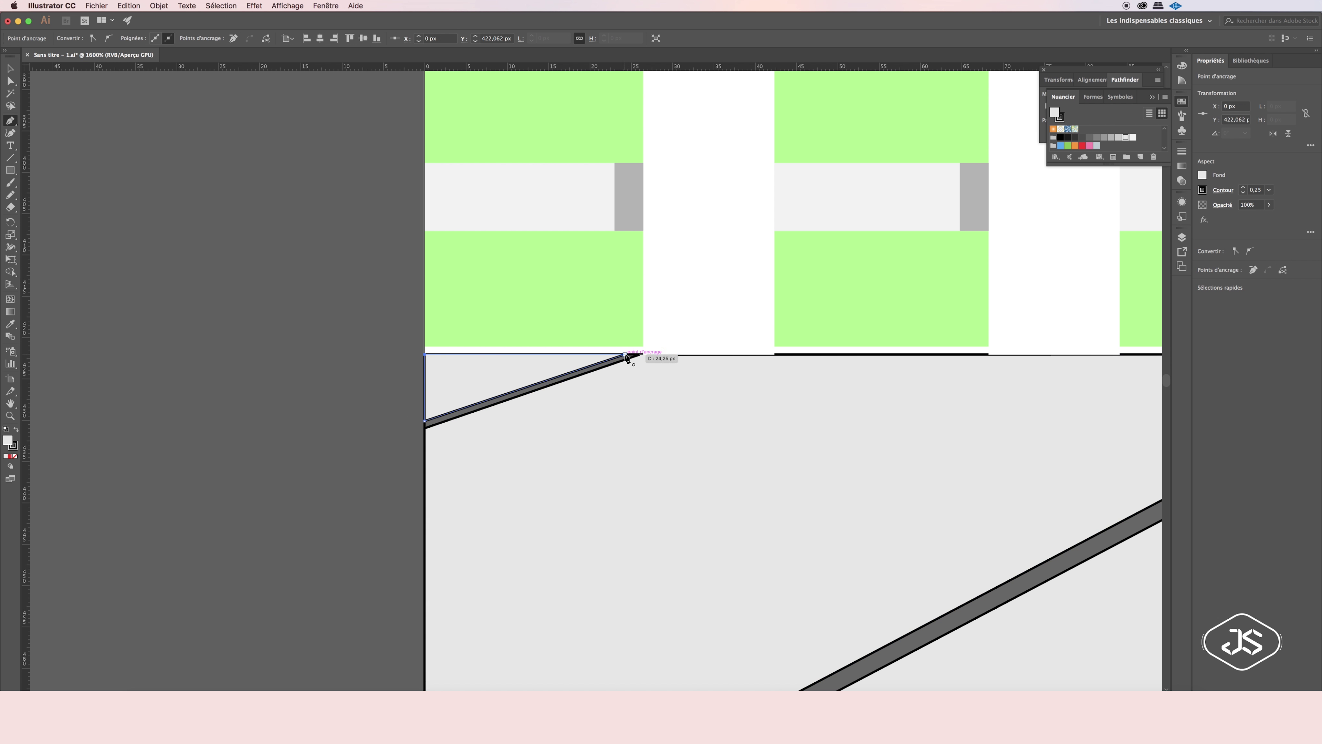
Zoom back out to the full scene and clear the selection.
key(v)
key(super+1)
click(845, 346)
click(497, 383)
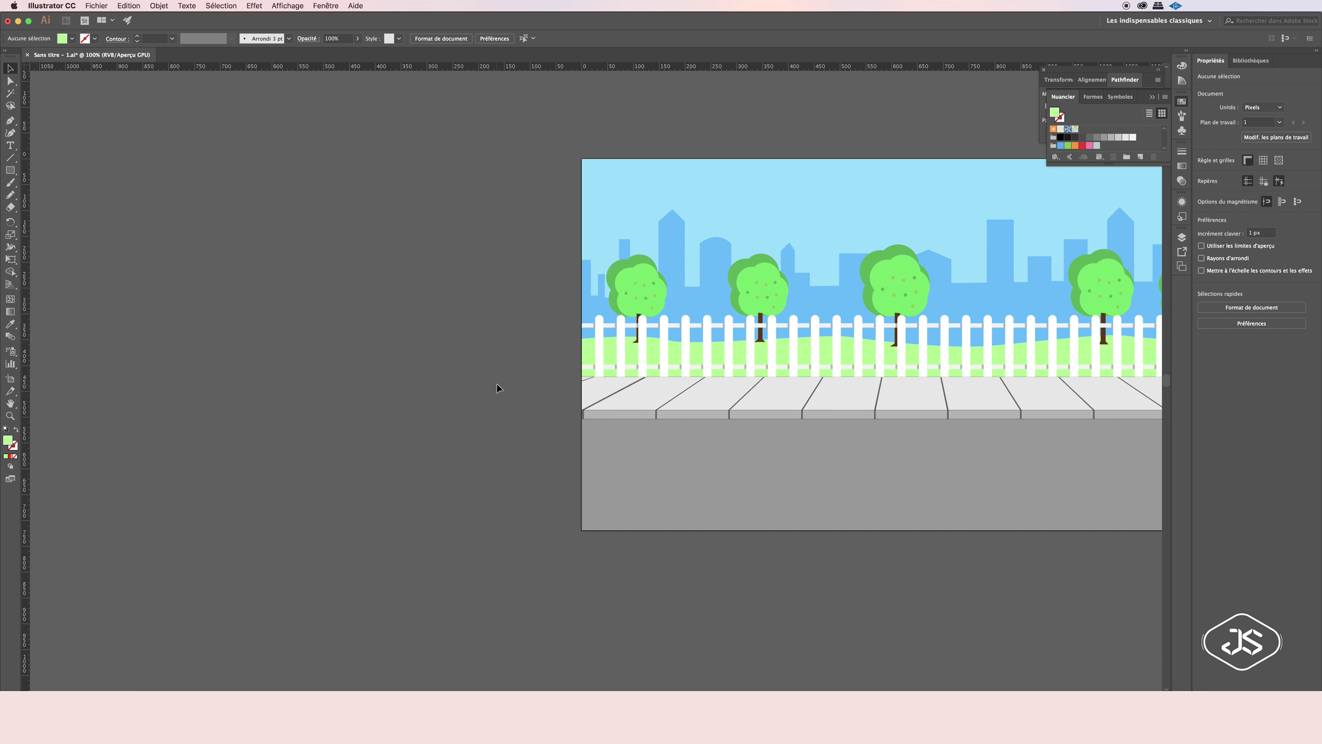
In Layers, unlock the food truck layers and lock the background.
click(1181, 236)
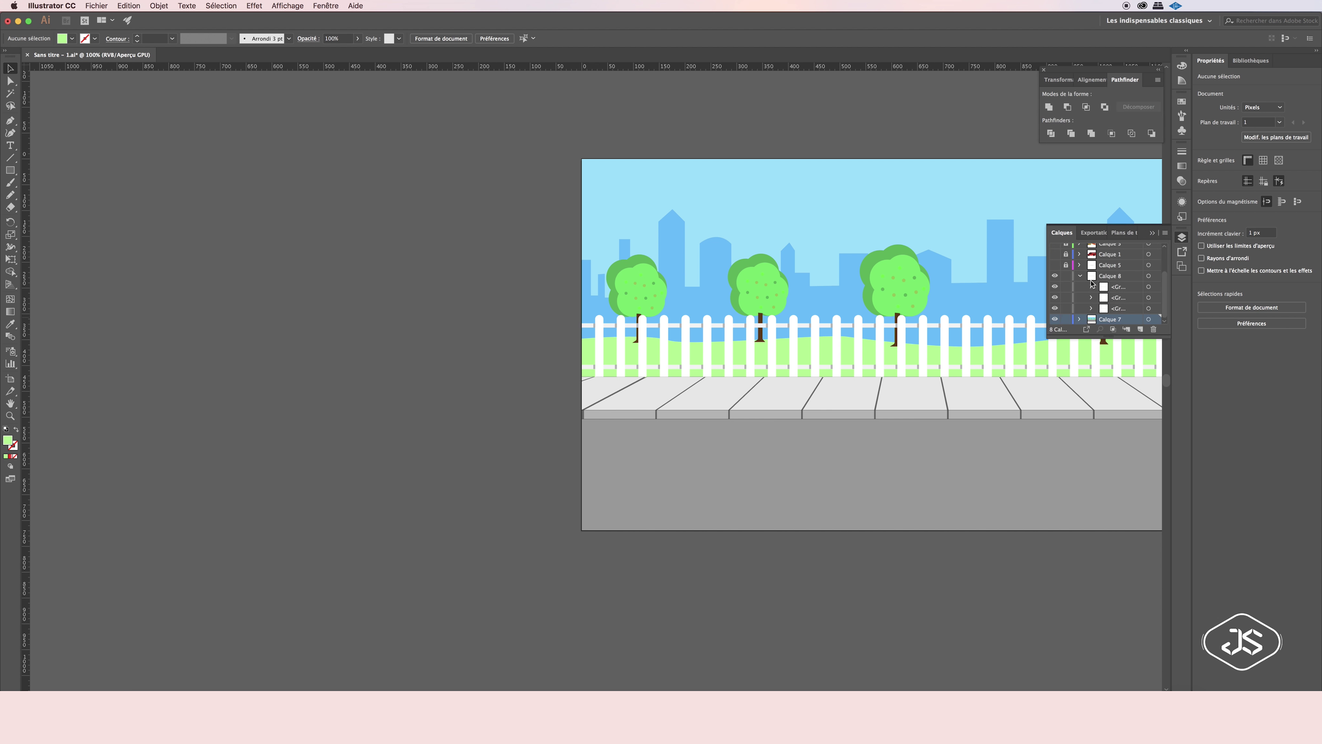
key(z)
click(672, 358)
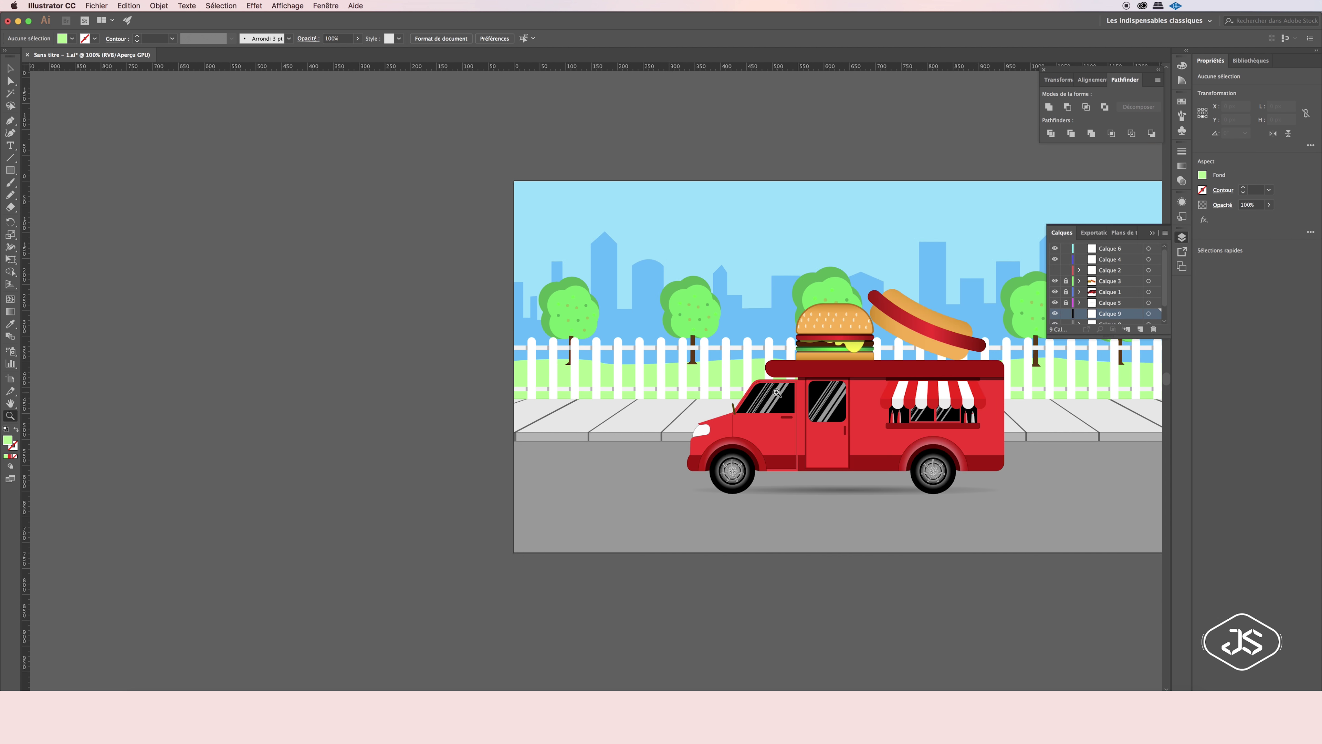
click(1065, 313)
scroll(1073, 305, down, 1)
Select the truck, burger and hot dog and scale them up with the bounding box.
key(super+a)
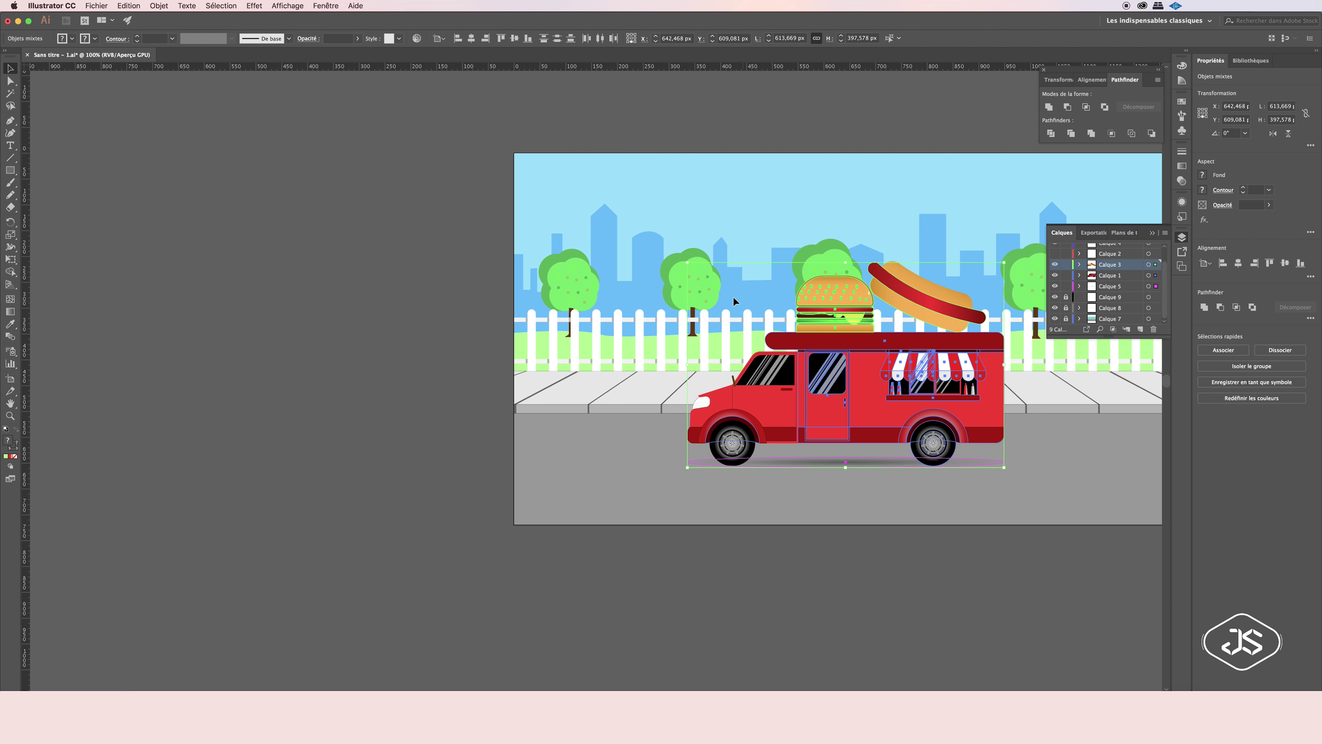
scroll(733, 297, down, 1)
drag(687, 258, 622, 190)
scroll(622, 188, down, 1)
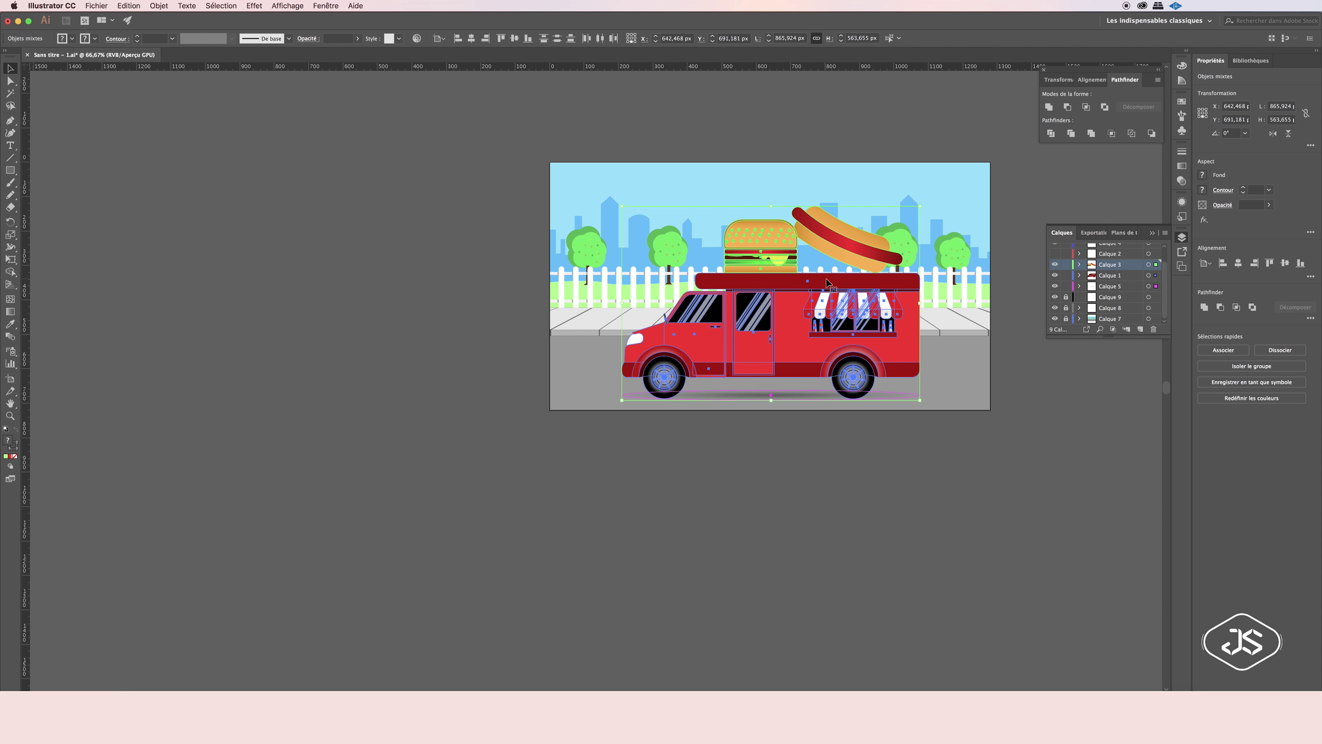
click(949, 325)
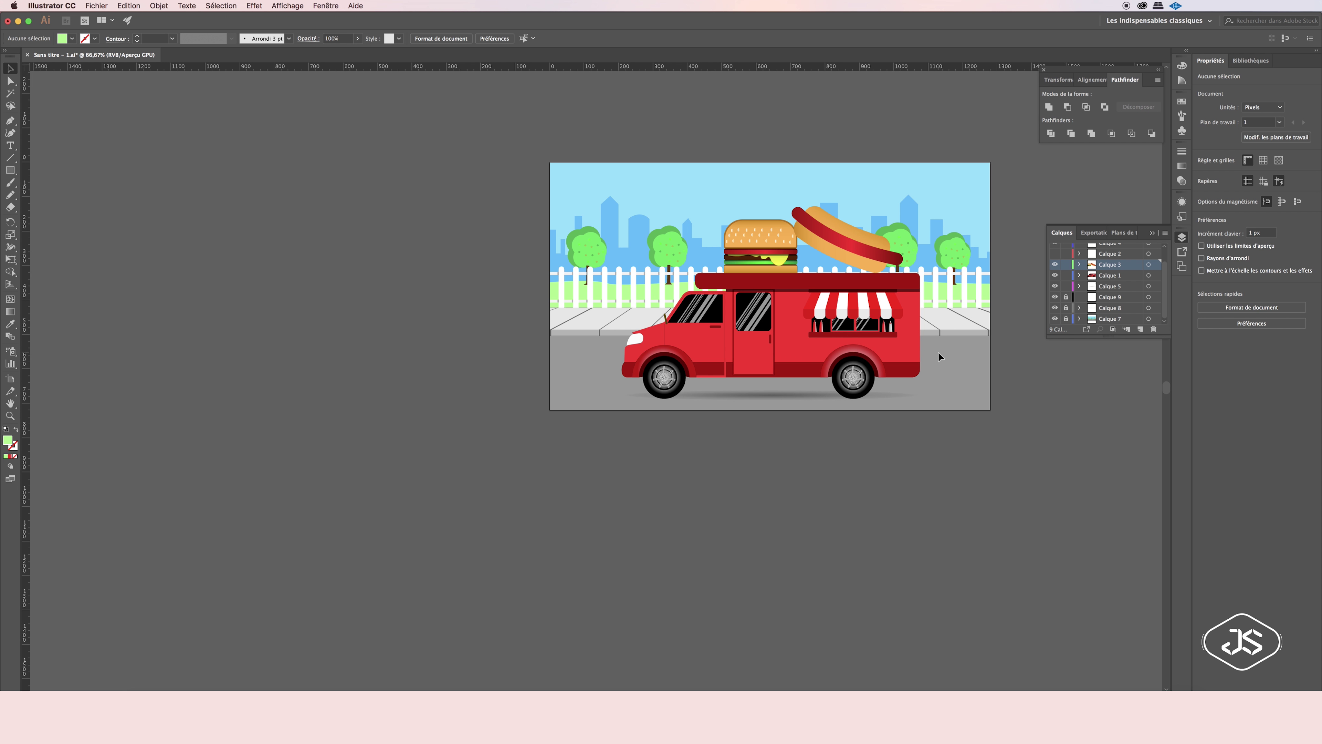
Reselect the truck artwork and enlarge it slightly more.
key(super+a)
drag(939, 357, 953, 367)
click(1043, 384)
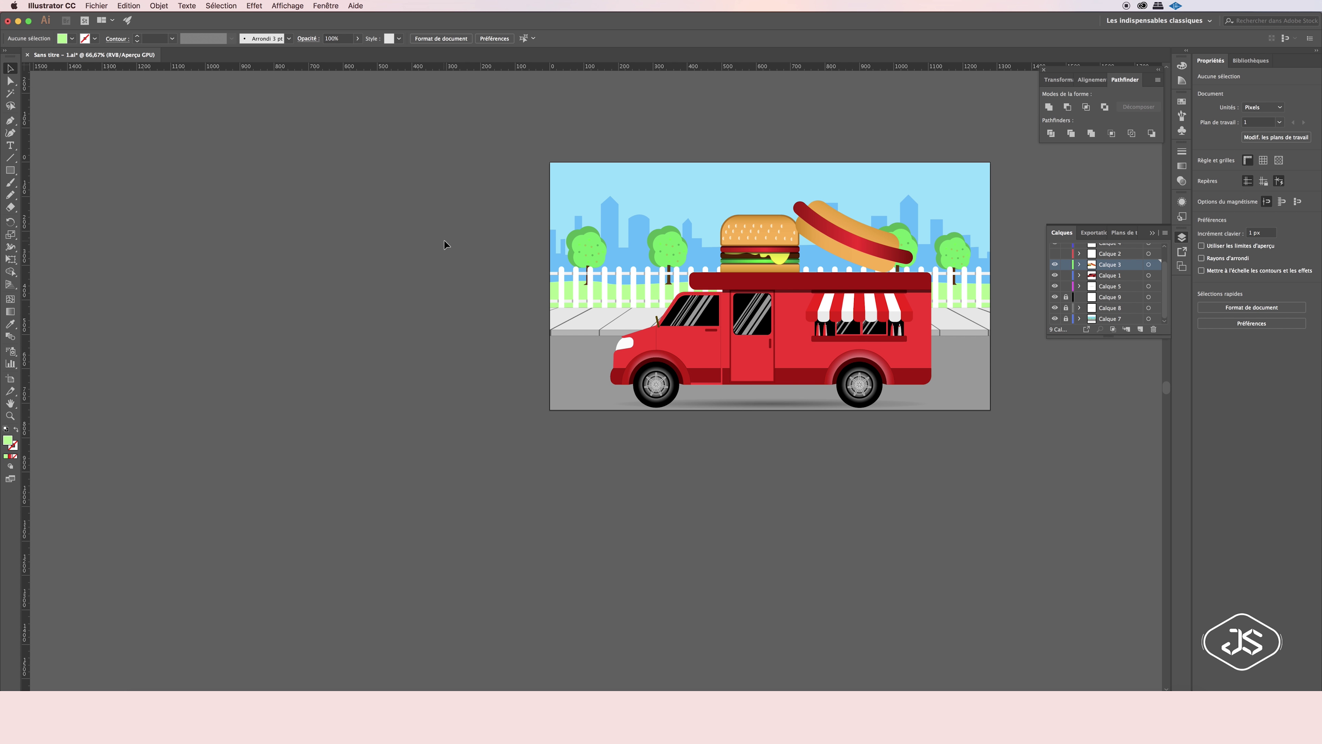
Give the sky rectangle a paler blue fill (ADF0FF) from the Color panel spectrum.
click(971, 215)
click(1181, 66)
drag(1113, 96, 1110, 94)
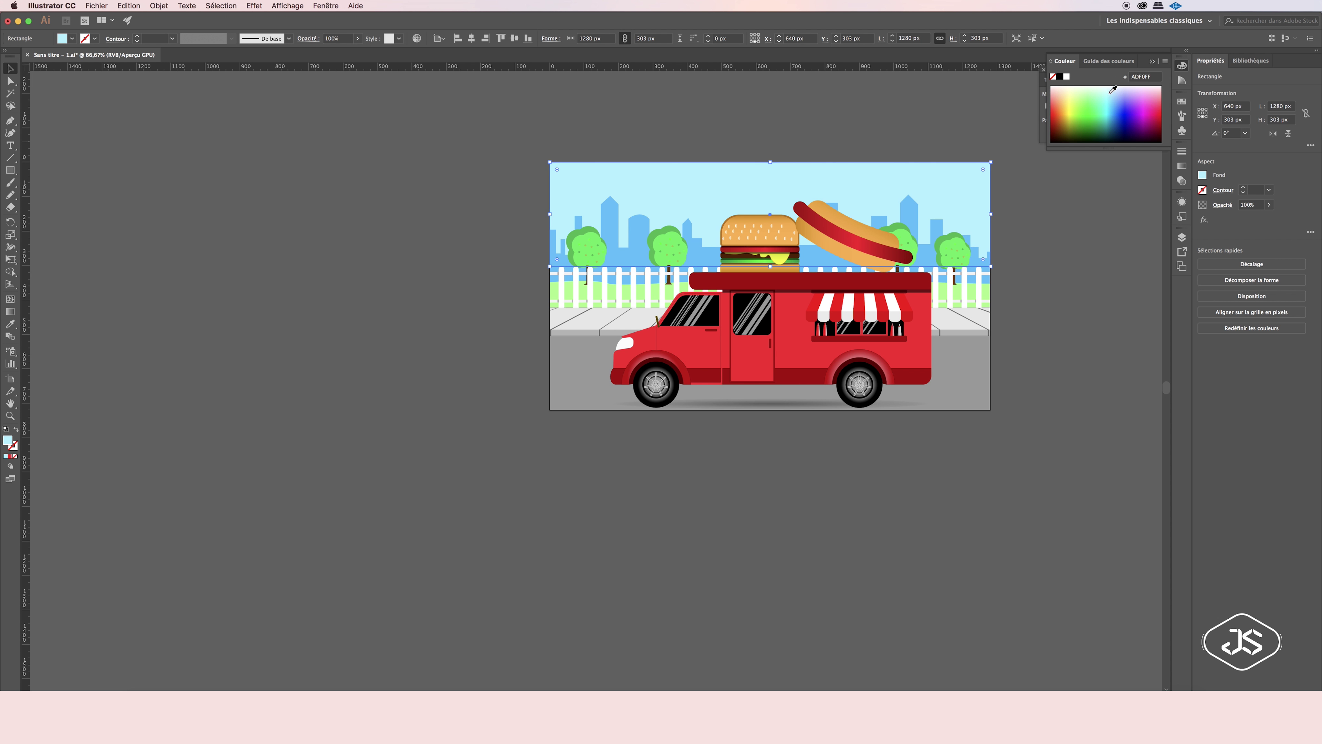
click(1027, 216)
Scroll right and select, then deselect, the truck's shadow.
scroll(1033, 259, right, 5)
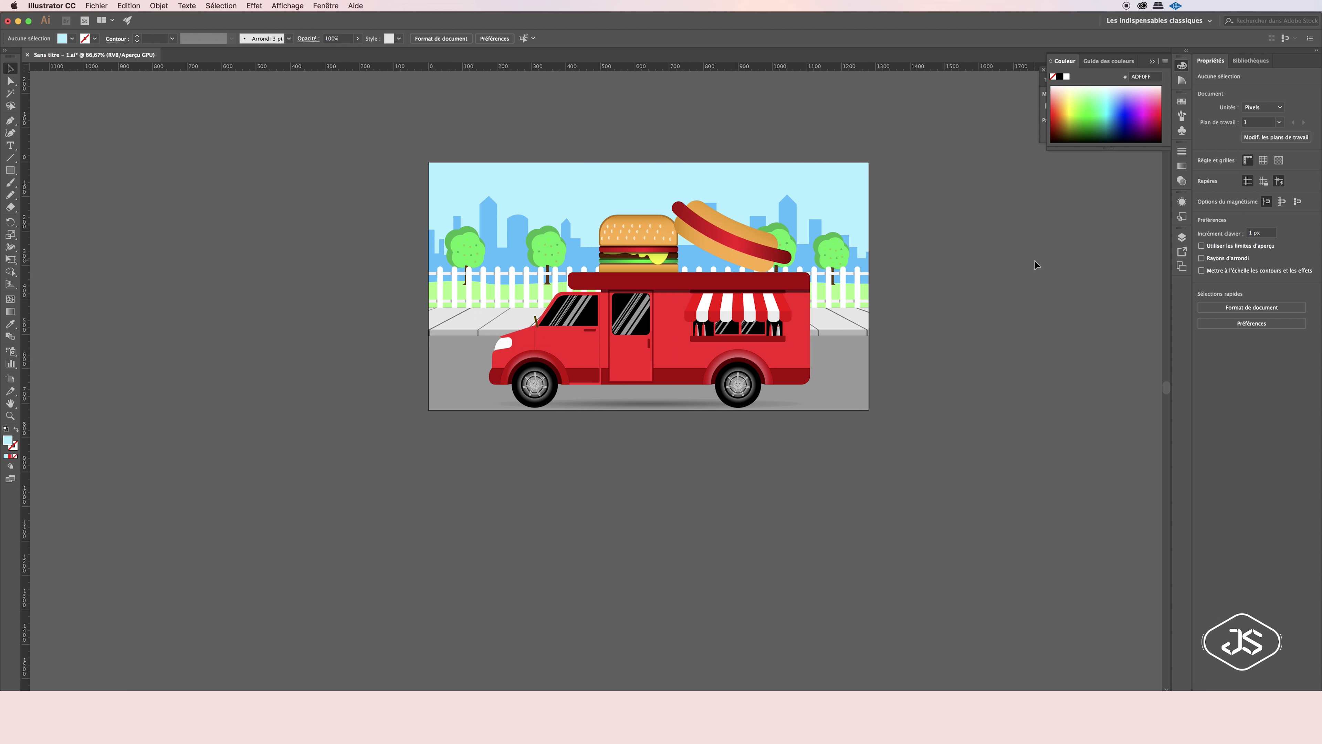
click(646, 402)
click(928, 433)
key(d)
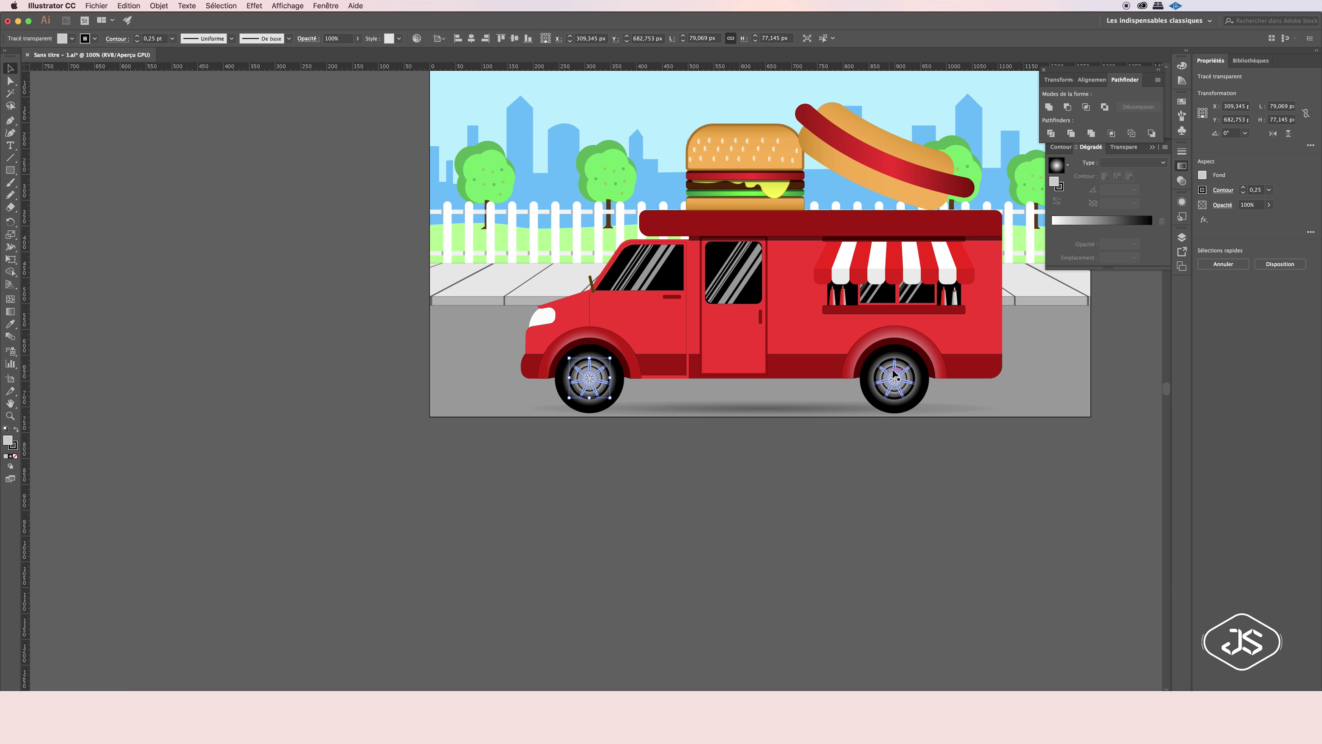
click(906, 447)
scroll(605, 370, up, 5)
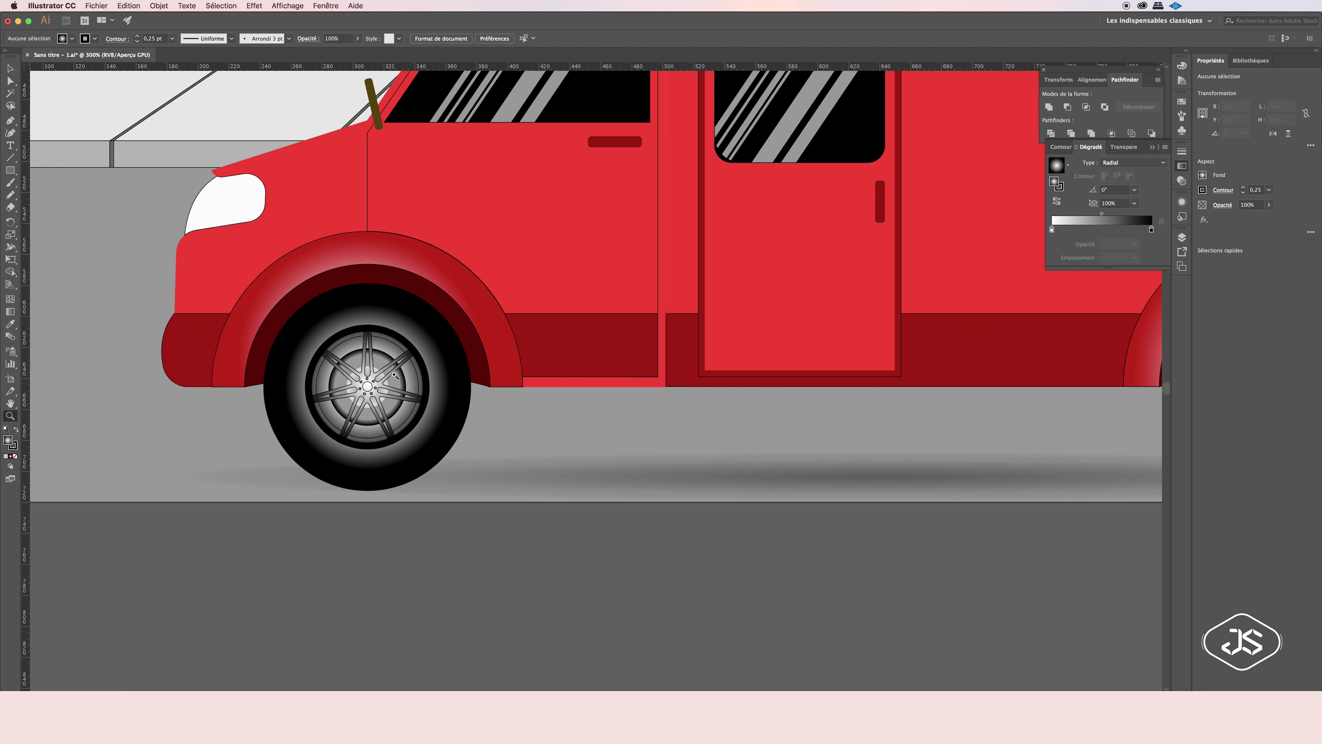
click(557, 389)
click(932, 463)
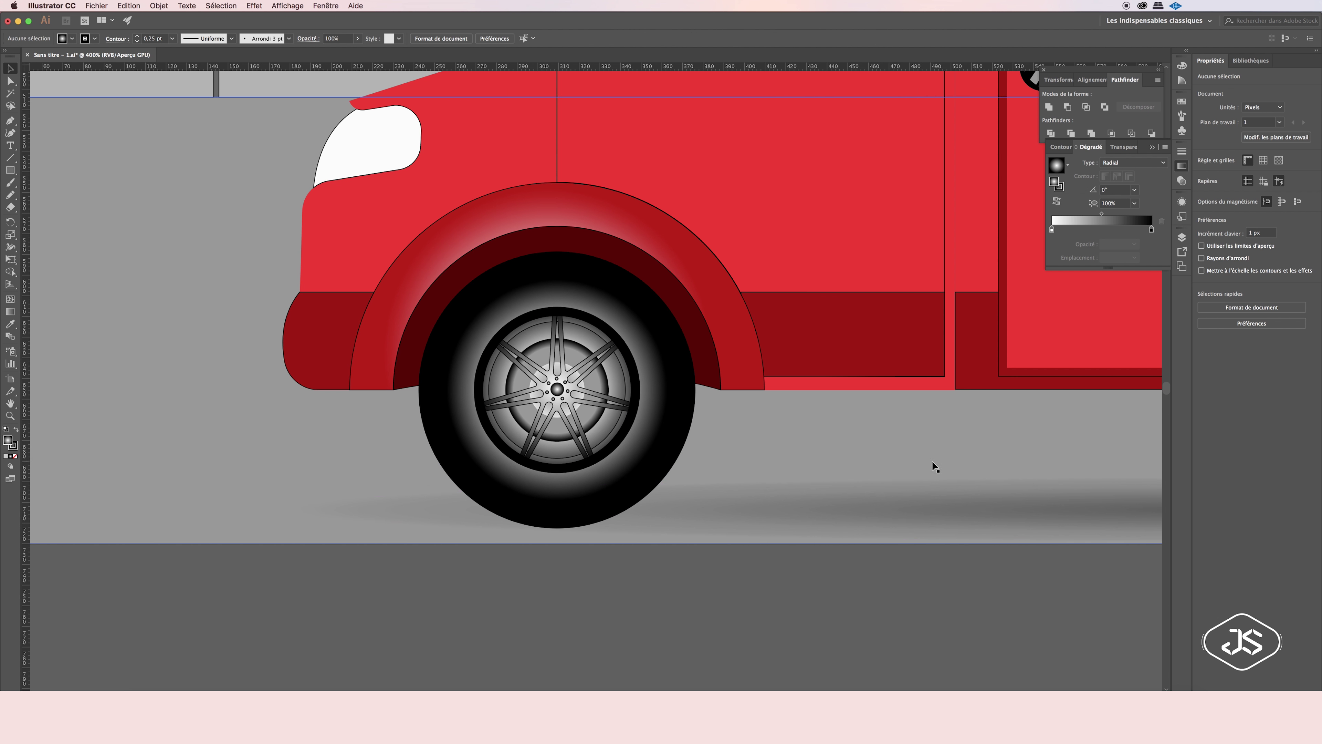
scroll(932, 464, right, 5)
scroll(891, 464, right, 5)
scroll(845, 458, right, 5)
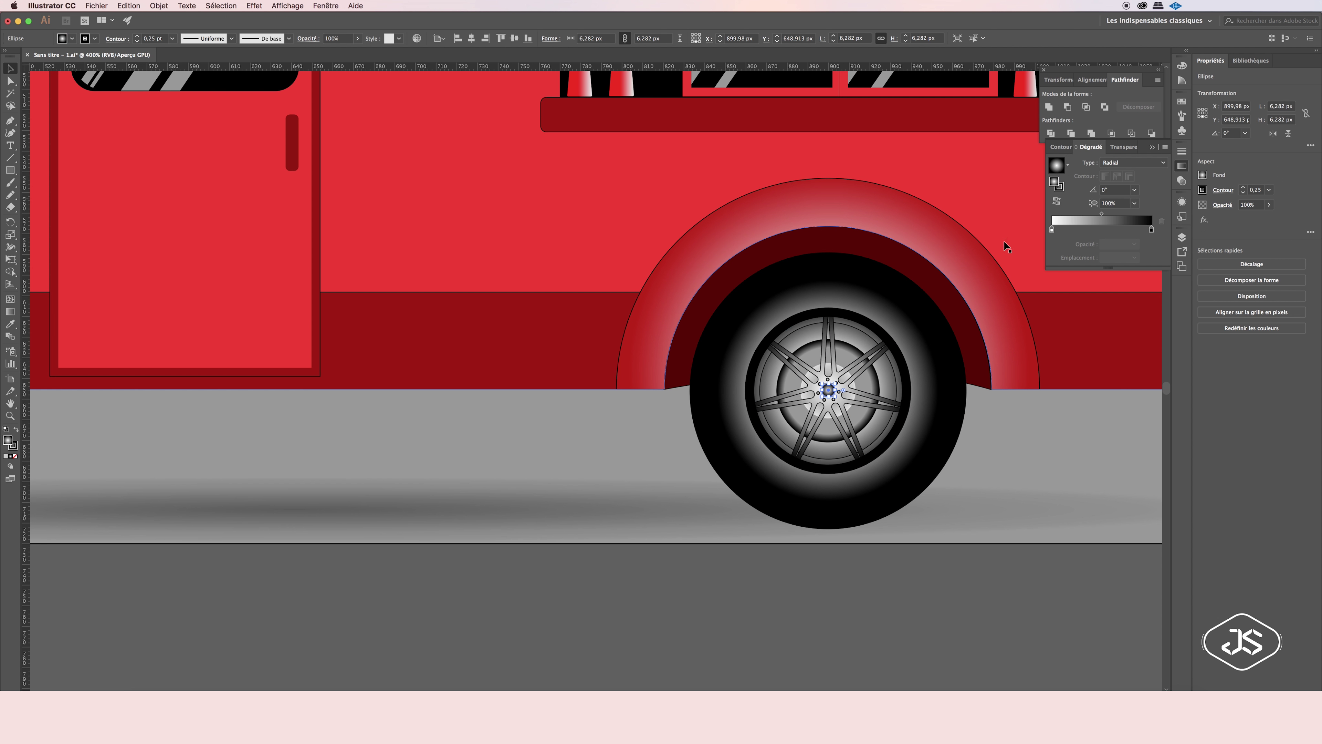
key(ctrl+1)
scroll(318, 465, up, 2)
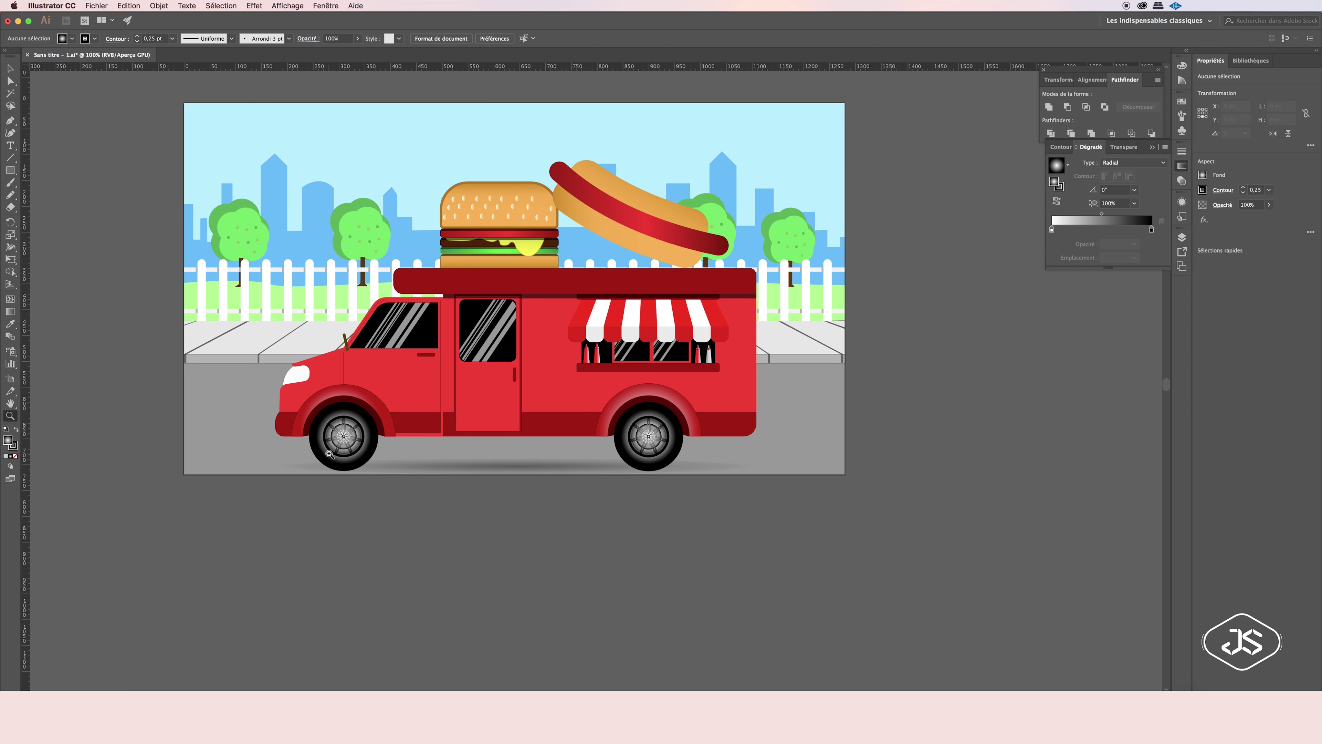
key(v)
click(801, 396)
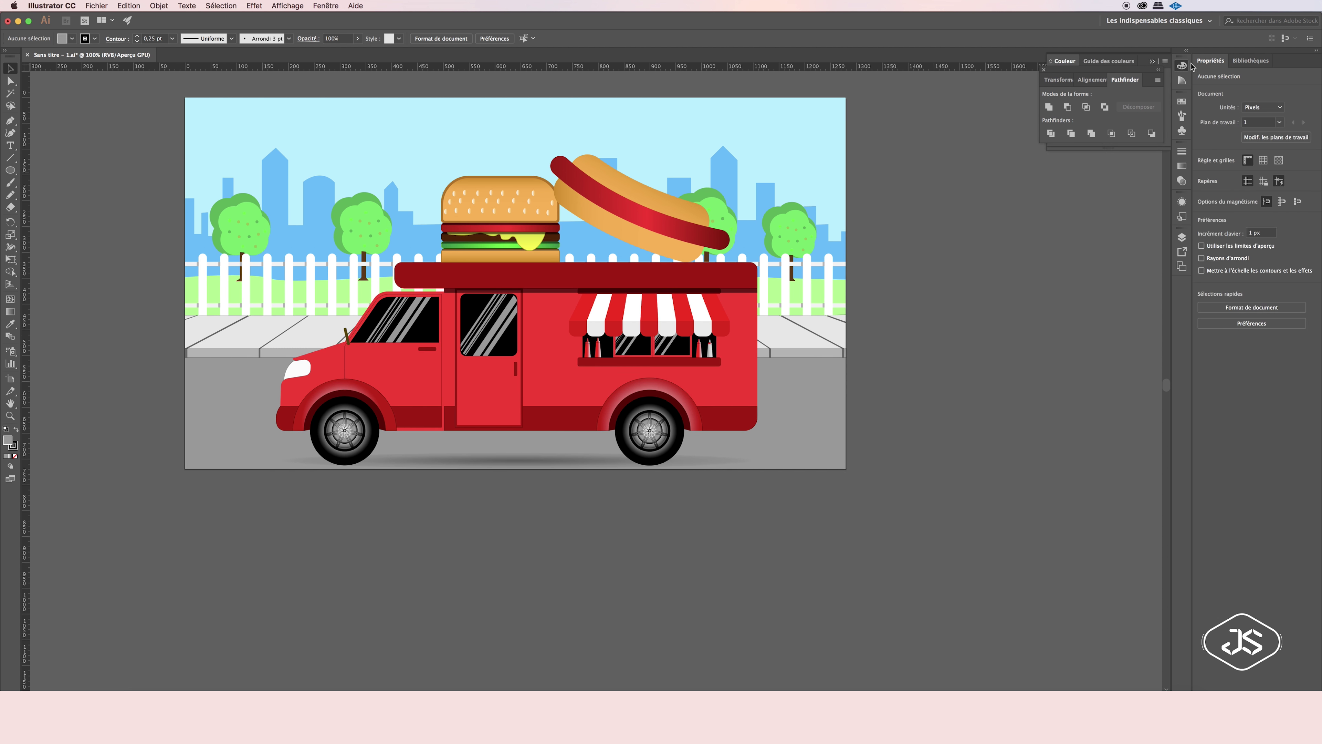
Give the road, sidewalk shape and curb strip a light peach fill (FFE4D1).
click(1181, 116)
click(1062, 86)
click(305, 333)
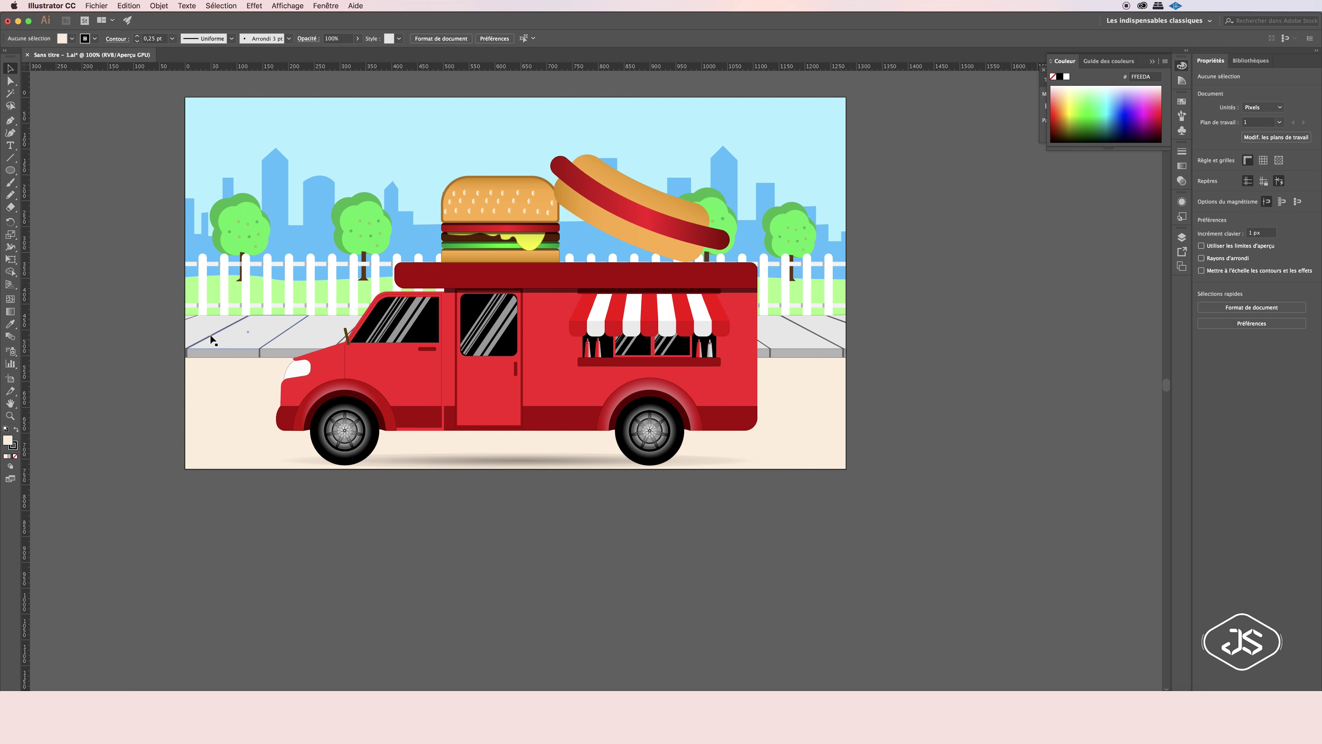
click(1064, 87)
click(240, 354)
click(1066, 84)
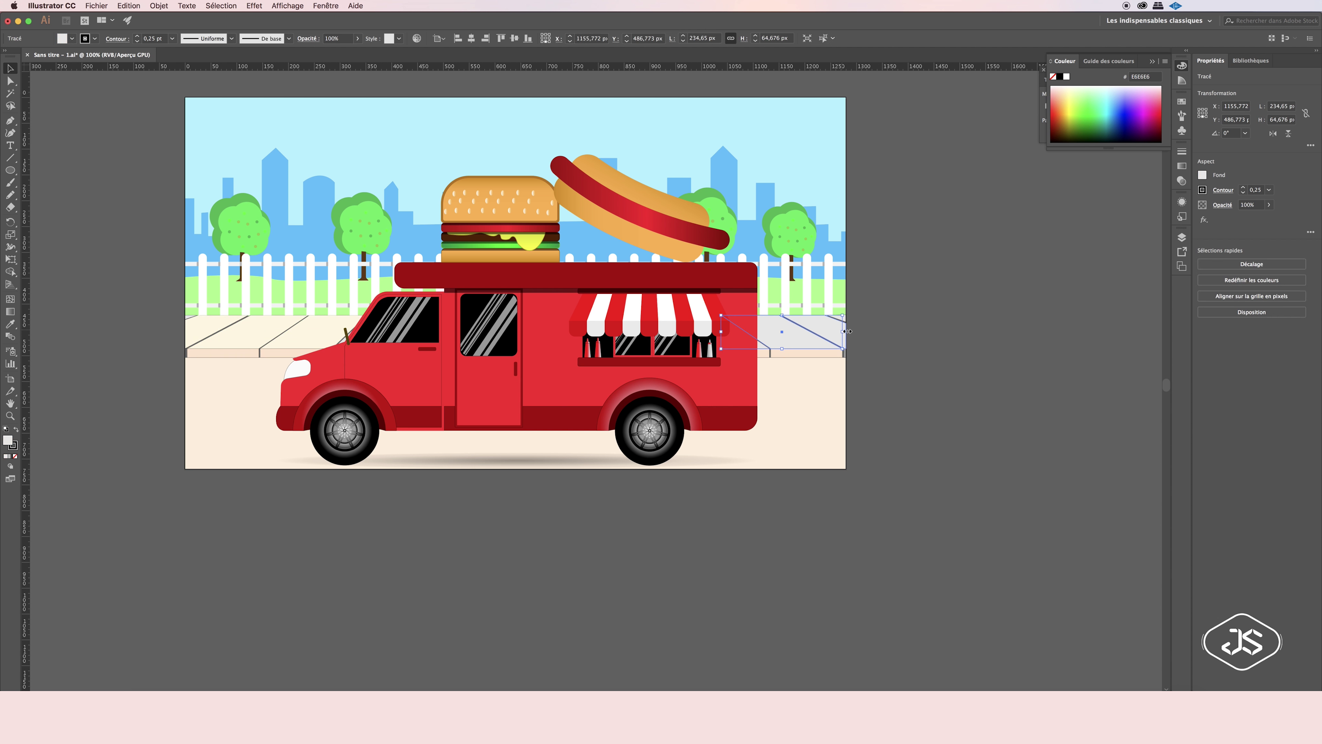
Hide the food truck layer and eyedropper the cream colour onto the sidewalk tiles.
click(1182, 237)
click(1055, 275)
click(479, 334)
scroll(817, 329, left, 5)
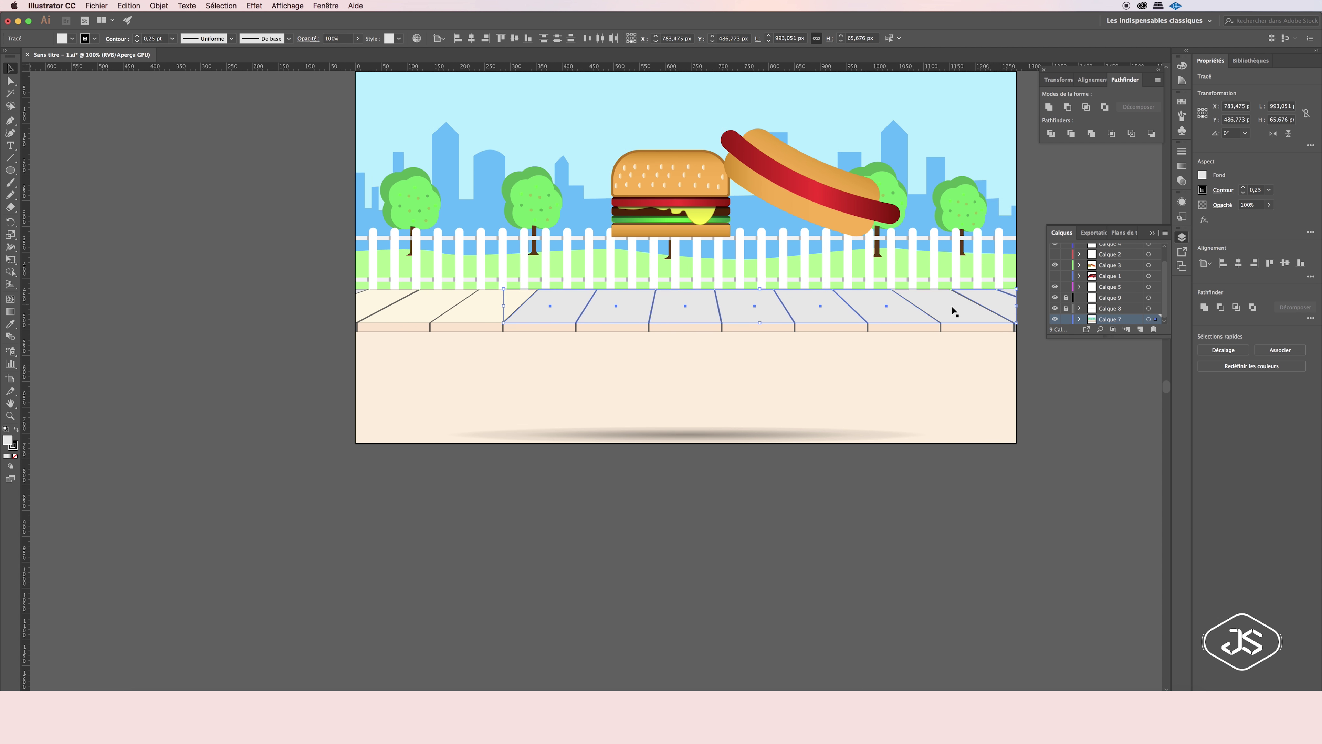
key(i)
click(446, 317)
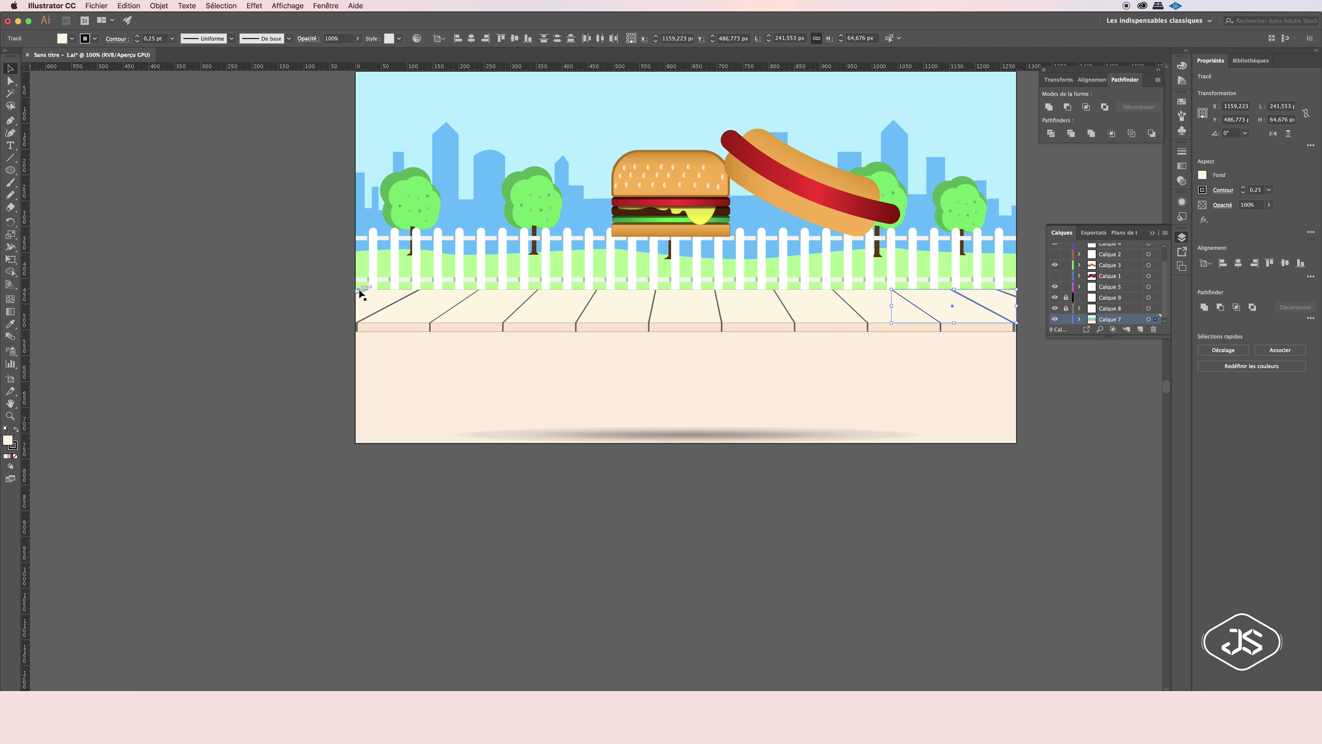
Adjust the curb strip's colour, then show the food truck layer again.
click(622, 376)
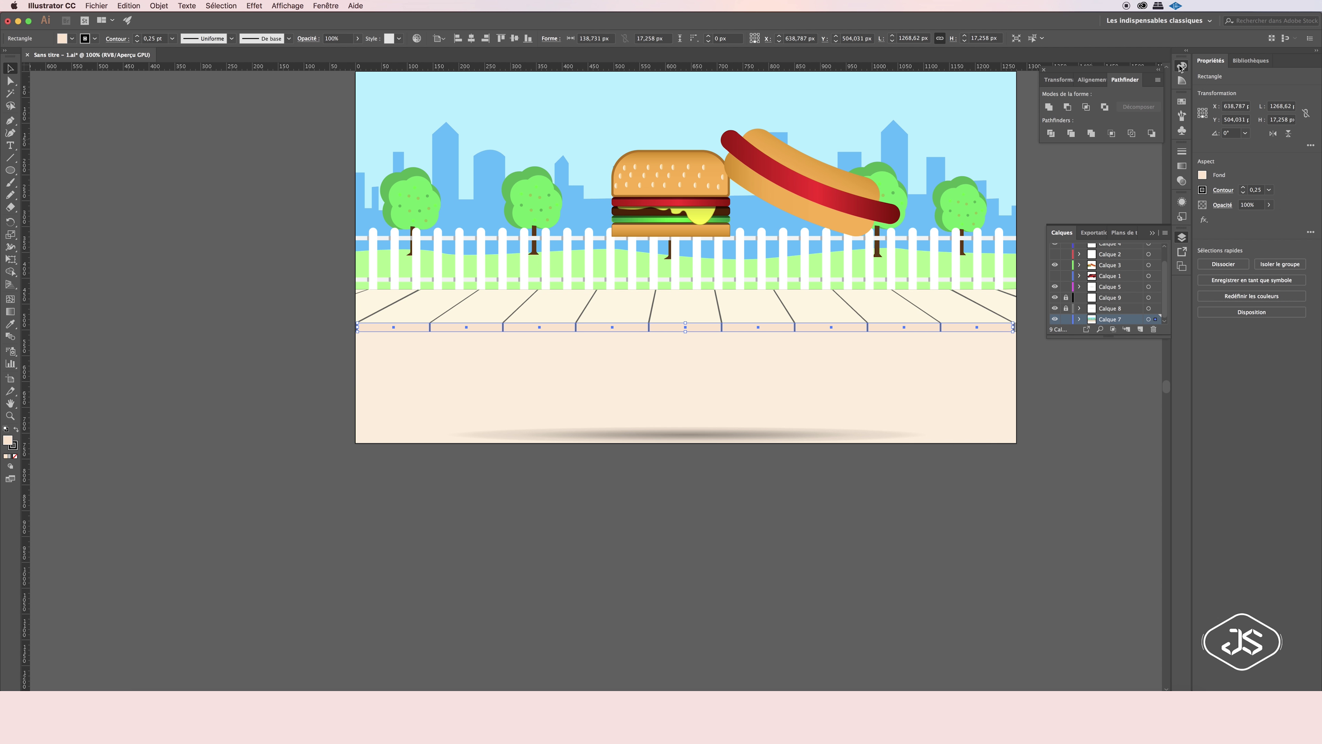
click(1181, 66)
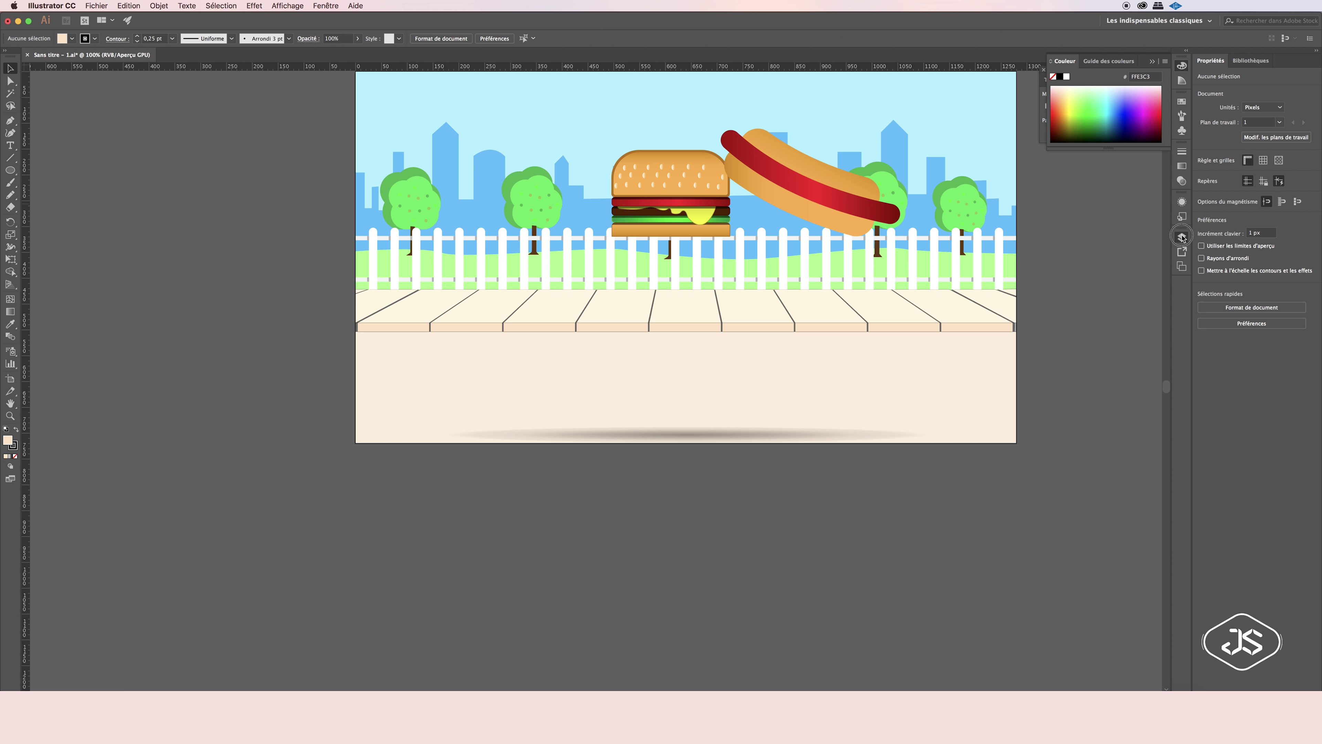
click(1182, 237)
click(1054, 275)
click(724, 136)
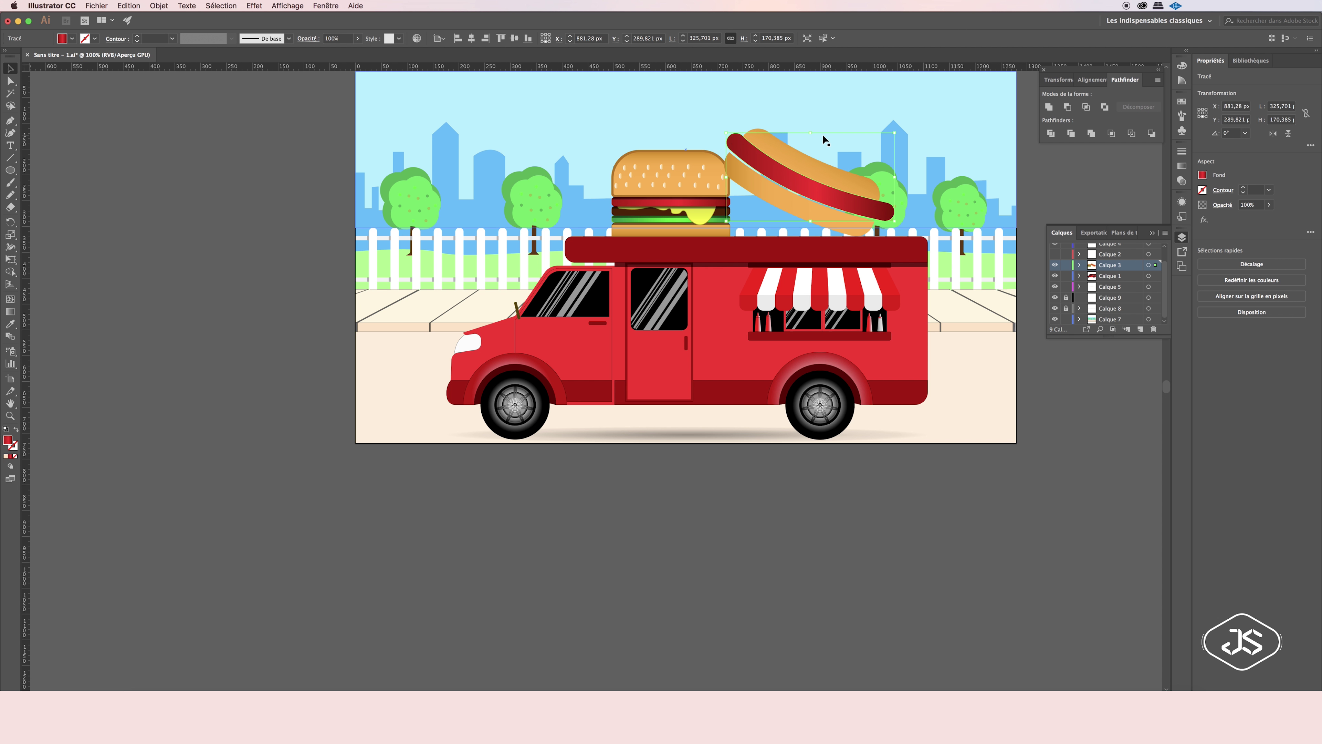
Select the burger group and a sesame seed on its bun, then clear the selection.
click(1076, 390)
scroll(1076, 390, up, 1)
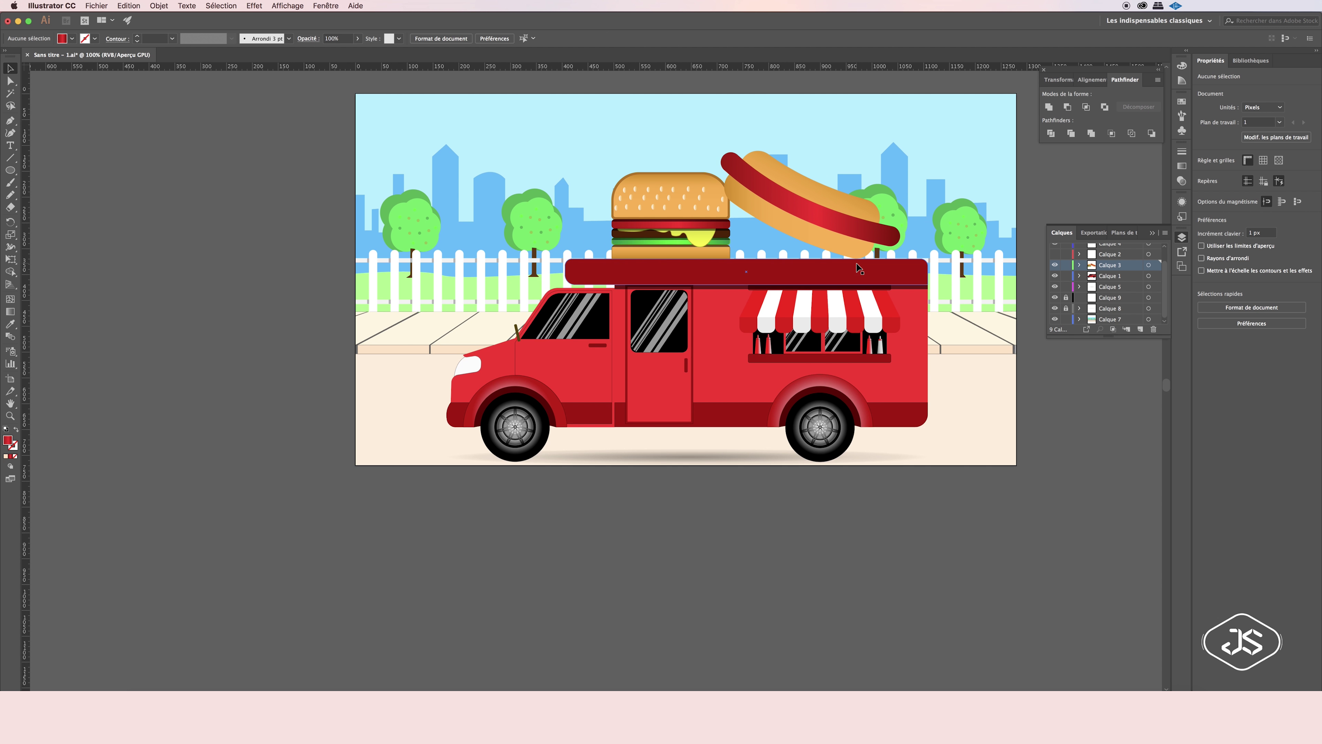
click(685, 201)
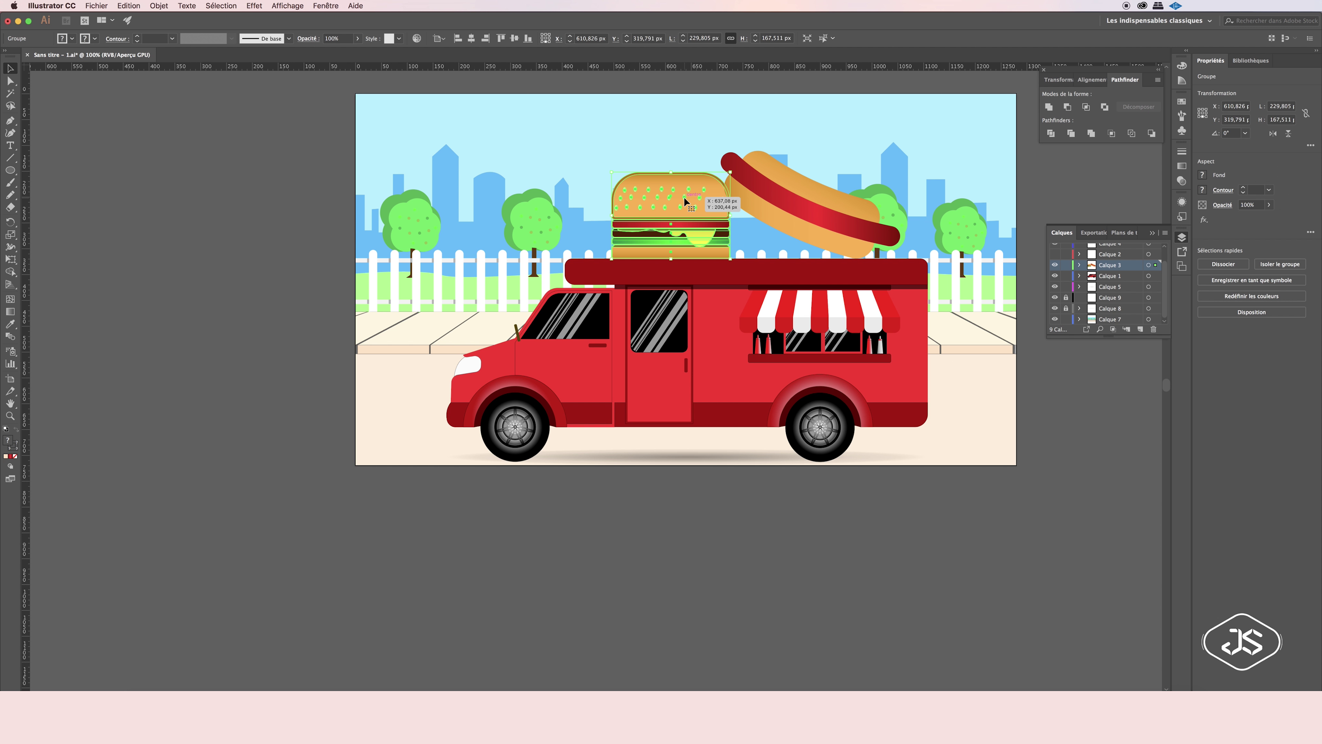
right_click(673, 111)
click(698, 162)
click(708, 211)
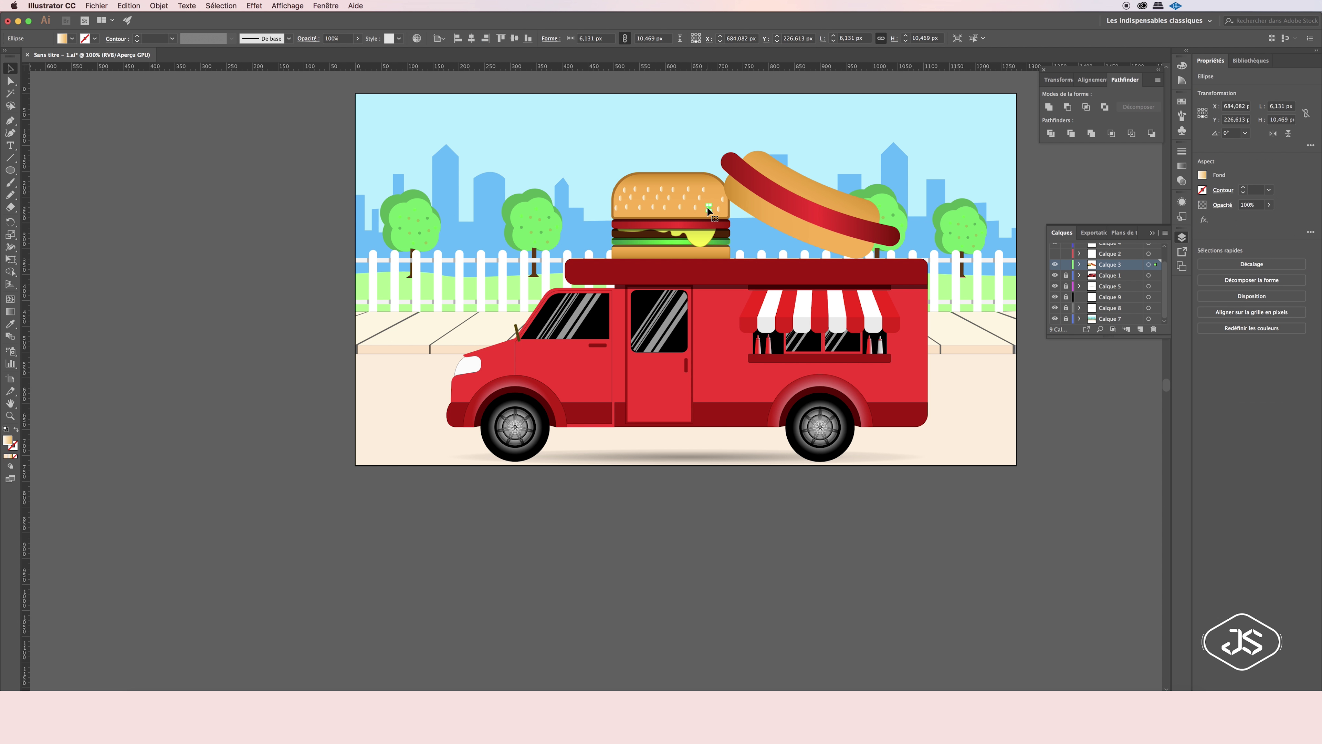
click(980, 416)
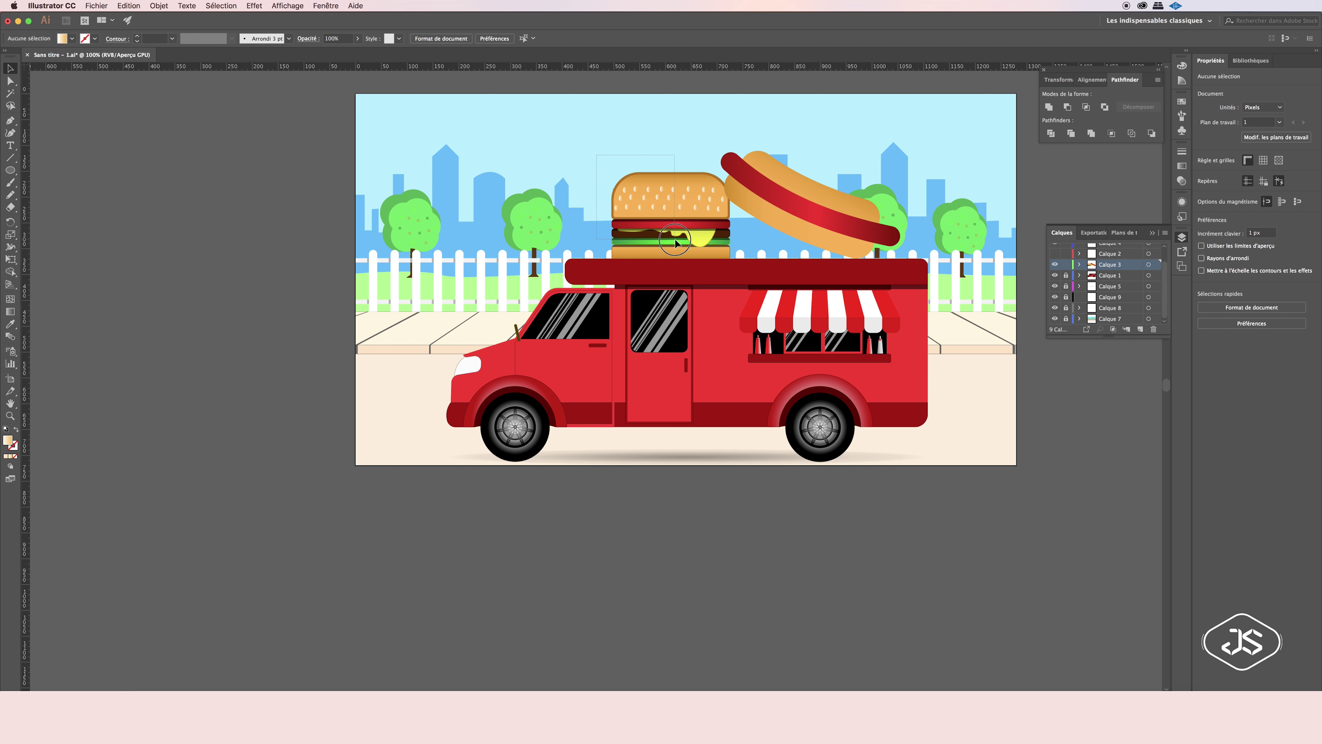
Nudge the hot dog on the roof slightly right and down.
right_click(724, 260)
click(668, 198)
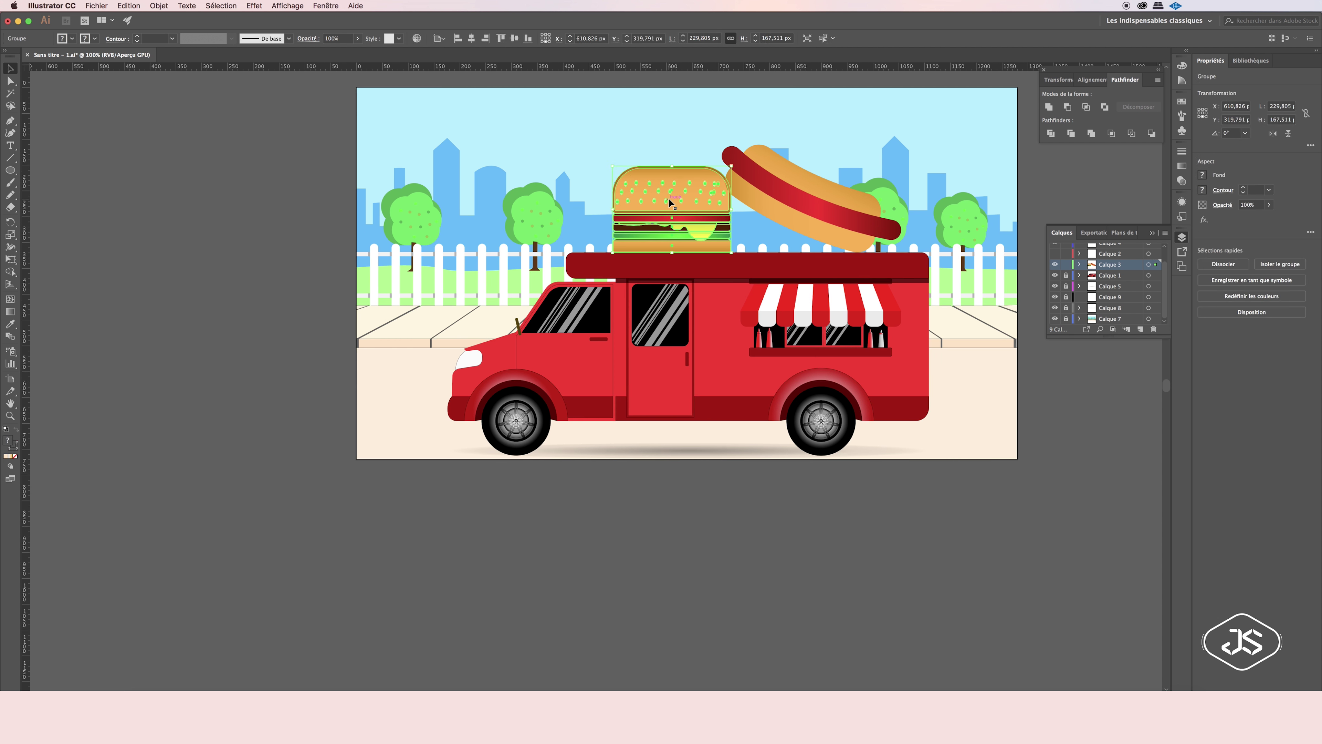
click(843, 200)
drag(843, 199, 846, 200)
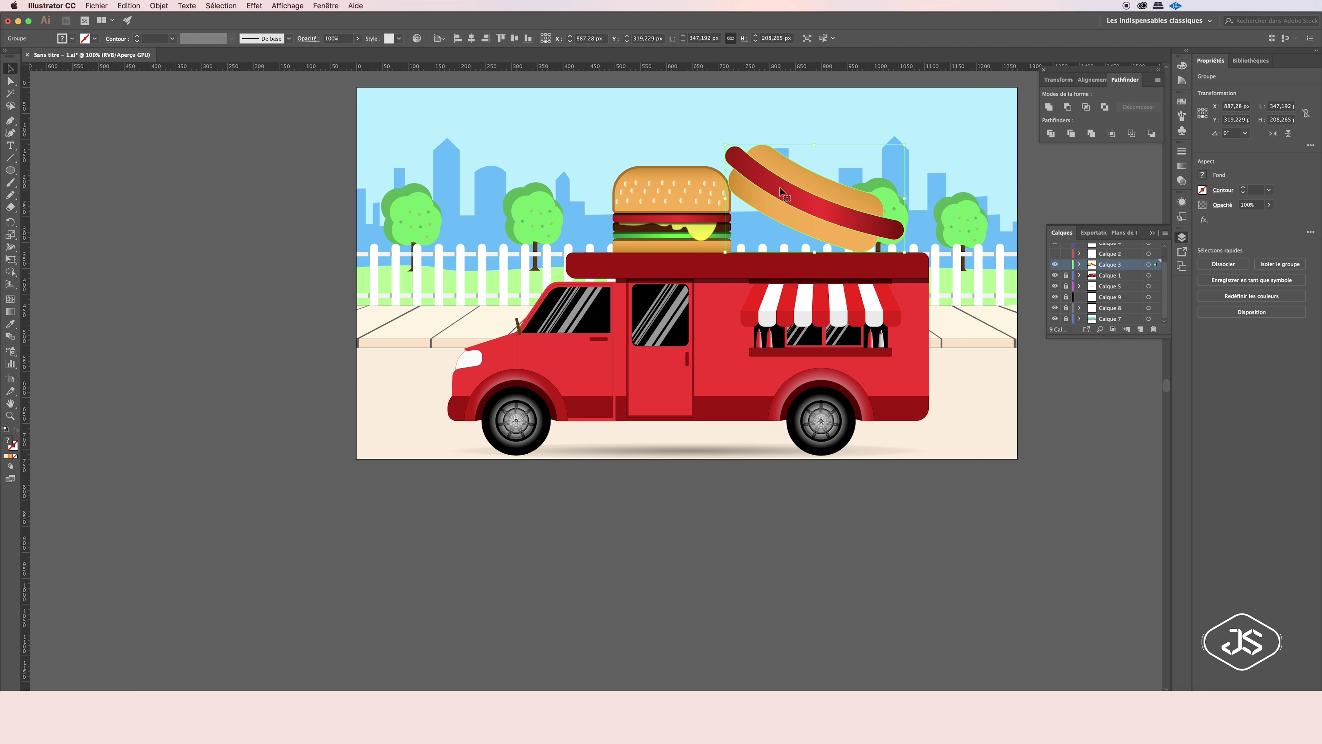
click(1087, 396)
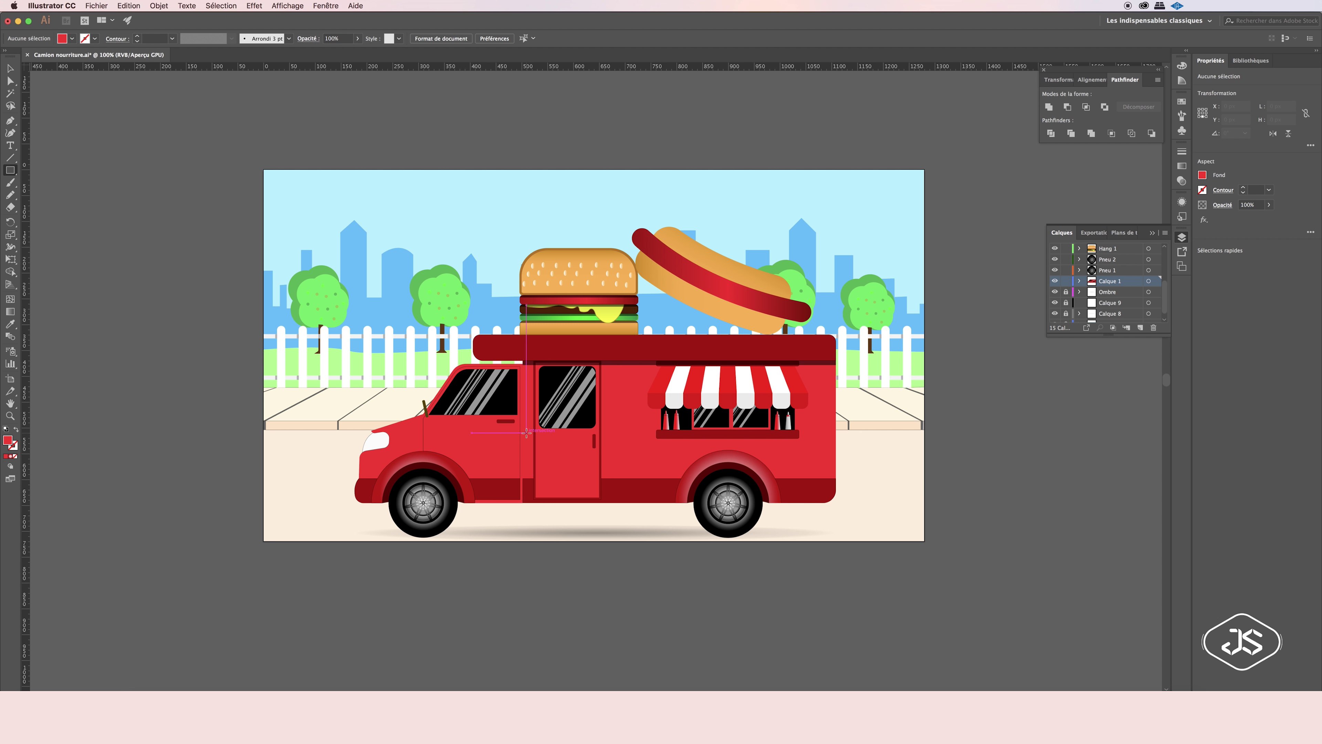
Draw a 606×88 px rectangle over the truck's rear body and fill it cream FFEEC3.
drag(717, 449, 835, 477)
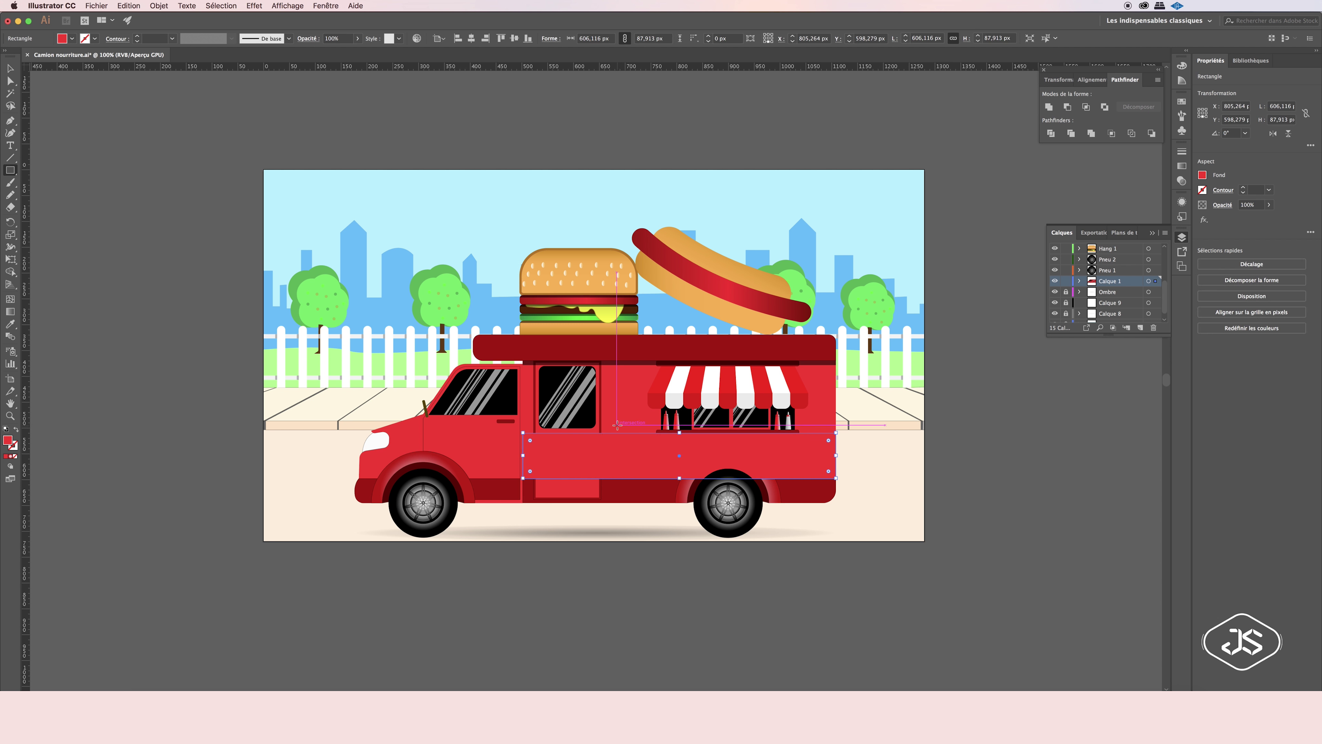
key(super+plus)
key(v)
click(715, 261)
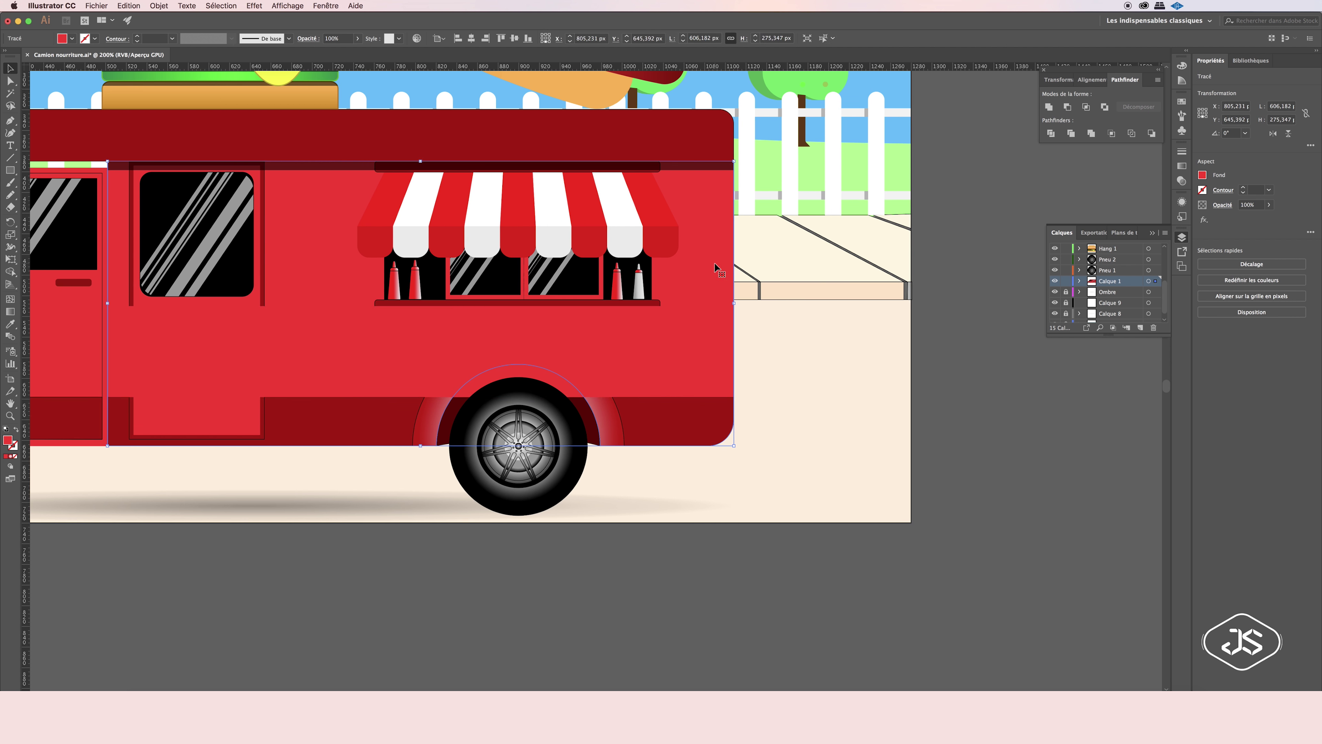
click(1063, 93)
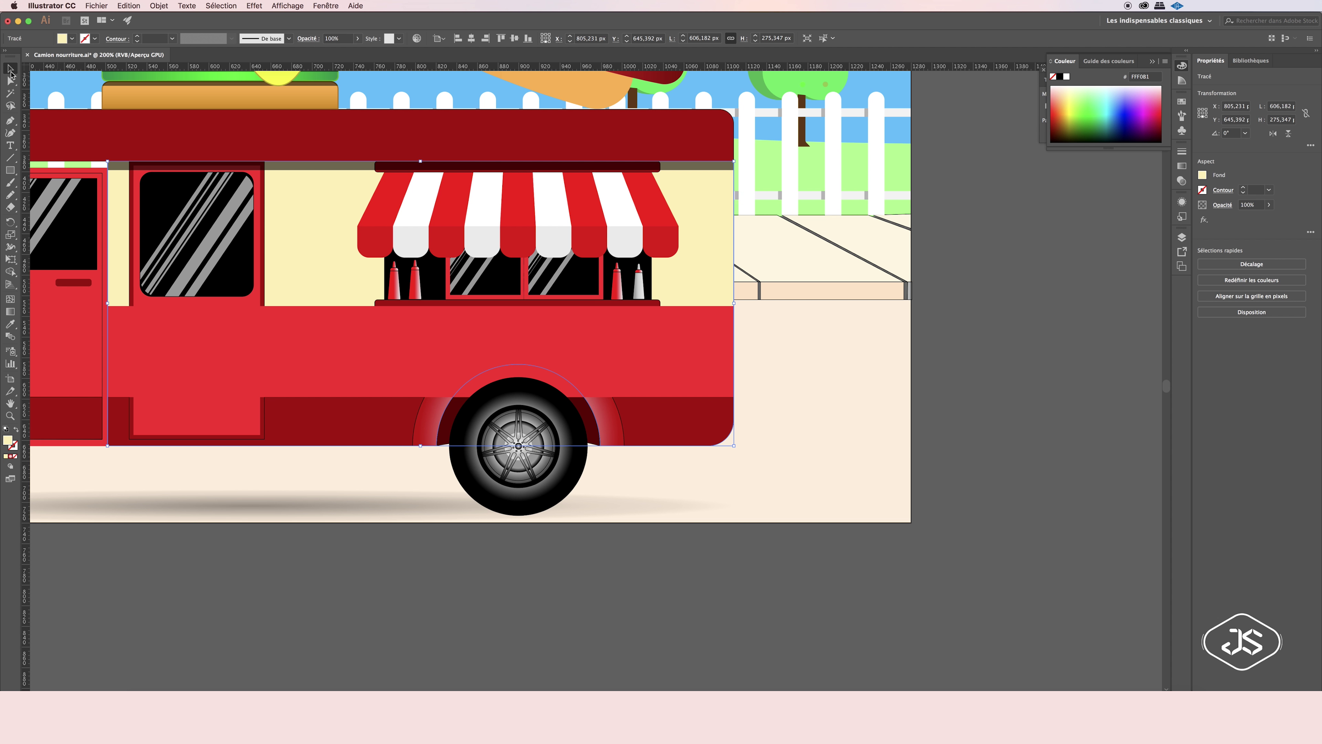
Cut the front shapes out of the cream panel with Minus Front and send it backward.
key(super+1)
key(super+plus)
key(super+plus)
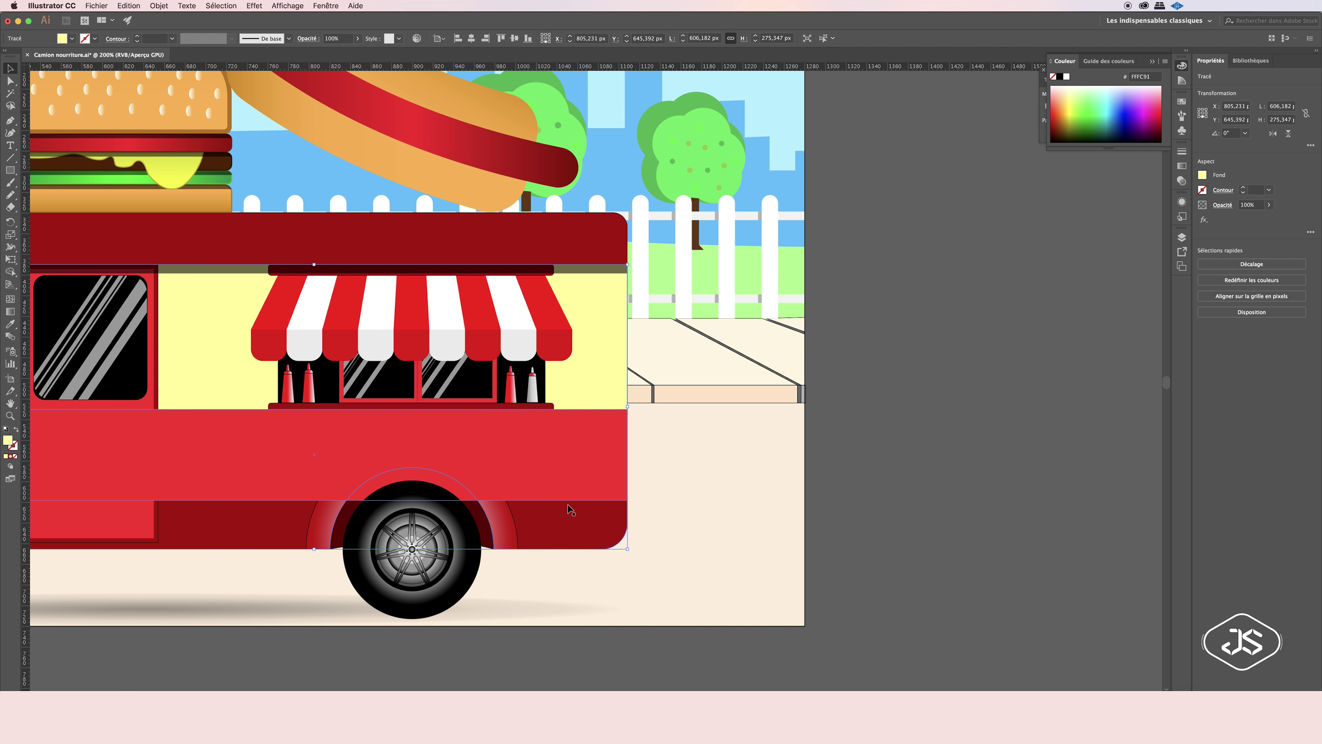
click(1068, 107)
key(super+shift+bracketleft)
click(535, 471)
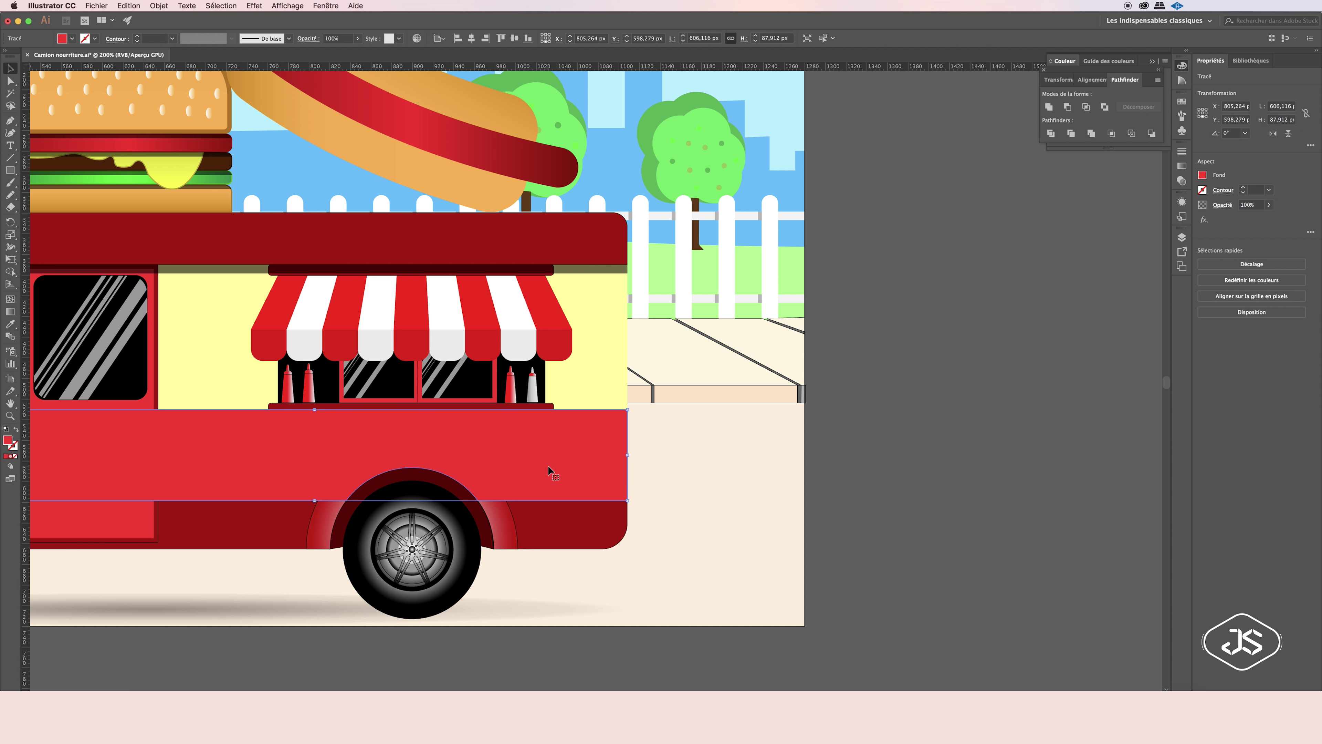
Try moving the red body below the yellow panel in Layers, then undo it.
click(1182, 237)
drag(1117, 283, 1116, 300)
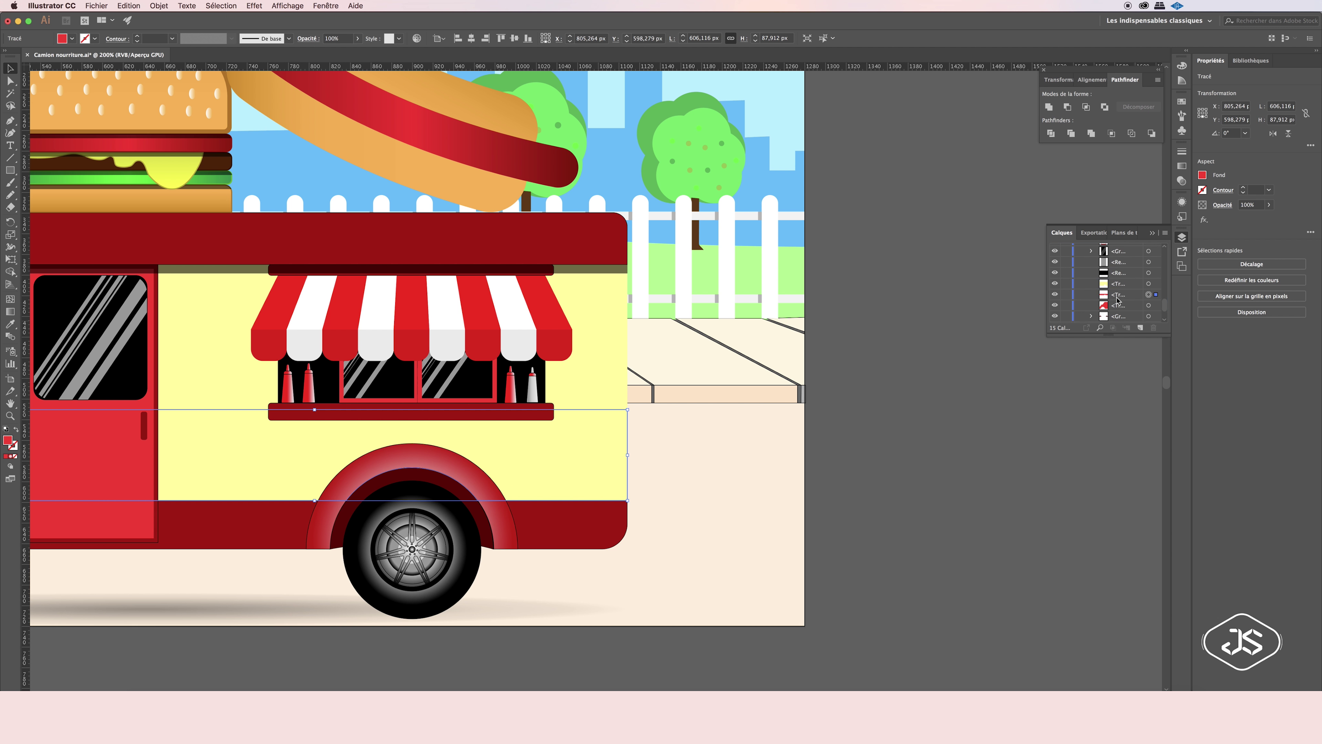
key(super+z)
key(super+shift+a)
Draw a thin dark red strip across the truck body.
key(m)
drag(160, 424, 628, 429)
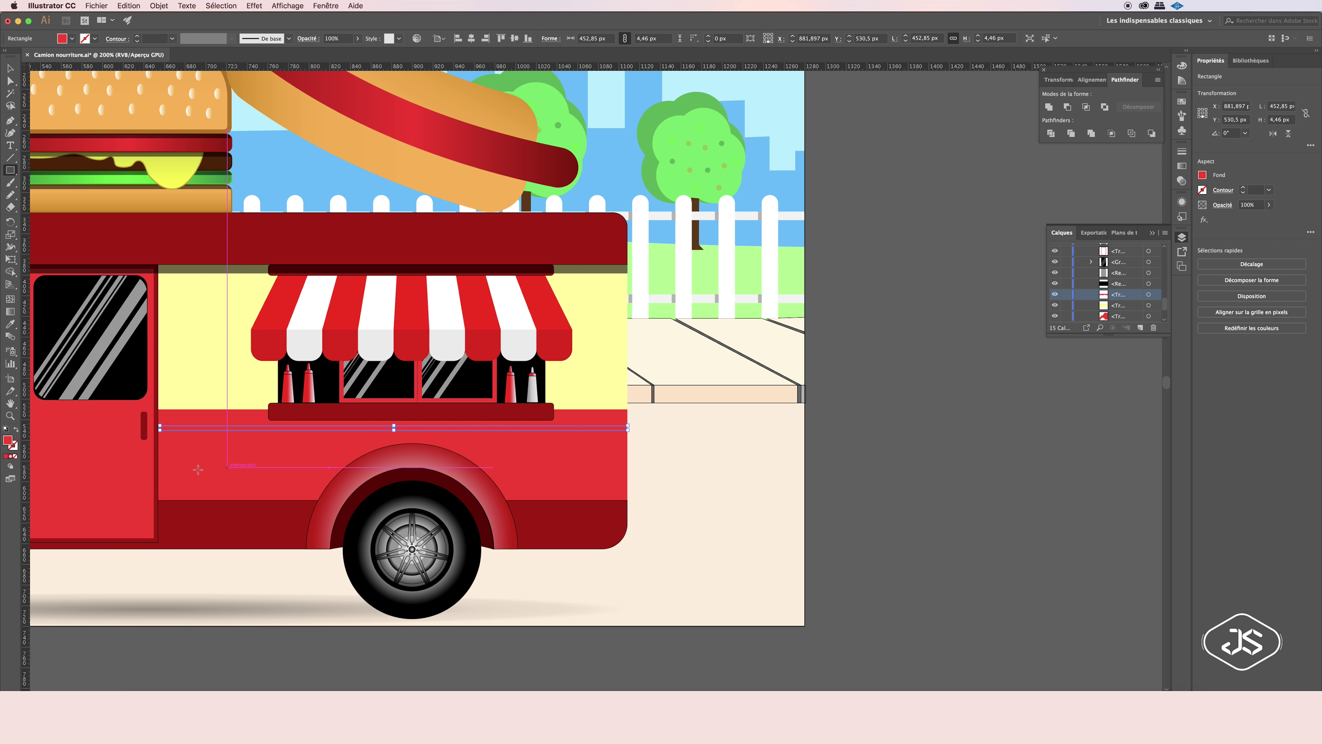
key(i)
click(234, 520)
key(v)
drag(394, 429, 393, 472)
key(super+z)
key(super+shift+a)
Zoom out and re-centre the artwork in the window.
key(F6)
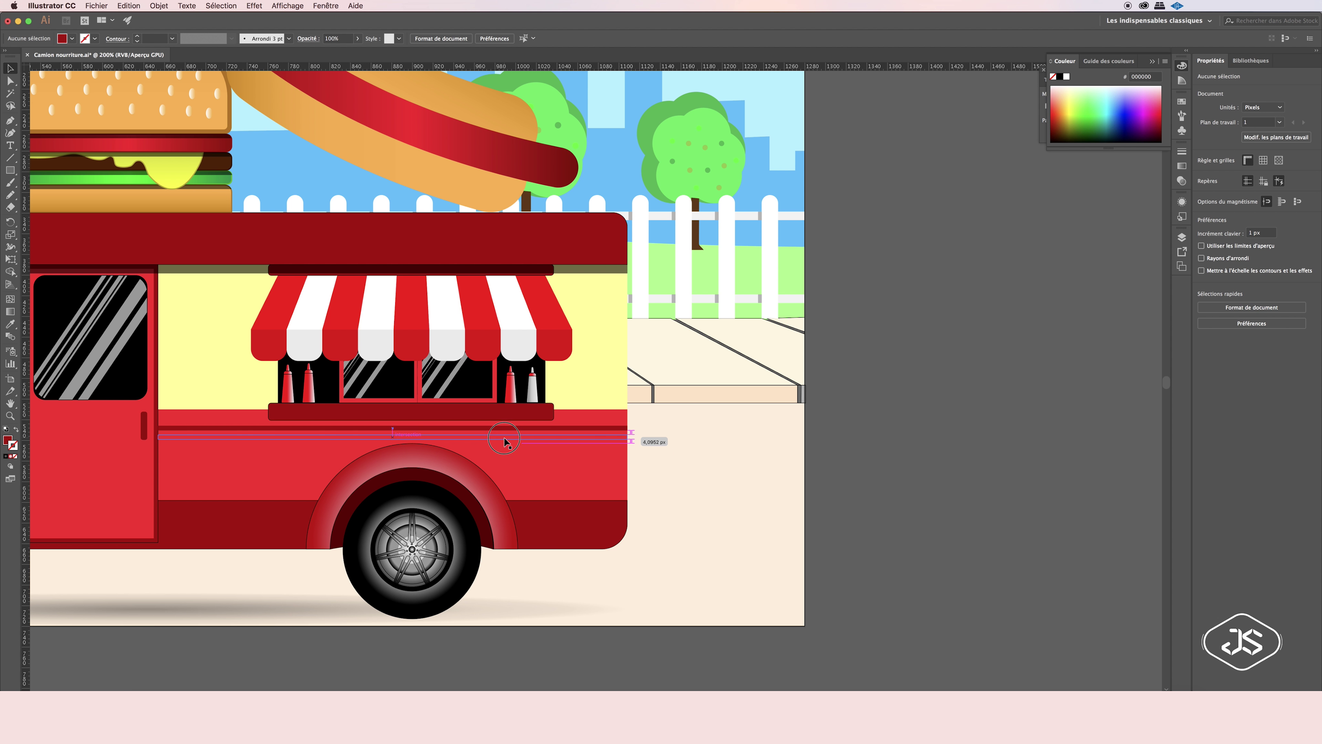
key(super+1)
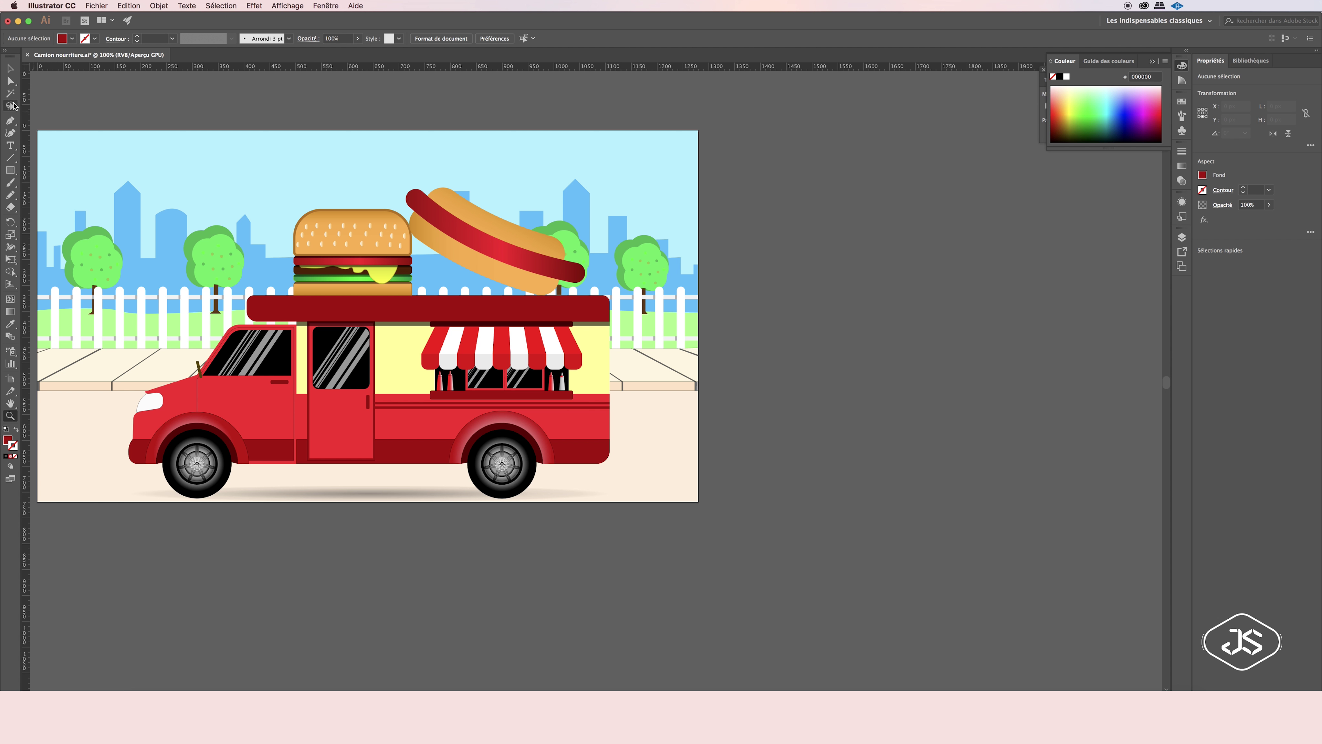
key(v)
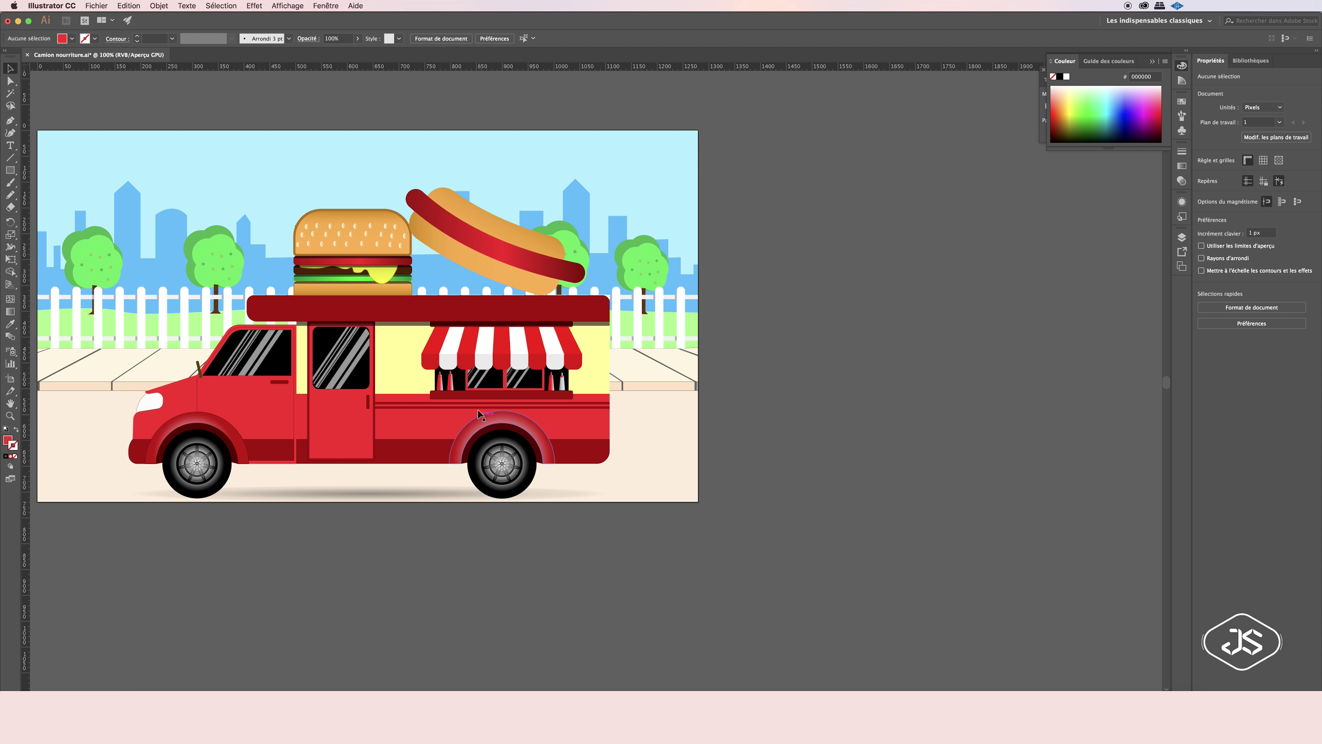
double_click(9, 416)
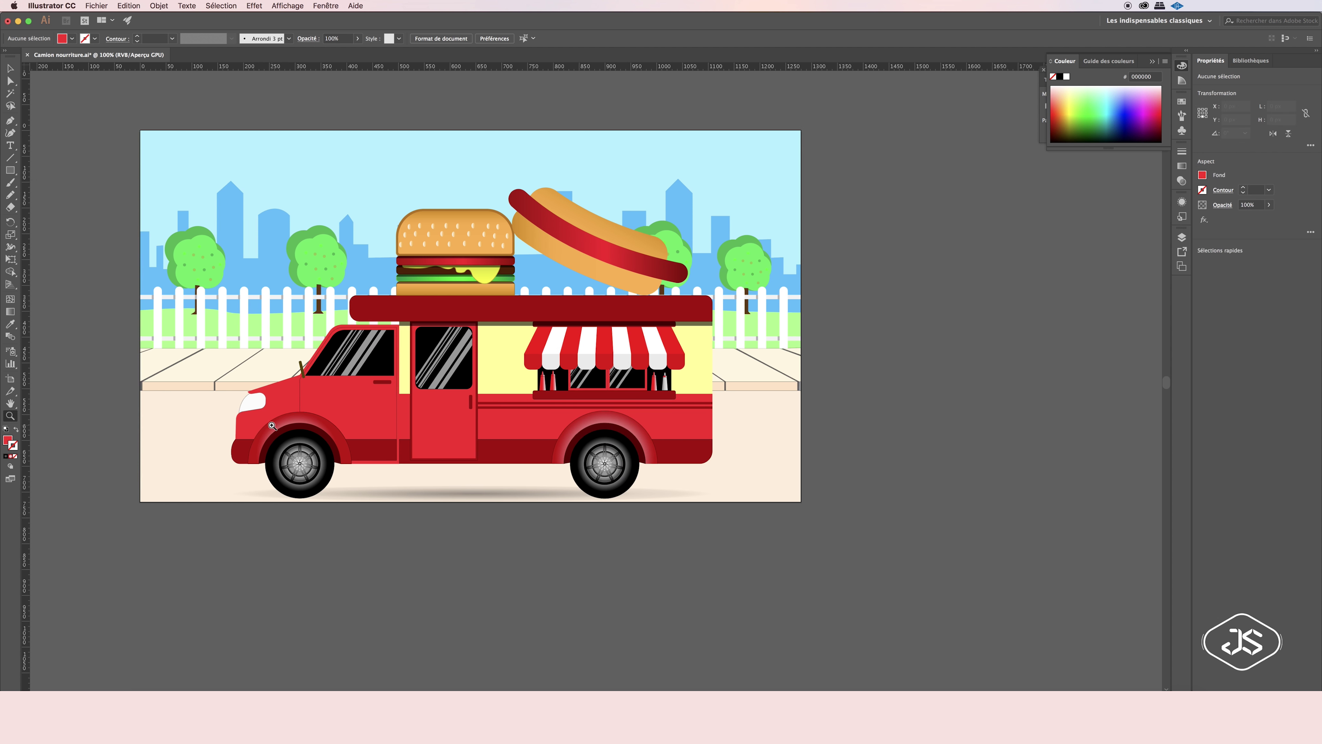